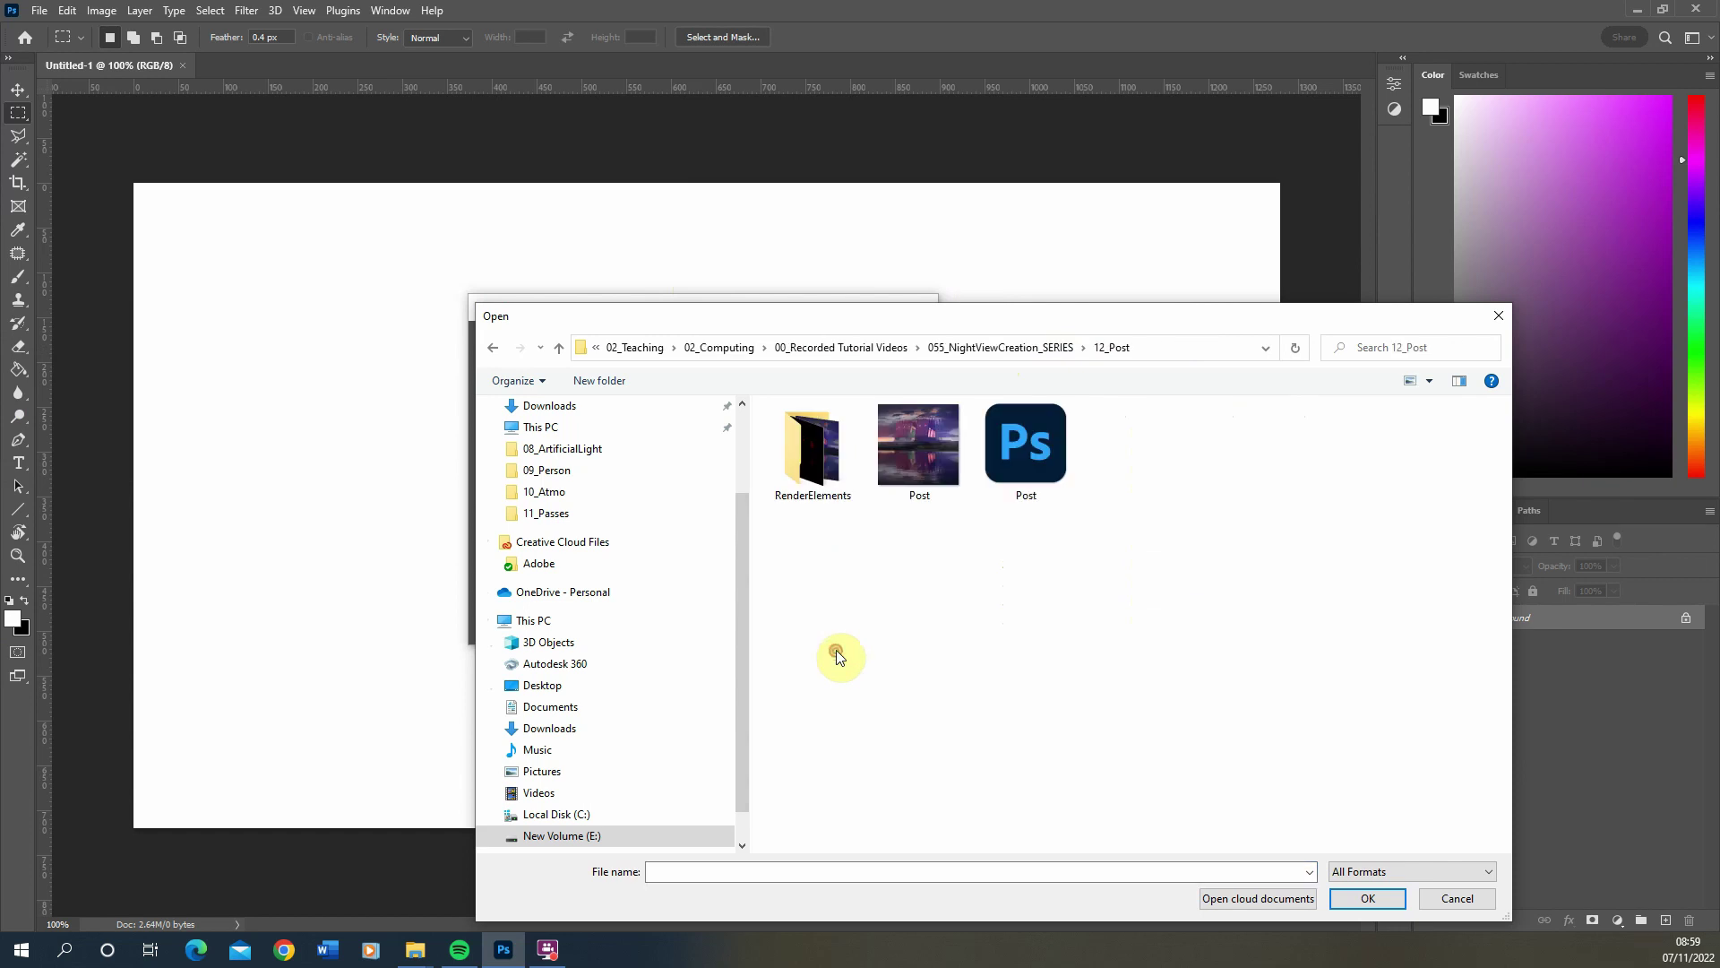
Load all image files from the RenderElements folder into a single document as a stack of layers
{"action": "double_click", "coordinate": [814, 437]}
{"action": "left_click_drag", "start_coordinate": [884, 326], "coordinate": [788, 218]}
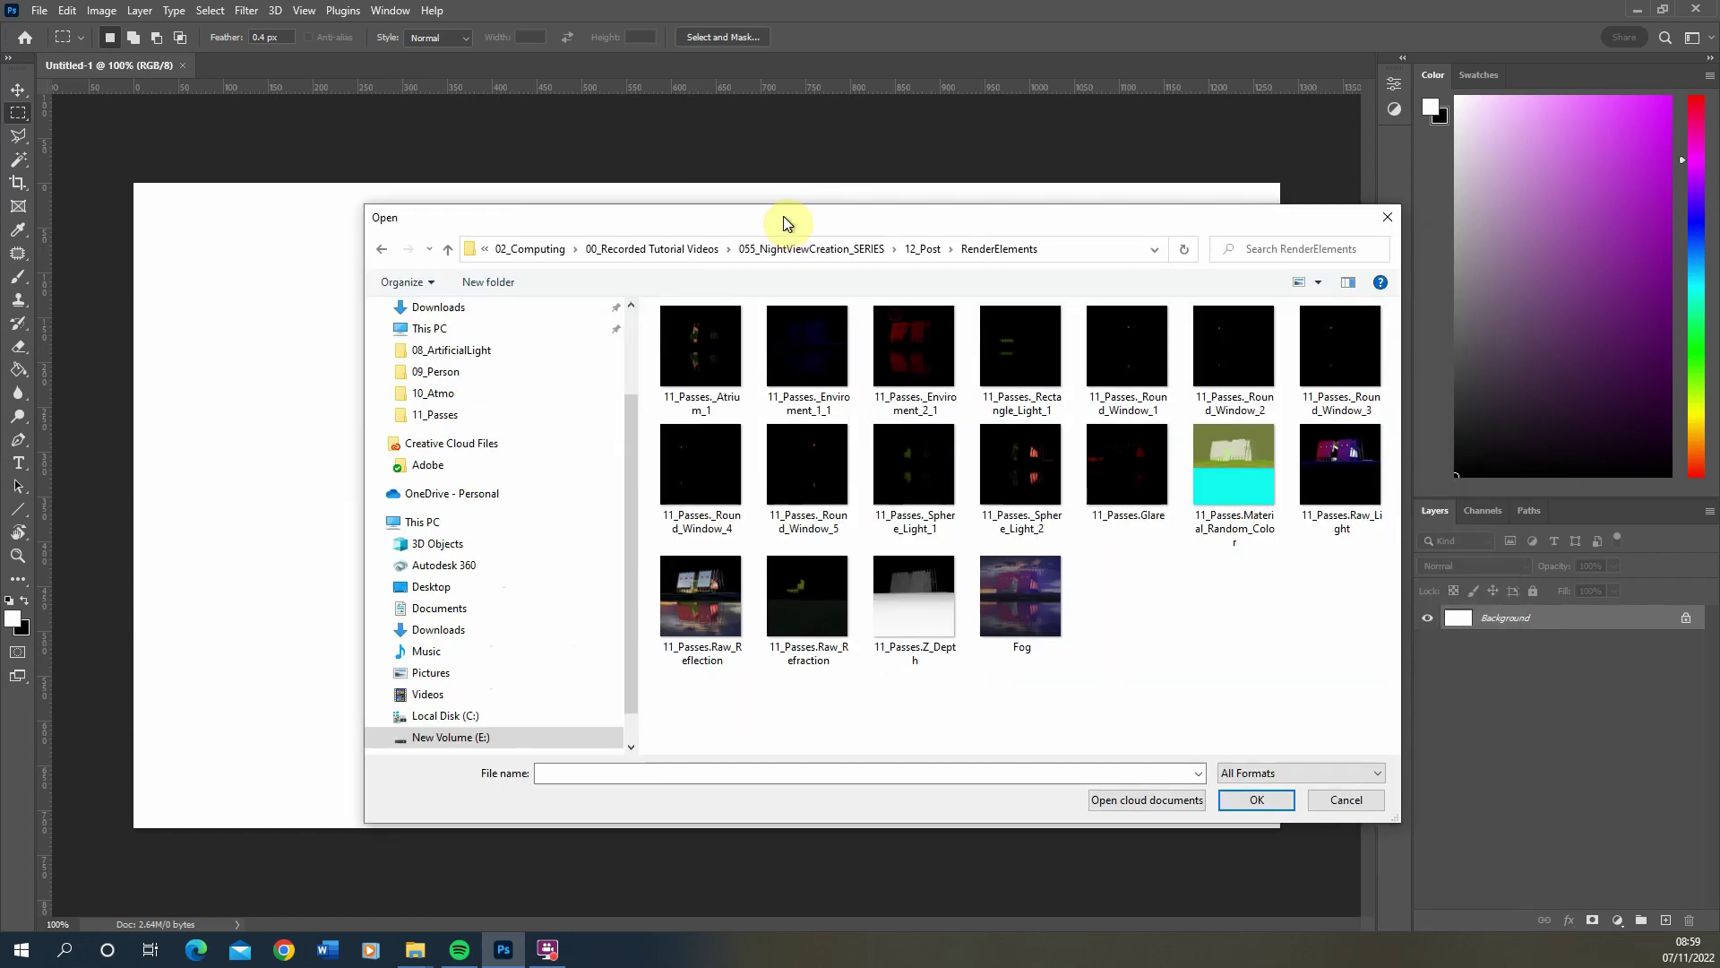
{"action": "left_click", "coordinate": [709, 360], "text": "shift"}
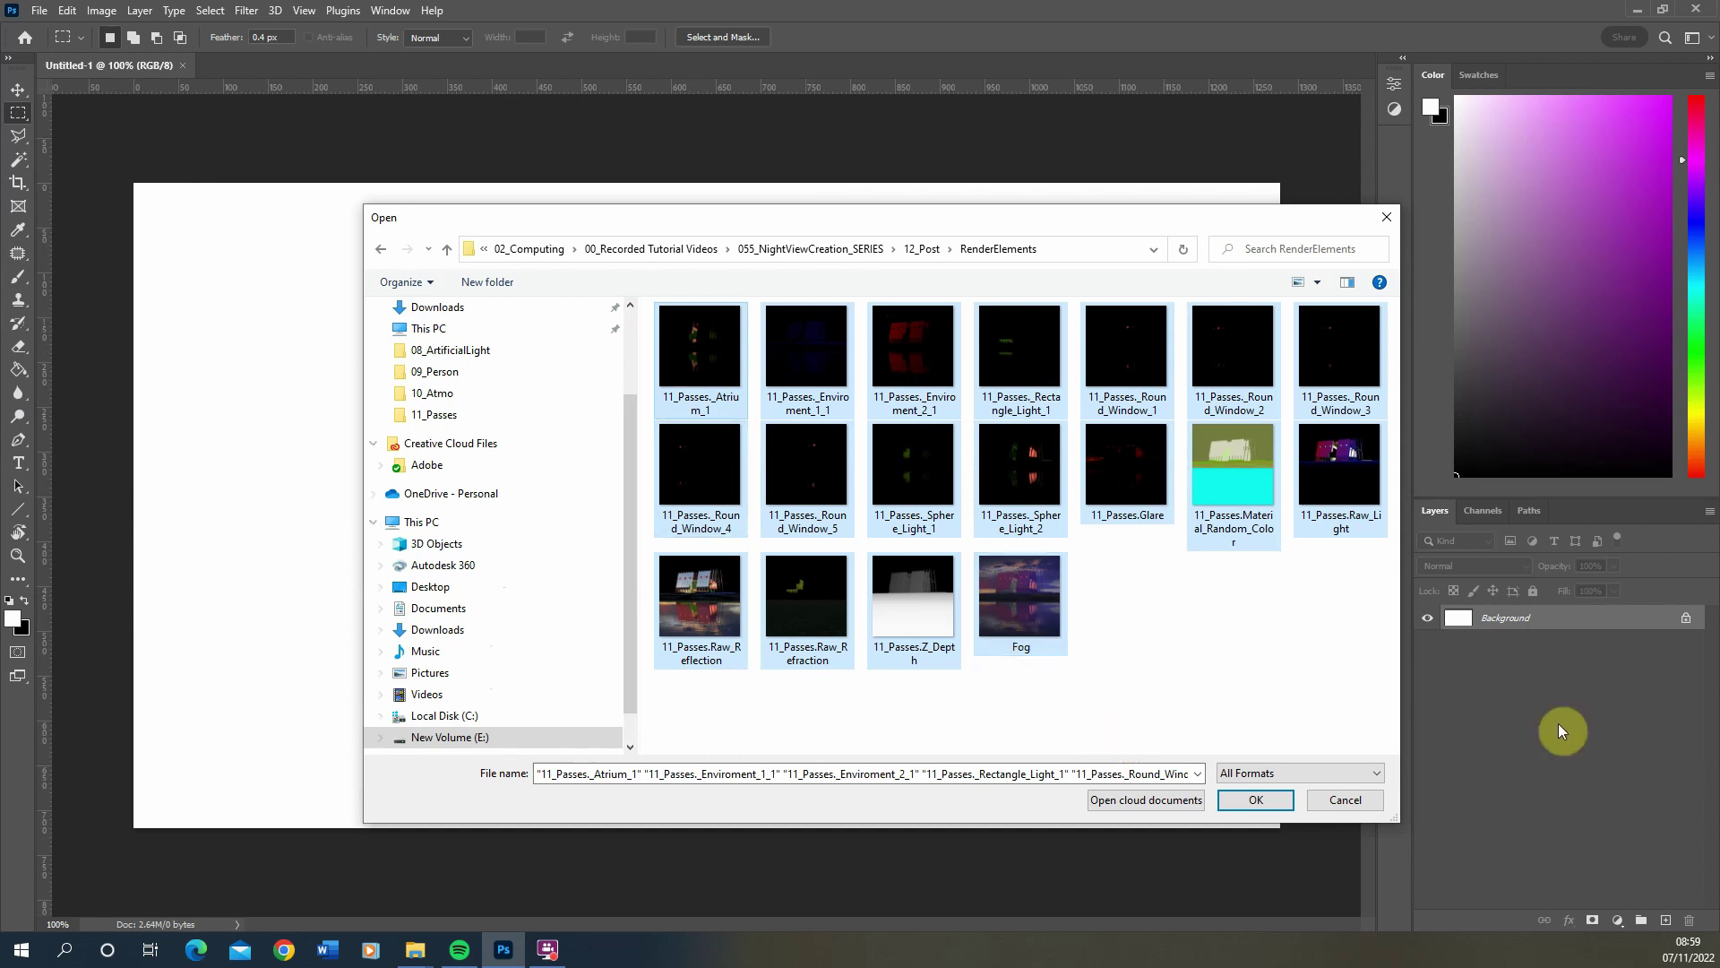
{"action": "left_click", "coordinate": [1257, 800]}
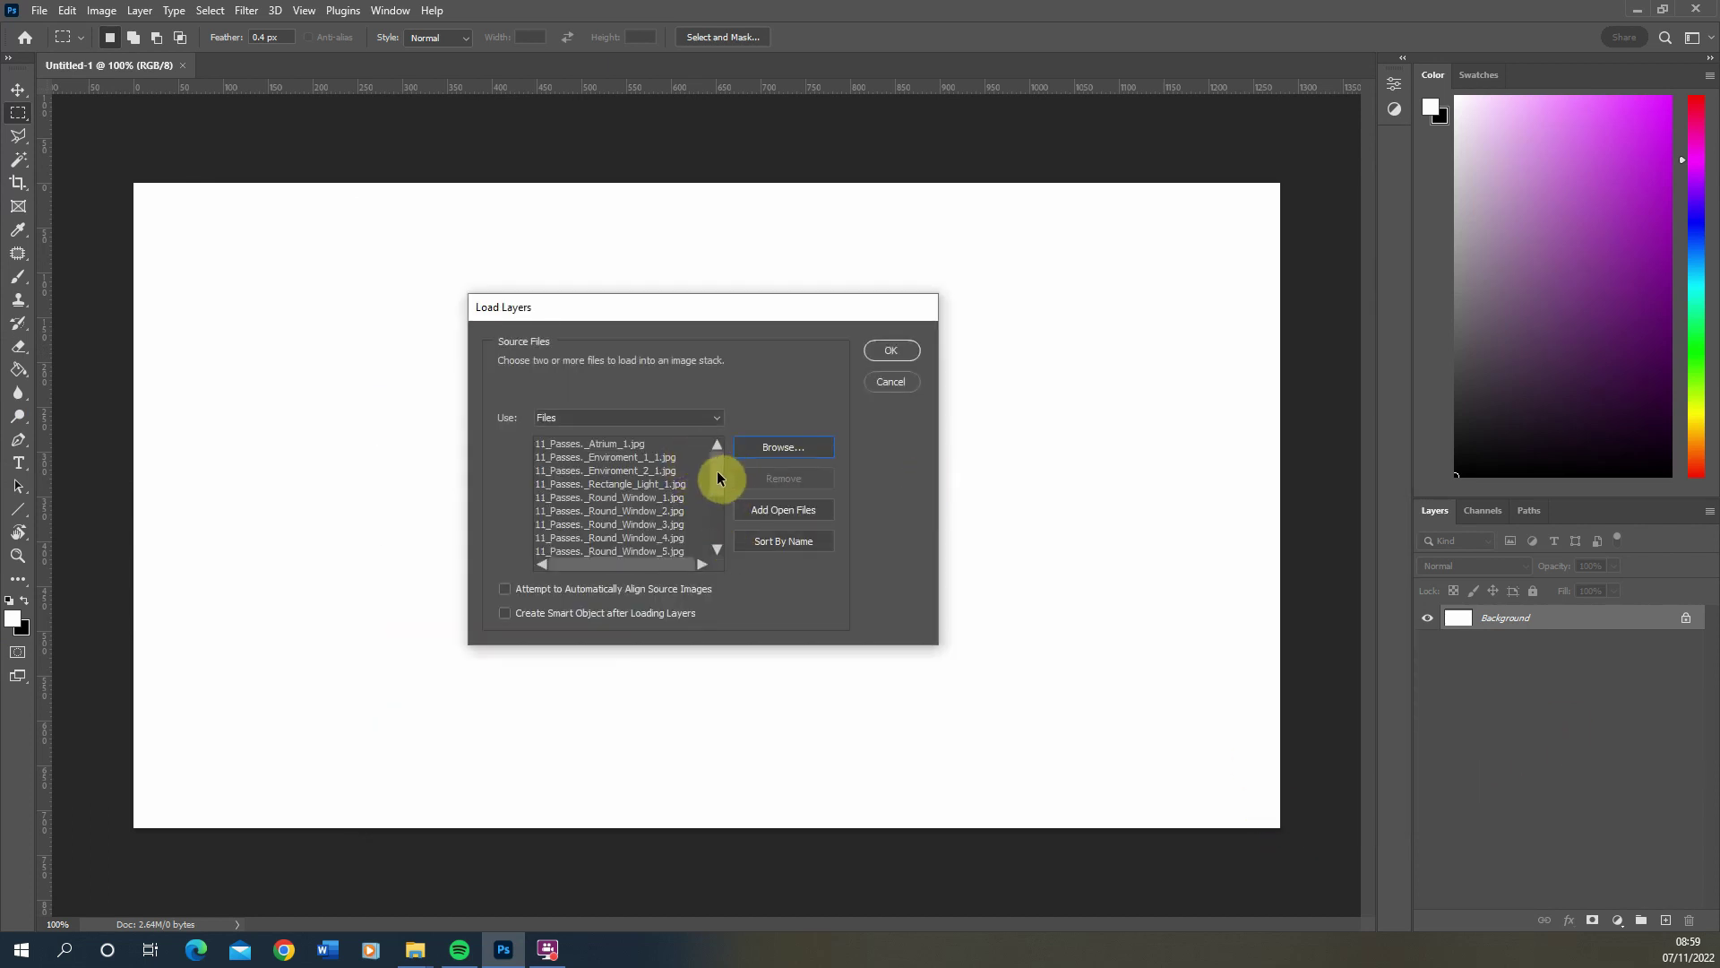
{"action": "left_click_drag", "start_coordinate": [718, 479], "coordinate": [718, 539]}
{"action": "left_click", "coordinate": [883, 351]}
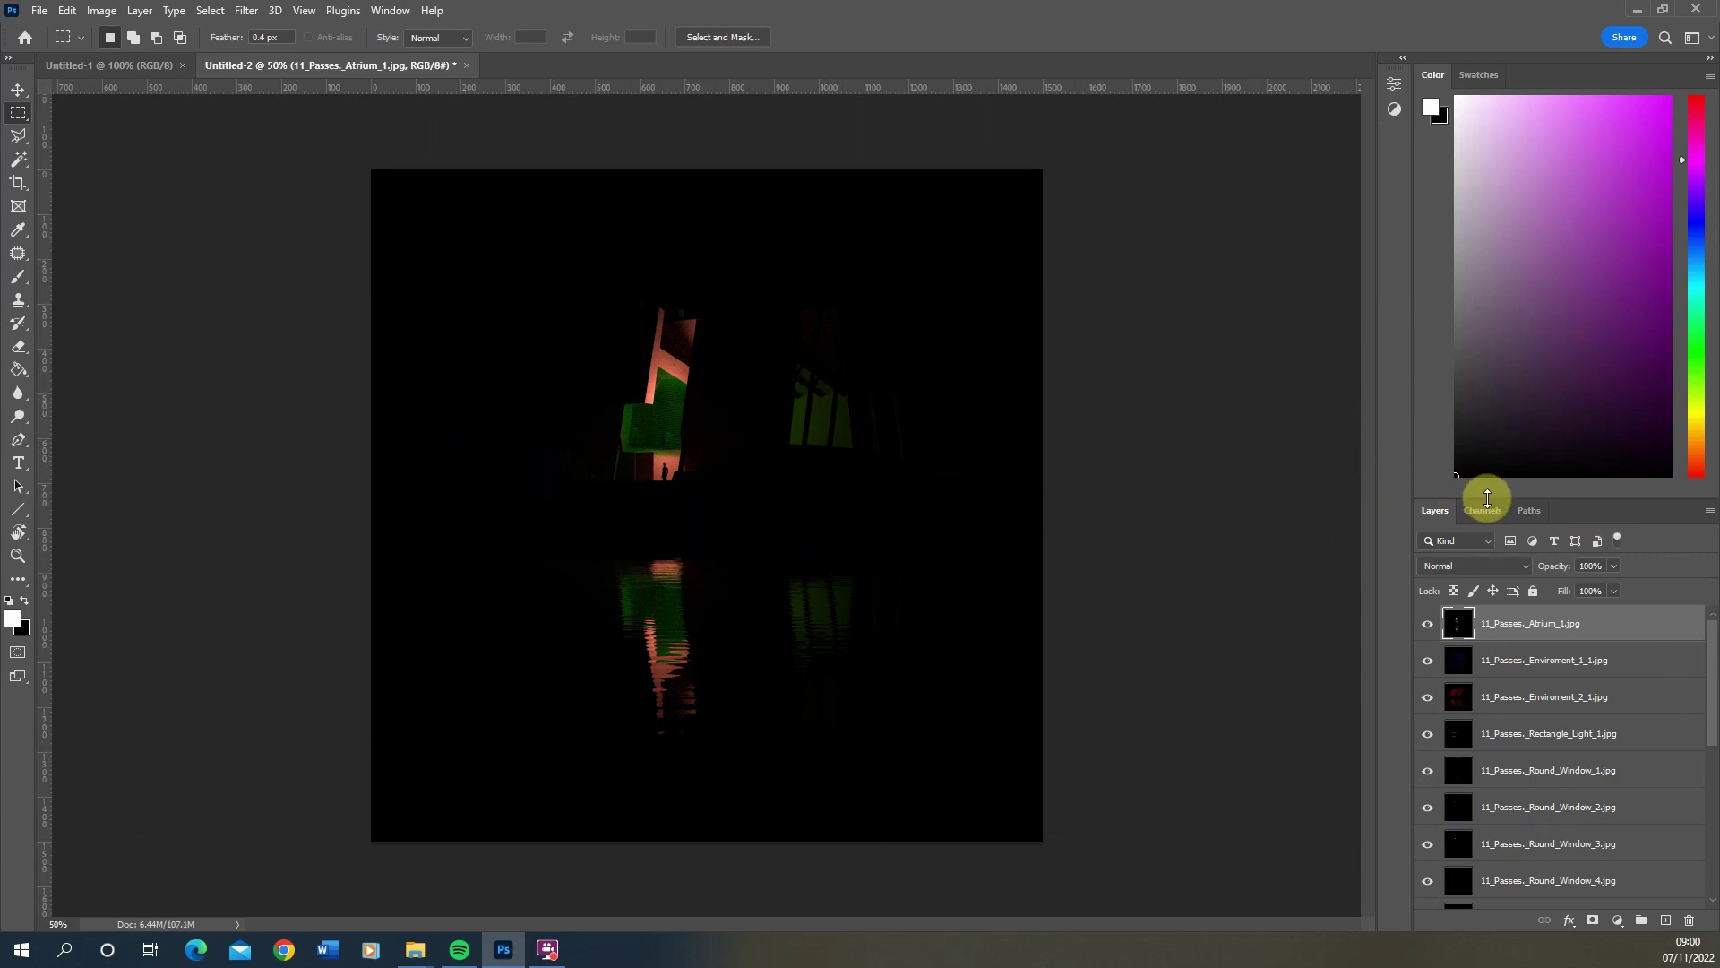
Group all the loaded layers, from 11_Passes._Atrium_1.jpg to Fog.jpg, into a group named Elements
{"action": "left_click_drag", "start_coordinate": [1487, 499], "coordinate": [1477, 175]}
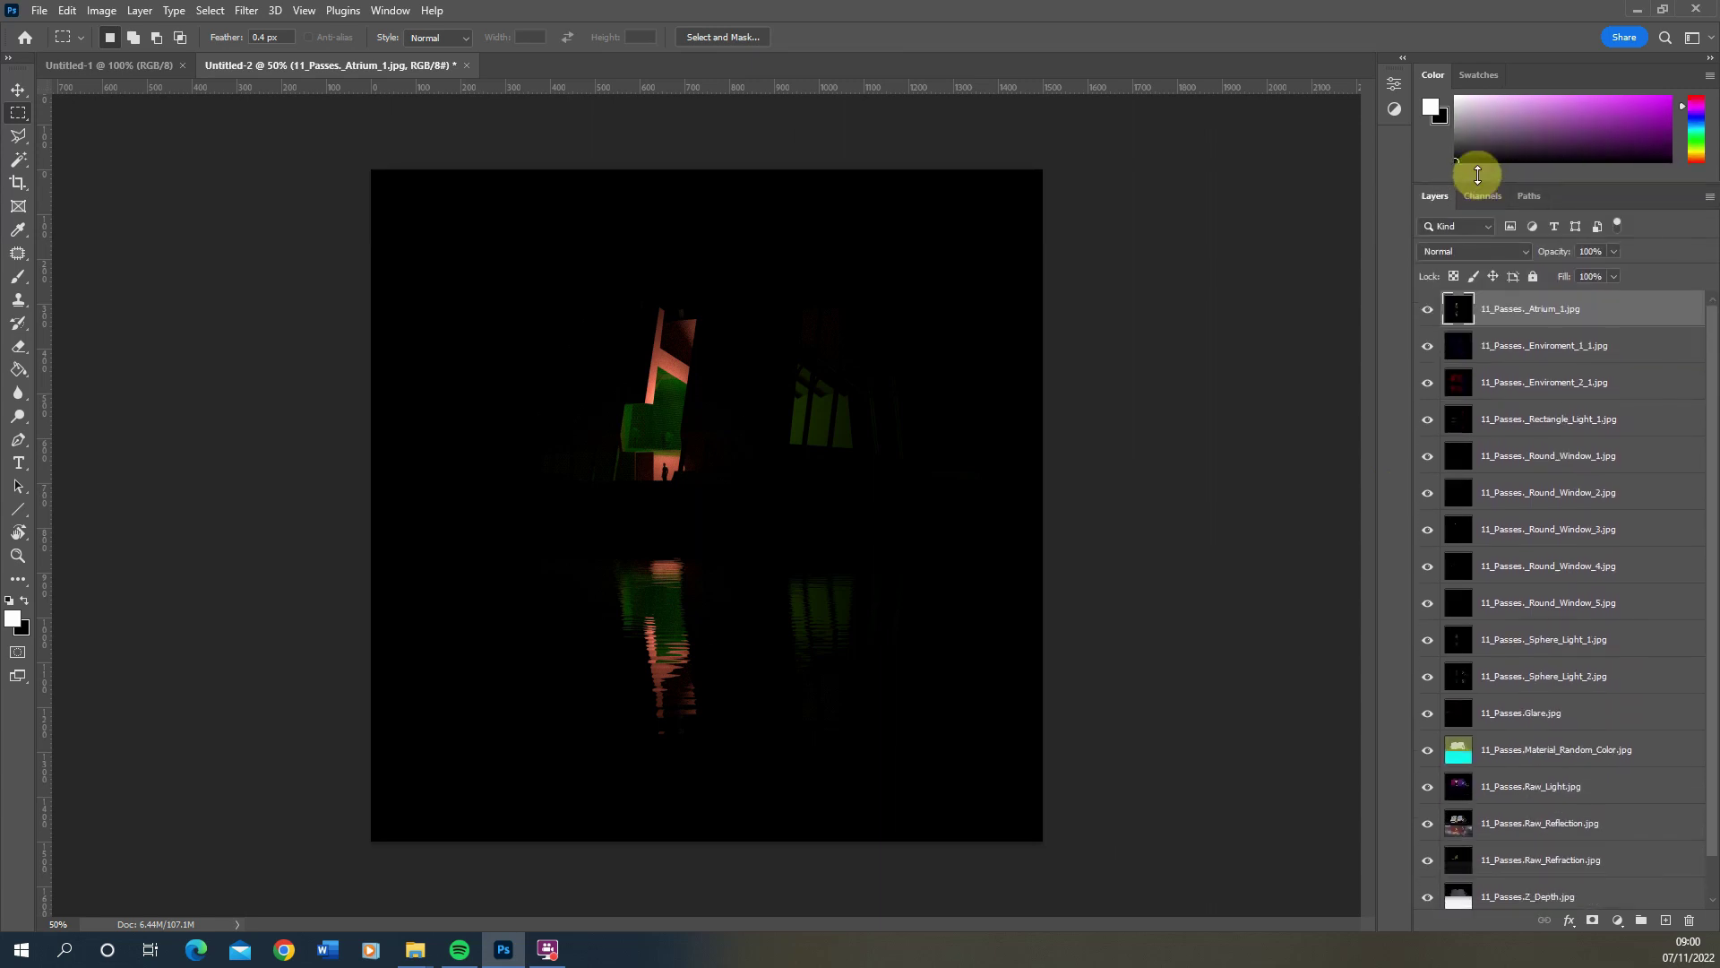
{"action": "scroll", "coordinate": [1514, 755], "scroll_direction": "down", "scroll_amount": 1}
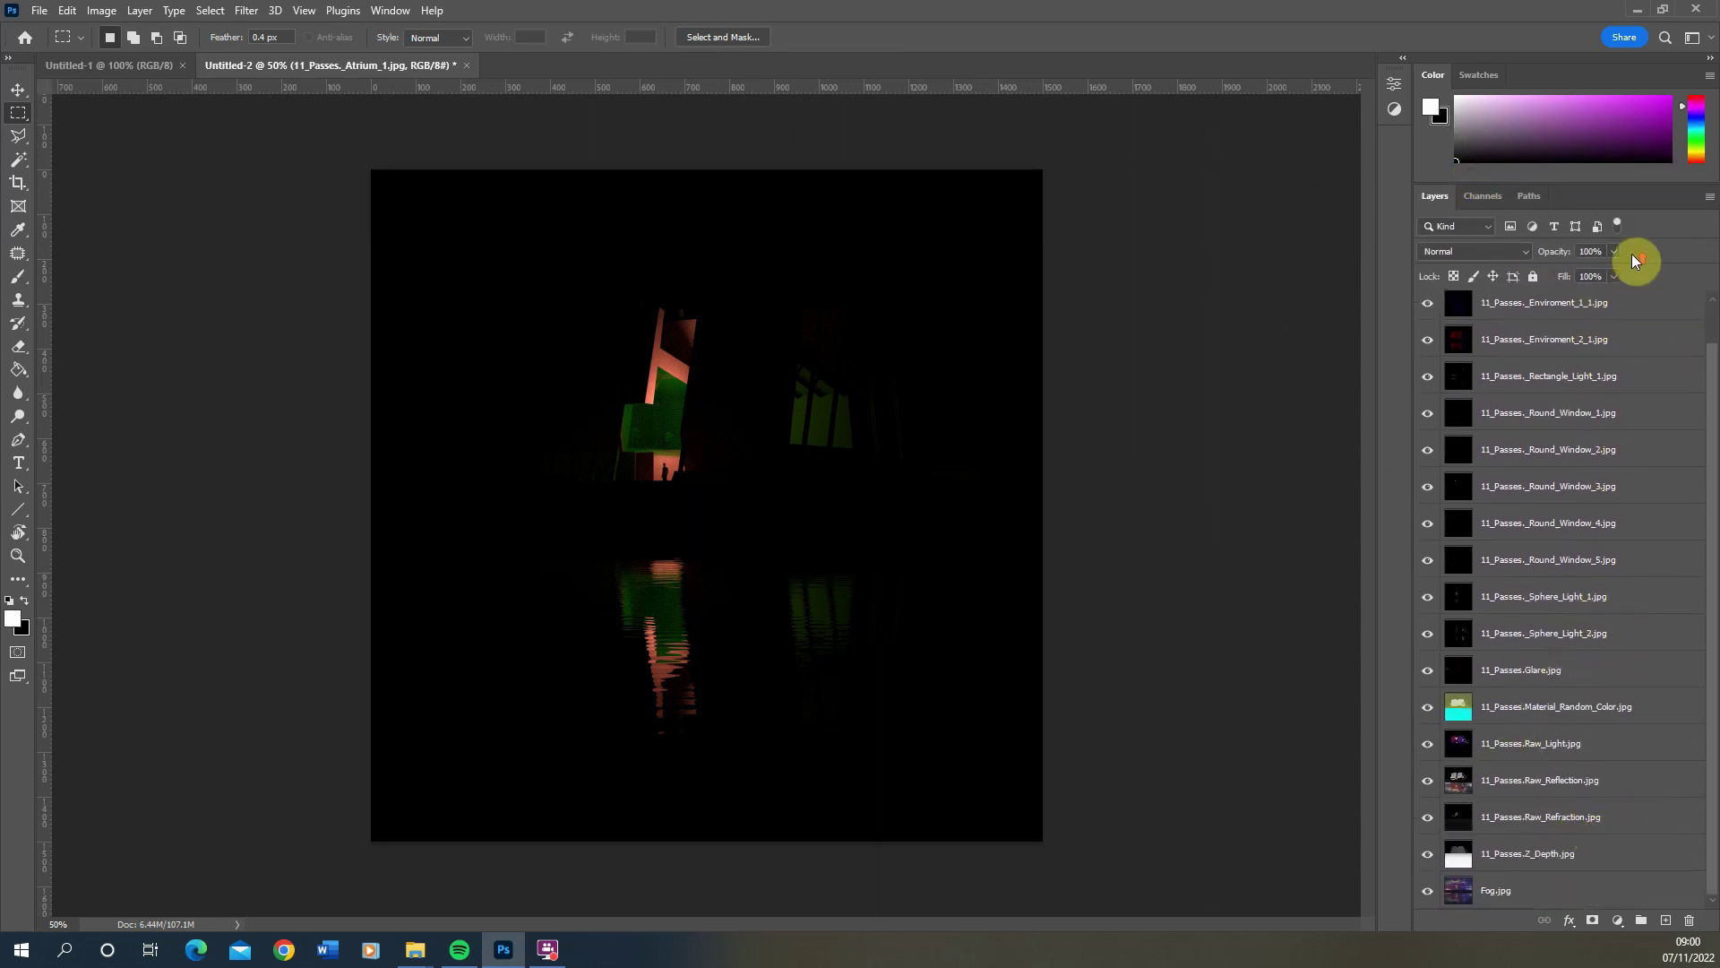
{"action": "key", "text": "ctrl+0"}
{"action": "scroll", "coordinate": [1554, 391], "scroll_direction": "up", "scroll_amount": 1}
{"action": "scroll", "coordinate": [1618, 820], "scroll_direction": "down", "scroll_amount": 1}
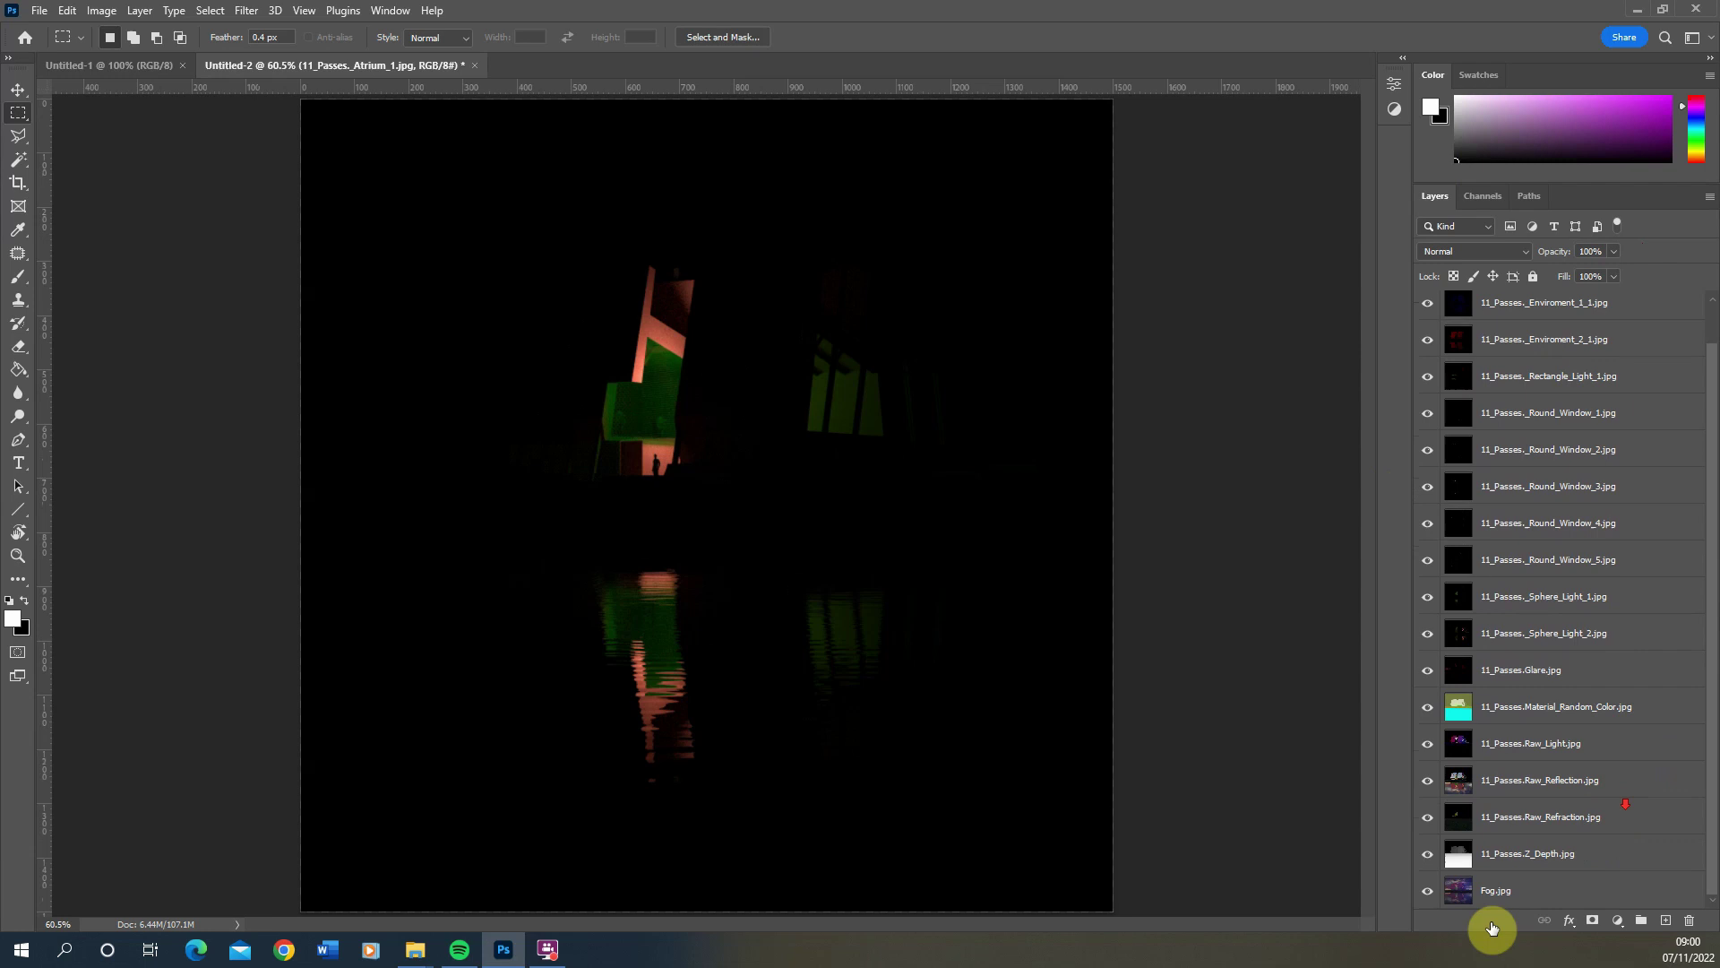
{"action": "left_click", "coordinate": [1529, 892], "text": "shift"}
{"action": "left_click", "coordinate": [1642, 920]}
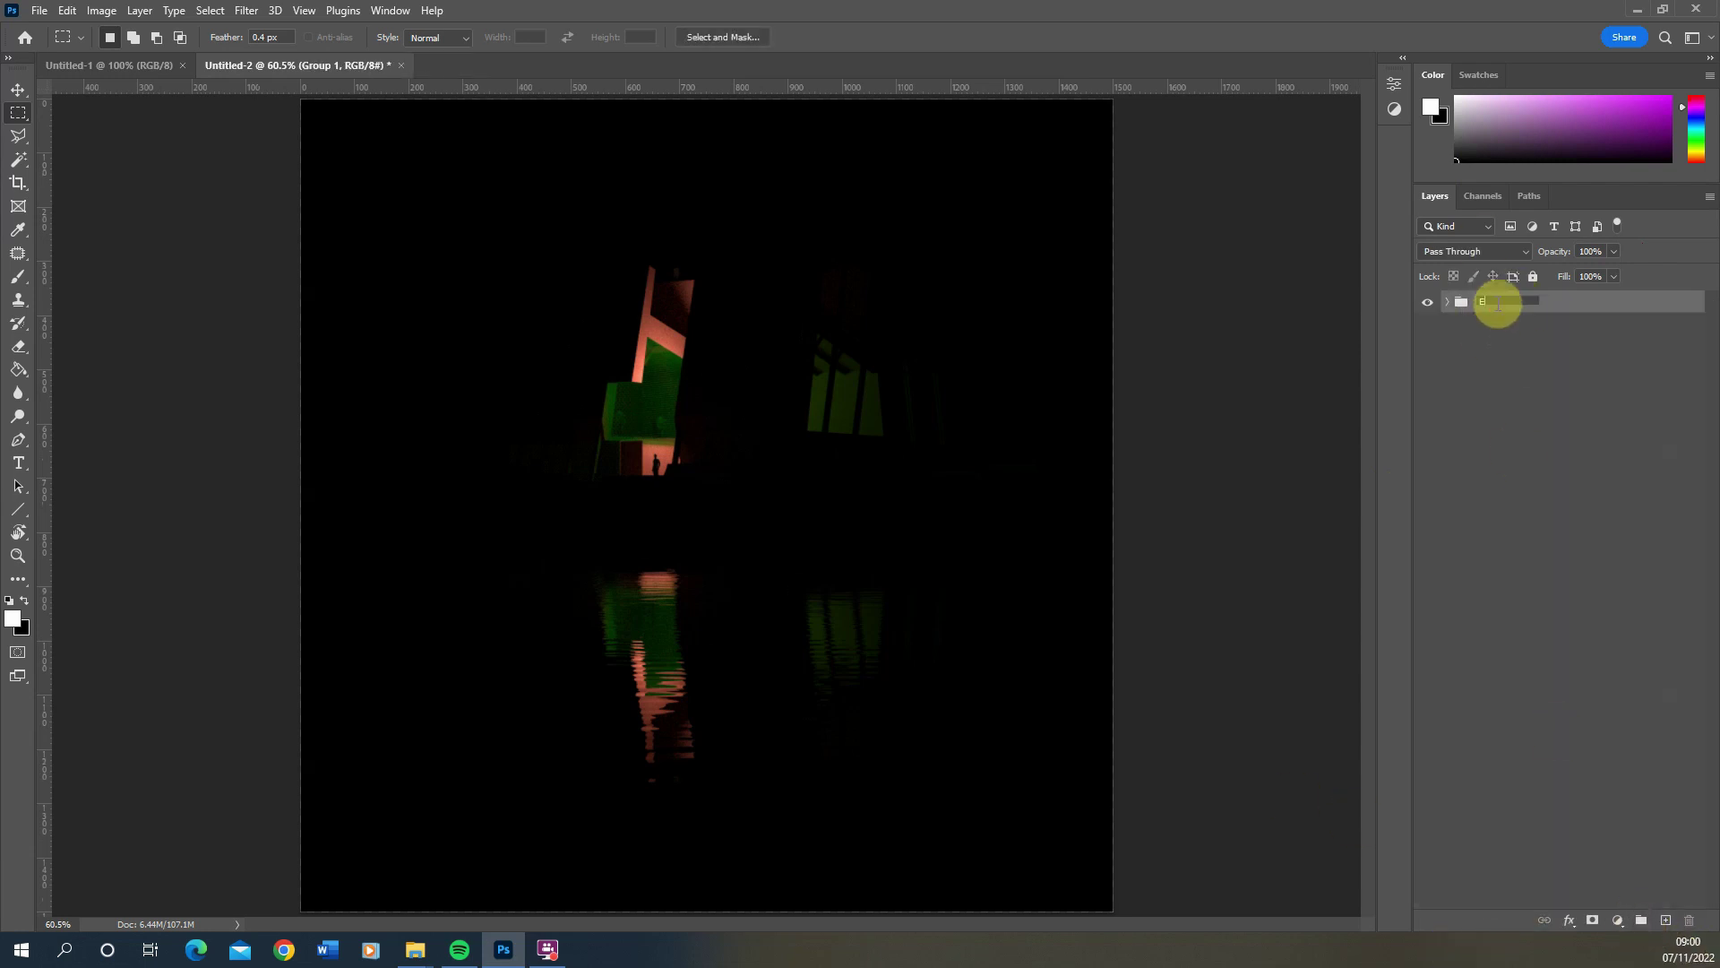
{"action": "type", "text": "lements"}
{"action": "left_click", "coordinate": [1568, 482]}
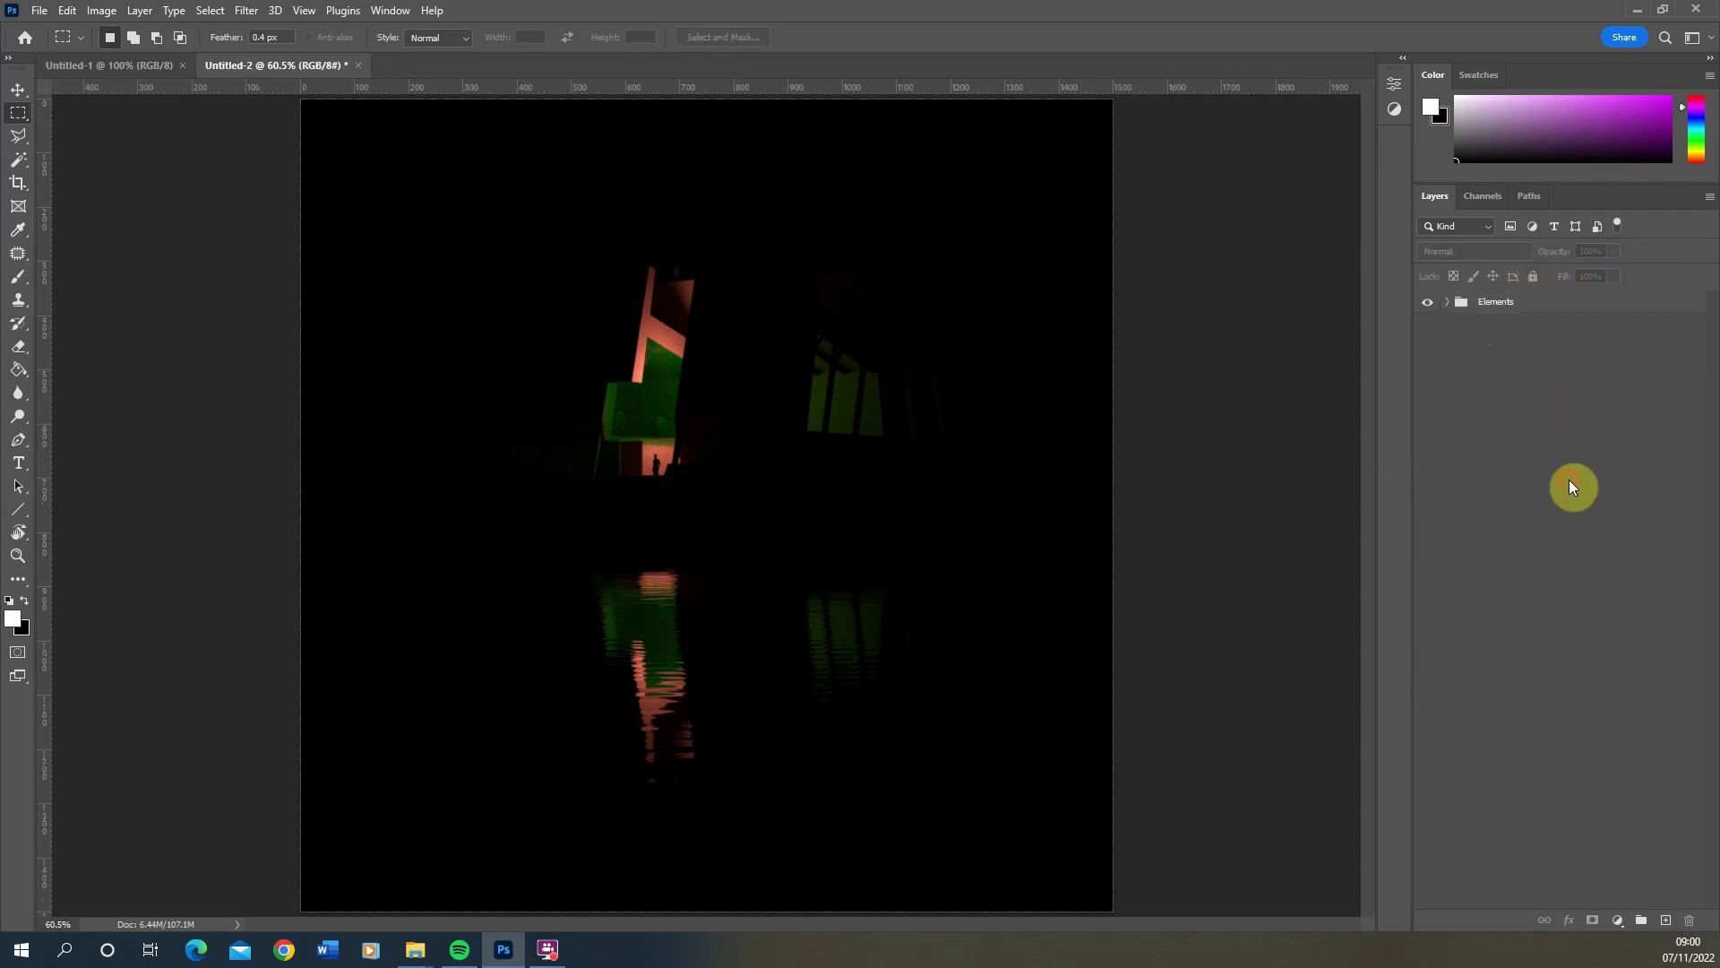
Expand the Elements group and move the Fog.jpg layer to the top of its stack
{"action": "left_click", "coordinate": [1452, 308]}
{"action": "key", "text": "ctrl+minus"}
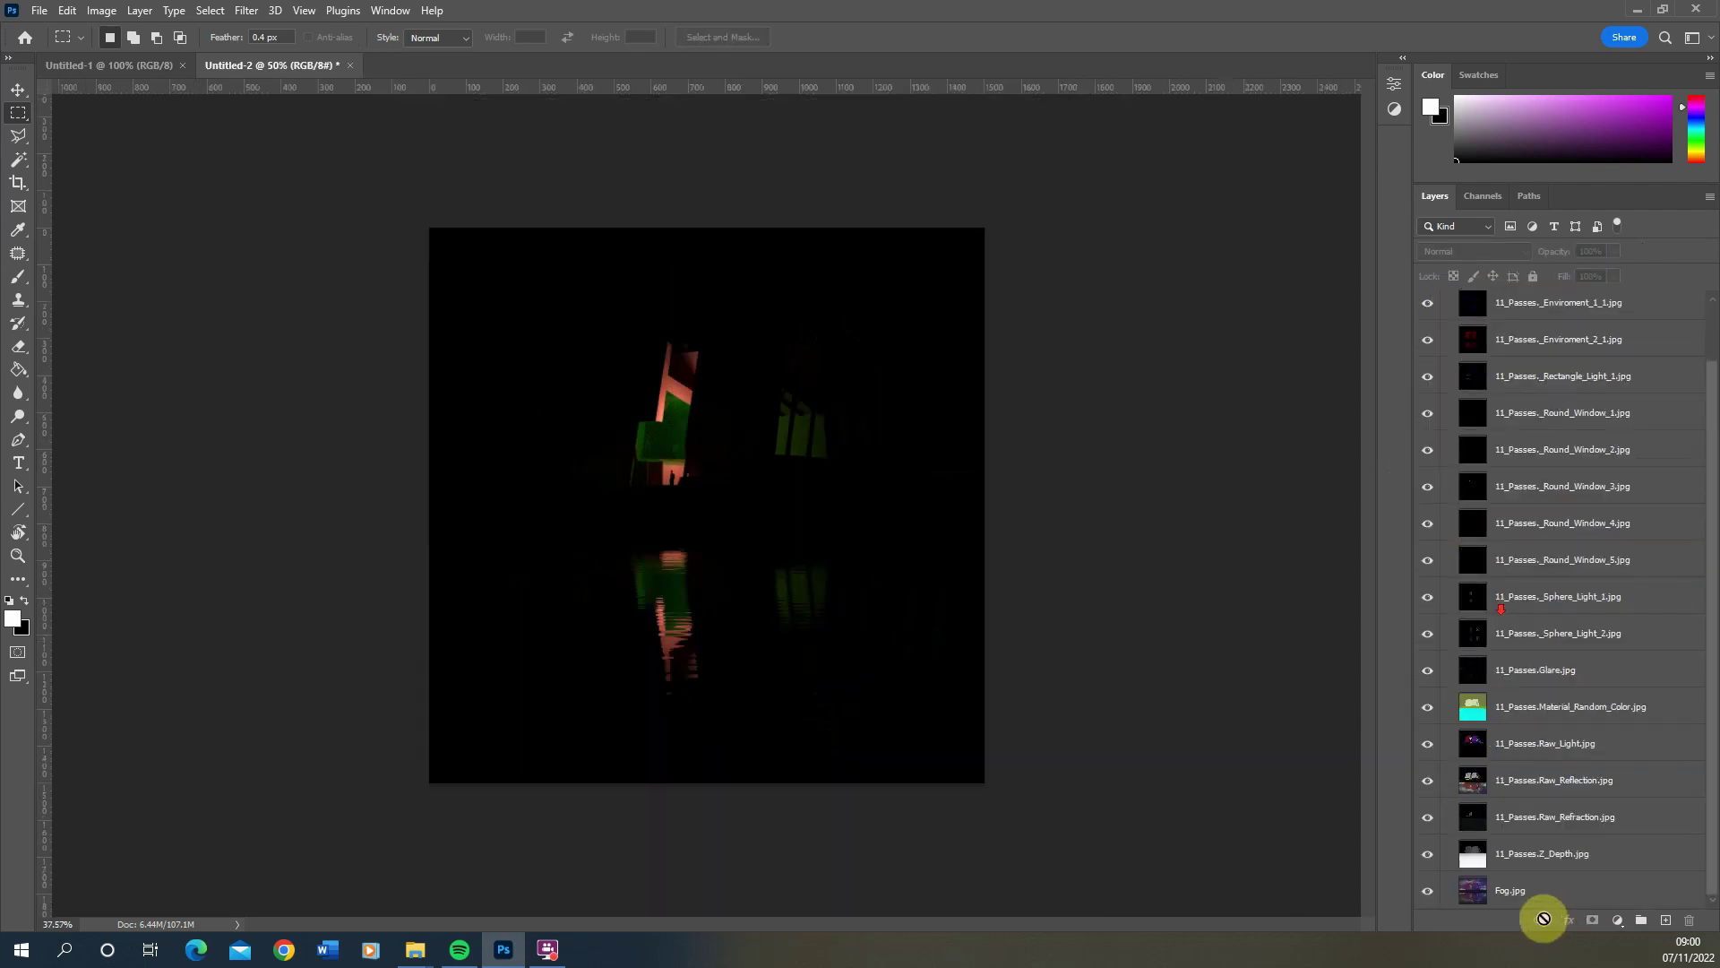
{"action": "left_click", "coordinate": [1535, 896]}
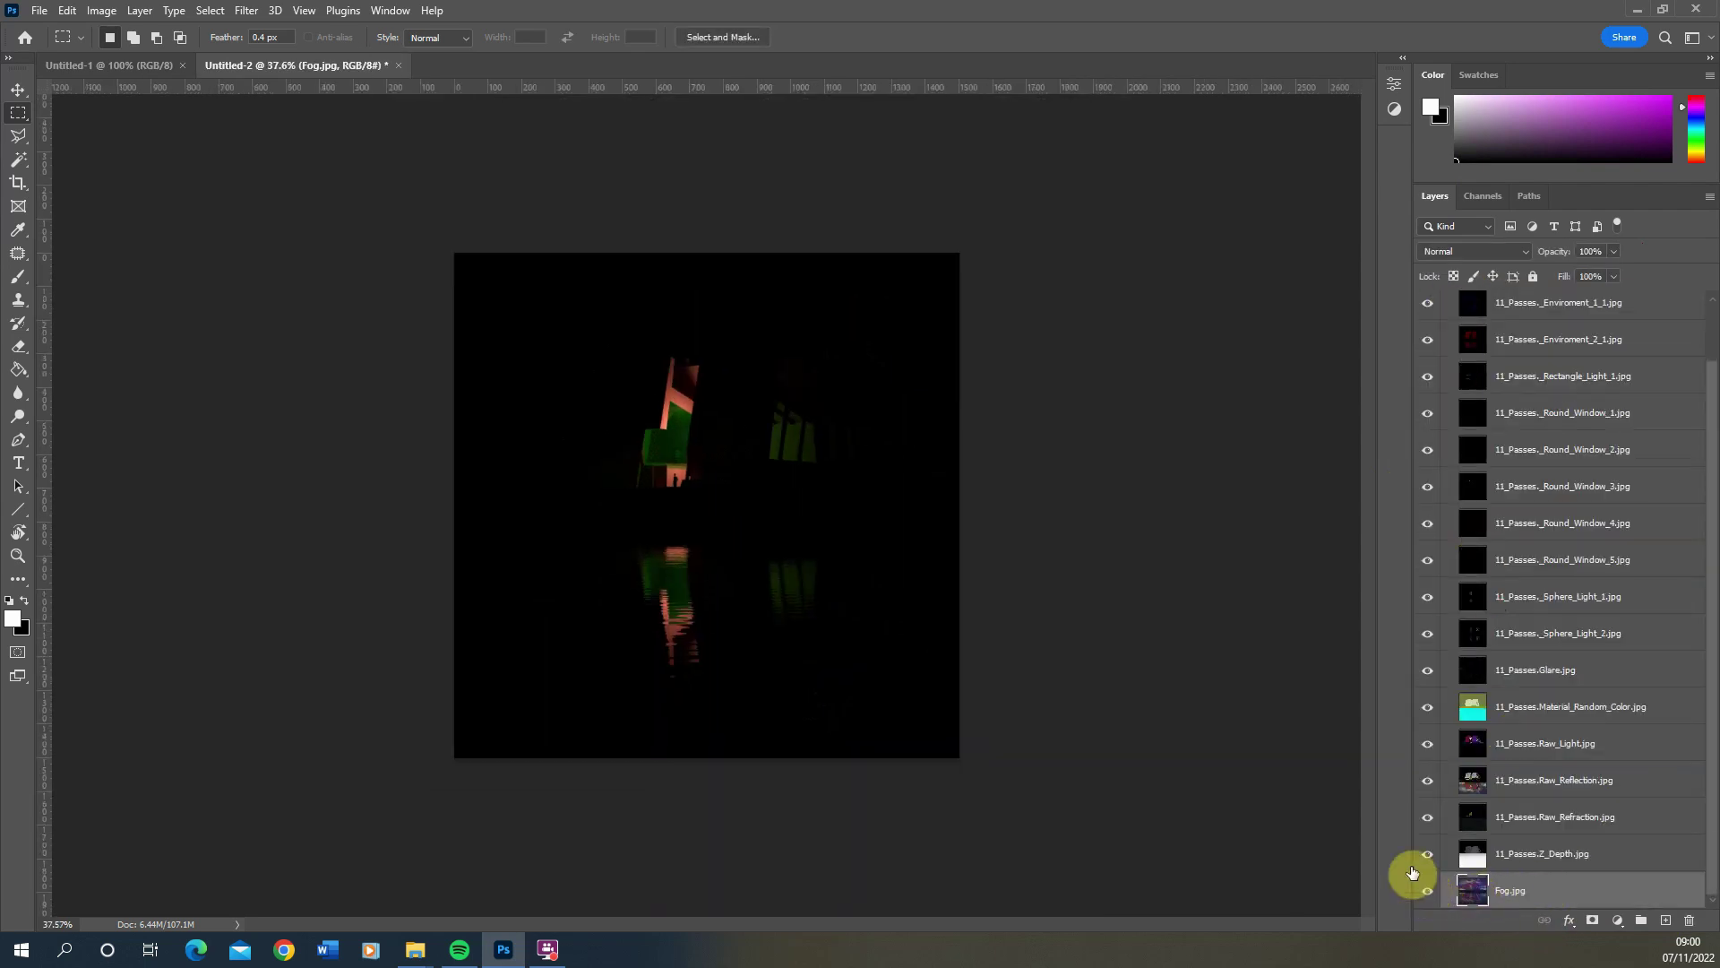
{"action": "left_click", "coordinate": [1529, 887]}
{"action": "left_click_drag", "start_coordinate": [1530, 880], "coordinate": [1532, 323]}
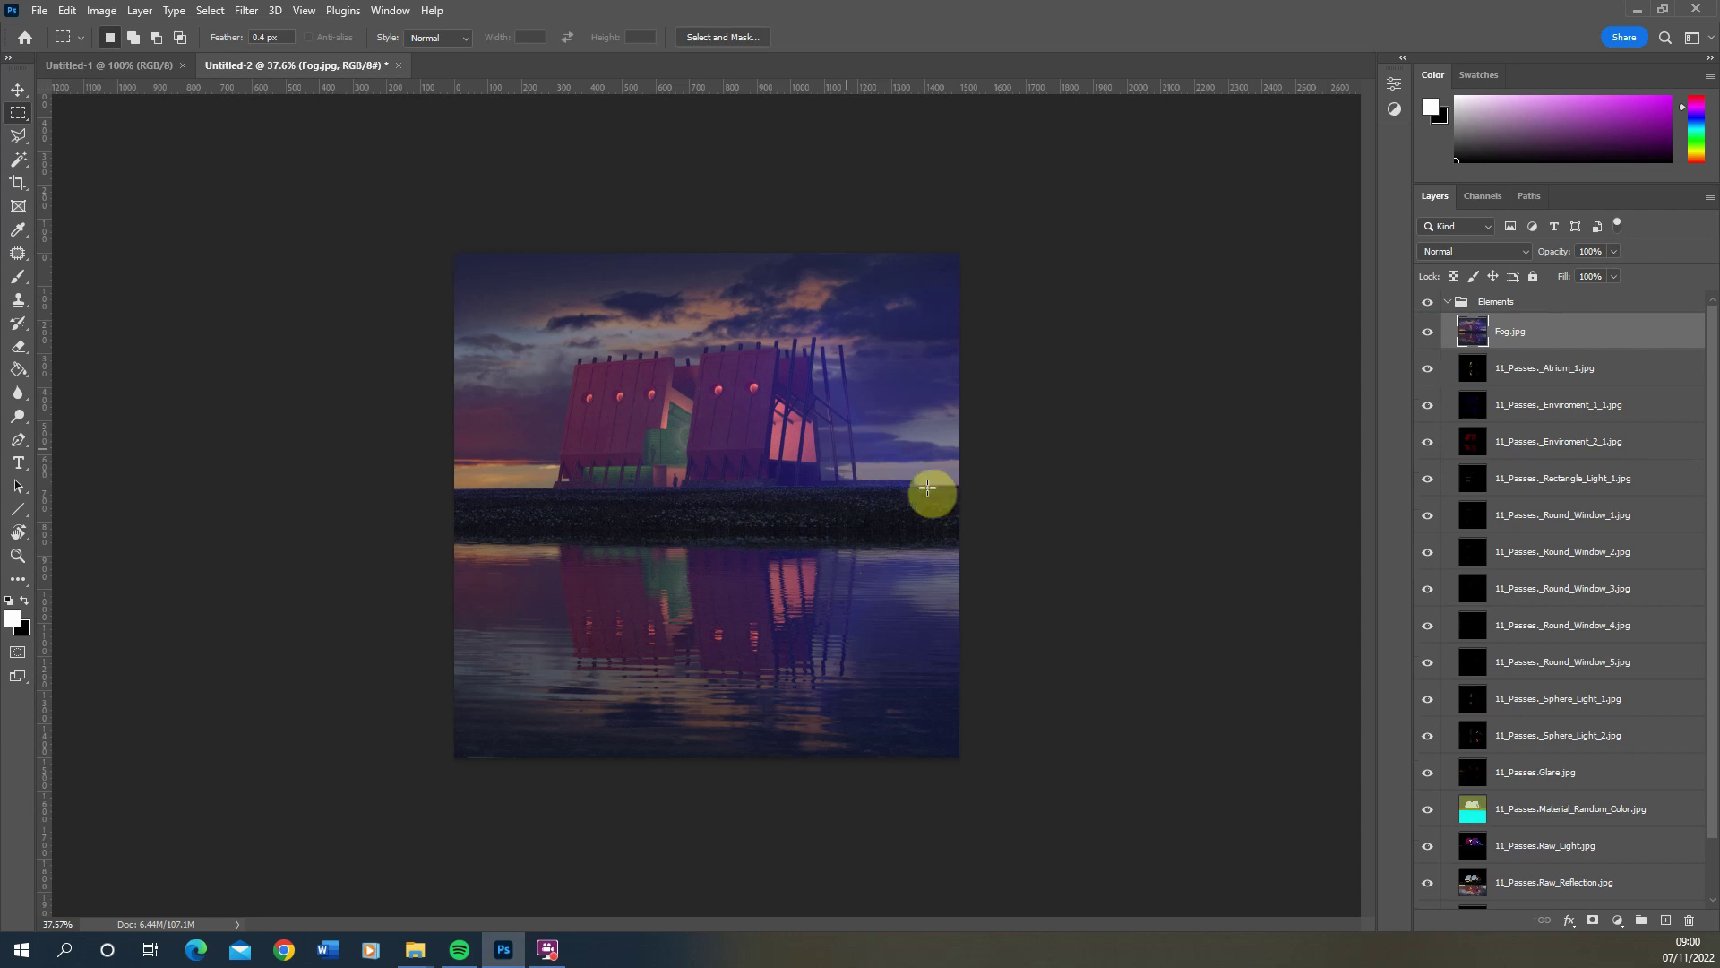
Group the light pass layers from Atrium_1 through Sphere_Light_2 inside Elements and name the group Lights
{"action": "left_click", "coordinate": [1527, 379]}
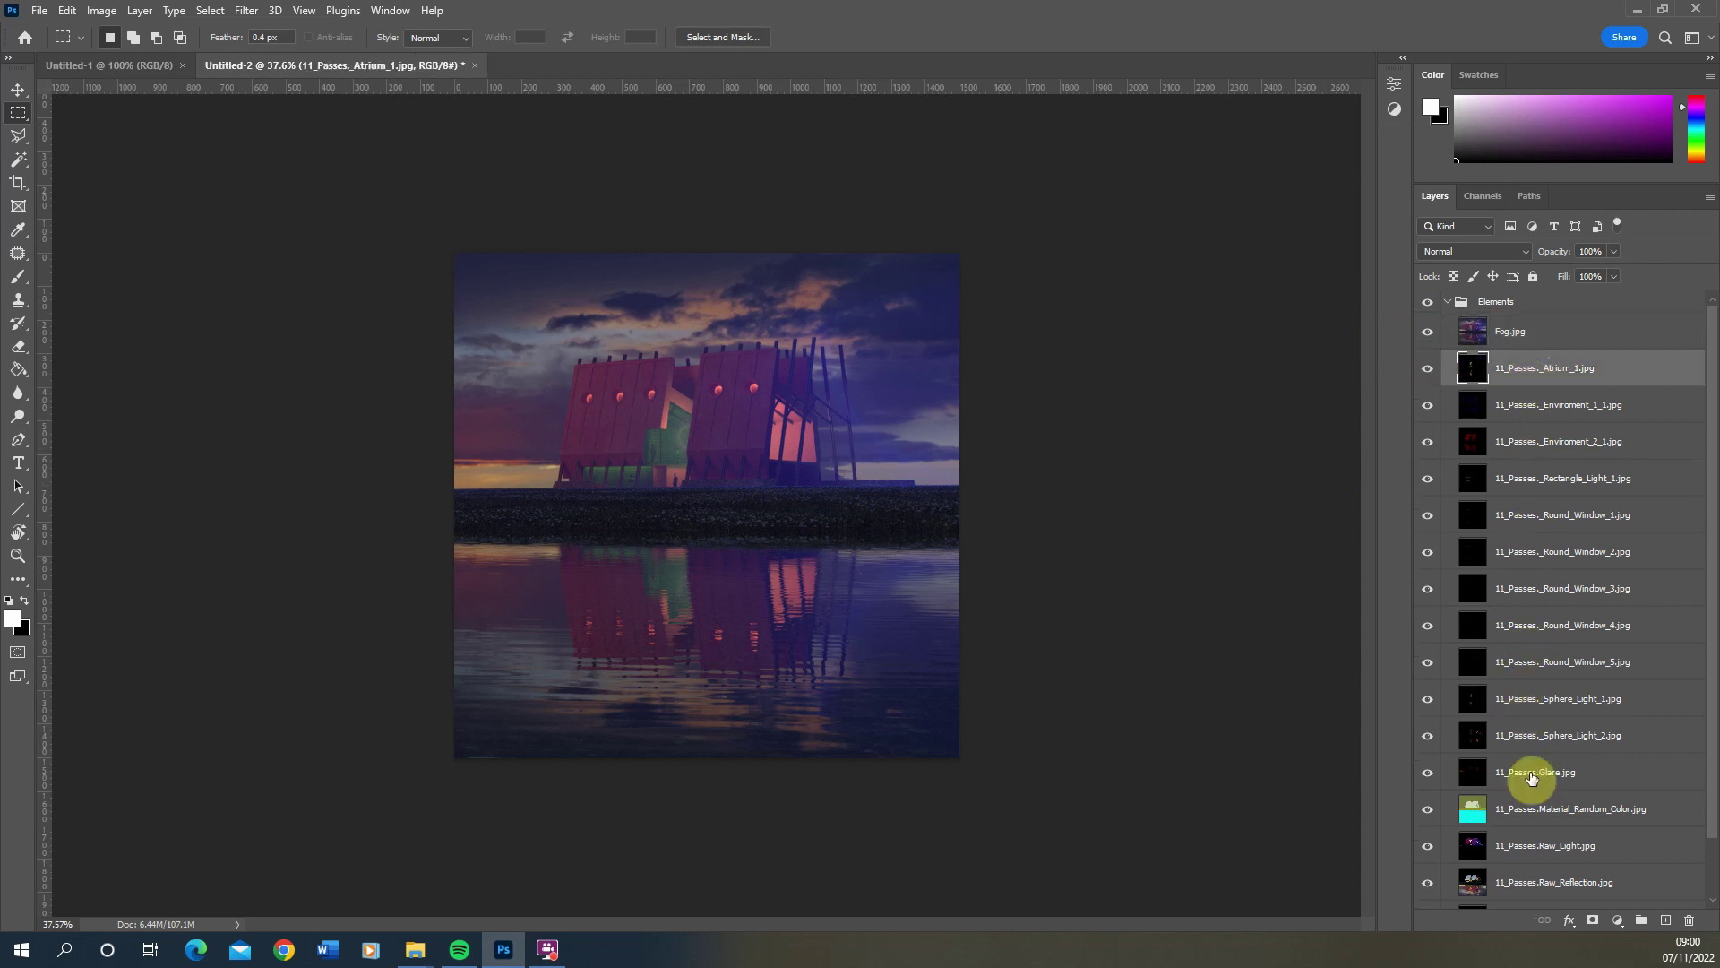
{"action": "left_click", "coordinate": [1429, 333]}
{"action": "mouse_move", "coordinate": [1429, 354]}
{"action": "left_mouse_down"}
{"action": "mouse_move", "coordinate": [1431, 526]}
{"action": "mouse_move", "coordinate": [1429, 331]}
{"action": "left_mouse_up"}
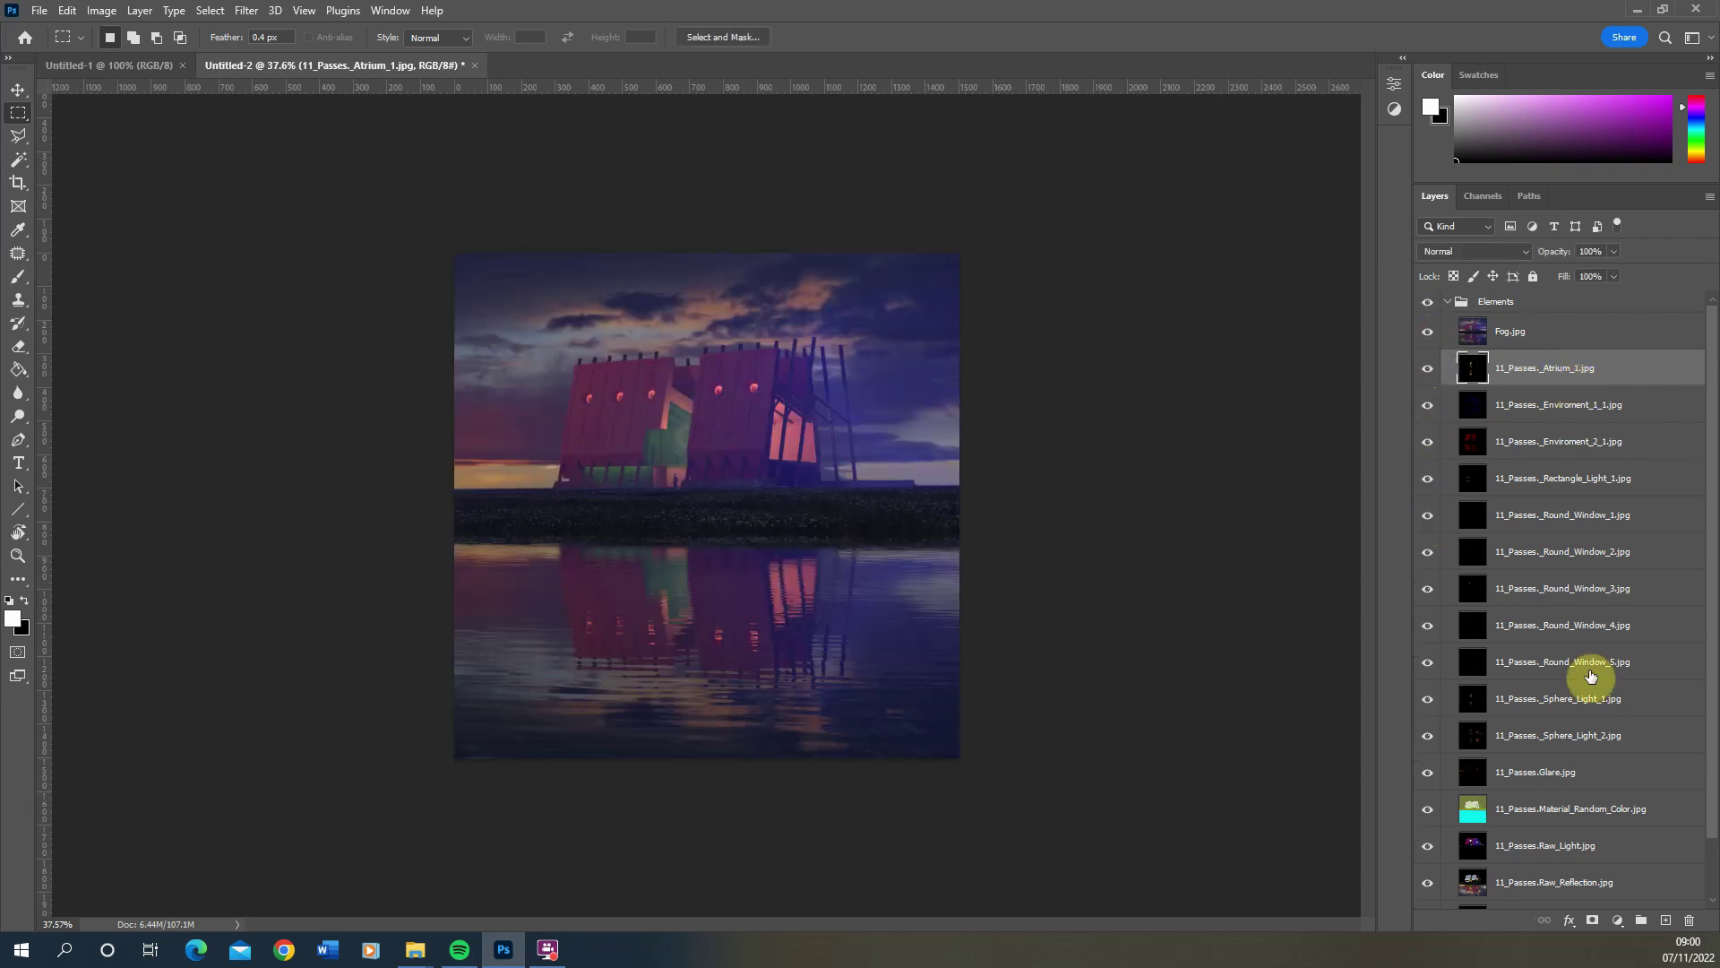
{"action": "left_click", "coordinate": [1559, 773], "text": "shift"}
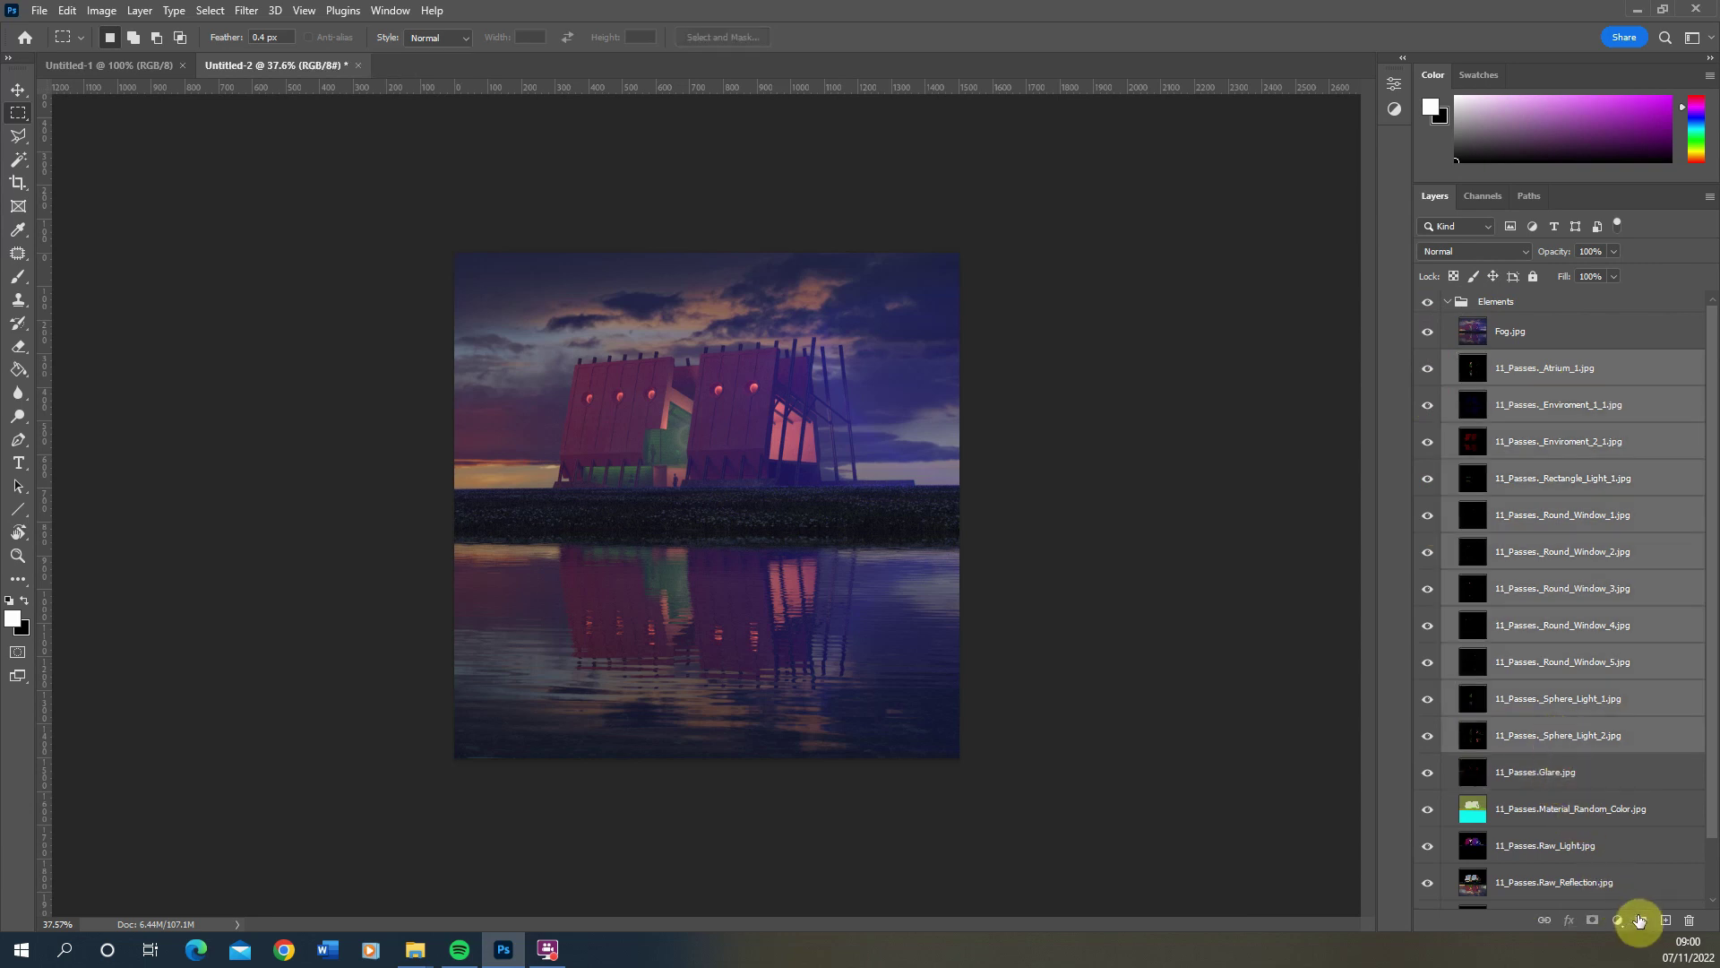
{"action": "left_click", "coordinate": [1640, 921]}
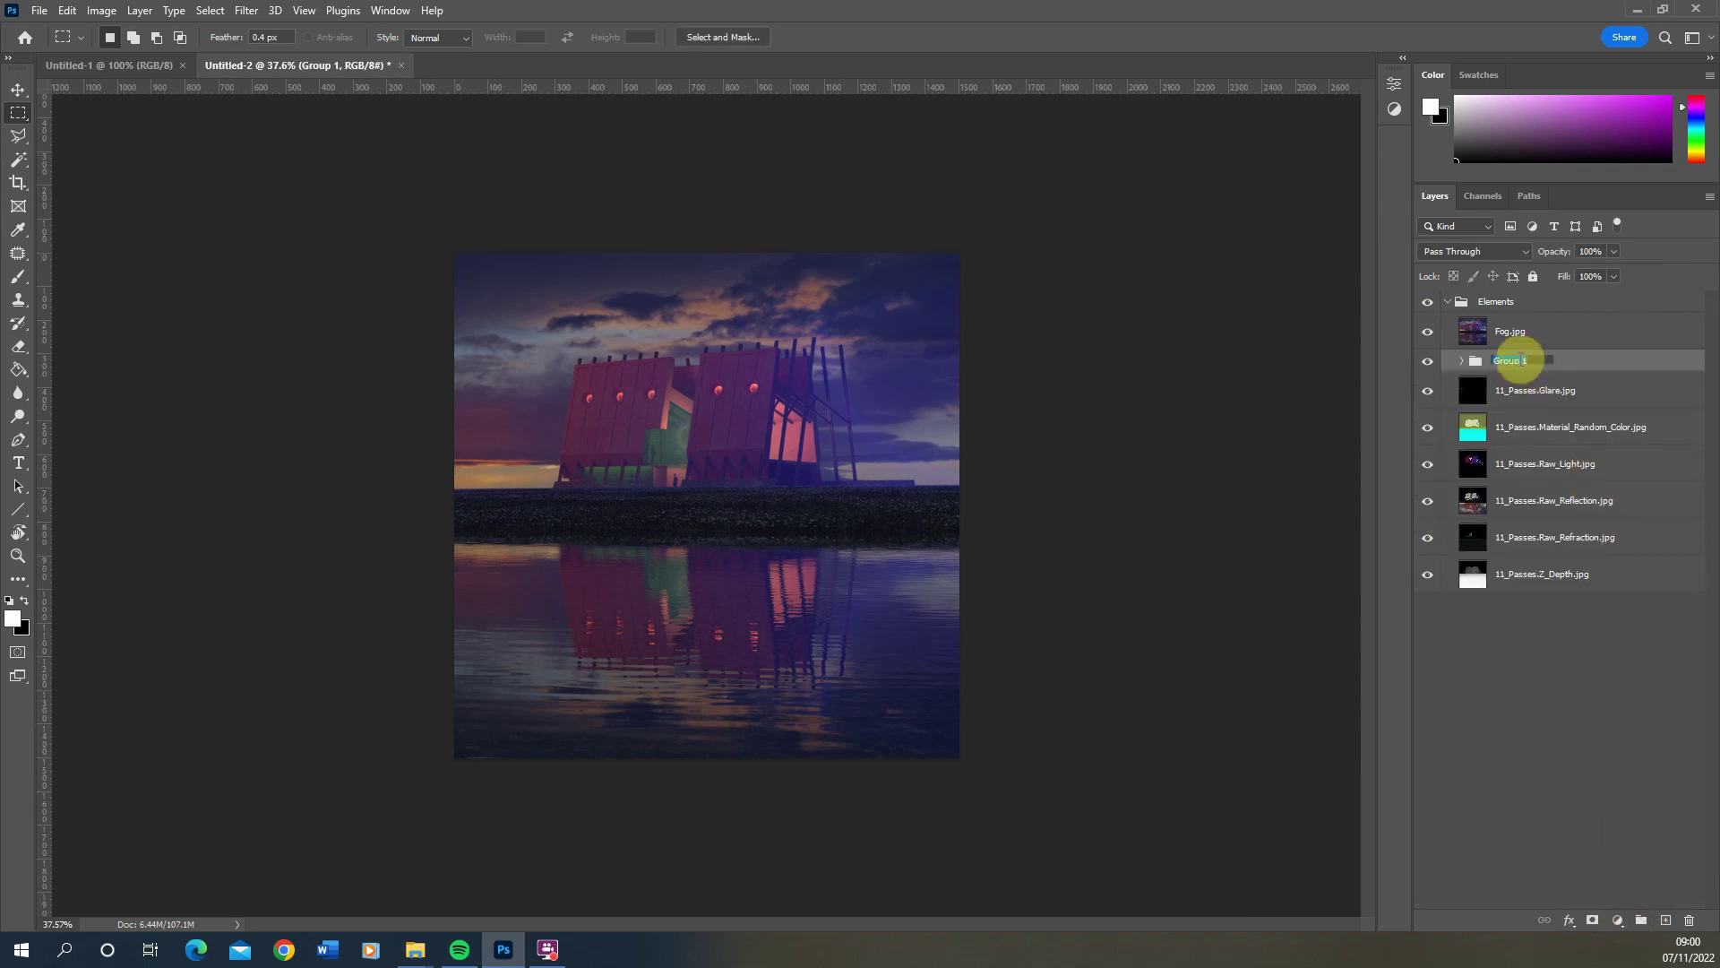
{"action": "type", "text": "s"}
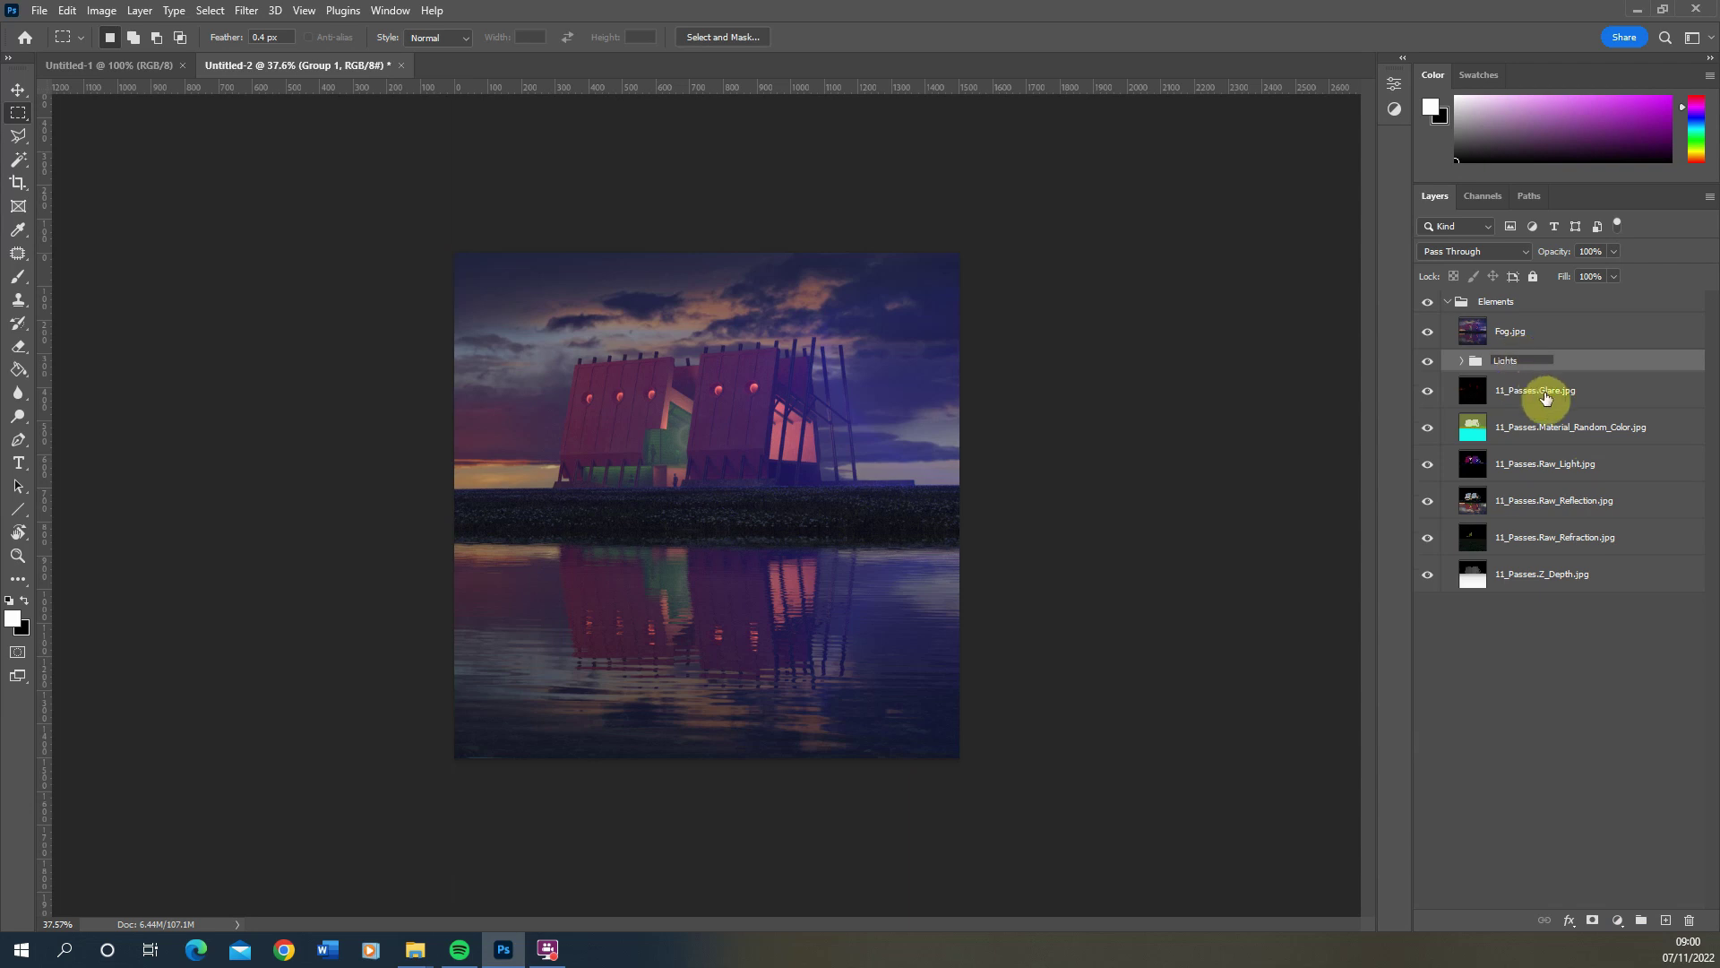
Move the pass layers from Glare through Z_Depth above the Lights group, directly beneath Fog.jpg
{"action": "left_click", "coordinate": [1536, 391]}
{"action": "left_click", "coordinate": [1534, 573], "text": "shift"}
{"action": "left_click_drag", "start_coordinate": [1518, 388], "coordinate": [1532, 346]}
{"action": "left_click", "coordinate": [1541, 702]}
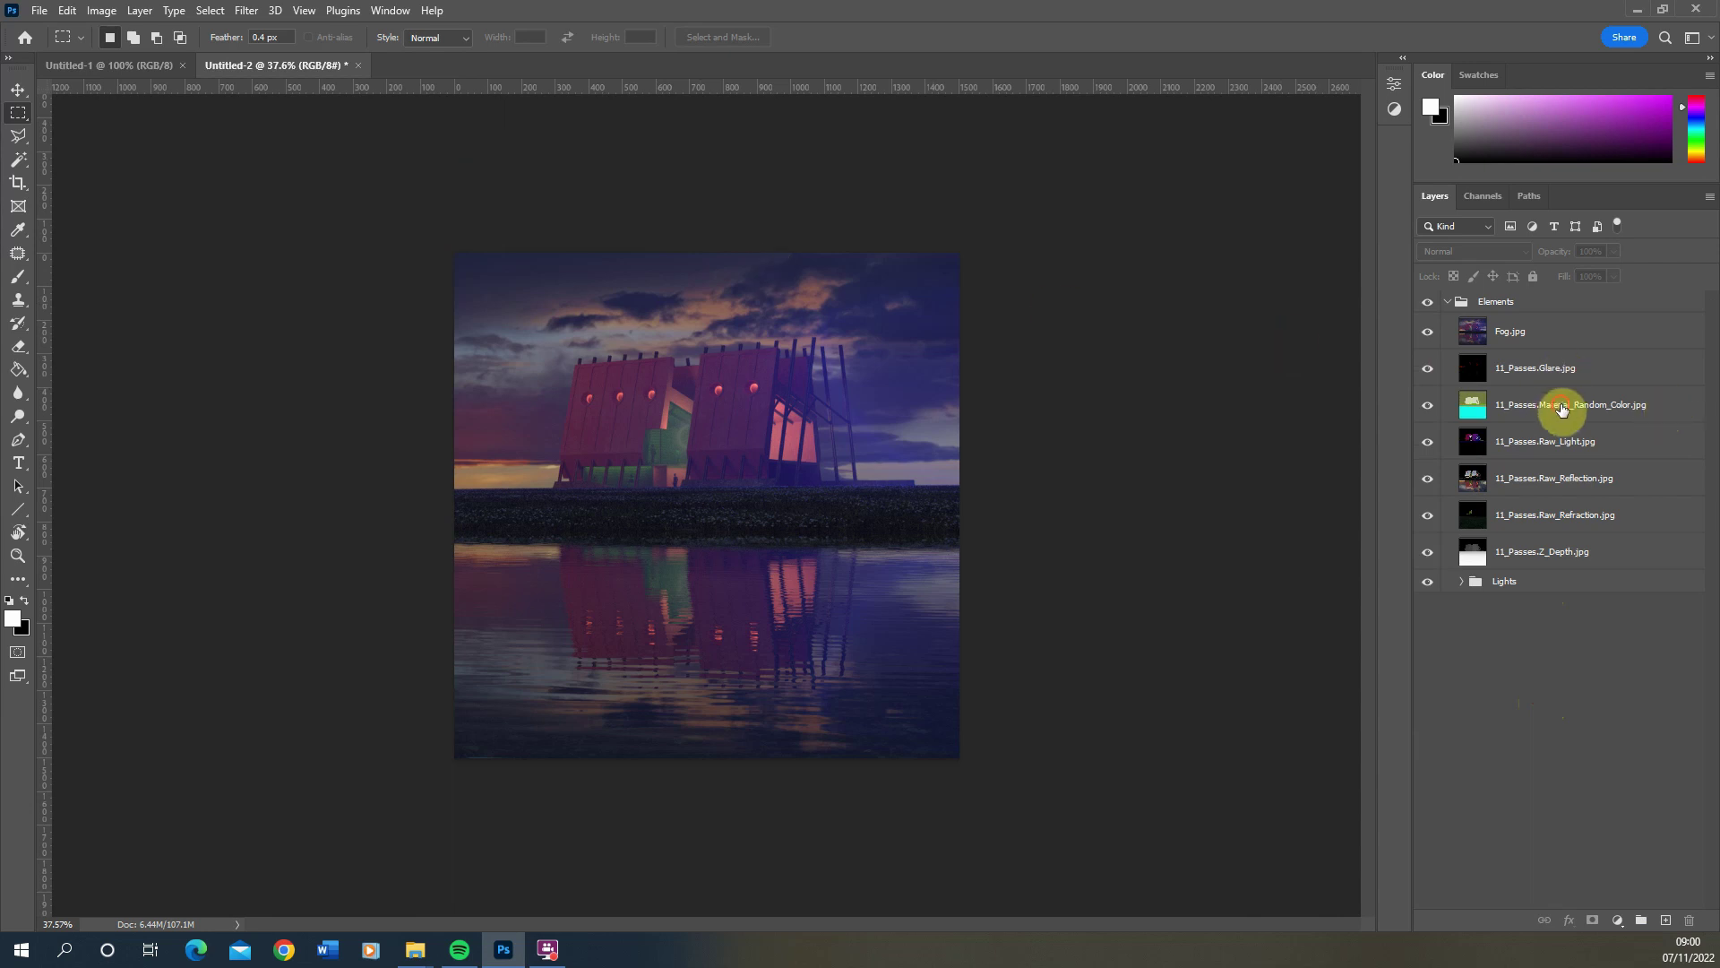
Isolate the Material_Random_Color layer to examine its colour mask, and restore the visibility of the other layers
{"action": "left_click", "coordinate": [1560, 408]}
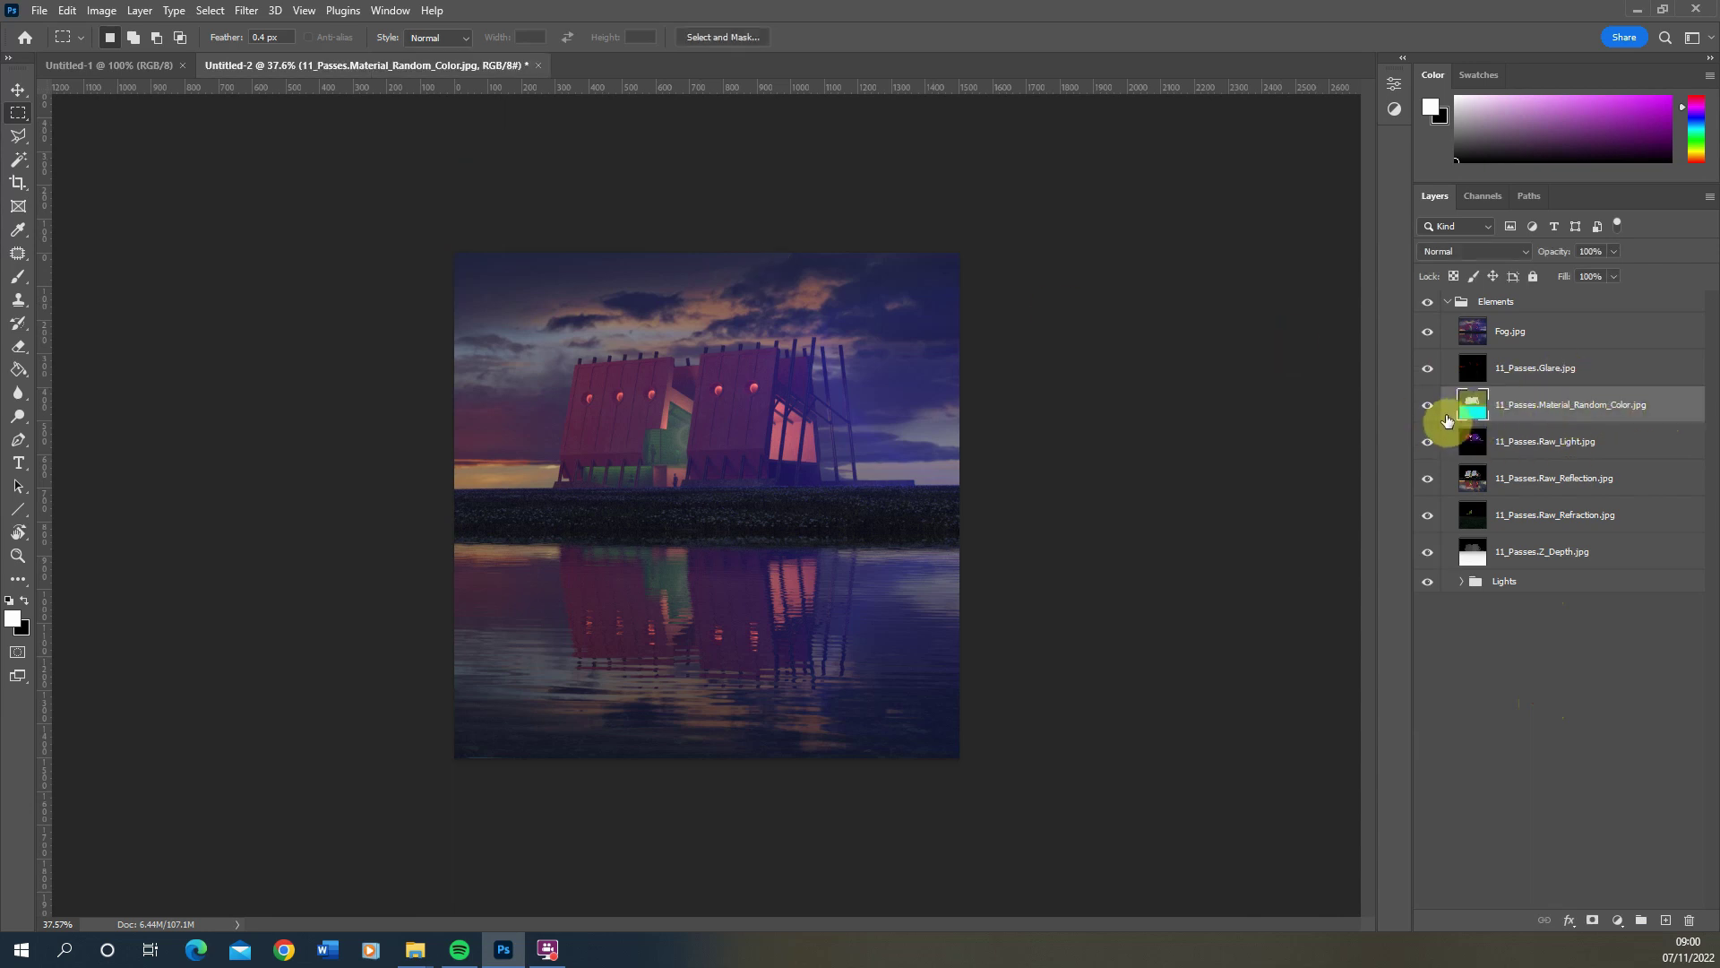
{"action": "left_click", "coordinate": [1430, 411]}
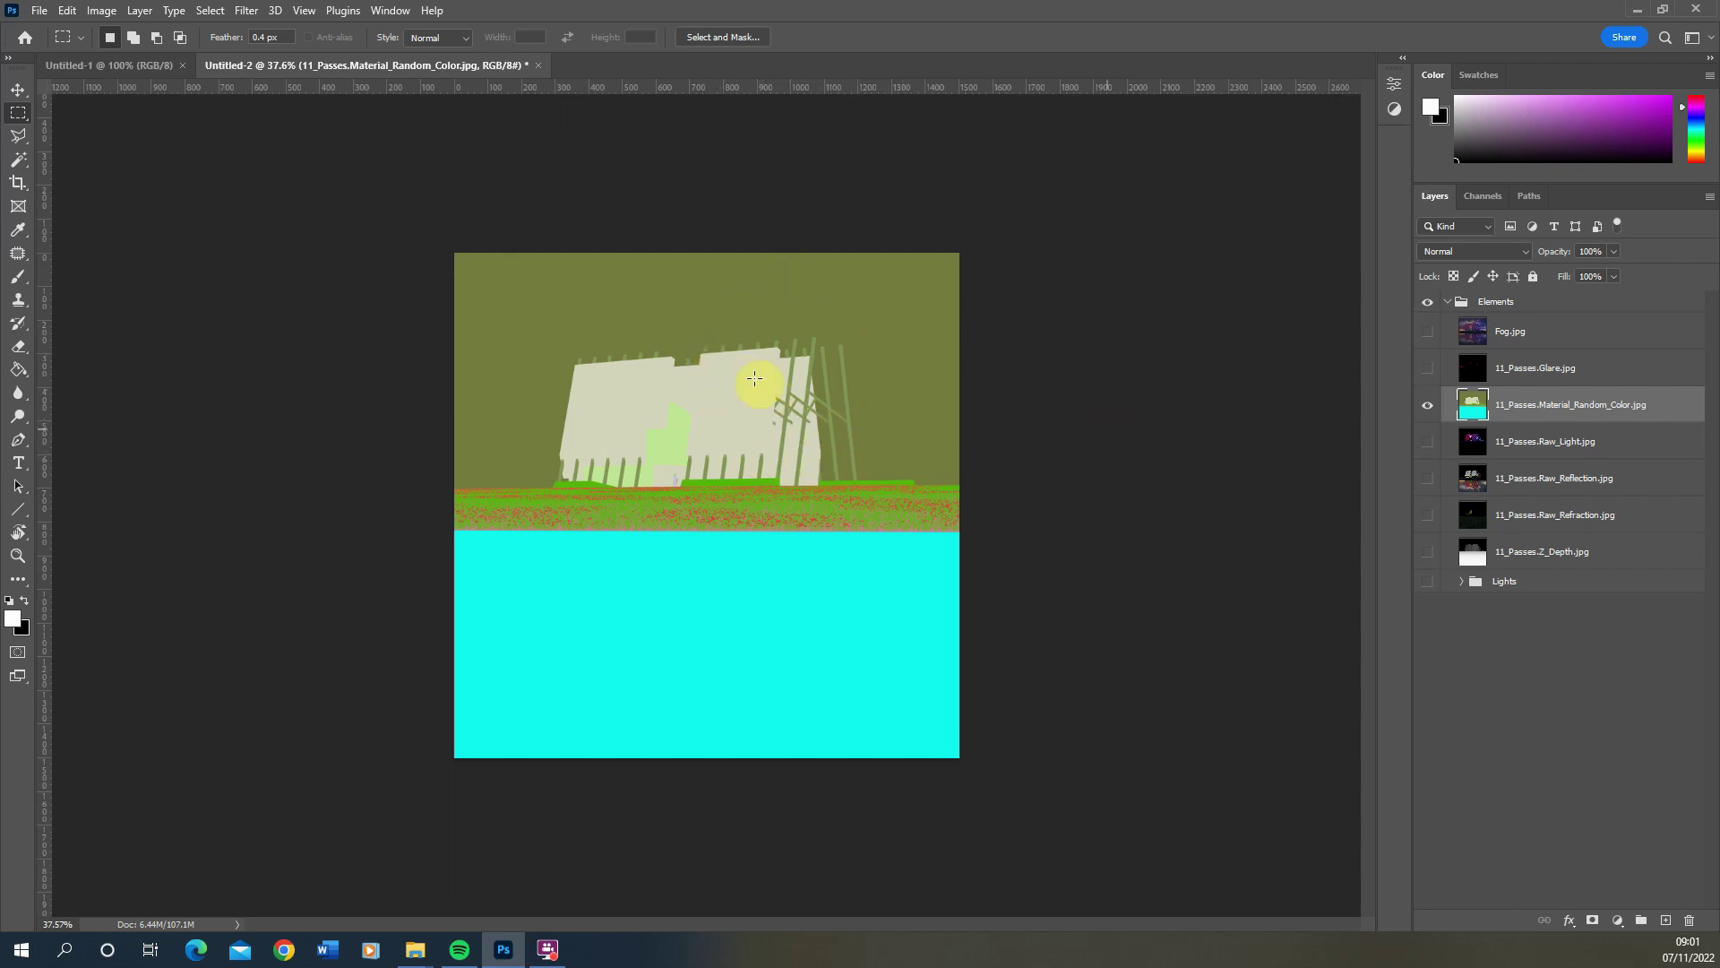
{"action": "left_click", "coordinate": [1430, 412], "text": "alt"}
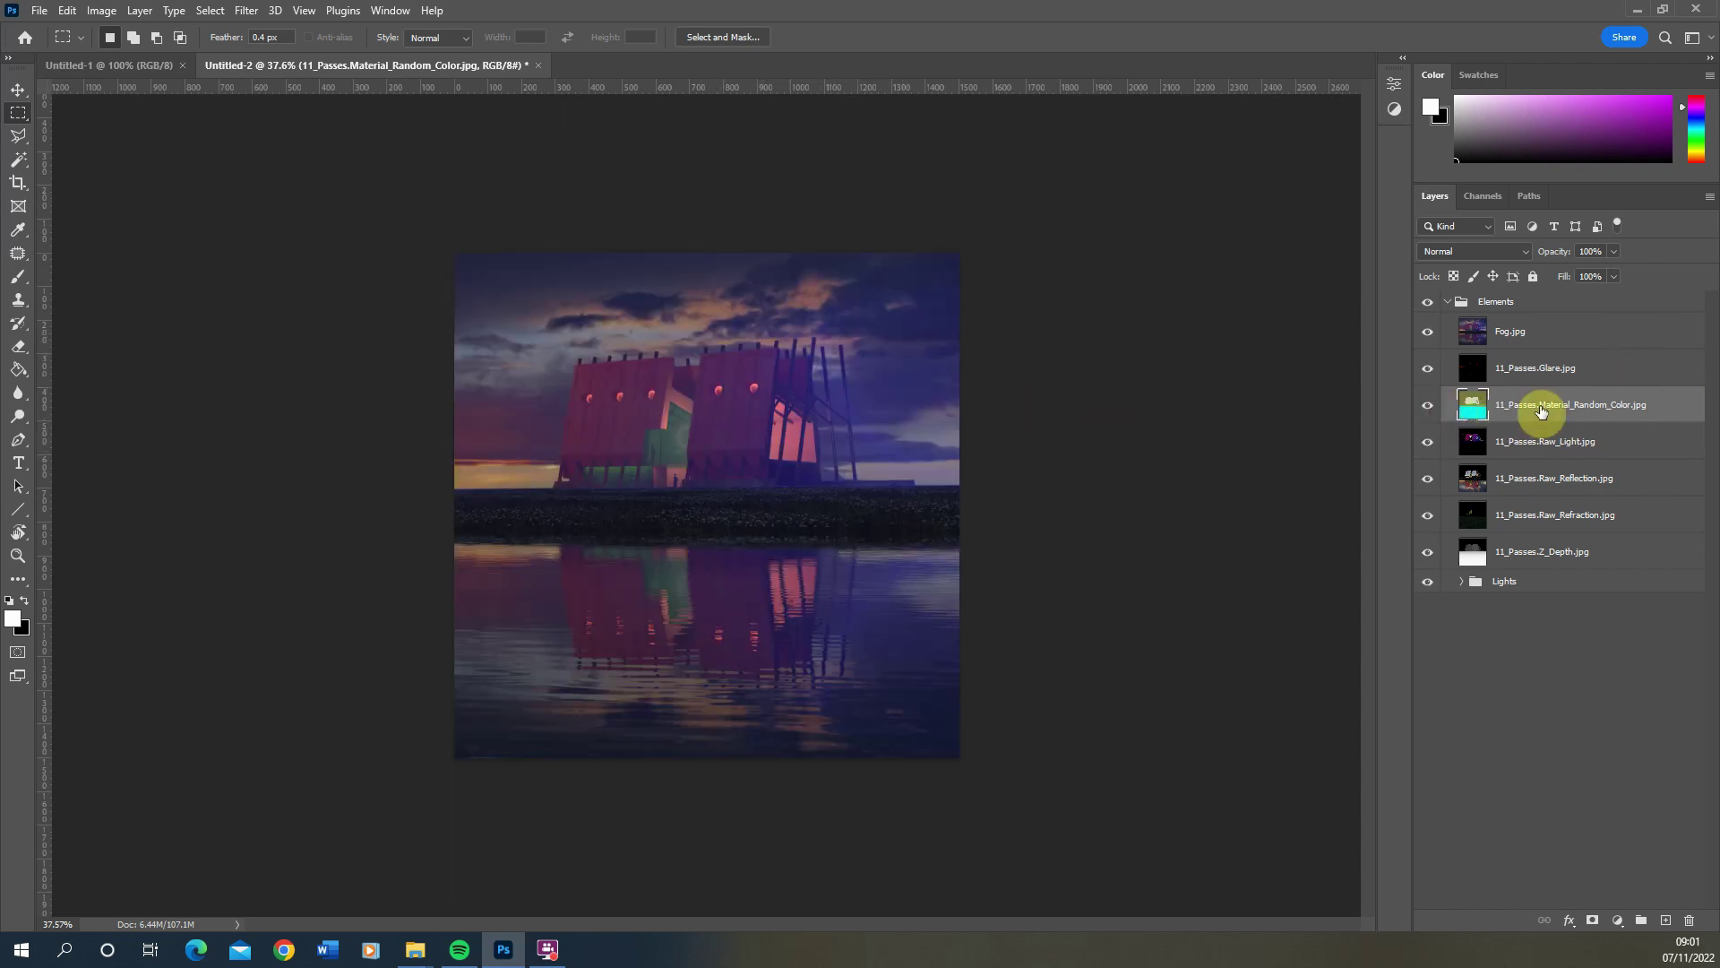
Move the Material_Random_Color layer above Elements into a new group named WIP, and hide that group
{"action": "left_click_drag", "start_coordinate": [1535, 404], "coordinate": [1553, 297]}
{"action": "left_click", "coordinate": [1638, 918]}
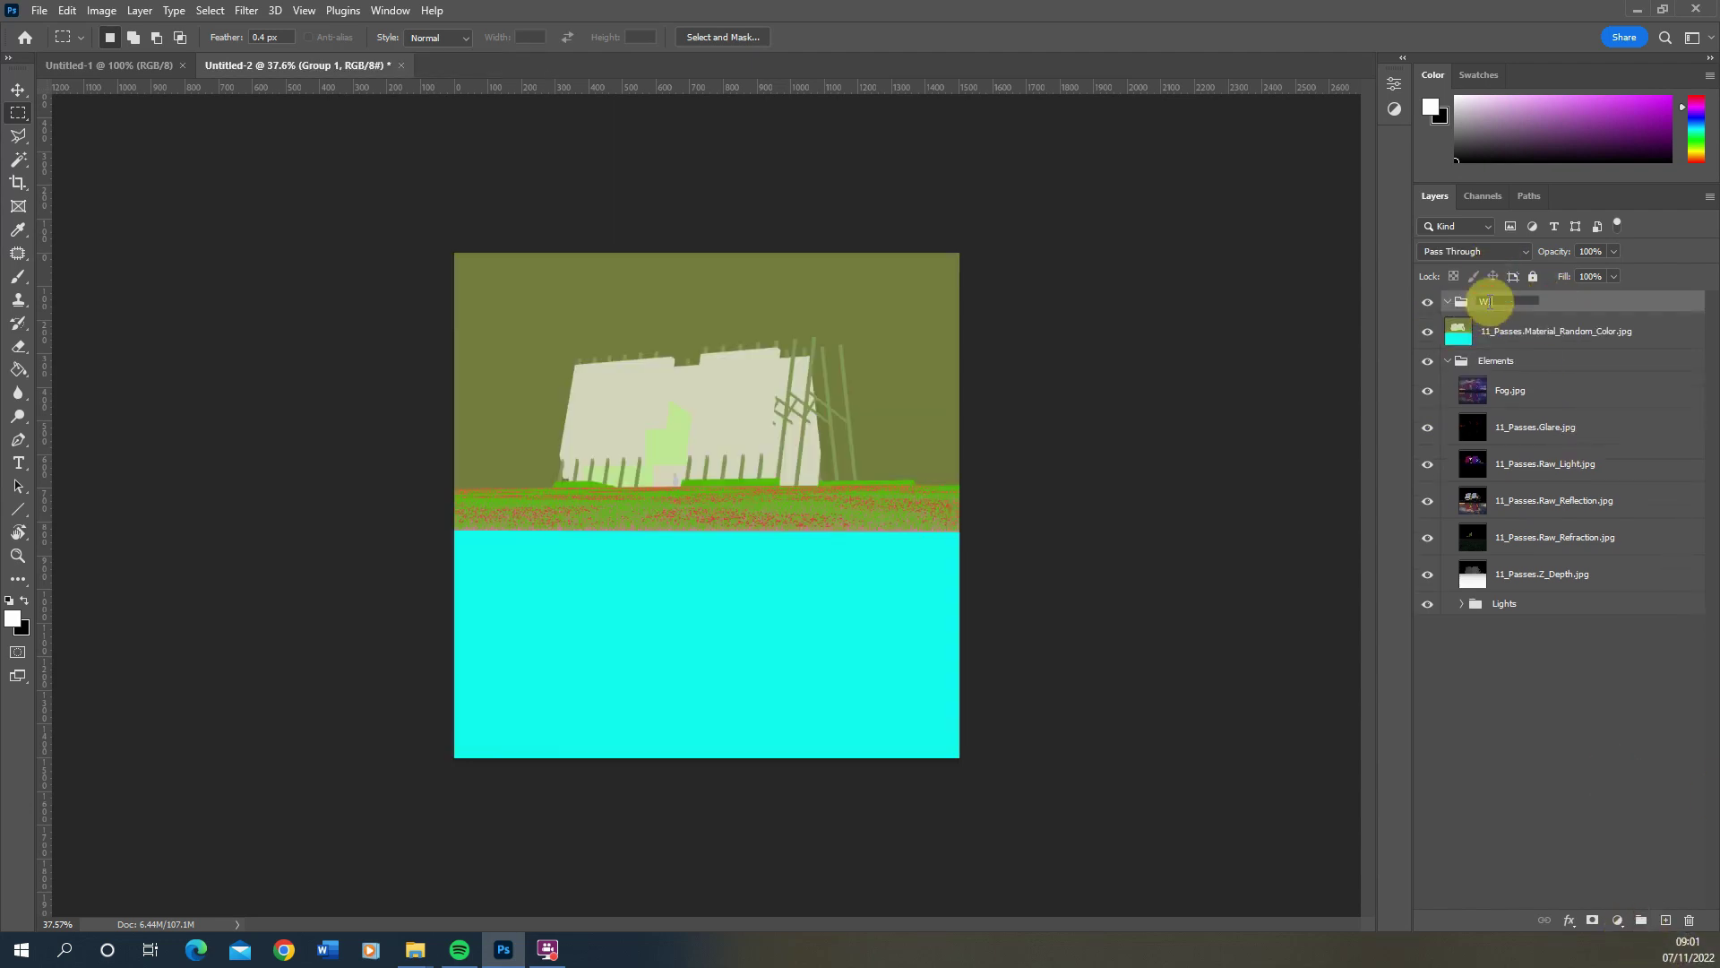
{"action": "left_click_drag", "start_coordinate": [1497, 342], "coordinate": [1511, 302]}
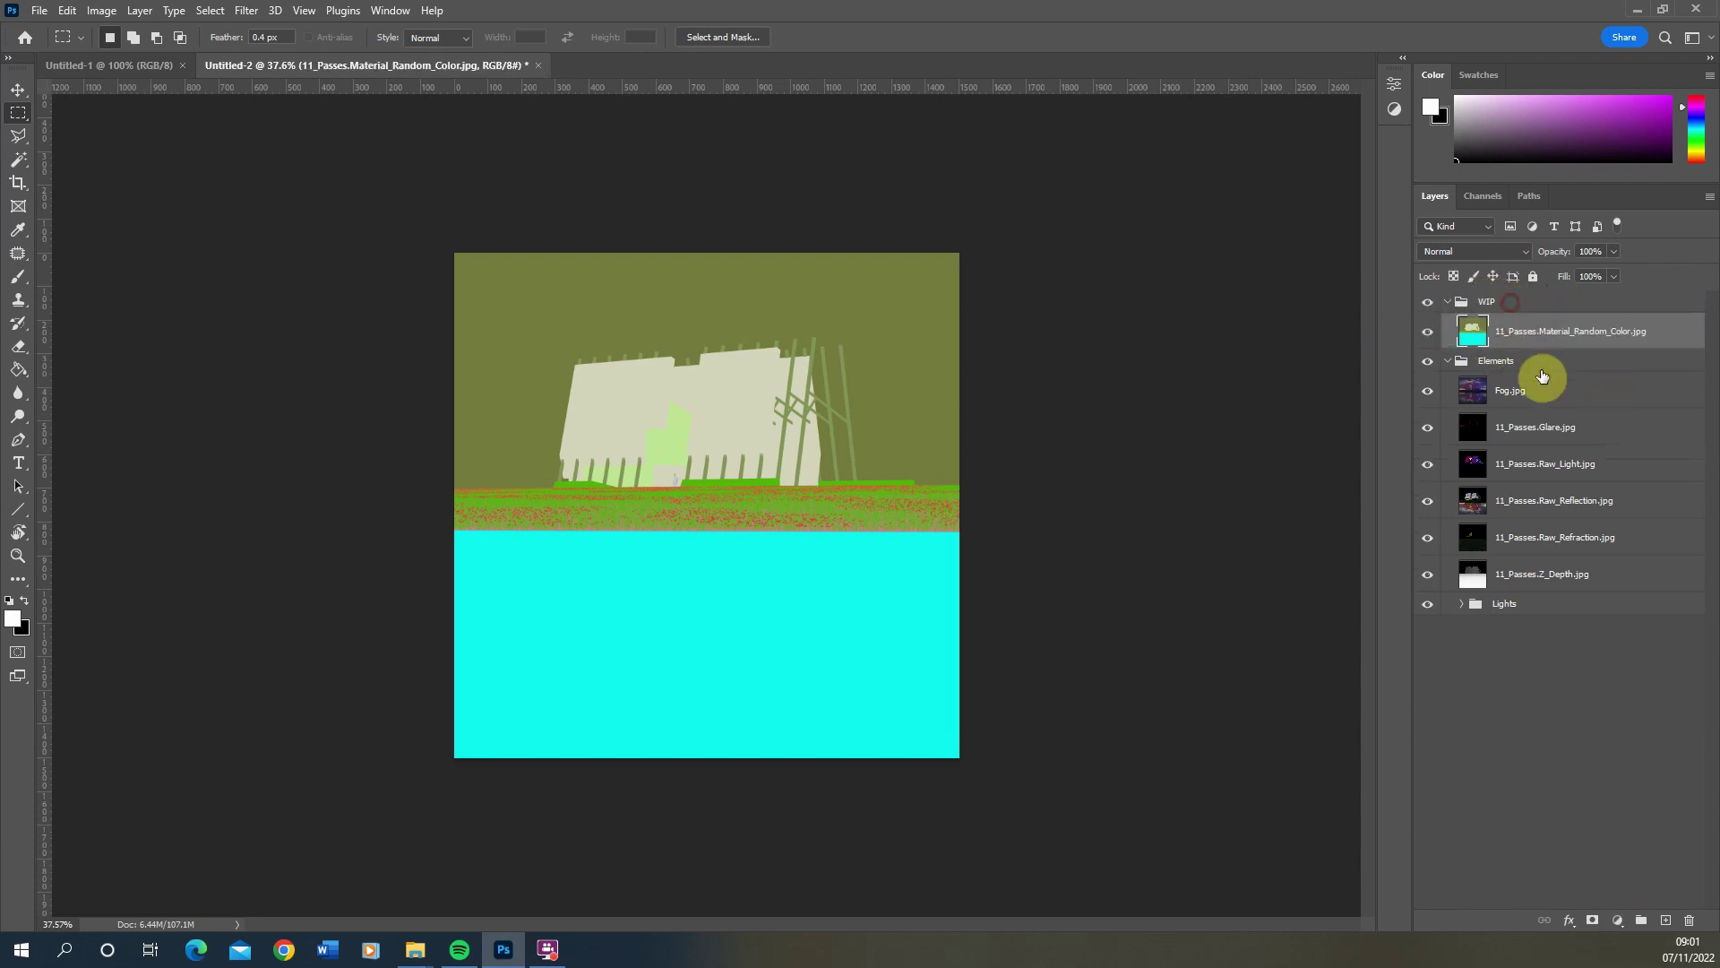
{"action": "left_click", "coordinate": [1428, 306]}
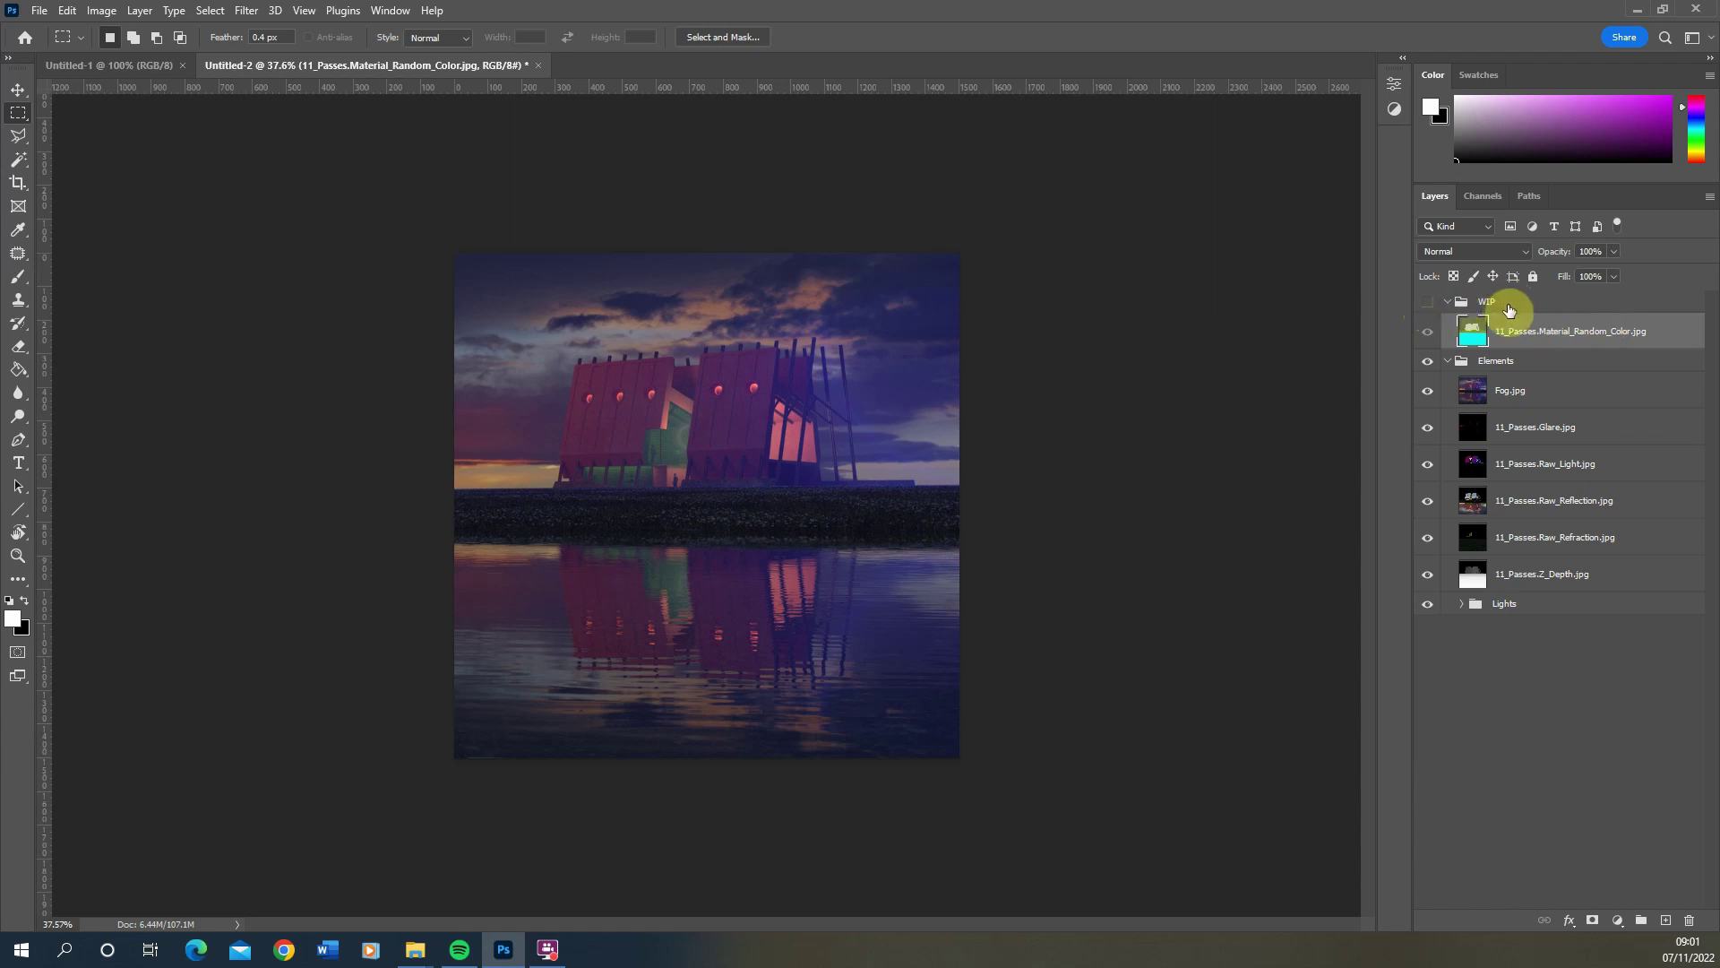
Collapse the Elements and WIP groups, labelling Elements blue and WIP gray
{"action": "left_click", "coordinate": [1450, 368]}
{"action": "left_click", "coordinate": [1537, 366]}
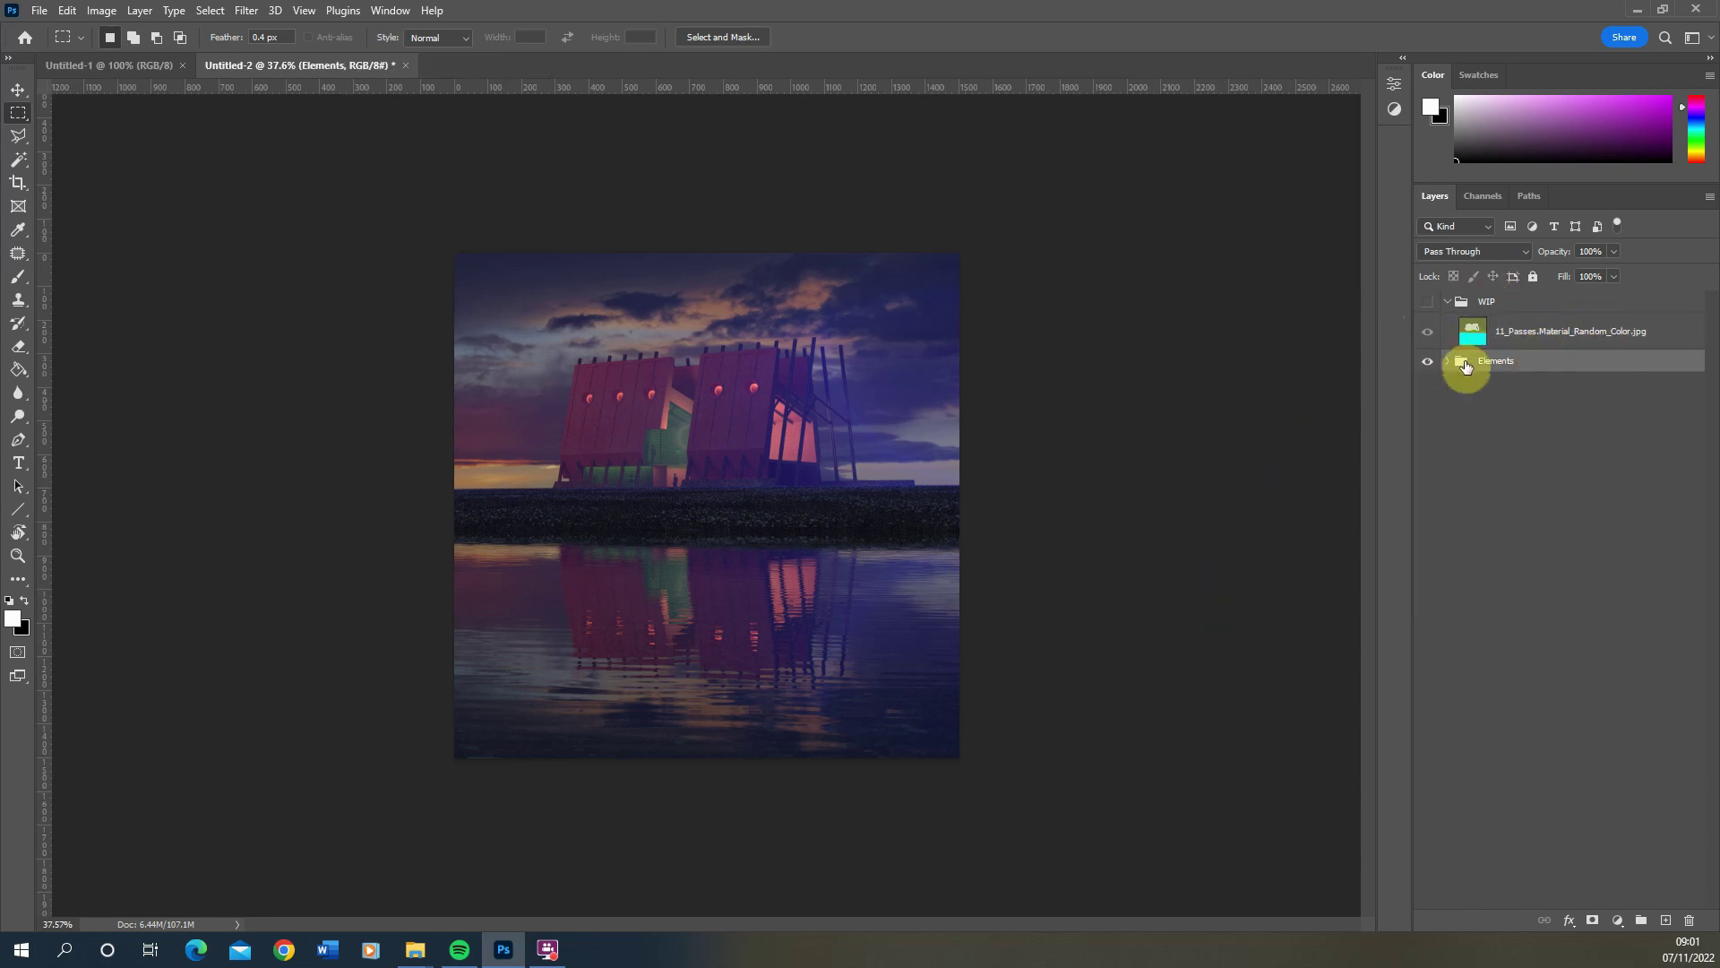
{"action": "right_click", "coordinate": [1560, 365]}
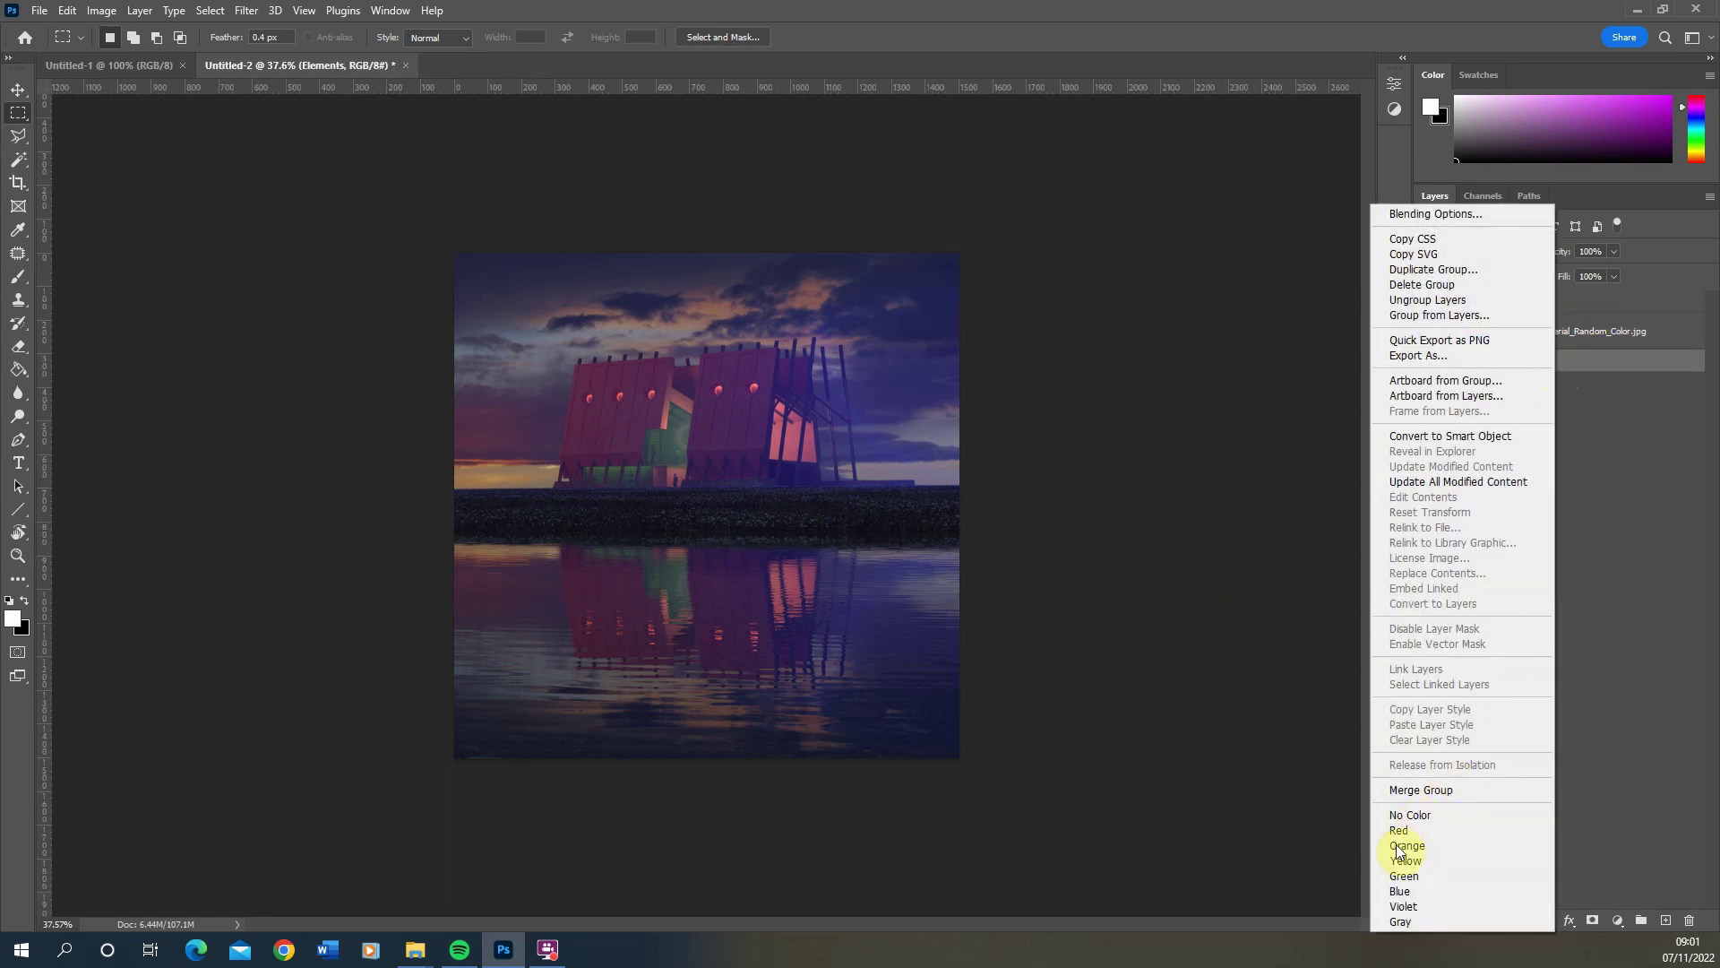
{"action": "left_click", "coordinate": [1428, 891]}
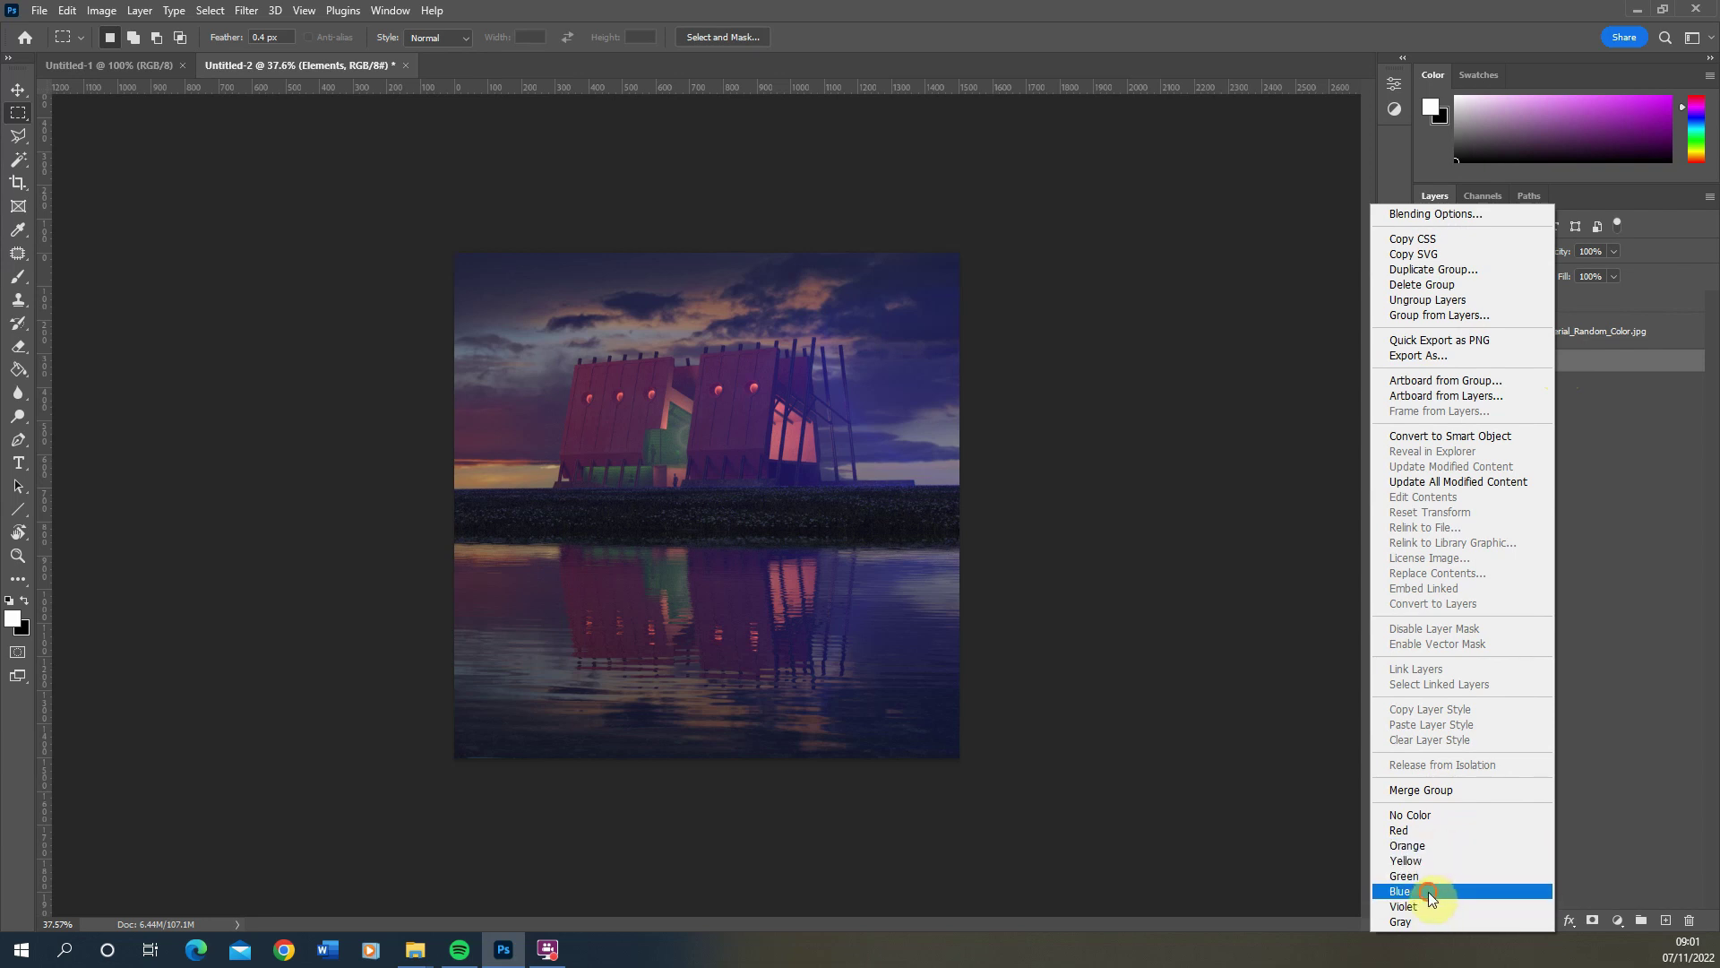
{"action": "left_click", "coordinate": [1597, 583]}
{"action": "right_click", "coordinate": [1486, 304]}
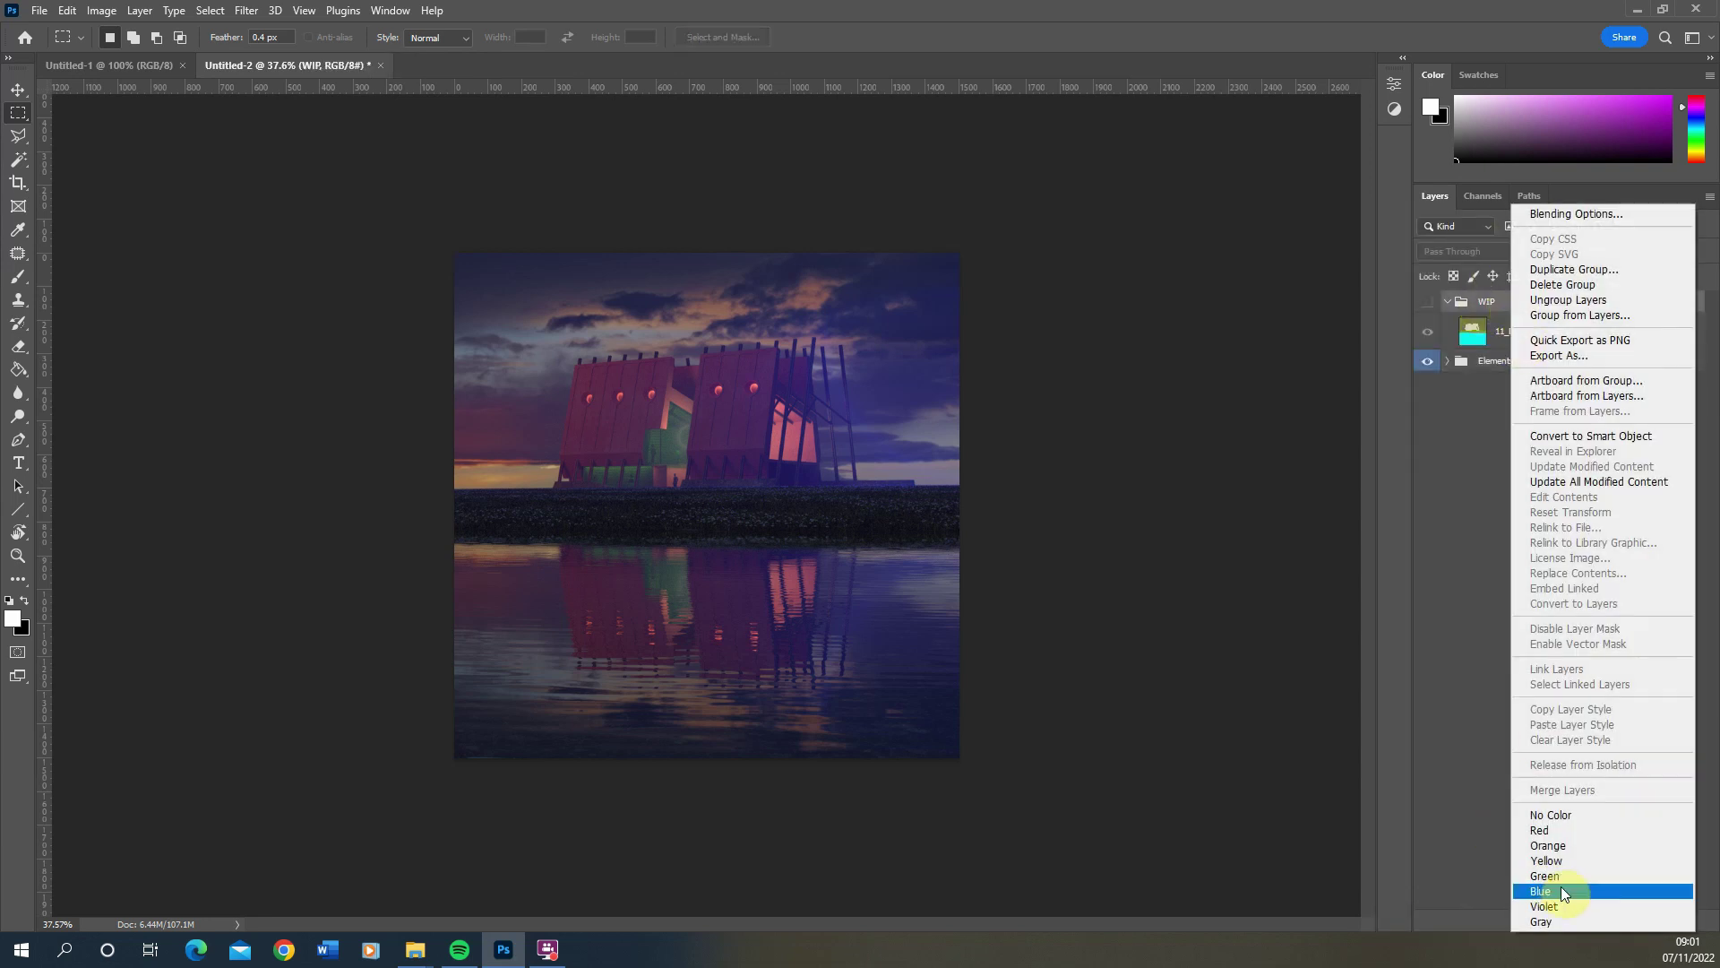
{"action": "left_click", "coordinate": [1559, 921]}
{"action": "left_click", "coordinate": [1447, 301]}
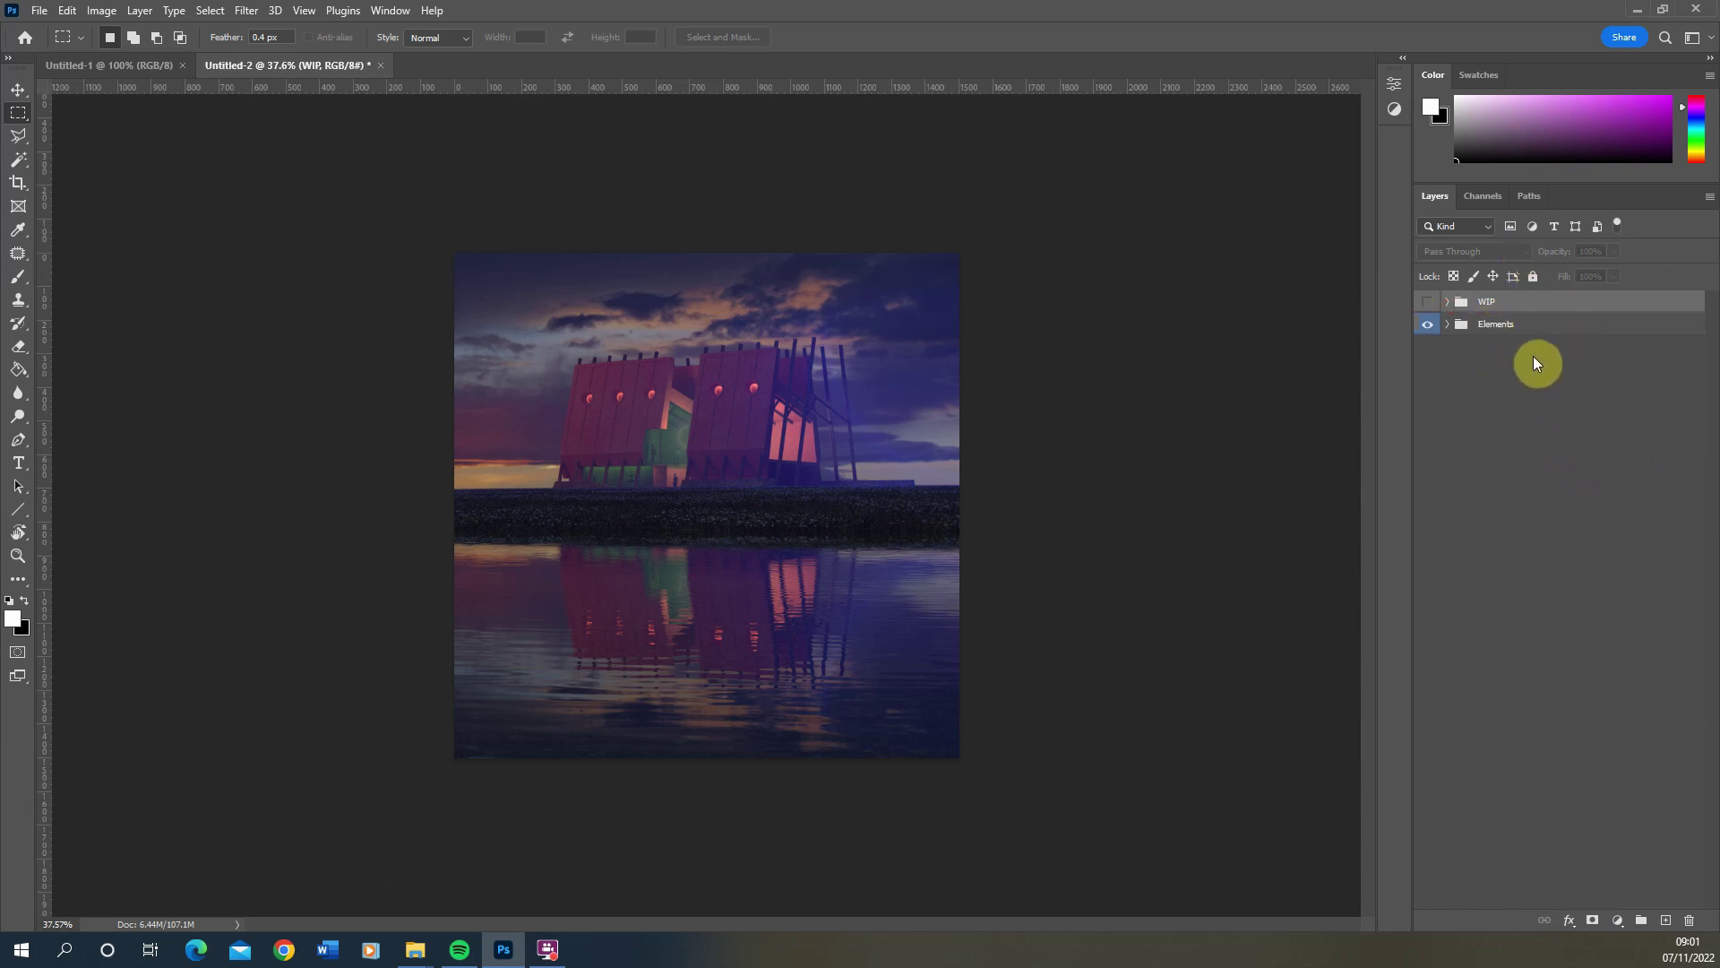
Create a group named Adjust between WIP and Elements and label it yellow
{"action": "left_click", "coordinate": [1433, 327]}
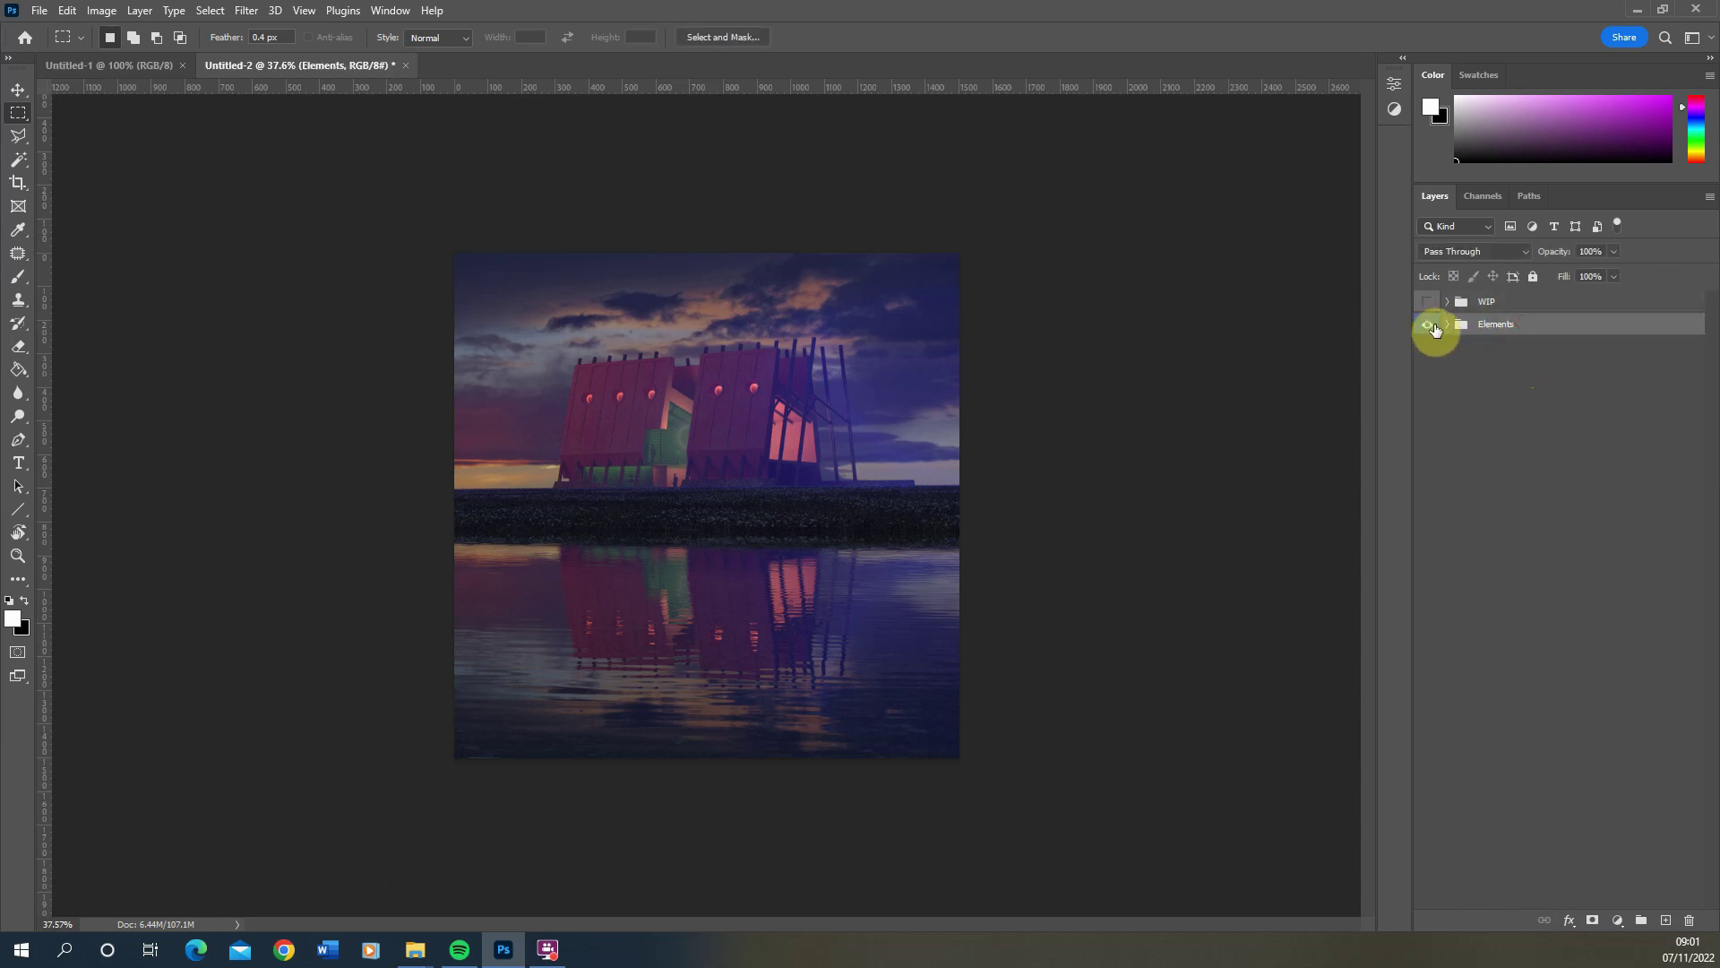
{"action": "left_click", "coordinate": [1447, 326]}
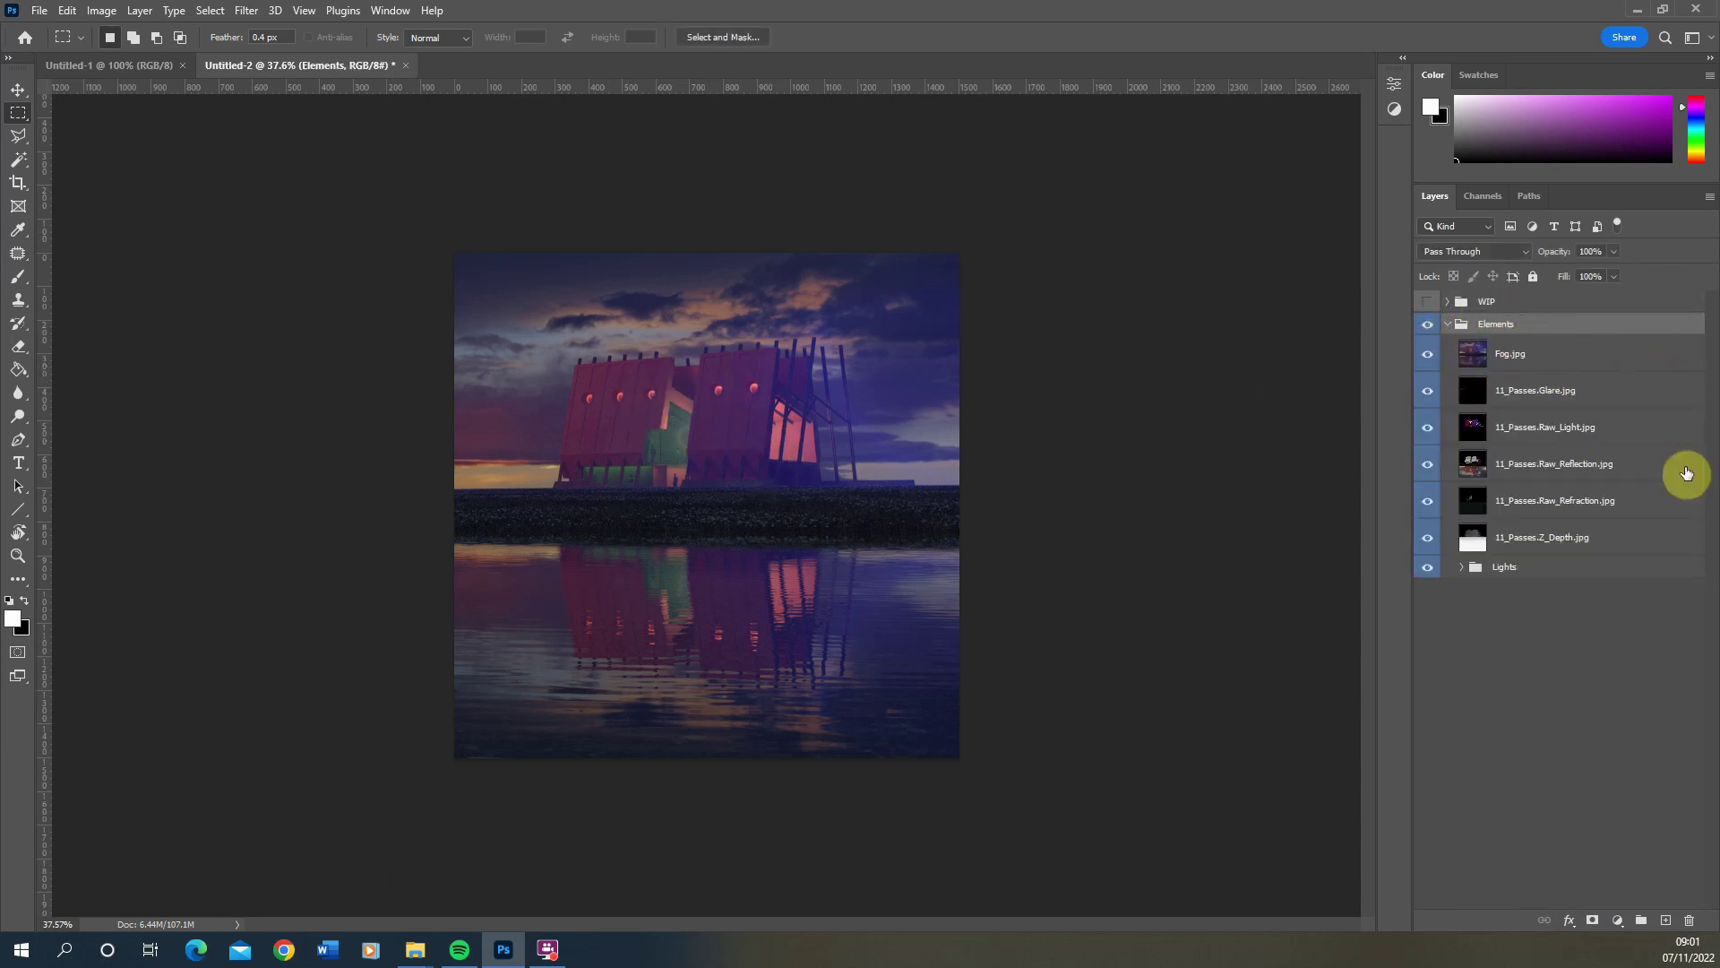
{"action": "left_click", "coordinate": [1649, 921]}
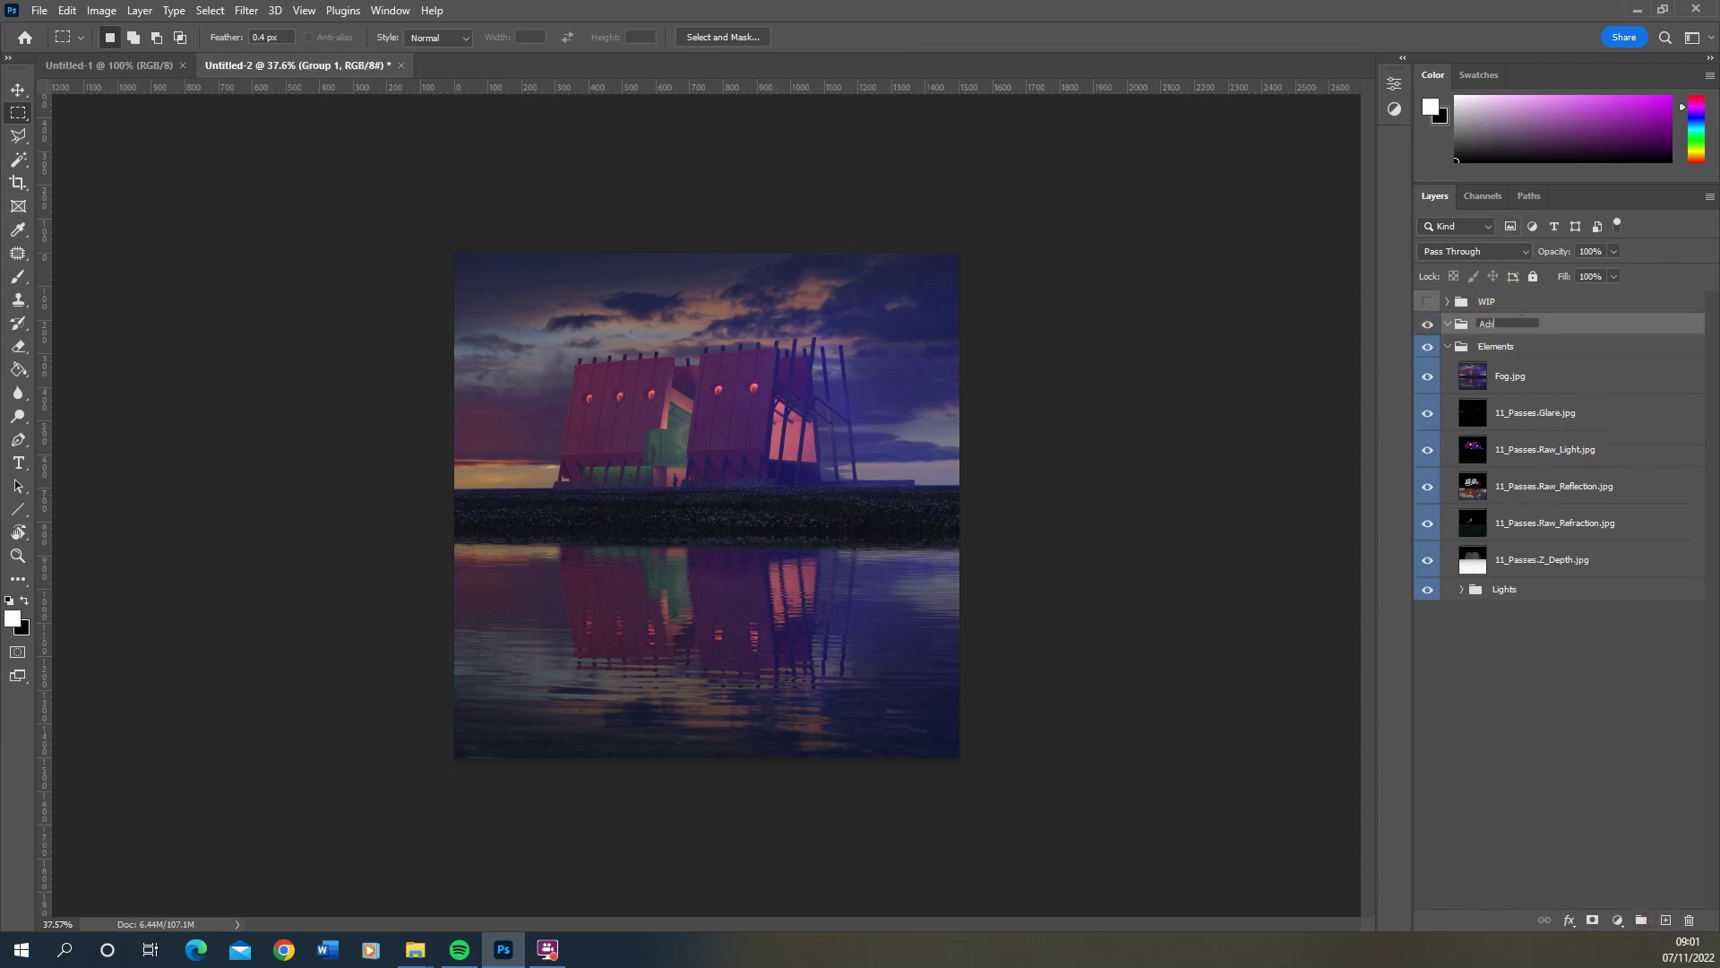
{"action": "key", "text": "Return"}
{"action": "right_click", "coordinate": [1515, 327]}
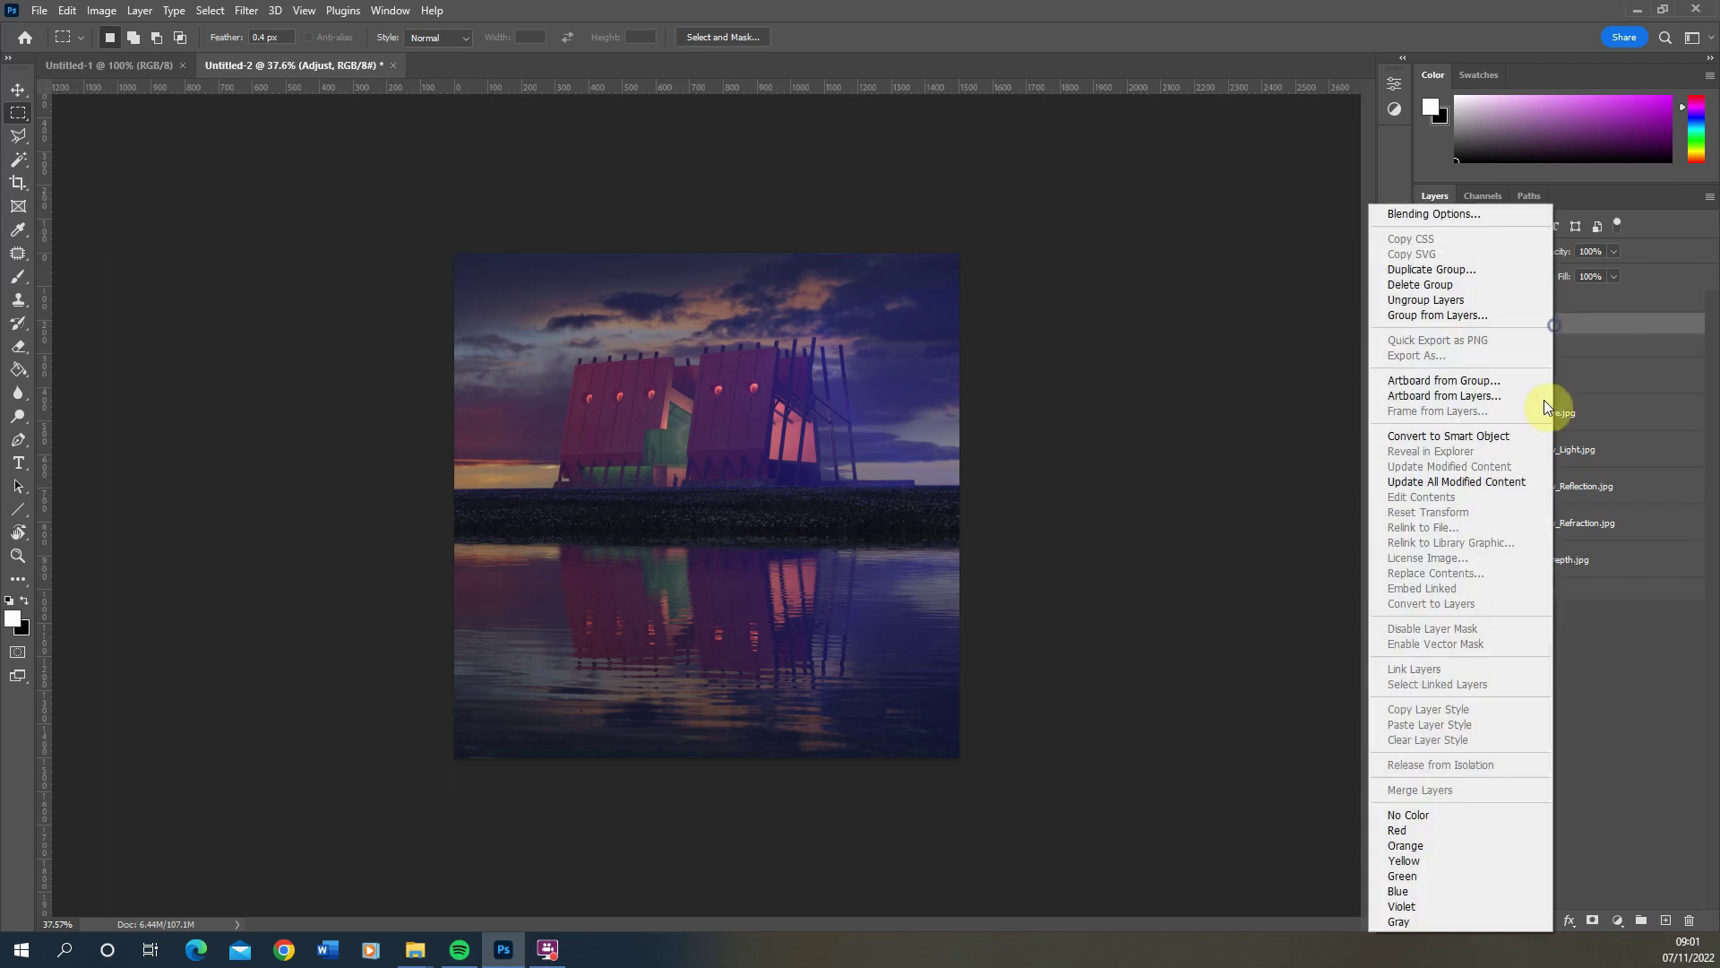
{"action": "left_click", "coordinate": [1424, 858]}
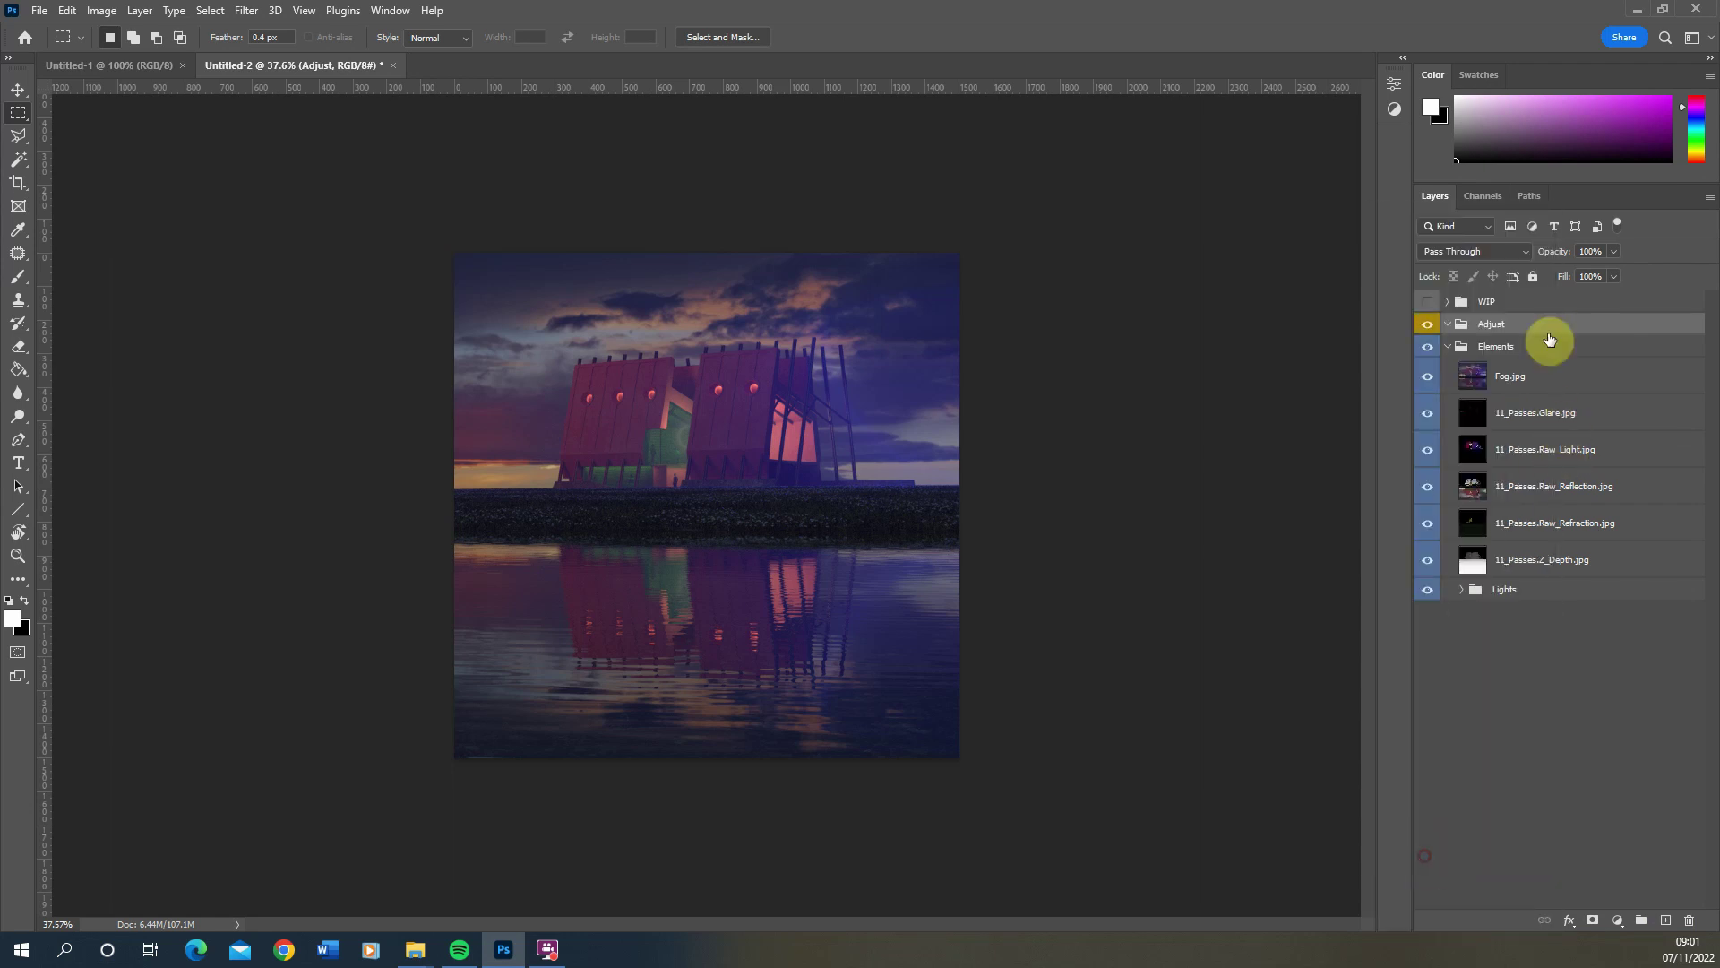
Create a group named Passes inside the Adjust group
{"action": "left_click_drag", "start_coordinate": [1514, 326], "coordinate": [1510, 361]}
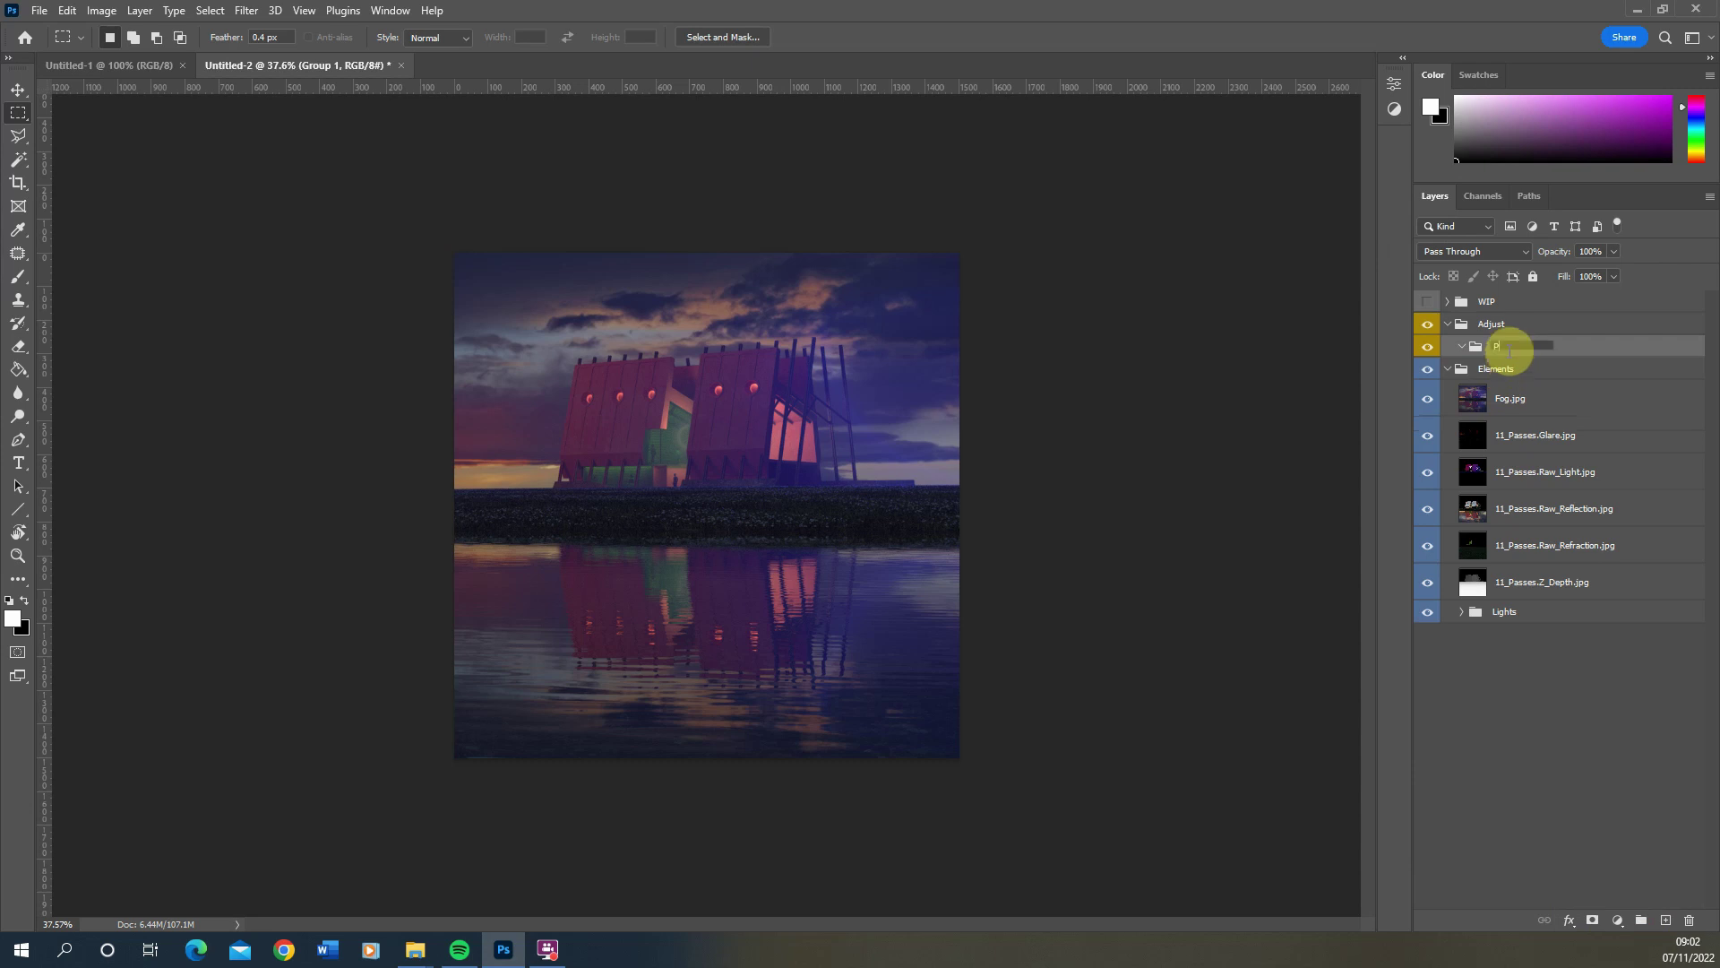
{"action": "left_click", "coordinate": [1561, 740]}
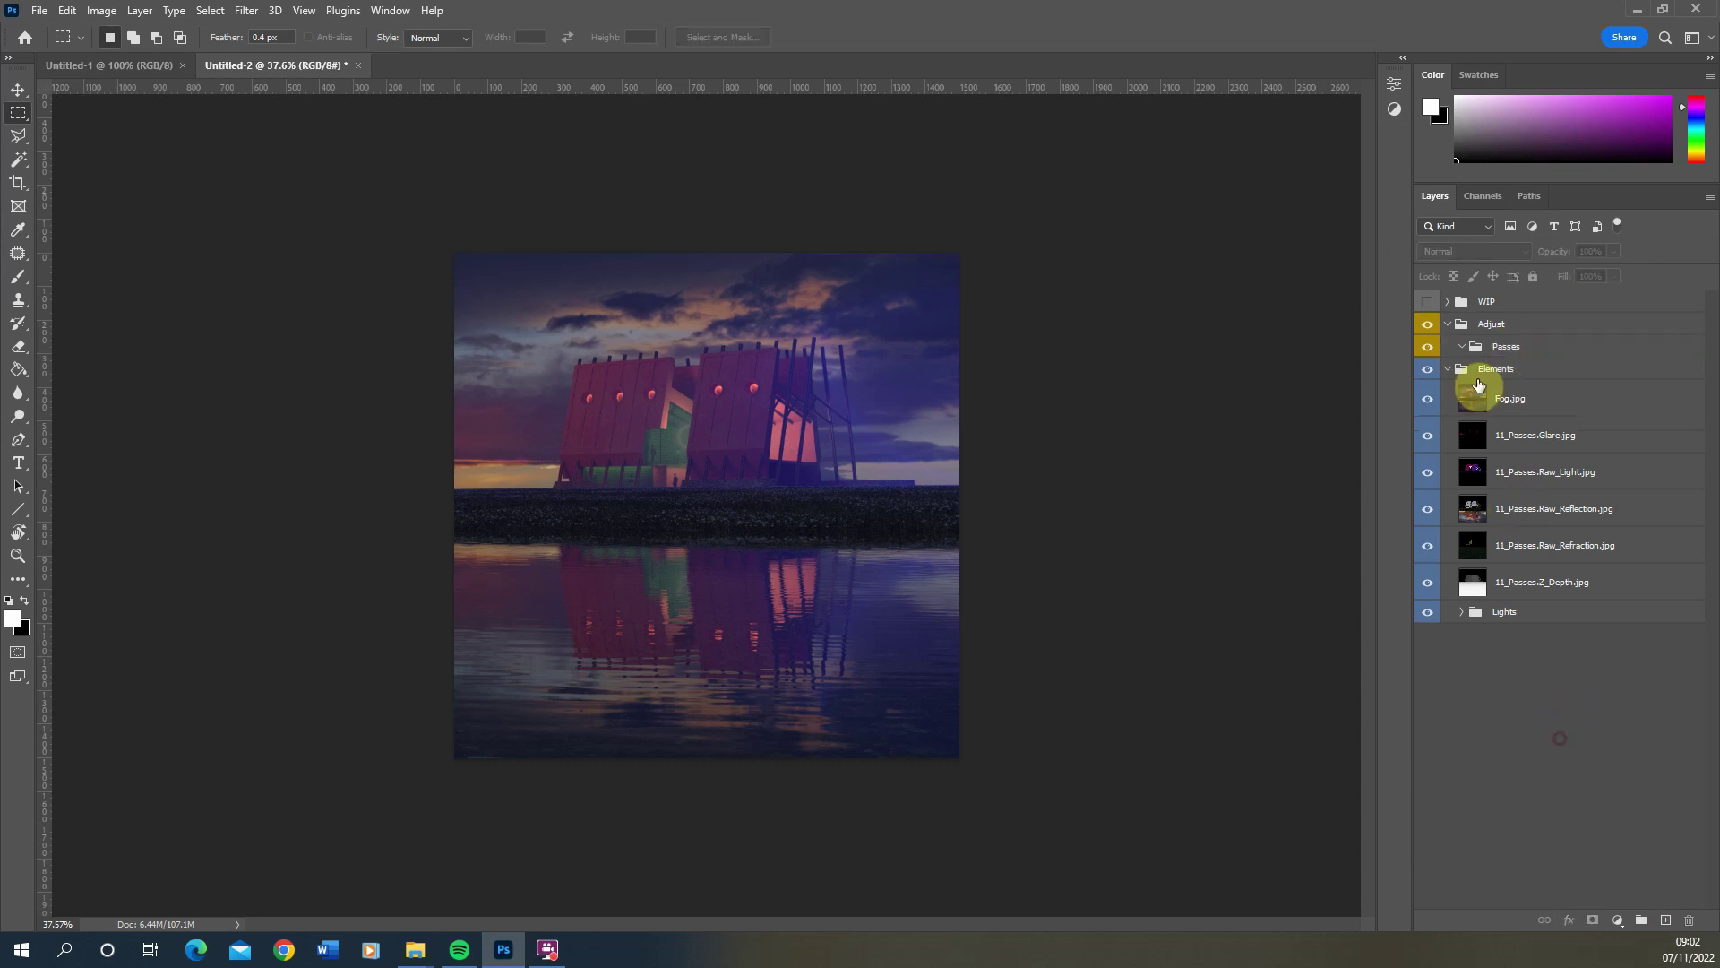
{"action": "left_click", "coordinate": [1567, 520]}
{"action": "left_click", "coordinate": [1514, 467]}
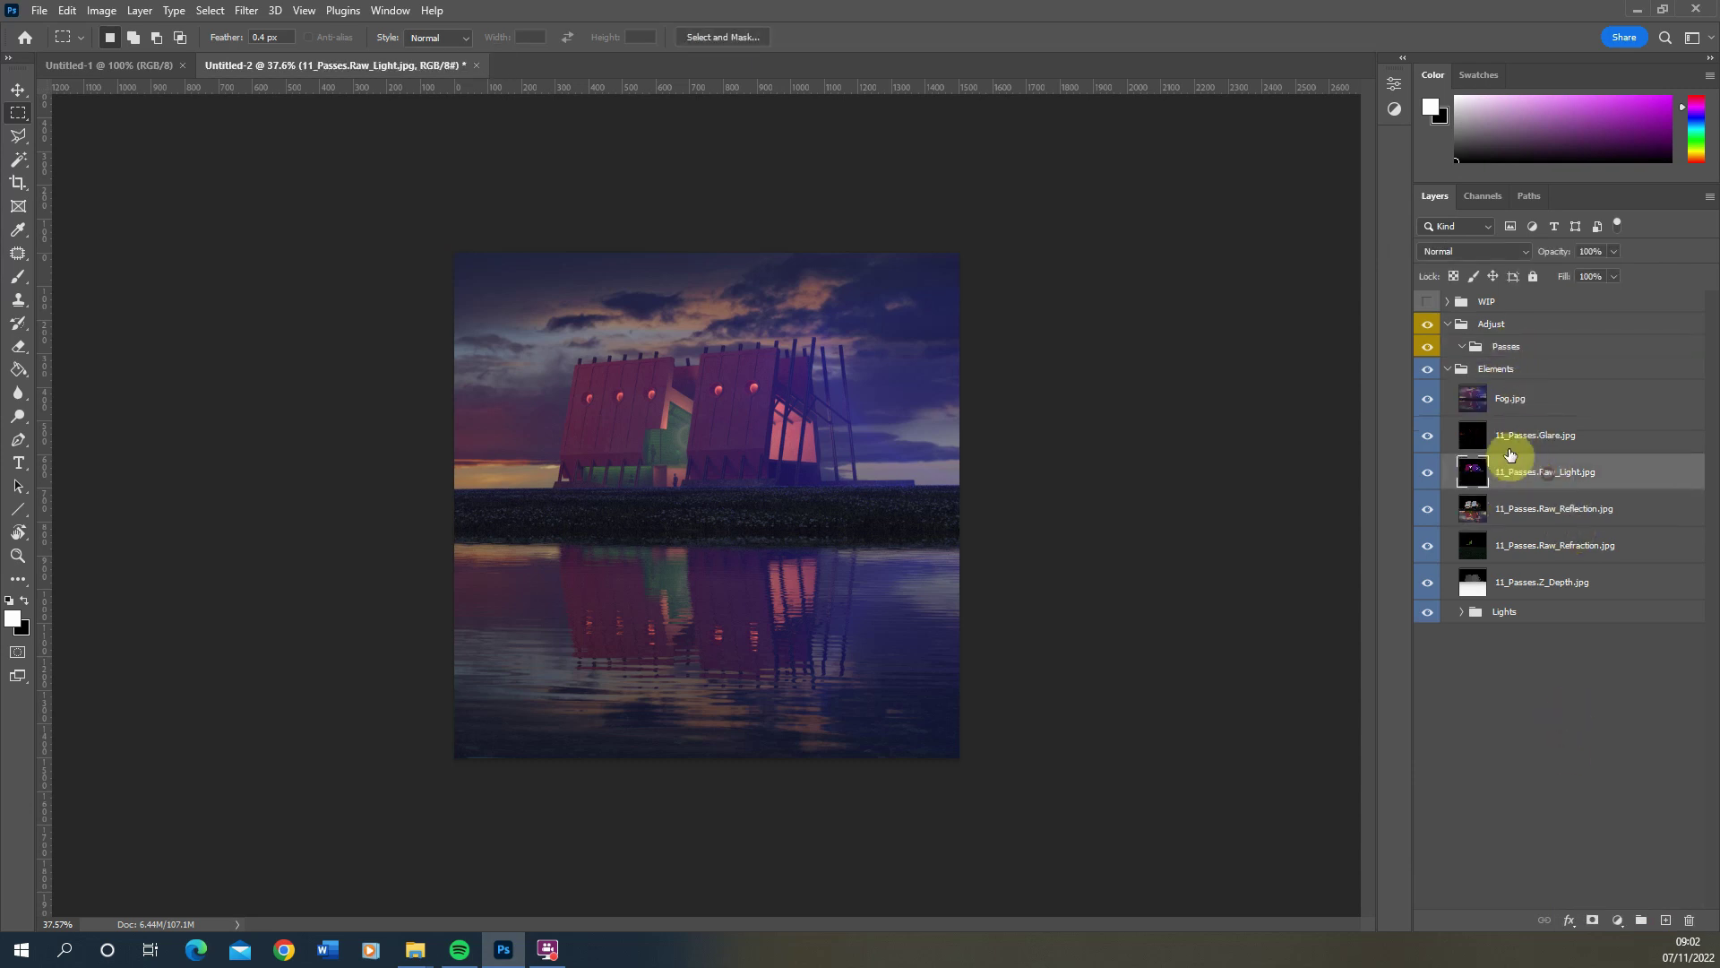
{"action": "left_click", "coordinate": [1529, 500]}
{"action": "left_click", "coordinate": [1544, 552]}
{"action": "left_click", "coordinate": [1548, 588]}
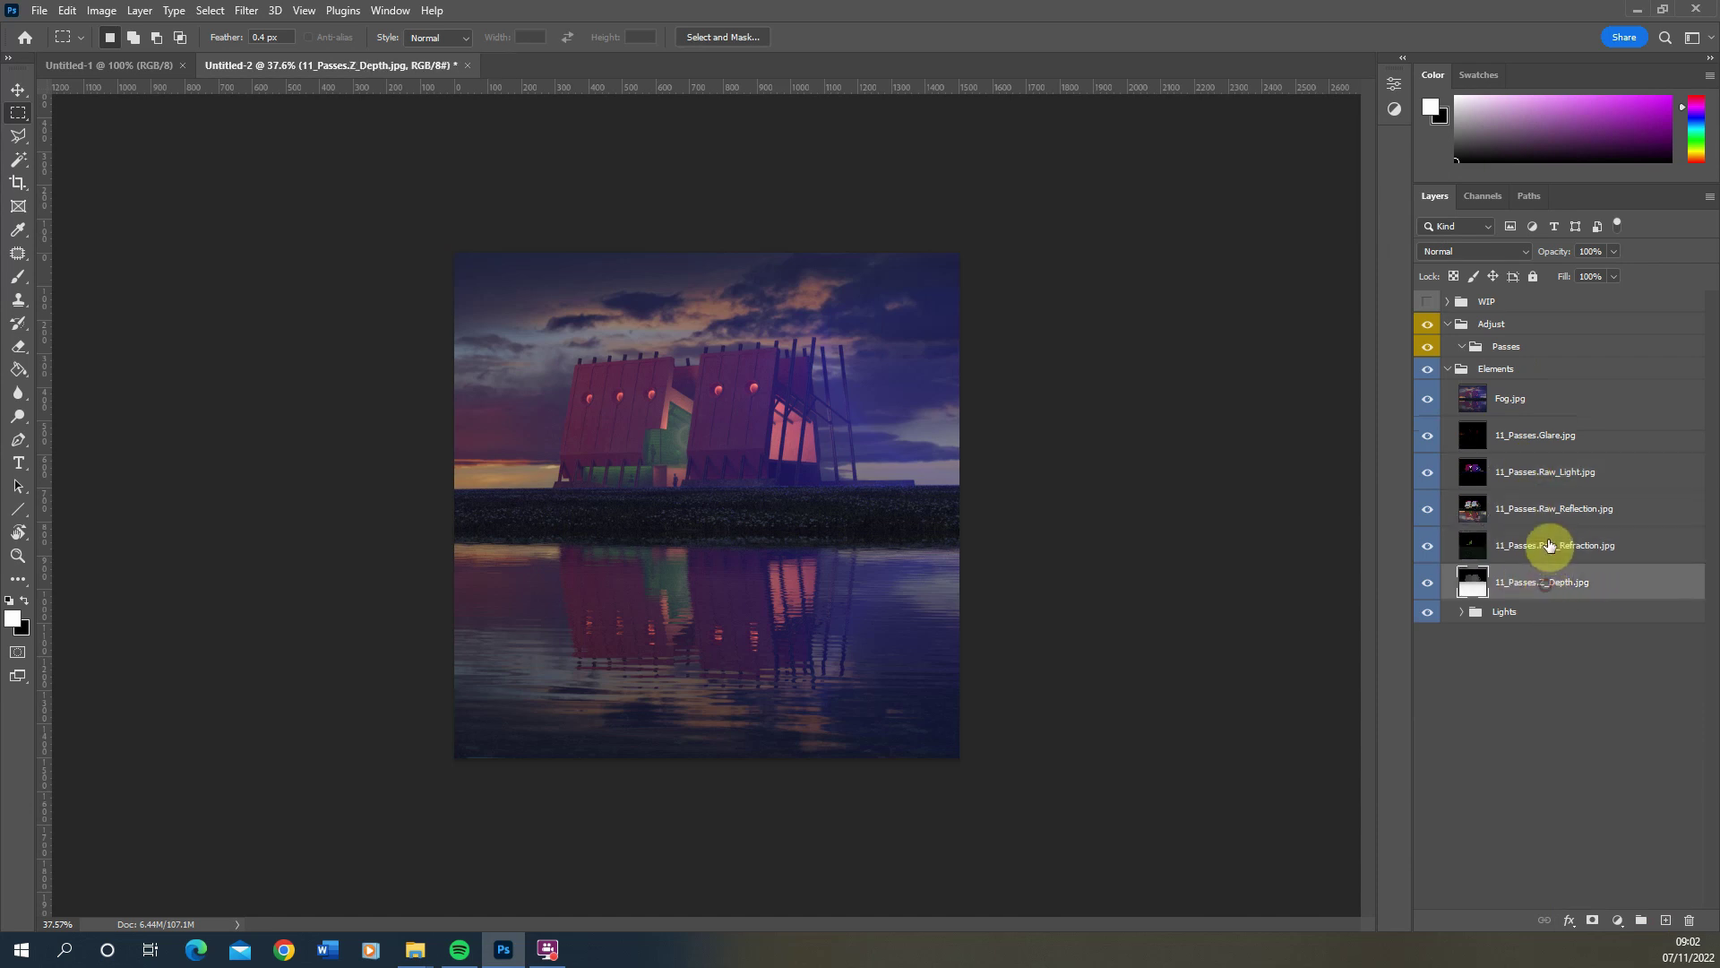
{"action": "left_click", "coordinate": [1551, 546]}
{"action": "left_click", "coordinate": [1550, 518]}
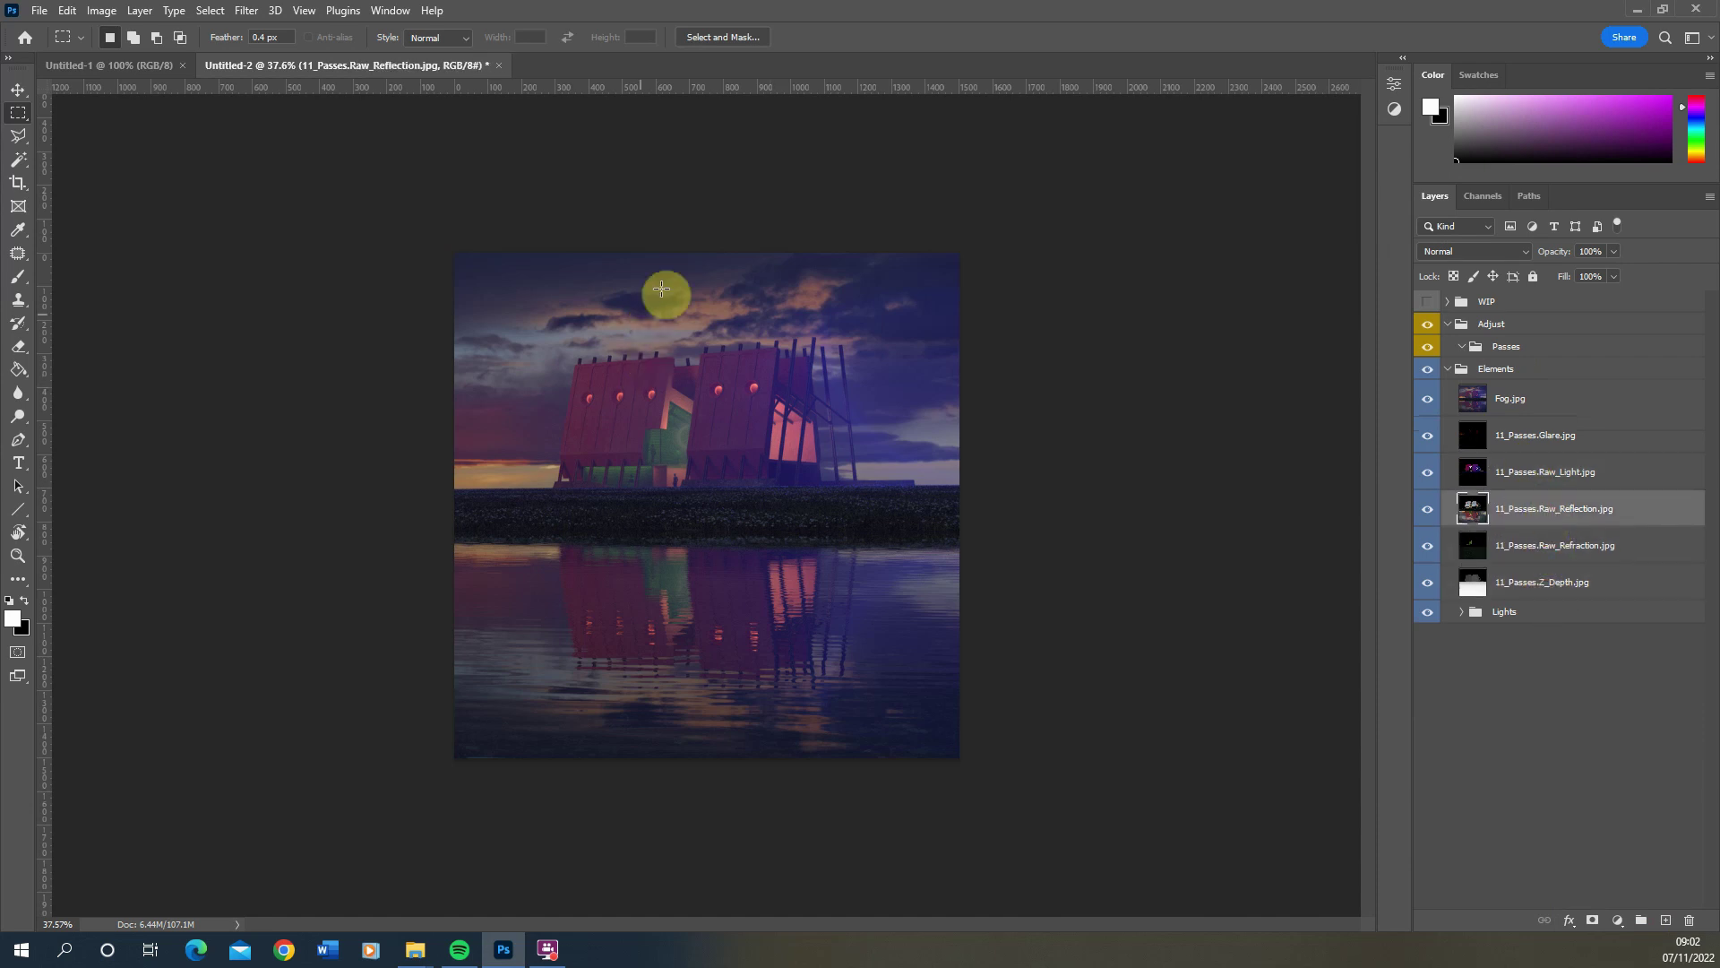
Copy the Raw_Light layer from Elements into the Passes group and set the copy's blend mode to Color Dodge
{"action": "left_click", "coordinate": [1587, 475]}
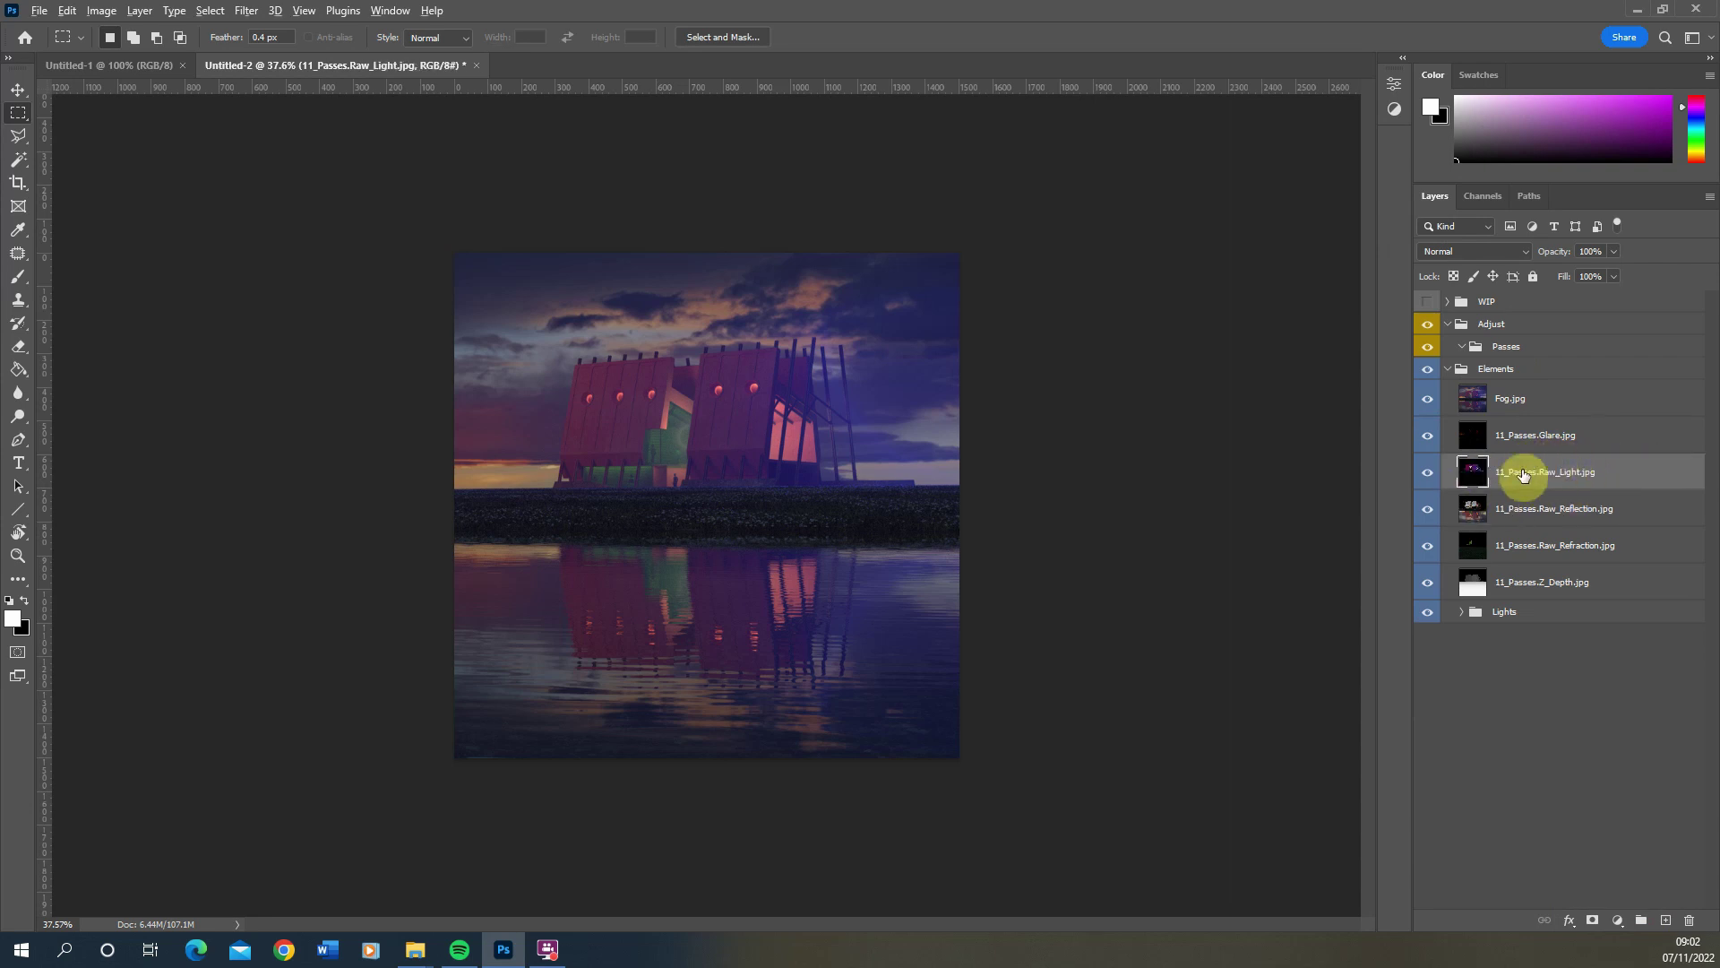
{"action": "left_click_drag", "start_coordinate": [1524, 482], "coordinate": [1519, 352]}
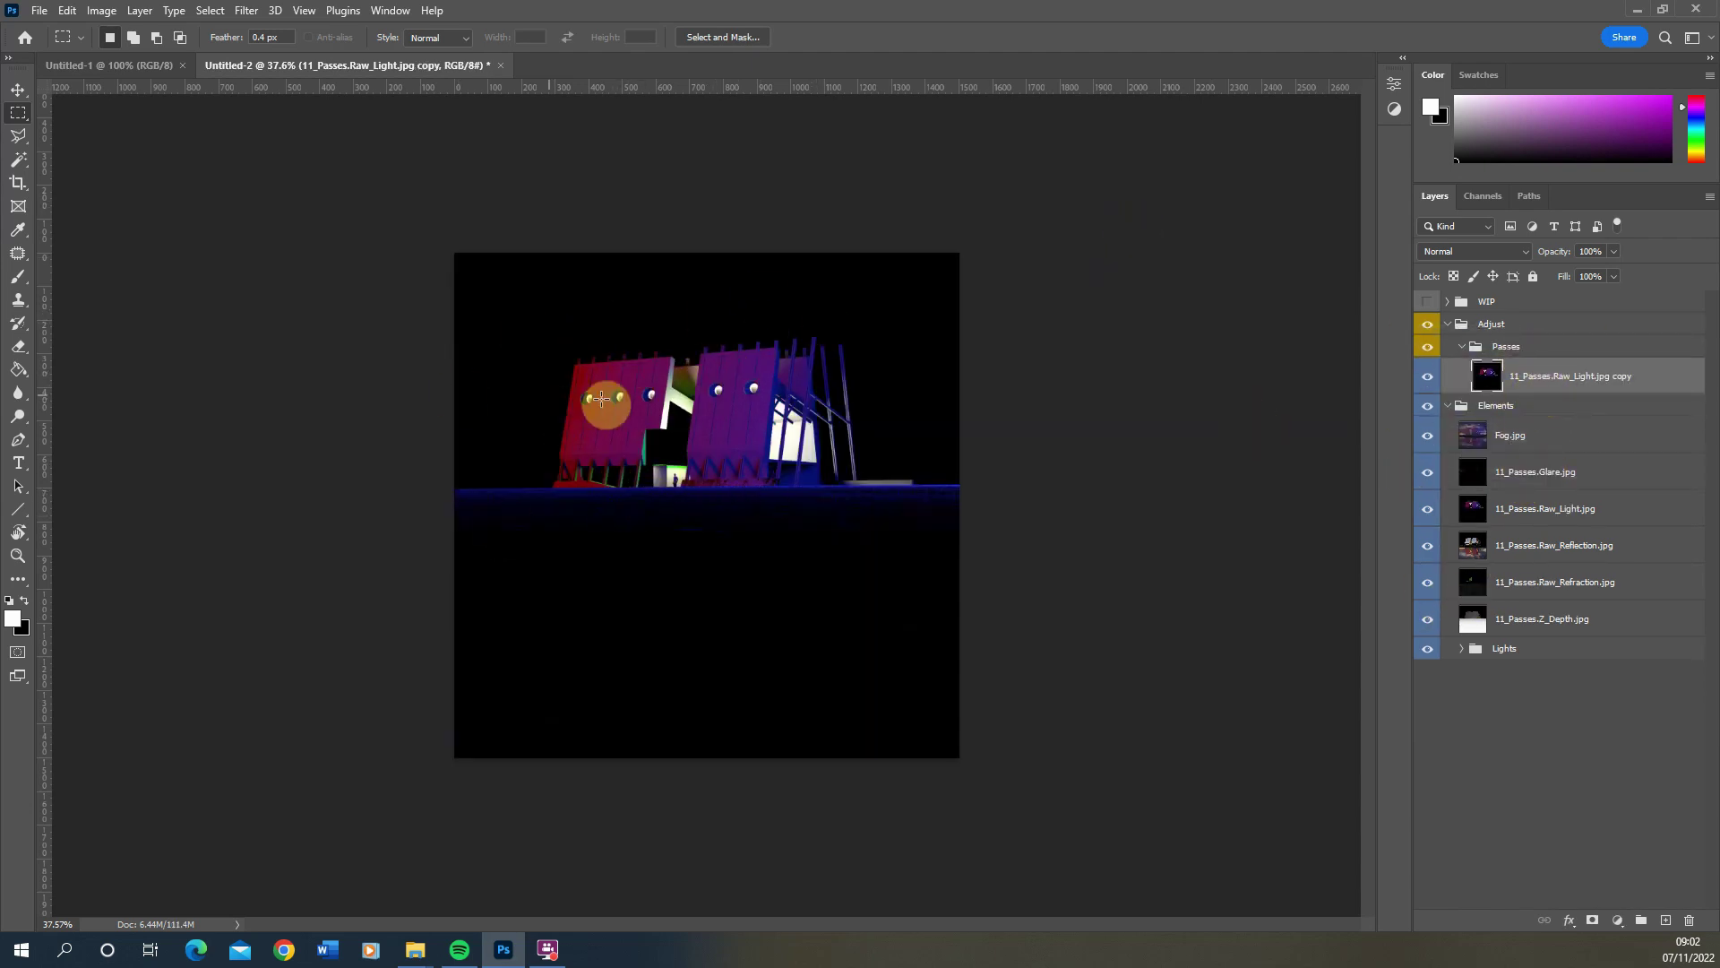
{"action": "left_click", "coordinate": [1448, 251]}
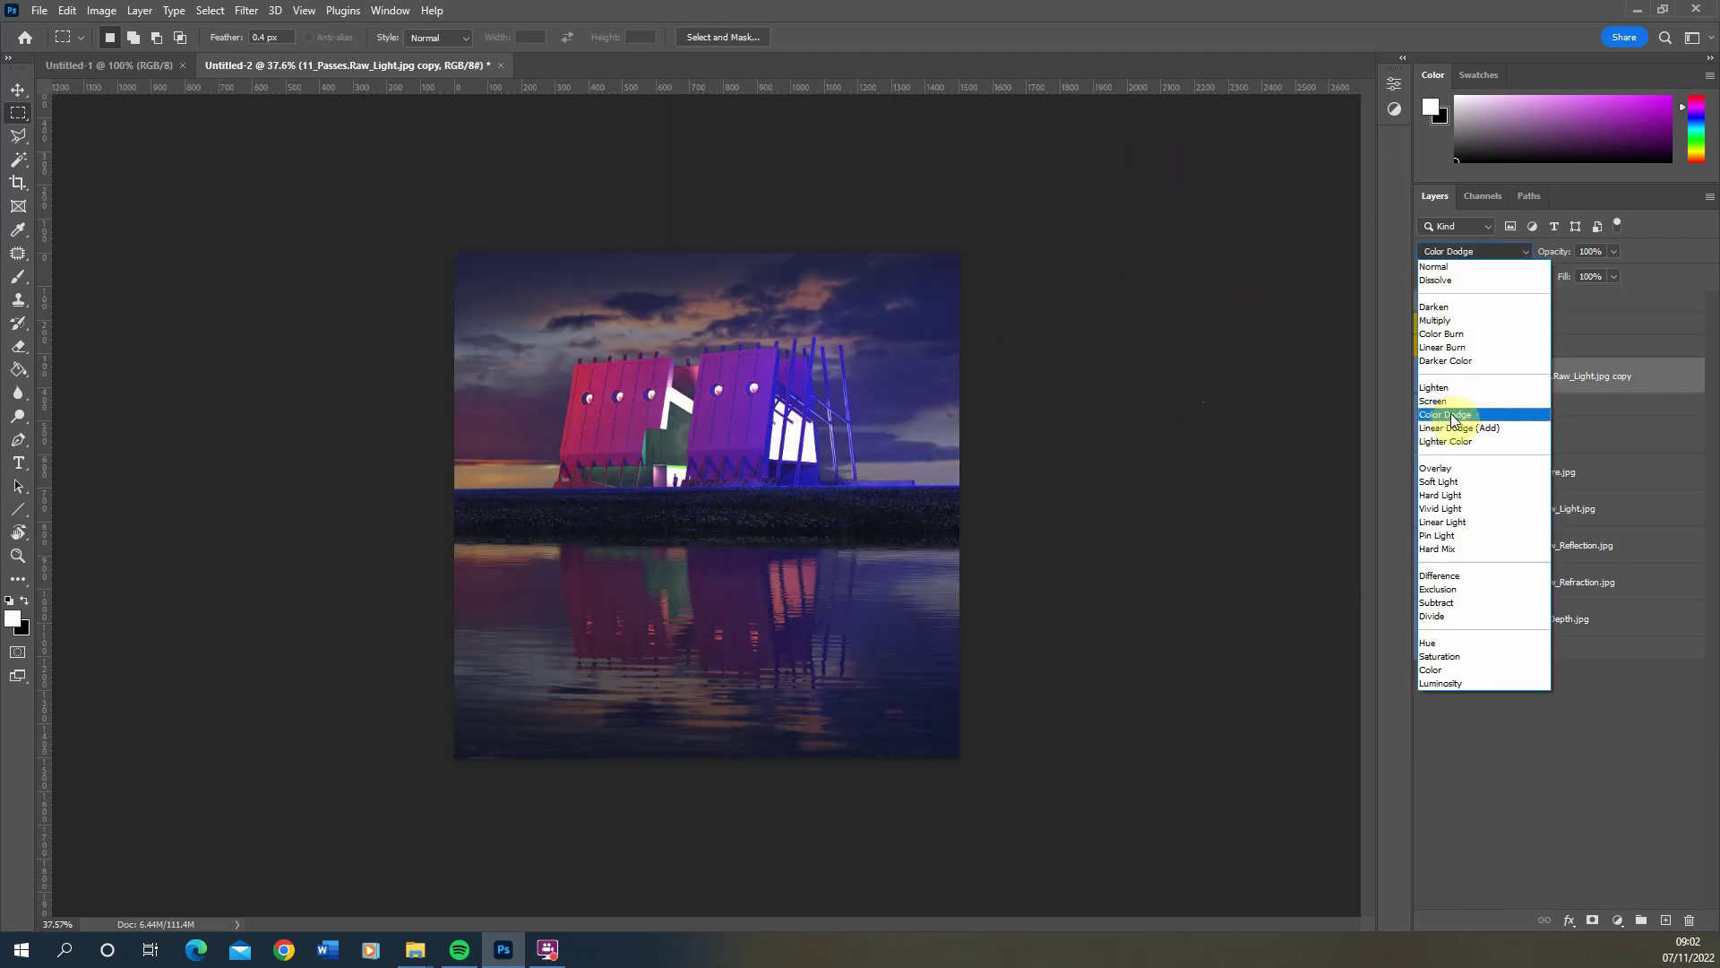
{"action": "left_click", "coordinate": [1451, 414]}
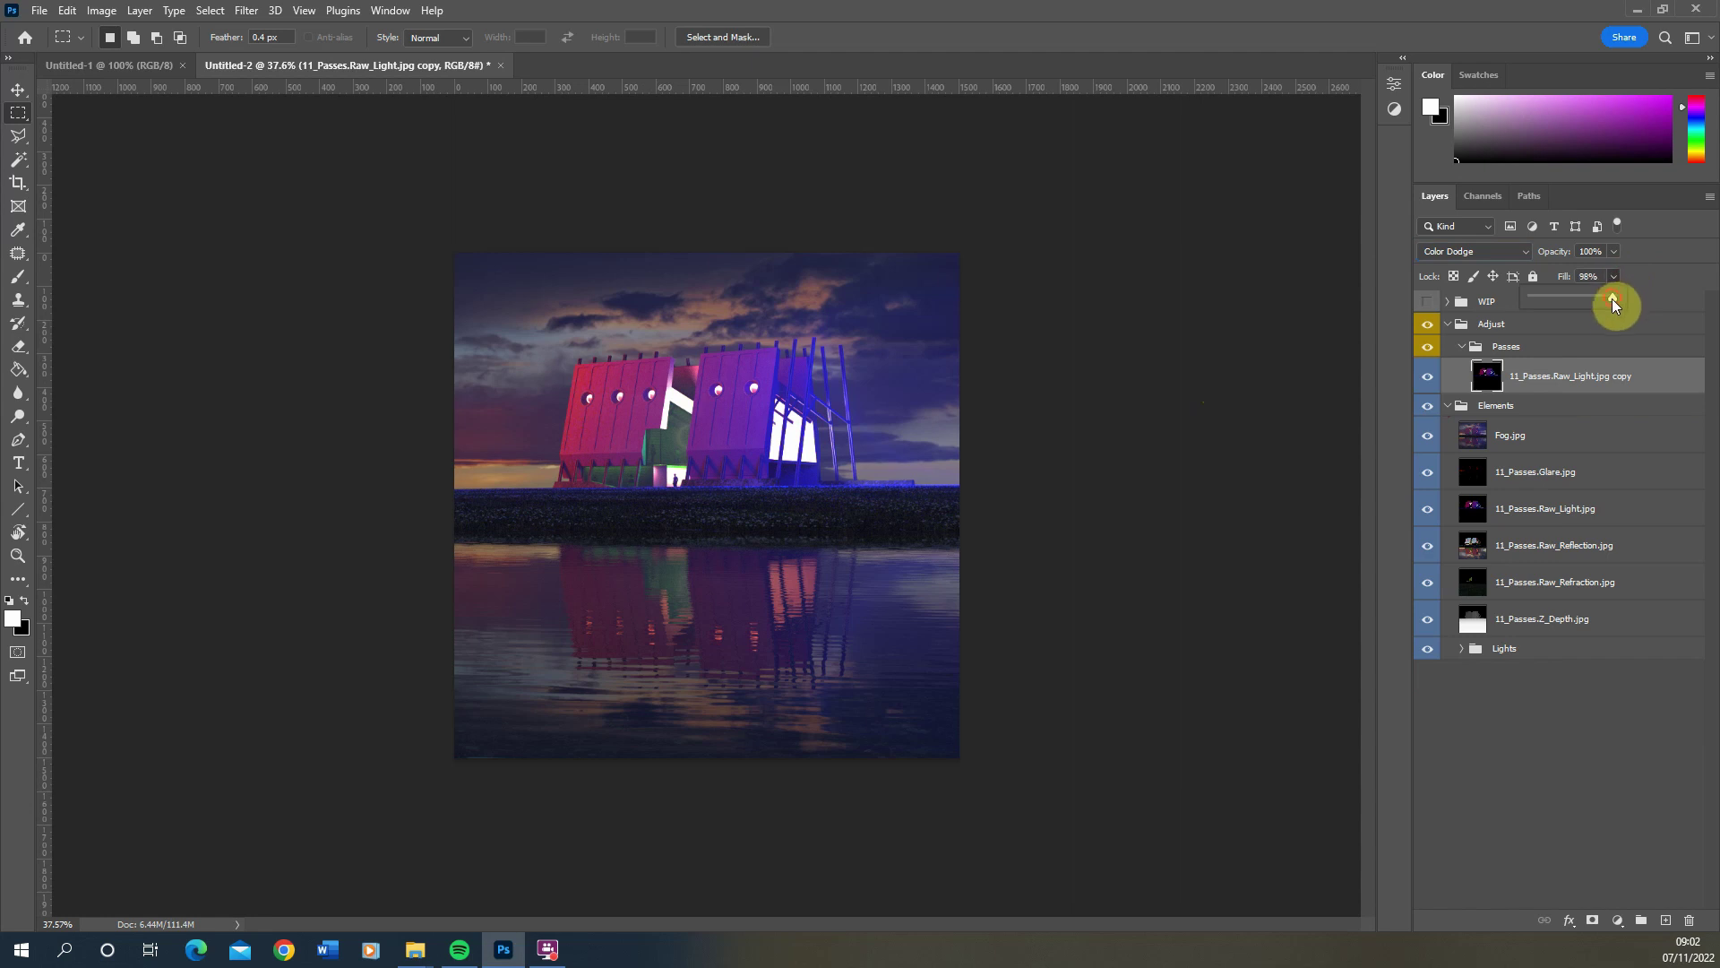
Reduce the Raw_Light copy's fill to 13% and toggle its visibility to compare the effect
{"action": "left_click_drag", "start_coordinate": [1535, 308], "coordinate": [1535, 294]}
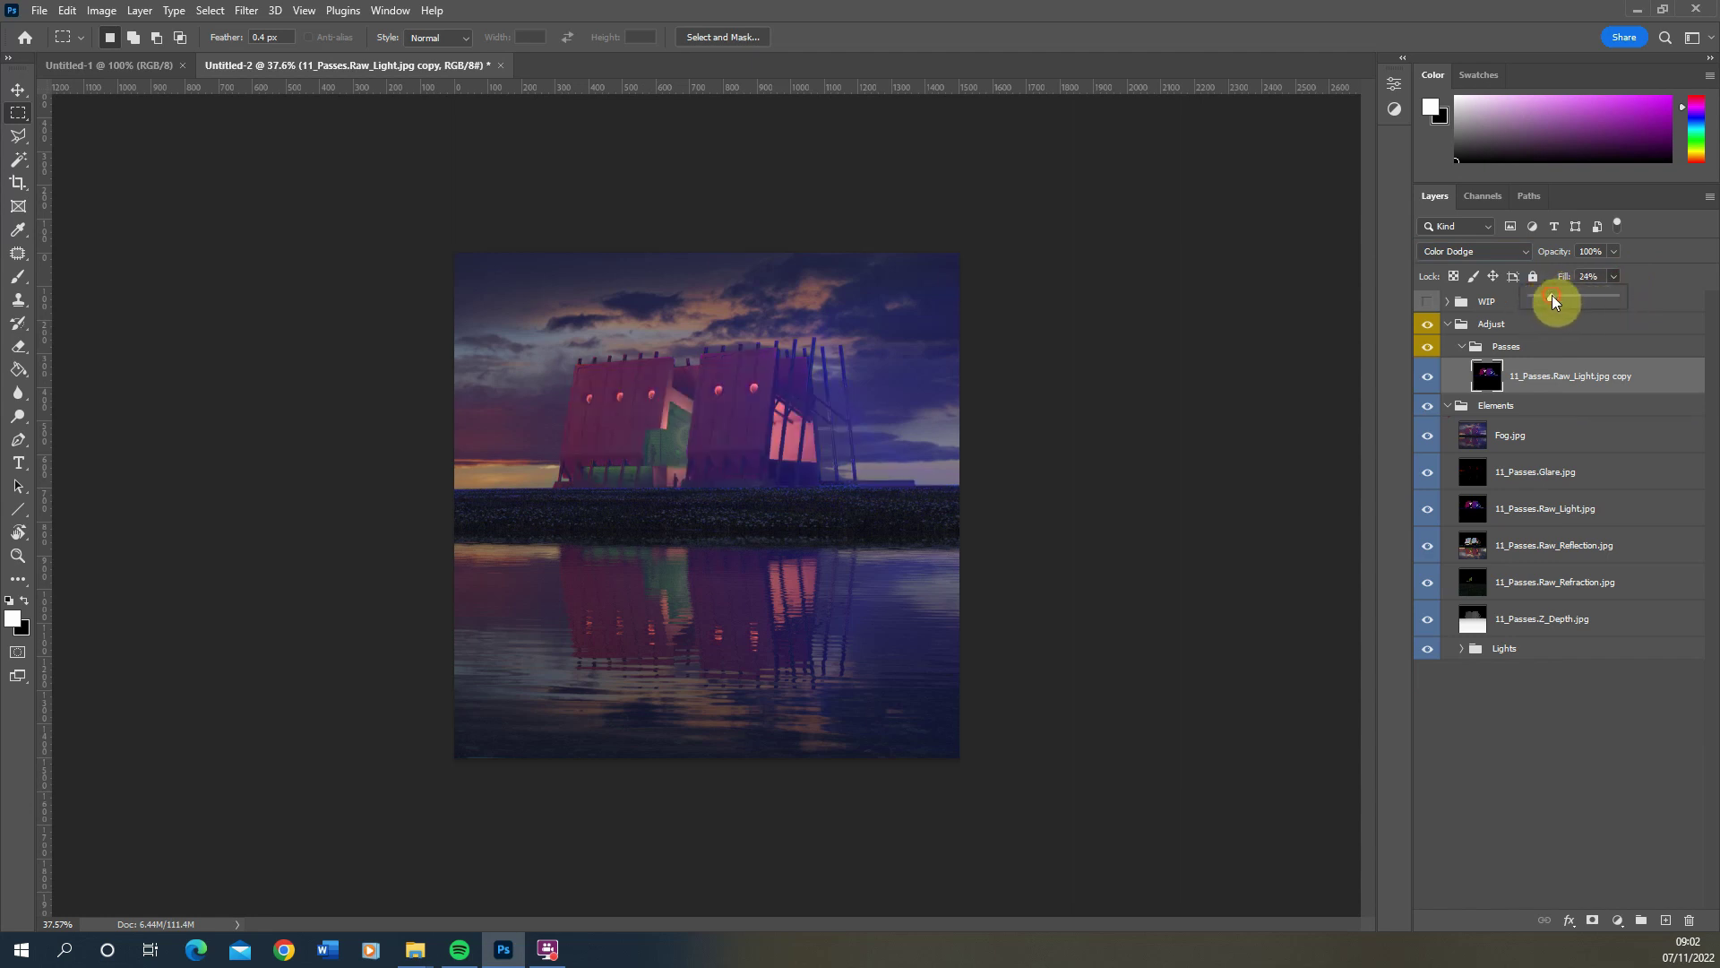
{"action": "left_click_drag", "start_coordinate": [1568, 299], "coordinate": [1549, 300]}
{"action": "left_click", "coordinate": [1436, 383]}
{"action": "left_click", "coordinate": [1436, 384]}
{"action": "left_click", "coordinate": [1435, 384]}
{"action": "left_click", "coordinate": [1435, 384]}
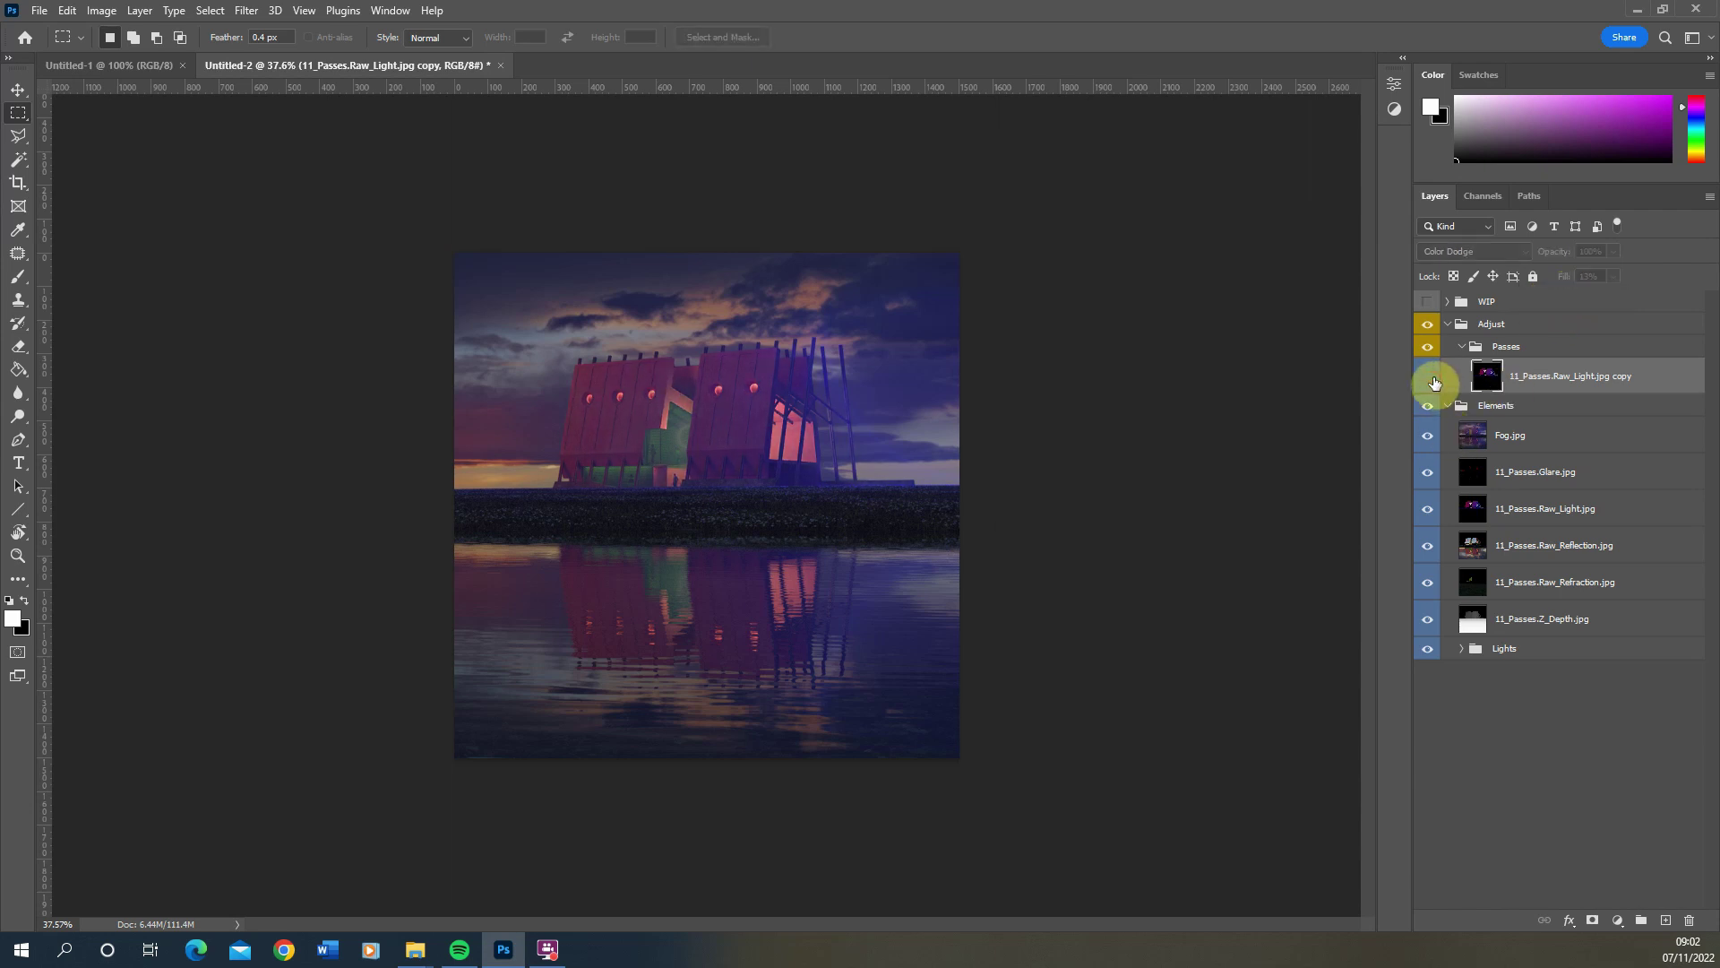
{"action": "left_click", "coordinate": [1435, 383]}
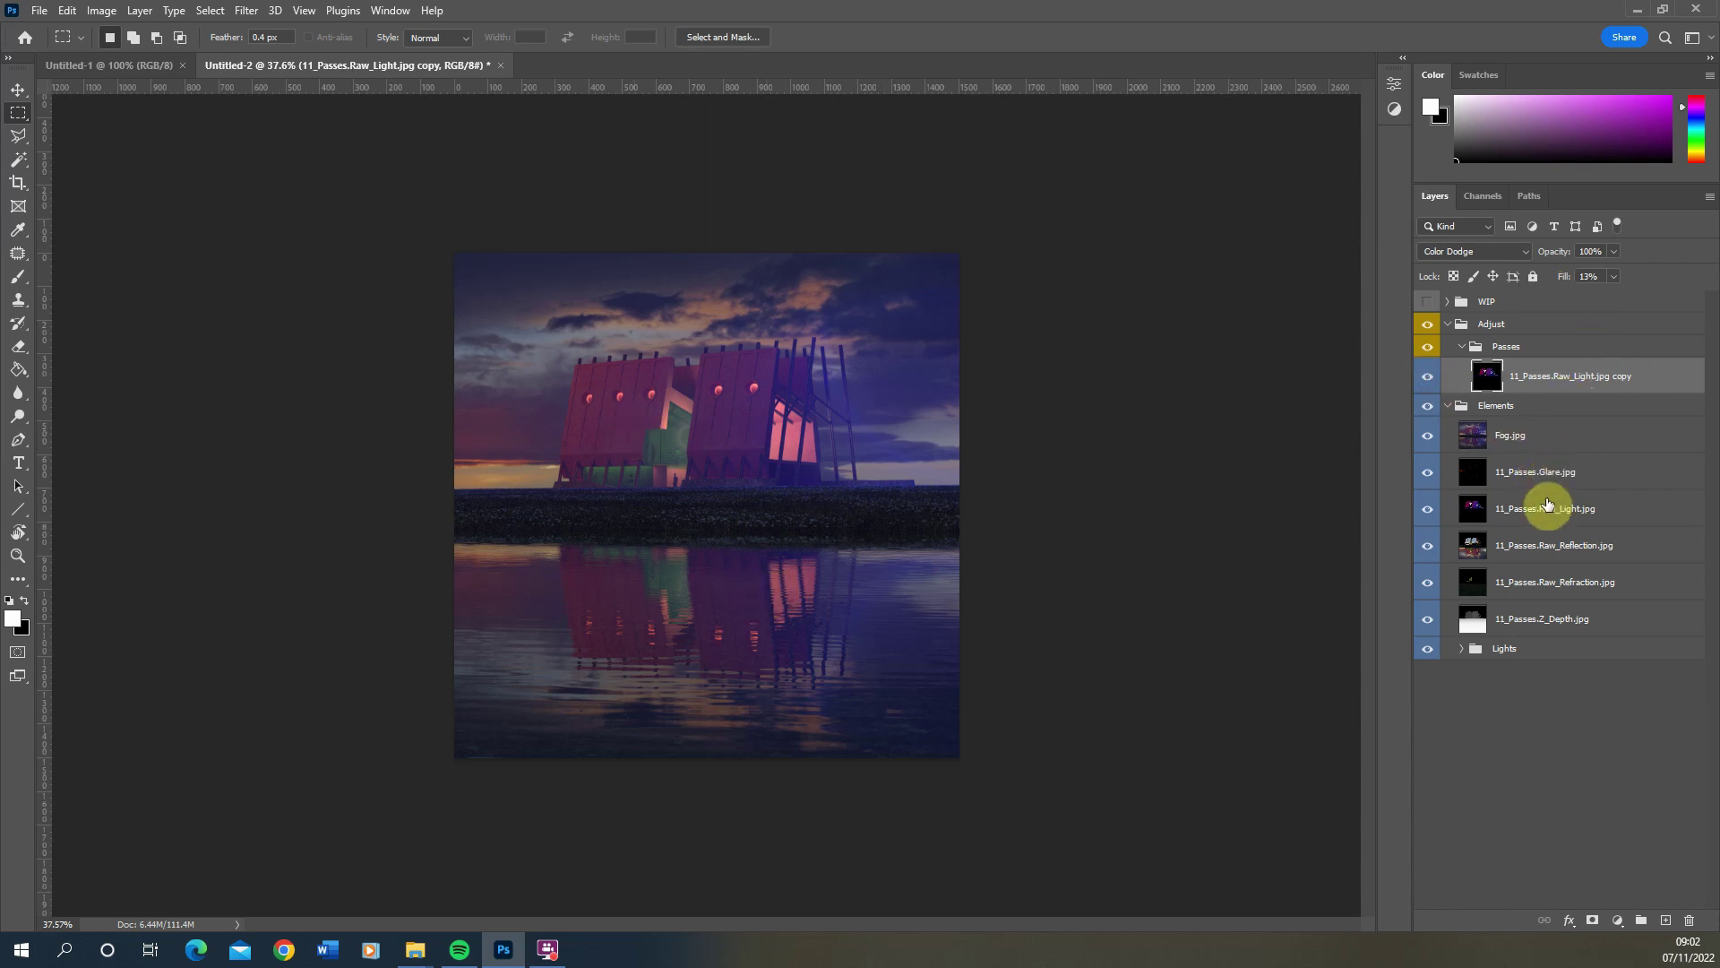
Copy the Raw_Reflection layer to the top of the Passes group and set the copy's blend mode to Screen
{"action": "left_click", "coordinate": [1514, 548]}
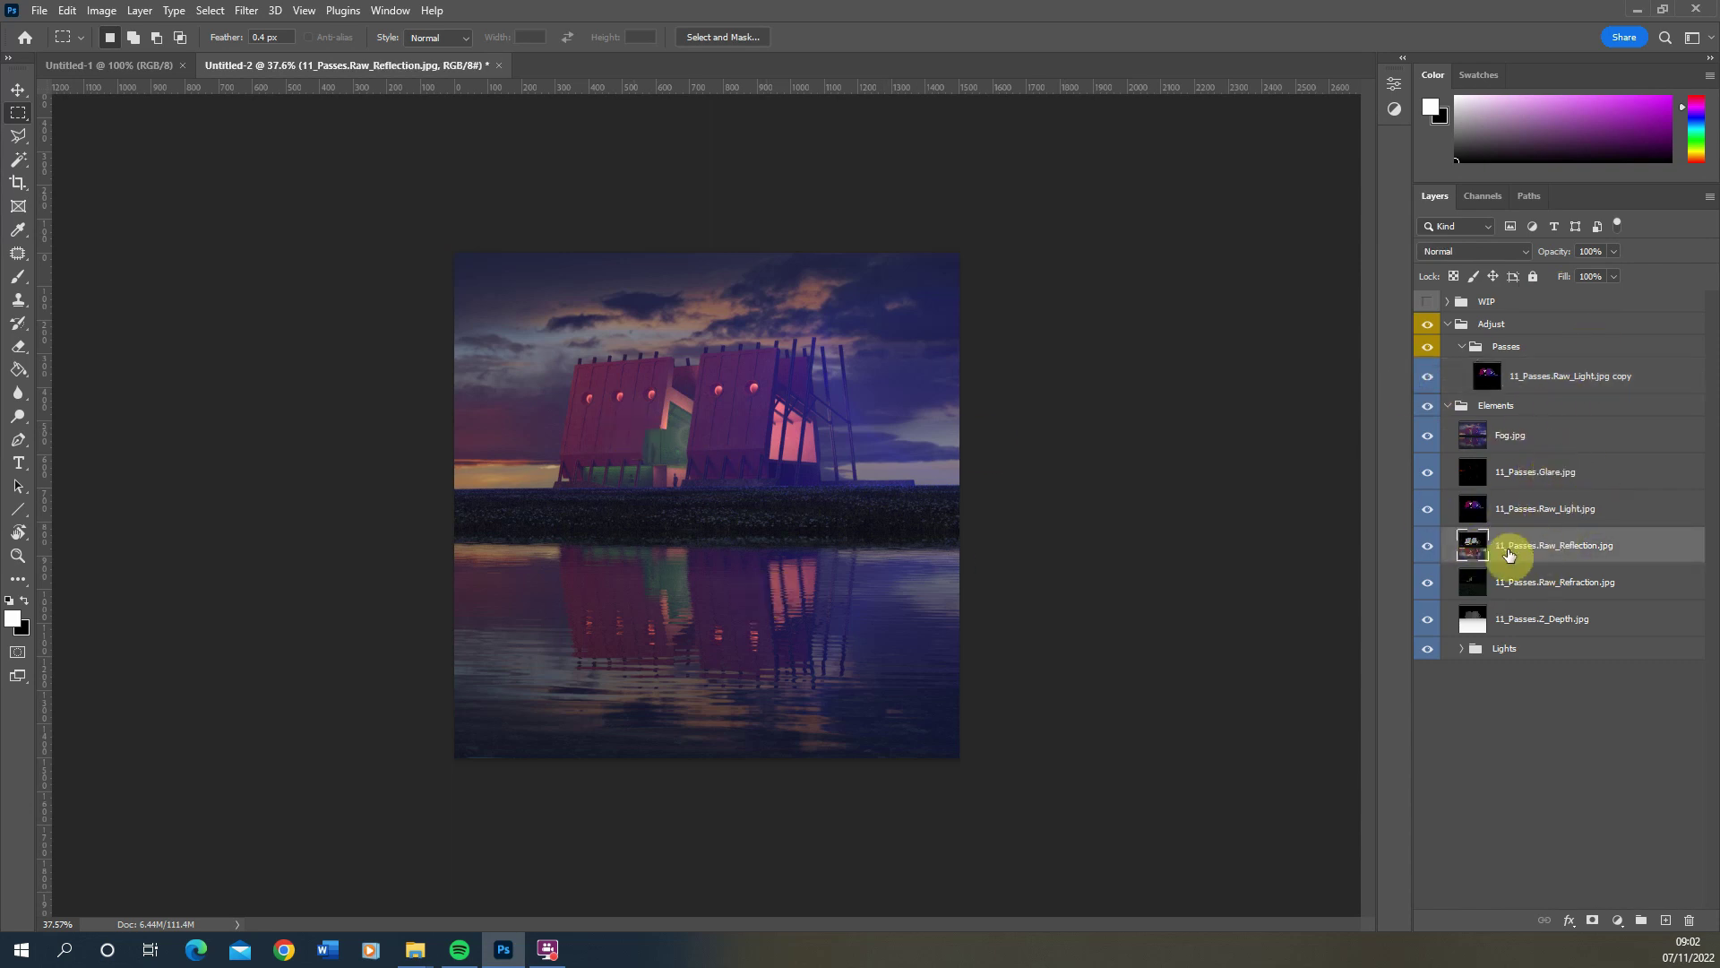
{"action": "left_click_drag", "start_coordinate": [1508, 554], "coordinate": [1566, 372]}
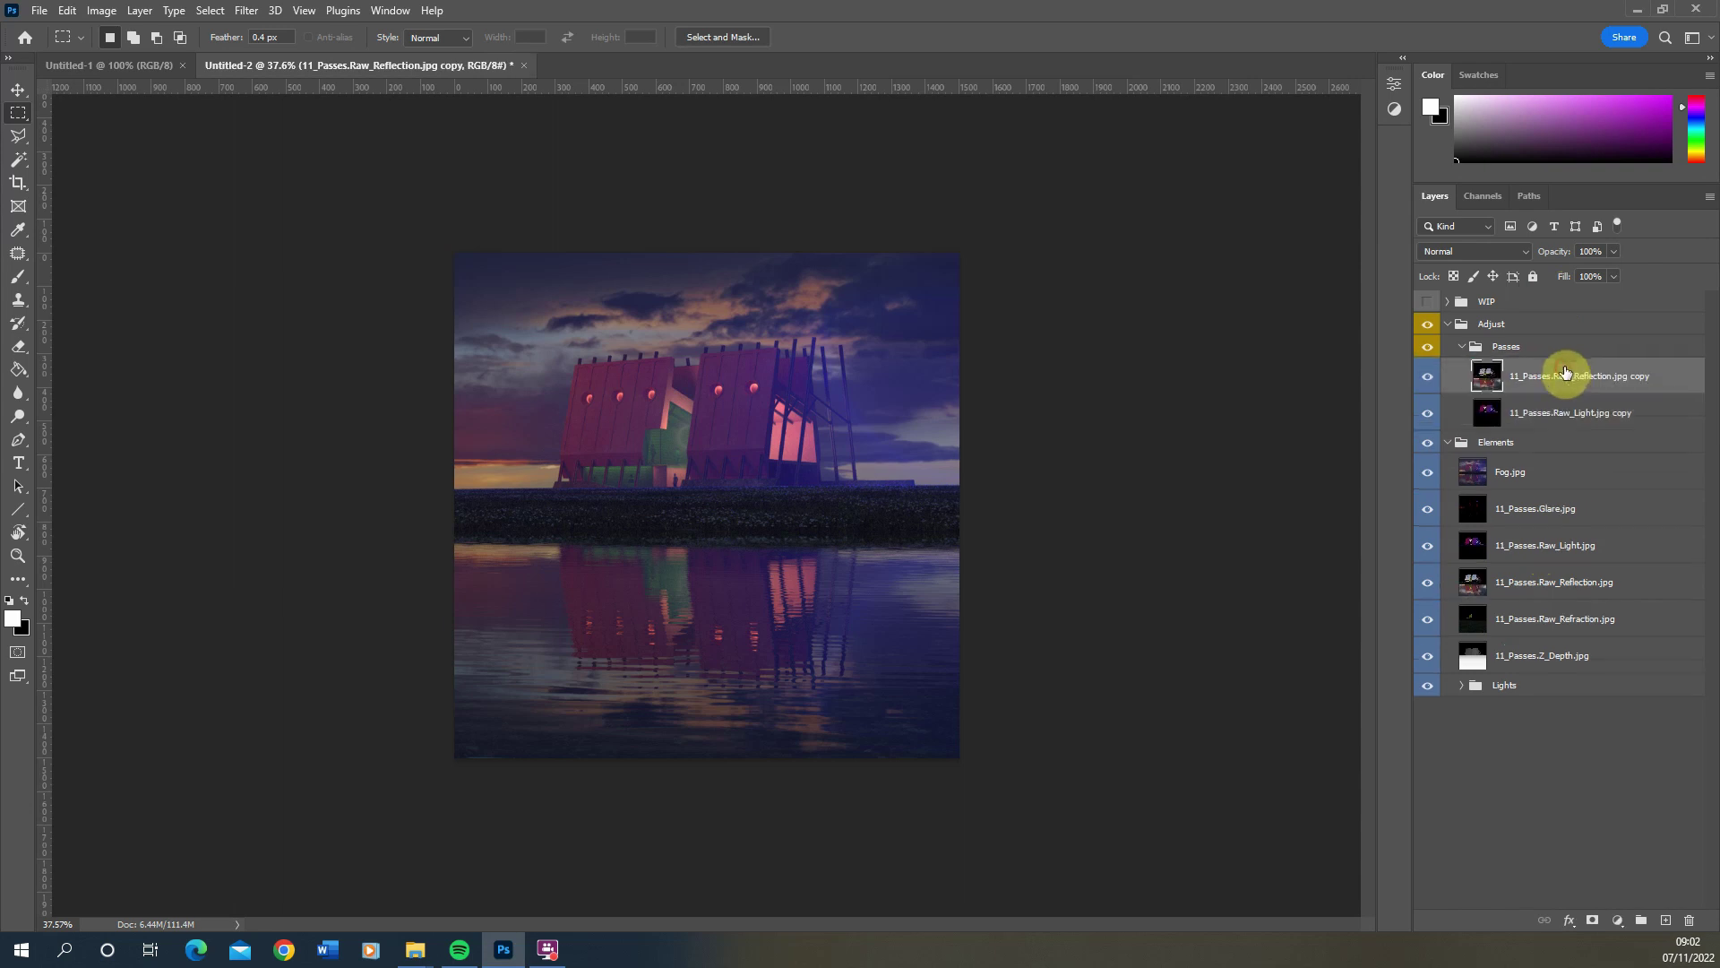
{"action": "left_click", "coordinate": [1460, 249]}
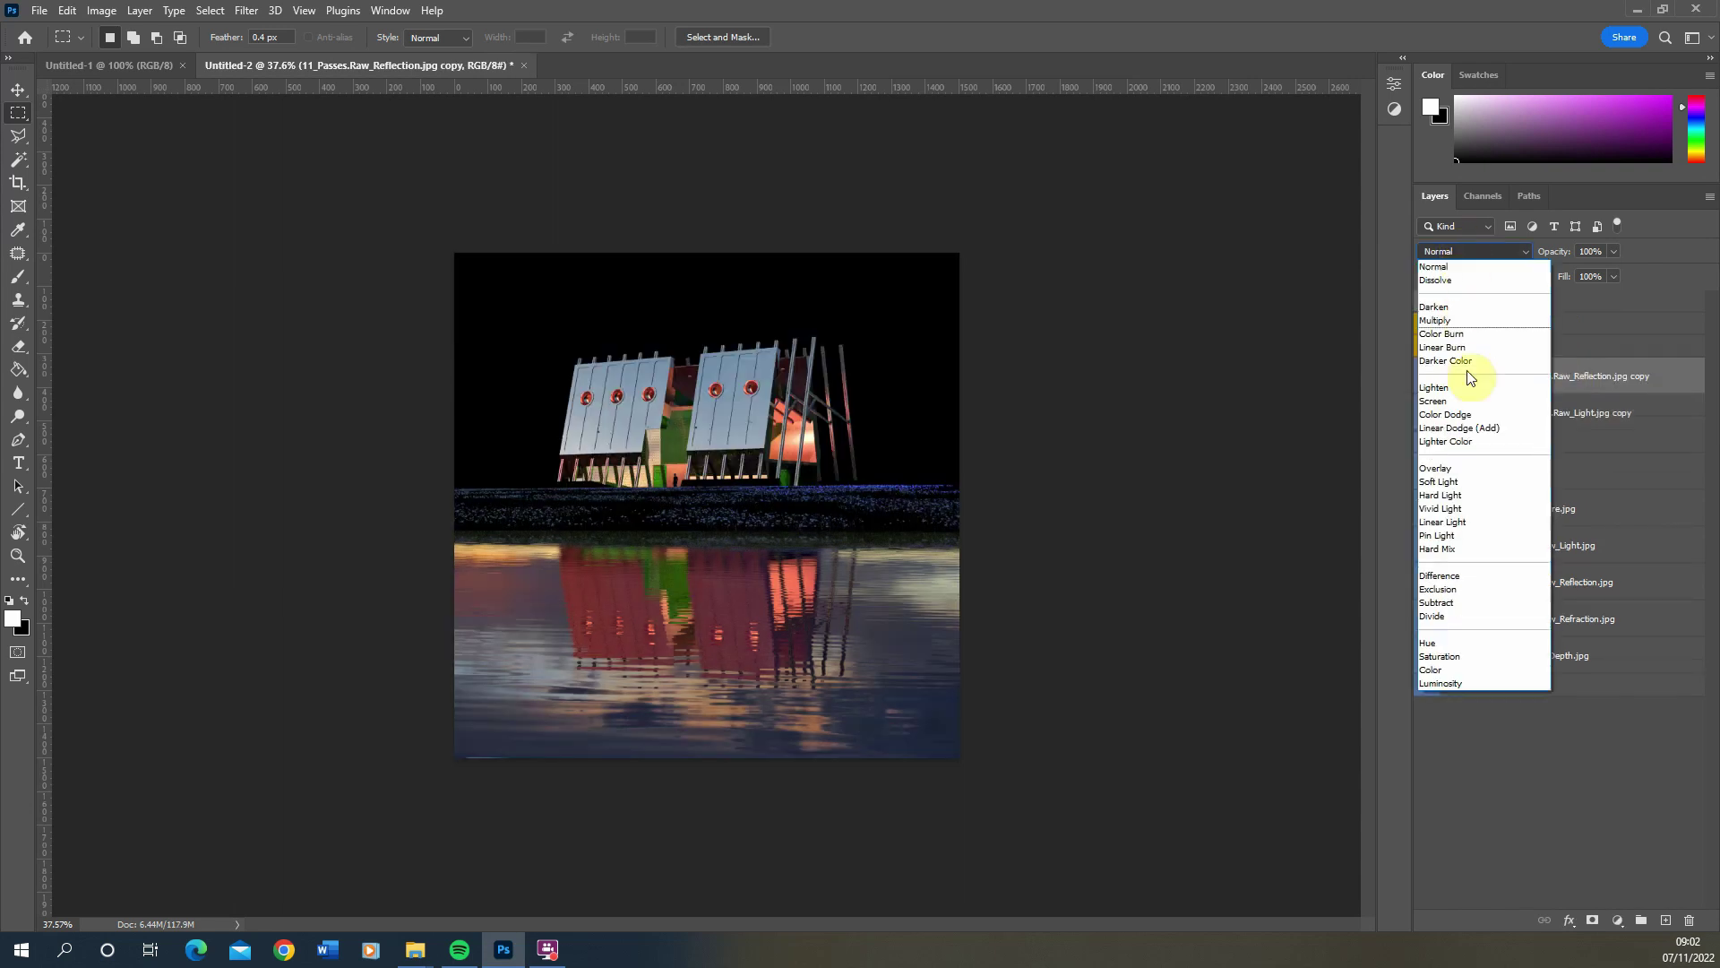
{"action": "left_click", "coordinate": [1472, 401]}
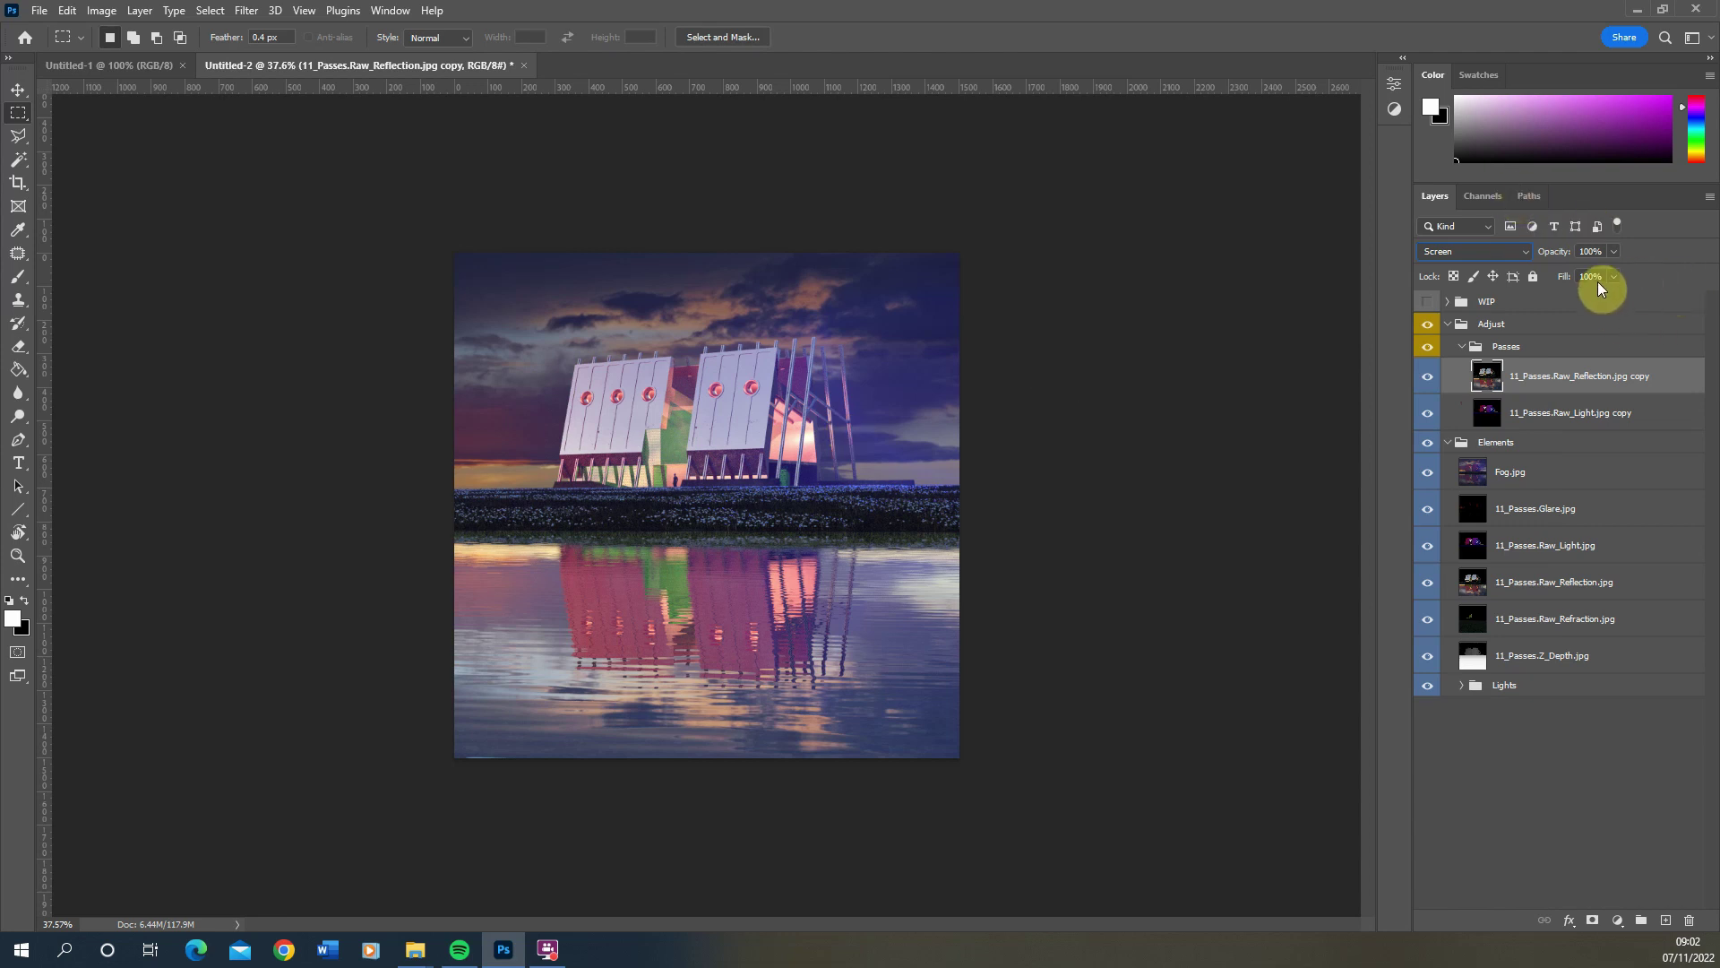
Reduce the Raw_Reflection copy's fill to 7% and toggle its visibility to compare the effect
{"action": "mouse_move", "coordinate": [1578, 299]}
{"action": "left_mouse_down"}
{"action": "mouse_move", "coordinate": [1535, 298]}
{"action": "mouse_move", "coordinate": [1551, 298]}
{"action": "left_mouse_up"}
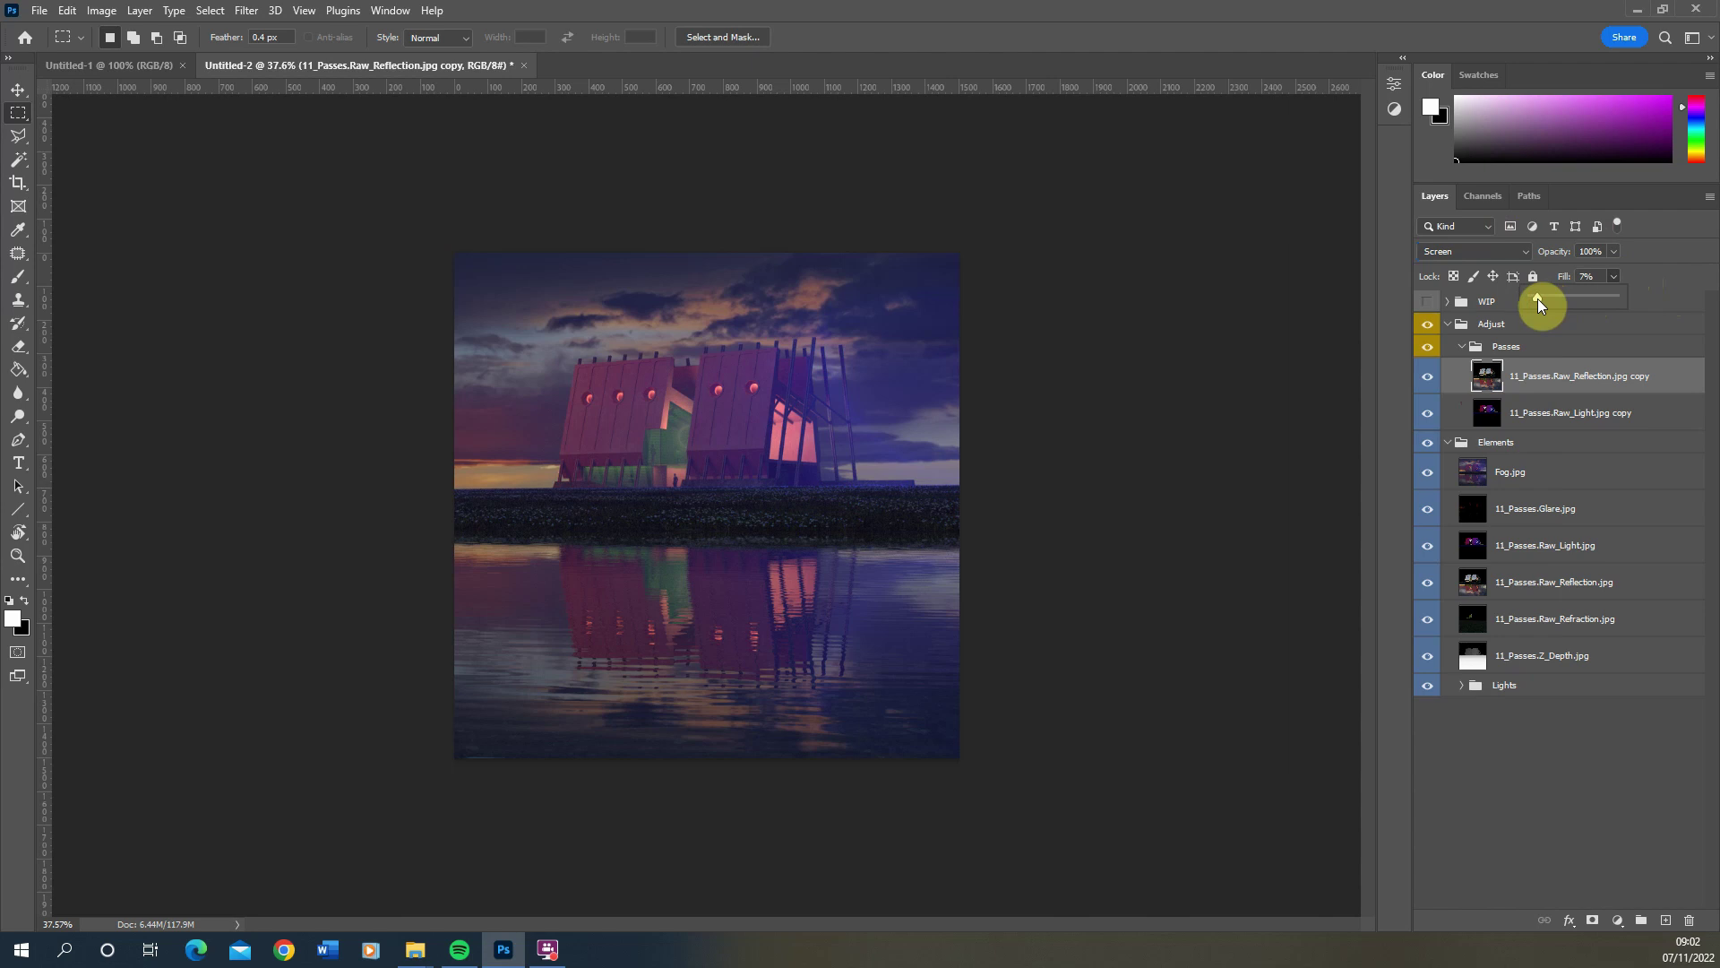
{"action": "left_click", "coordinate": [1428, 381]}
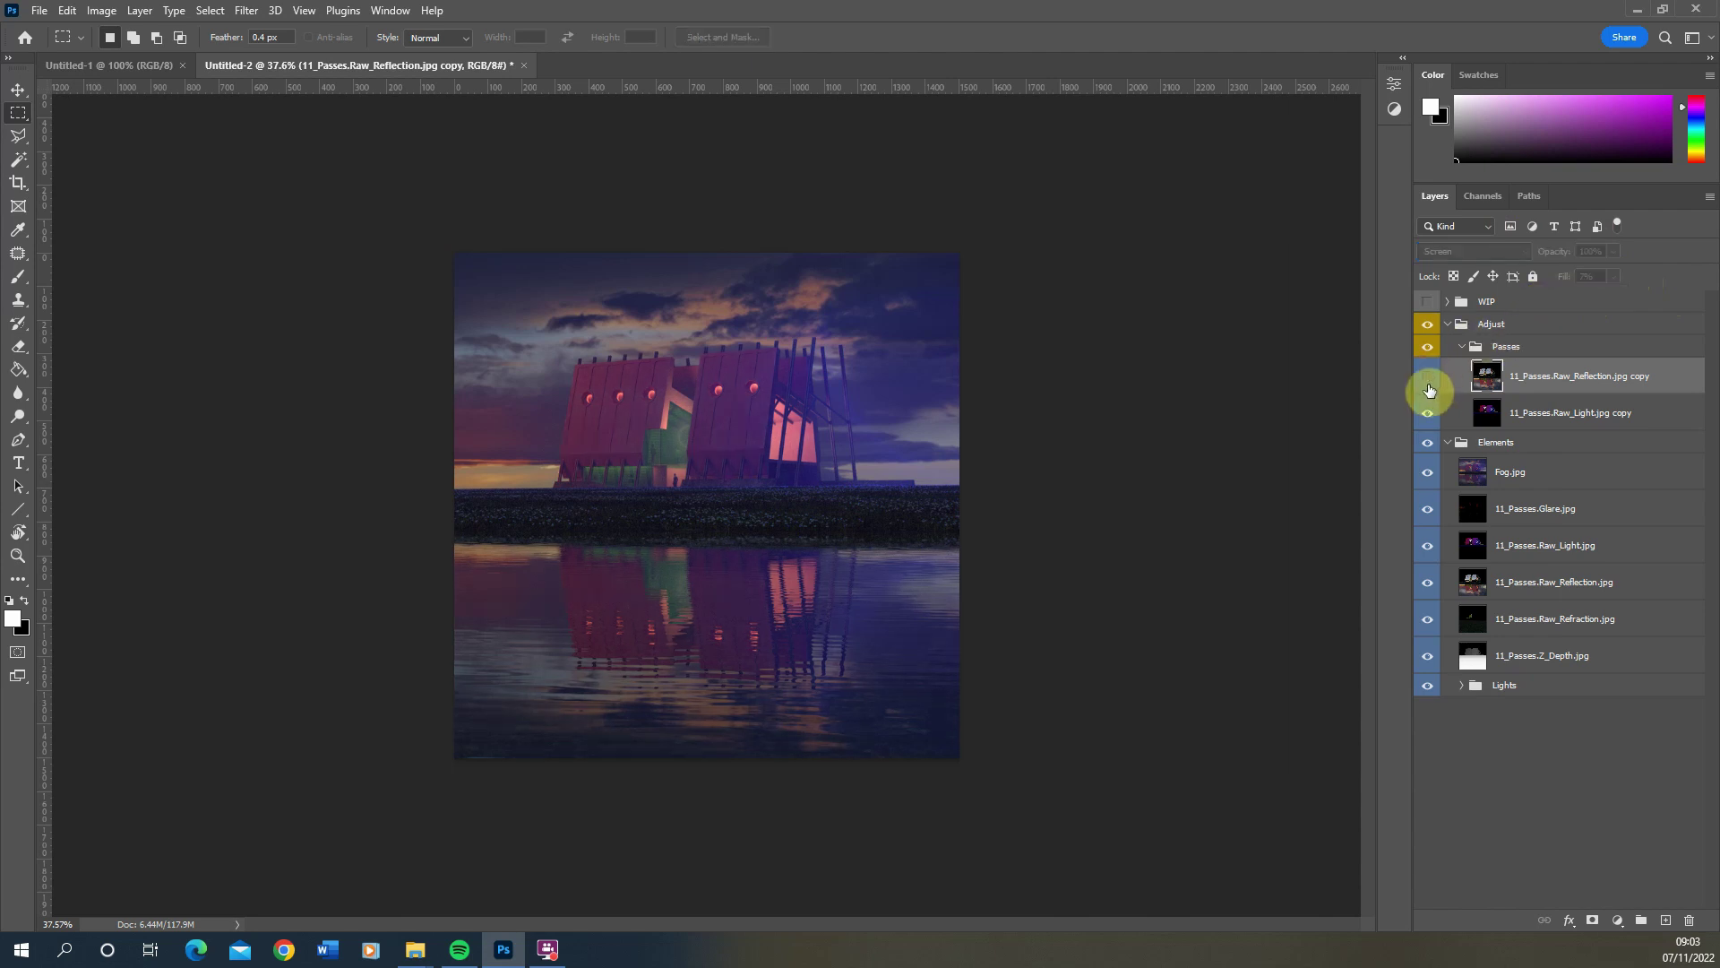
{"action": "left_click", "coordinate": [1429, 388]}
{"action": "left_click", "coordinate": [1429, 388]}
{"action": "left_click", "coordinate": [1429, 386]}
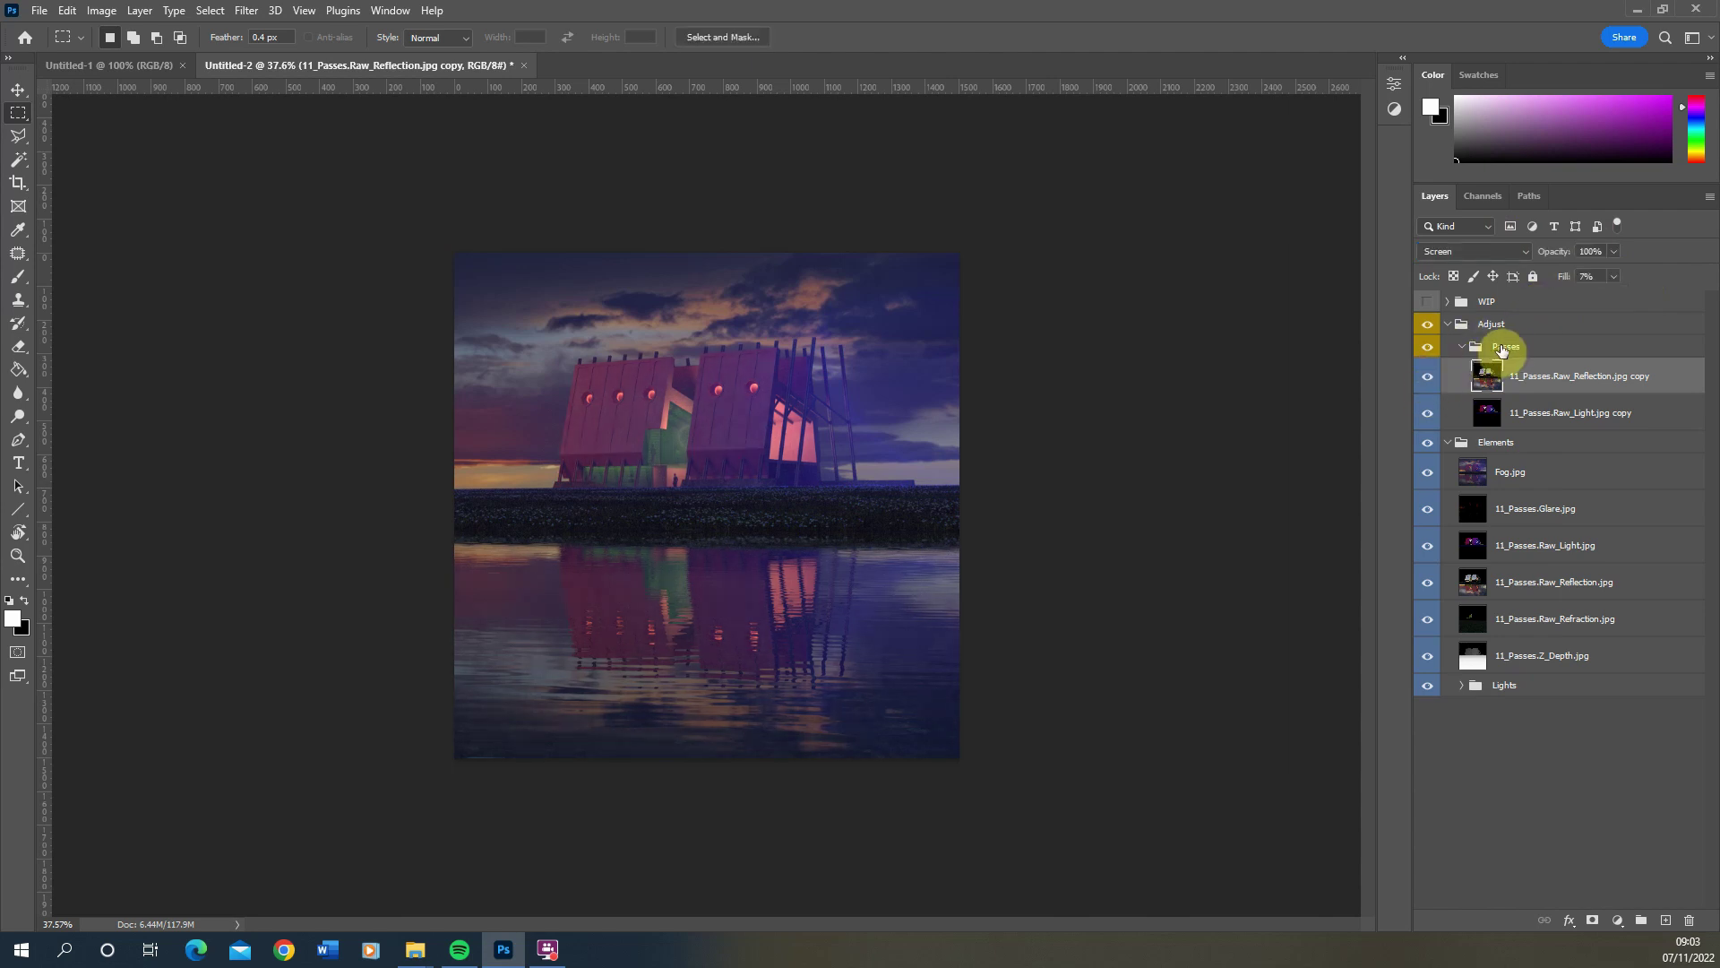
Check the Glare layer in isolation, copy it to the top of the Passes group and set the copy to Color Dodge
{"action": "left_click", "coordinate": [1537, 509]}
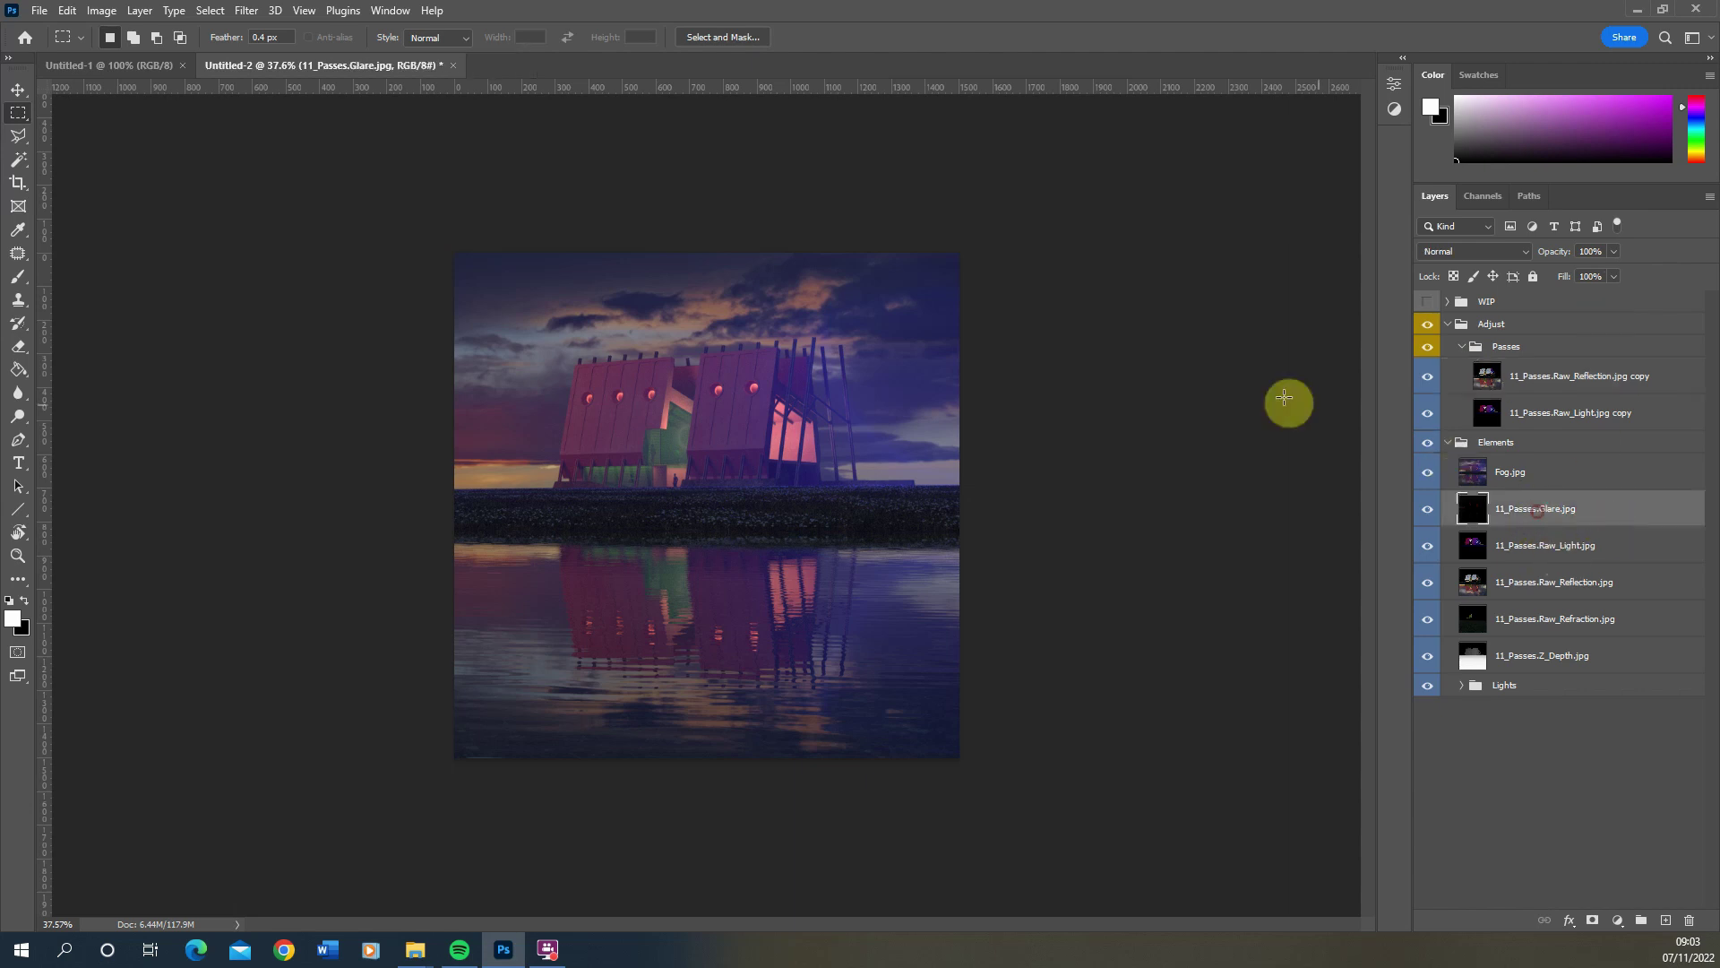
{"action": "left_click", "coordinate": [1432, 514], "text": "alt"}
{"action": "left_click", "coordinate": [1431, 514], "text": "alt"}
{"action": "left_click_drag", "start_coordinate": [1508, 512], "coordinate": [1544, 370]}
{"action": "left_click", "coordinate": [1475, 251]}
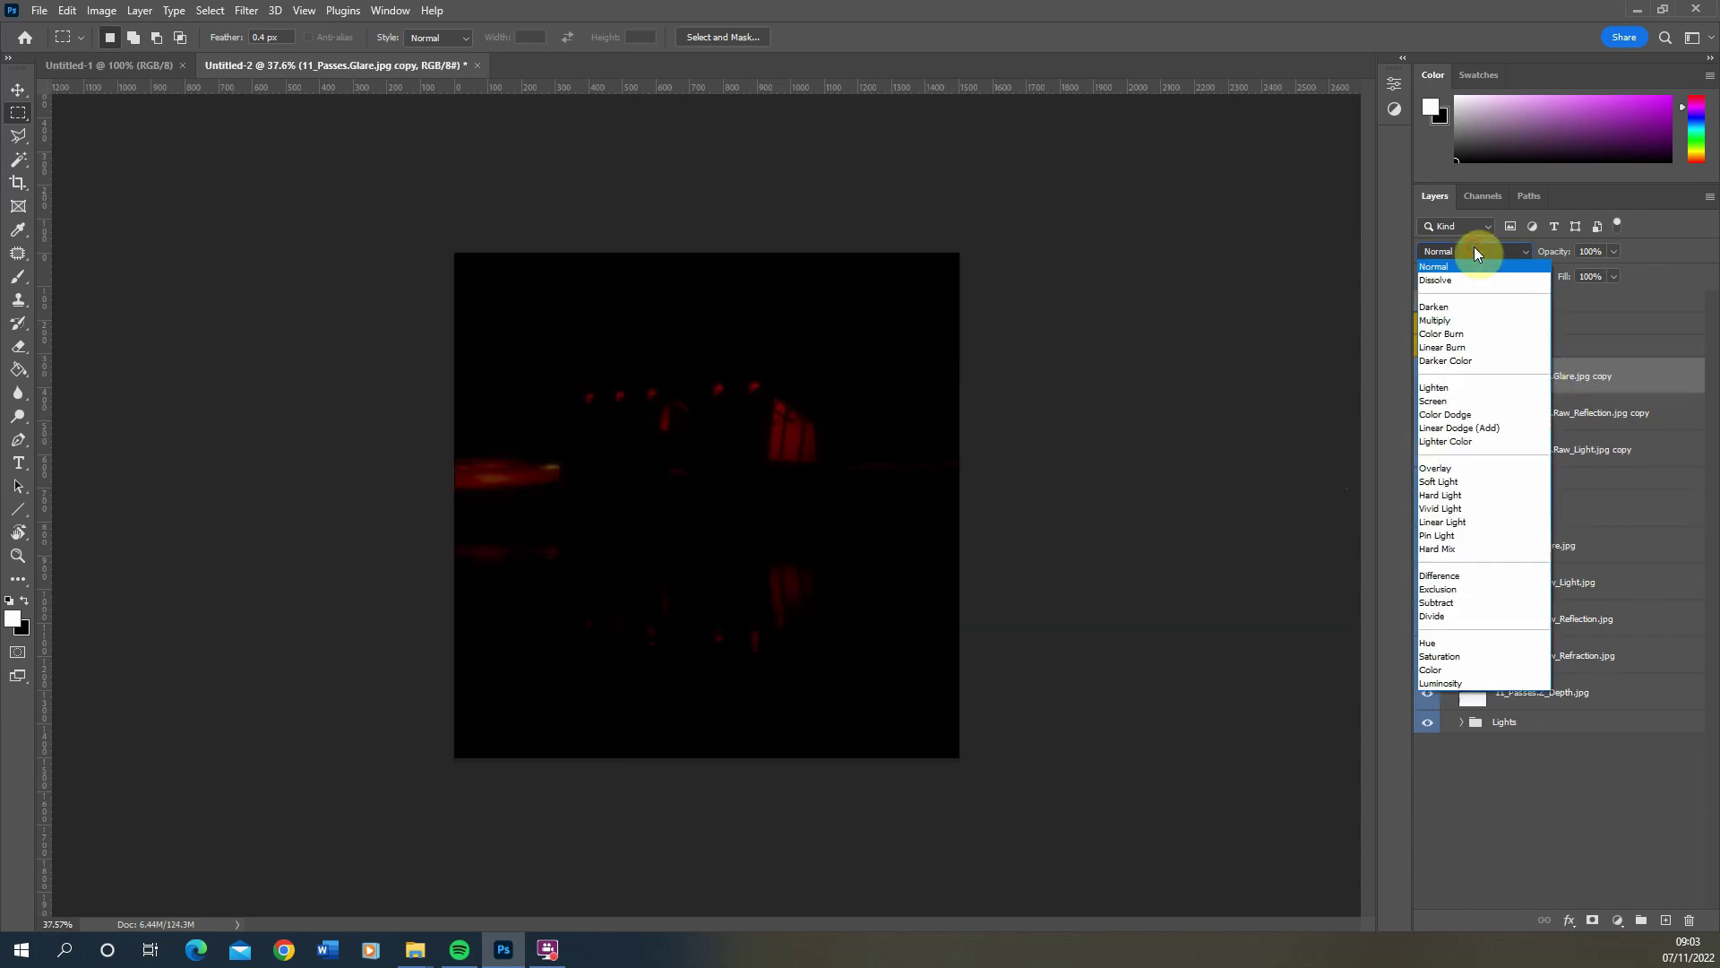
{"action": "left_click", "coordinate": [1463, 414]}
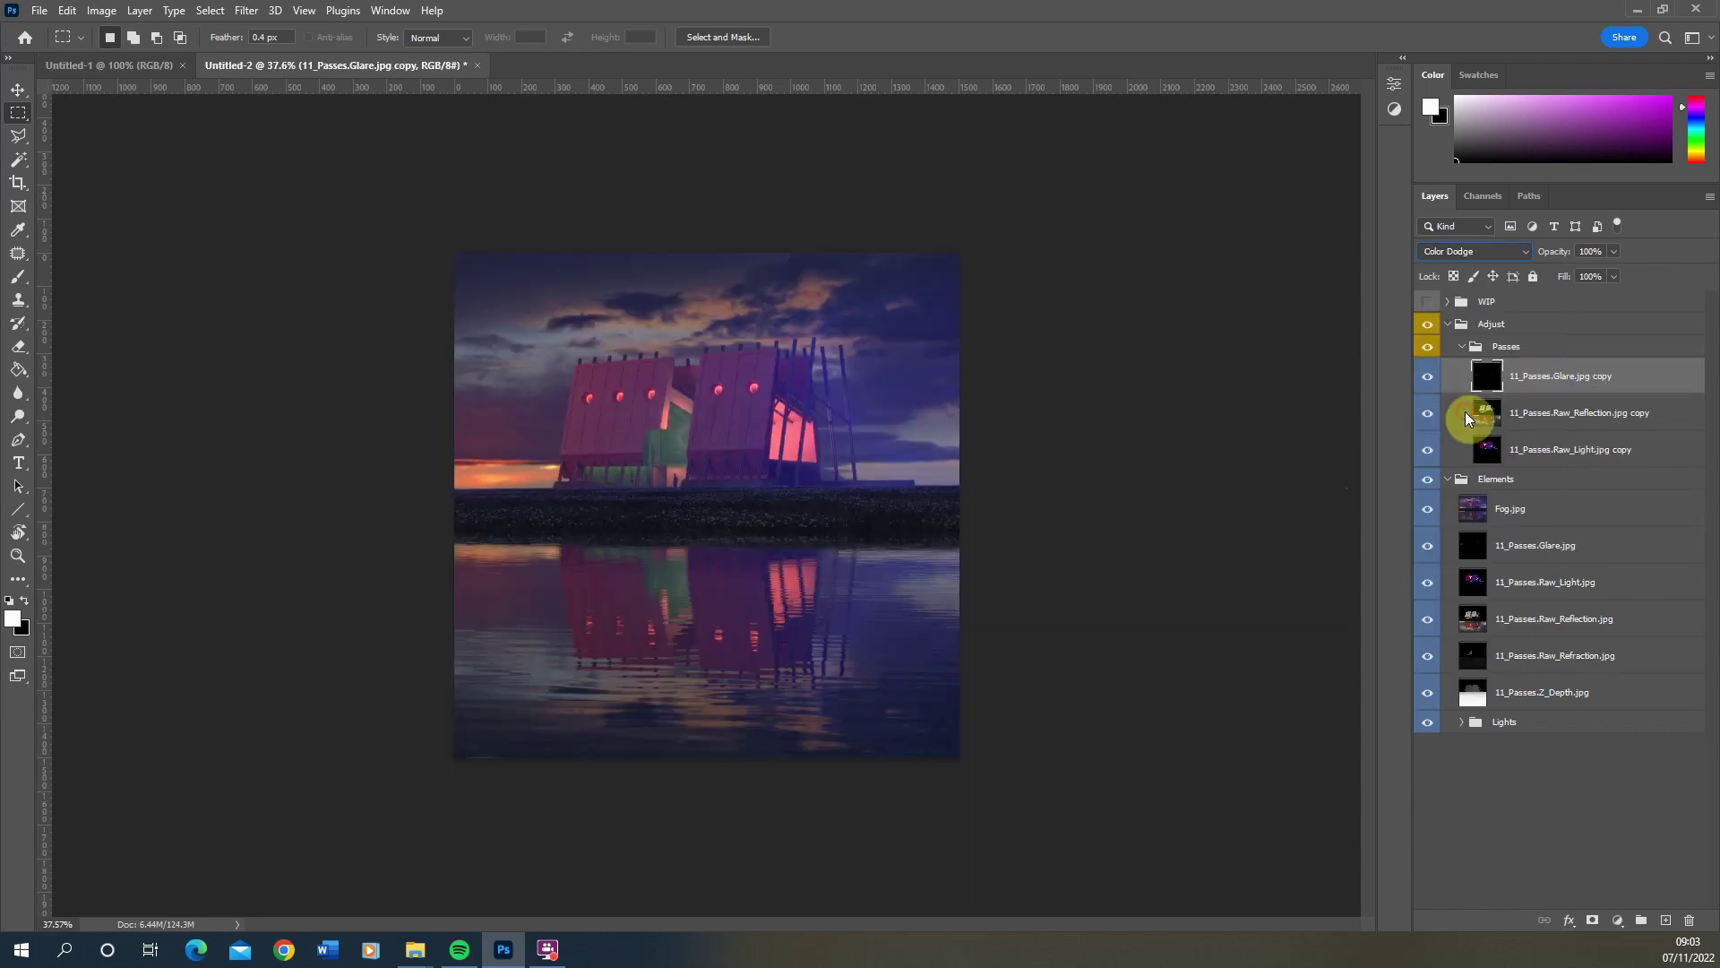
Toggle the Glare copy's visibility to compare the image with and without it
{"action": "left_click", "coordinate": [1428, 377]}
{"action": "left_click", "coordinate": [1429, 376]}
{"action": "left_click", "coordinate": [1429, 381]}
{"action": "left_click", "coordinate": [1428, 385]}
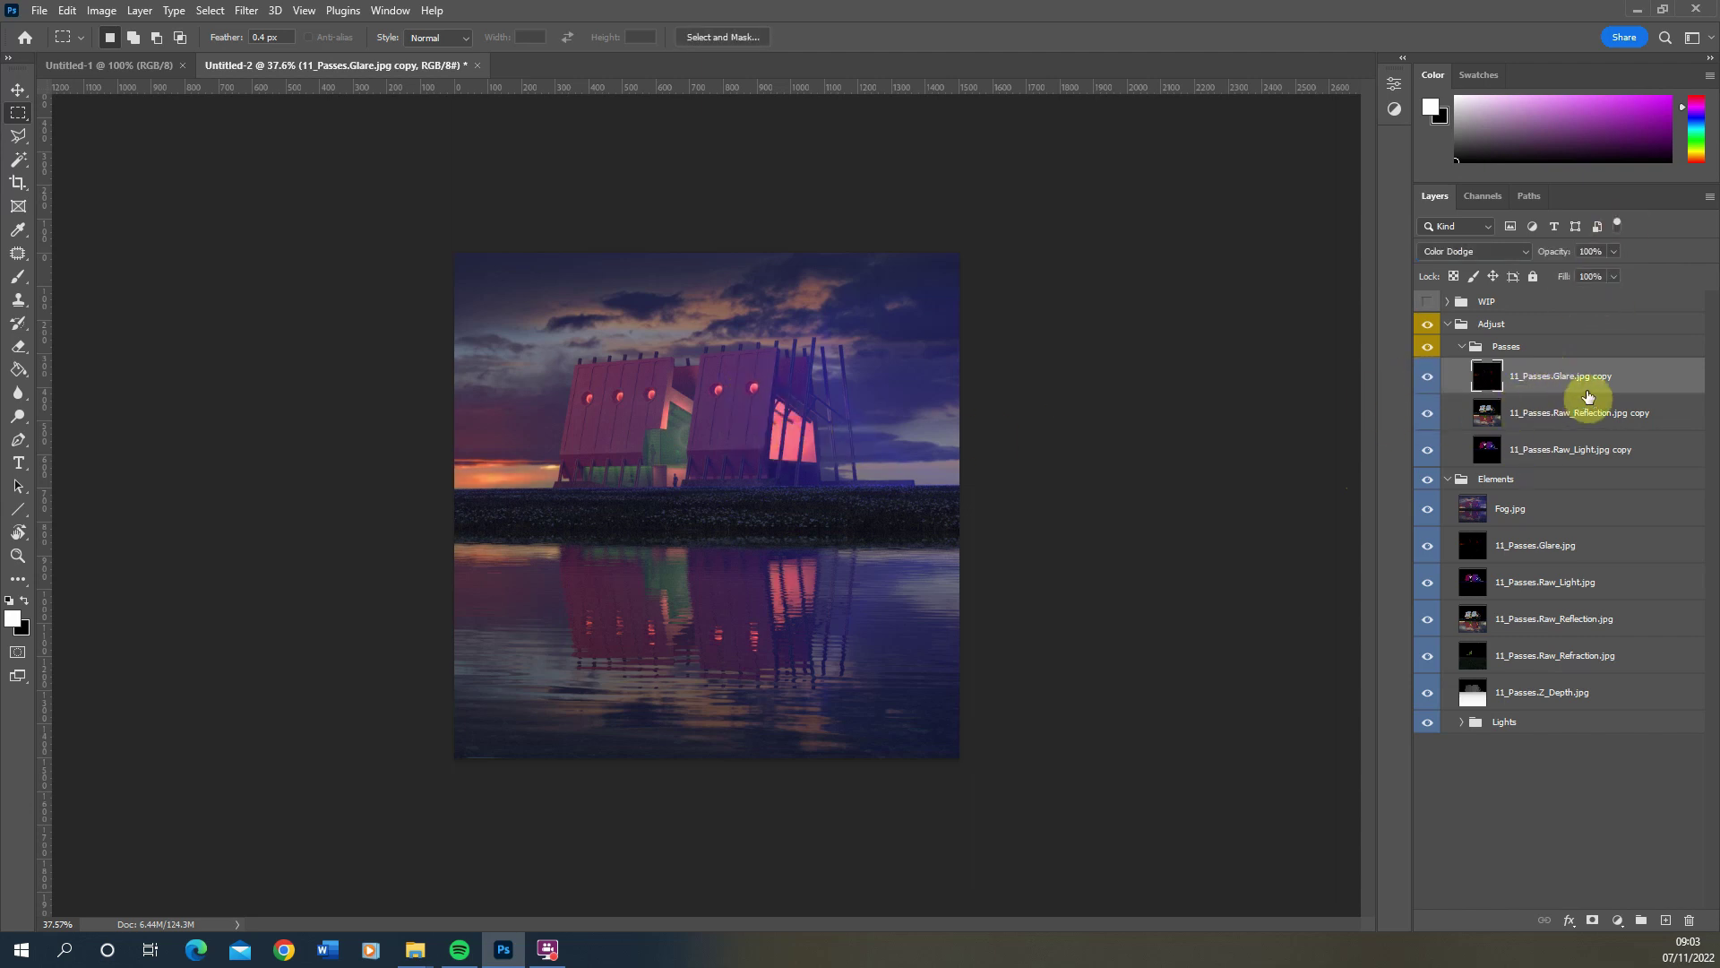
Copy the Raw_Refraction layer to the top of the Passes group and set the copy's blend mode to Color Dodge
{"action": "left_click", "coordinate": [1541, 547]}
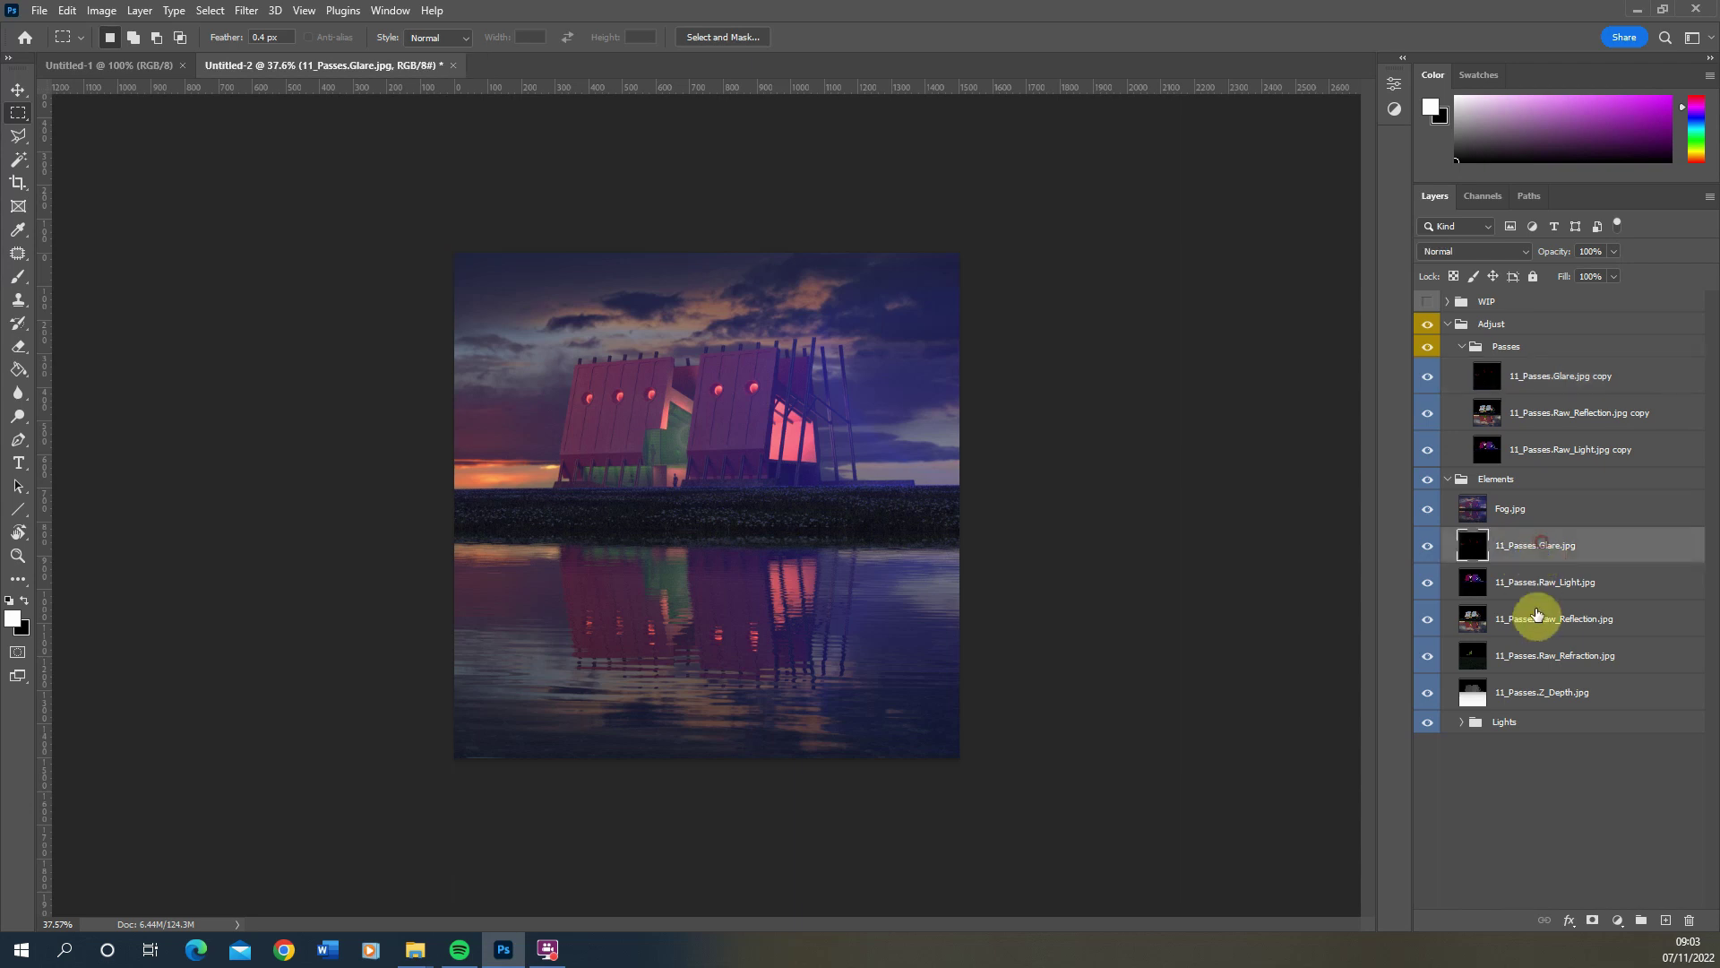
{"action": "left_click", "coordinate": [1533, 671]}
{"action": "left_click_drag", "start_coordinate": [1524, 669], "coordinate": [1487, 363]}
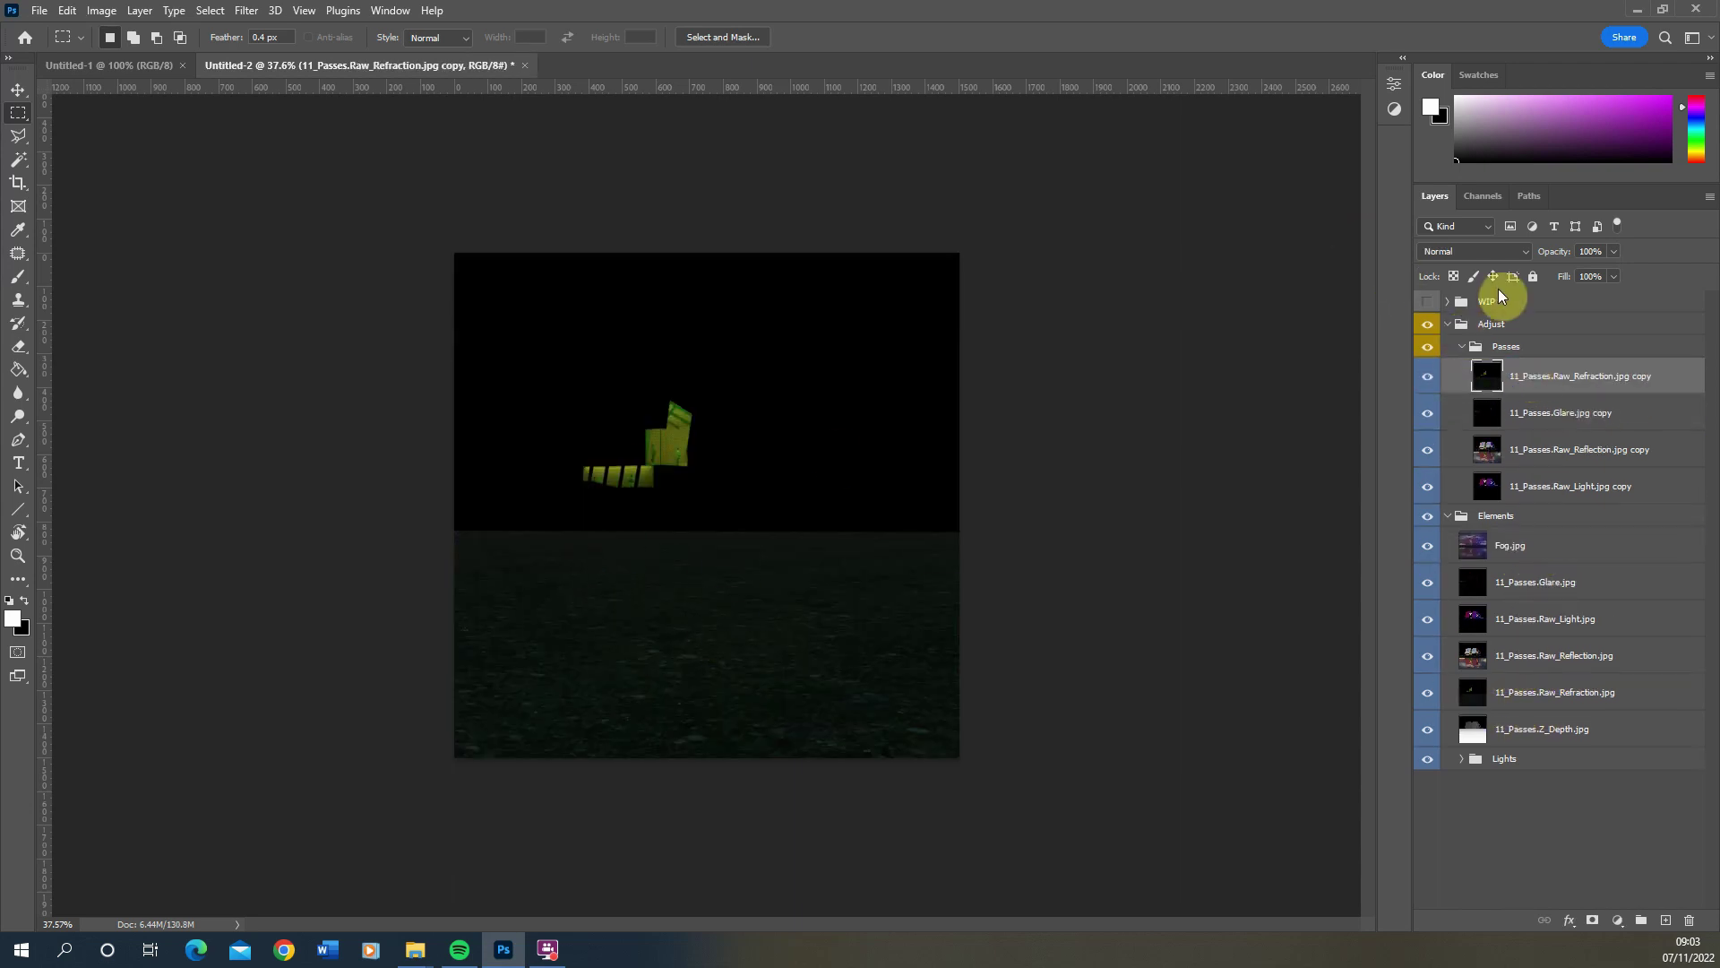
{"action": "left_click", "coordinate": [1495, 251]}
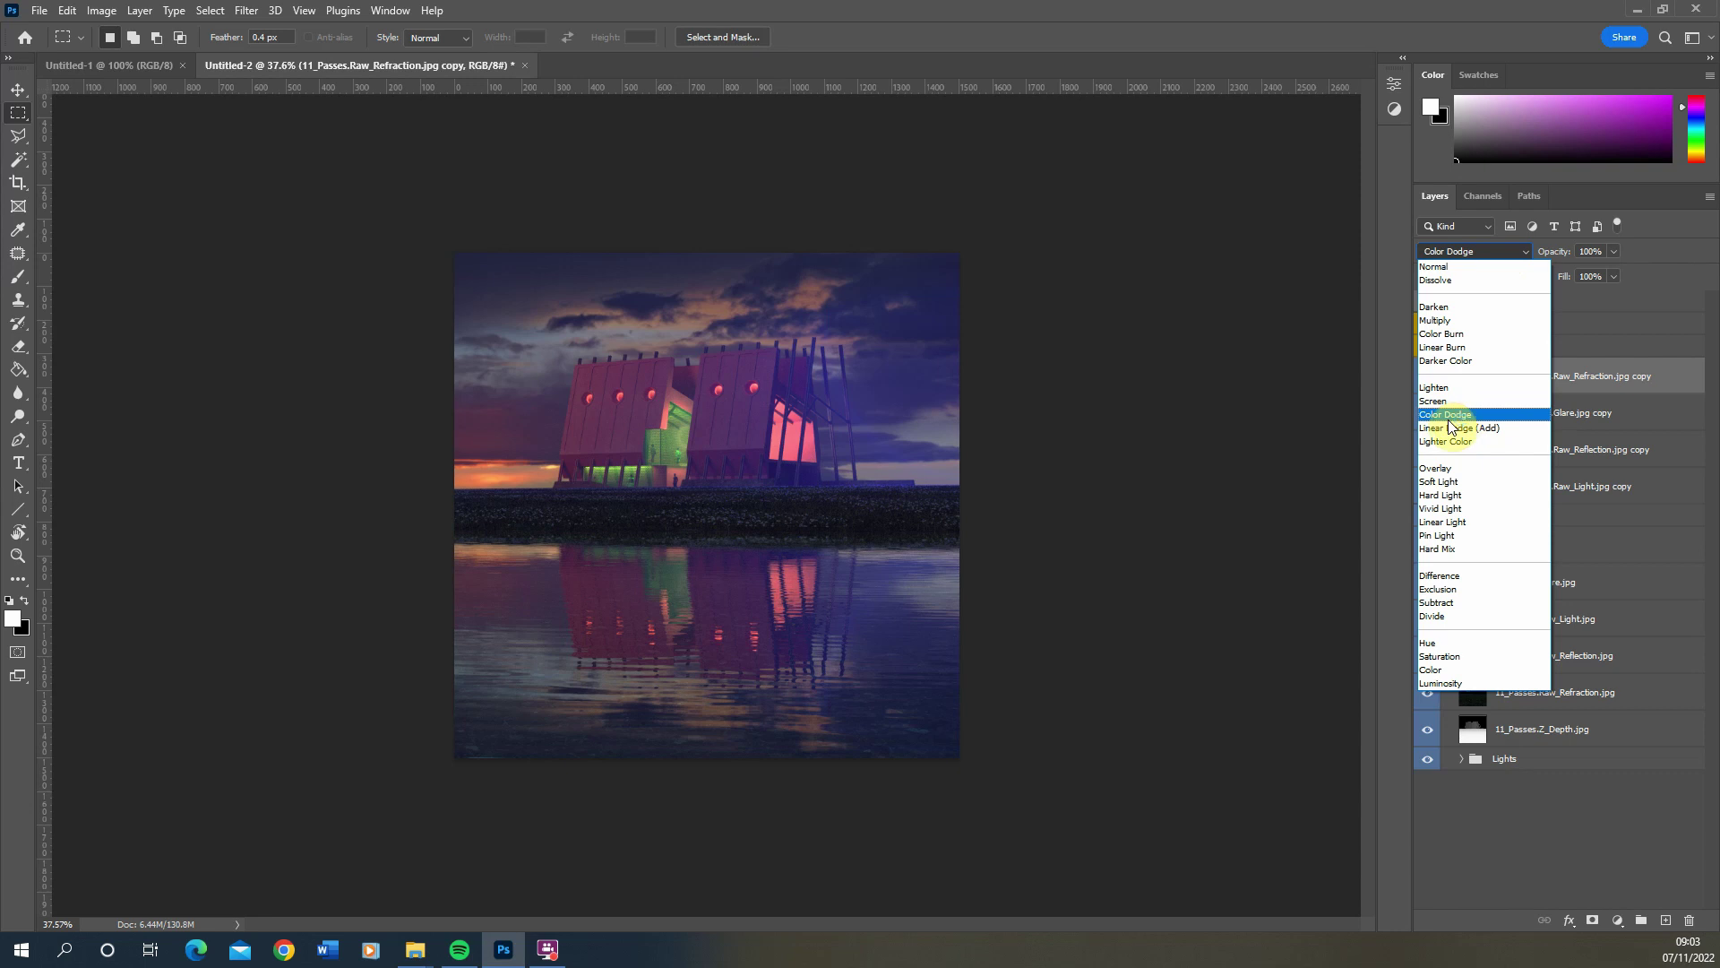
{"action": "left_click", "coordinate": [1450, 417]}
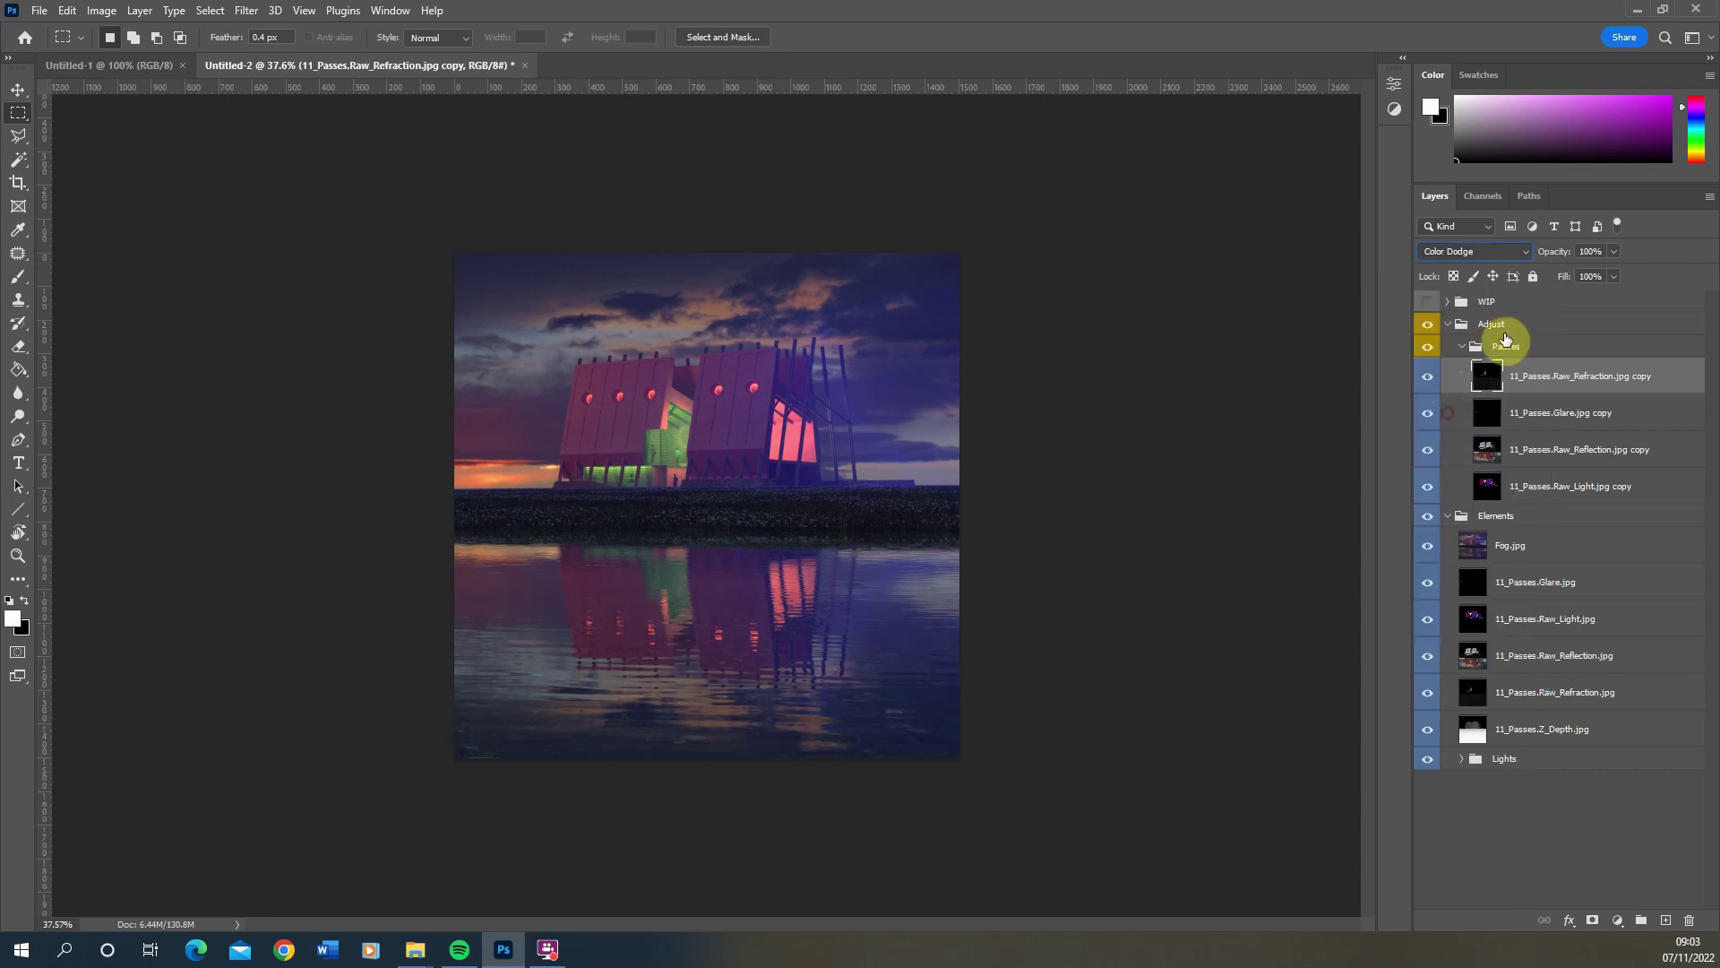
Compare the image with and without the Raw_Refraction copy, and reduce its fill to 46%
{"action": "left_click", "coordinate": [1427, 378]}
{"action": "left_click", "coordinate": [1427, 378]}
{"action": "left_click_drag", "start_coordinate": [1574, 296], "coordinate": [1552, 297]}
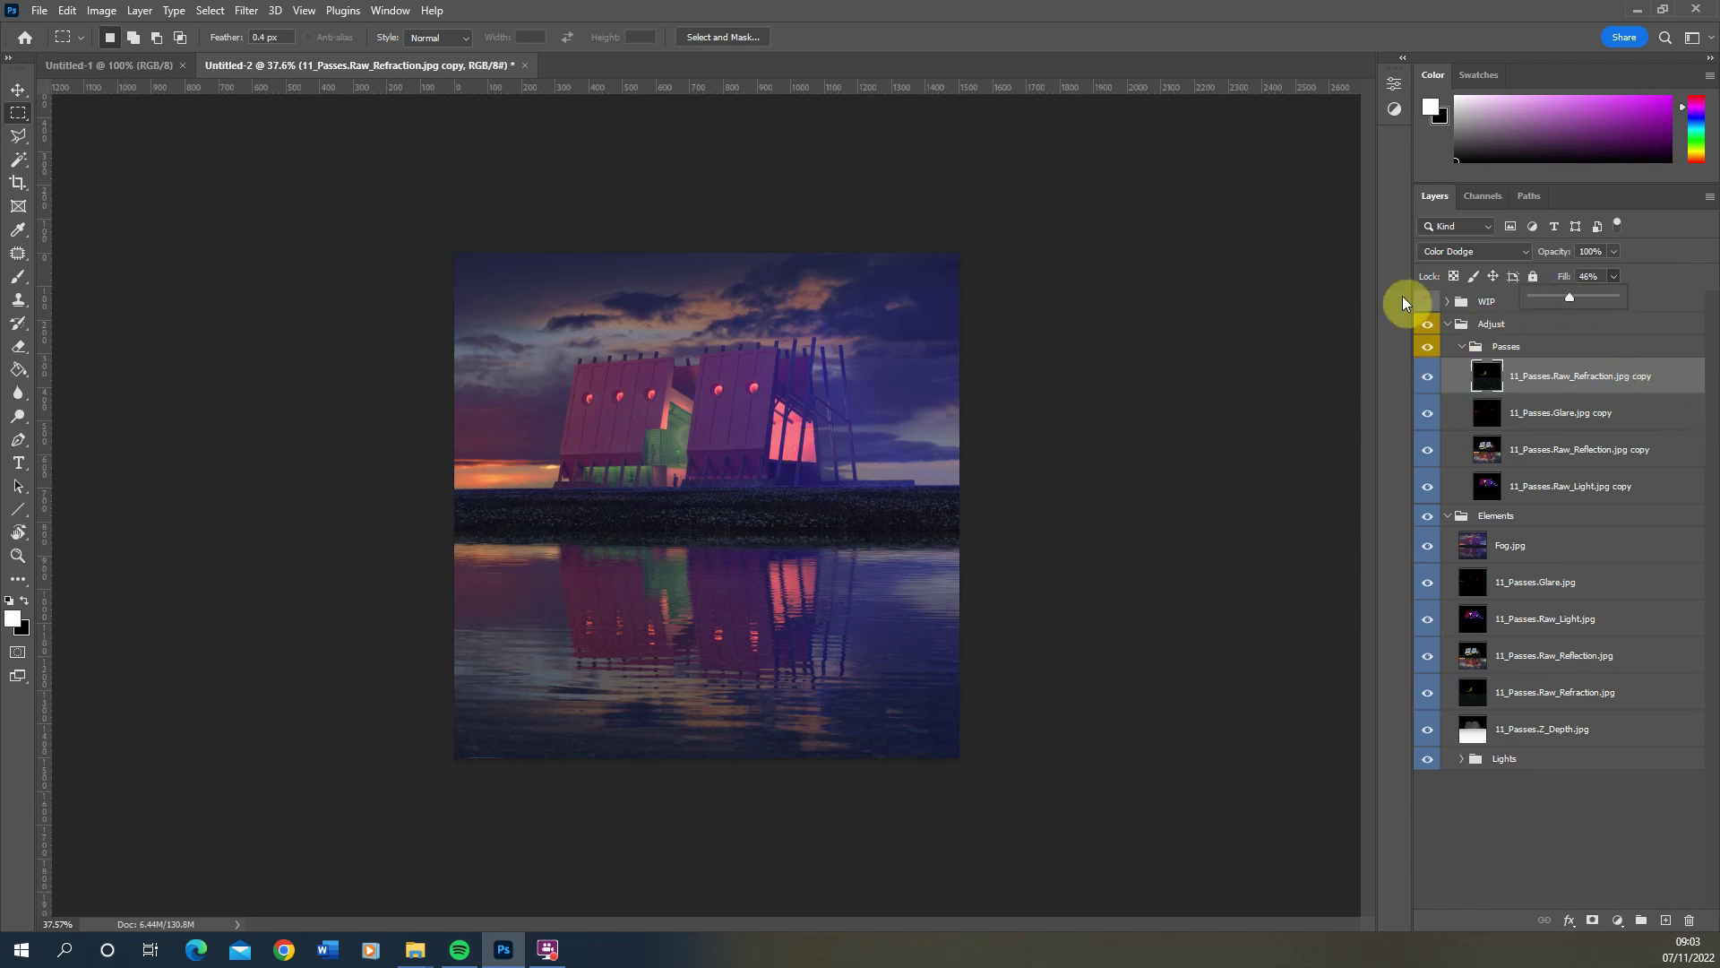
Toggle the Passes group's visibility to compare the image with and without the blended passes
{"action": "left_click", "coordinate": [1427, 349]}
{"action": "left_click", "coordinate": [1427, 351]}
{"action": "left_click", "coordinate": [1427, 351]}
{"action": "left_click", "coordinate": [1426, 352]}
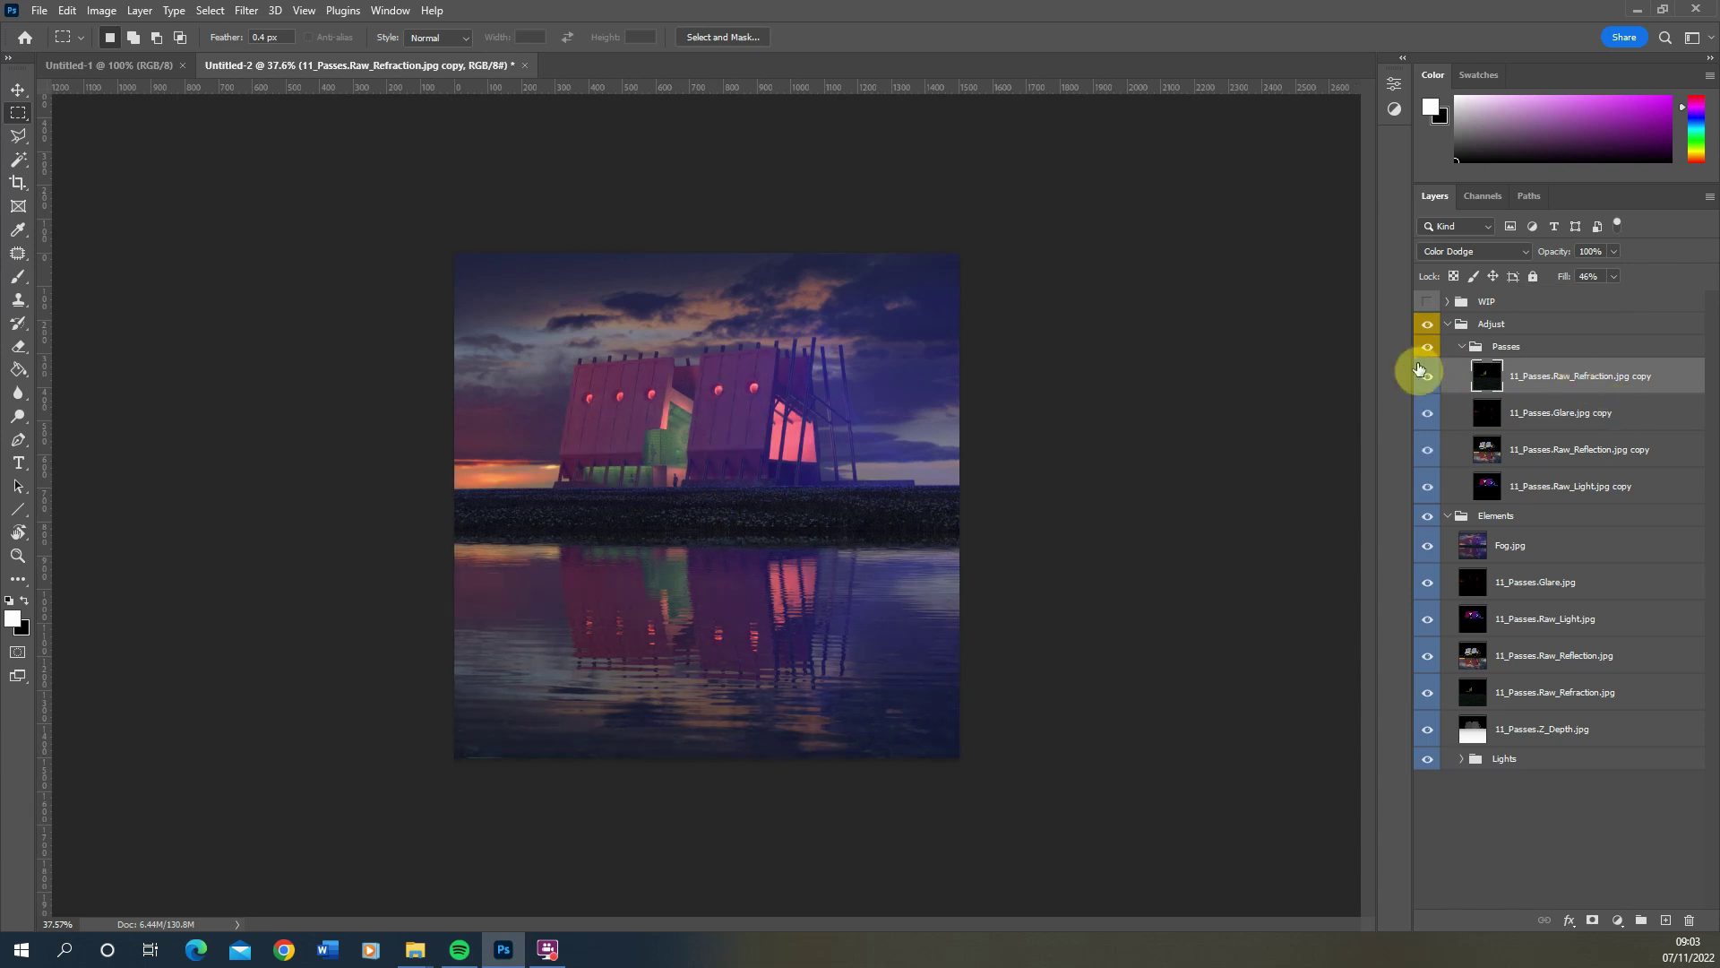
Collapse the Passes group and create a group named Concrete above it inside Adjust
{"action": "left_click", "coordinate": [1463, 347]}
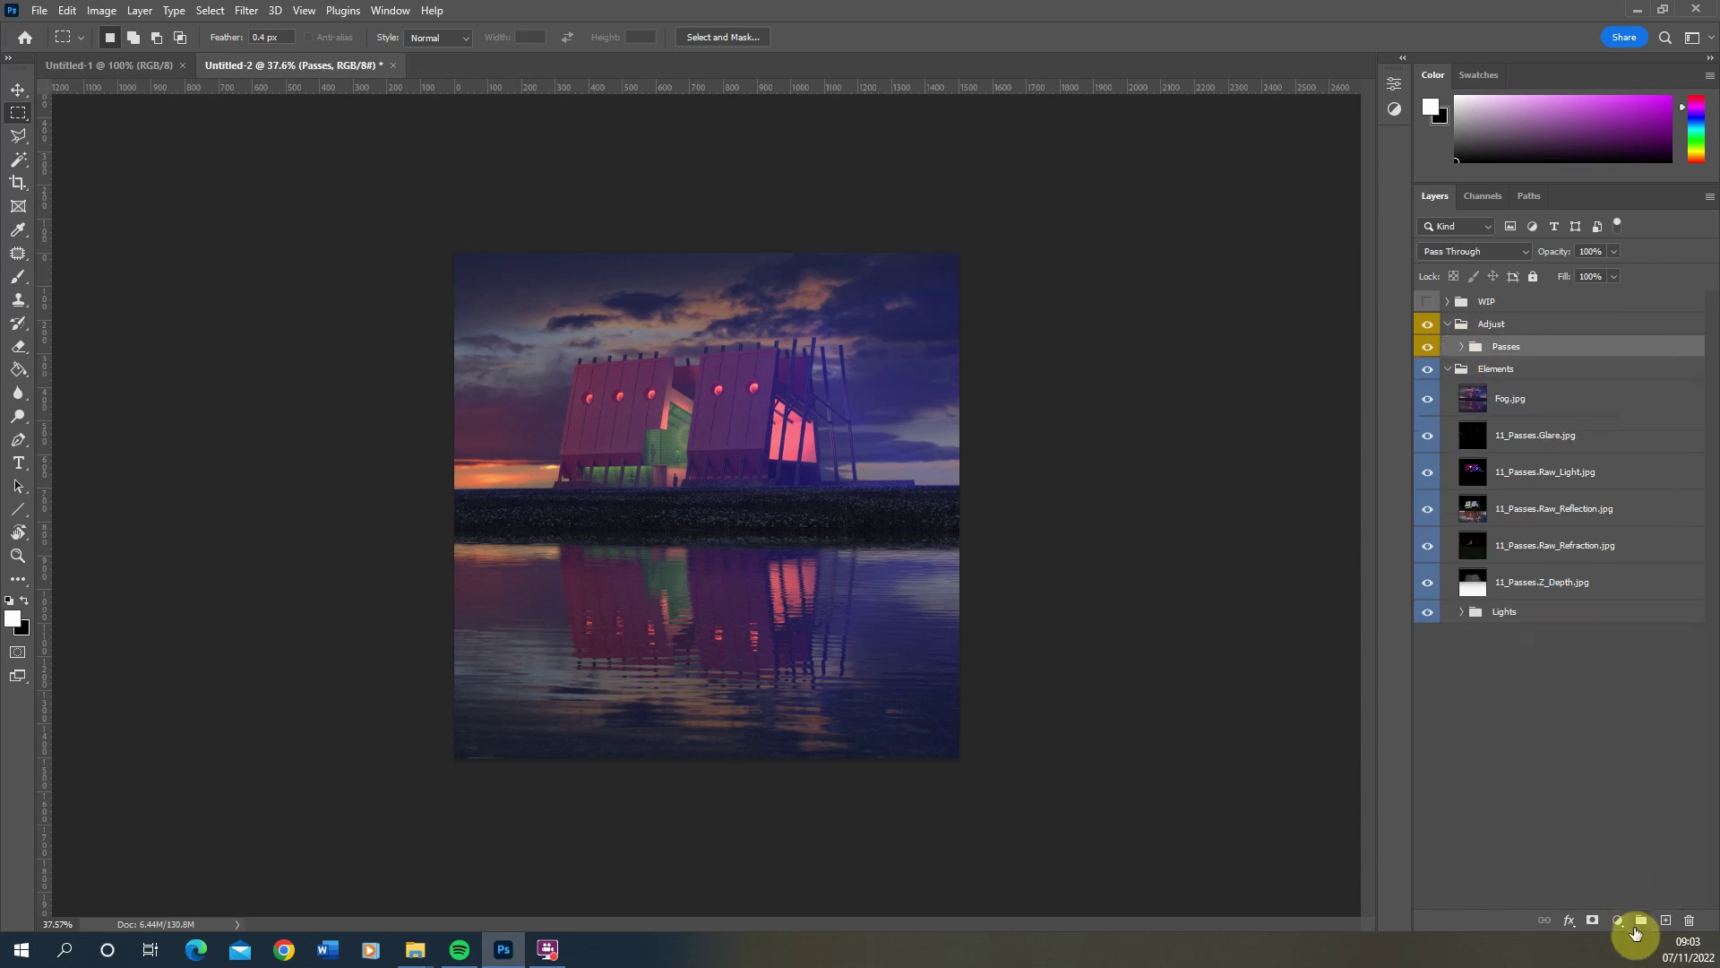
{"action": "left_click", "coordinate": [1639, 923]}
{"action": "double_click", "coordinate": [1510, 346]}
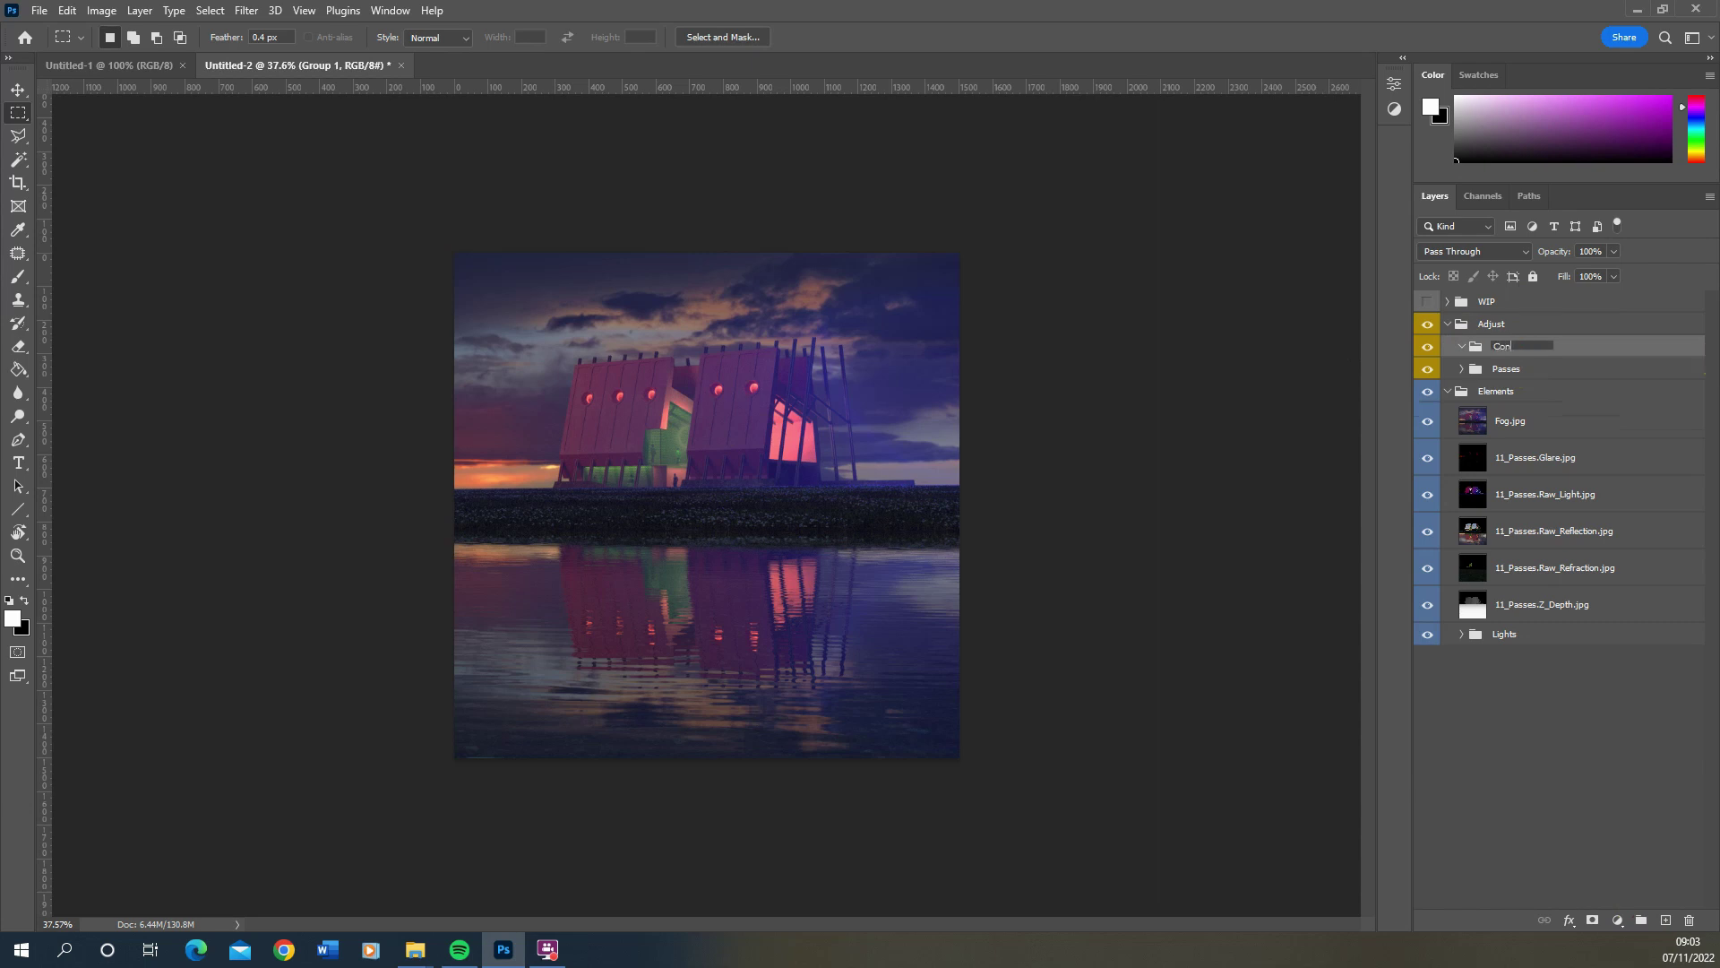
{"action": "type", "text": "Concrete"}
{"action": "key", "text": "Return"}
Show the WIP group and select the beige concrete area of the Material_Random_Color layer with the Magic Wand
{"action": "left_click", "coordinate": [1427, 301]}
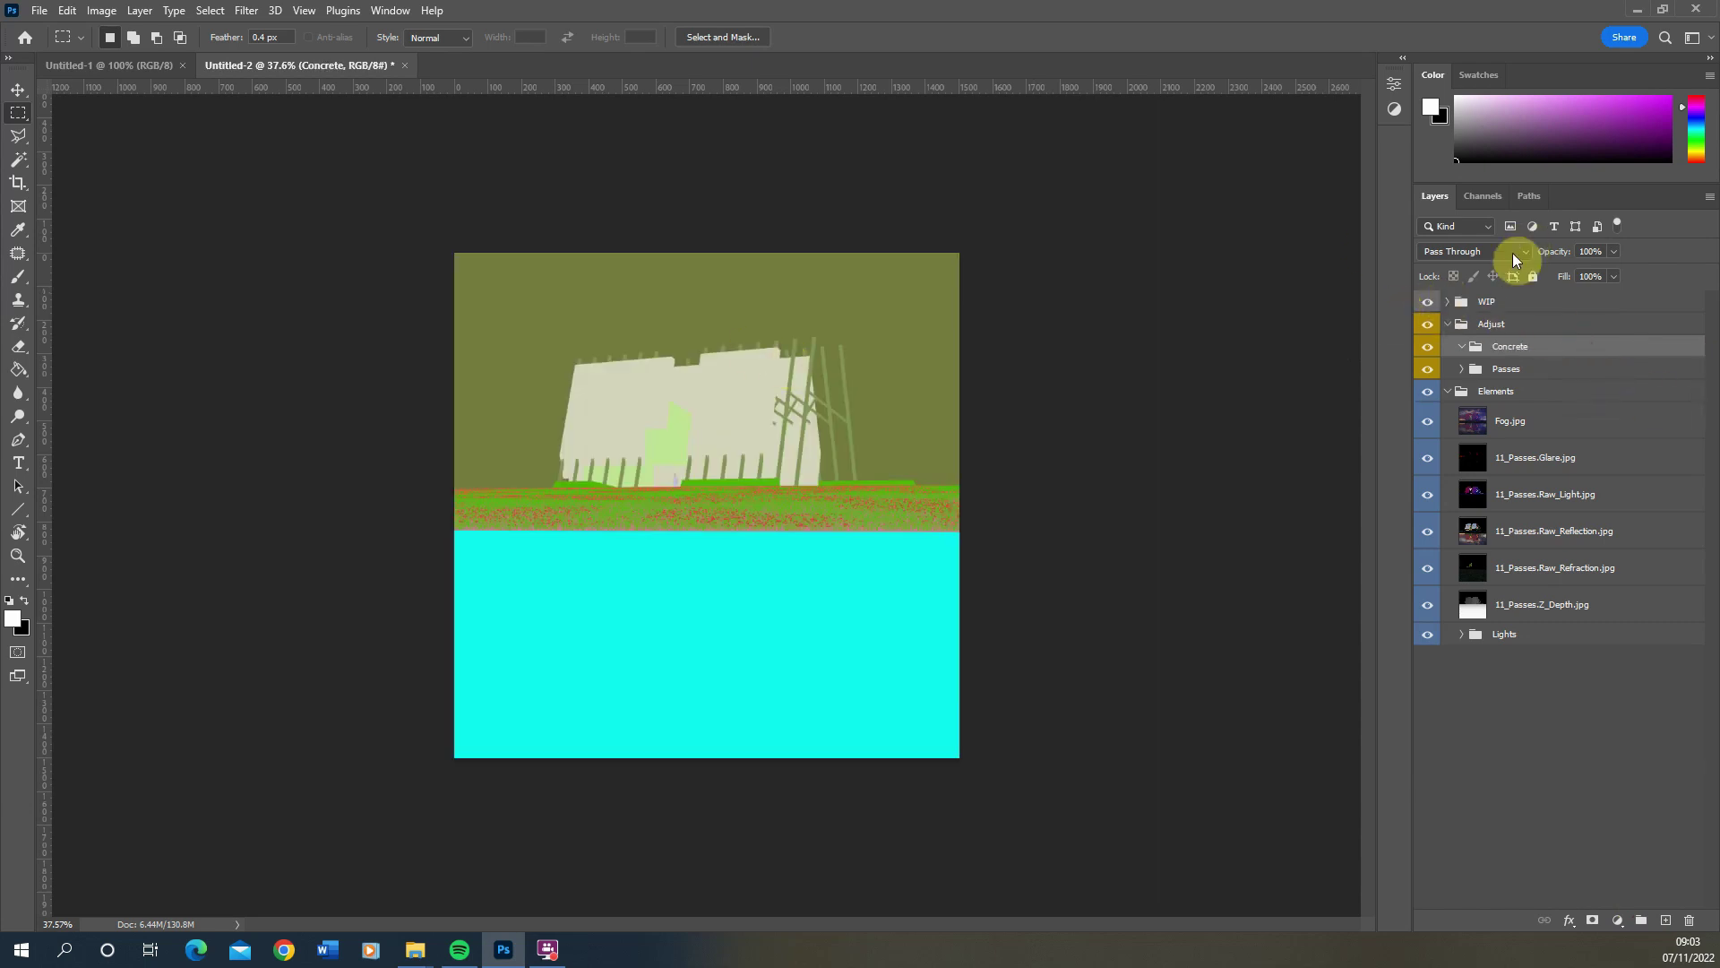
{"action": "left_click", "coordinate": [1447, 301]}
{"action": "left_click", "coordinate": [1603, 332]}
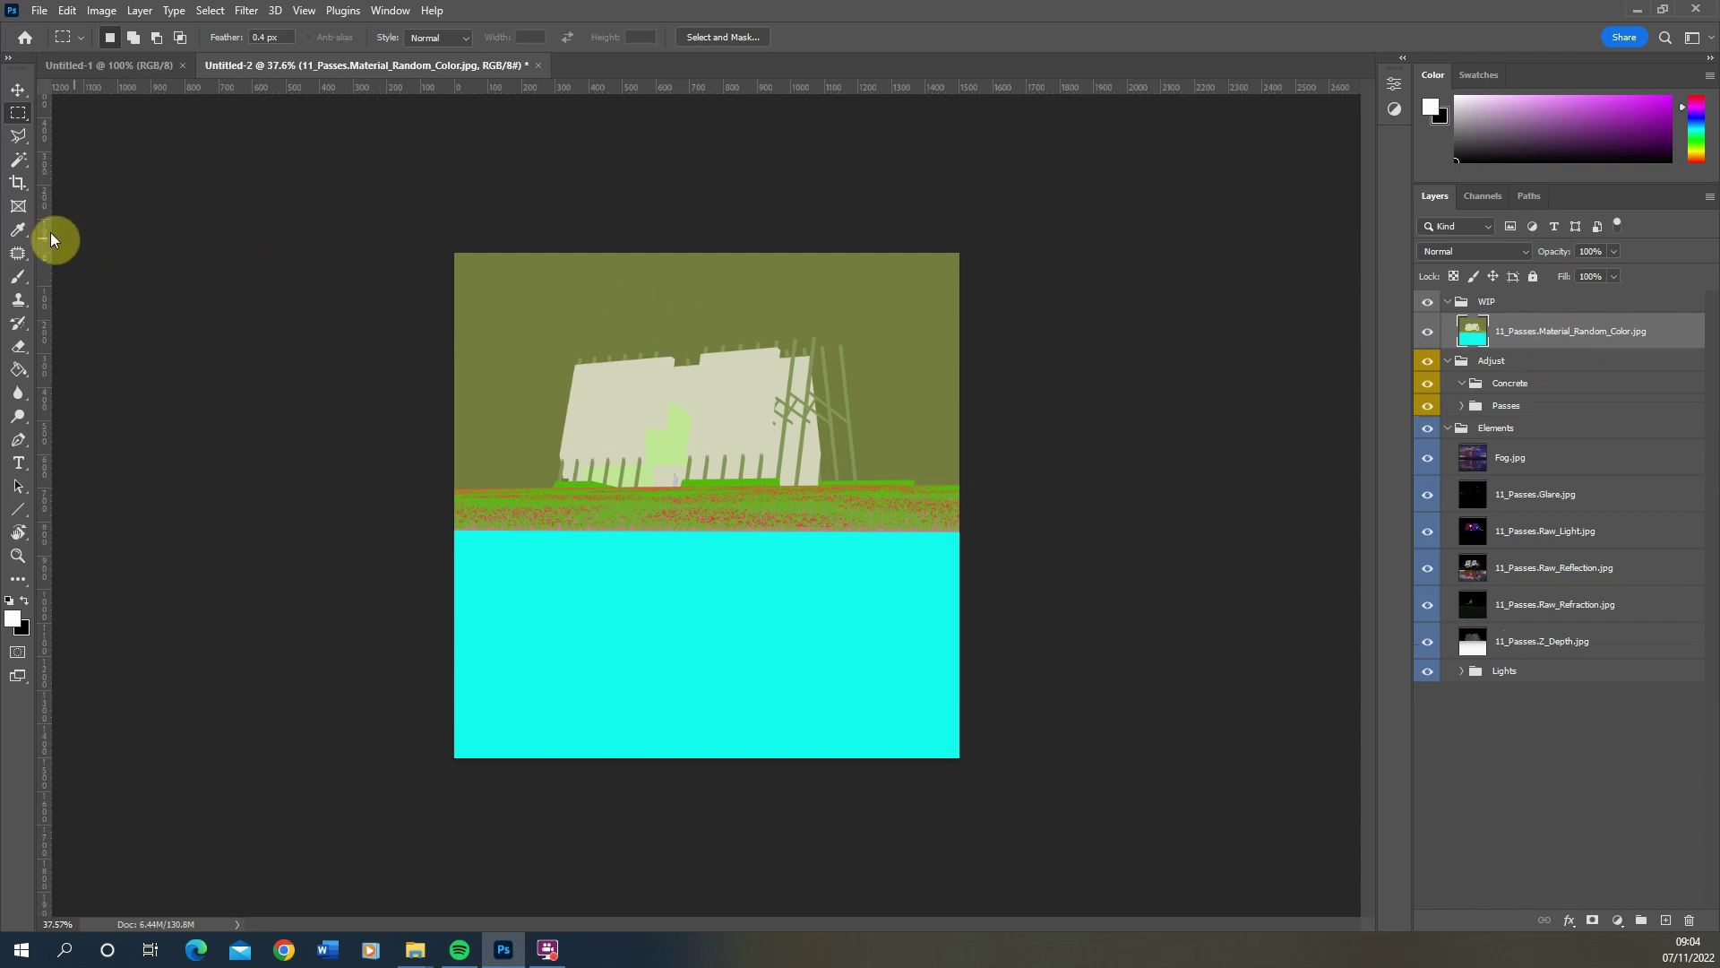
{"action": "left_click", "coordinate": [18, 159]}
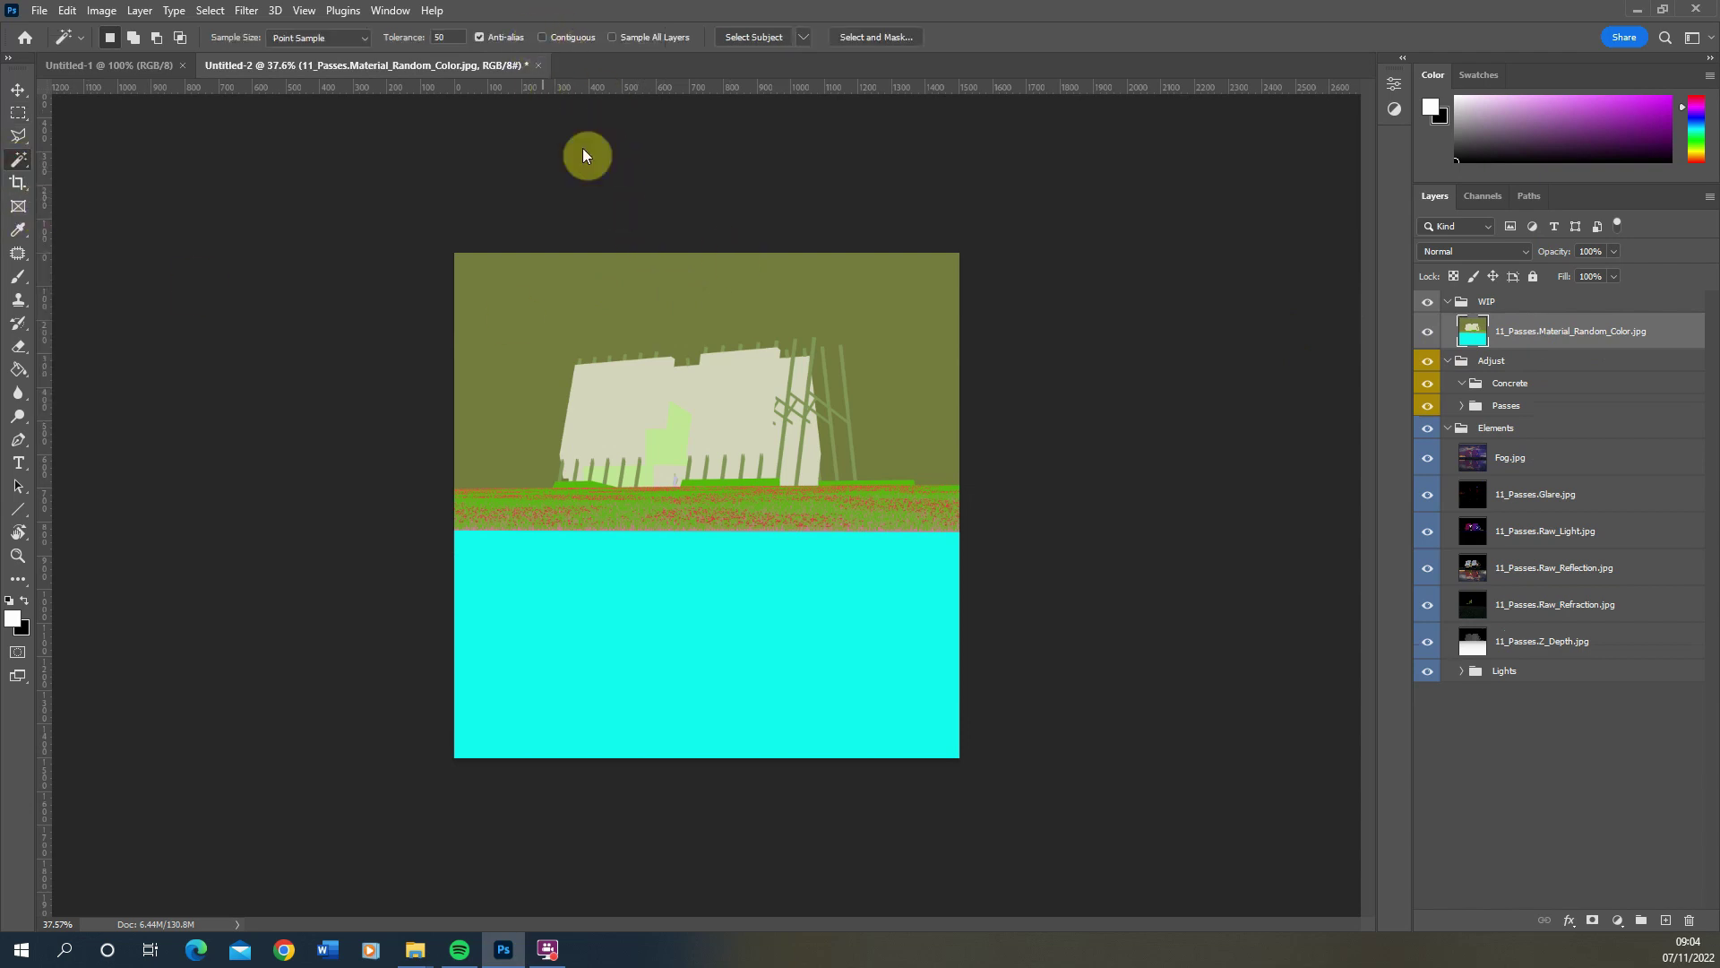
{"action": "scroll", "coordinate": [684, 426], "scroll_direction": "up", "scroll_amount": 3}
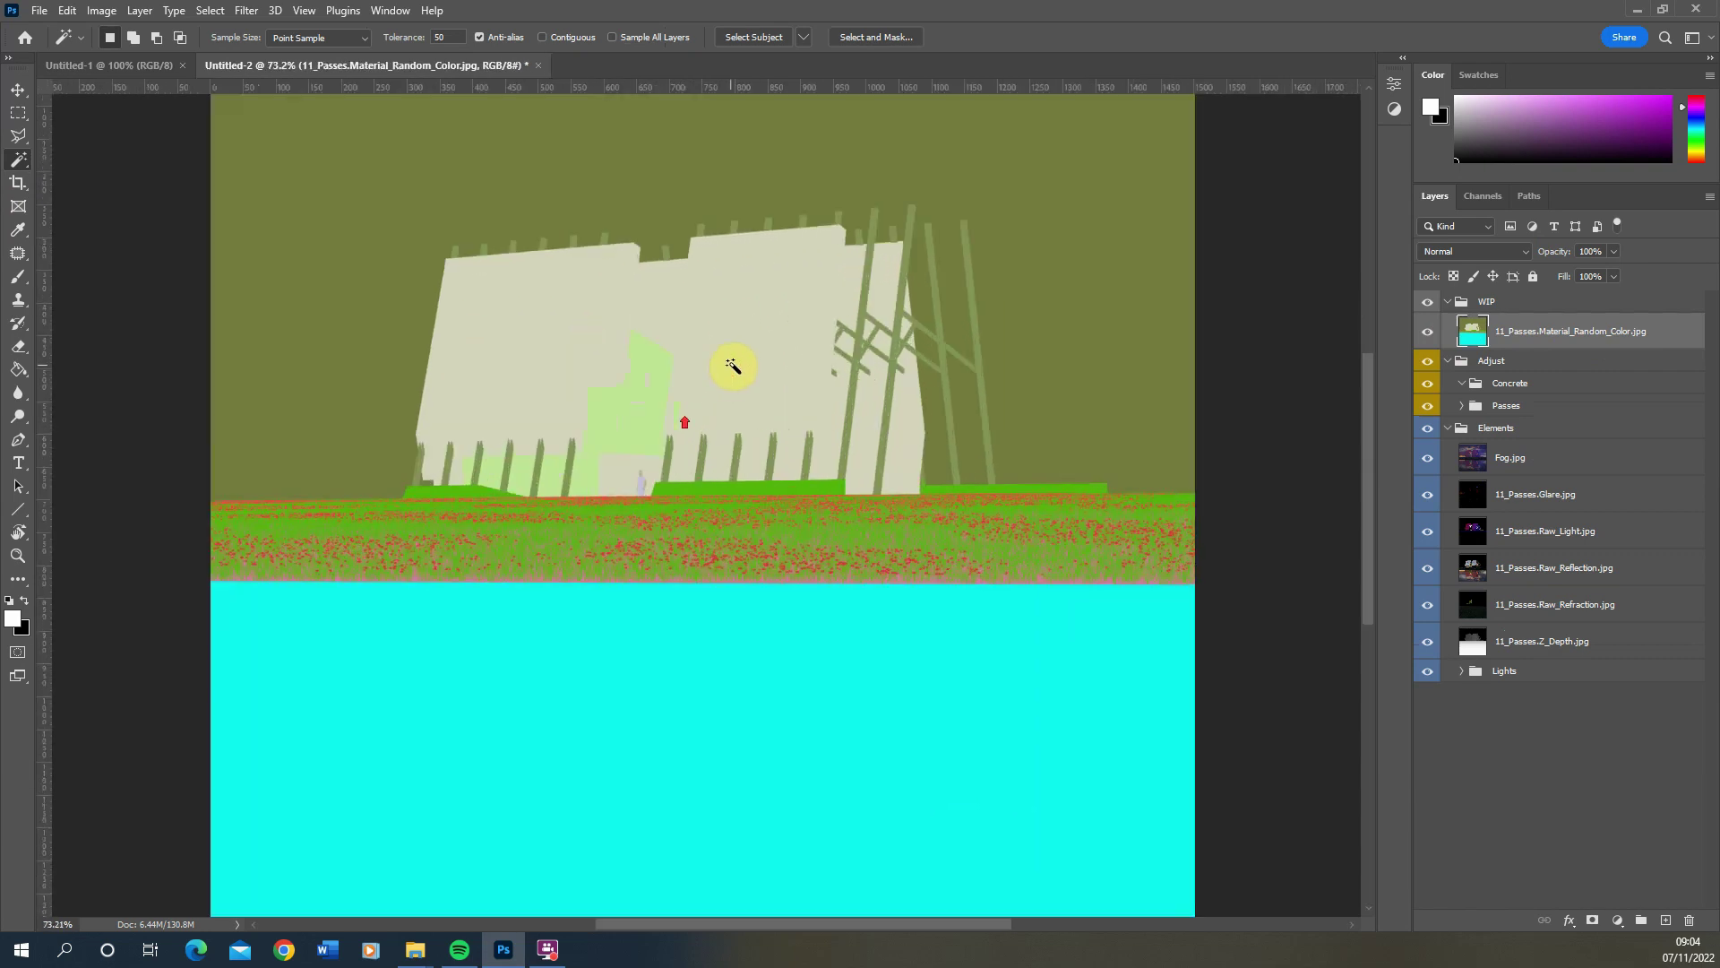
{"action": "left_click", "coordinate": [736, 294]}
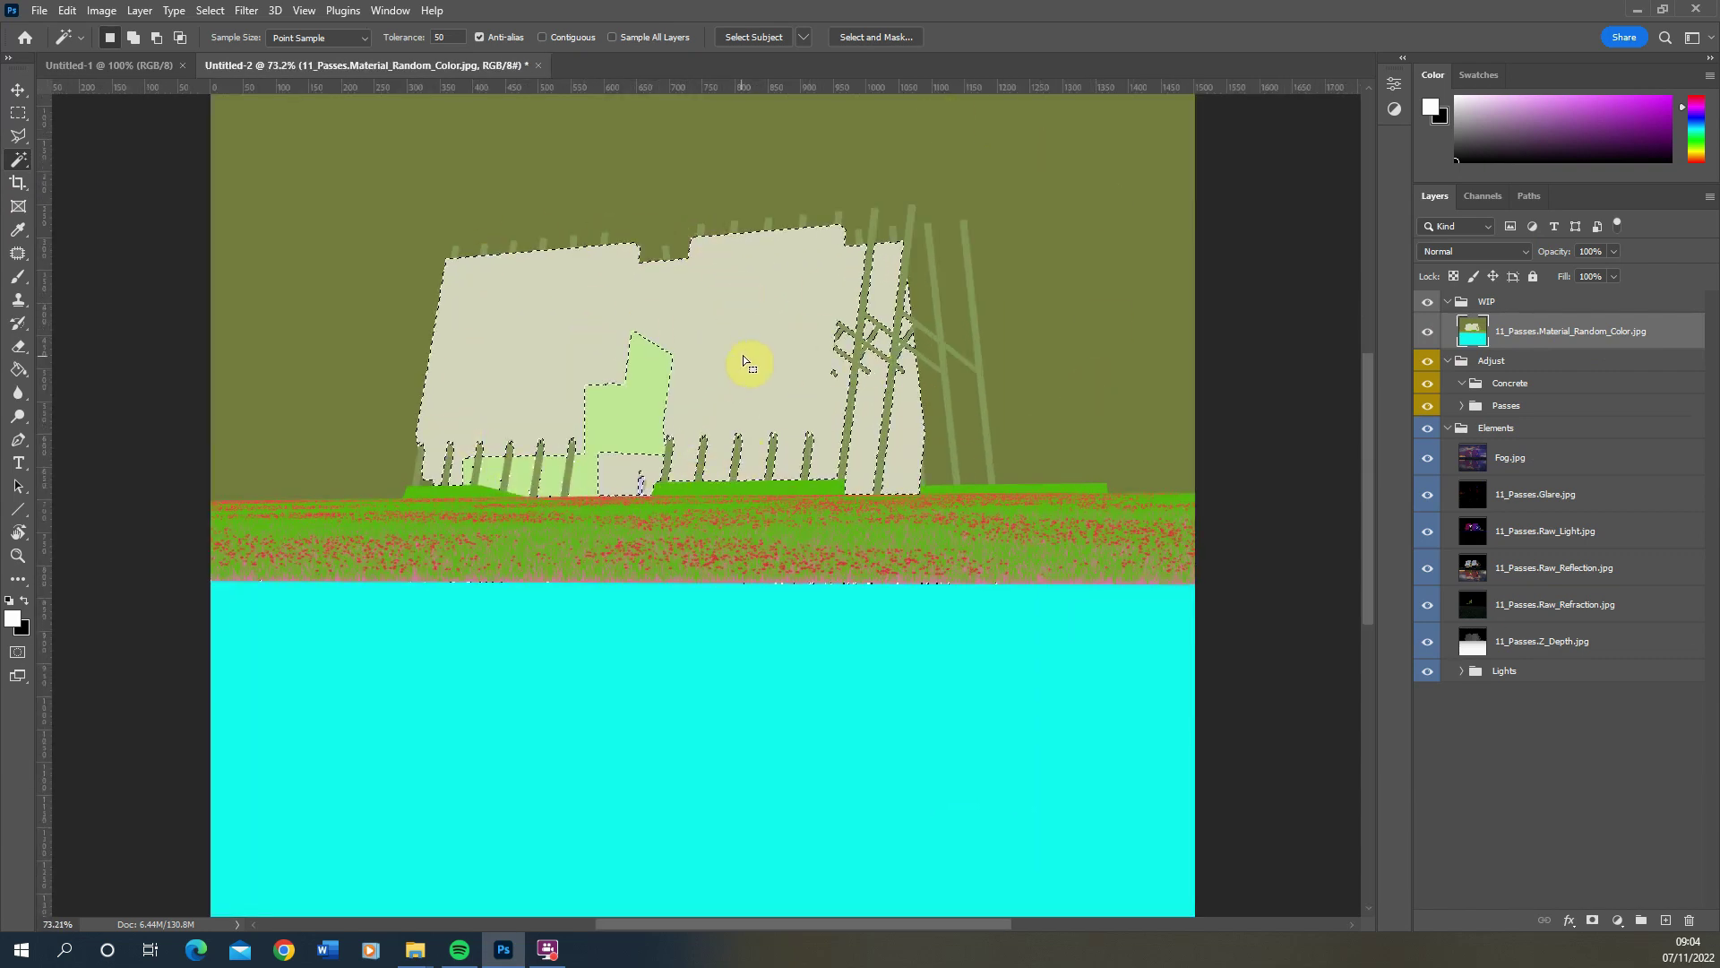
{"action": "scroll", "coordinate": [750, 363], "scroll_direction": "down", "scroll_amount": 2}
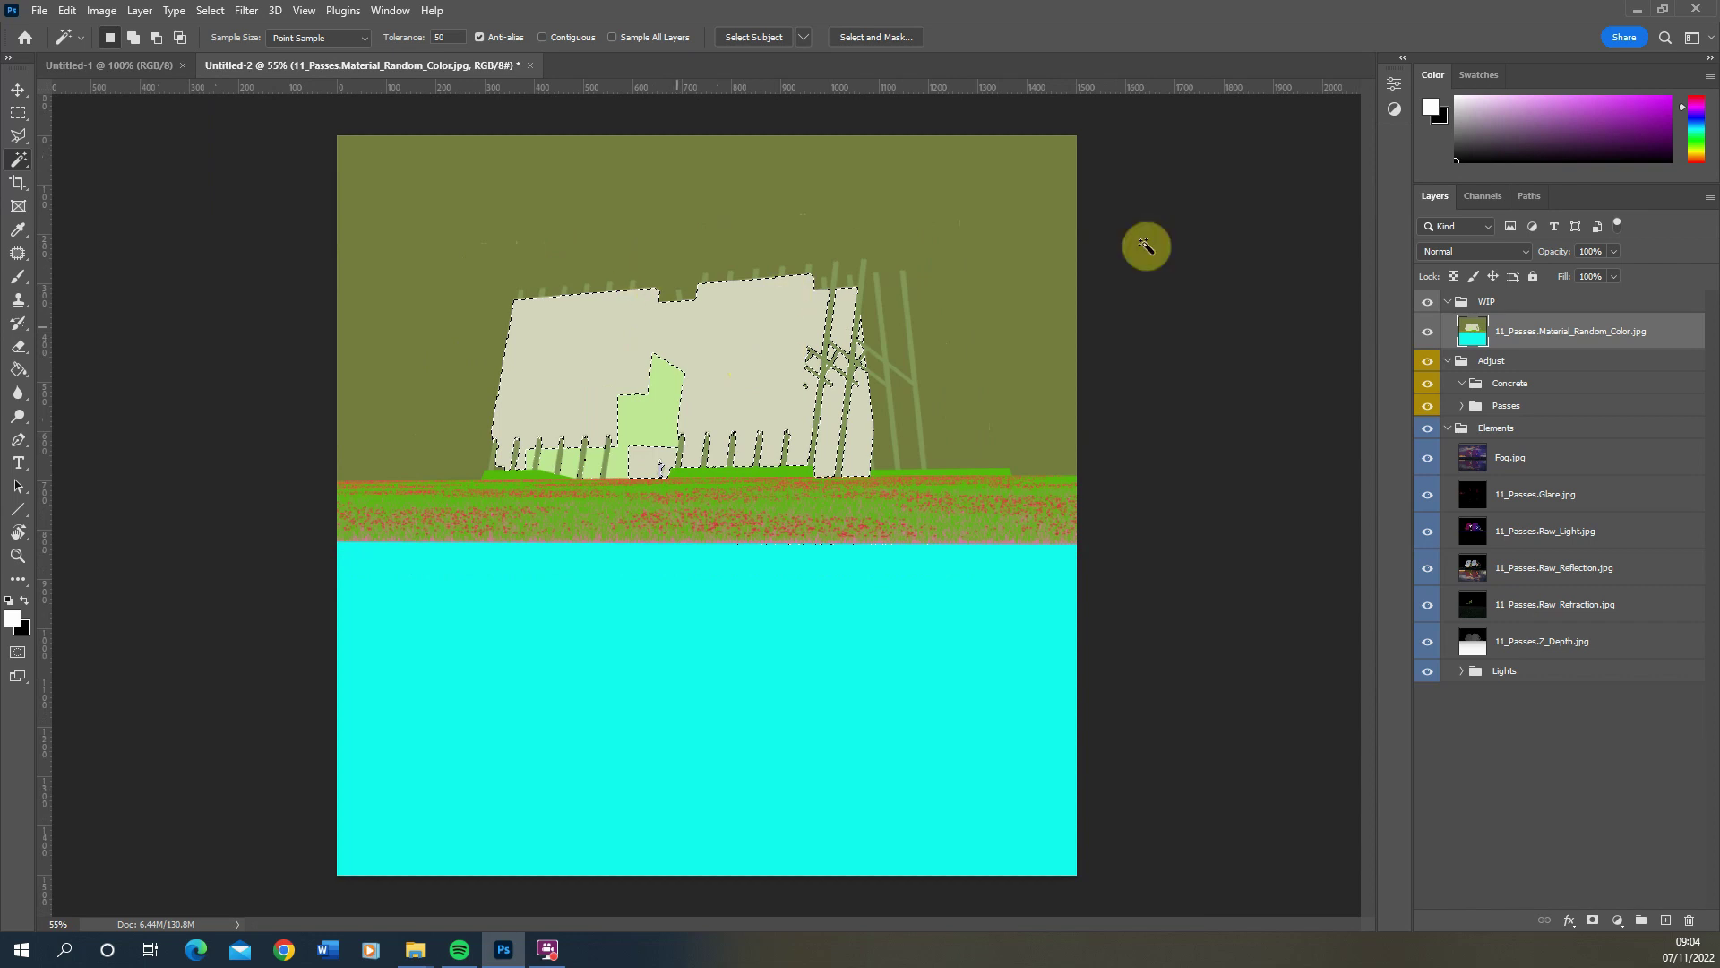
Hide the WIP group and add a layer mask to the Concrete group from the selection
{"action": "left_click", "coordinate": [1428, 302]}
{"action": "left_click", "coordinate": [1524, 391]}
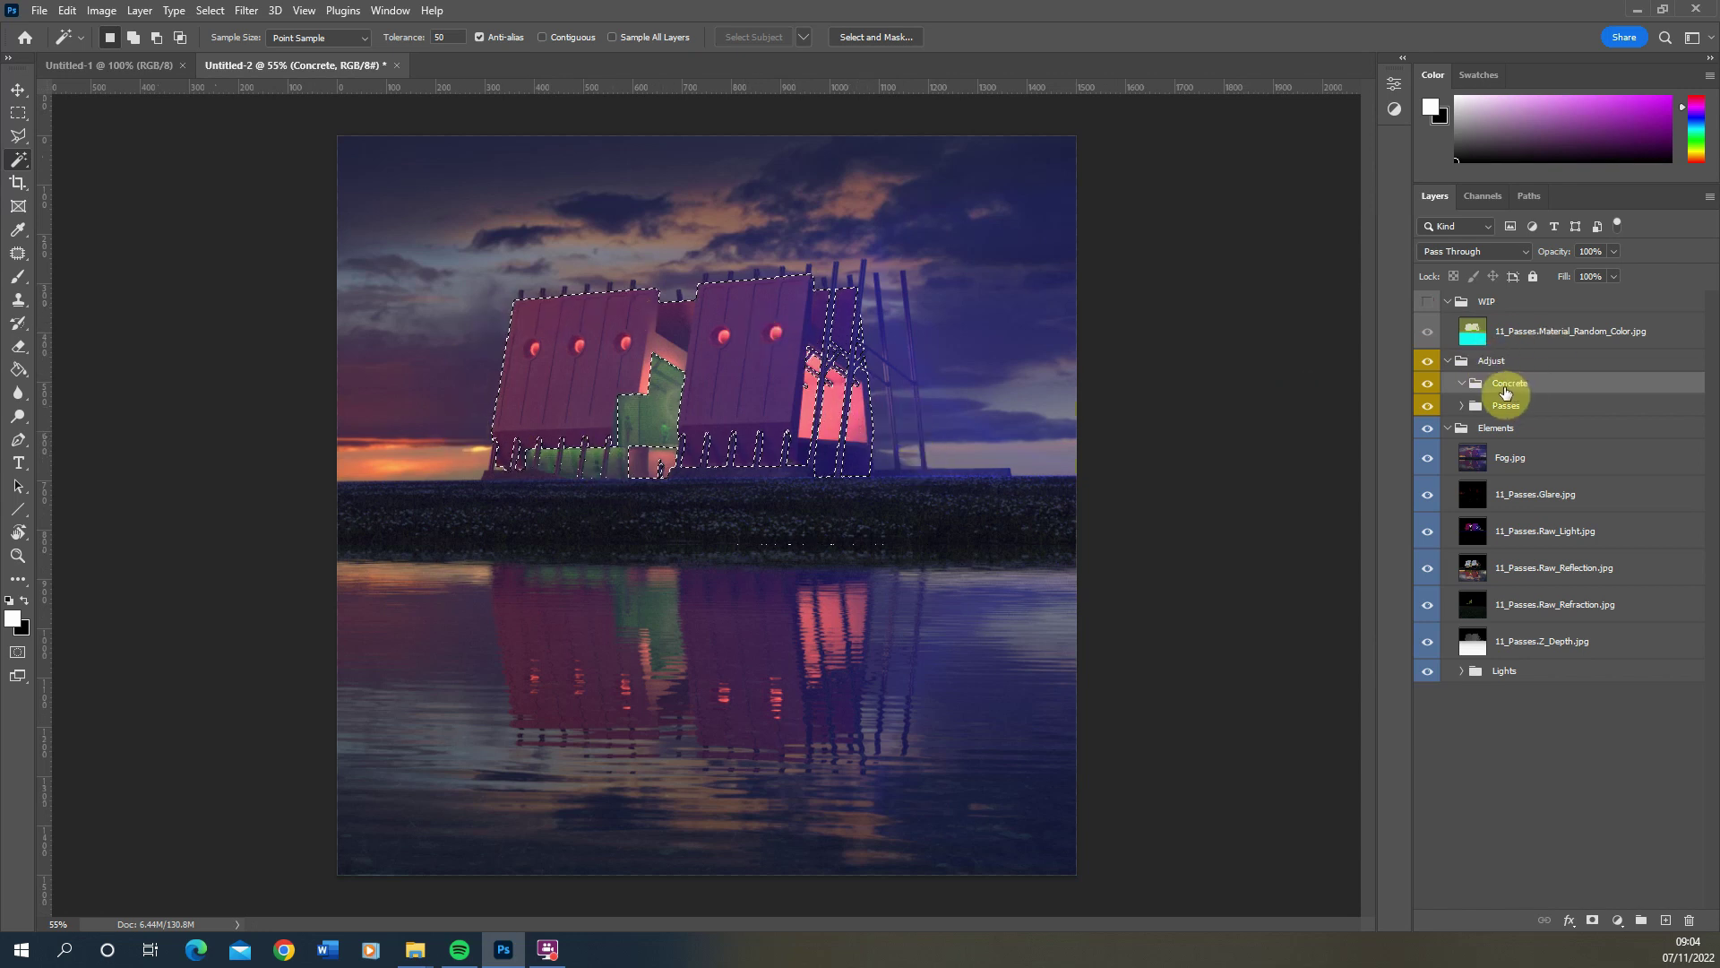
{"action": "left_click", "coordinate": [1594, 921]}
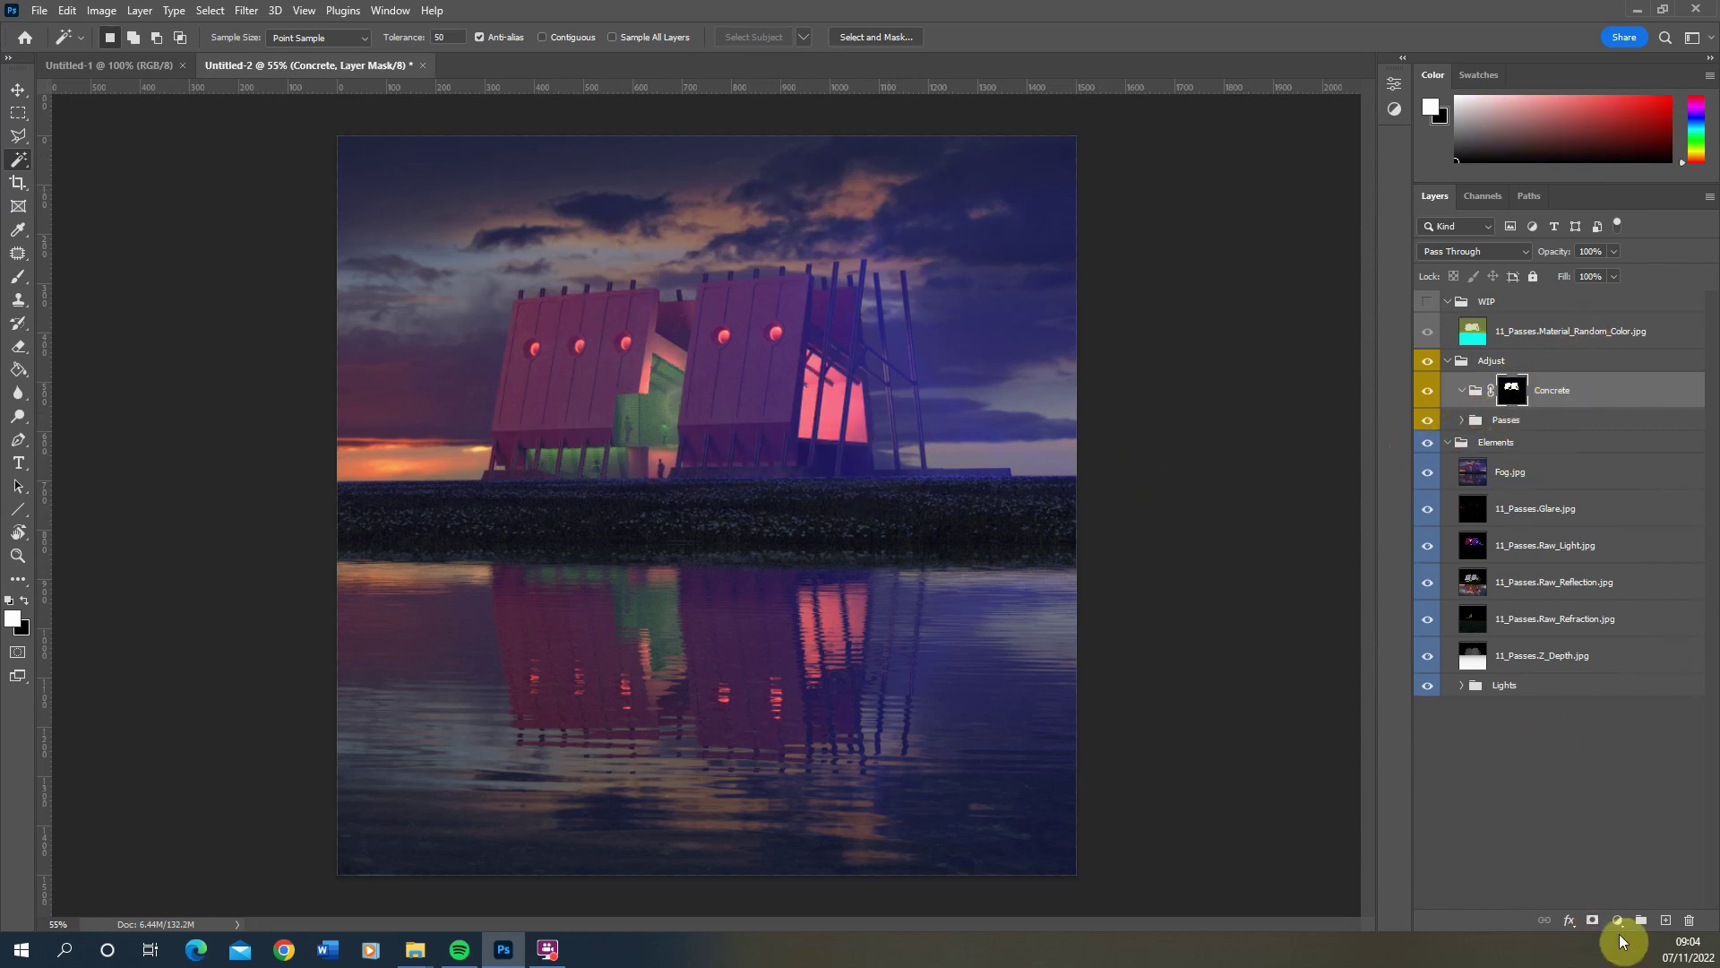
Copy the Raw_Reflection layer into the Concrete group, with its blend mode set to Screen and fill at 7%
{"action": "left_click", "coordinate": [1558, 586]}
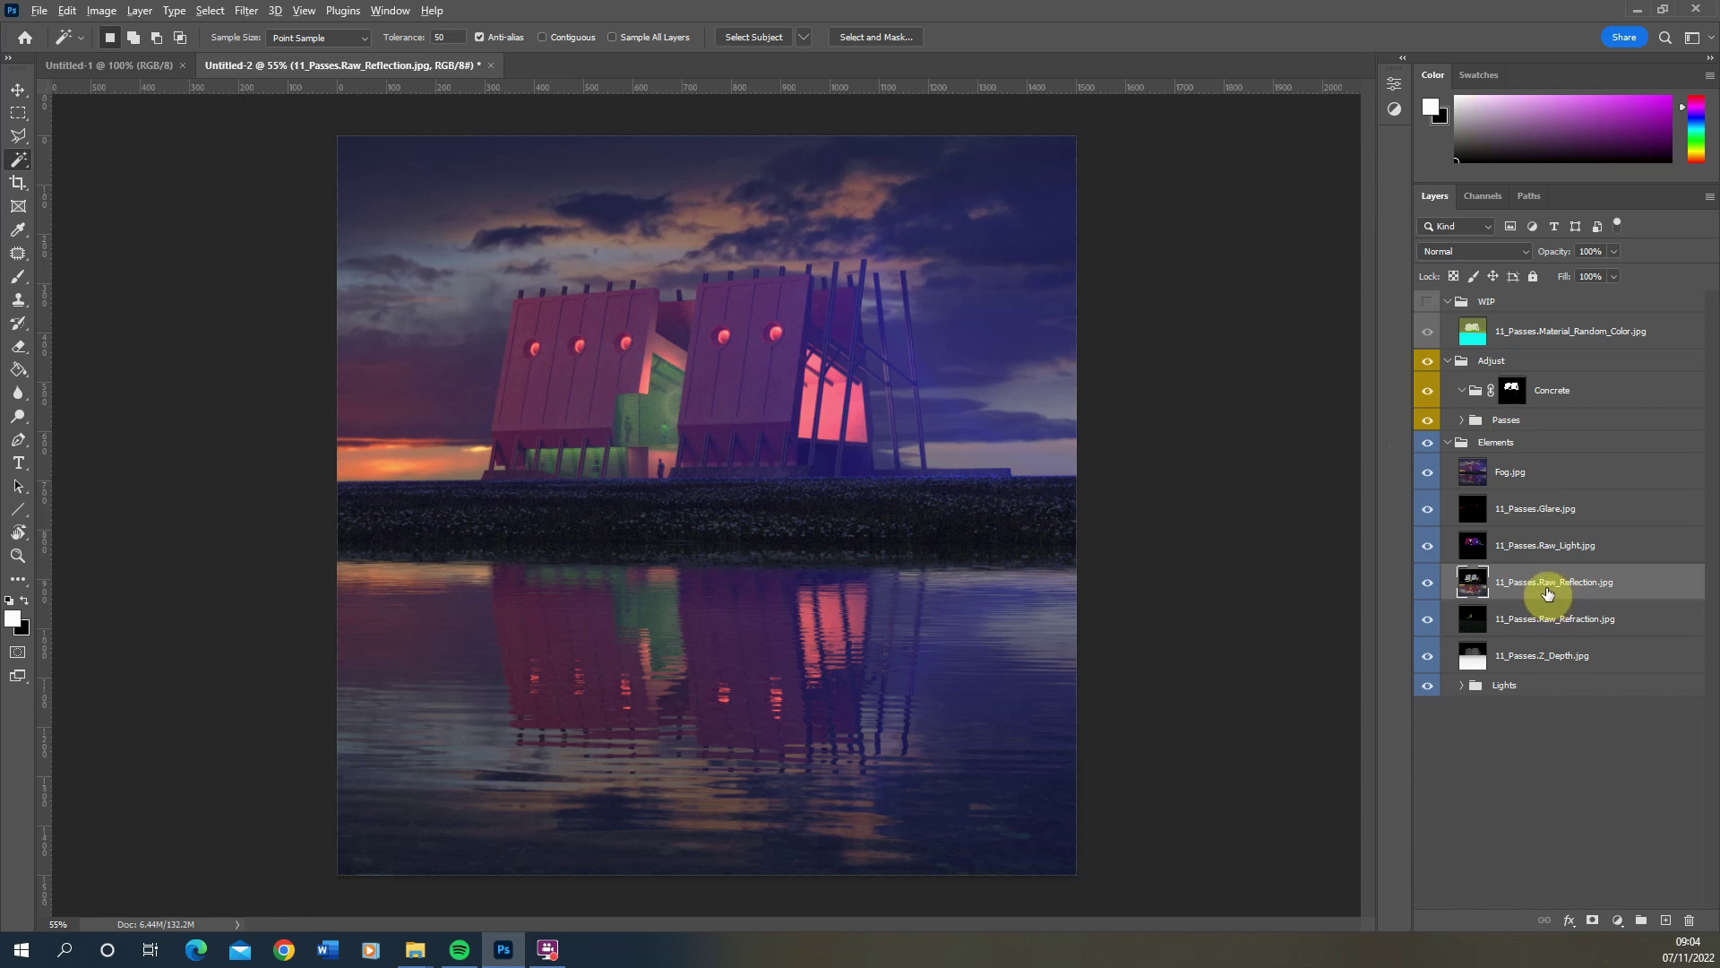
{"action": "left_click_drag", "start_coordinate": [1548, 593], "coordinate": [1555, 394]}
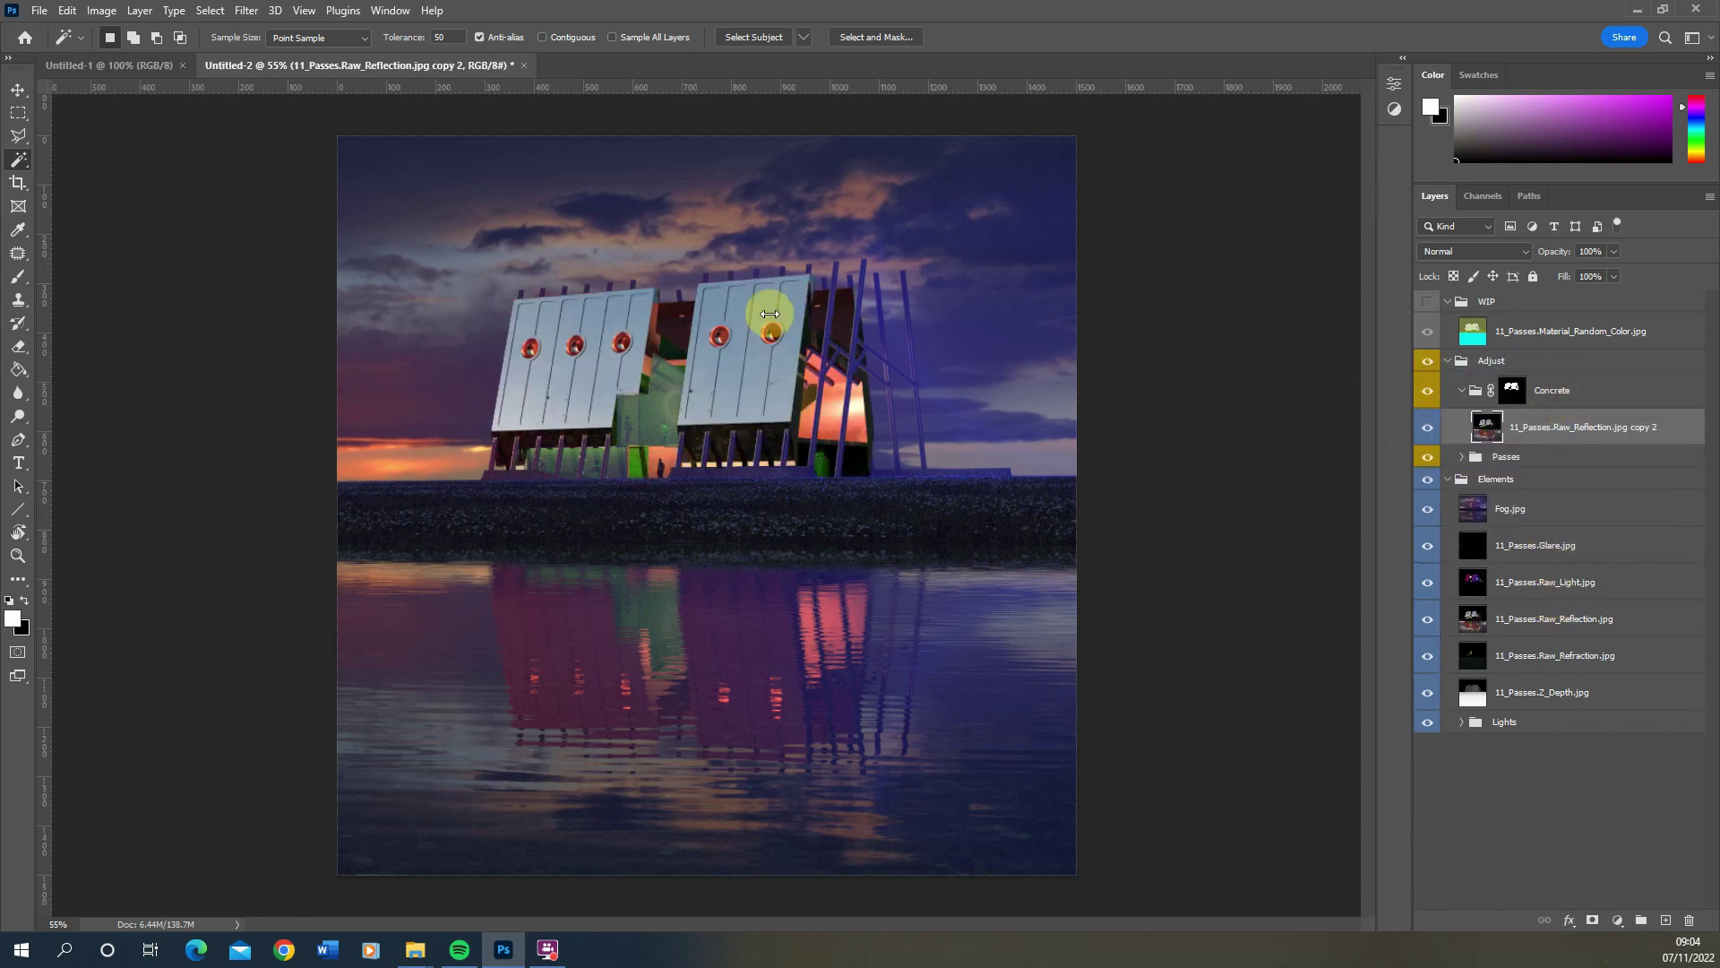
{"action": "left_click", "coordinate": [1466, 250]}
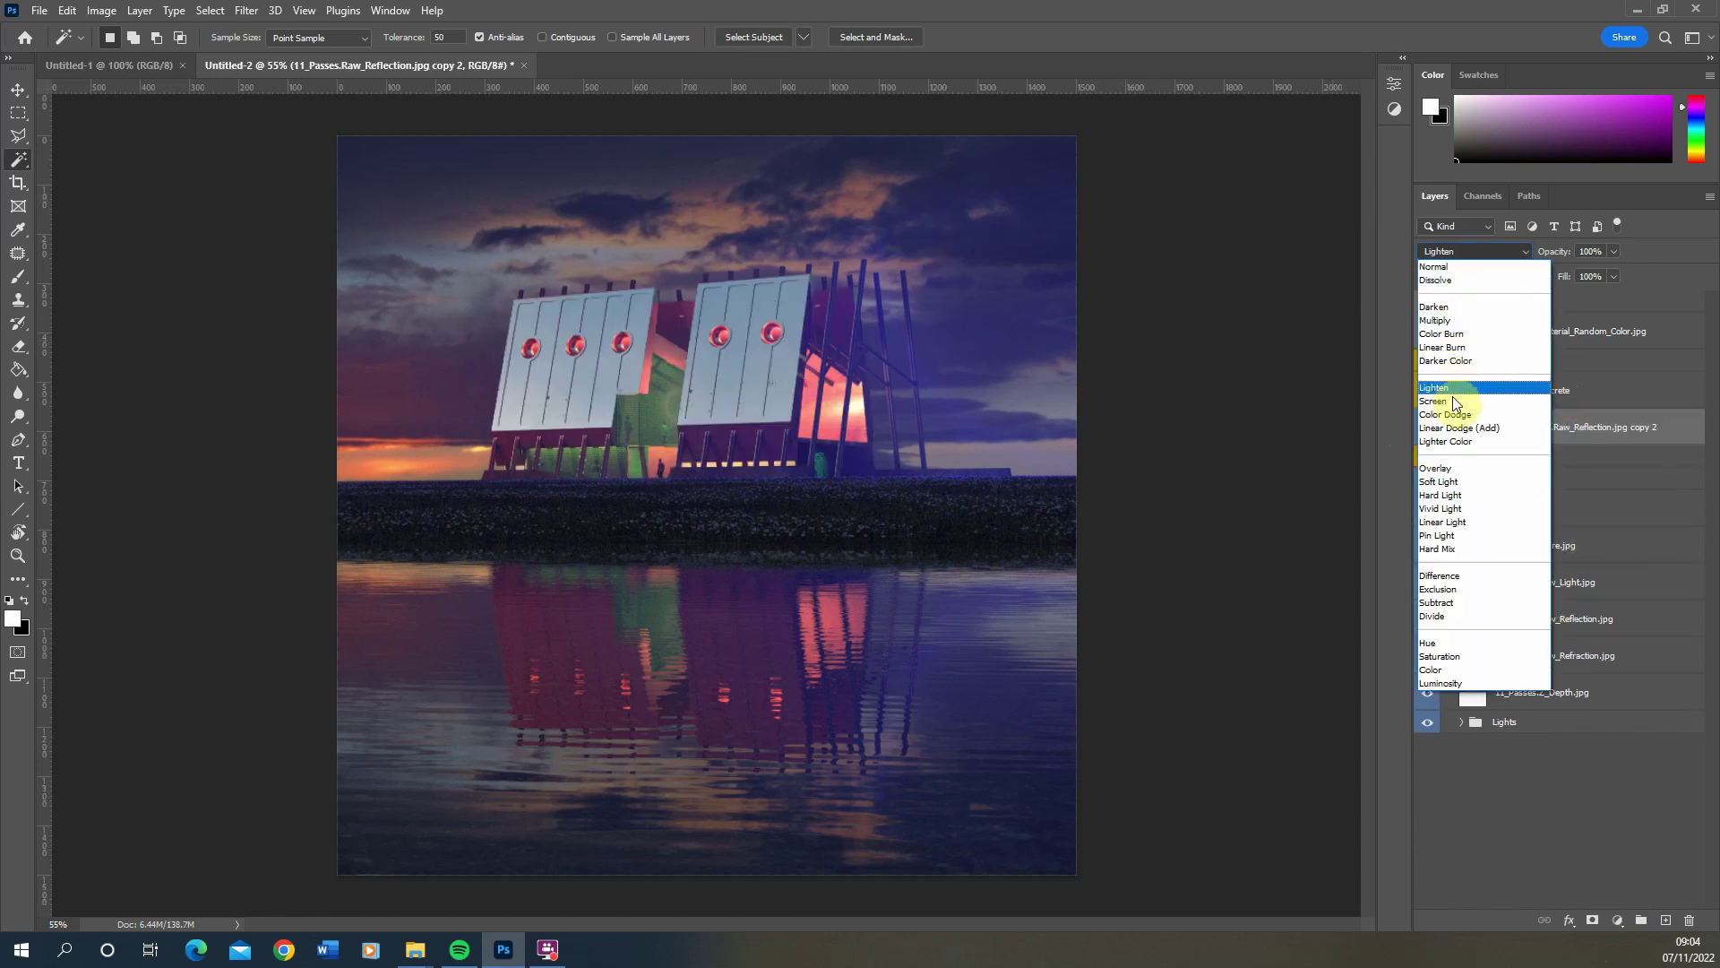
{"action": "left_click", "coordinate": [1455, 402]}
{"action": "left_click_drag", "start_coordinate": [1594, 294], "coordinate": [1535, 297]}
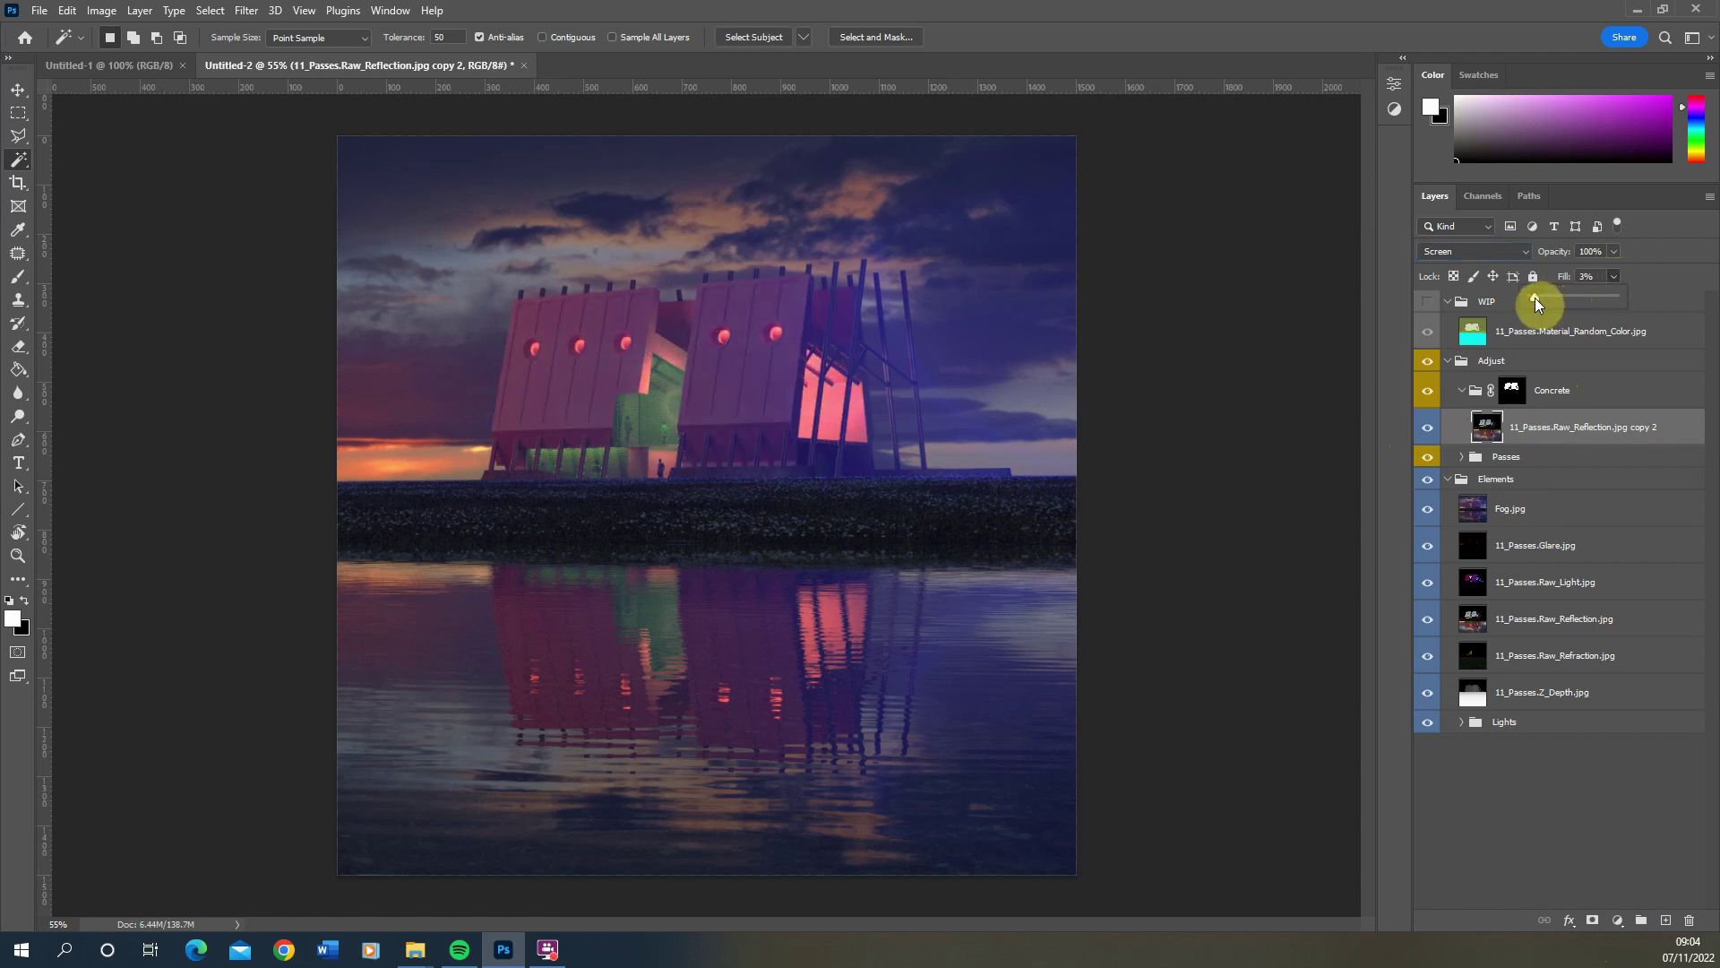
{"action": "left_click_drag", "start_coordinate": [1548, 295], "coordinate": [1543, 294]}
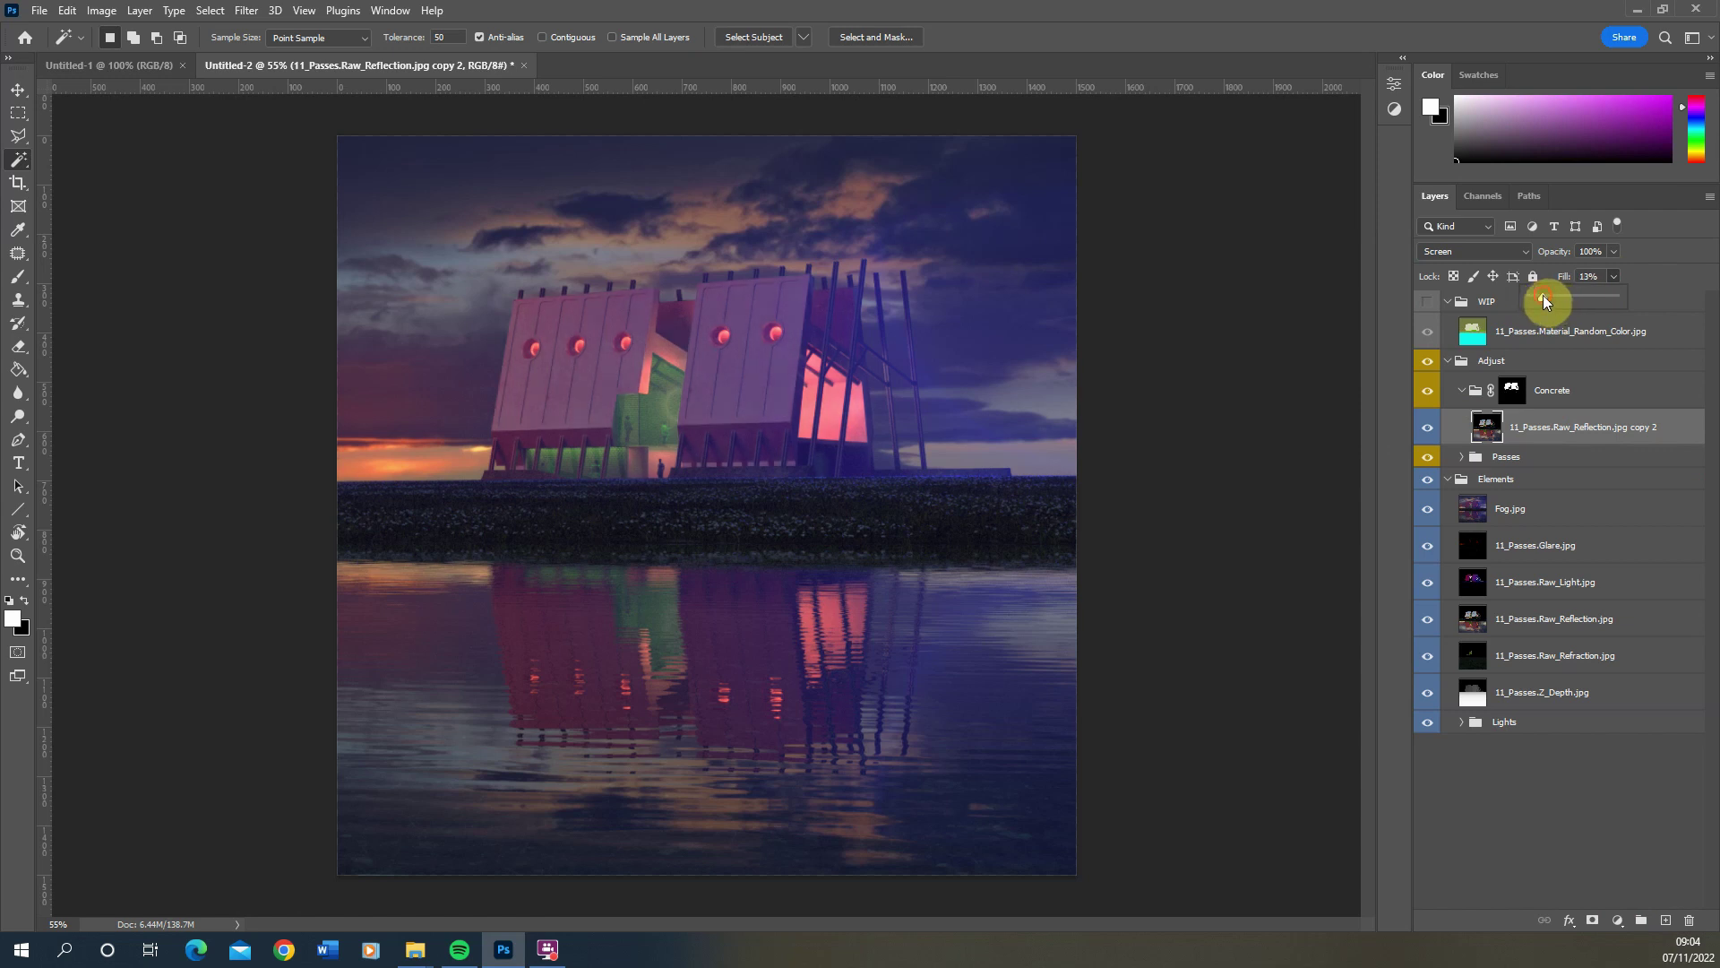
Add a Levels adjustment inside the Concrete group with the shadow input at 15 and the highlight input at 236
{"action": "left_click", "coordinate": [1619, 920]}
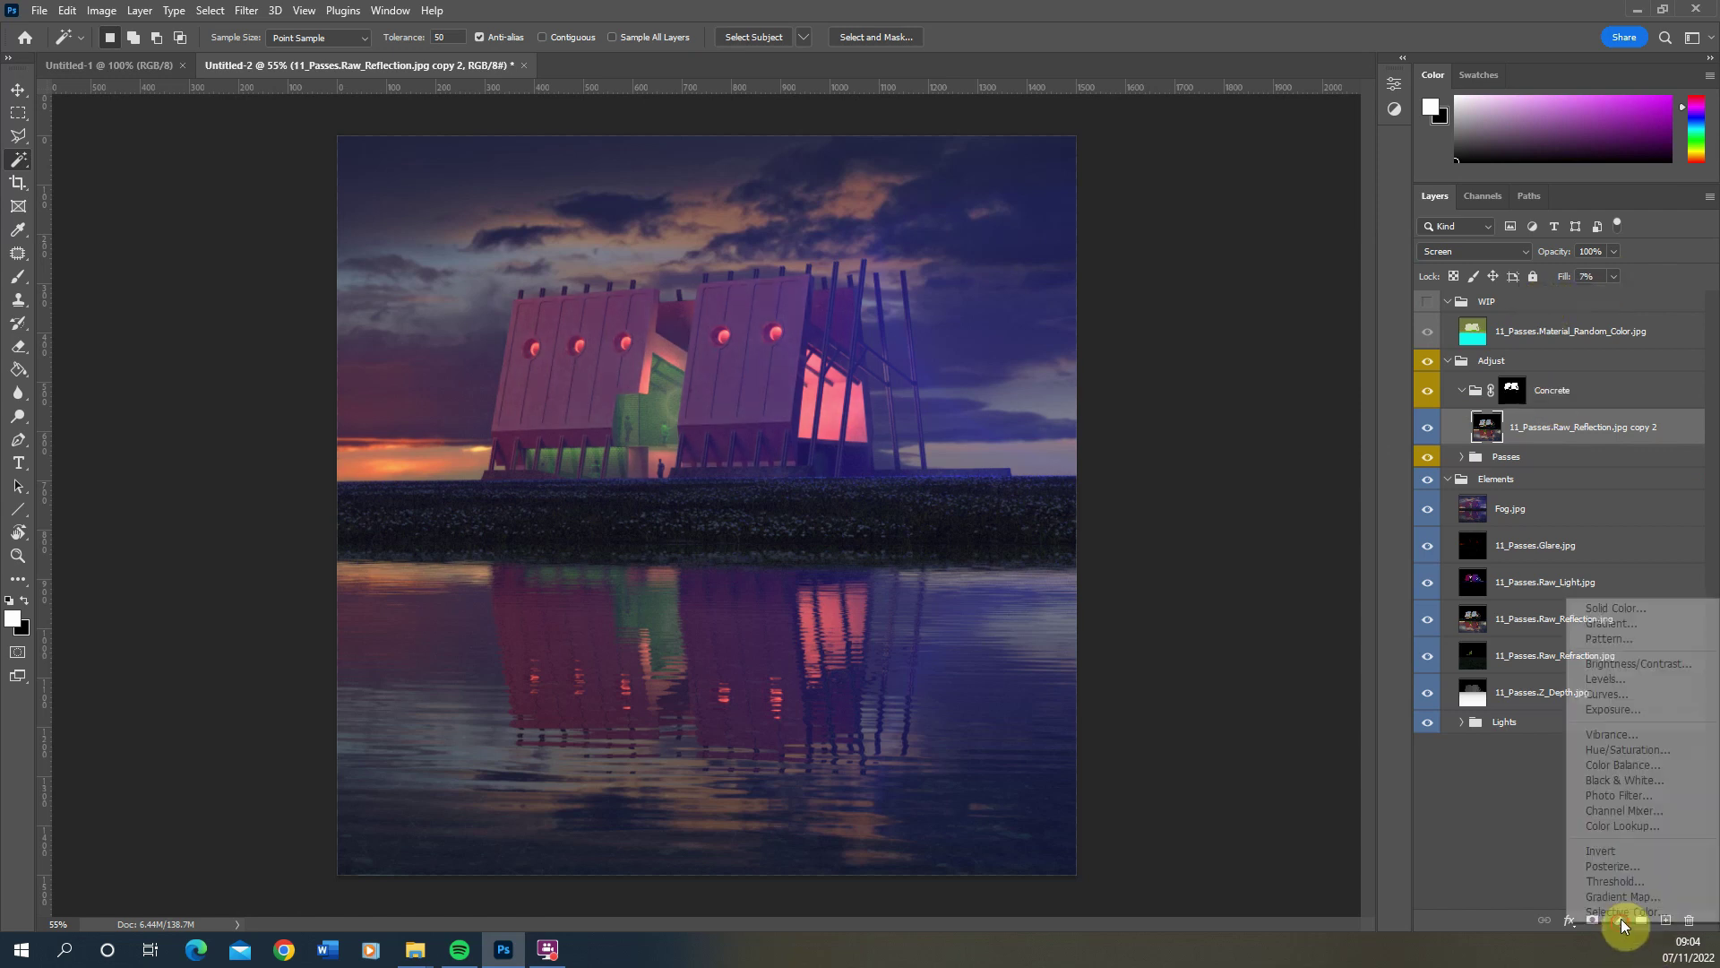
{"action": "left_click", "coordinate": [1609, 695]}
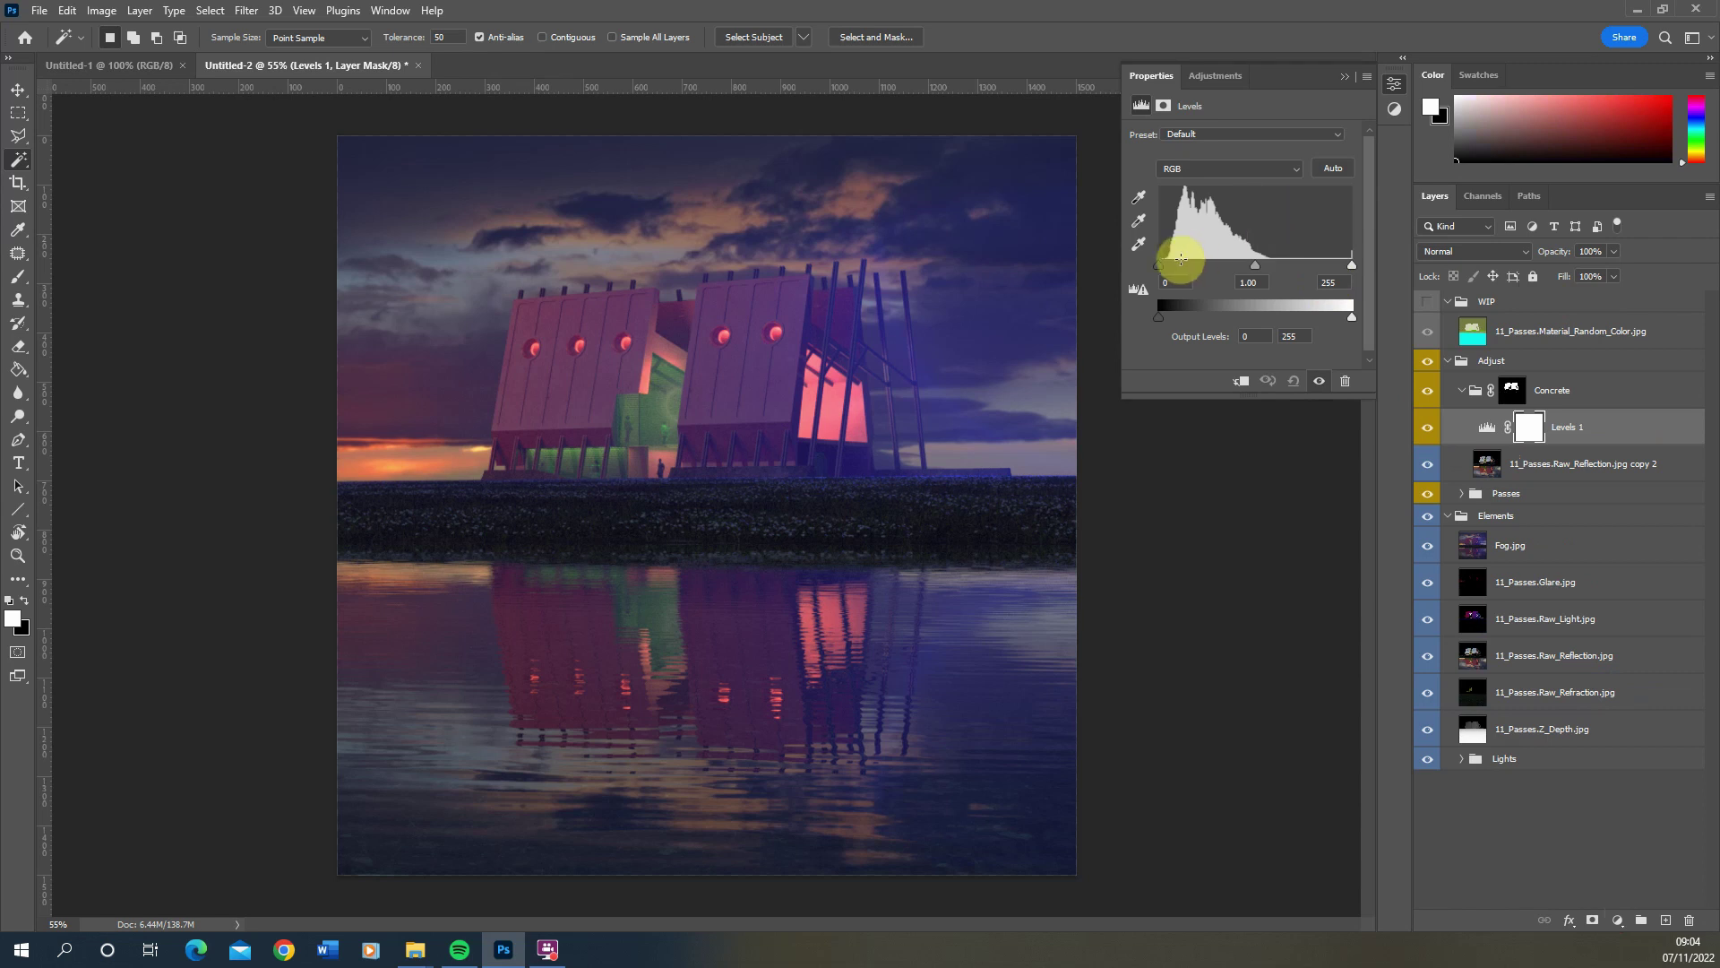
{"action": "left_click_drag", "start_coordinate": [1162, 268], "coordinate": [1164, 268]}
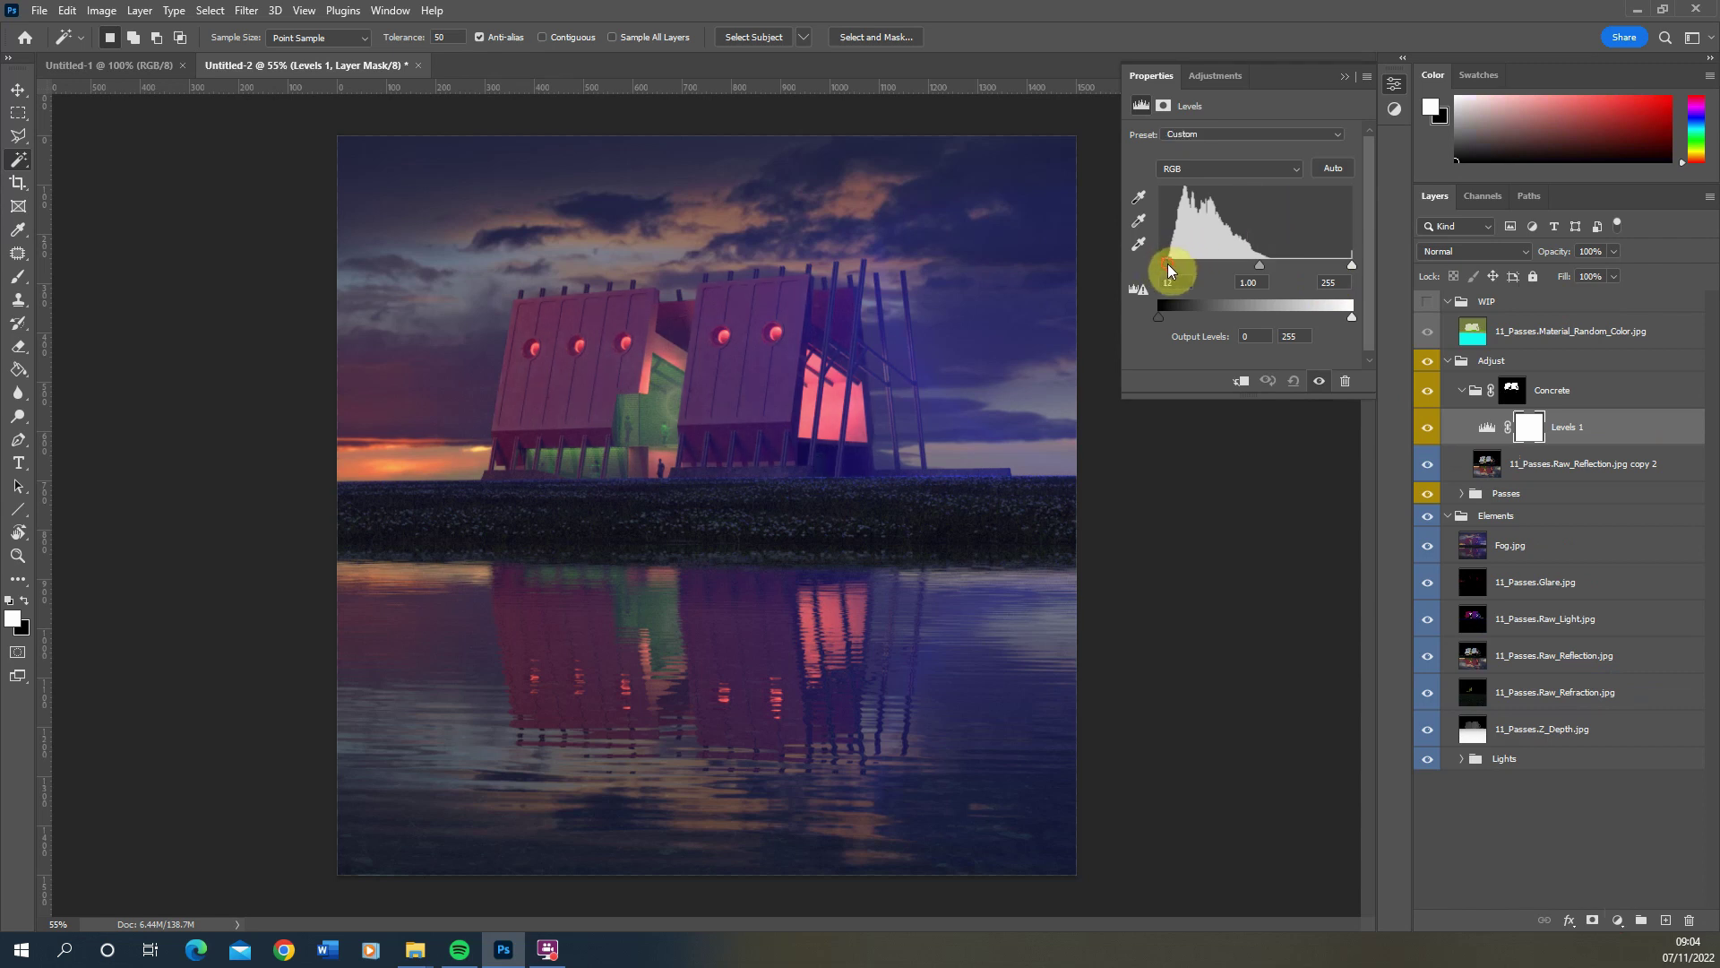
{"action": "left_click_drag", "start_coordinate": [1357, 272], "coordinate": [1337, 270]}
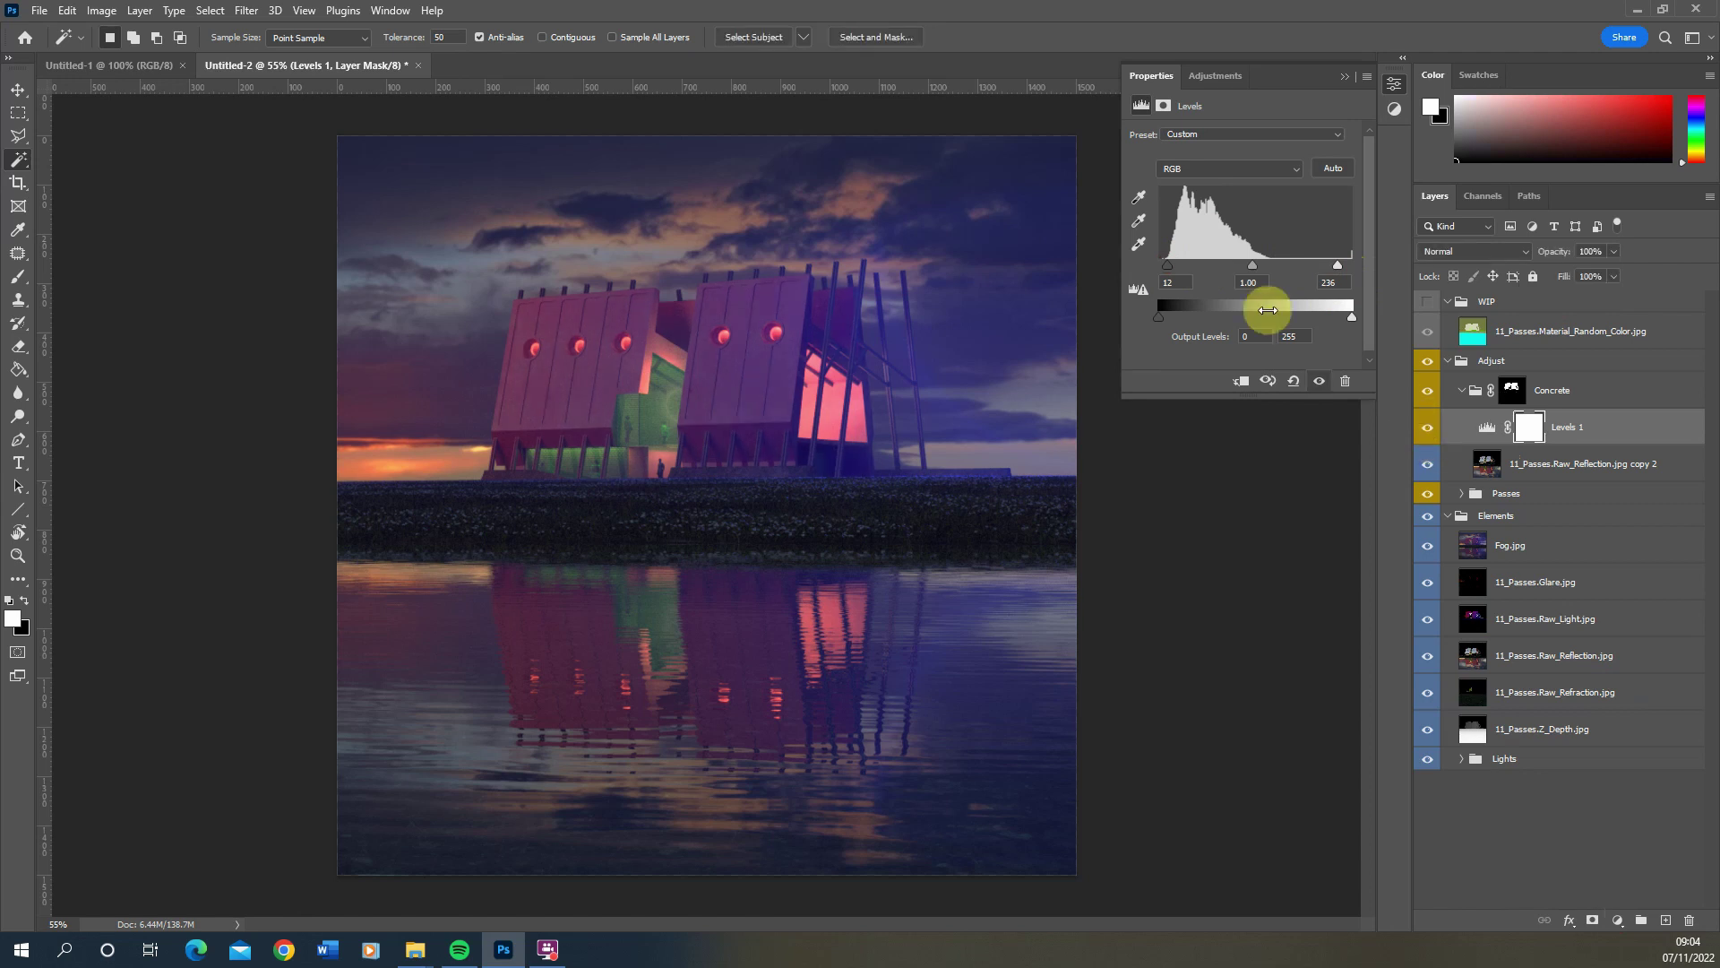
{"action": "left_click_drag", "start_coordinate": [1169, 263], "coordinate": [1170, 264]}
{"action": "scroll", "coordinate": [588, 387], "scroll_direction": "down", "scroll_amount": 4}
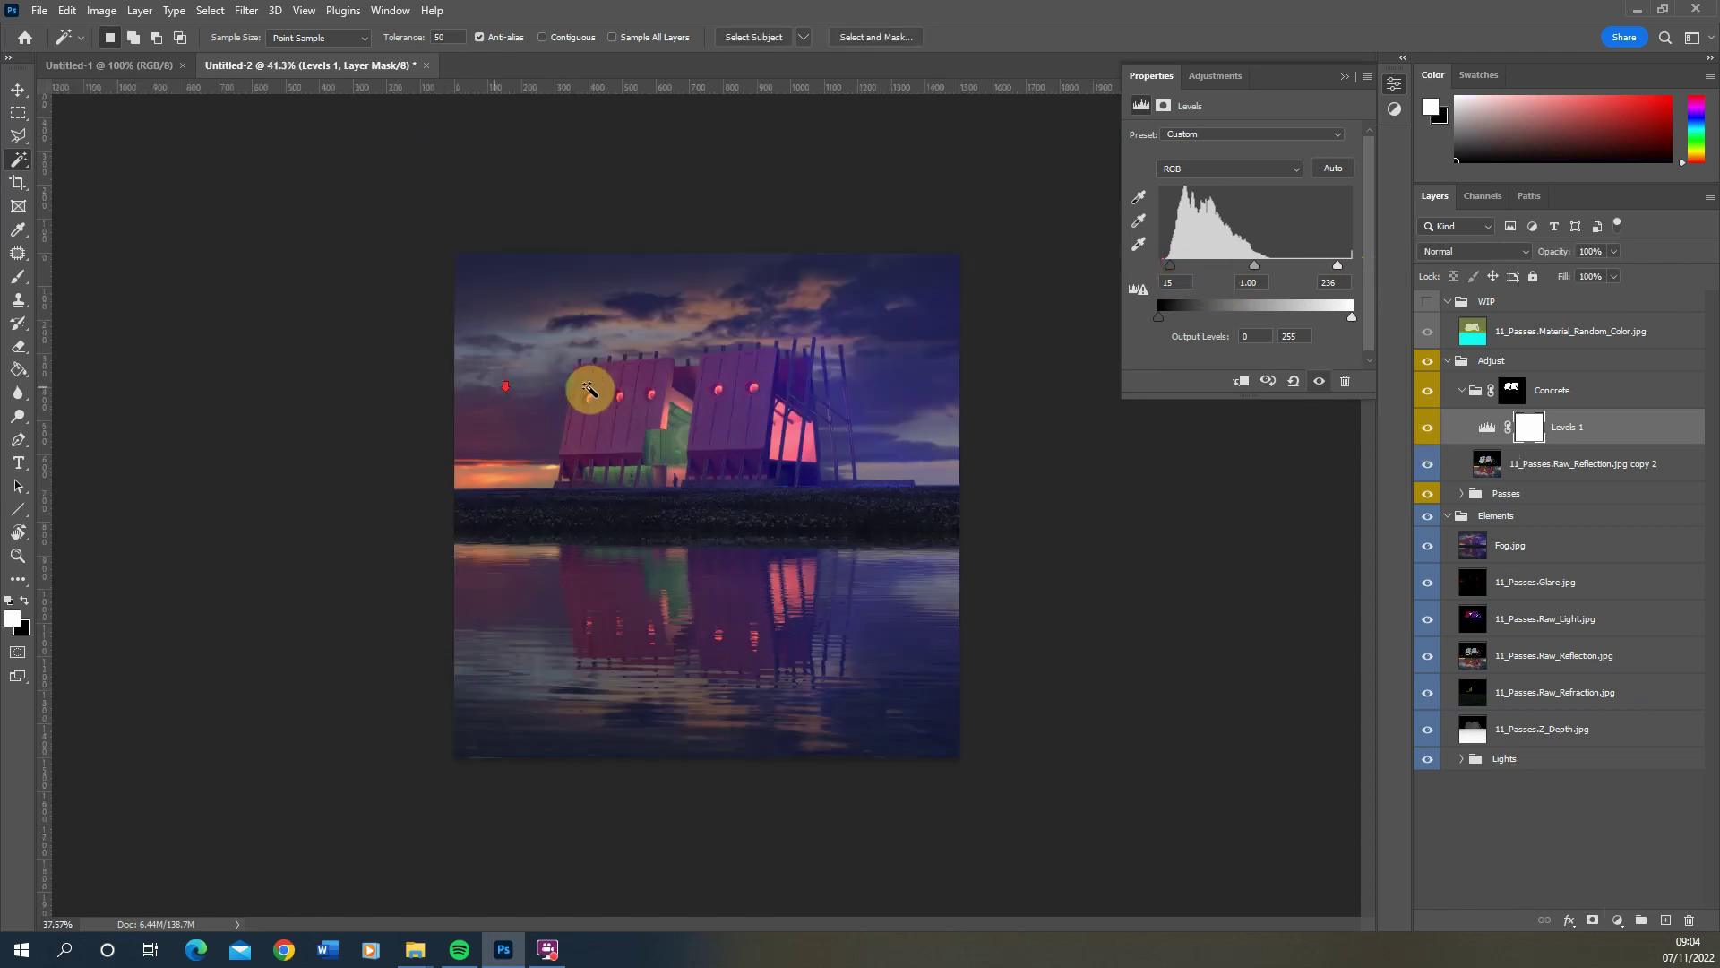
{"action": "scroll", "coordinate": [655, 367], "scroll_direction": "up", "scroll_amount": 3}
Create a group named Water above the Concrete group inside Adjust
{"action": "left_click", "coordinate": [1601, 399]}
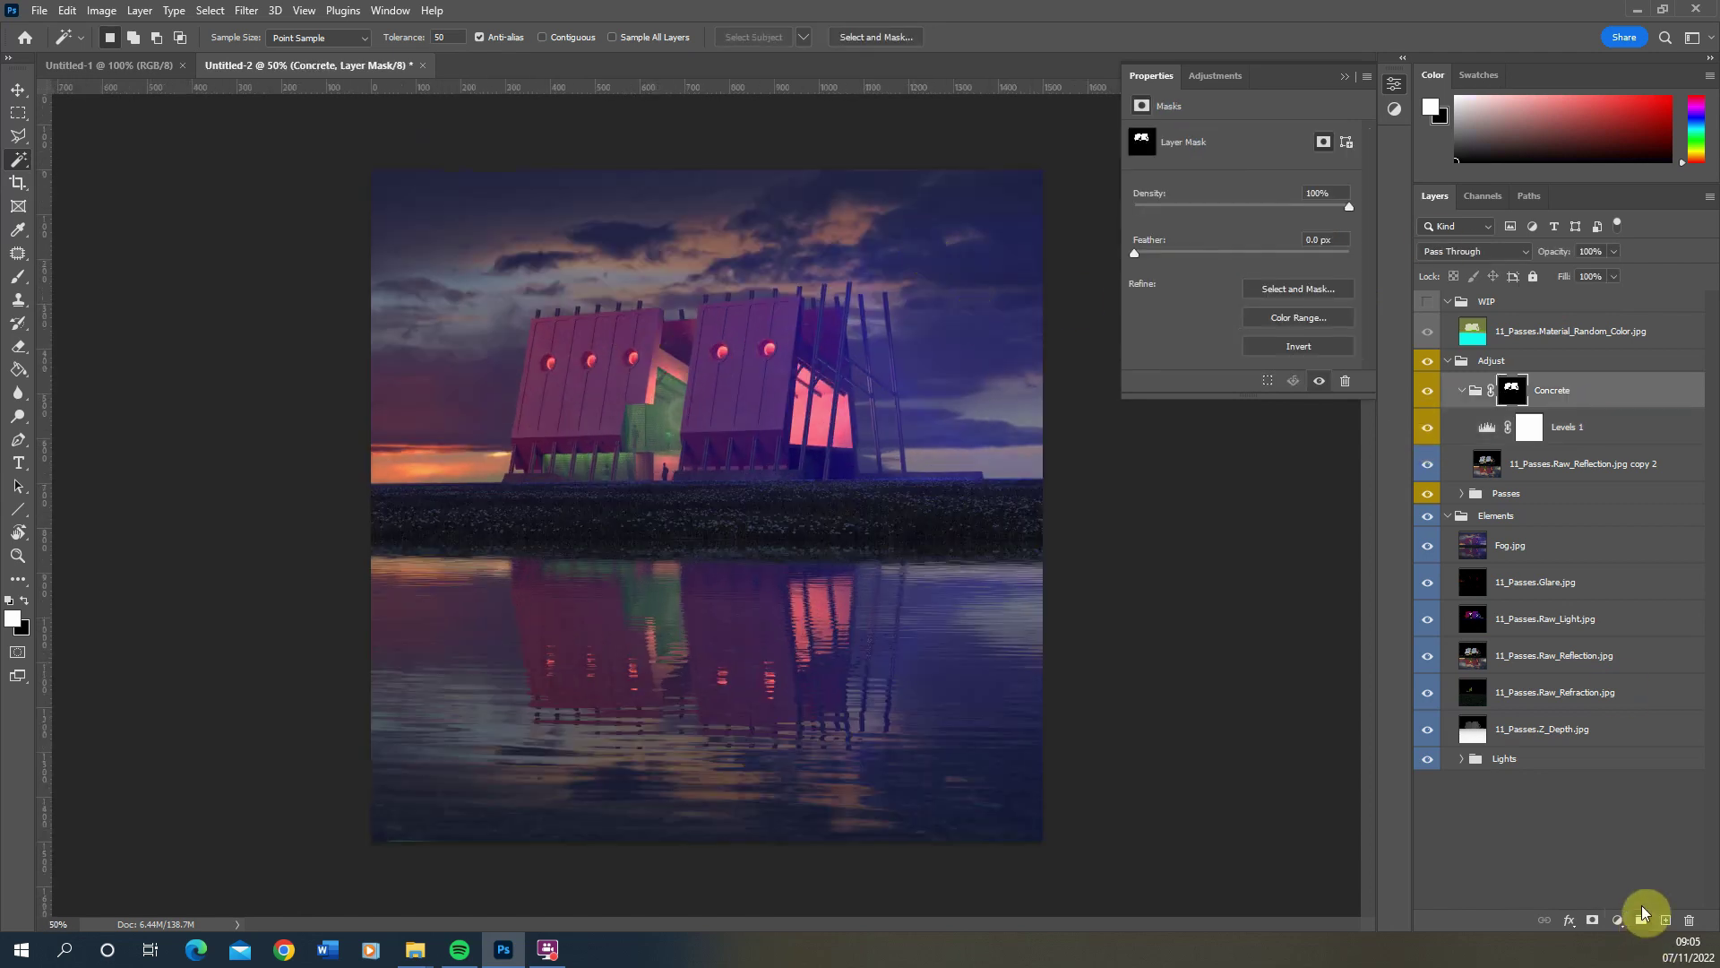
{"action": "left_click", "coordinate": [1641, 921]}
{"action": "double_click", "coordinate": [1510, 383]}
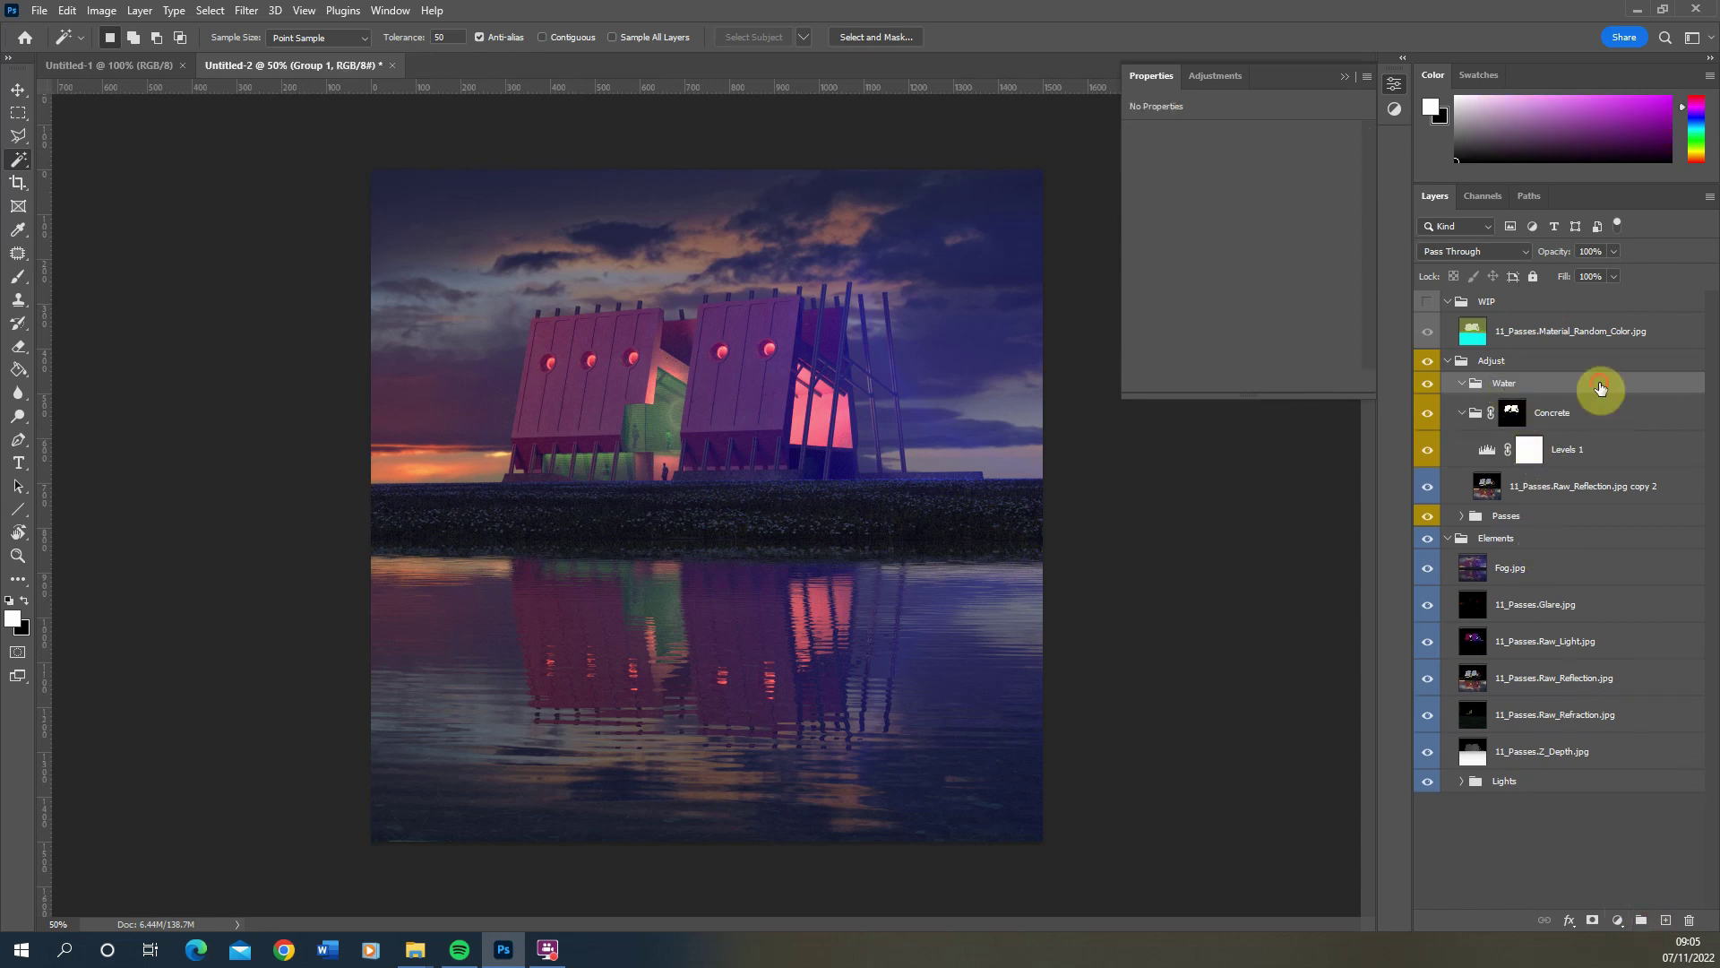
{"action": "key", "text": "Return"}
Select the cyan water area on the Material_Random_Color layer, hide WIP again, and mask the Water group with the selection
{"action": "left_click", "coordinate": [1427, 301]}
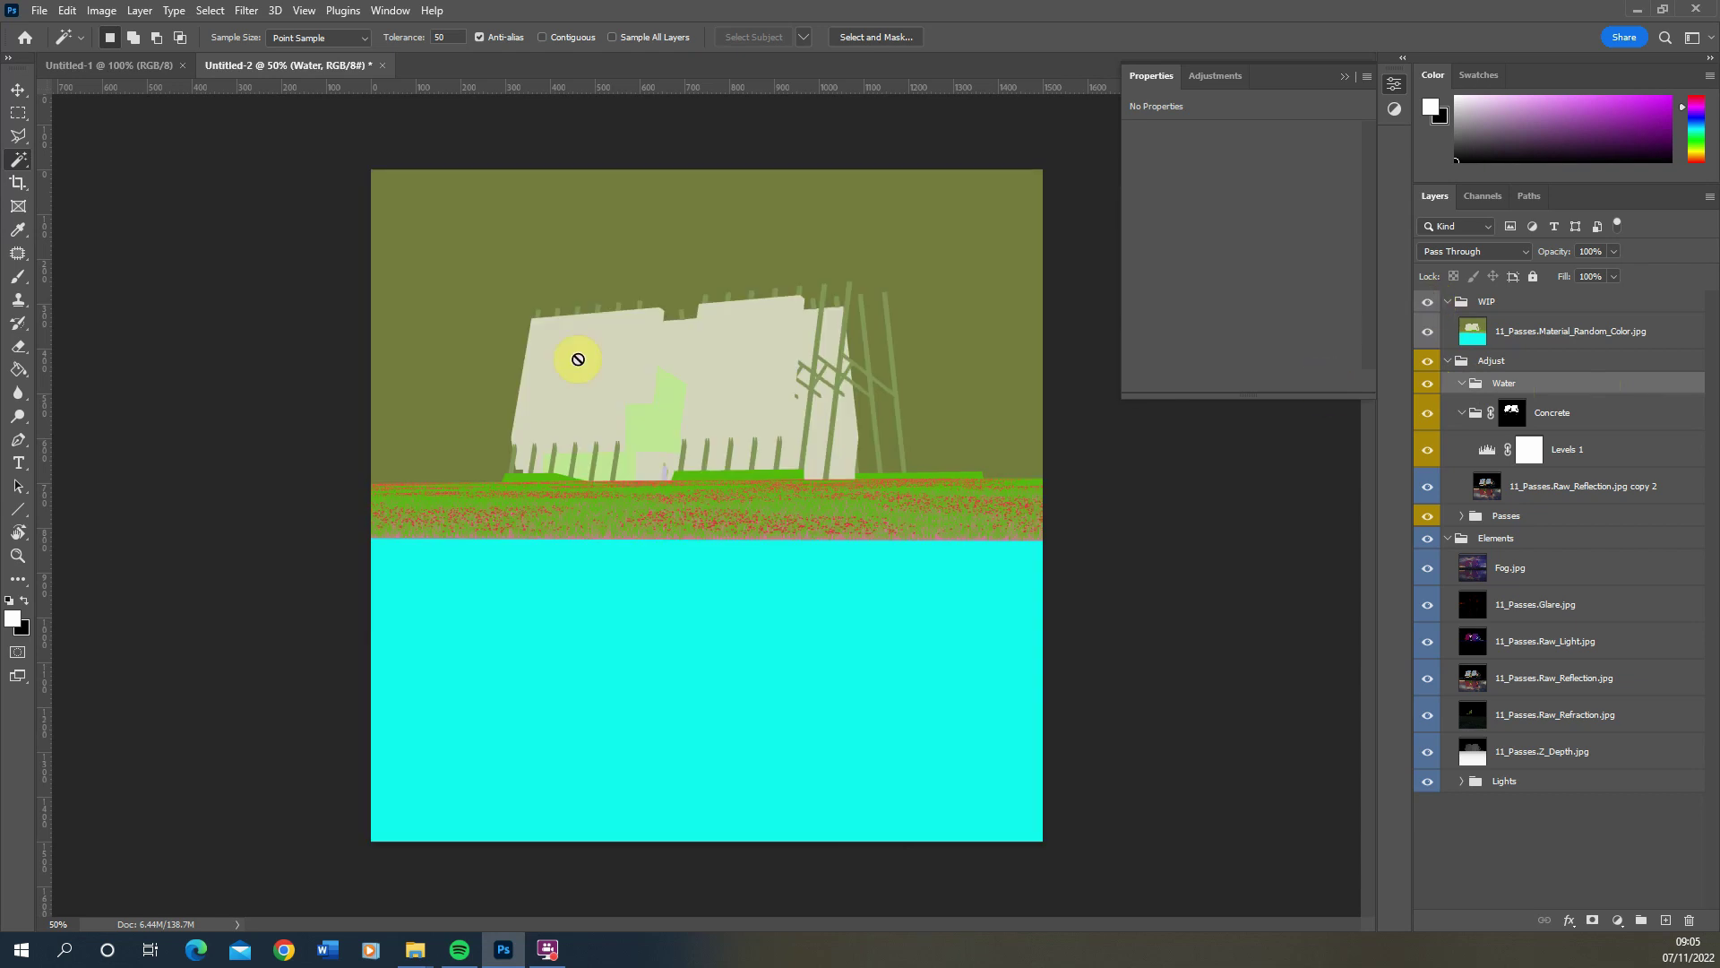
{"action": "left_click", "coordinate": [1515, 333]}
{"action": "left_click", "coordinate": [644, 685]}
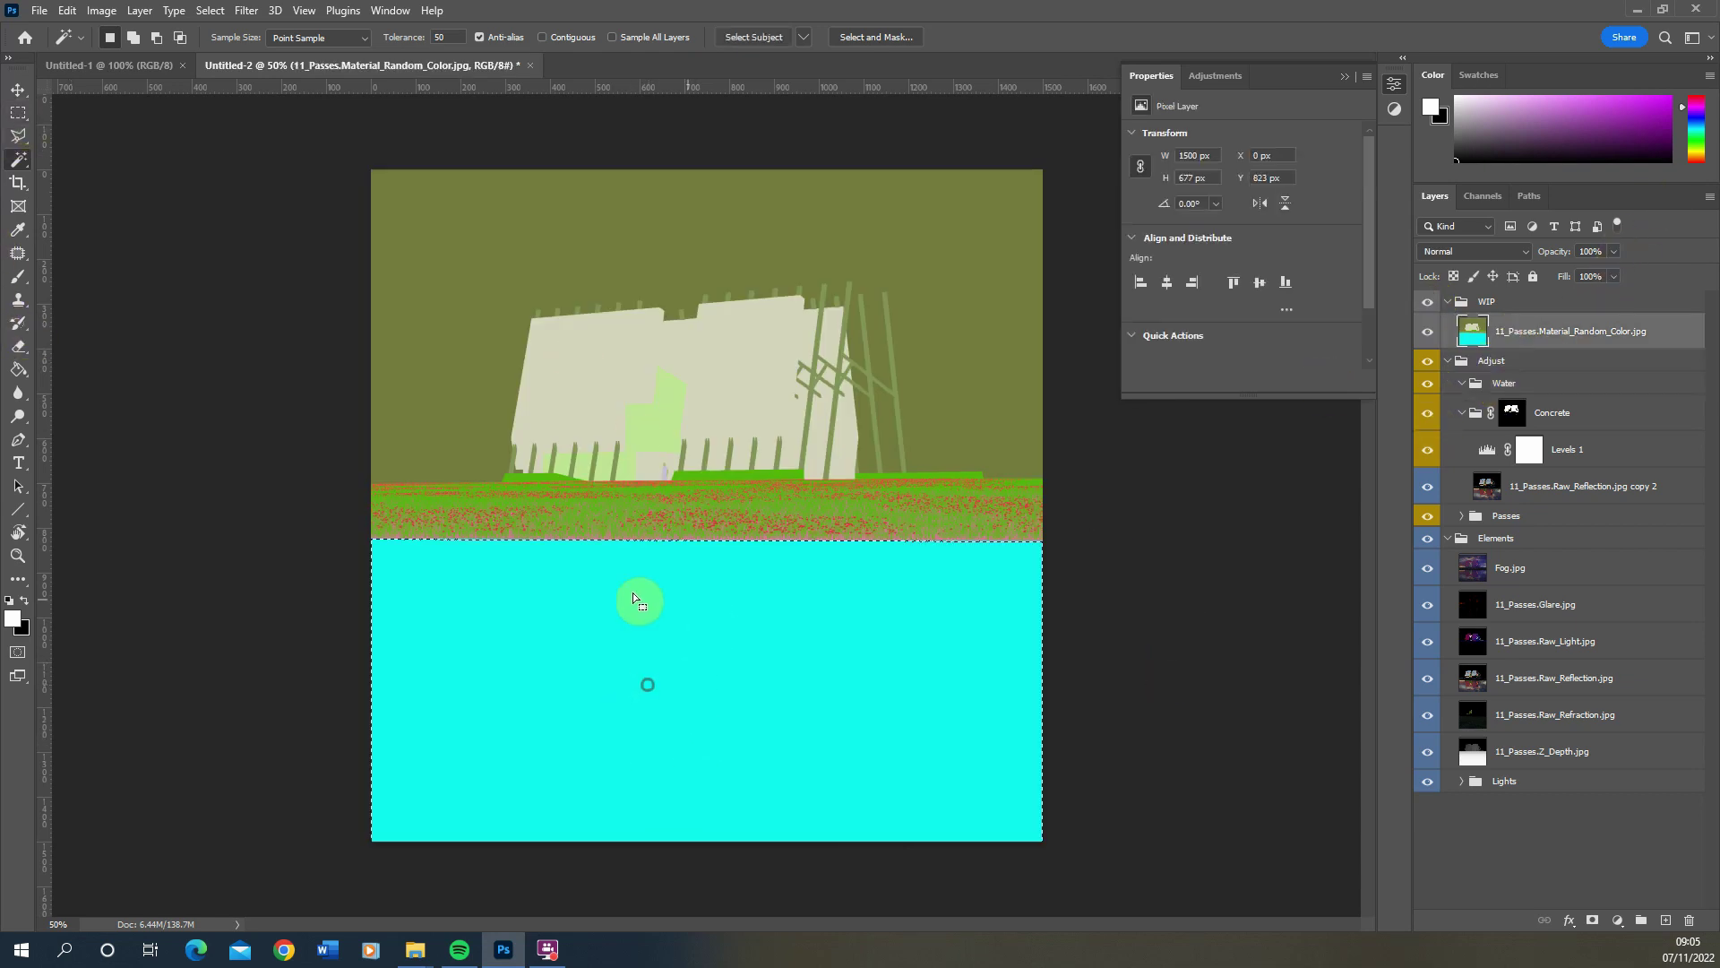
{"action": "left_click", "coordinate": [1427, 302]}
{"action": "left_click", "coordinate": [1526, 386]}
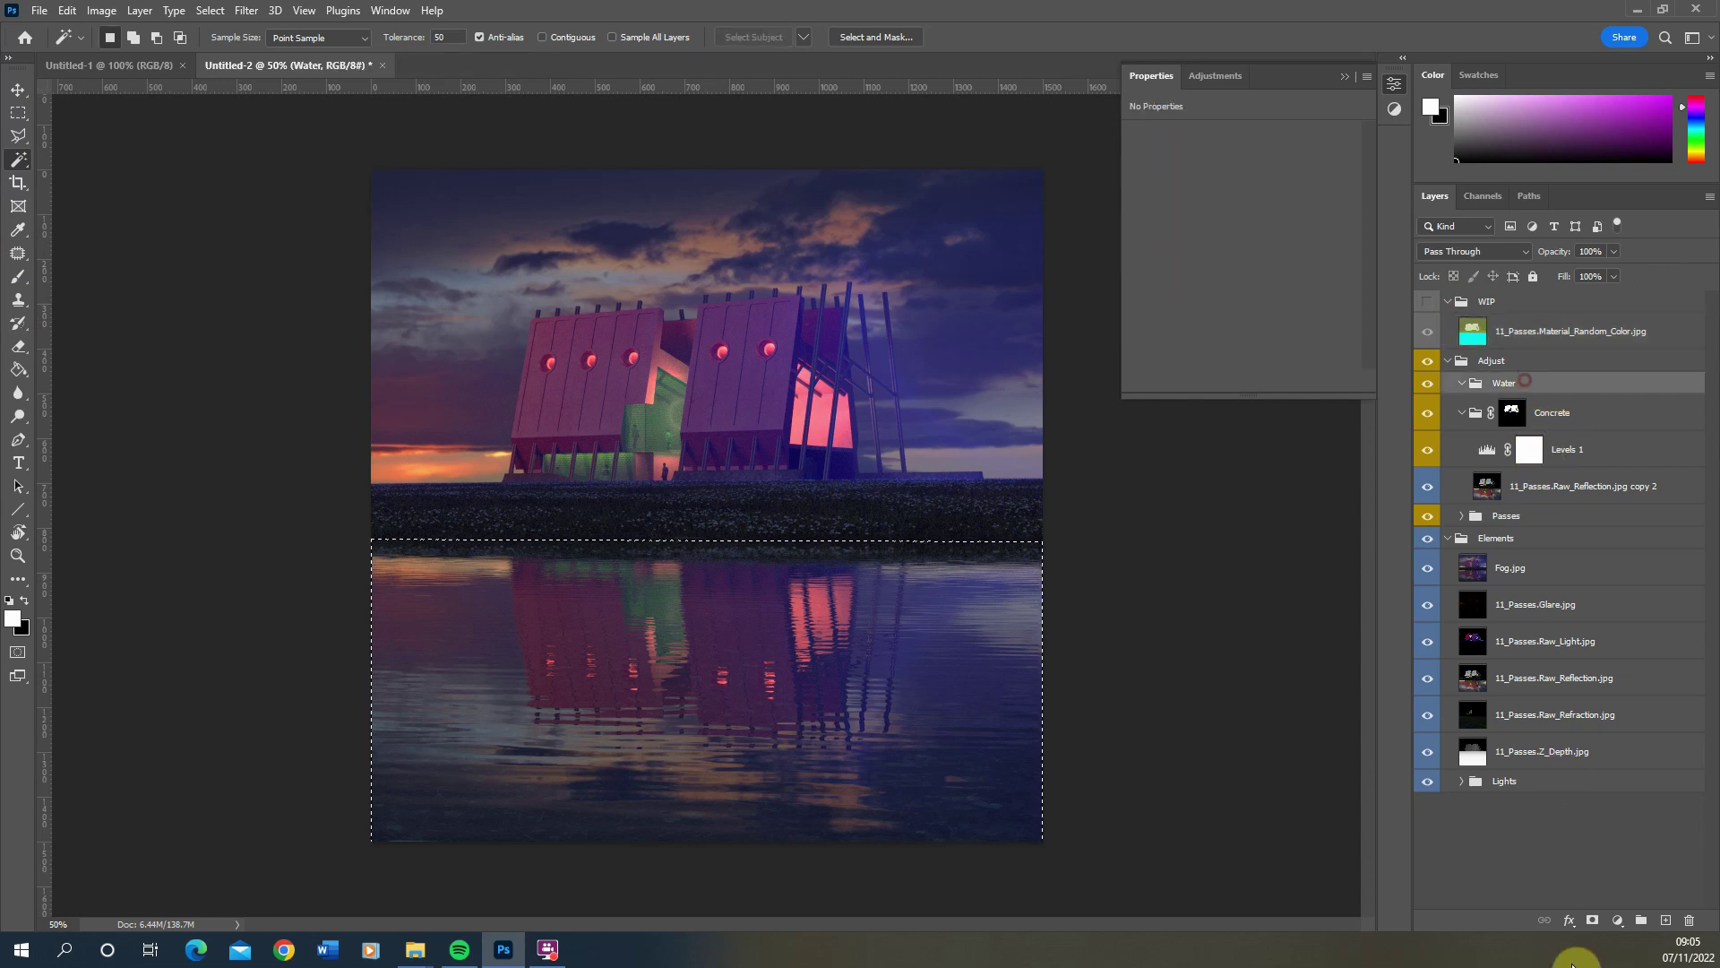
{"action": "left_click", "coordinate": [1592, 920]}
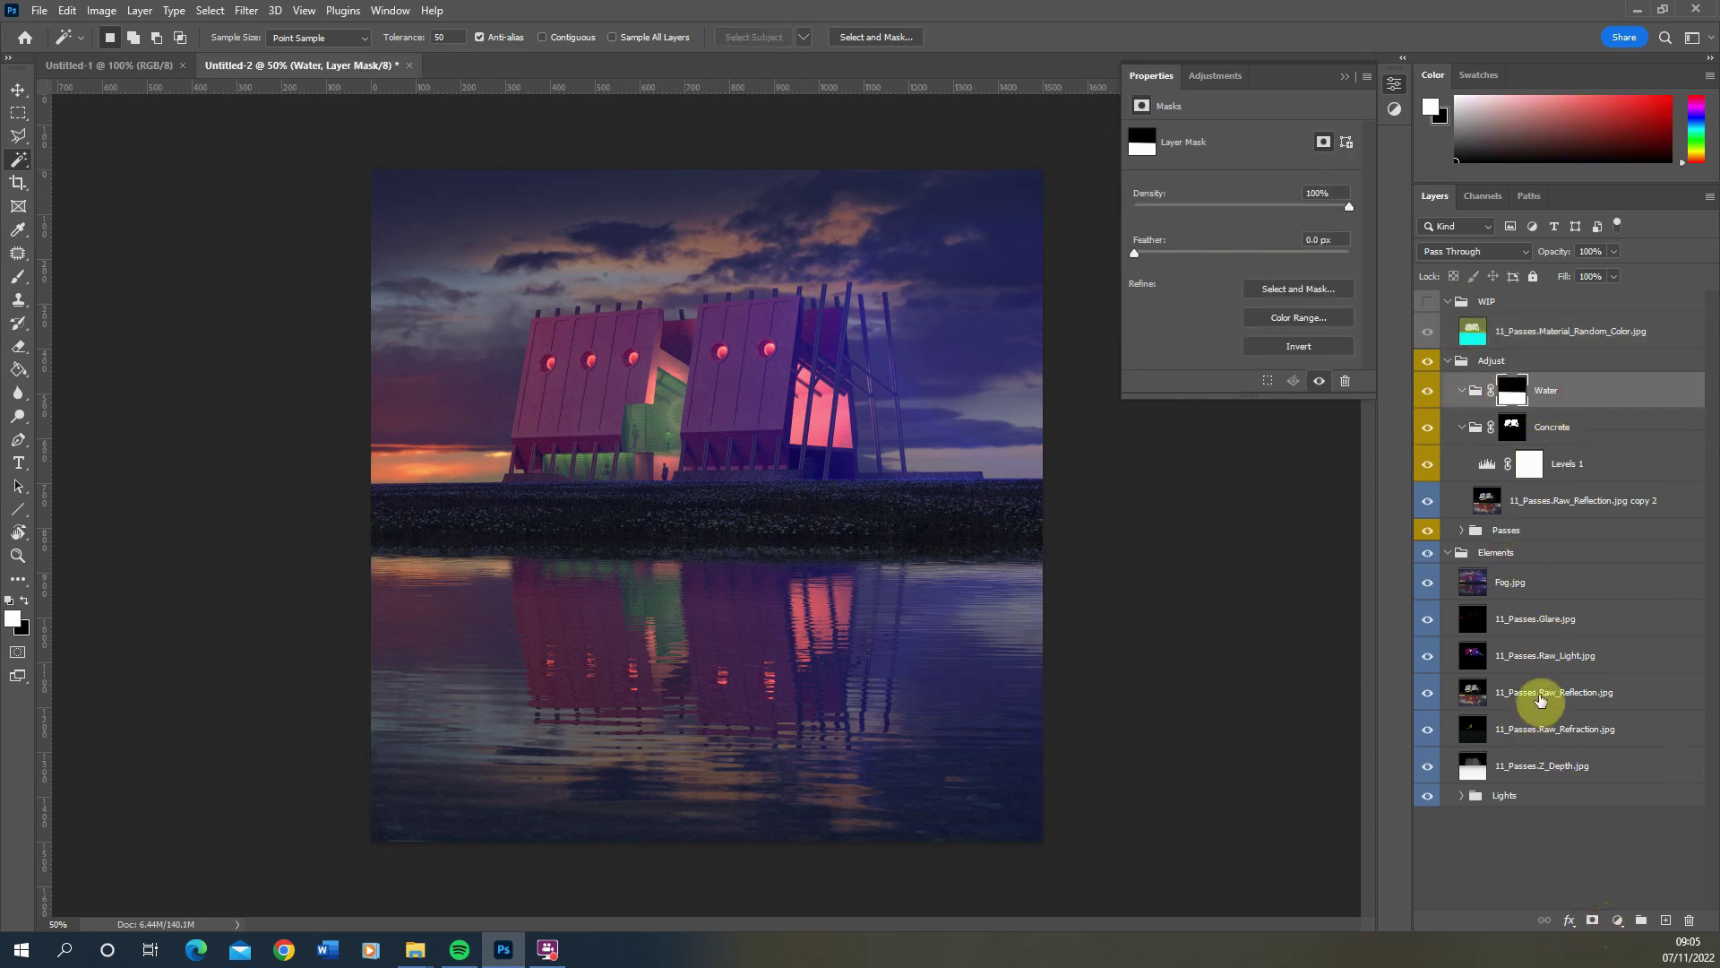
Copy the Raw_Reflection layer into the Water group, with its blend mode set to Color Dodge and fill at 36%
{"action": "left_click_drag", "start_coordinate": [1514, 701], "coordinate": [1566, 412]}
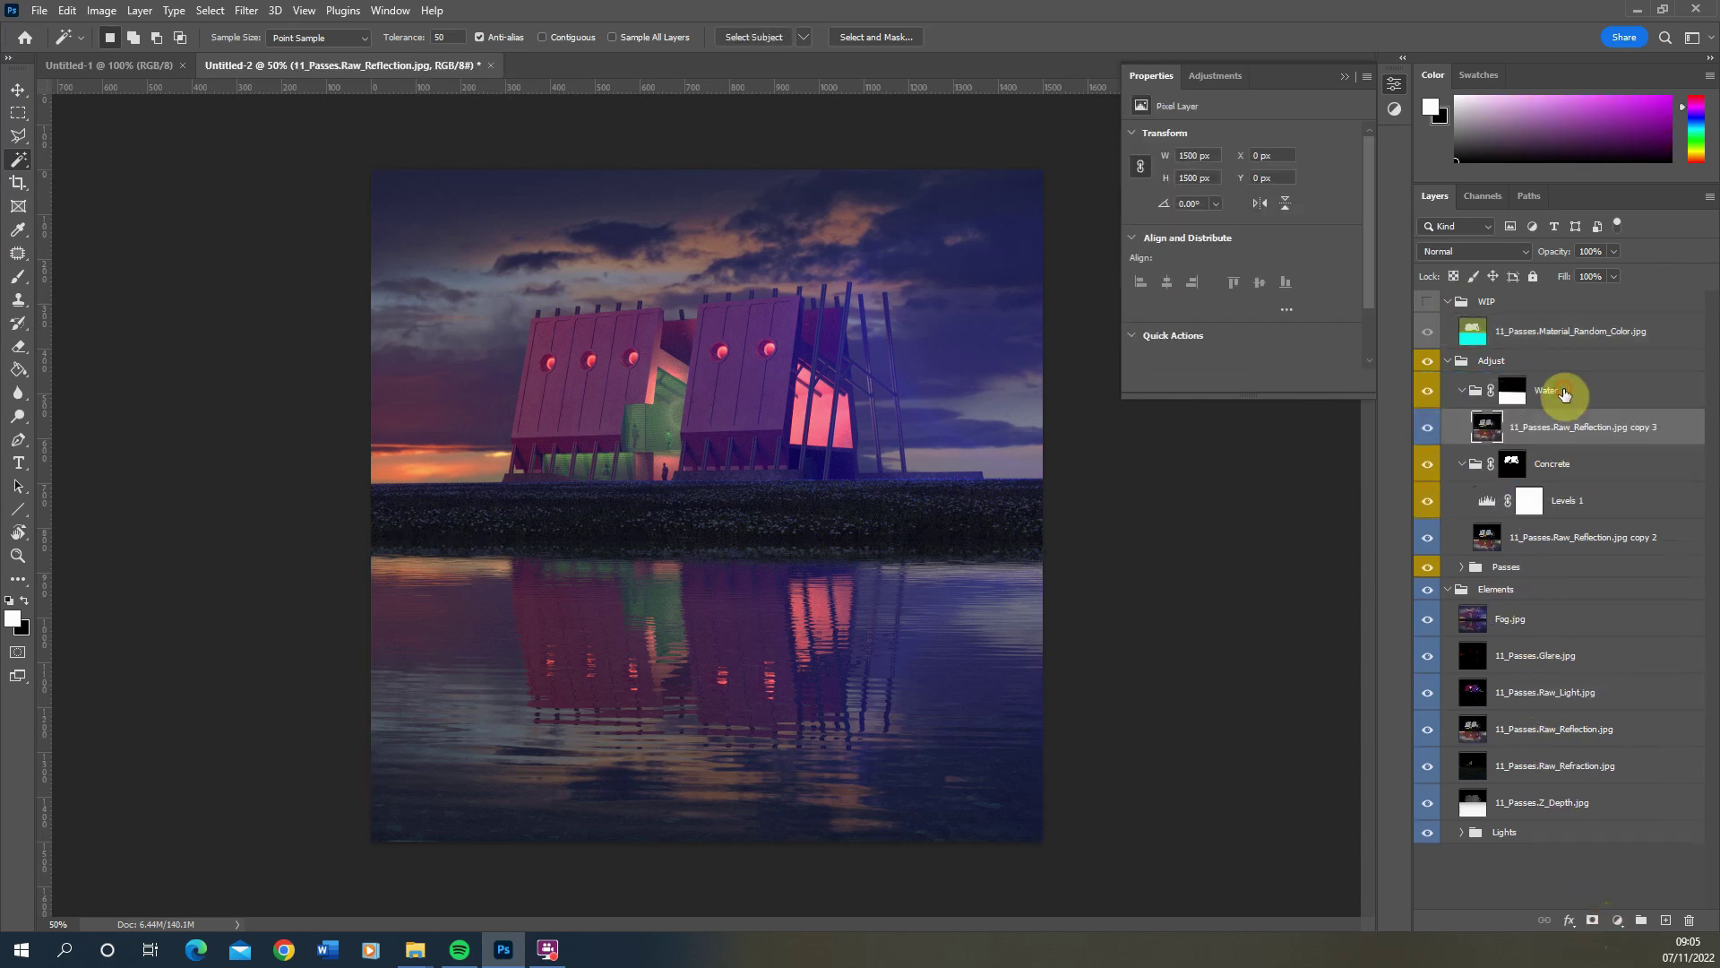
{"action": "left_click", "coordinate": [1455, 251]}
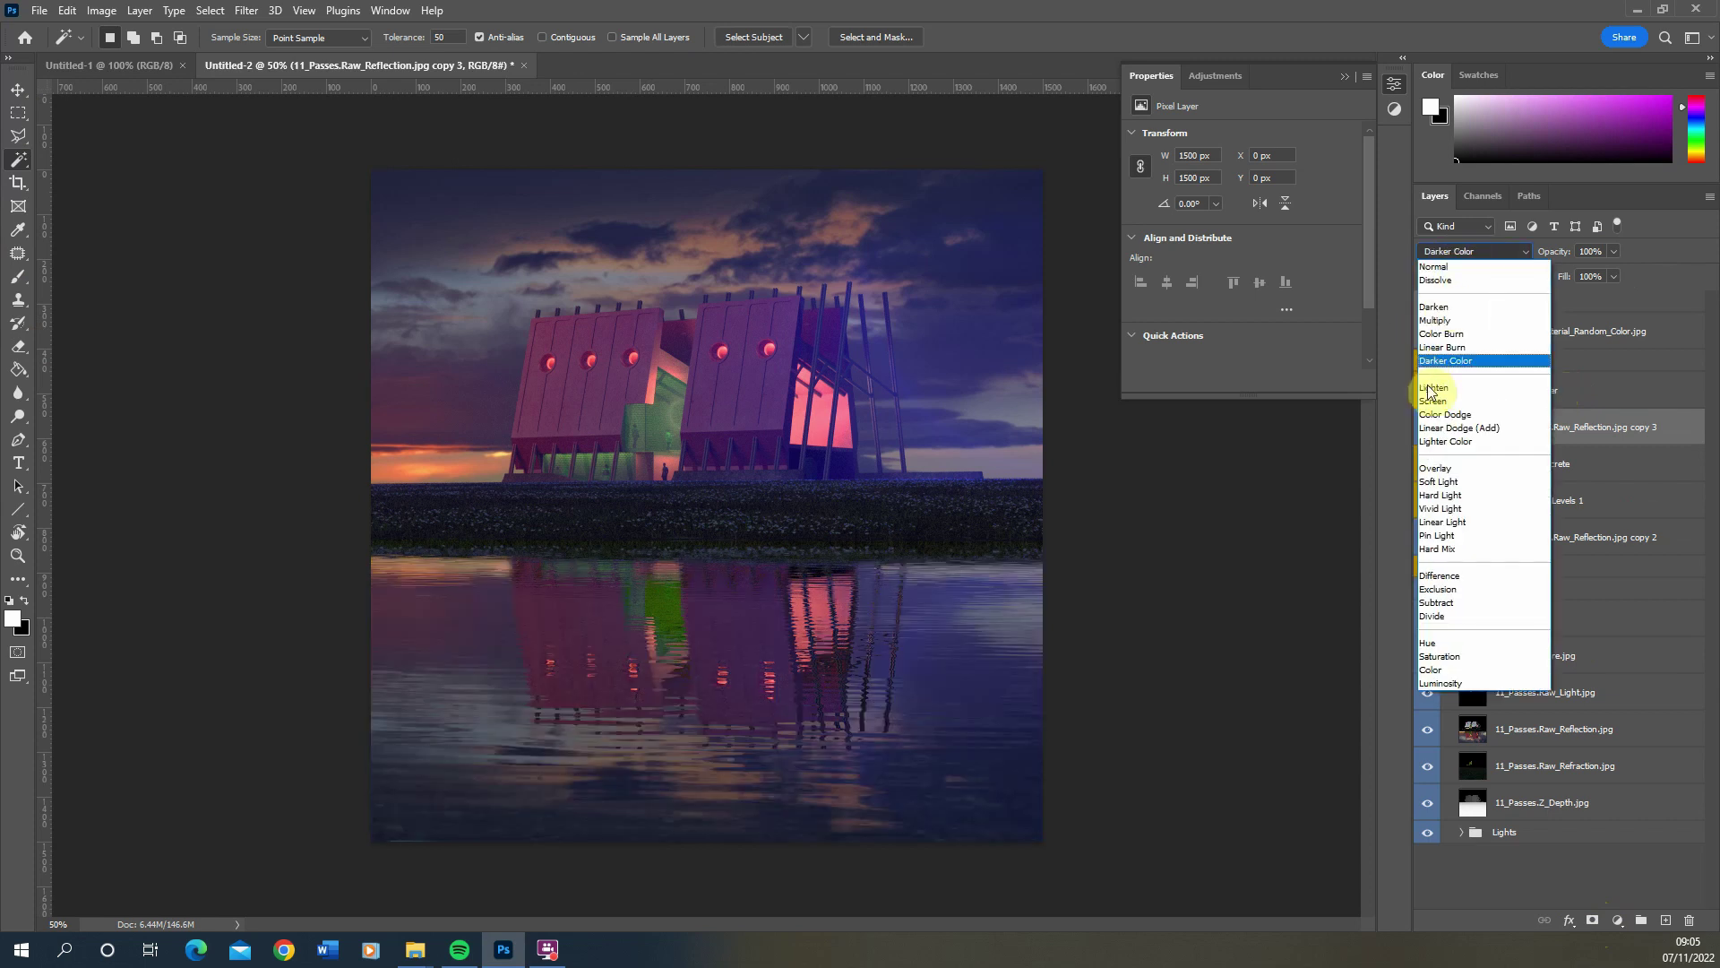
{"action": "left_click", "coordinate": [1434, 403]}
{"action": "left_click", "coordinate": [1434, 253]}
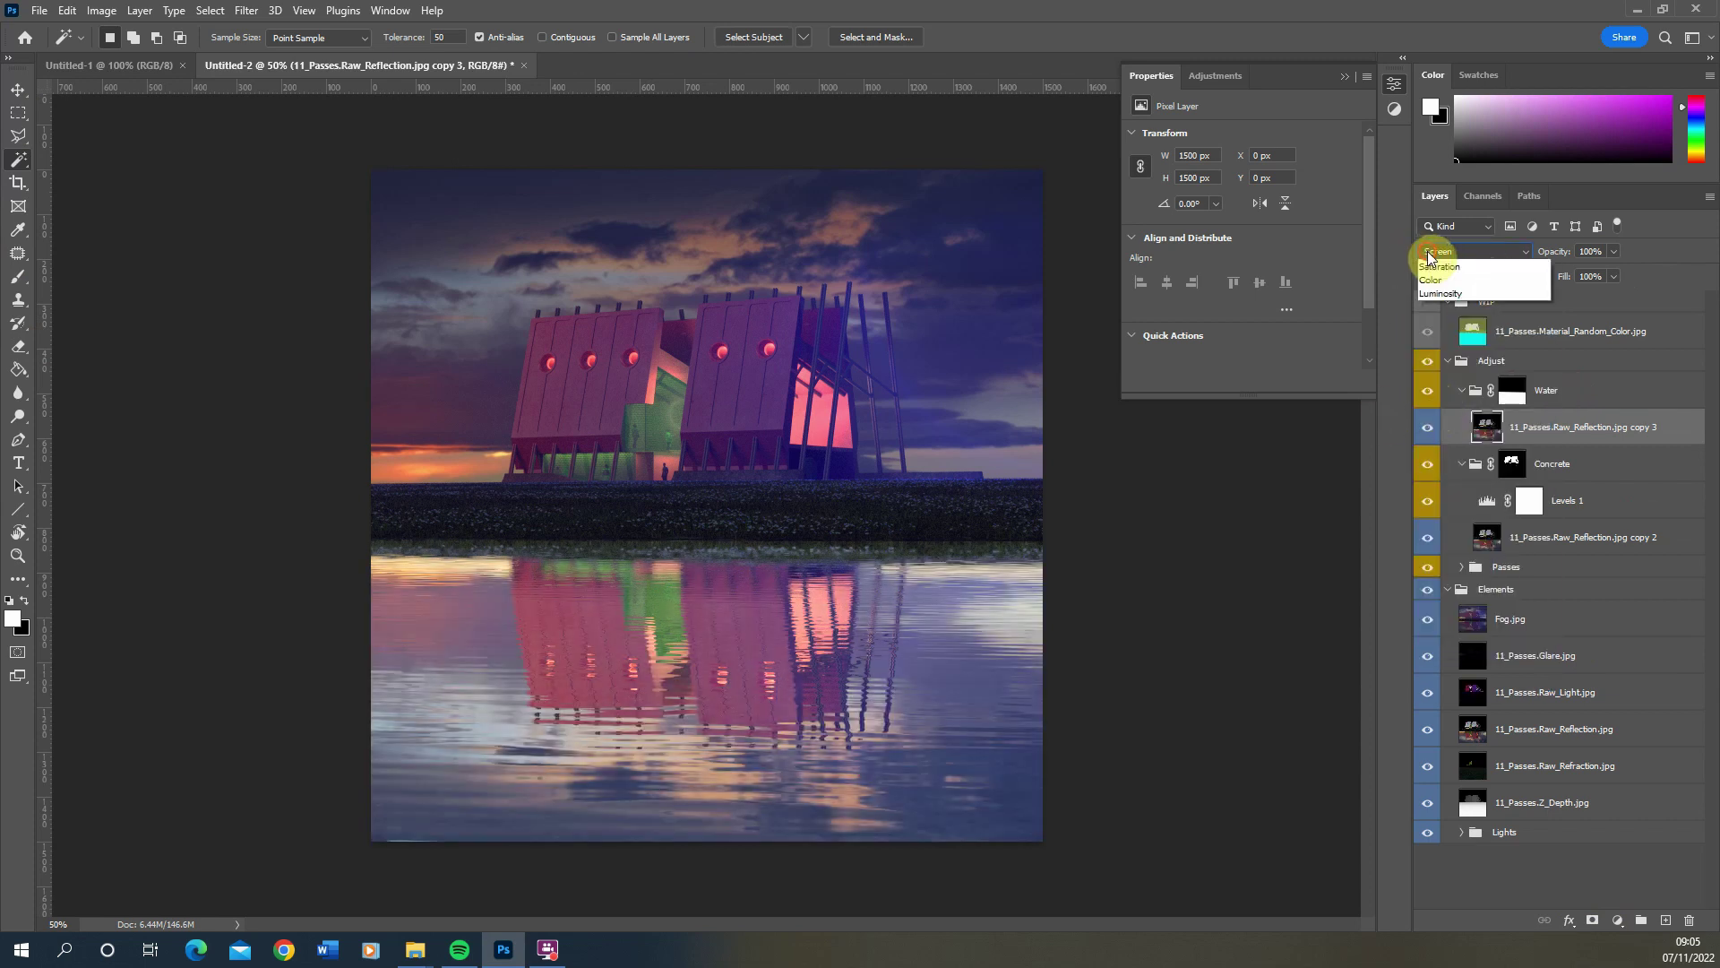
{"action": "left_click", "coordinate": [1435, 415]}
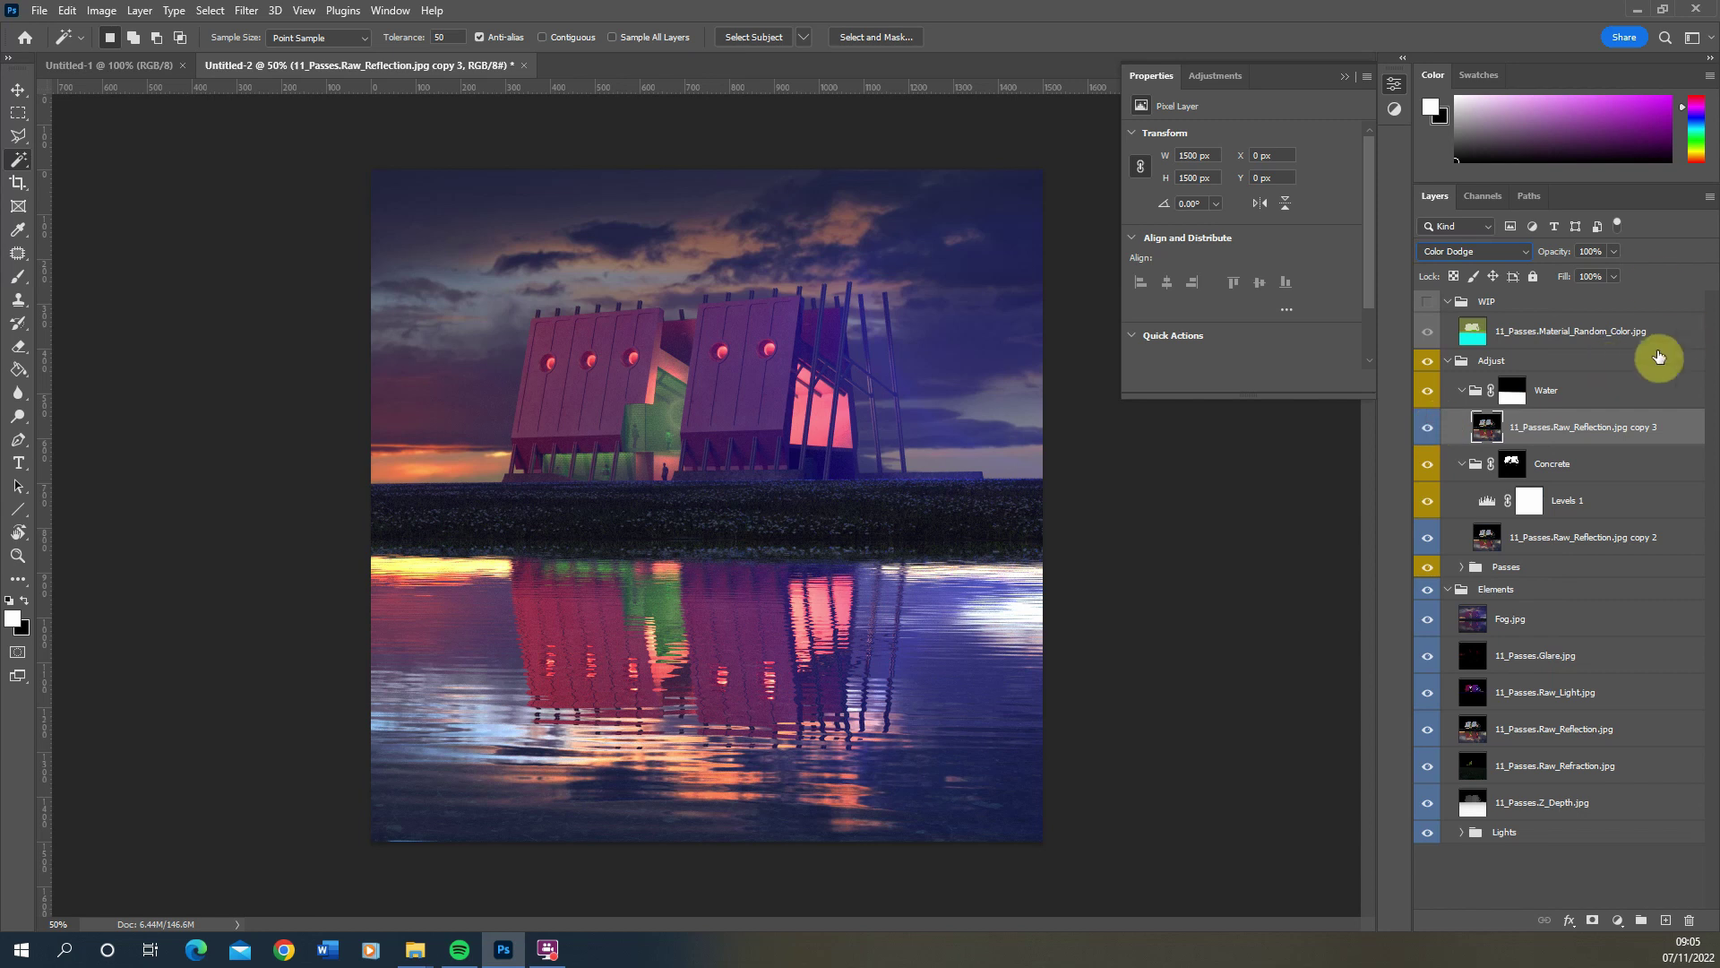
{"action": "left_click", "coordinate": [1616, 276]}
{"action": "mouse_move", "coordinate": [1572, 301]}
{"action": "left_mouse_down"}
{"action": "mouse_move", "coordinate": [1545, 297]}
{"action": "mouse_move", "coordinate": [1563, 299]}
{"action": "left_mouse_up"}
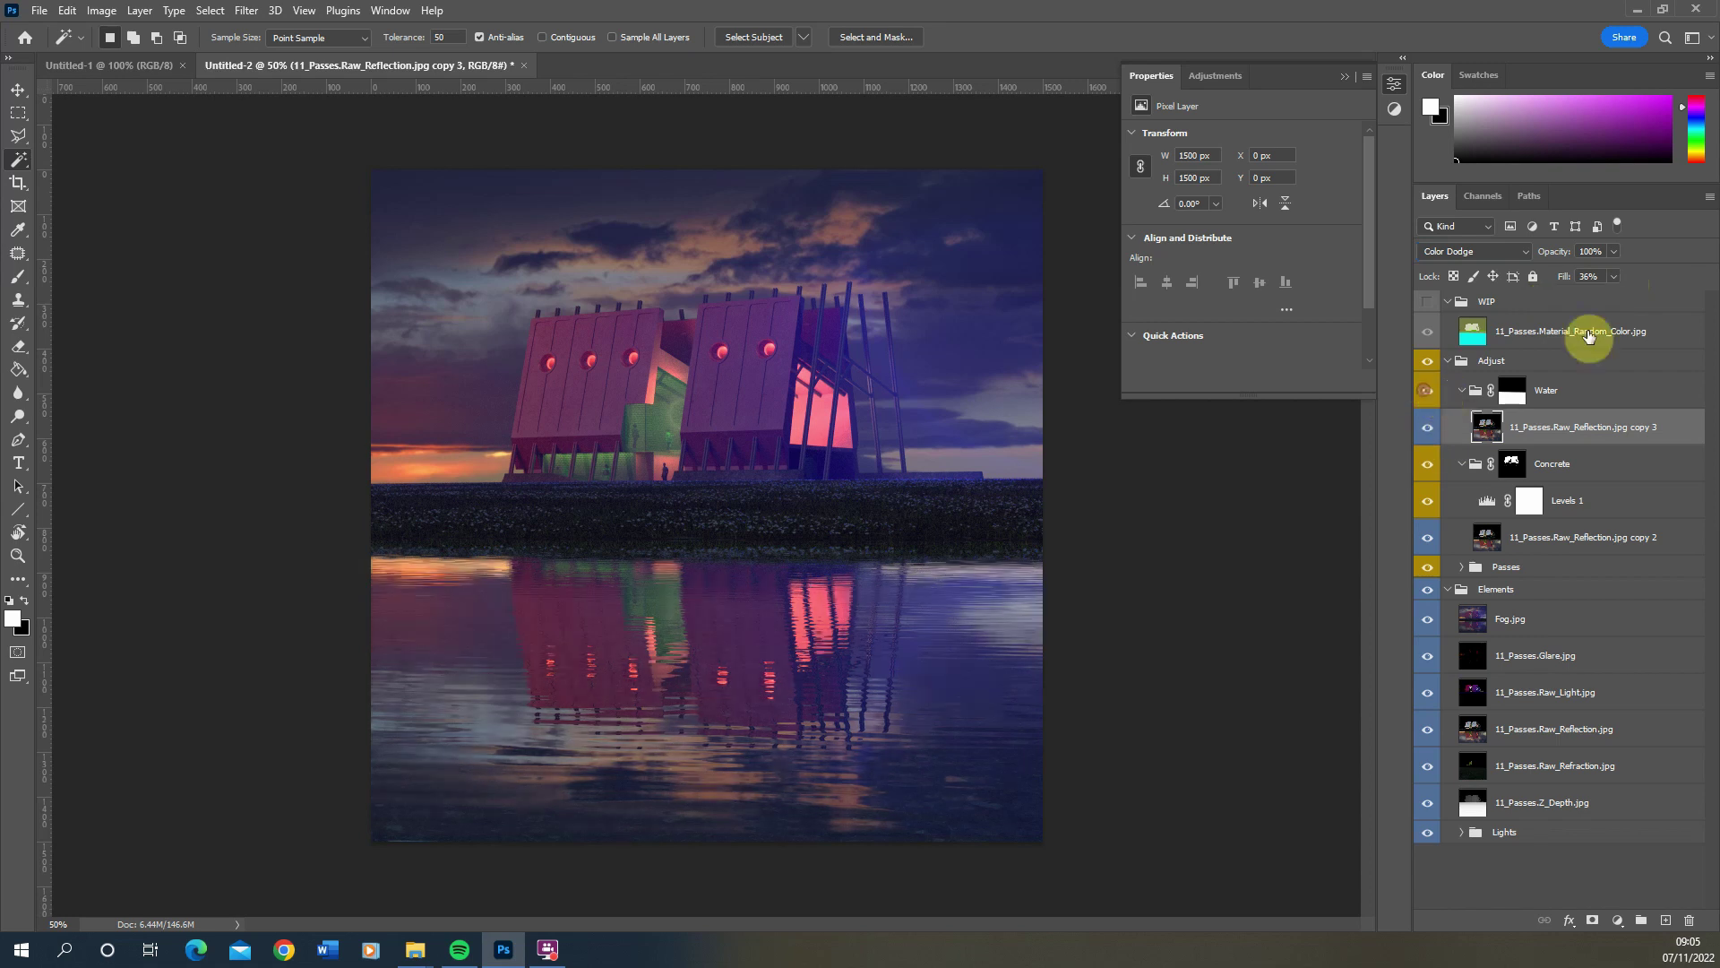
Collapse the Water, Concrete and Elements groups
{"action": "left_click", "coordinate": [1463, 391]}
{"action": "left_click", "coordinate": [1463, 428]}
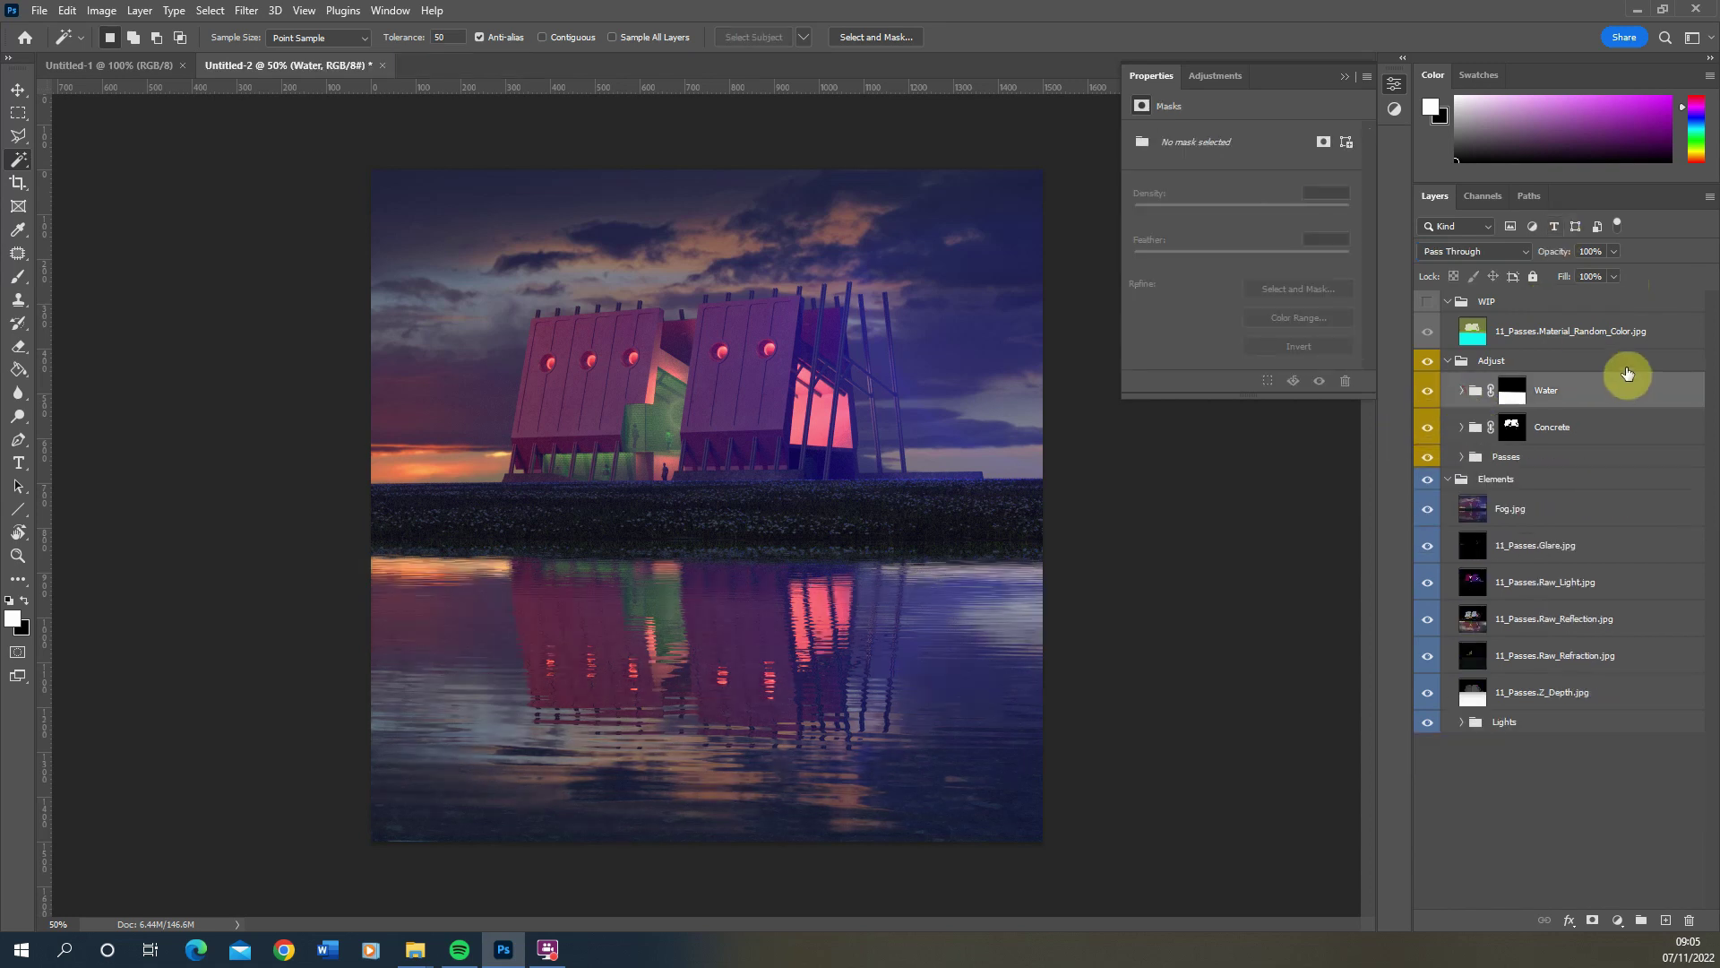
{"action": "left_click", "coordinate": [1570, 335]}
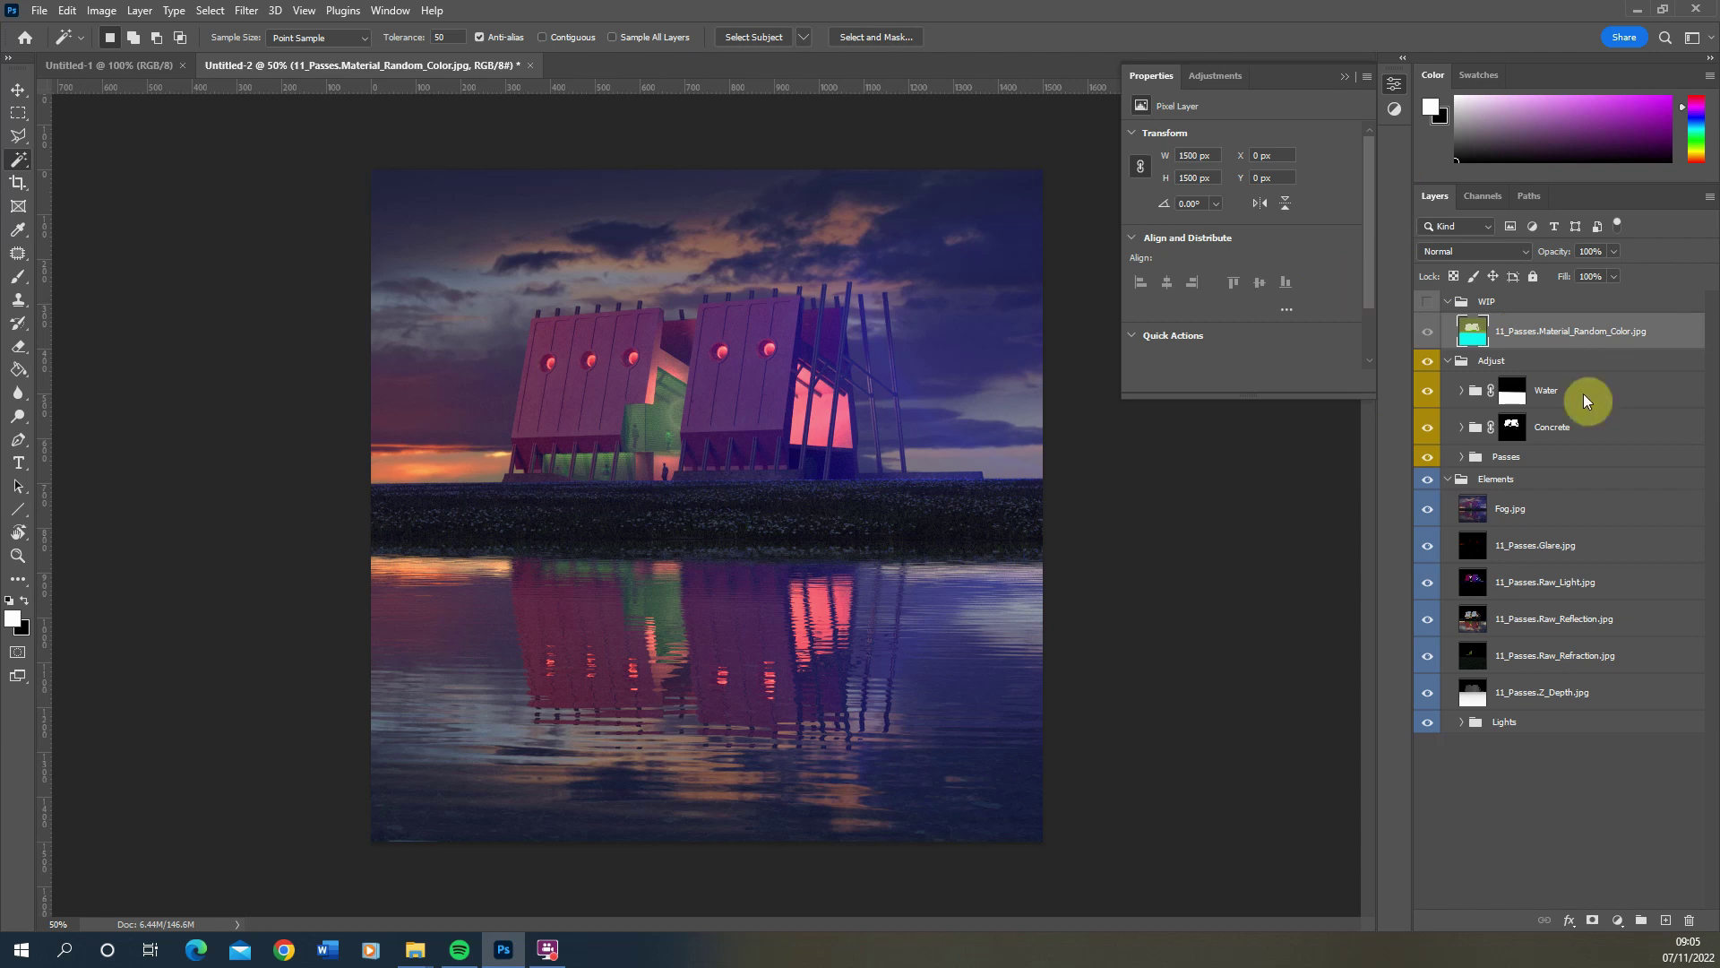
{"action": "left_click", "coordinate": [1514, 427]}
{"action": "left_click", "coordinate": [1509, 385]}
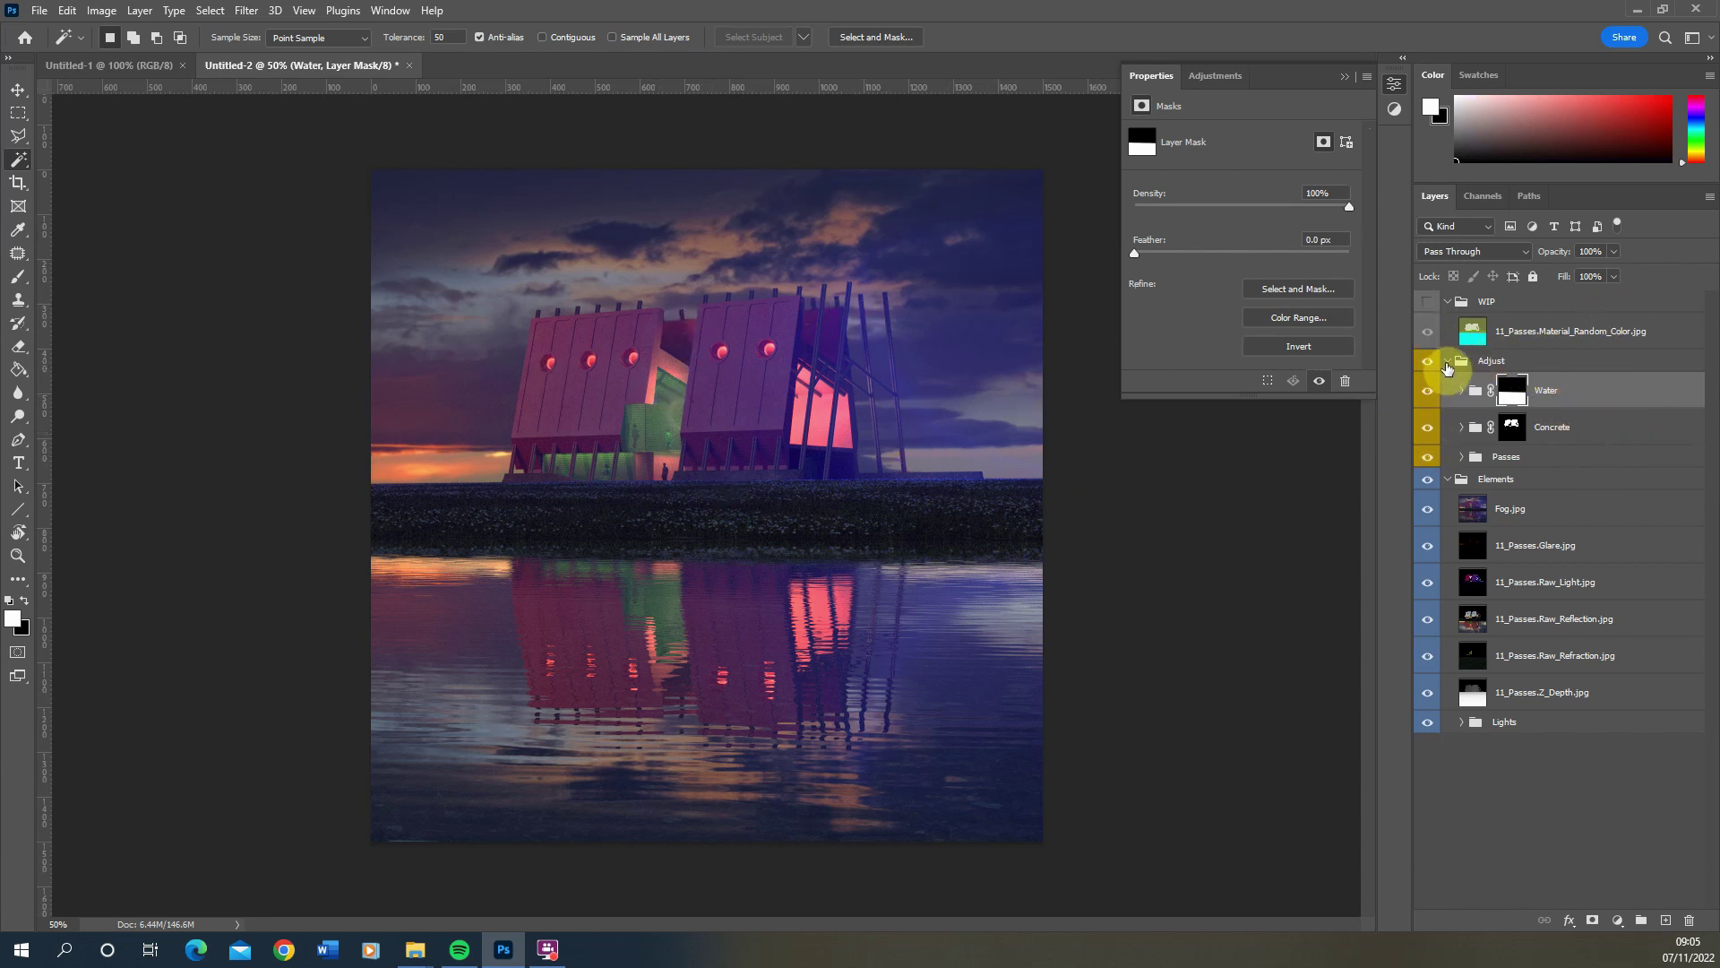
{"action": "left_click", "coordinate": [1449, 487]}
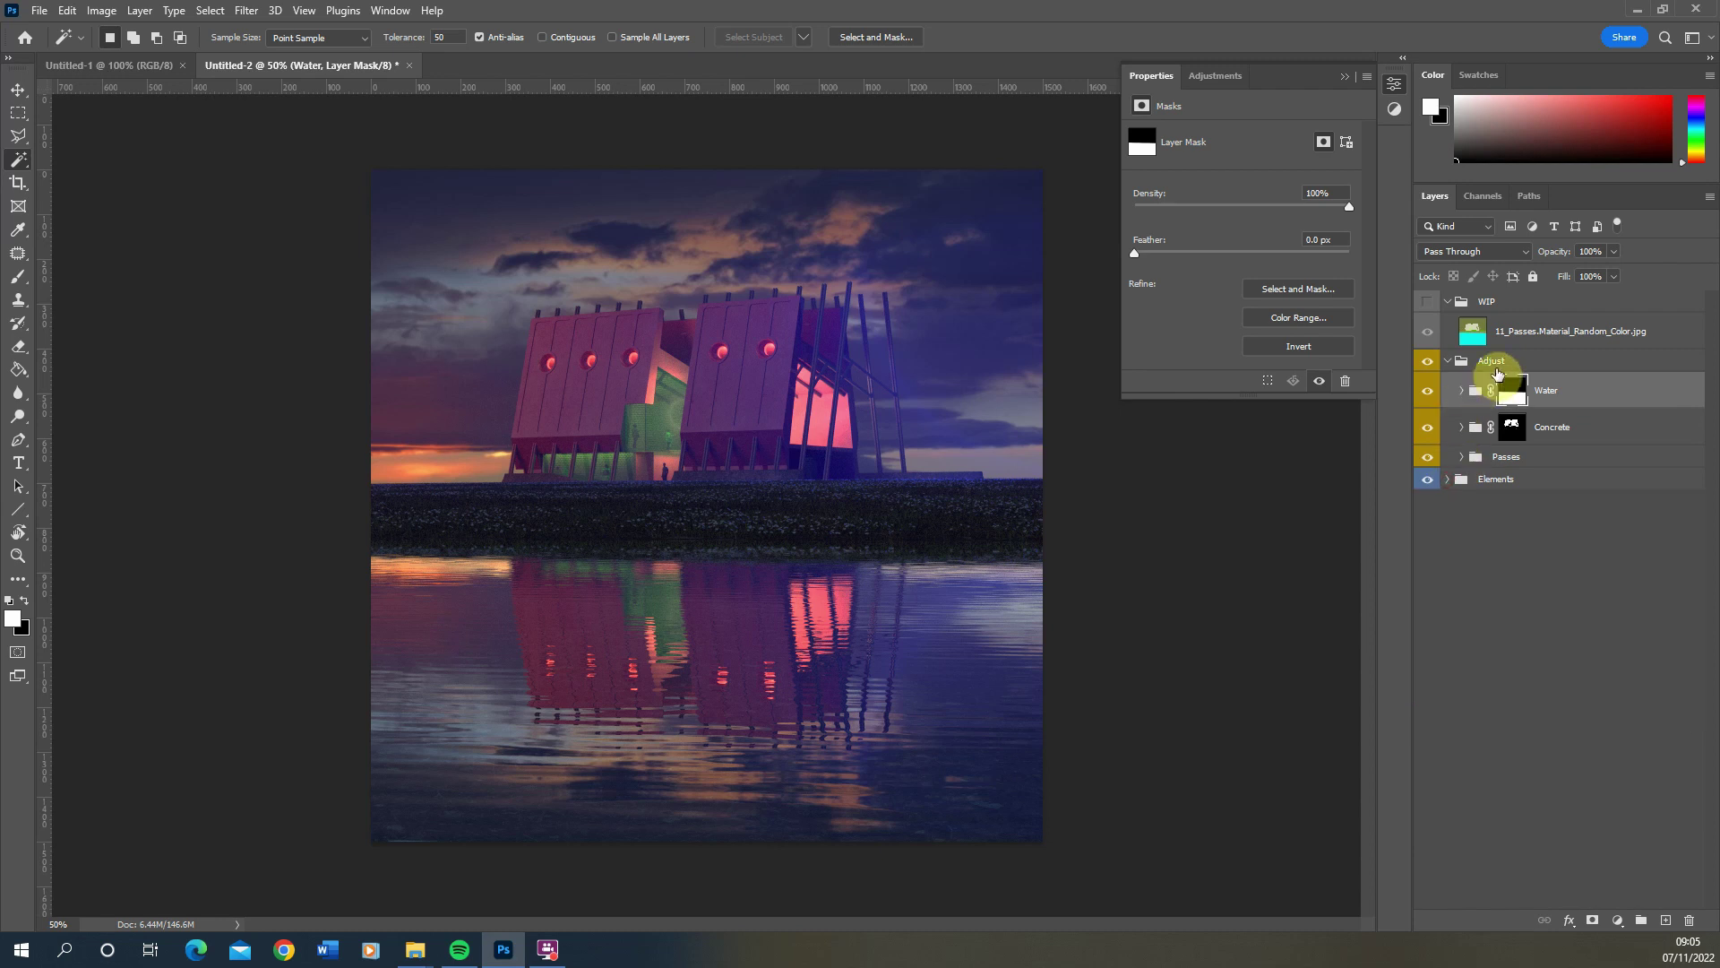
Create a top-level group named Effects above the Adjust group
{"action": "left_click", "coordinate": [1641, 919]}
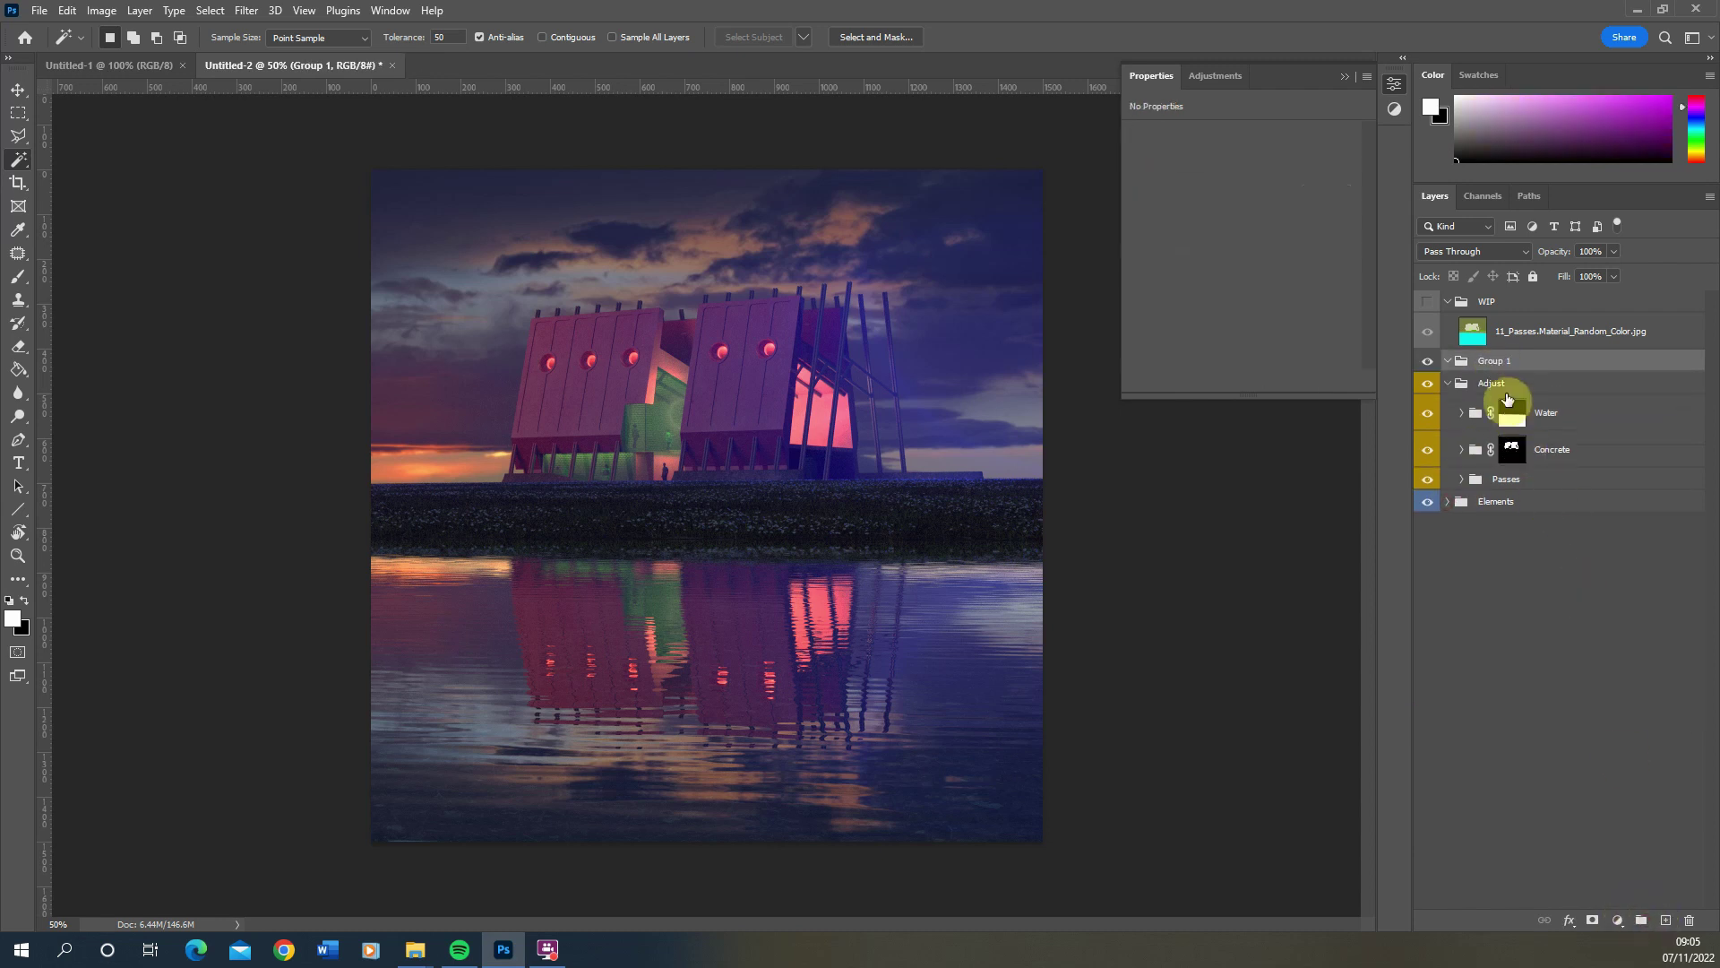
{"action": "double_click", "coordinate": [1501, 358]}
{"action": "type", "text": "Effects"}
{"action": "left_click", "coordinate": [1594, 362]}
Copy the 11_Passes.Z_Depth.jpg layer from the Elements group into the Effects group and invert the copy's tones
{"action": "left_click", "coordinate": [1449, 502]}
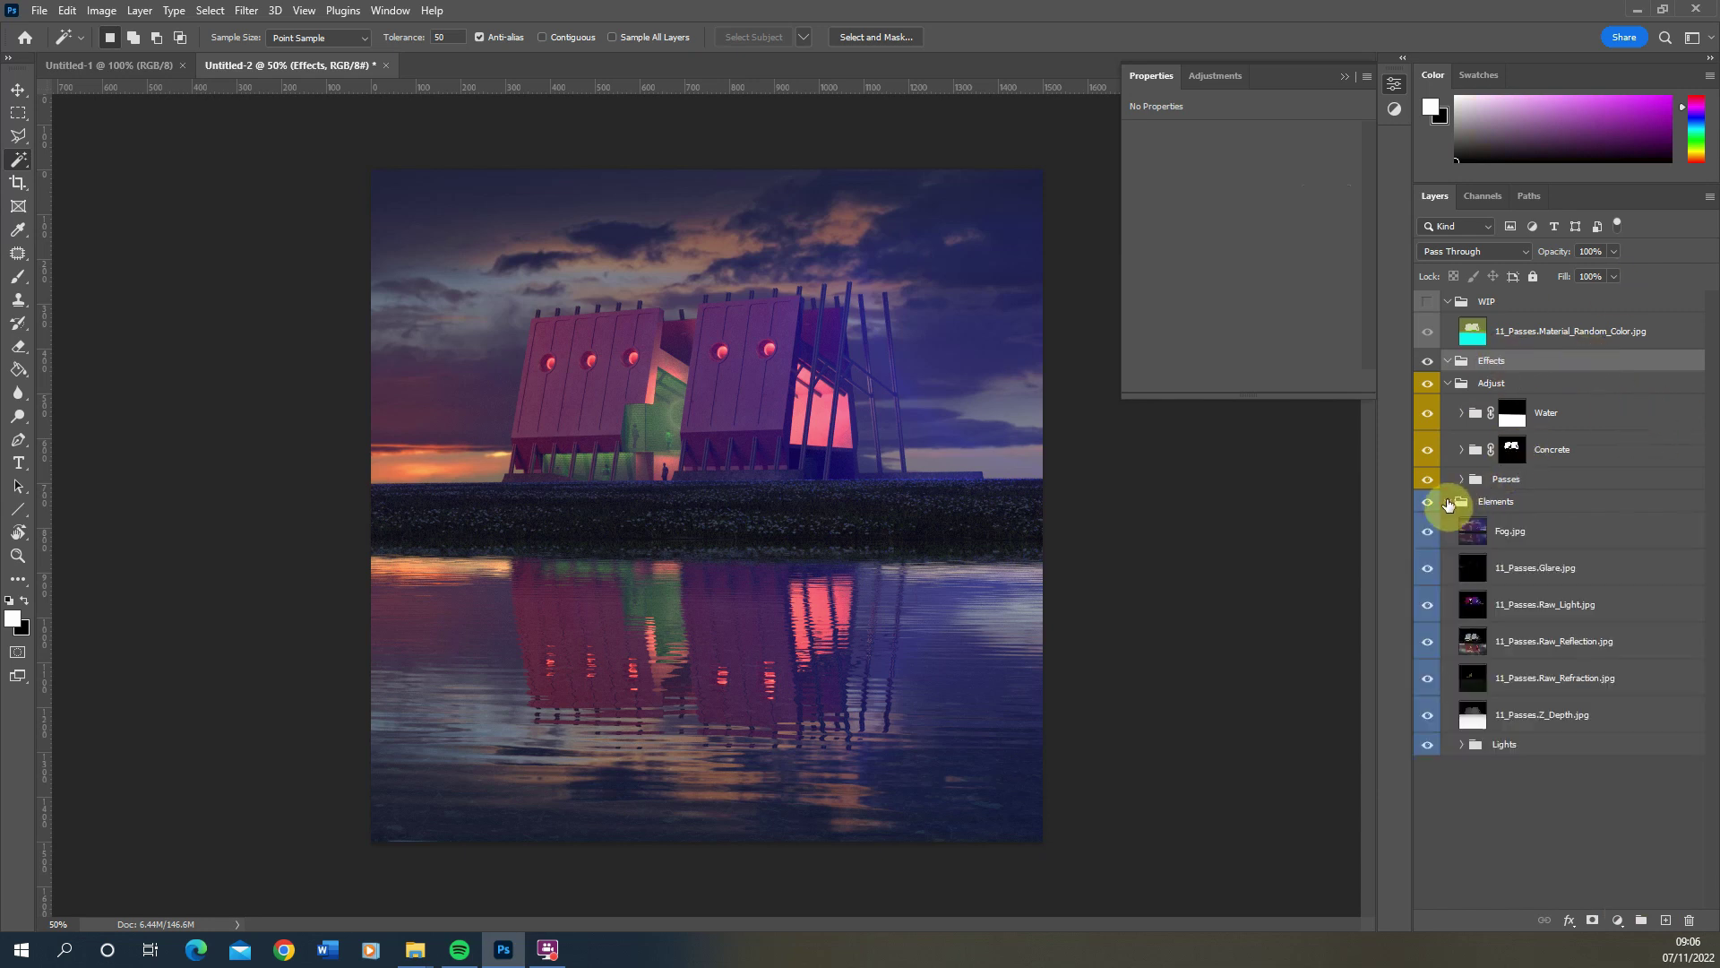
{"action": "left_click", "coordinate": [1548, 717]}
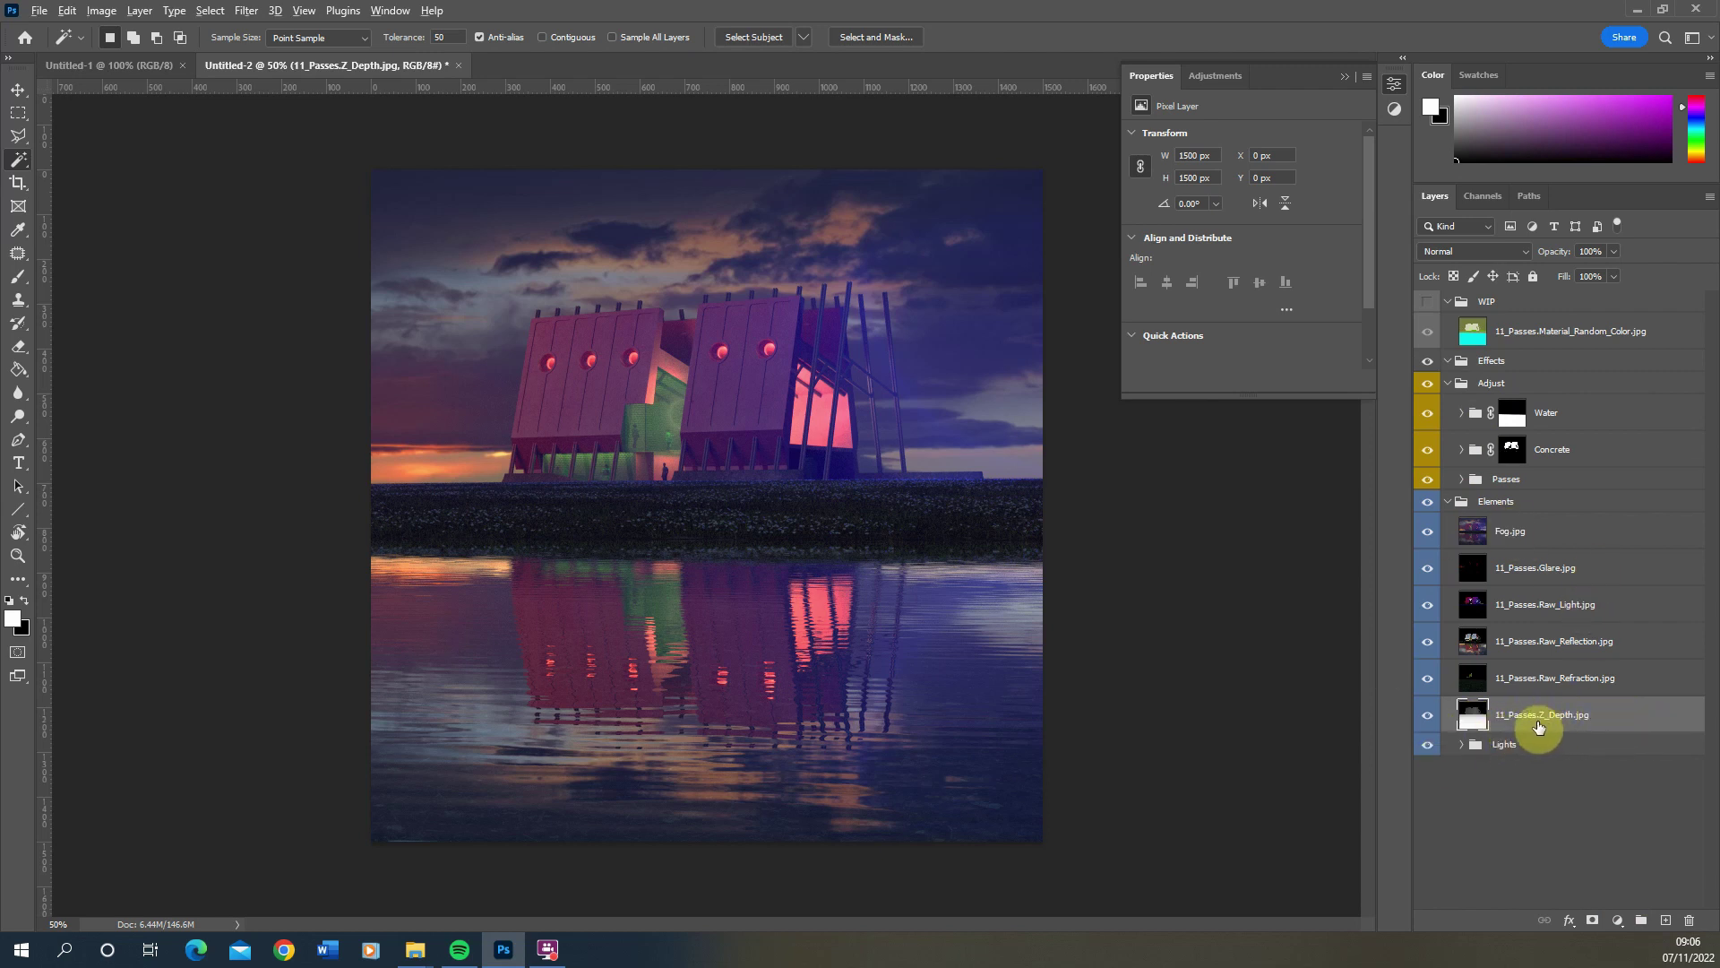
{"action": "left_click_drag", "start_coordinate": [1539, 728], "coordinate": [1537, 369]}
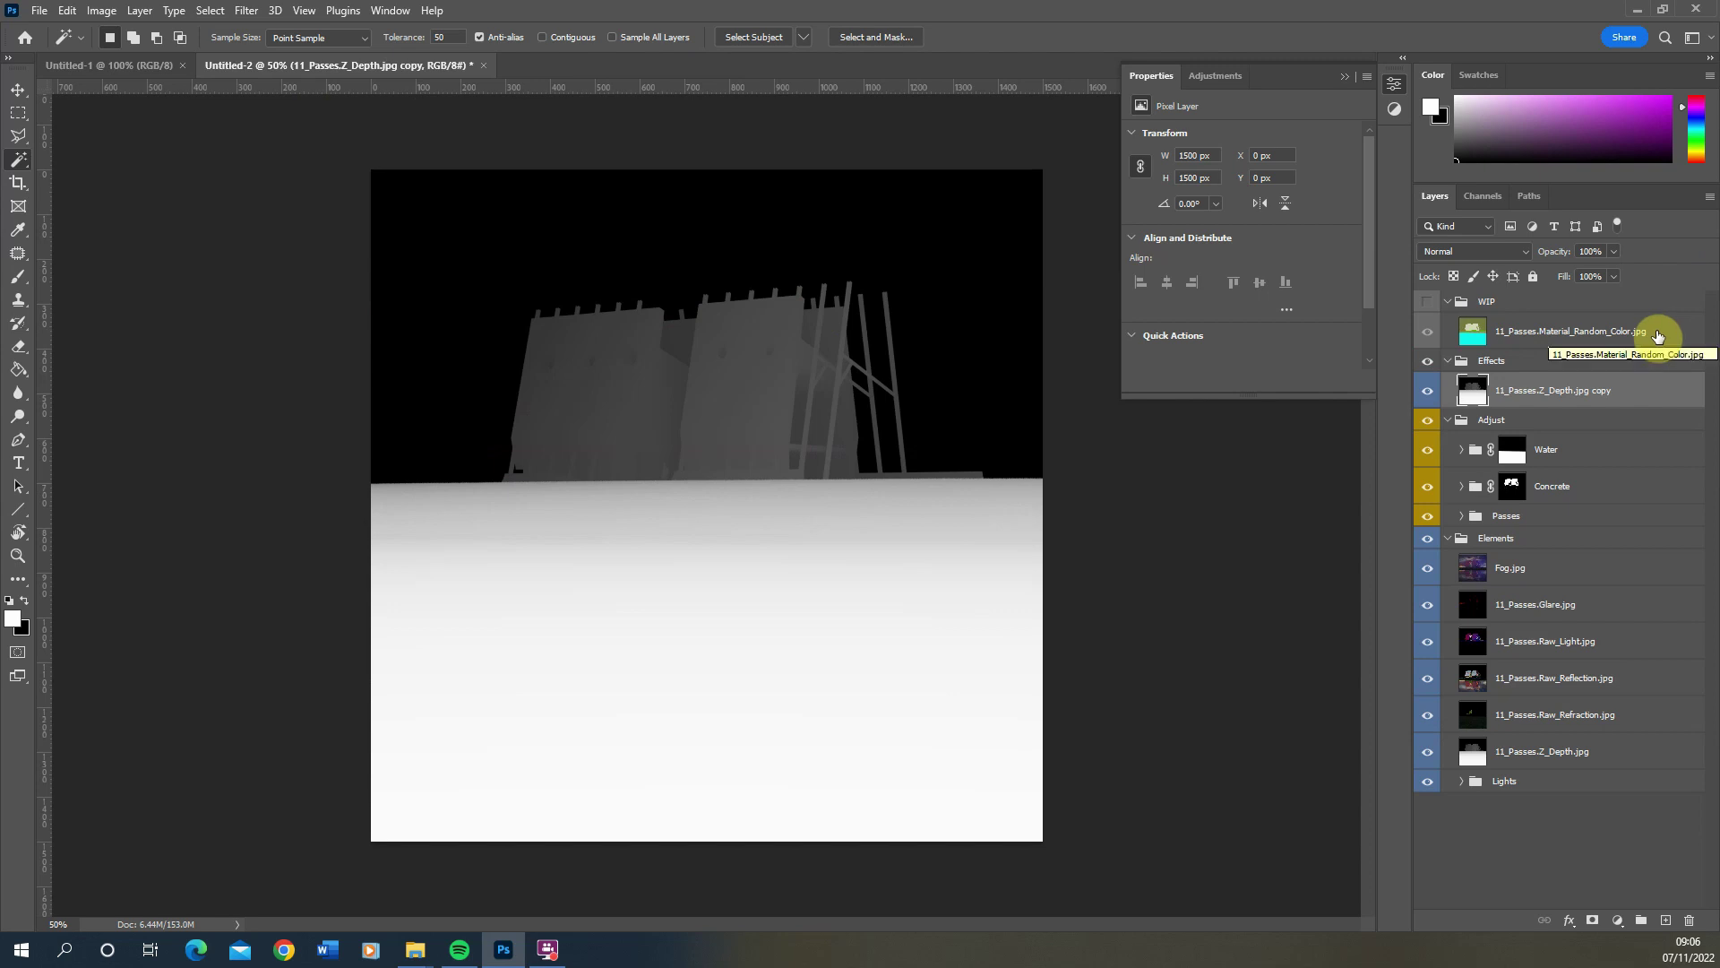
{"action": "key", "text": "ctrl+i"}
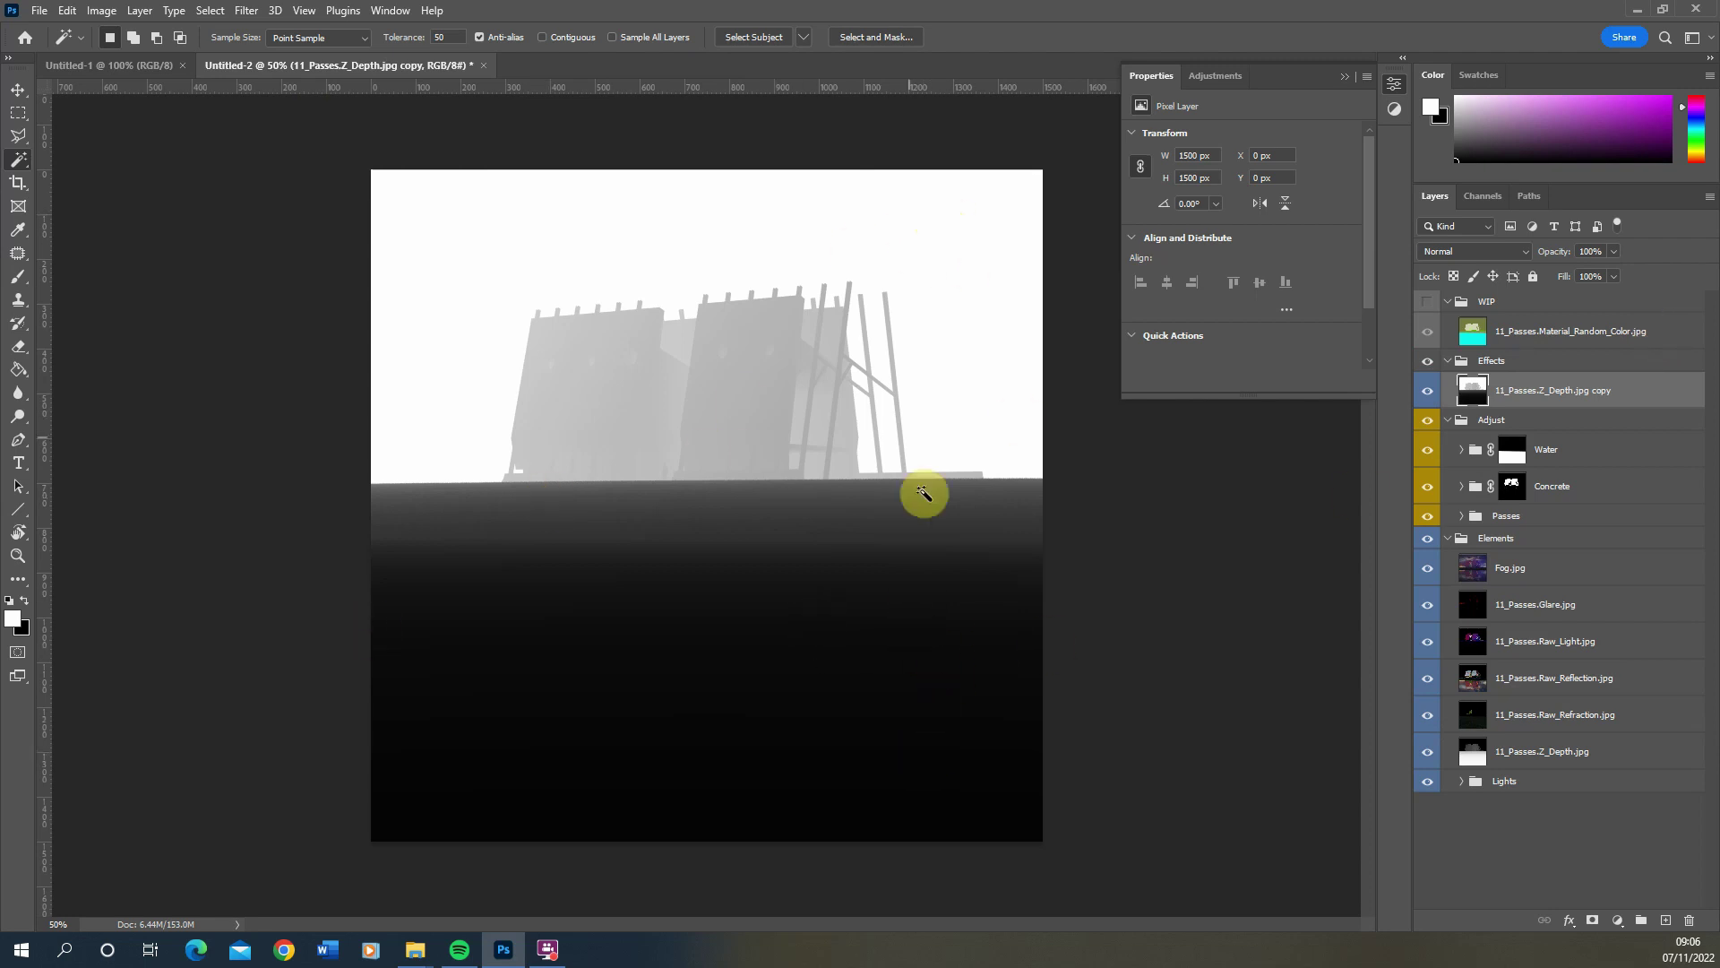
Set the inverted Z_Depth copy to Screen blending with a 7% fill, and compare the image with and without it
{"action": "left_click", "coordinate": [1478, 252]}
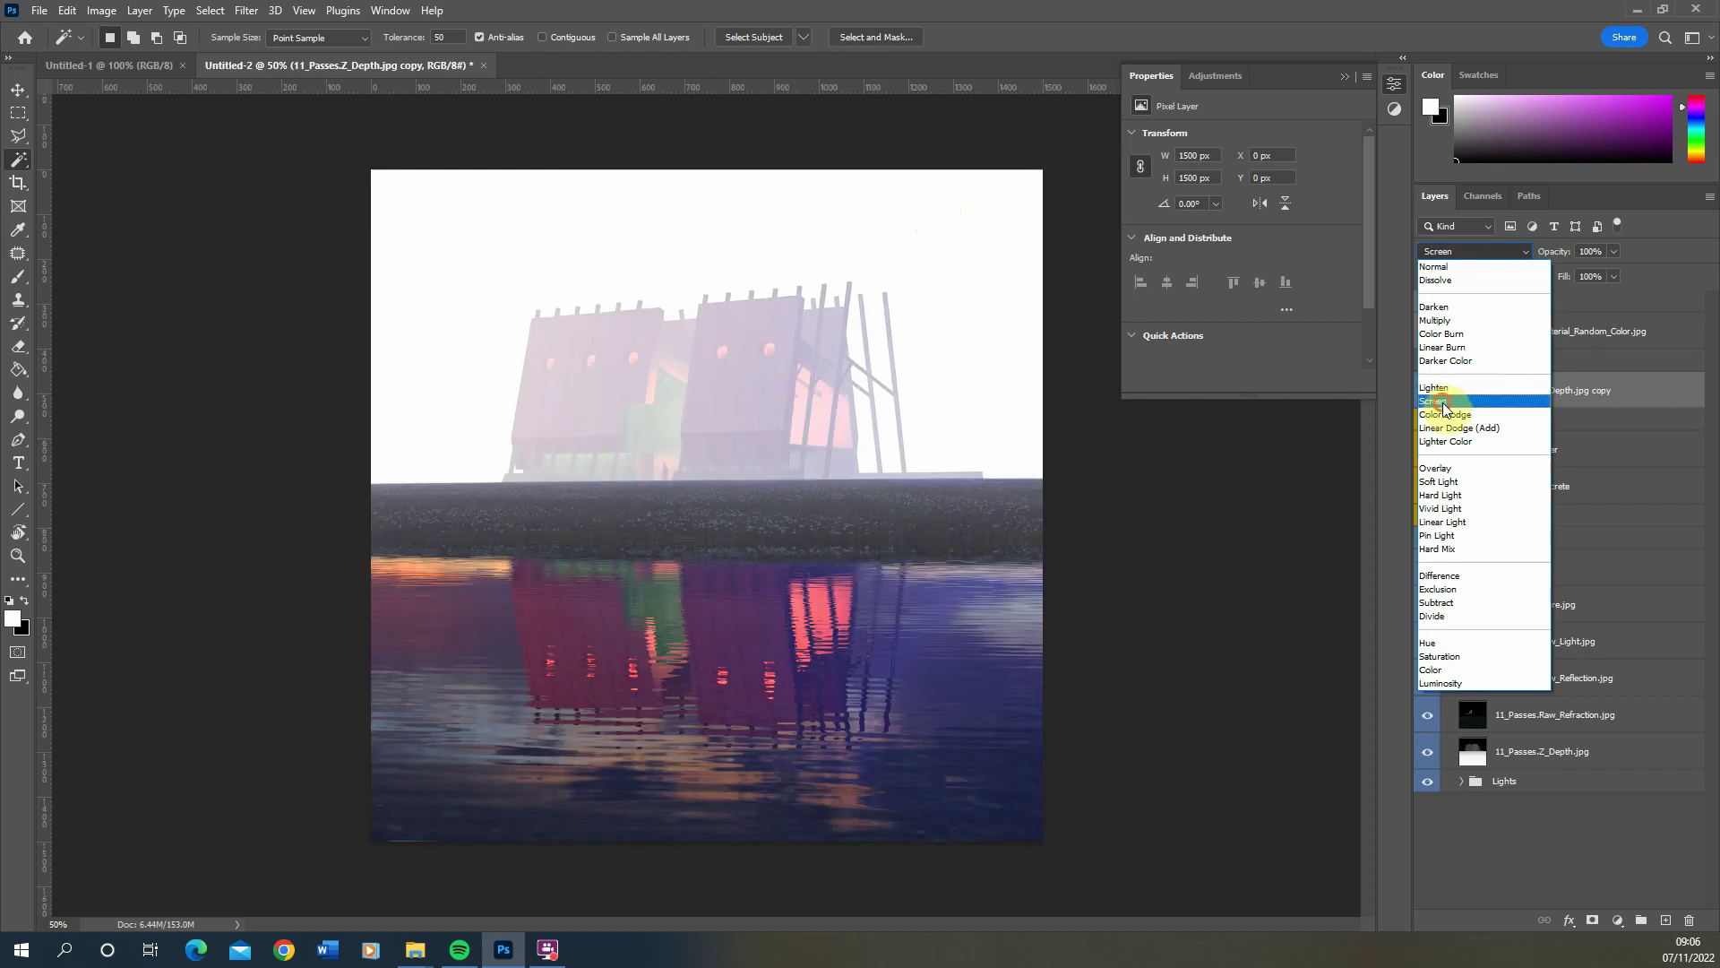
{"action": "left_click", "coordinate": [1442, 405]}
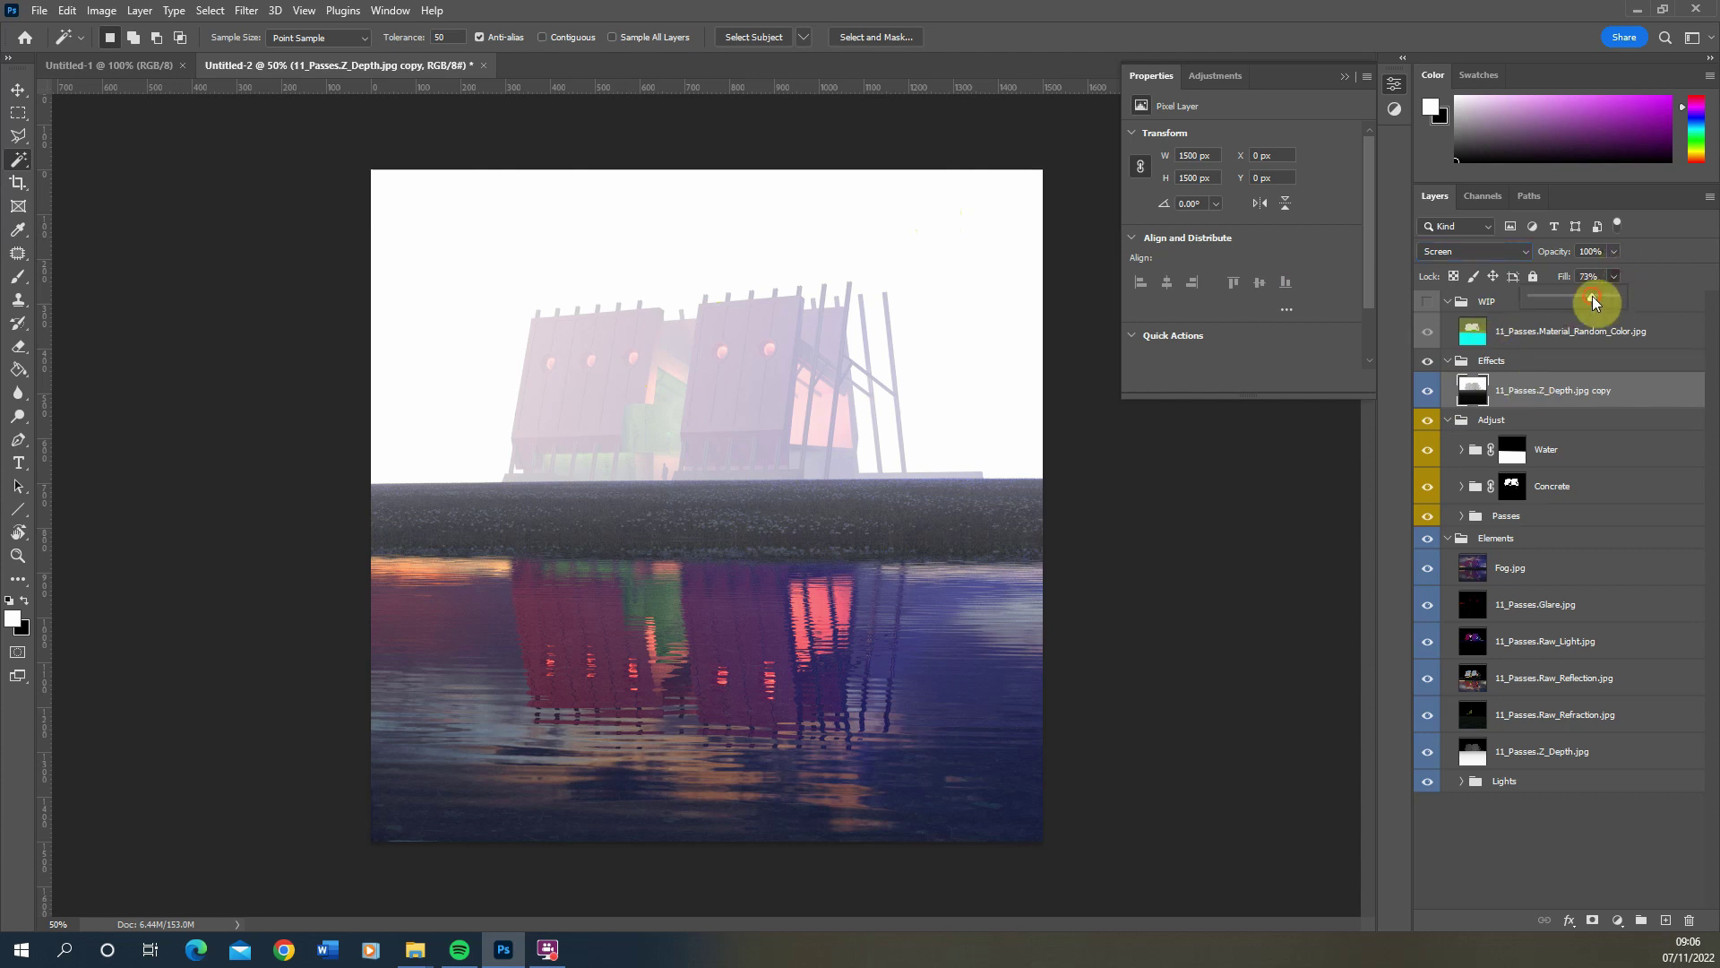
{"action": "left_click_drag", "start_coordinate": [1593, 295], "coordinate": [1542, 294]}
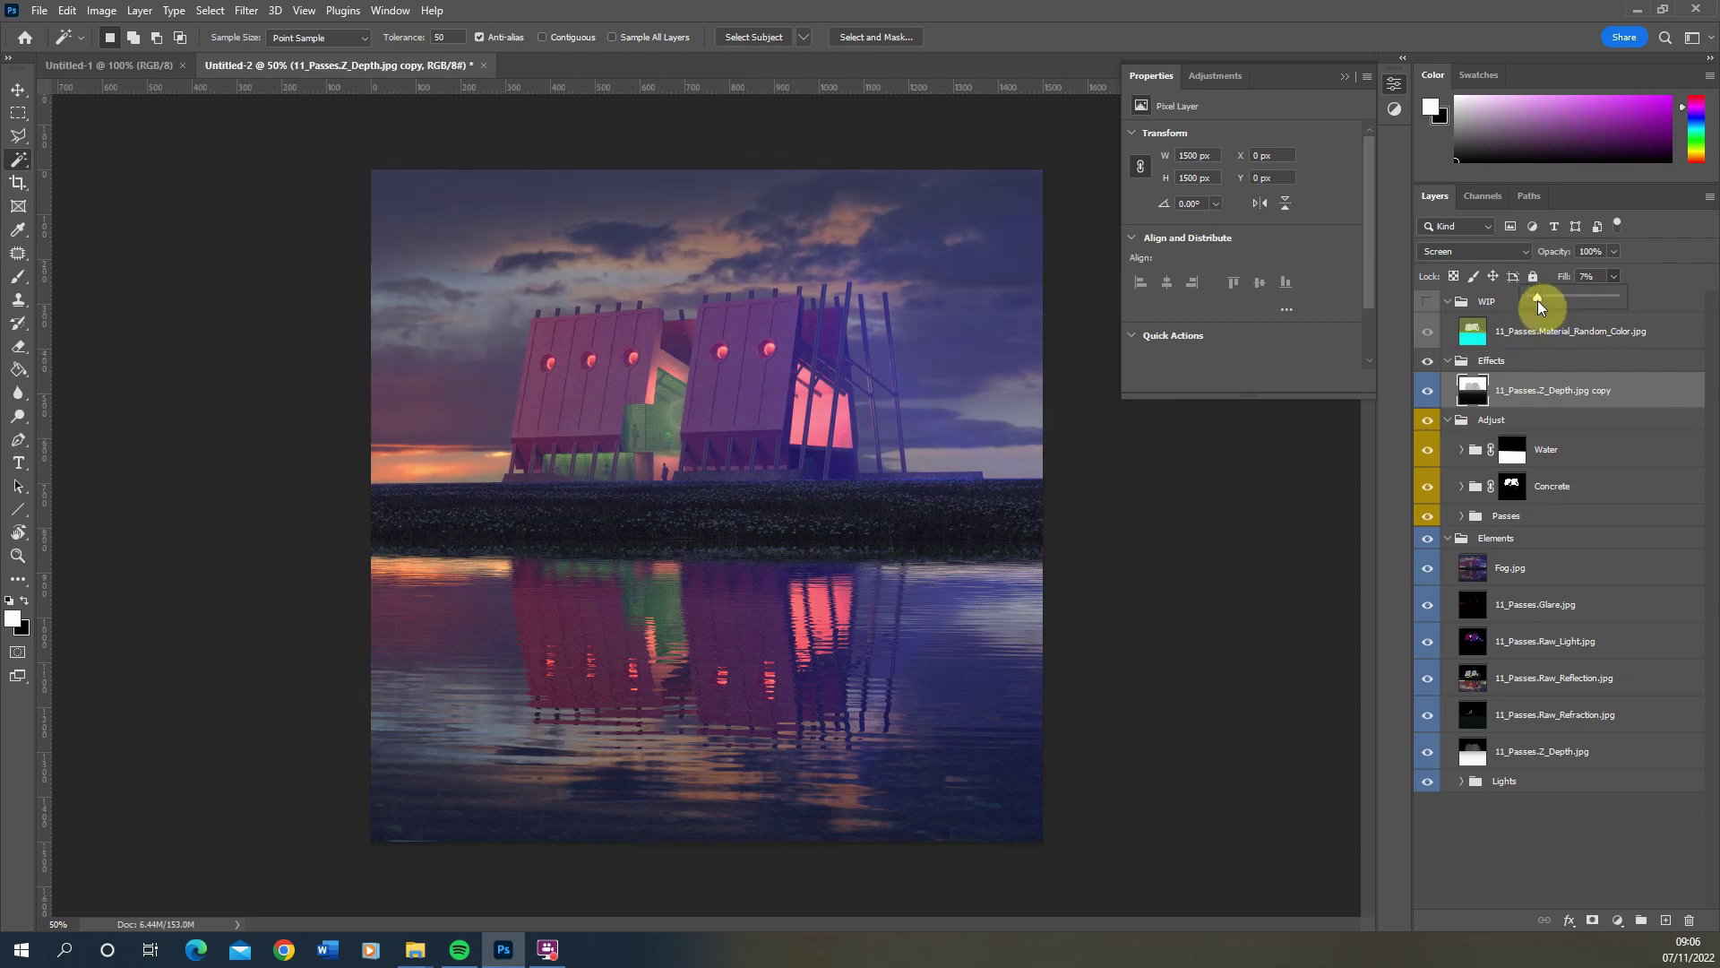
{"action": "left_click", "coordinate": [1428, 392]}
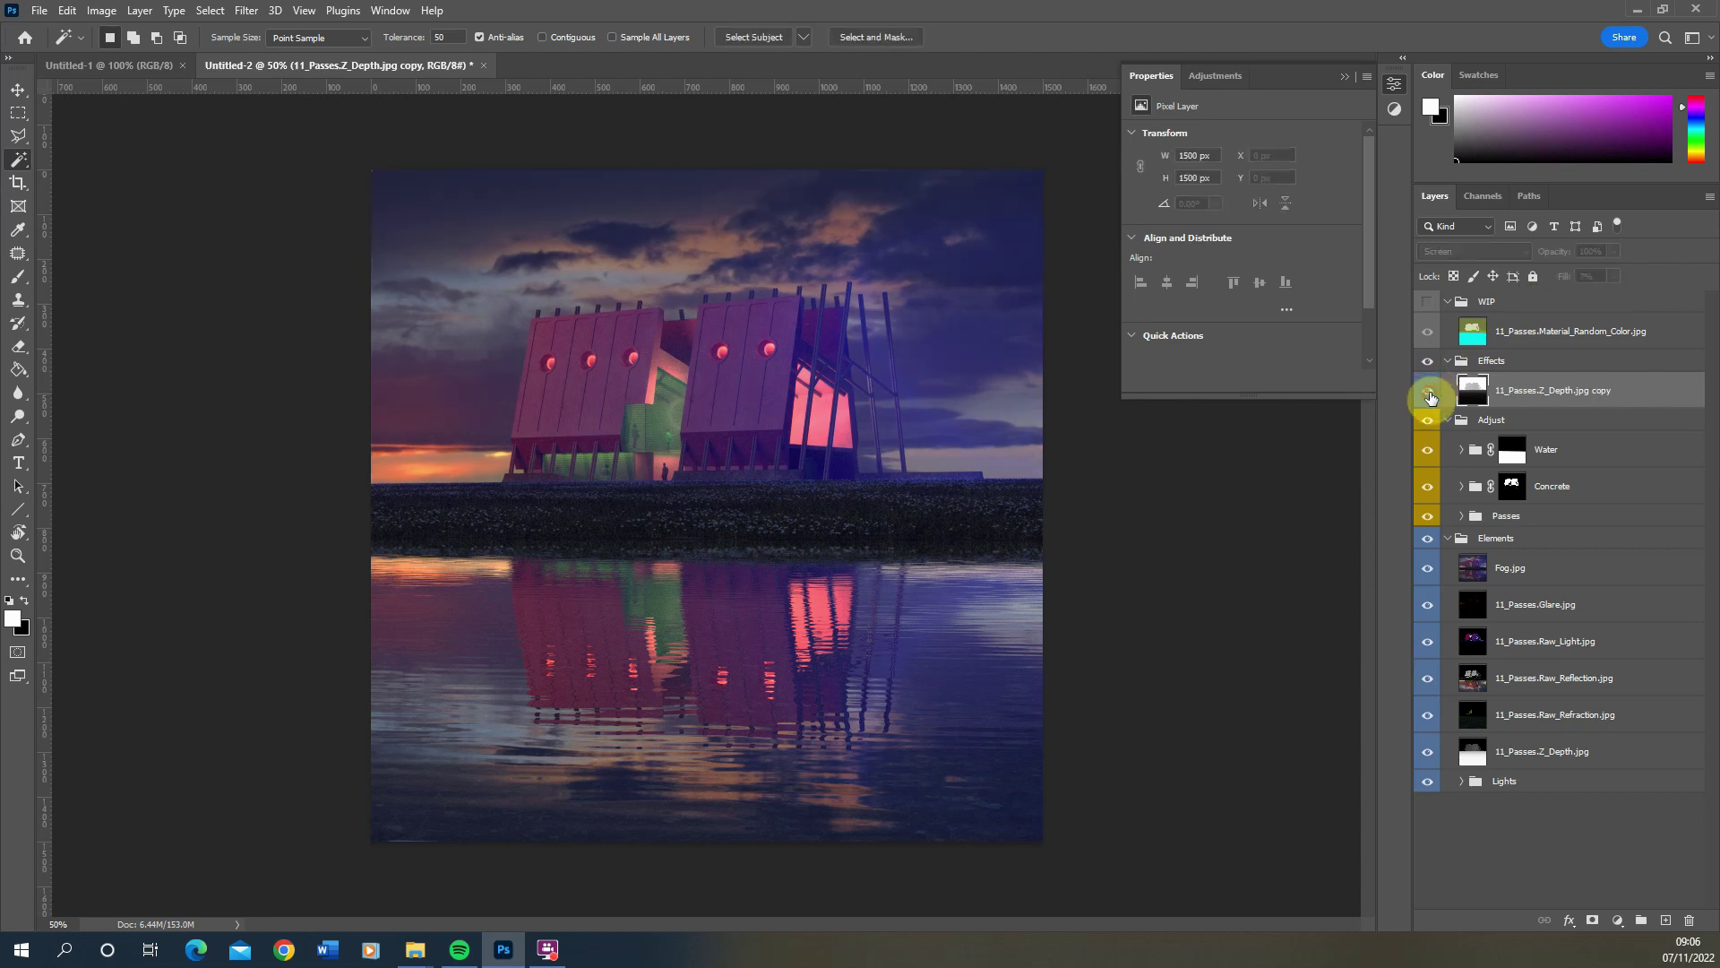
{"action": "left_click", "coordinate": [1428, 391]}
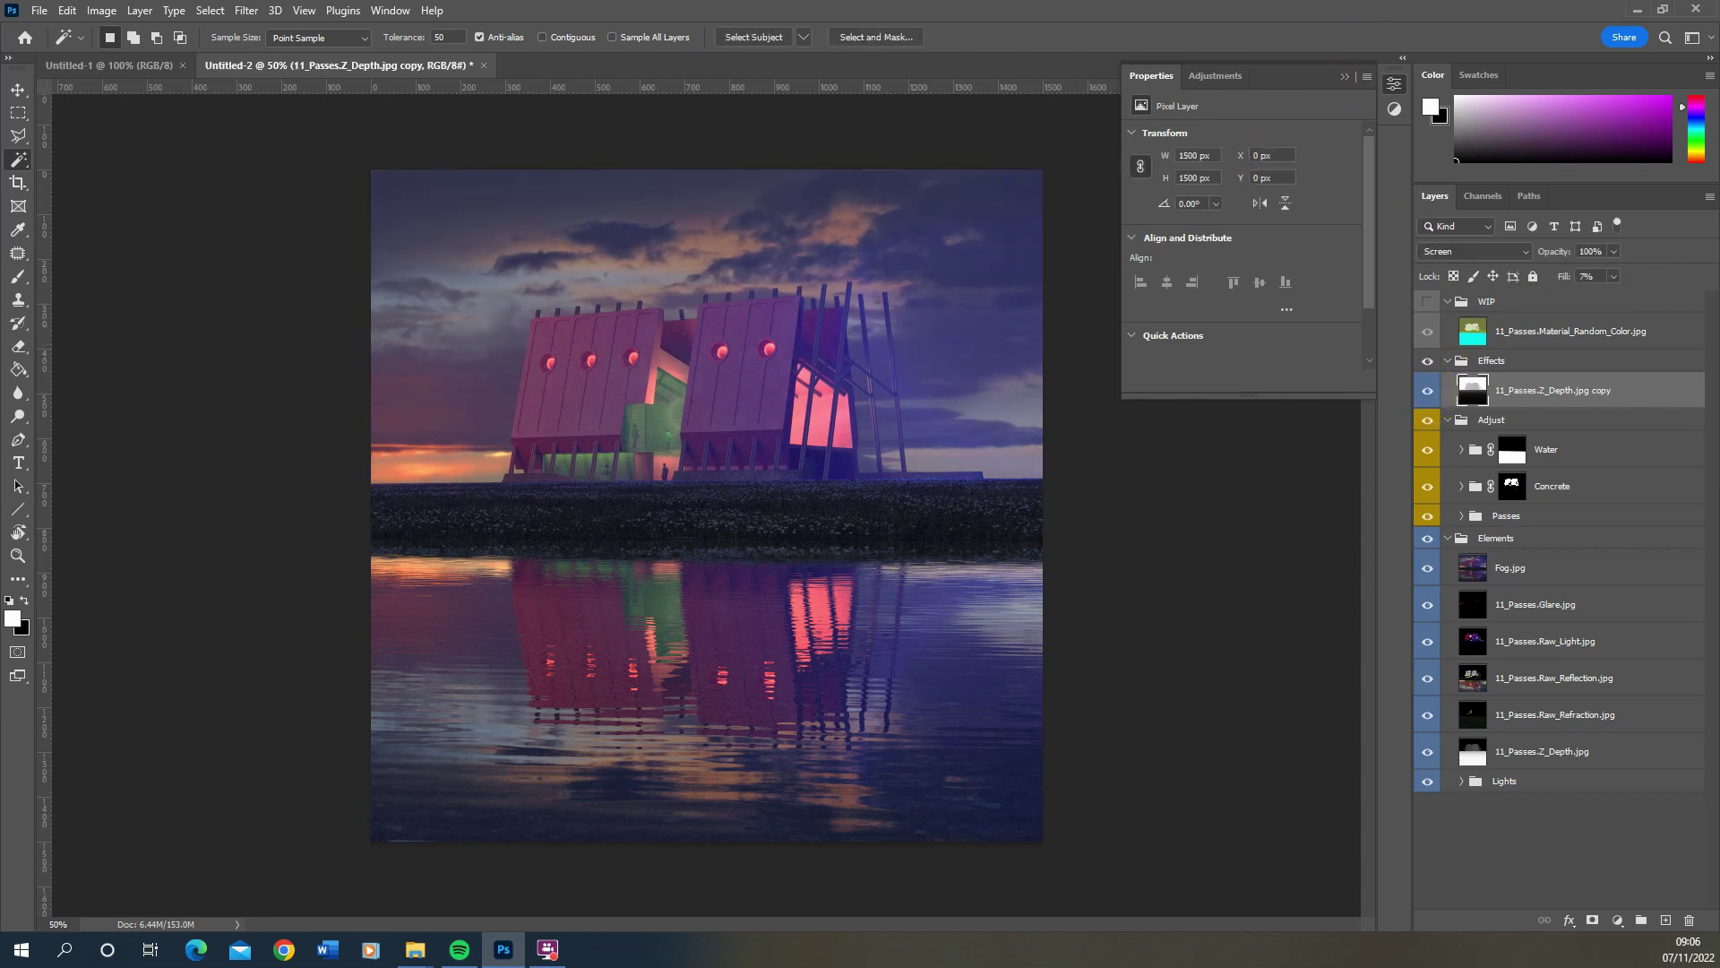
Switch to File Explorer and open the 01_Smoke folder inside 02_Resources, 01_2D, 05_Effects
{"action": "key", "text": "super+e"}
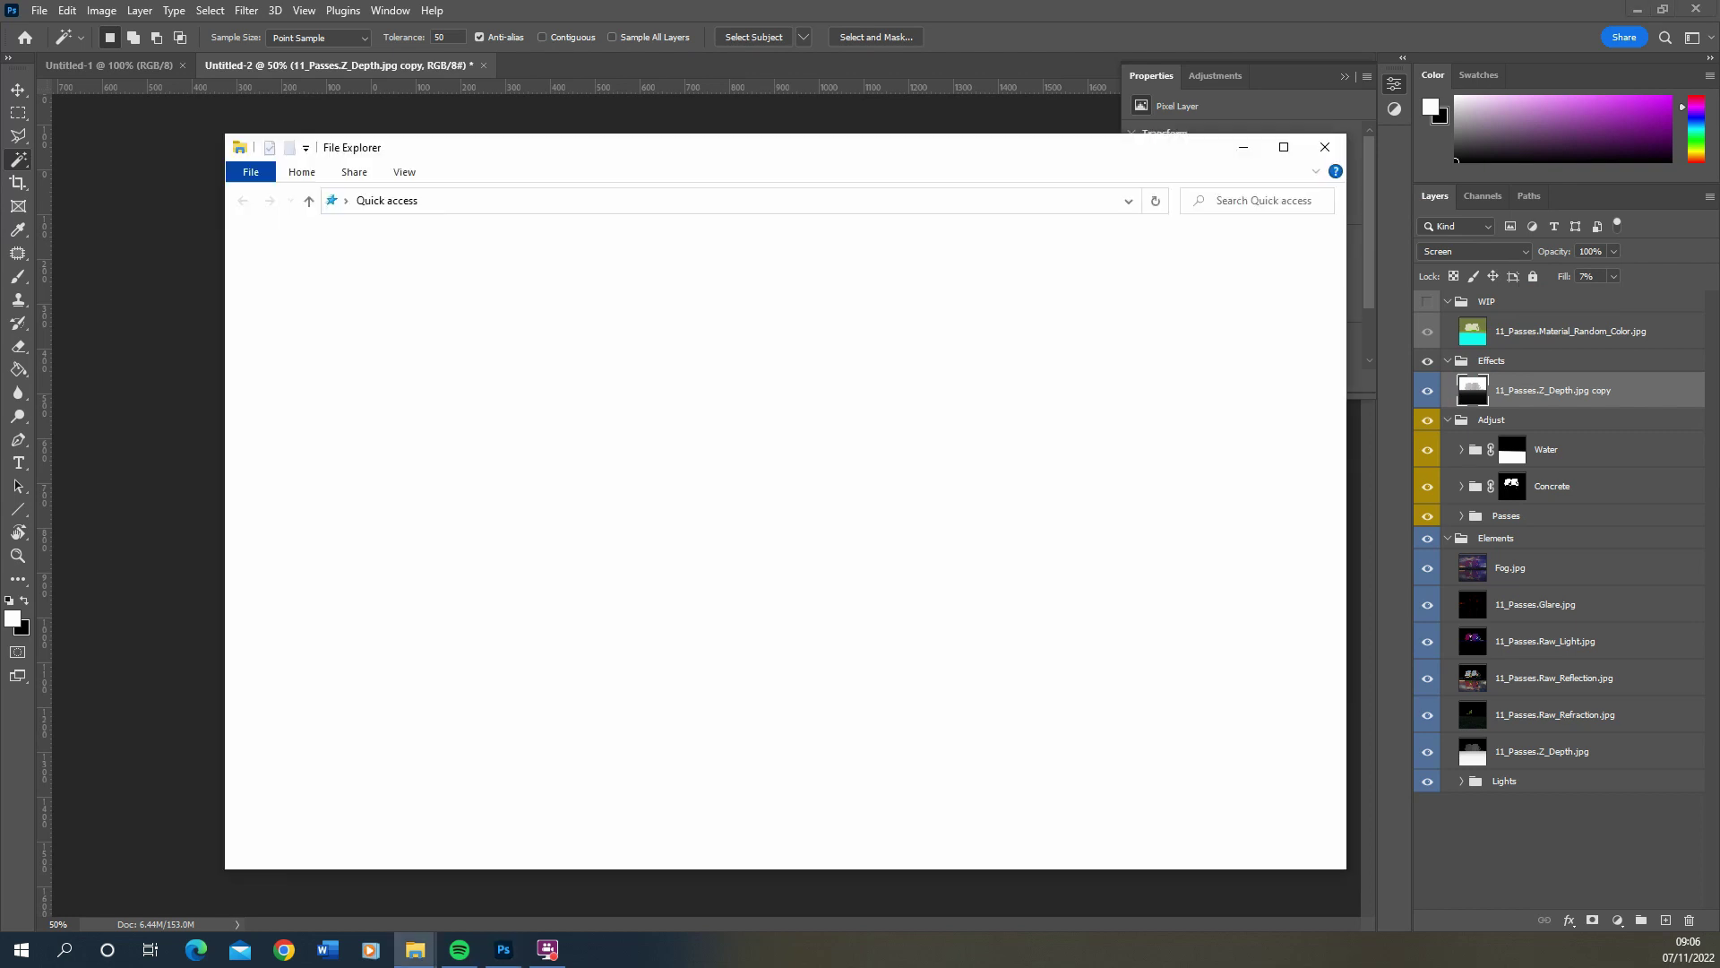
{"action": "left_click", "coordinate": [325, 320]}
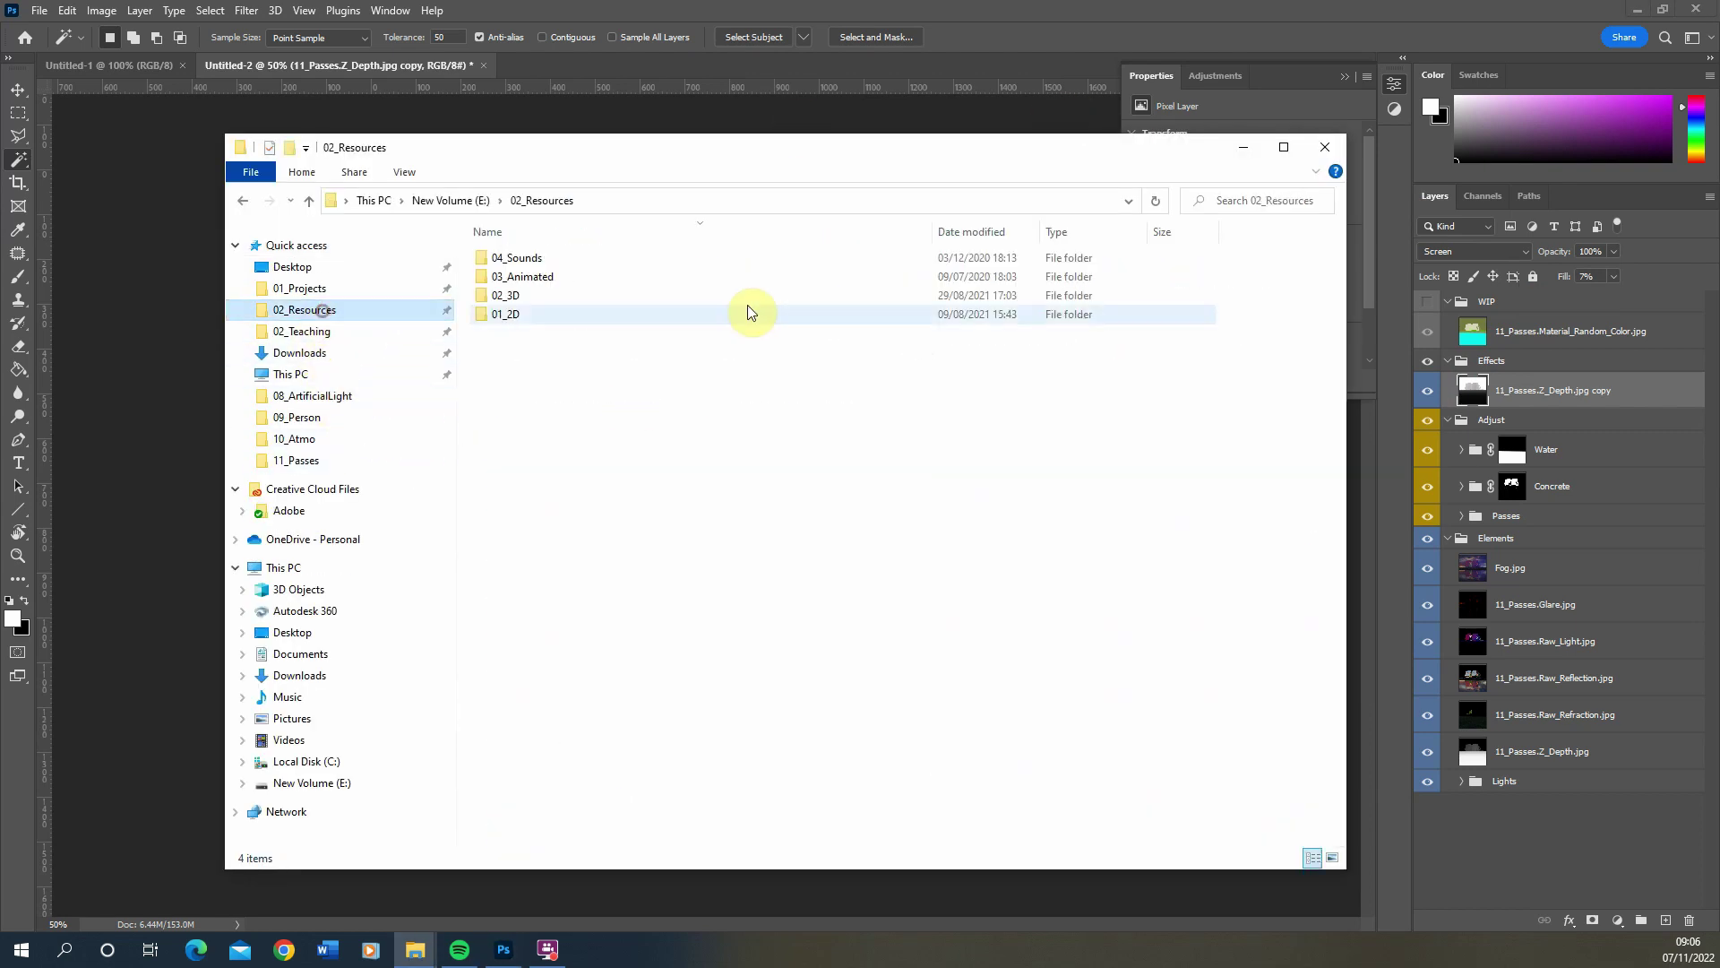
{"action": "double_click", "coordinate": [538, 314]}
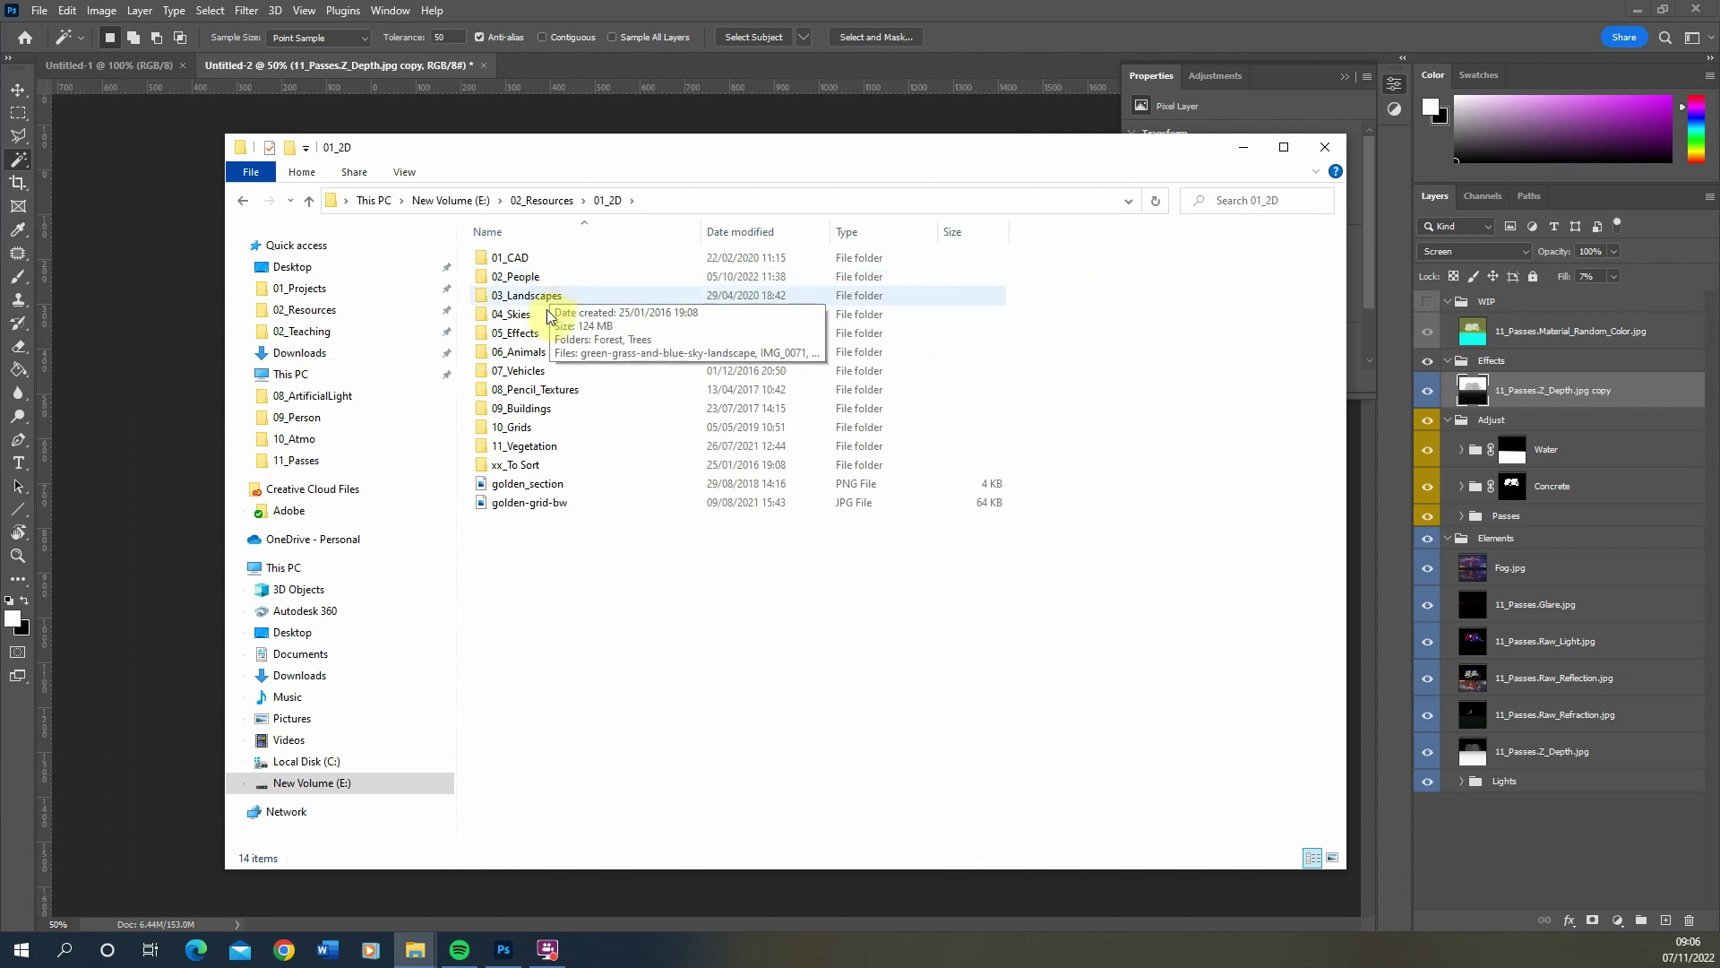
{"action": "double_click", "coordinate": [529, 332]}
{"action": "left_click", "coordinate": [523, 260]}
{"action": "double_click", "coordinate": [522, 266]}
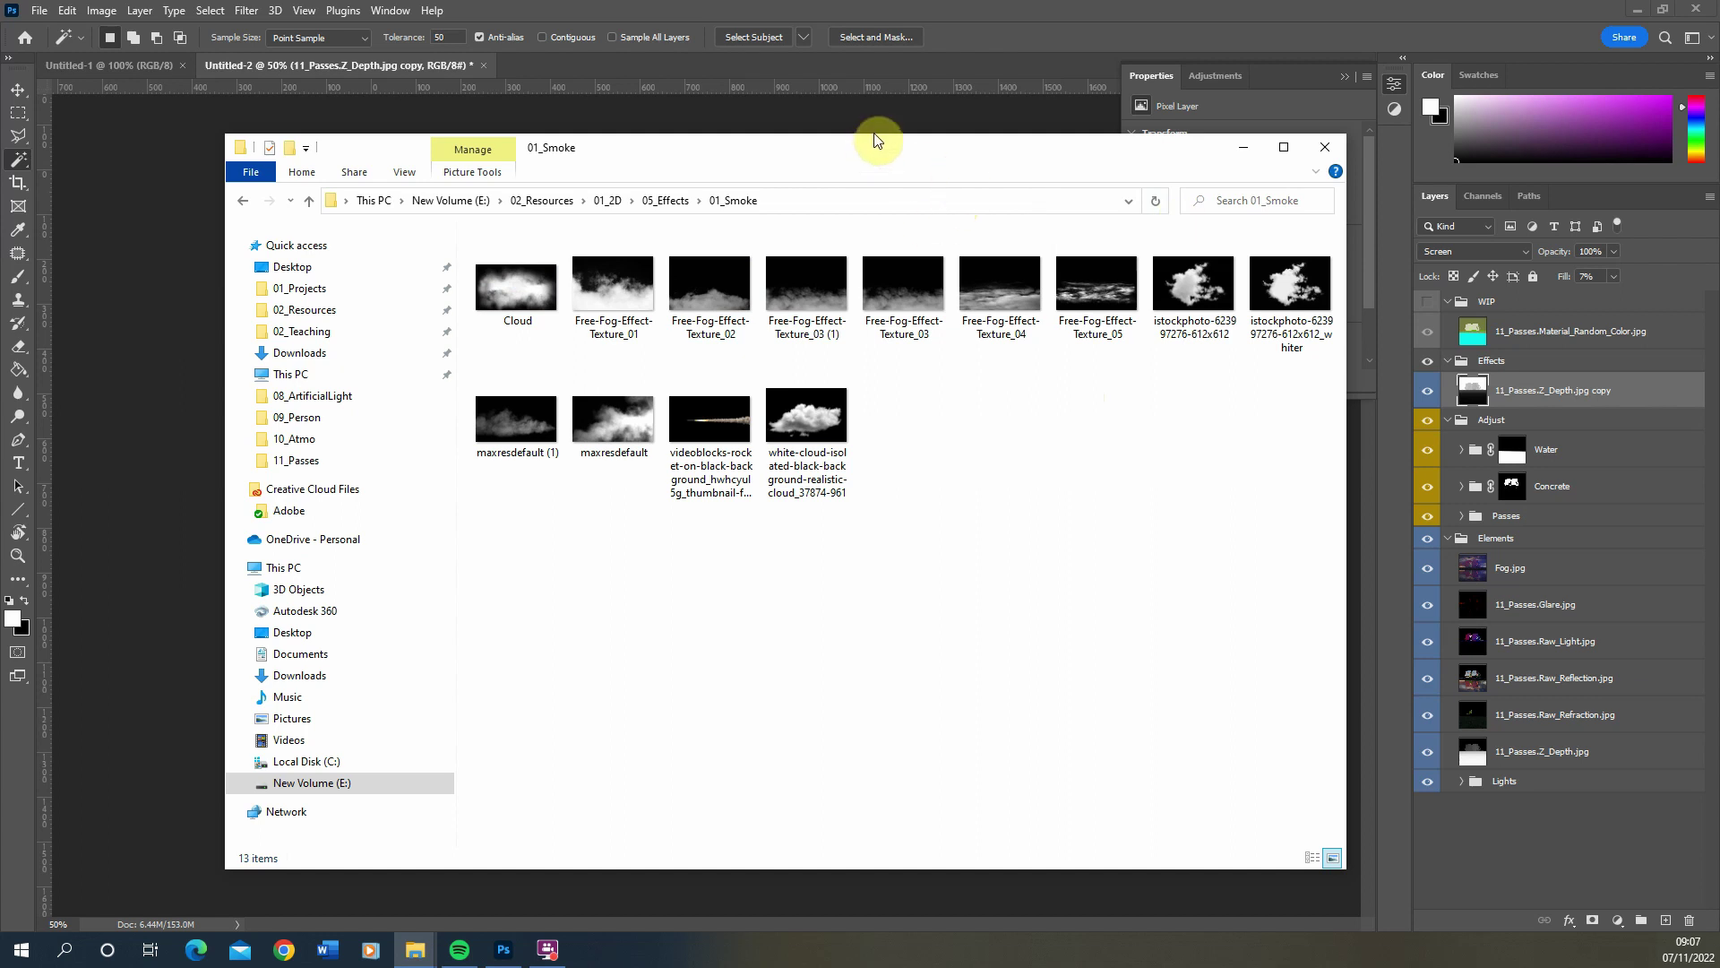
Place the maxresdefault (1) smoke image into the Effects group above the Z_Depth copy and set its blend mode to Screen
{"action": "left_click_drag", "start_coordinate": [873, 143], "coordinate": [875, 299]}
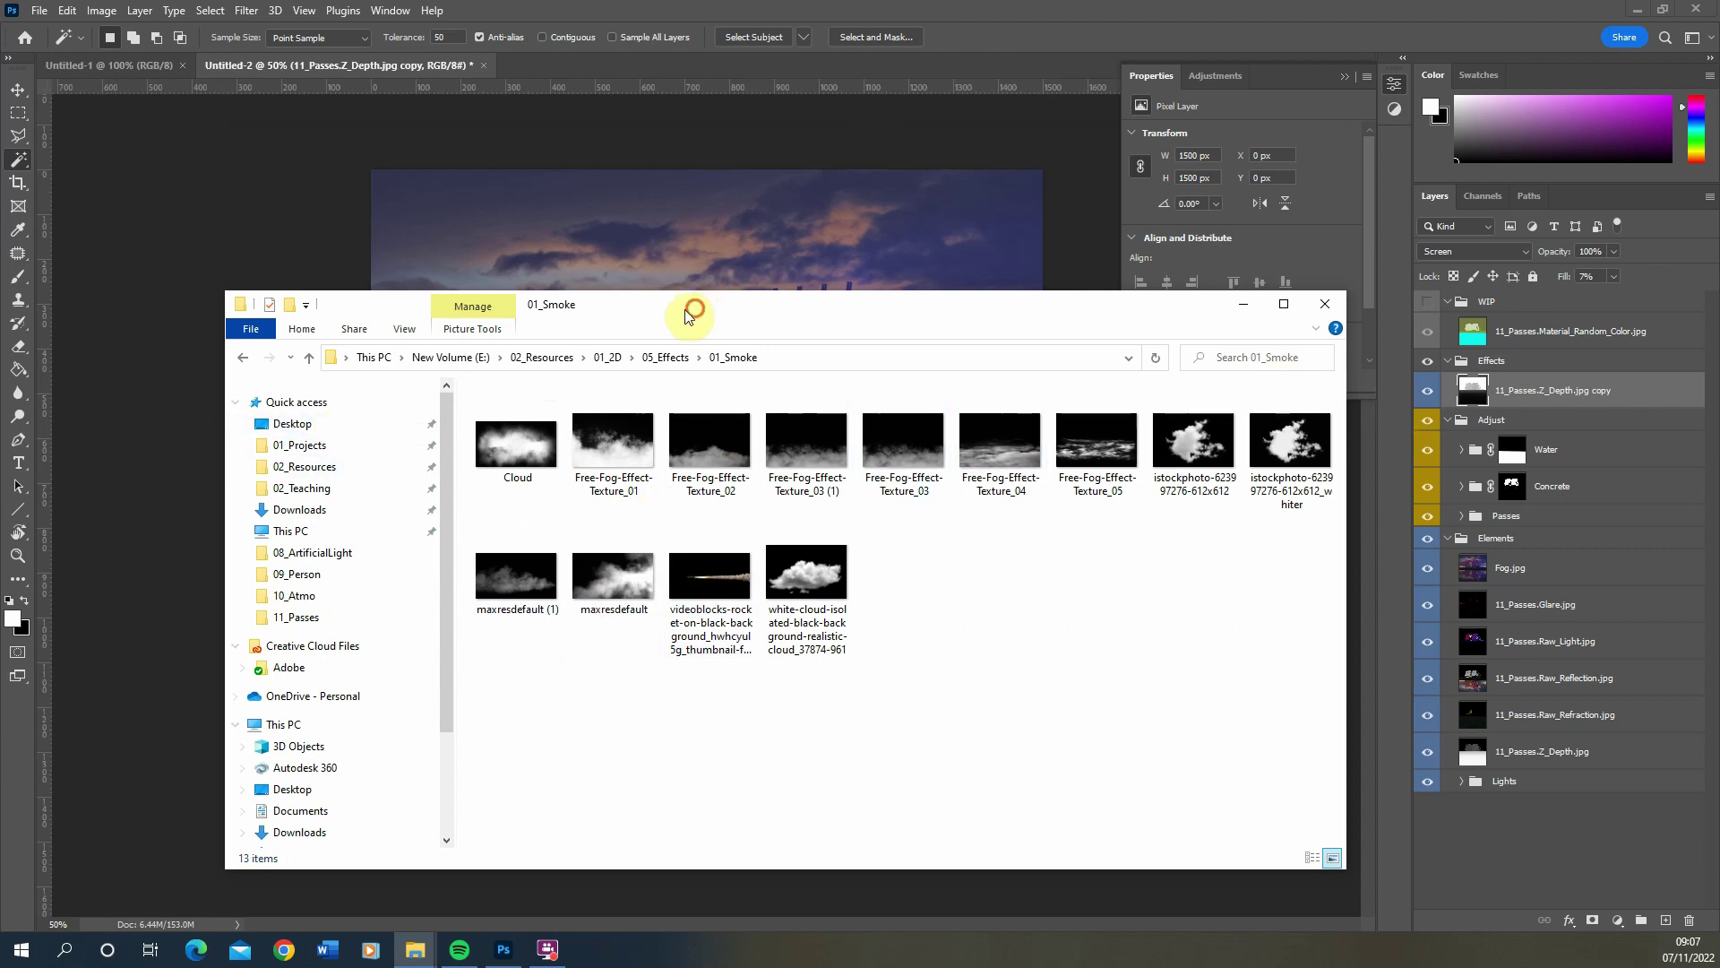
{"action": "left_click_drag", "start_coordinate": [691, 307], "coordinate": [582, 296]}
{"action": "left_click_drag", "start_coordinate": [385, 574], "coordinate": [638, 234]}
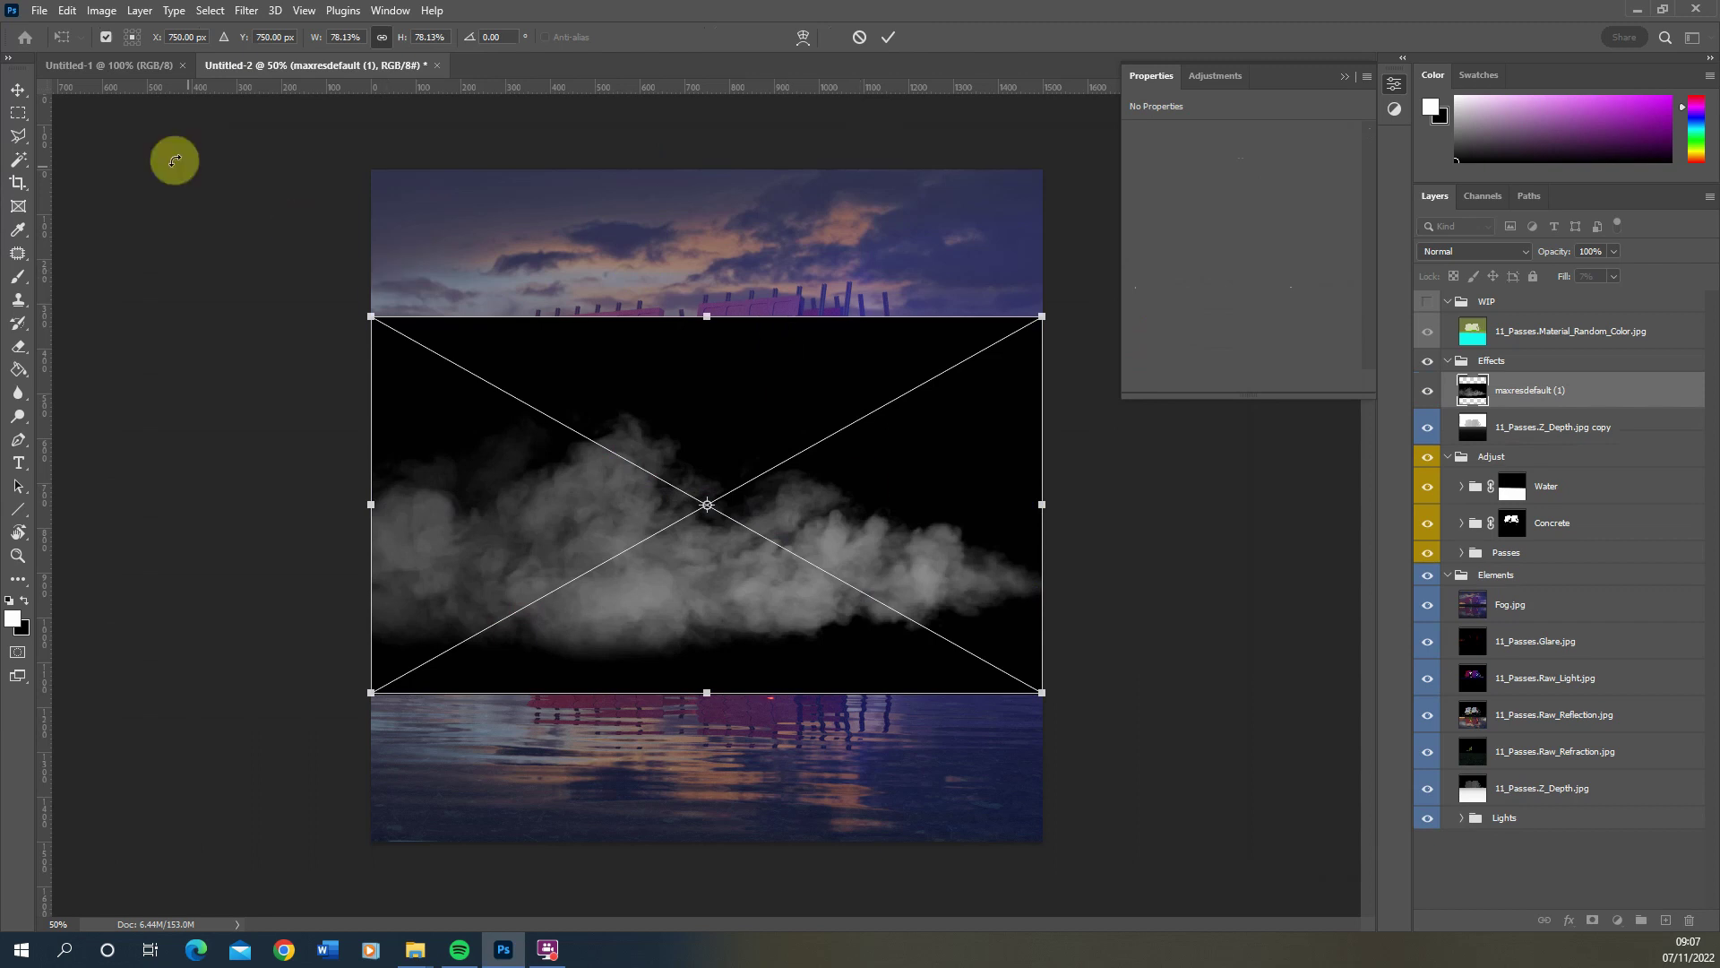
{"action": "left_click", "coordinate": [18, 113]}
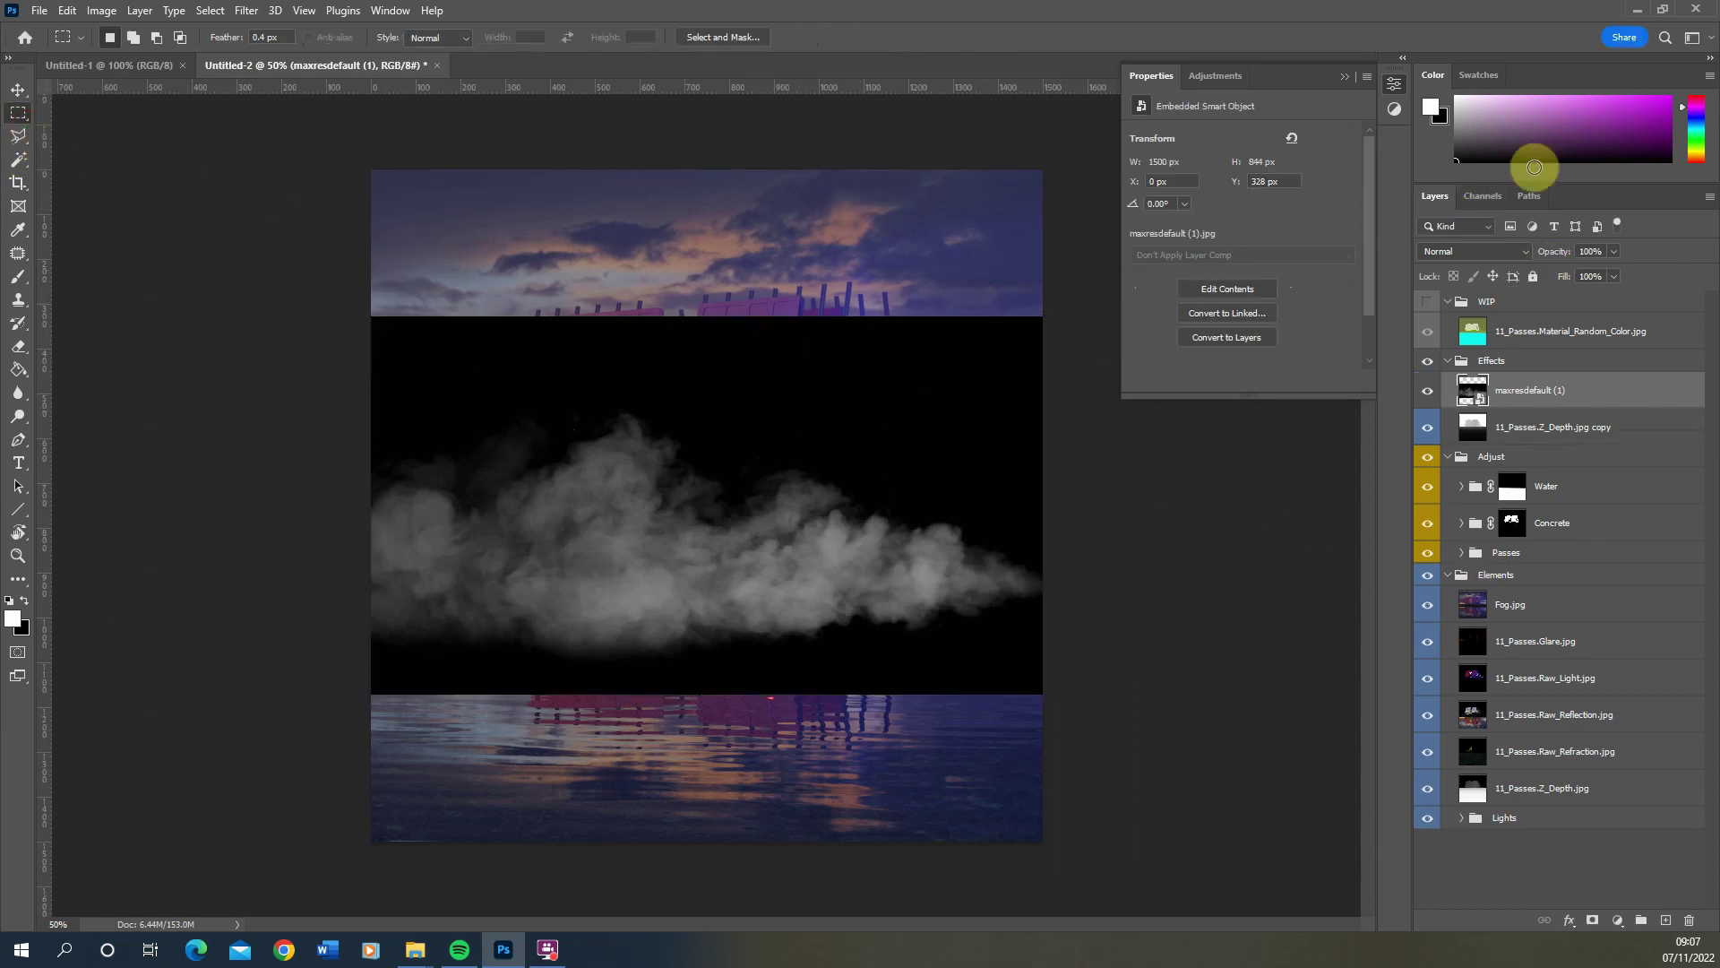
{"action": "left_click", "coordinate": [1482, 257]}
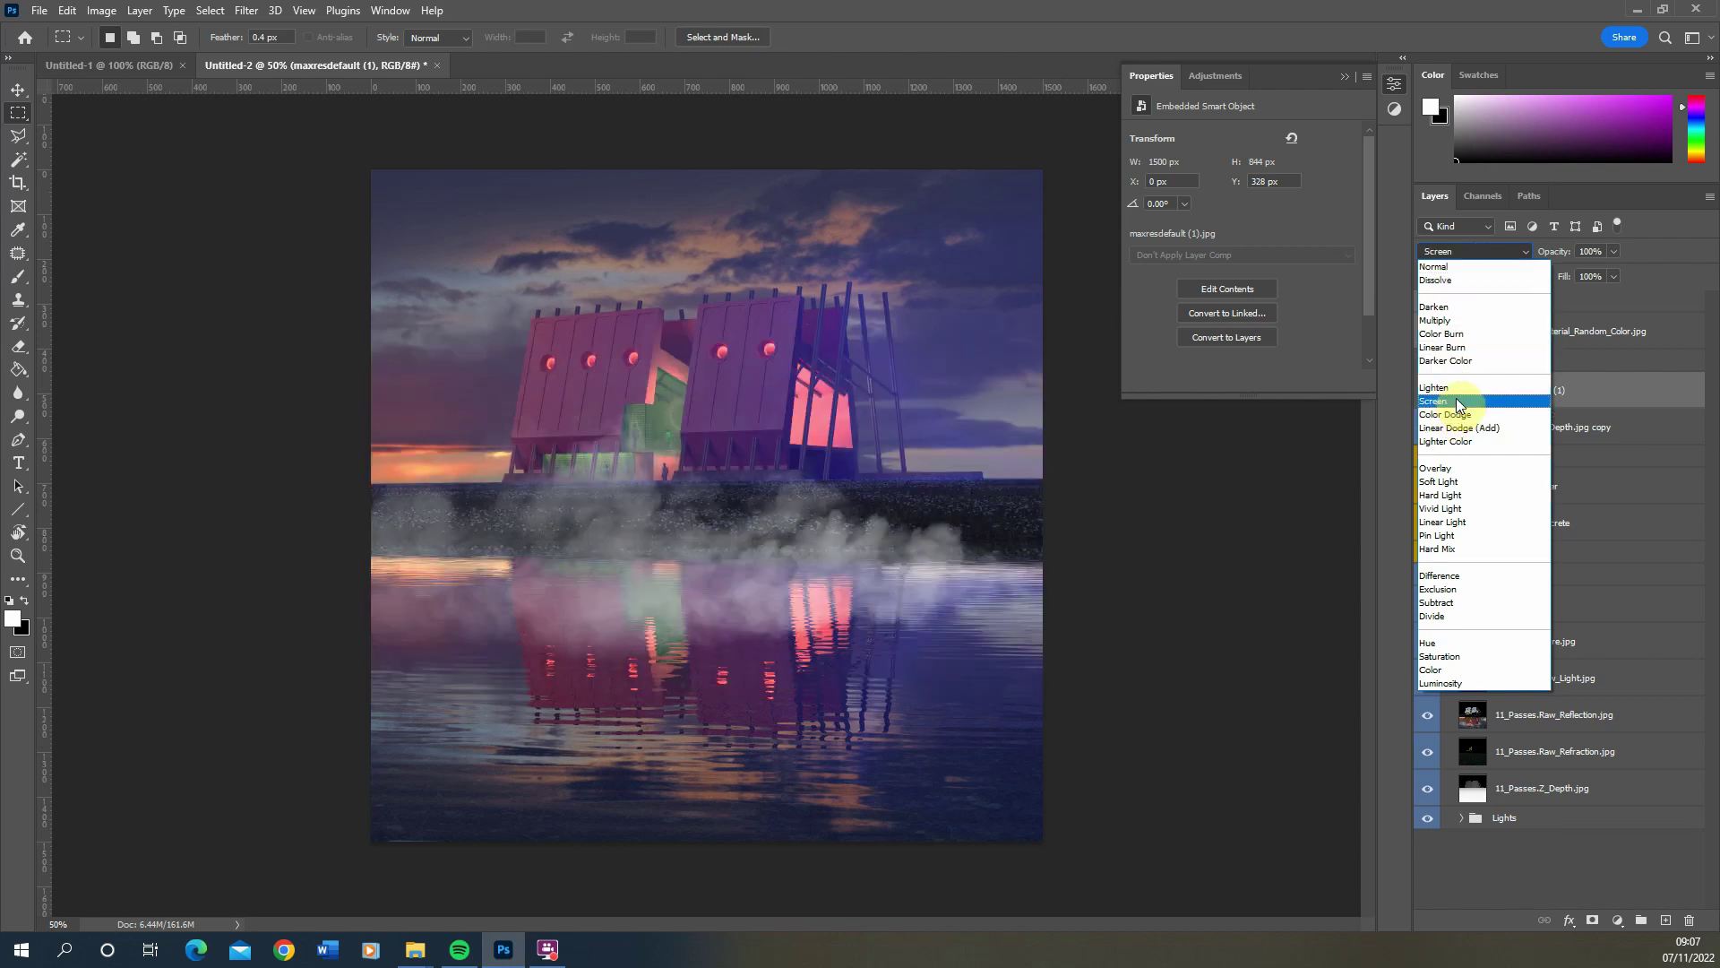
{"action": "left_click", "coordinate": [1455, 399]}
Scale the smoke layer to about 1263 × 711 px, position it over the bank below the building, and add a layer mask
{"action": "left_click", "coordinate": [18, 90]}
{"action": "left_click_drag", "start_coordinate": [779, 575], "coordinate": [639, 492]}
{"action": "key", "text": "ctrl+t"}
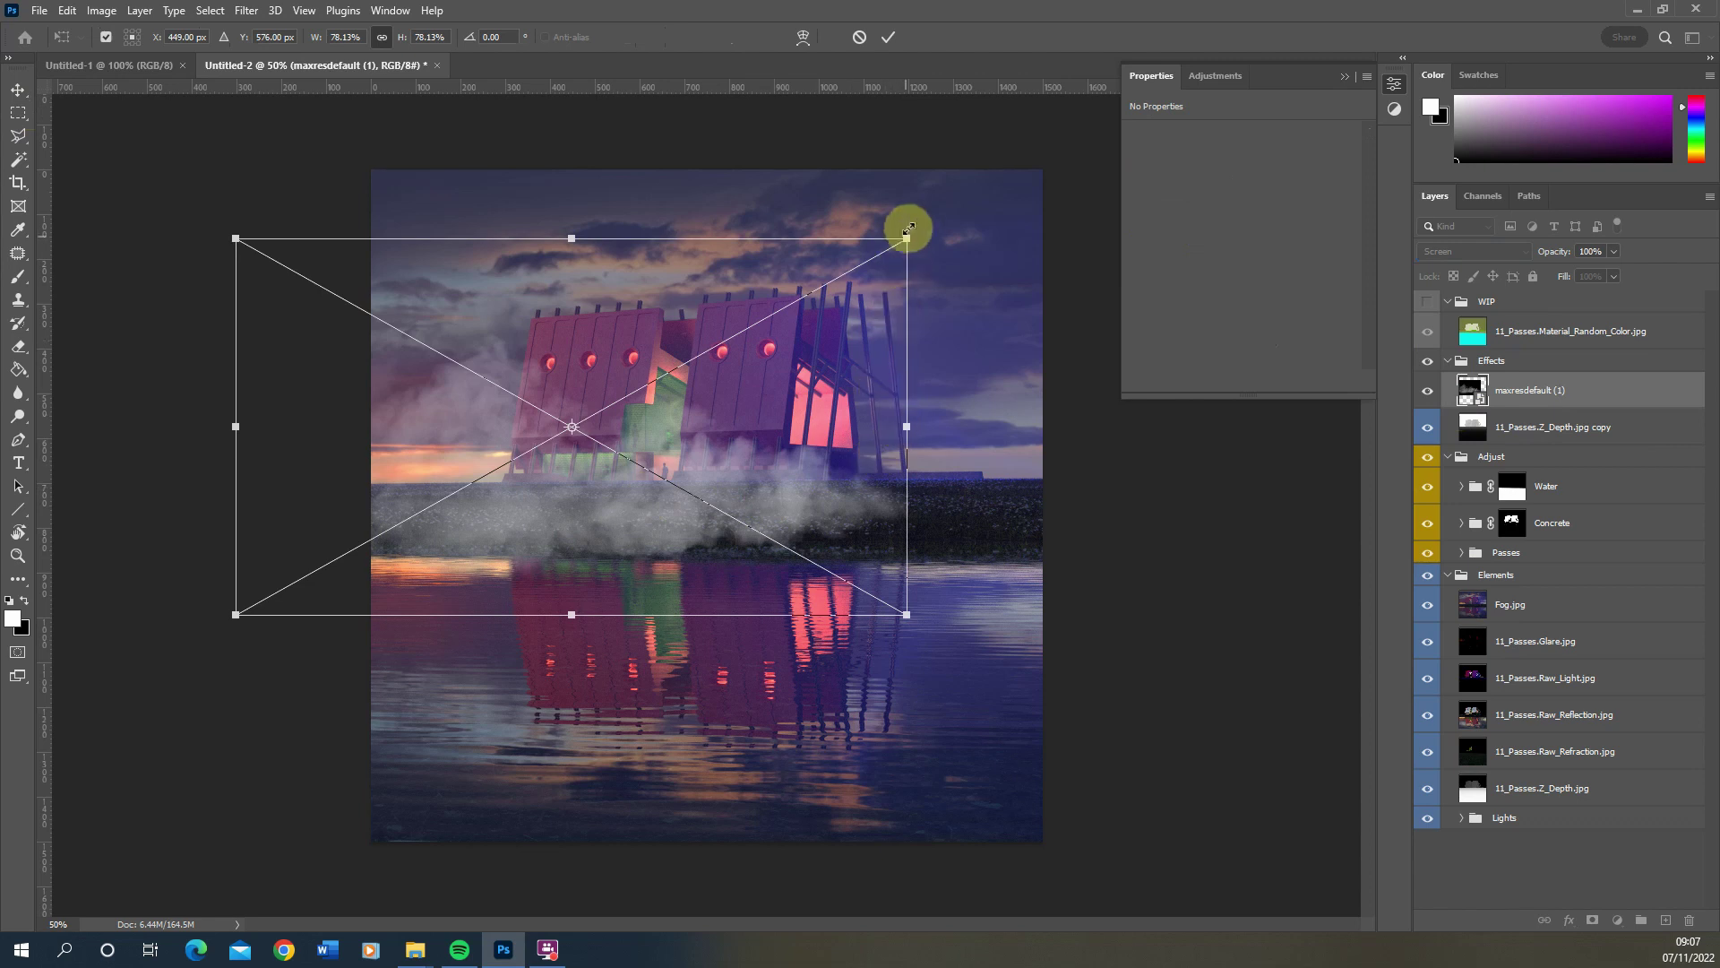
{"action": "left_click_drag", "start_coordinate": [909, 238], "coordinate": [793, 324]}
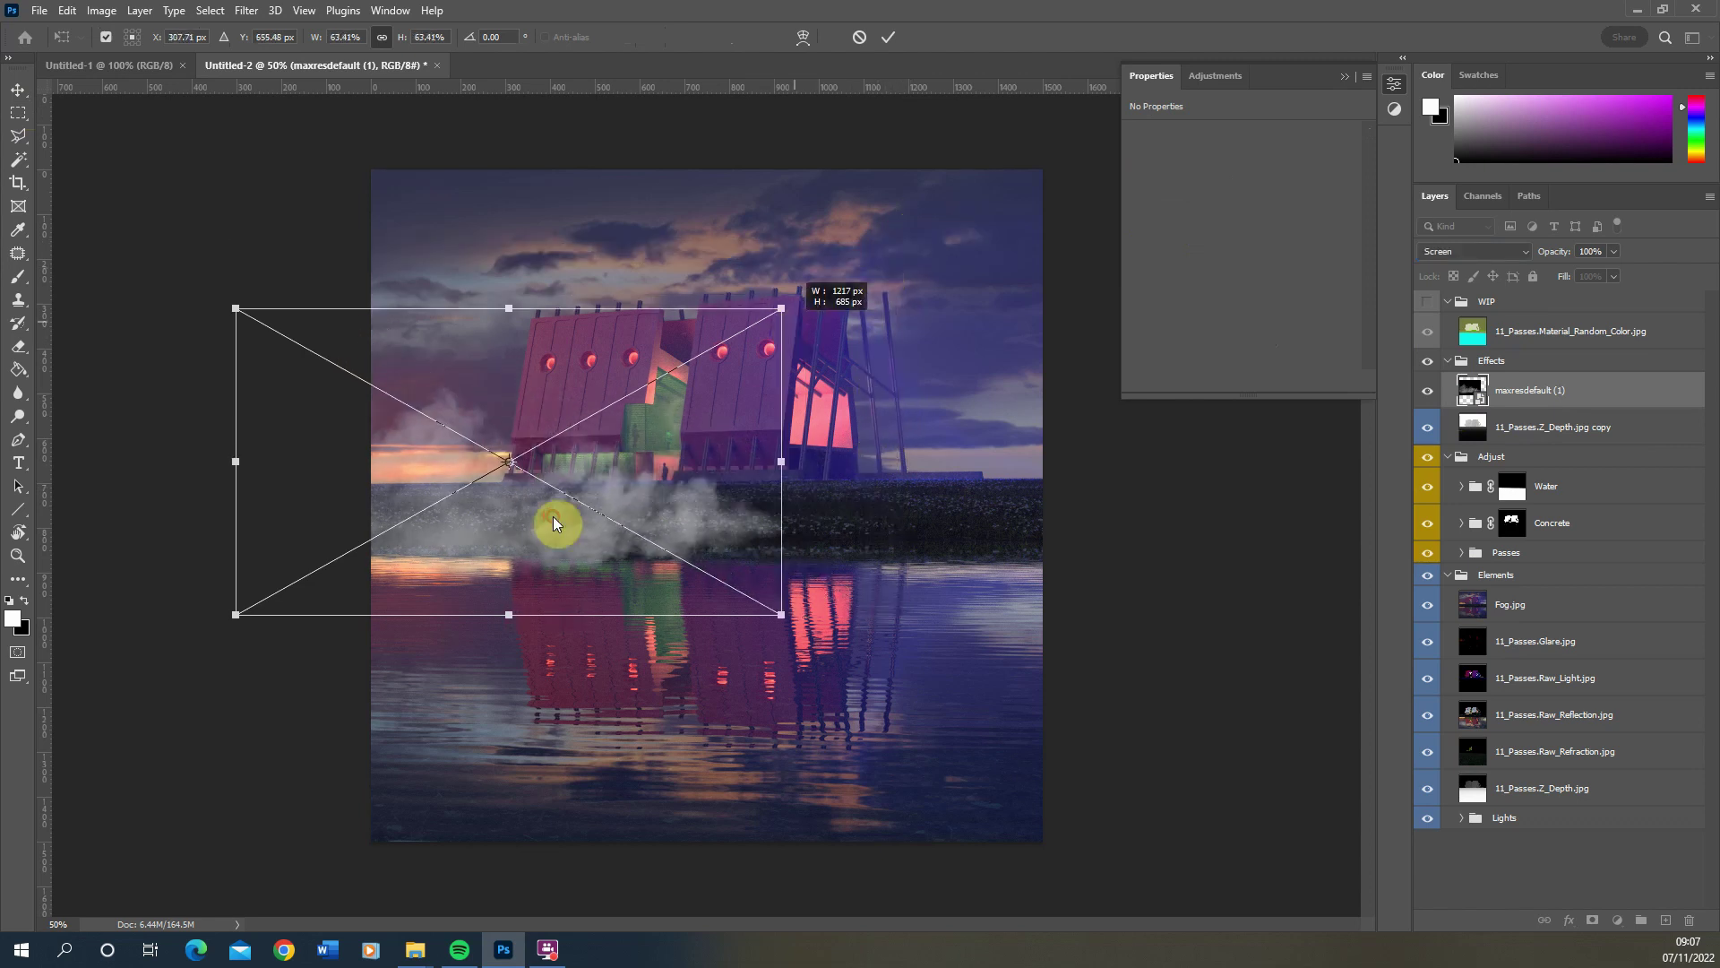
{"action": "left_click_drag", "start_coordinate": [552, 516], "coordinate": [672, 520]}
{"action": "left_click_drag", "start_coordinate": [899, 618], "coordinate": [921, 630]}
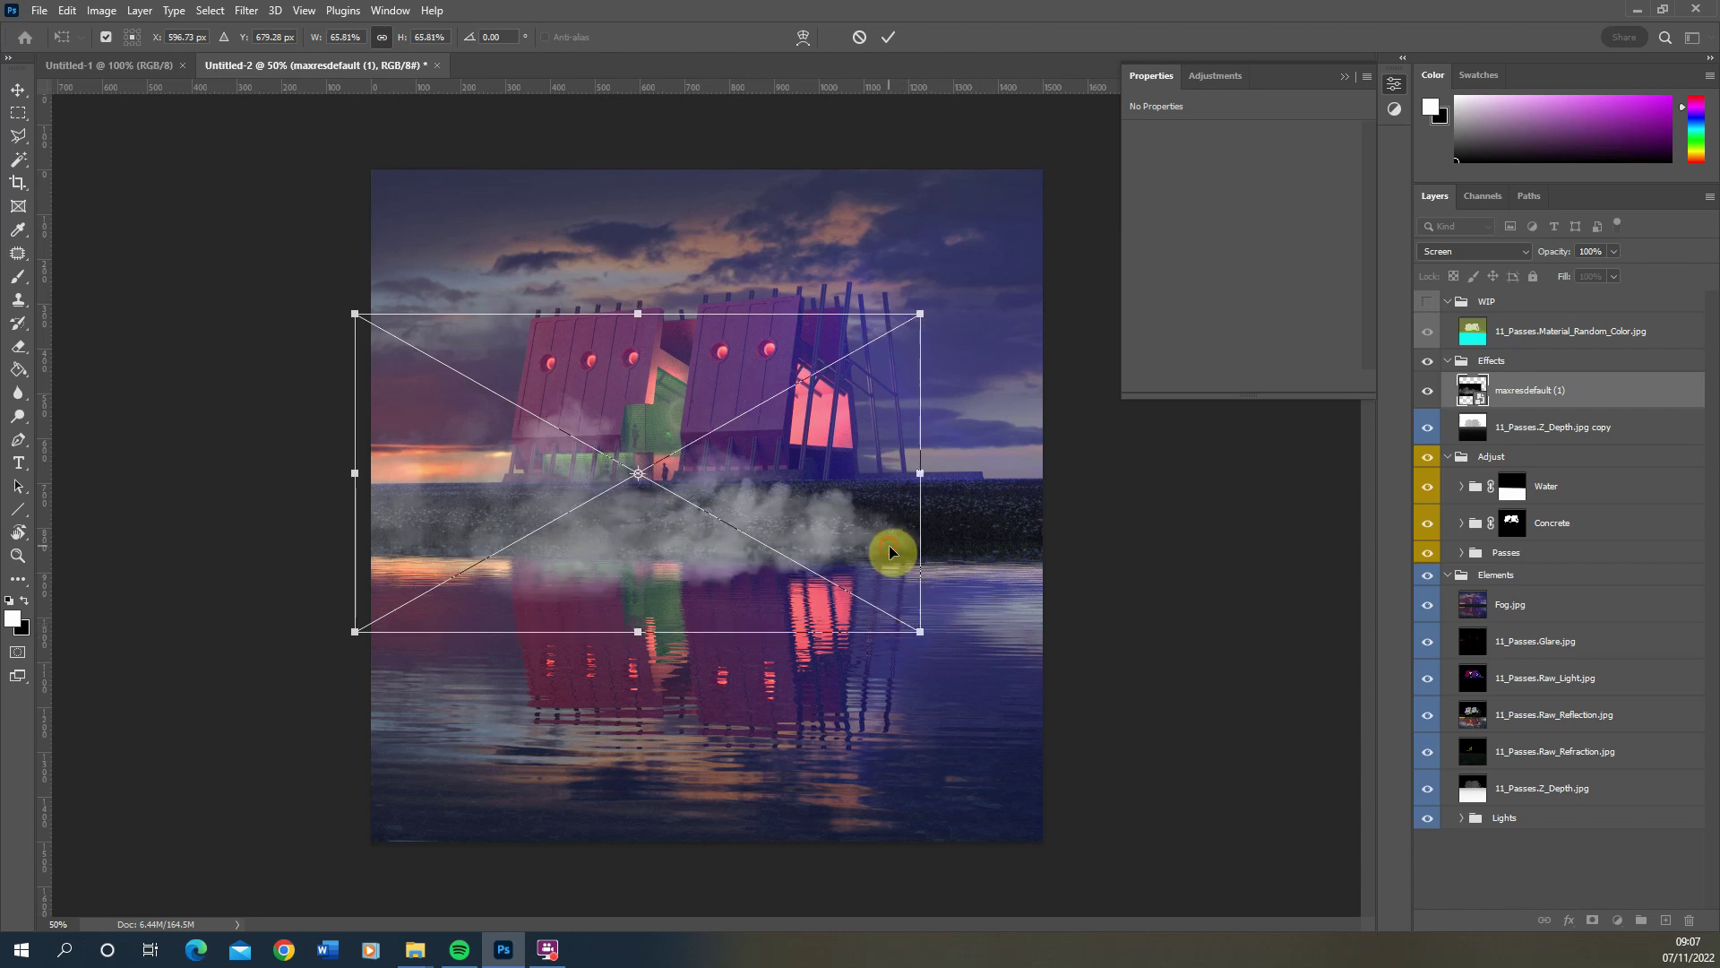
{"action": "left_click_drag", "start_coordinate": [891, 549], "coordinate": [896, 562]}
{"action": "left_click", "coordinate": [18, 112]}
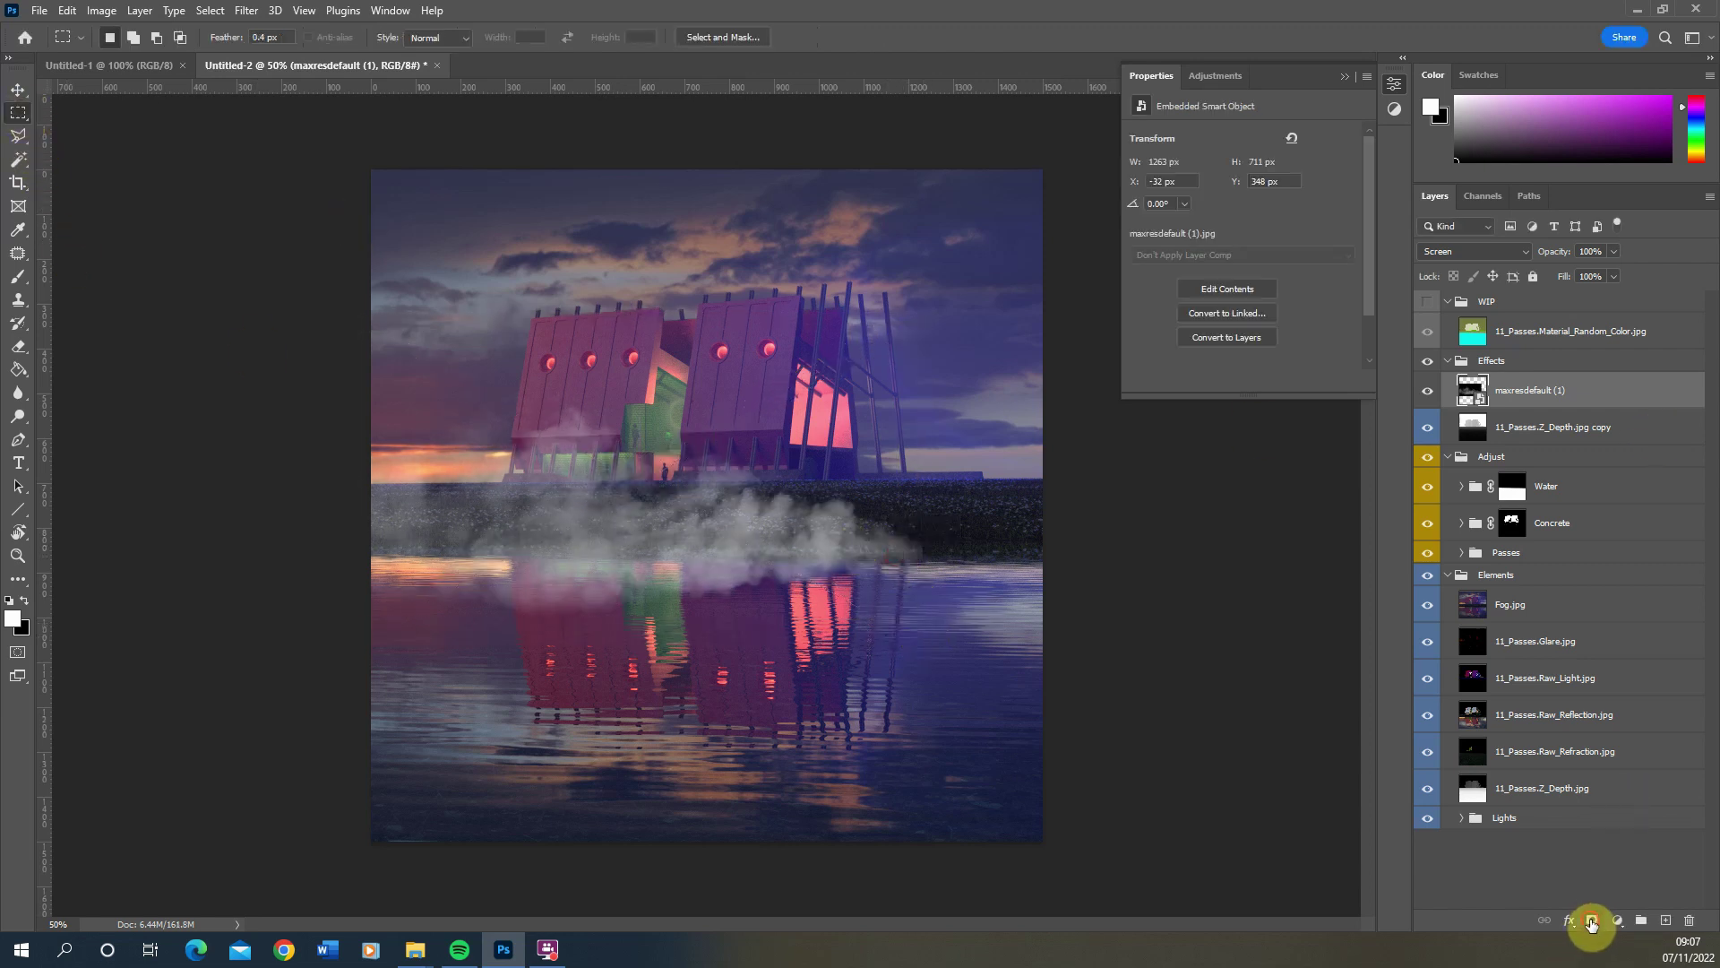
{"action": "left_click", "coordinate": [1593, 921]}
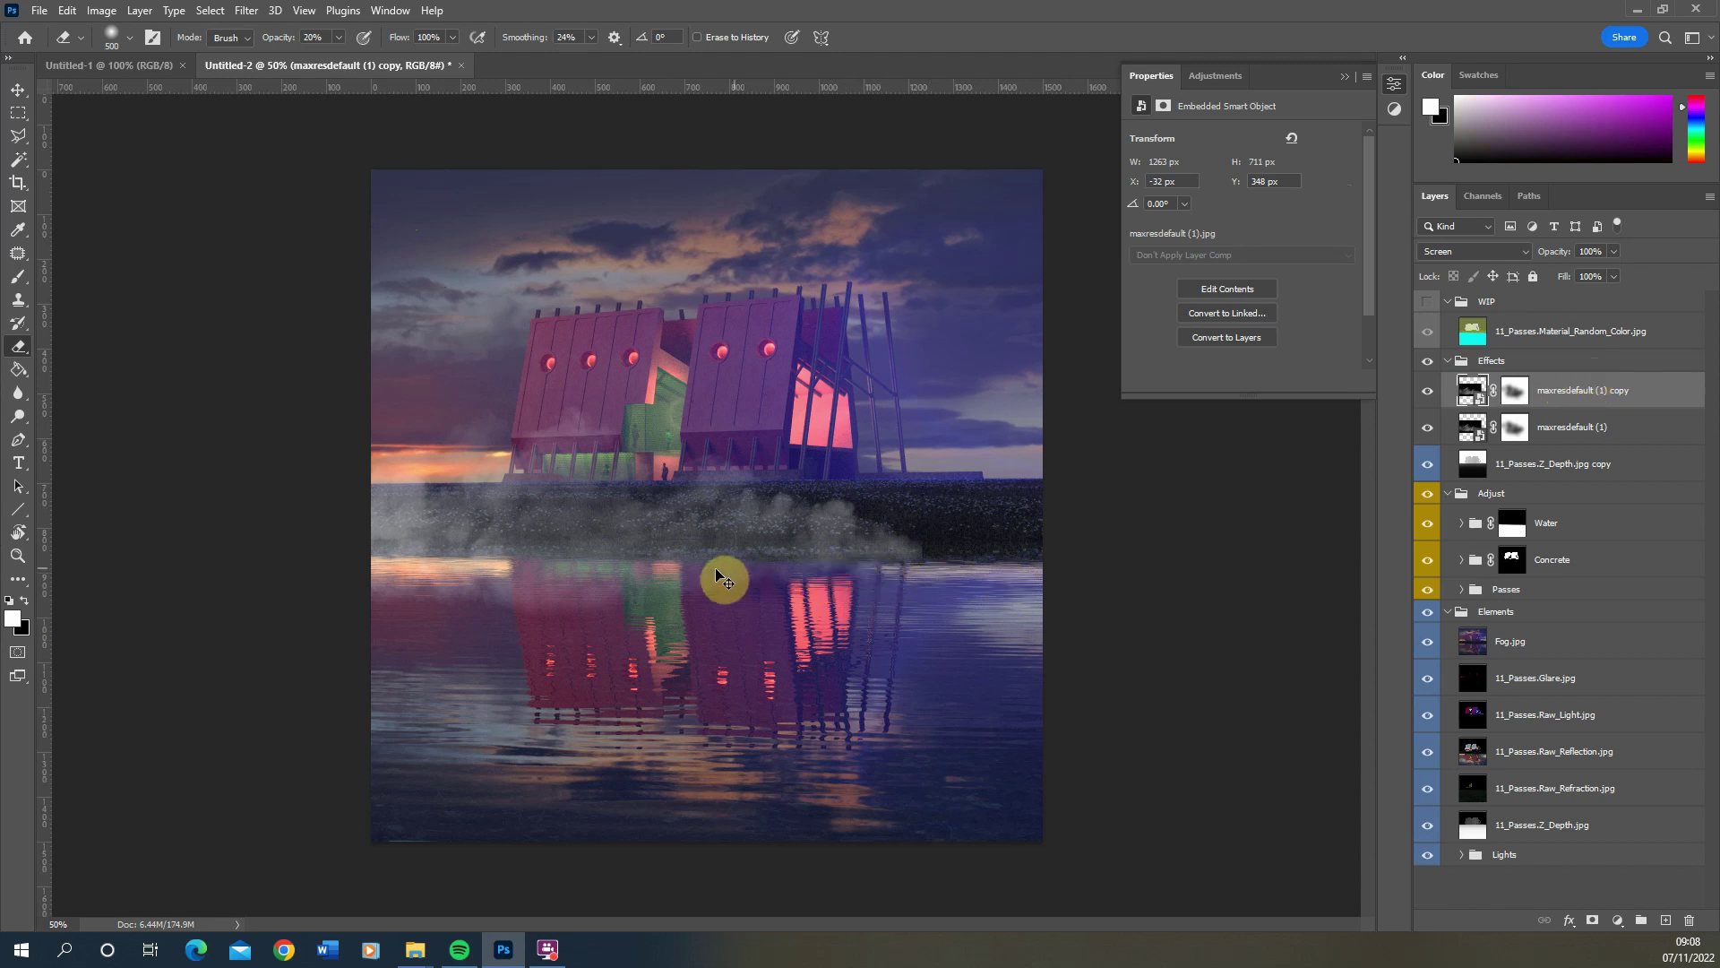
Duplicate the masked smoke layer, flip the copy horizontally, and position it over the right end of the bank
{"action": "key", "text": "ctrl+t"}
{"action": "left_click_drag", "start_coordinate": [656, 544], "coordinate": [709, 494]}
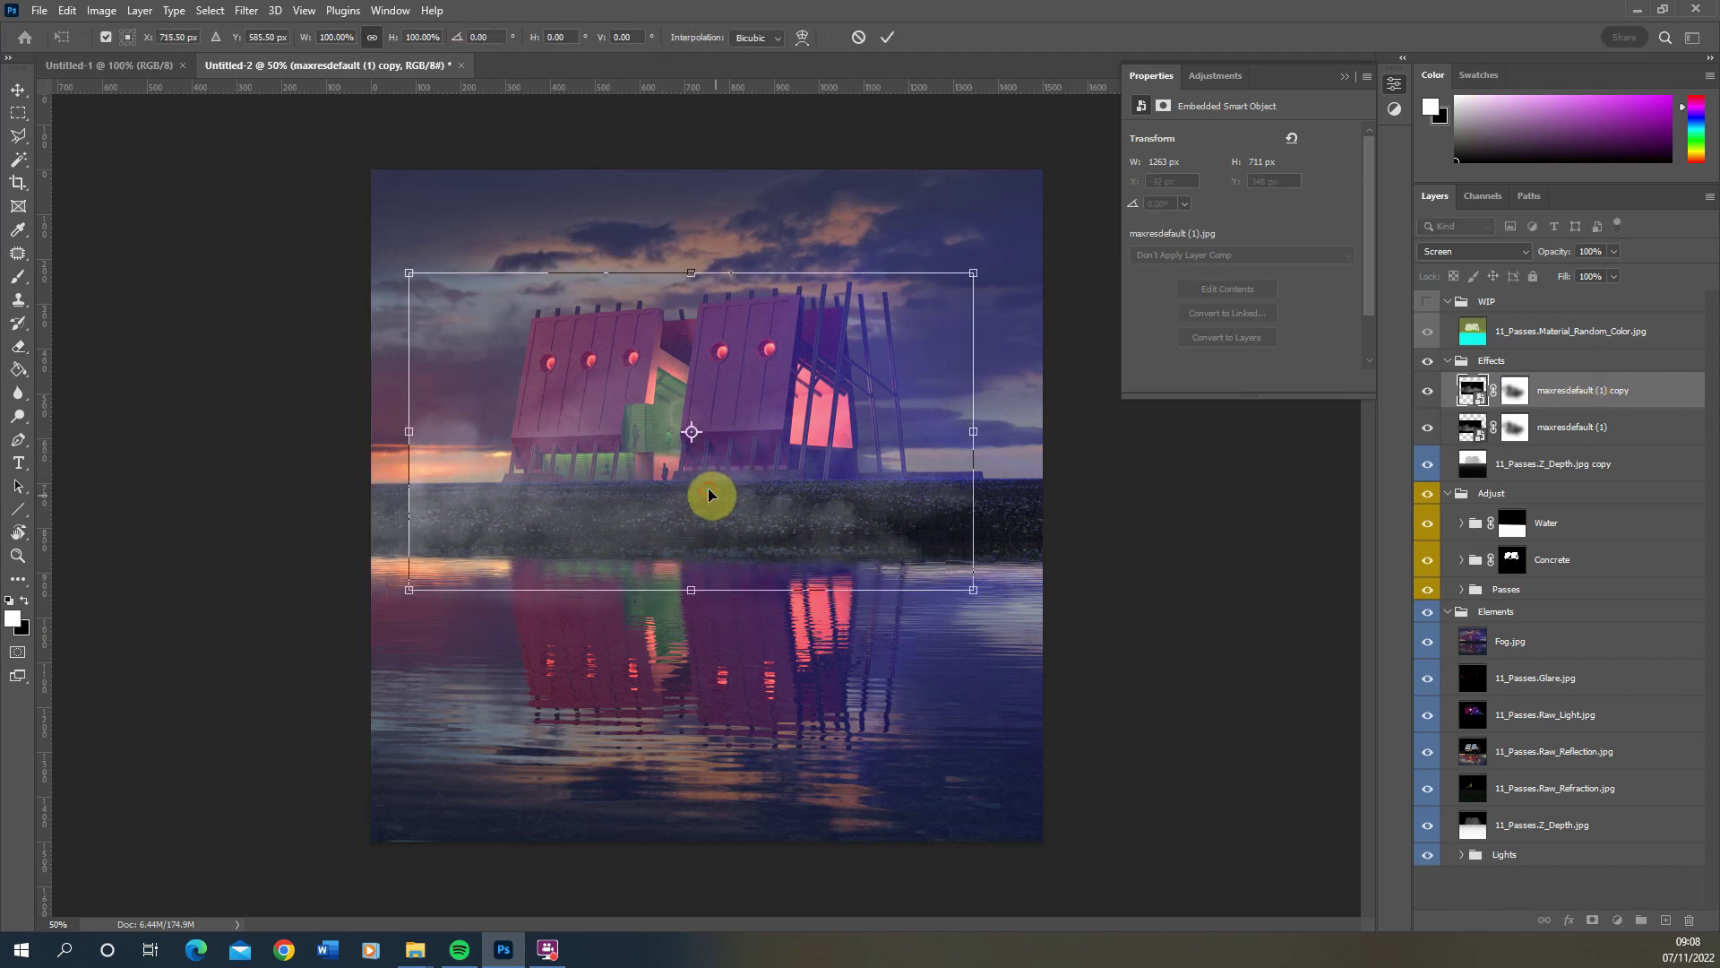
{"action": "right_click", "coordinate": [717, 481]}
{"action": "left_click", "coordinate": [788, 850]}
{"action": "left_click_drag", "start_coordinate": [831, 457], "coordinate": [1019, 468]}
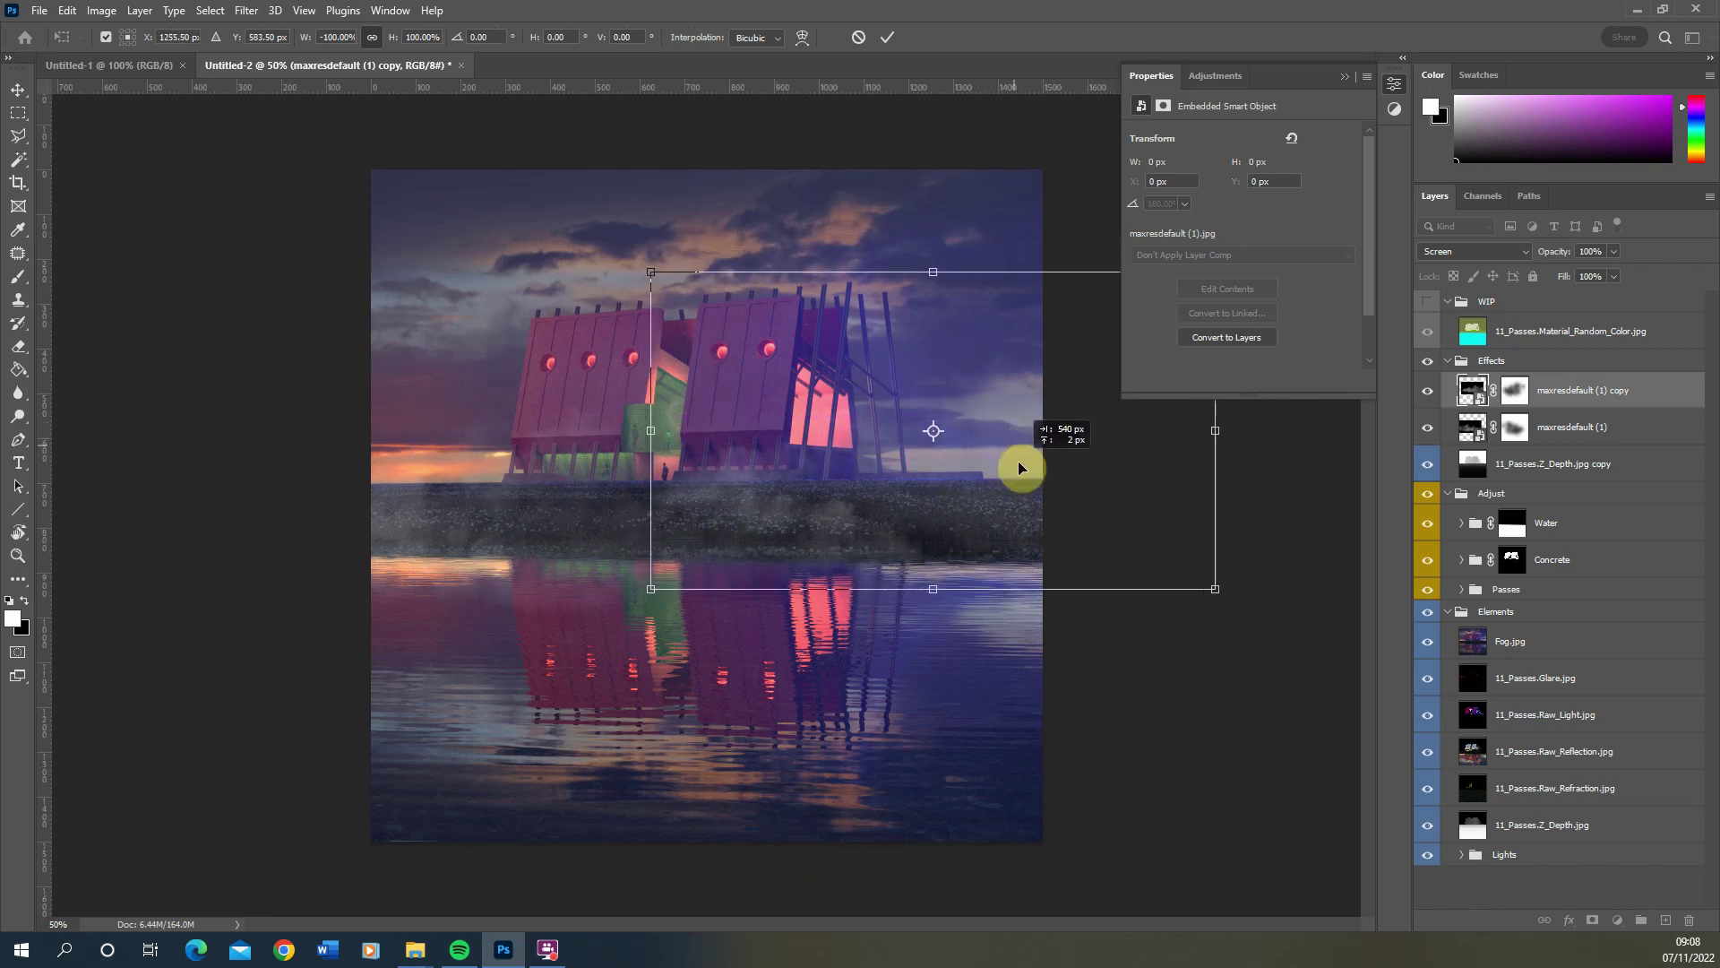
{"action": "left_click", "coordinate": [18, 111]}
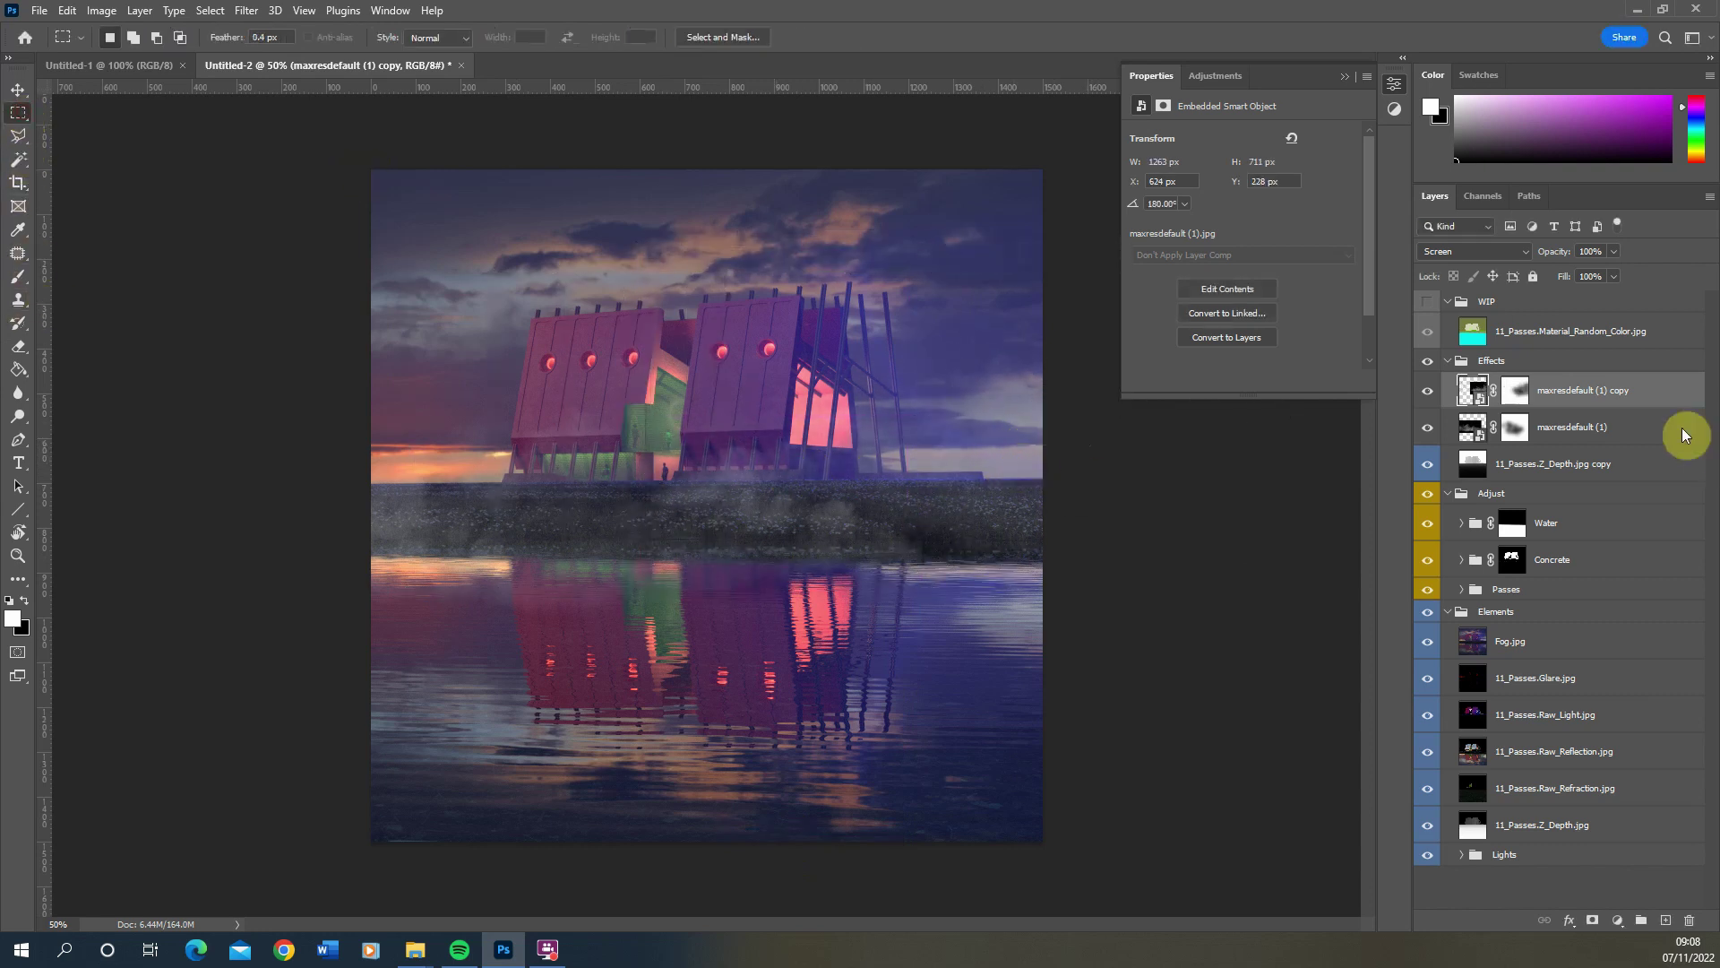
Replace the smoke copy's layer mask with a blank one and fade its smoke with the Eraser at 20% opacity
{"action": "left_click_drag", "start_coordinate": [1508, 398], "coordinate": [1689, 920]}
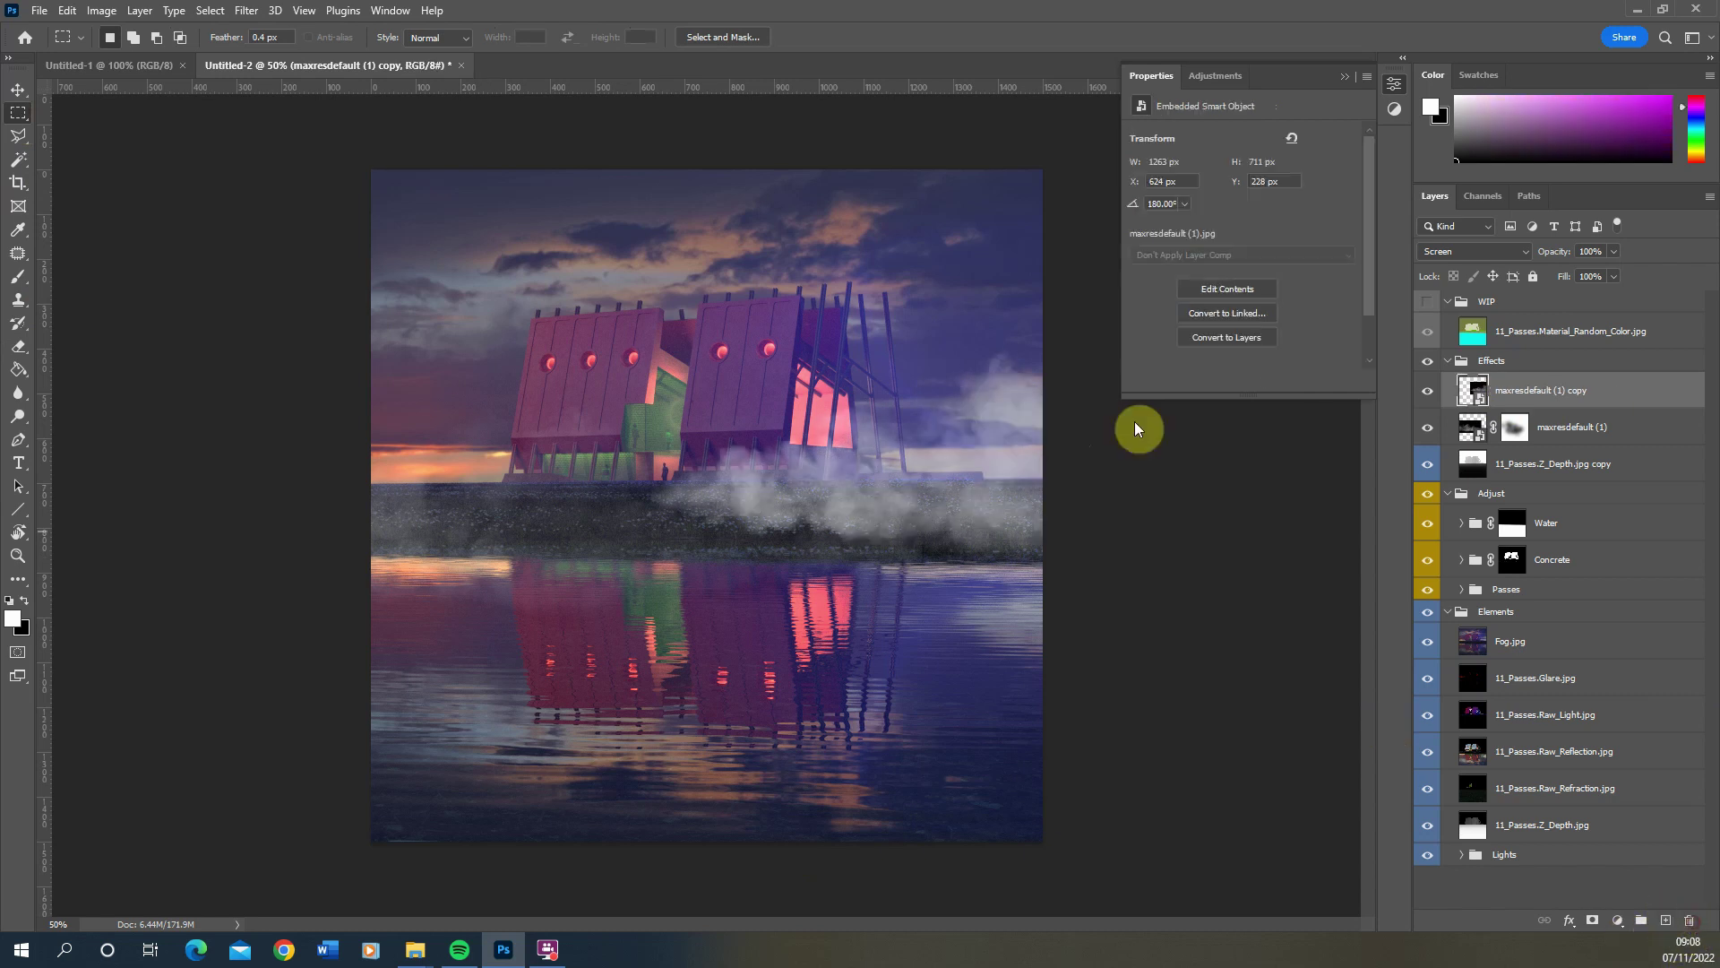
{"action": "left_click", "coordinate": [1600, 924]}
{"action": "key", "text": "e"}
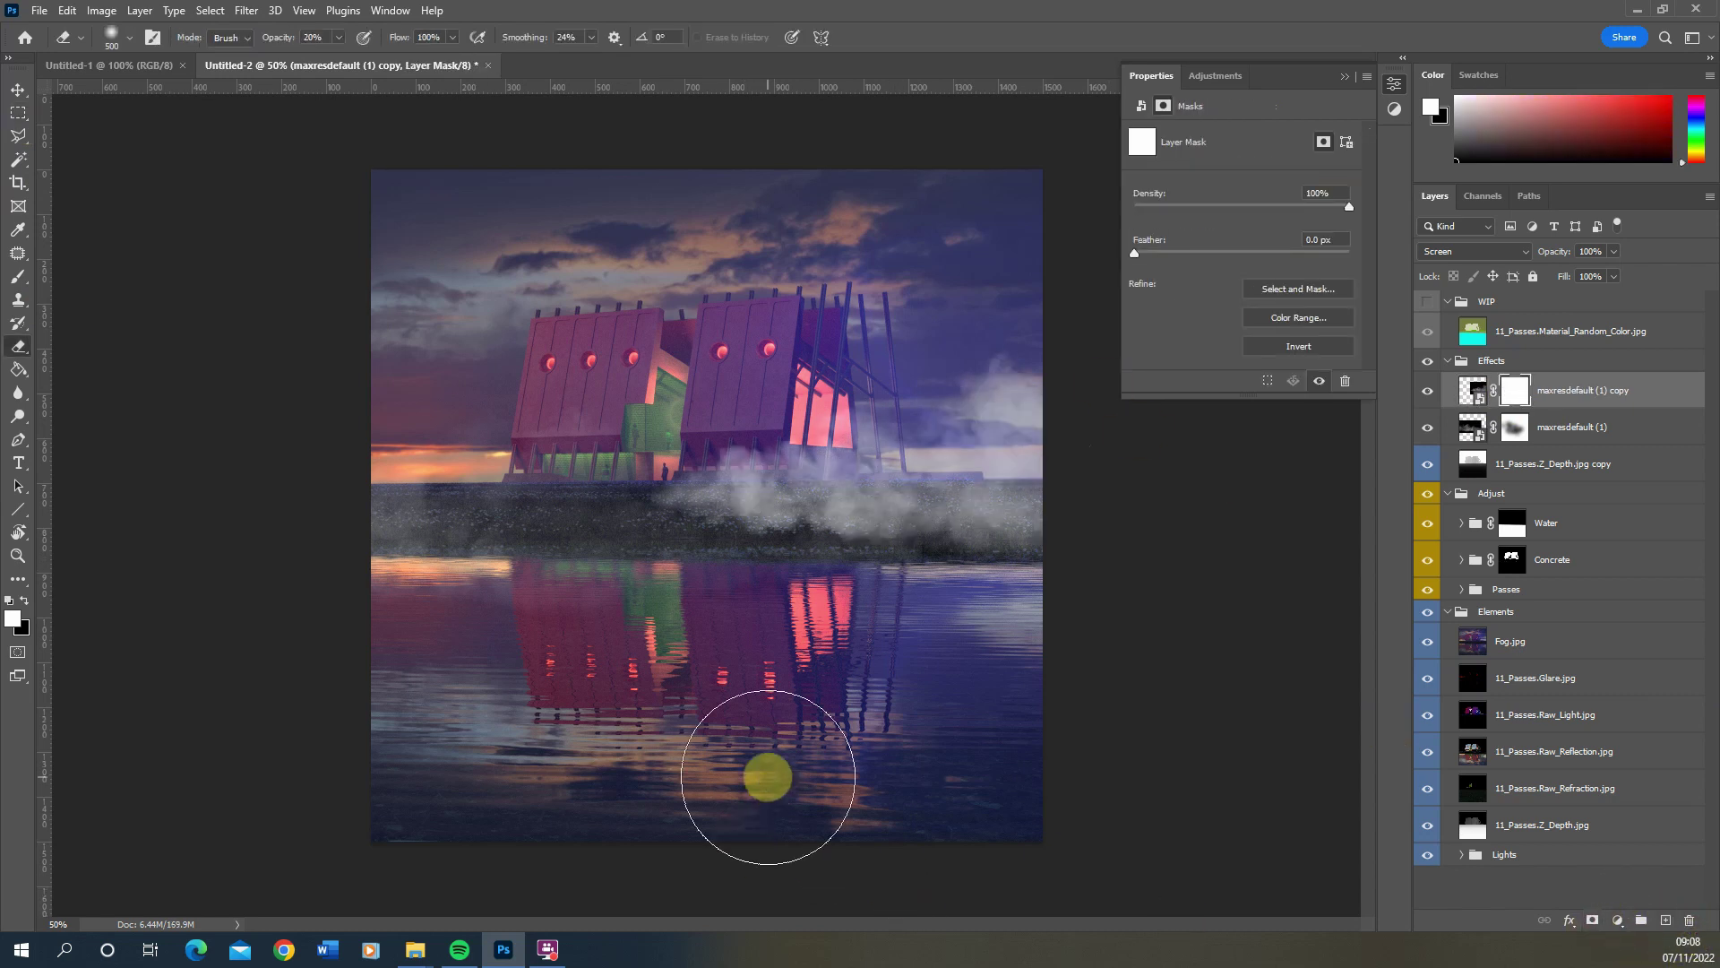
{"action": "mouse_move", "coordinate": [762, 525]}
{"action": "left_mouse_down"}
{"action": "mouse_move", "coordinate": [971, 507]}
{"action": "mouse_move", "coordinate": [732, 498]}
{"action": "mouse_move", "coordinate": [694, 554]}
{"action": "left_mouse_up"}
{"action": "mouse_move", "coordinate": [869, 469]}
{"action": "left_mouse_down"}
{"action": "mouse_move", "coordinate": [868, 439]}
{"action": "mouse_move", "coordinate": [925, 561]}
{"action": "mouse_move", "coordinate": [956, 430]}
{"action": "mouse_move", "coordinate": [1125, 618]}
{"action": "left_mouse_up"}
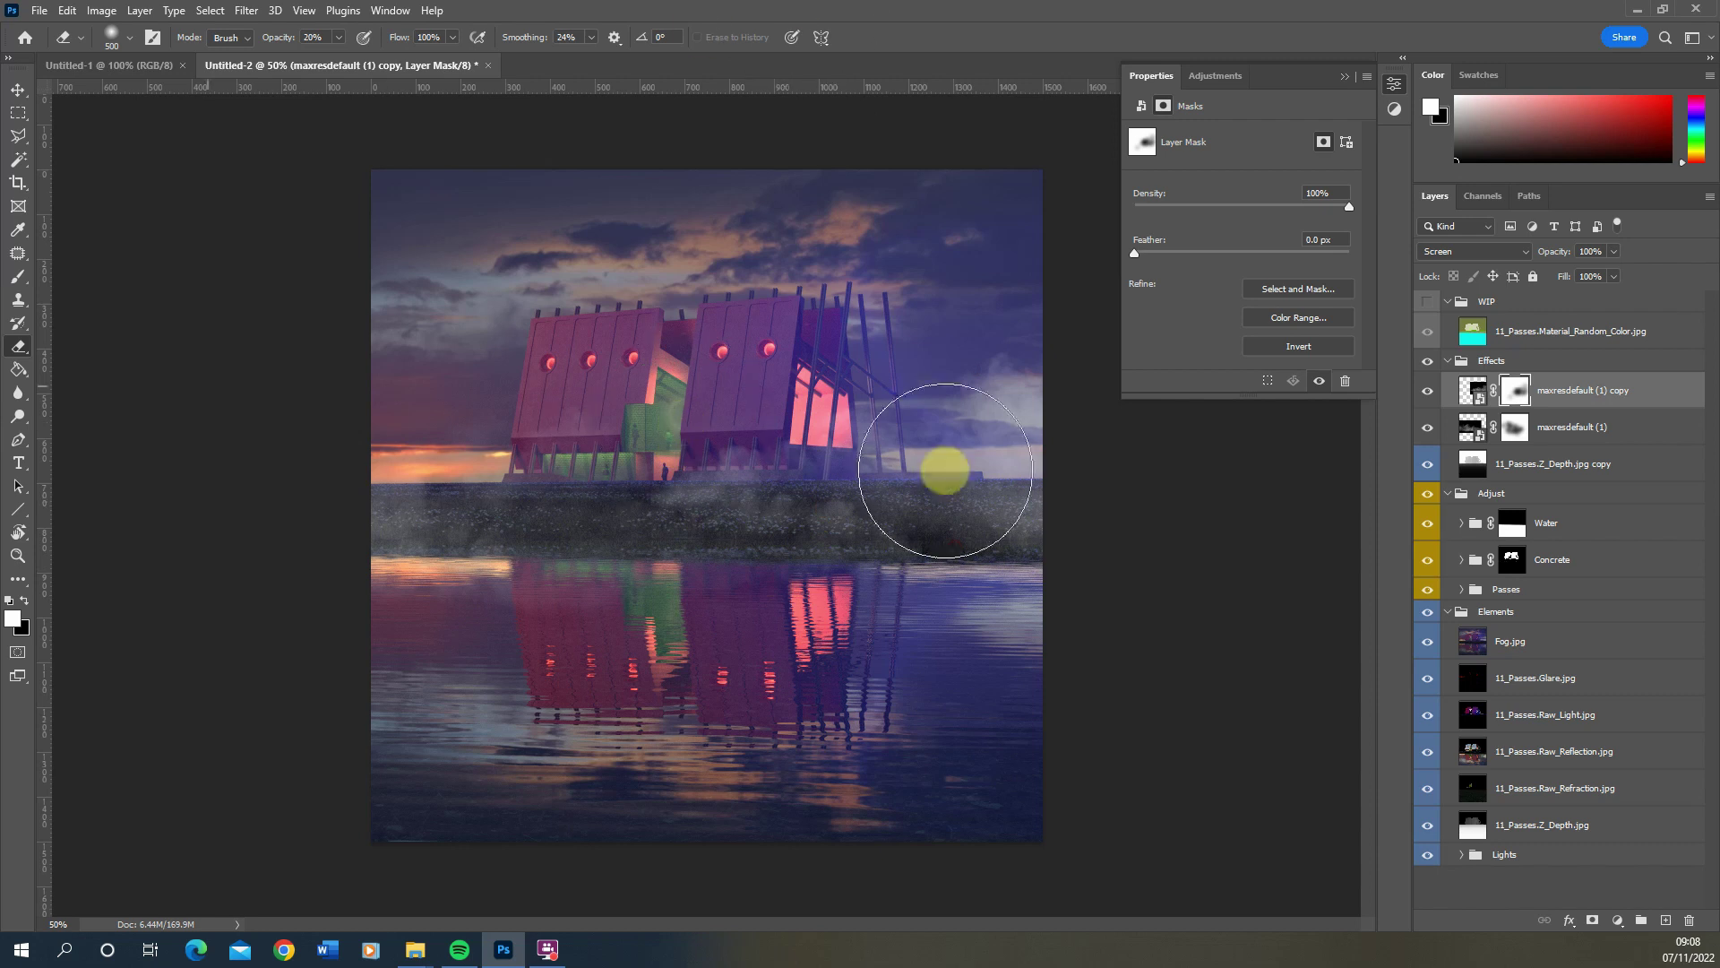
Duplicate the flipped smoke layer, scale the new copy to about 138.5%, and position it over the foreground water
{"action": "left_click_drag", "start_coordinate": [1566, 396], "coordinate": [1568, 381]}
{"action": "key", "text": "ctrl+t"}
{"action": "left_click_drag", "start_coordinate": [833, 518], "coordinate": [642, 798]}
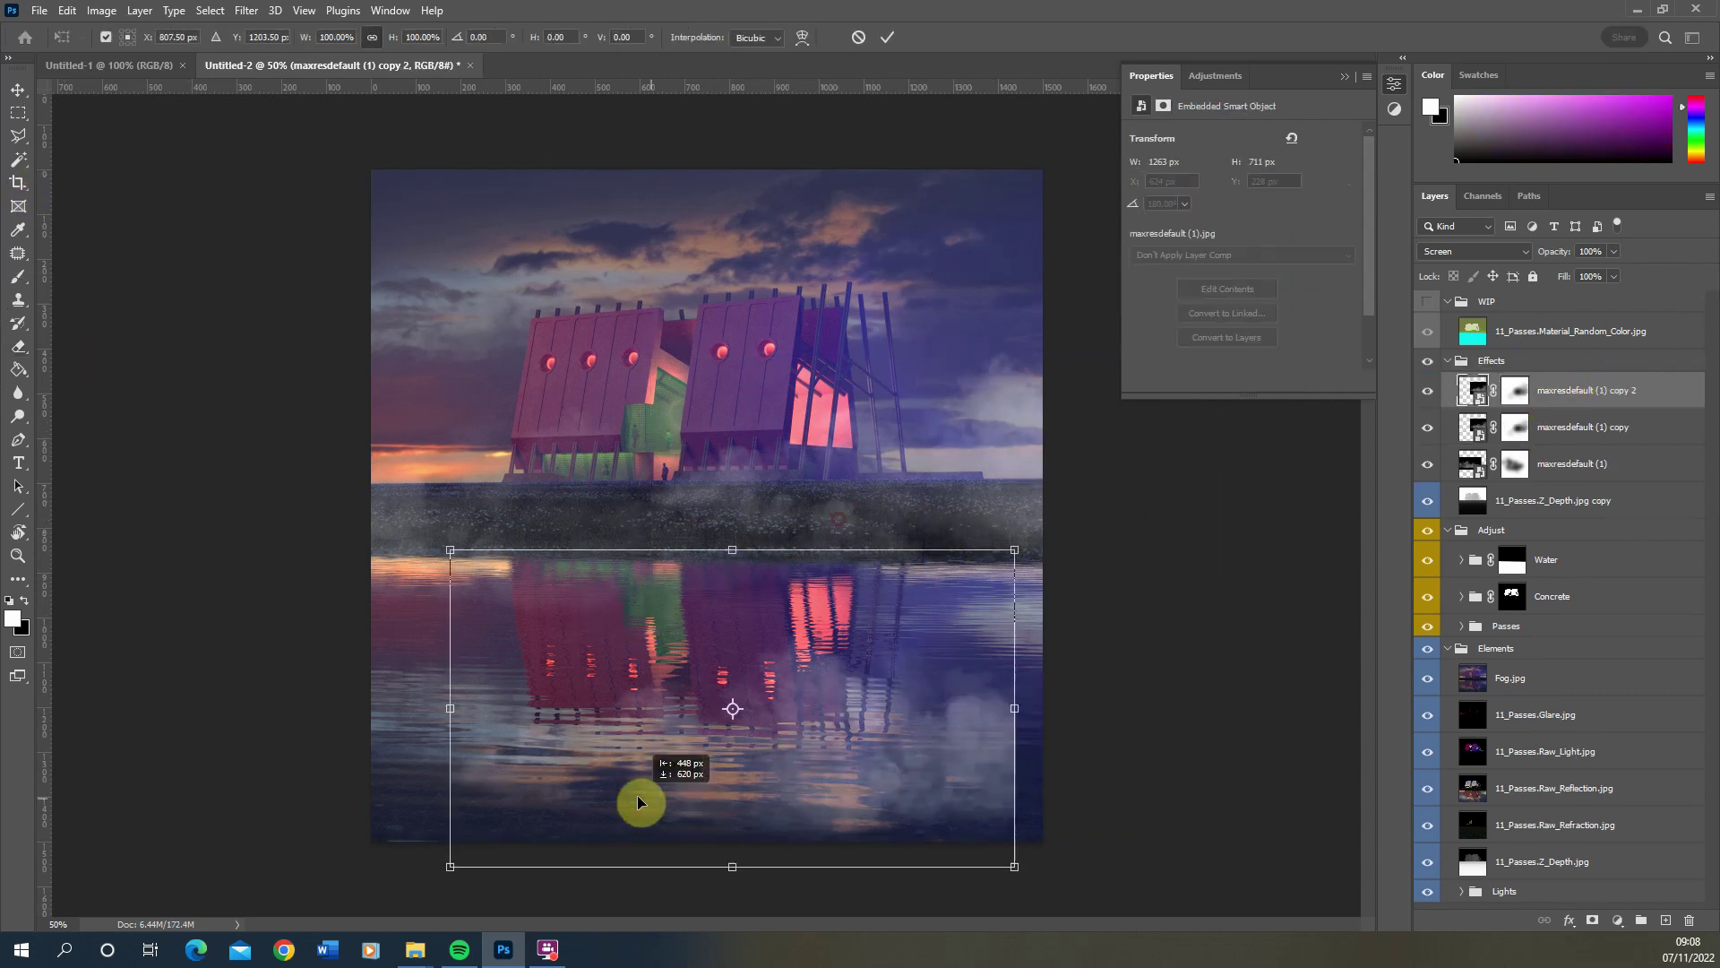
{"action": "left_click_drag", "start_coordinate": [450, 546], "coordinate": [230, 427]}
{"action": "left_click_drag", "start_coordinate": [777, 620], "coordinate": [968, 767]}
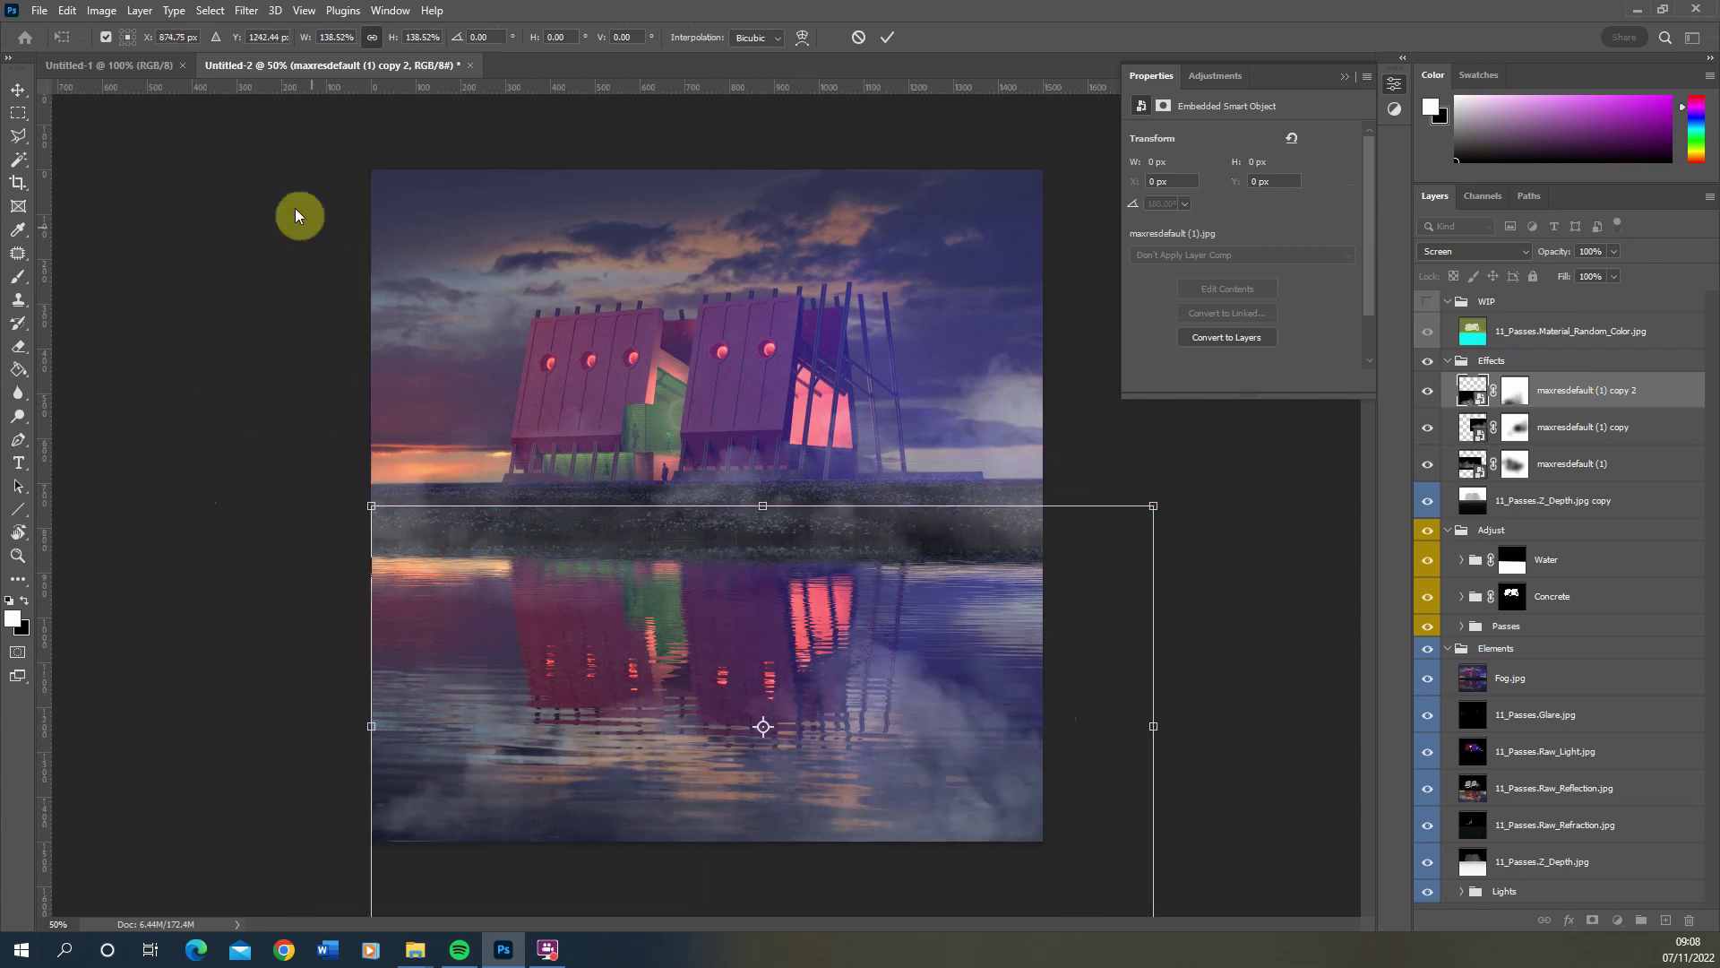
{"action": "left_click", "coordinate": [18, 112]}
Replace the layer mask on maxresdefault (1) copy 2 with a blank one
{"action": "left_click", "coordinate": [1514, 390]}
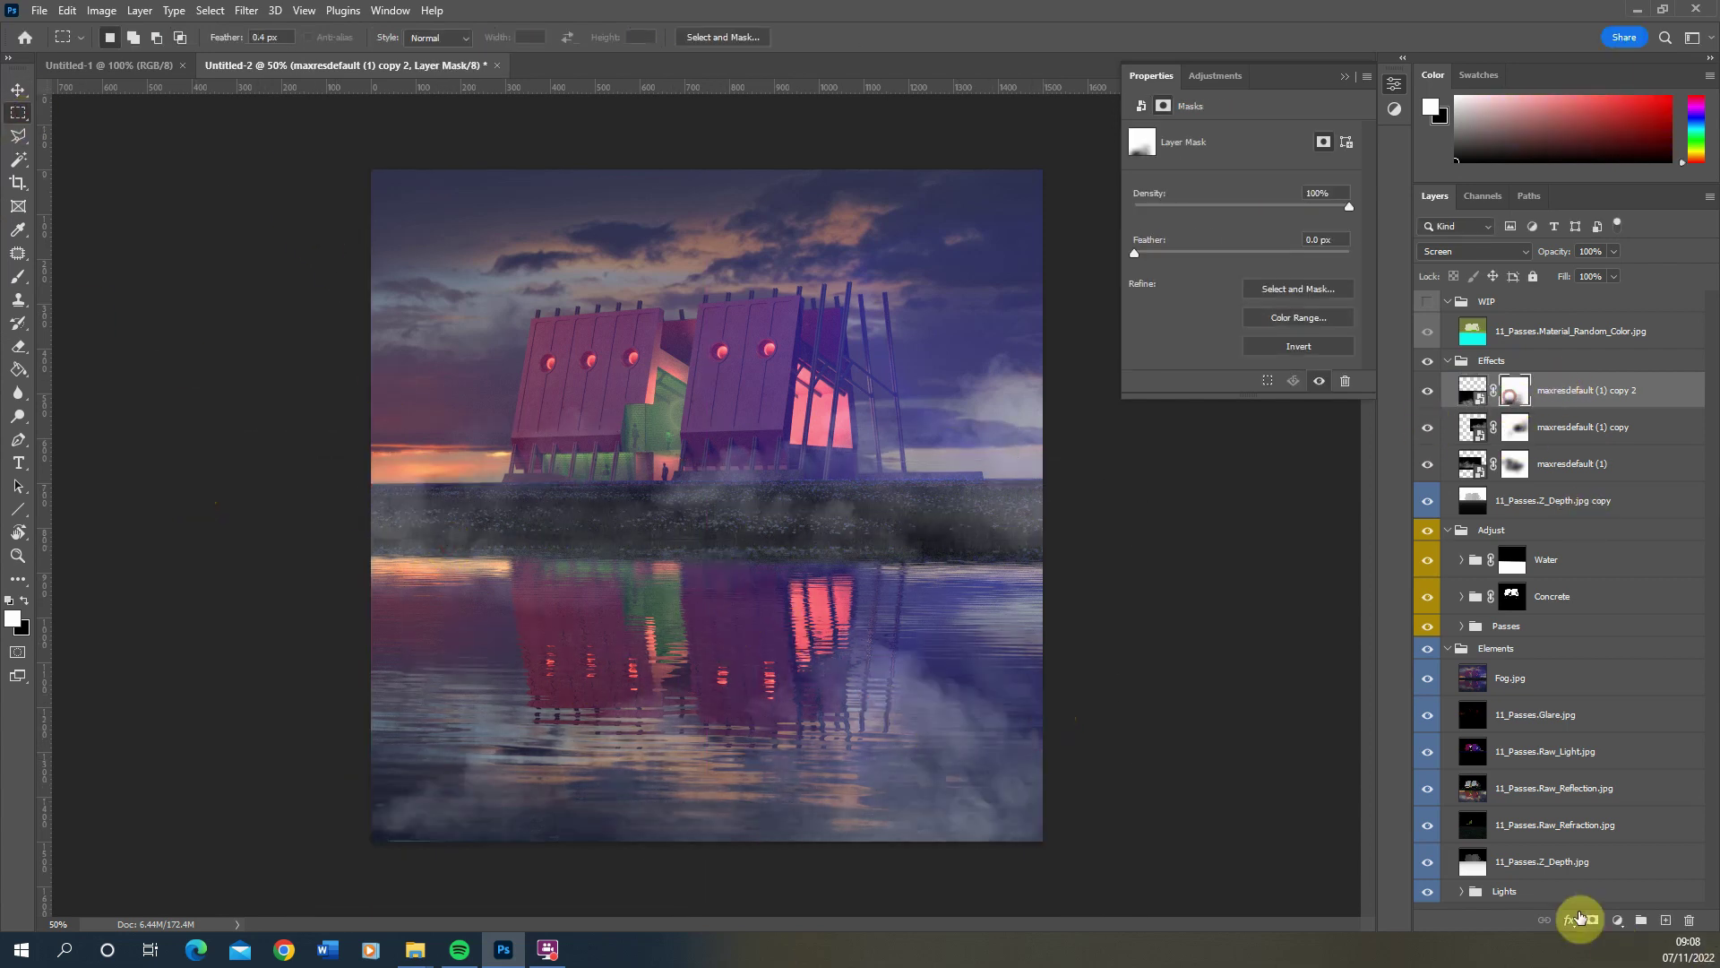
{"action": "left_click", "coordinate": [1690, 921]}
{"action": "key", "text": "e"}
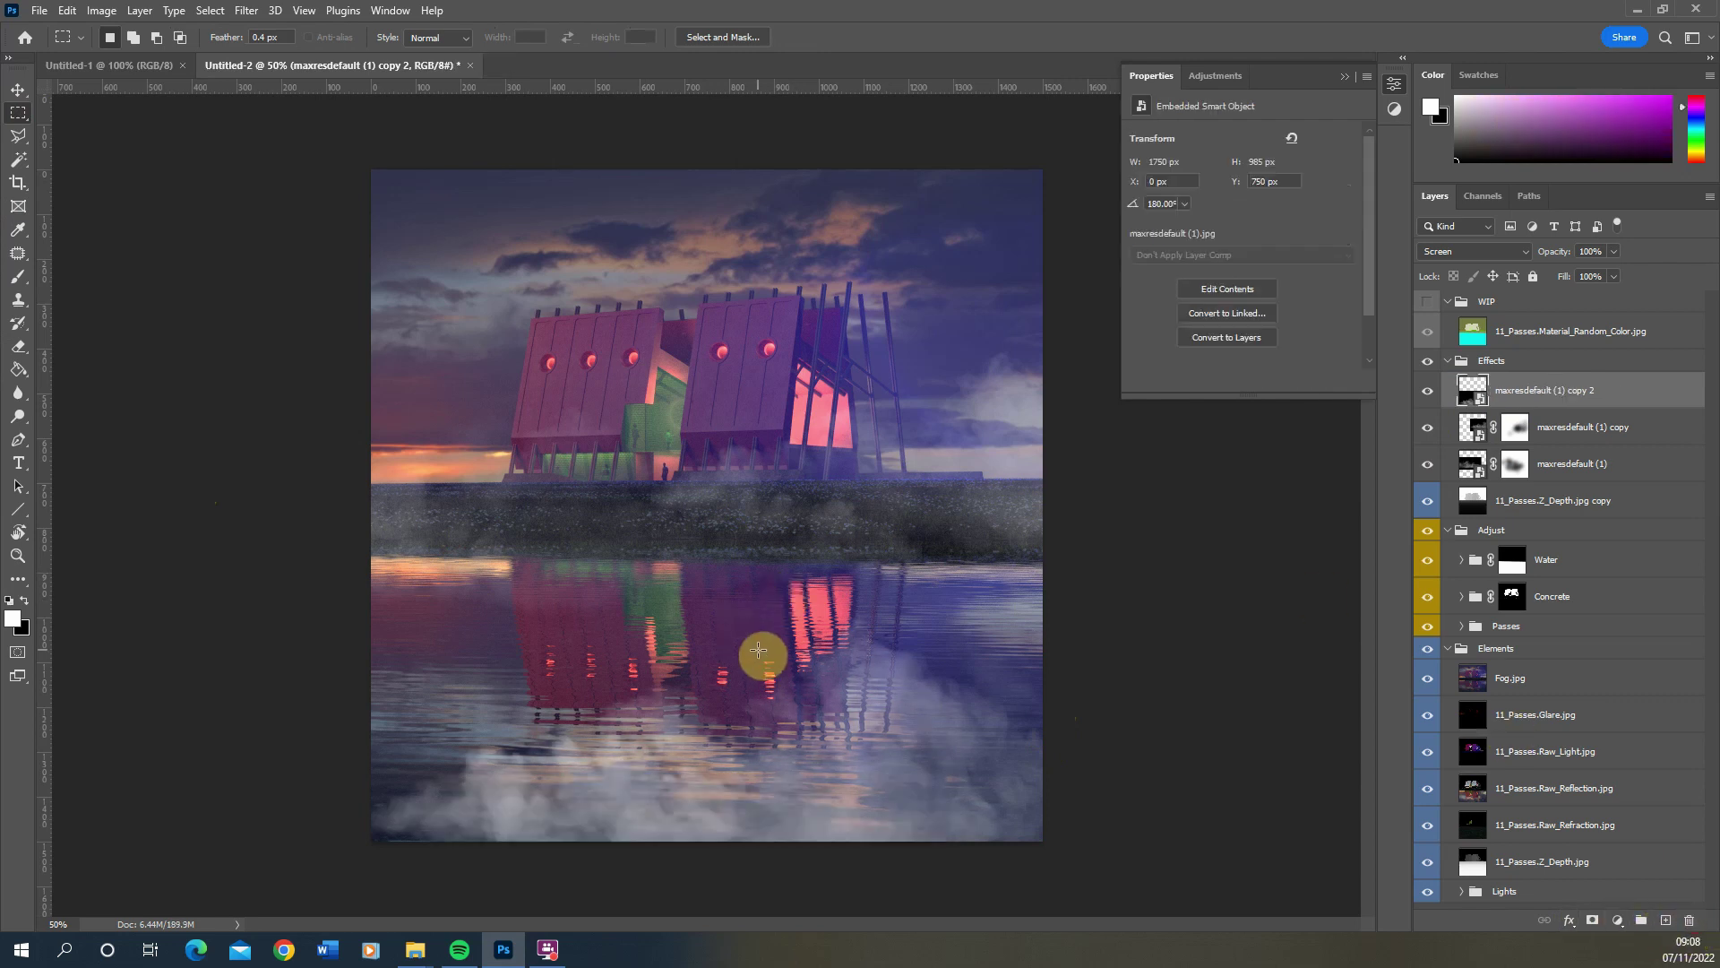
{"action": "left_click", "coordinate": [1592, 921]}
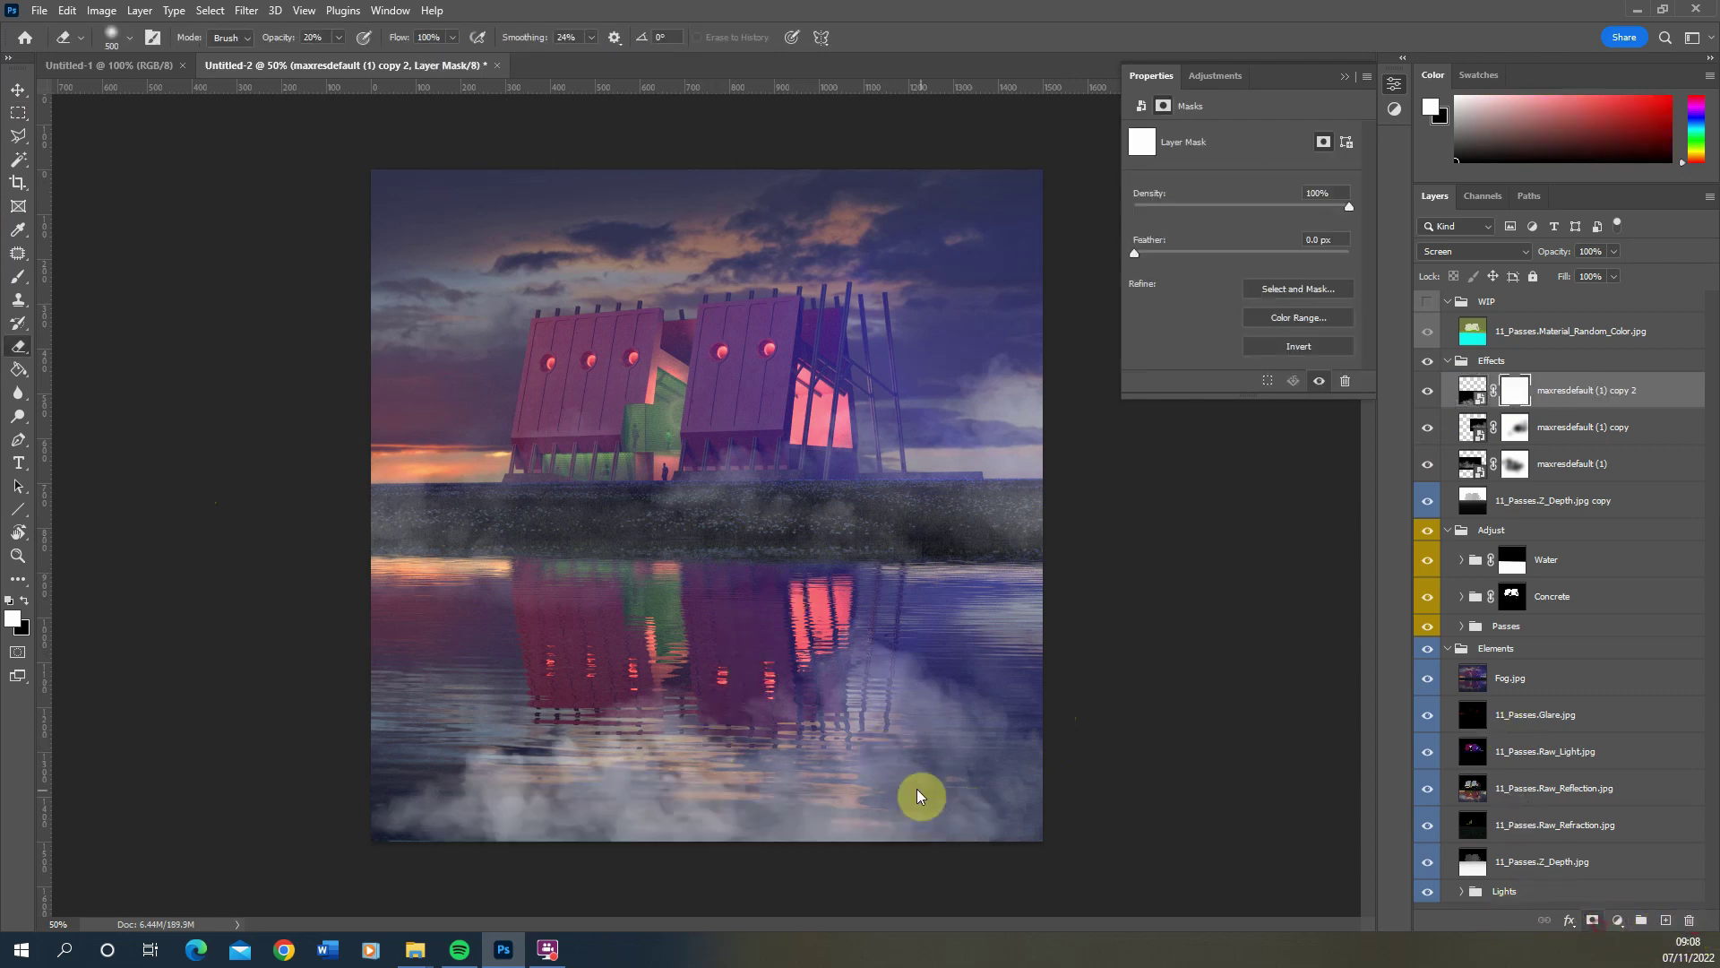
Fade the smoke over the foreground water by erasing on its mask, raising the Eraser opacity to 50%
{"action": "left_click", "coordinate": [571, 777]}
{"action": "key", "text": "5"}
{"action": "left_click", "coordinate": [919, 770]}
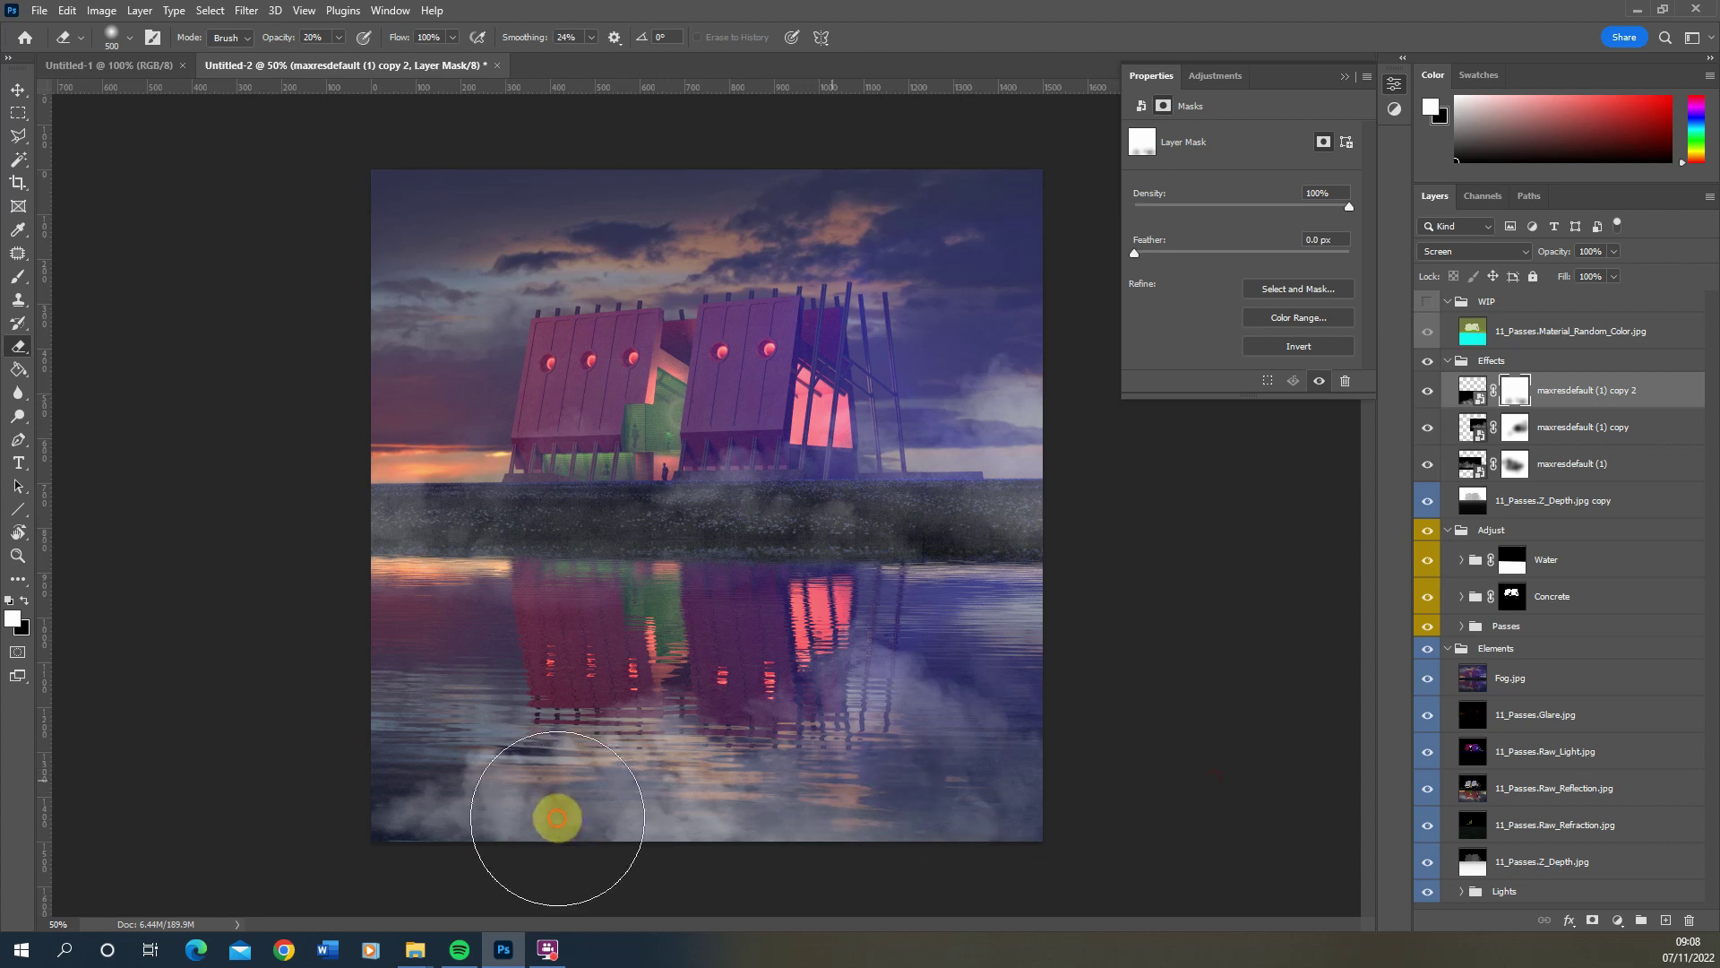
{"action": "left_click", "coordinate": [556, 818]}
{"action": "mouse_move", "coordinate": [559, 819]}
{"action": "left_mouse_down"}
{"action": "mouse_move", "coordinate": [650, 830]}
{"action": "mouse_move", "coordinate": [674, 772]}
{"action": "mouse_move", "coordinate": [282, 864]}
{"action": "mouse_move", "coordinate": [232, 836]}
{"action": "mouse_move", "coordinate": [434, 783]}
{"action": "left_mouse_up"}
{"action": "mouse_move", "coordinate": [804, 828]}
{"action": "left_mouse_down"}
{"action": "mouse_move", "coordinate": [733, 744]}
{"action": "mouse_move", "coordinate": [970, 714]}
{"action": "mouse_move", "coordinate": [774, 792]}
{"action": "mouse_move", "coordinate": [1172, 809]}
{"action": "mouse_move", "coordinate": [1151, 875]}
{"action": "mouse_move", "coordinate": [908, 832]}
{"action": "mouse_move", "coordinate": [735, 549]}
{"action": "left_mouse_up"}
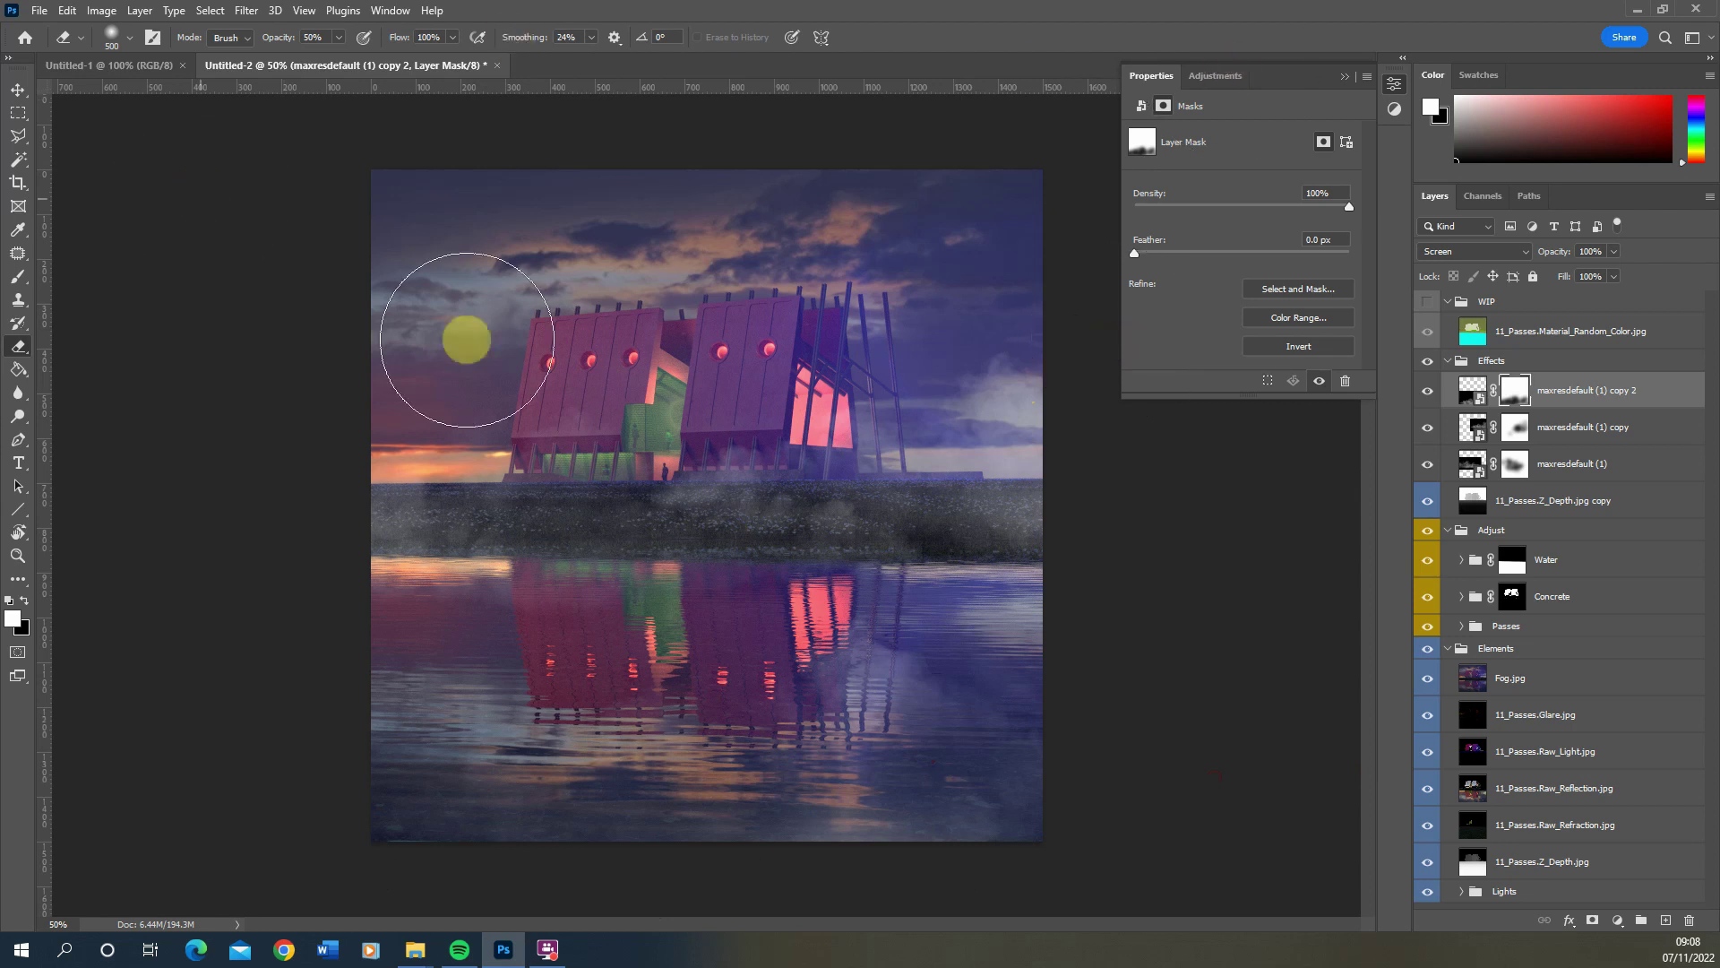
Compare the image with and without the foreground smoke copy and the whole Effects group
{"action": "left_click", "coordinate": [1430, 393]}
{"action": "left_click", "coordinate": [1431, 392]}
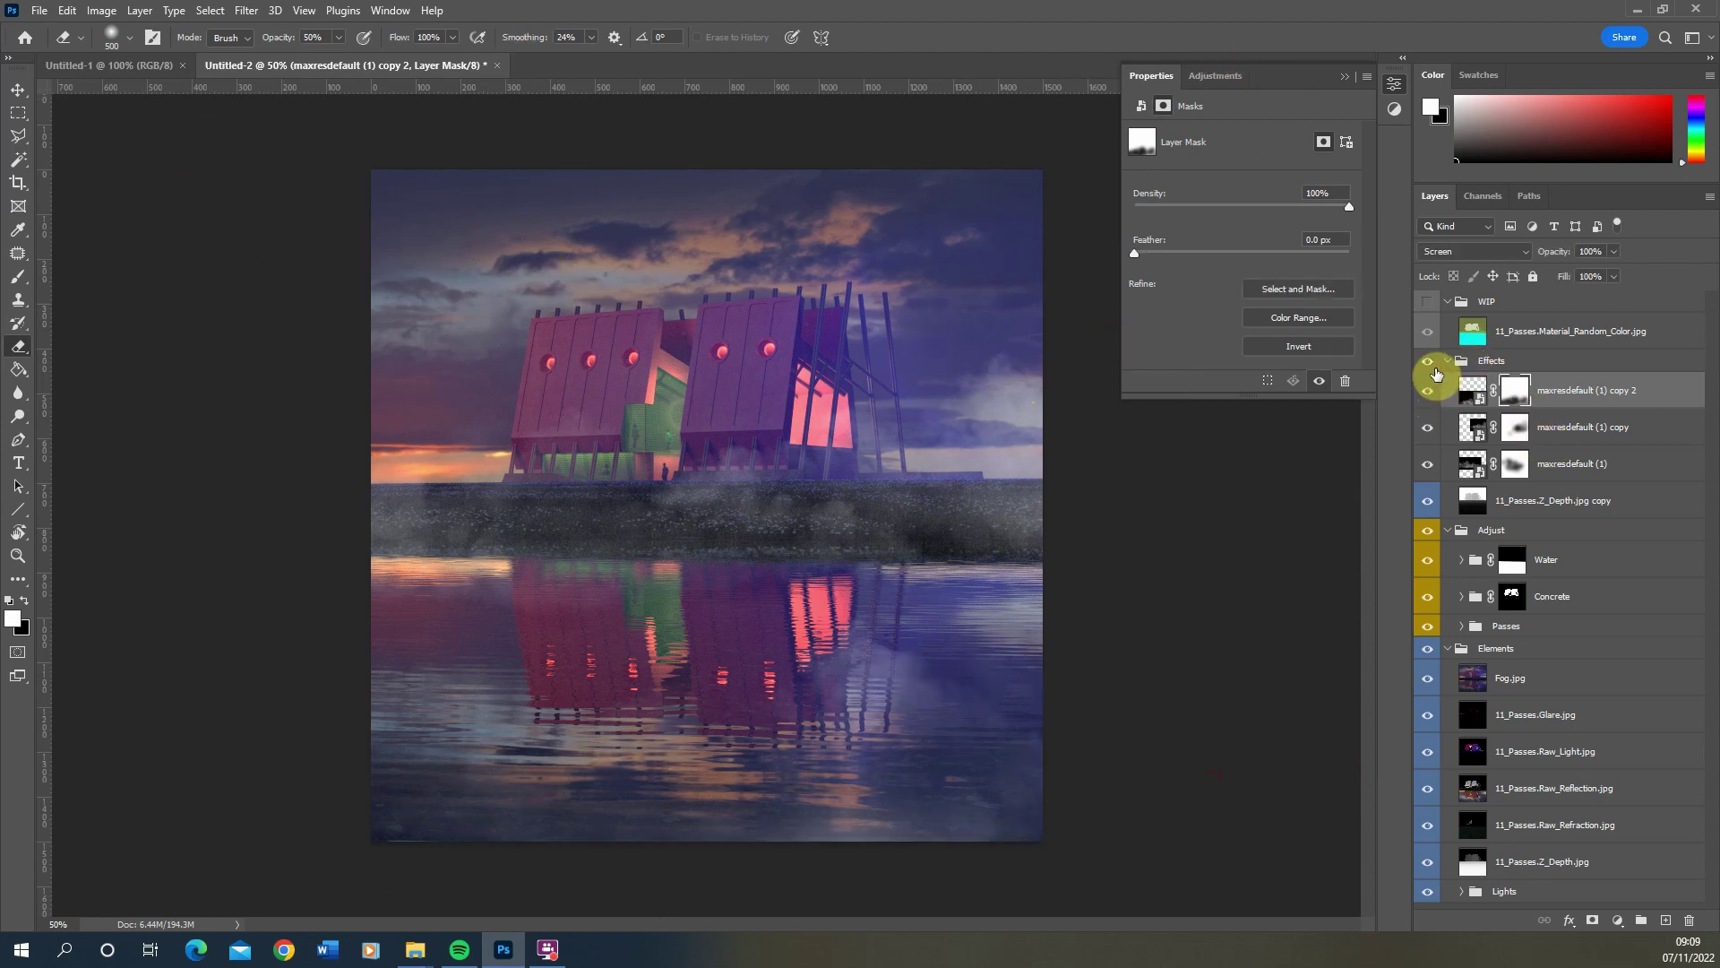
{"action": "left_click", "coordinate": [1432, 361]}
{"action": "left_click", "coordinate": [1432, 361]}
{"action": "left_click", "coordinate": [1431, 361]}
{"action": "left_click", "coordinate": [1432, 361]}
{"action": "left_click", "coordinate": [1514, 434]}
{"action": "left_click", "coordinate": [1430, 361]}
{"action": "left_click", "coordinate": [1430, 361]}
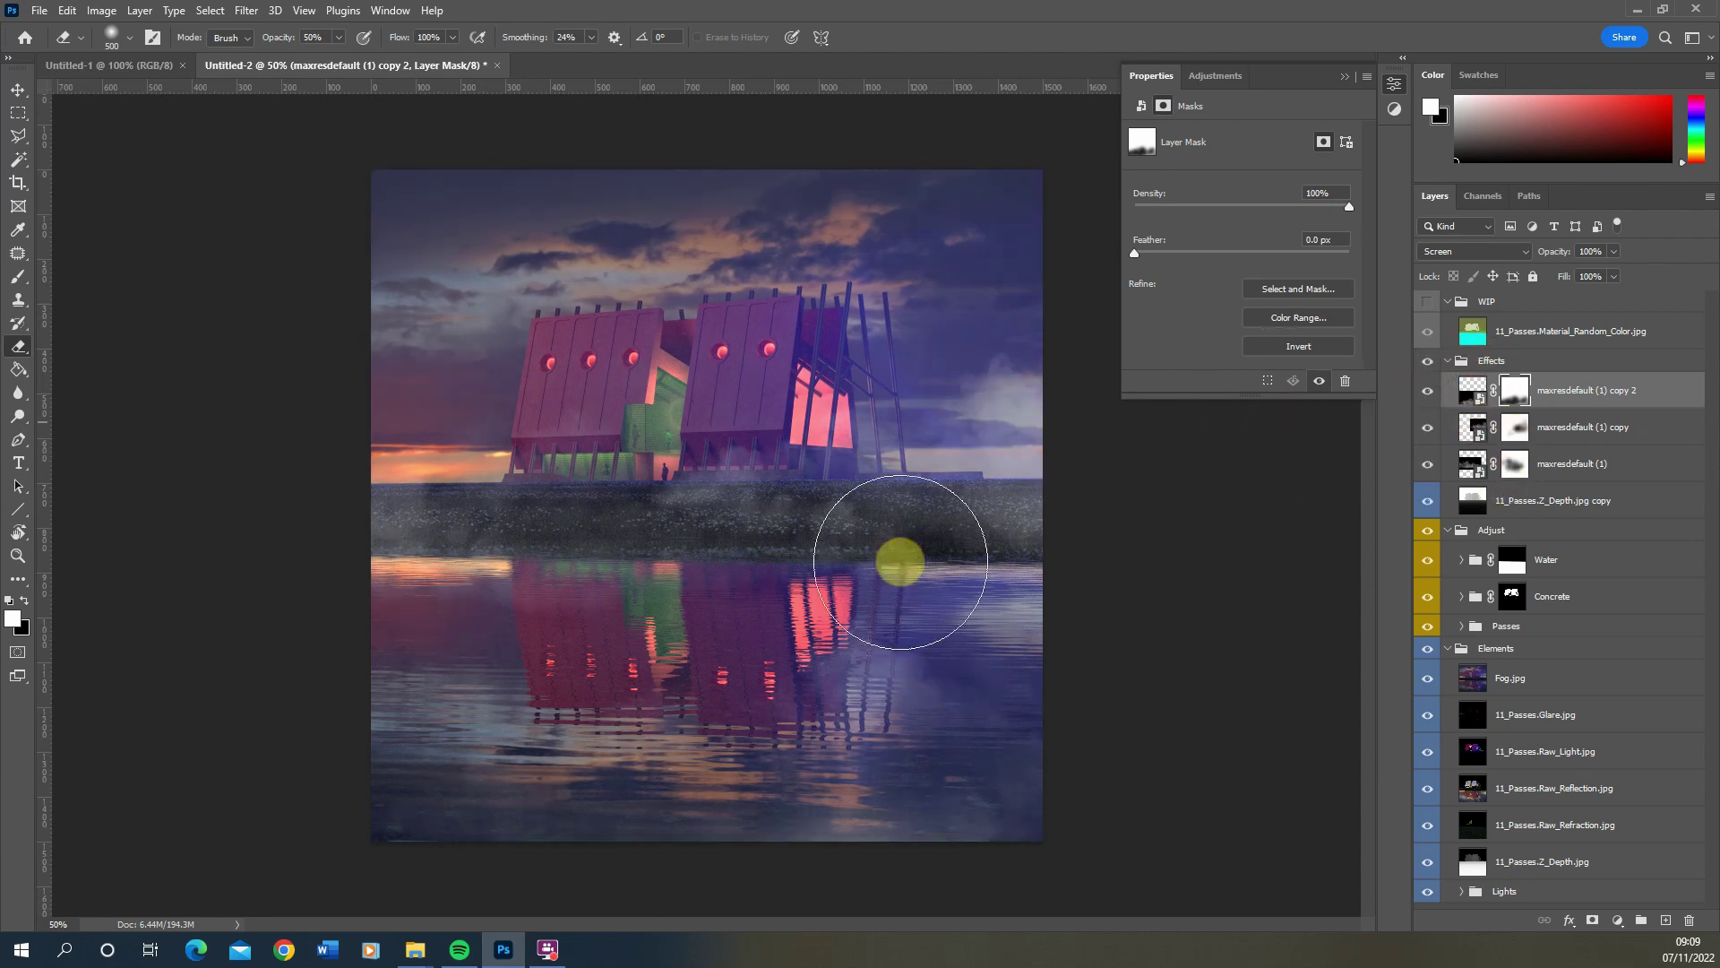
Lower the fill of 11_Passes.Z_Depth.jpg copy to 3% and toggle its visibility to judge the haze
{"action": "left_click", "coordinate": [1519, 500]}
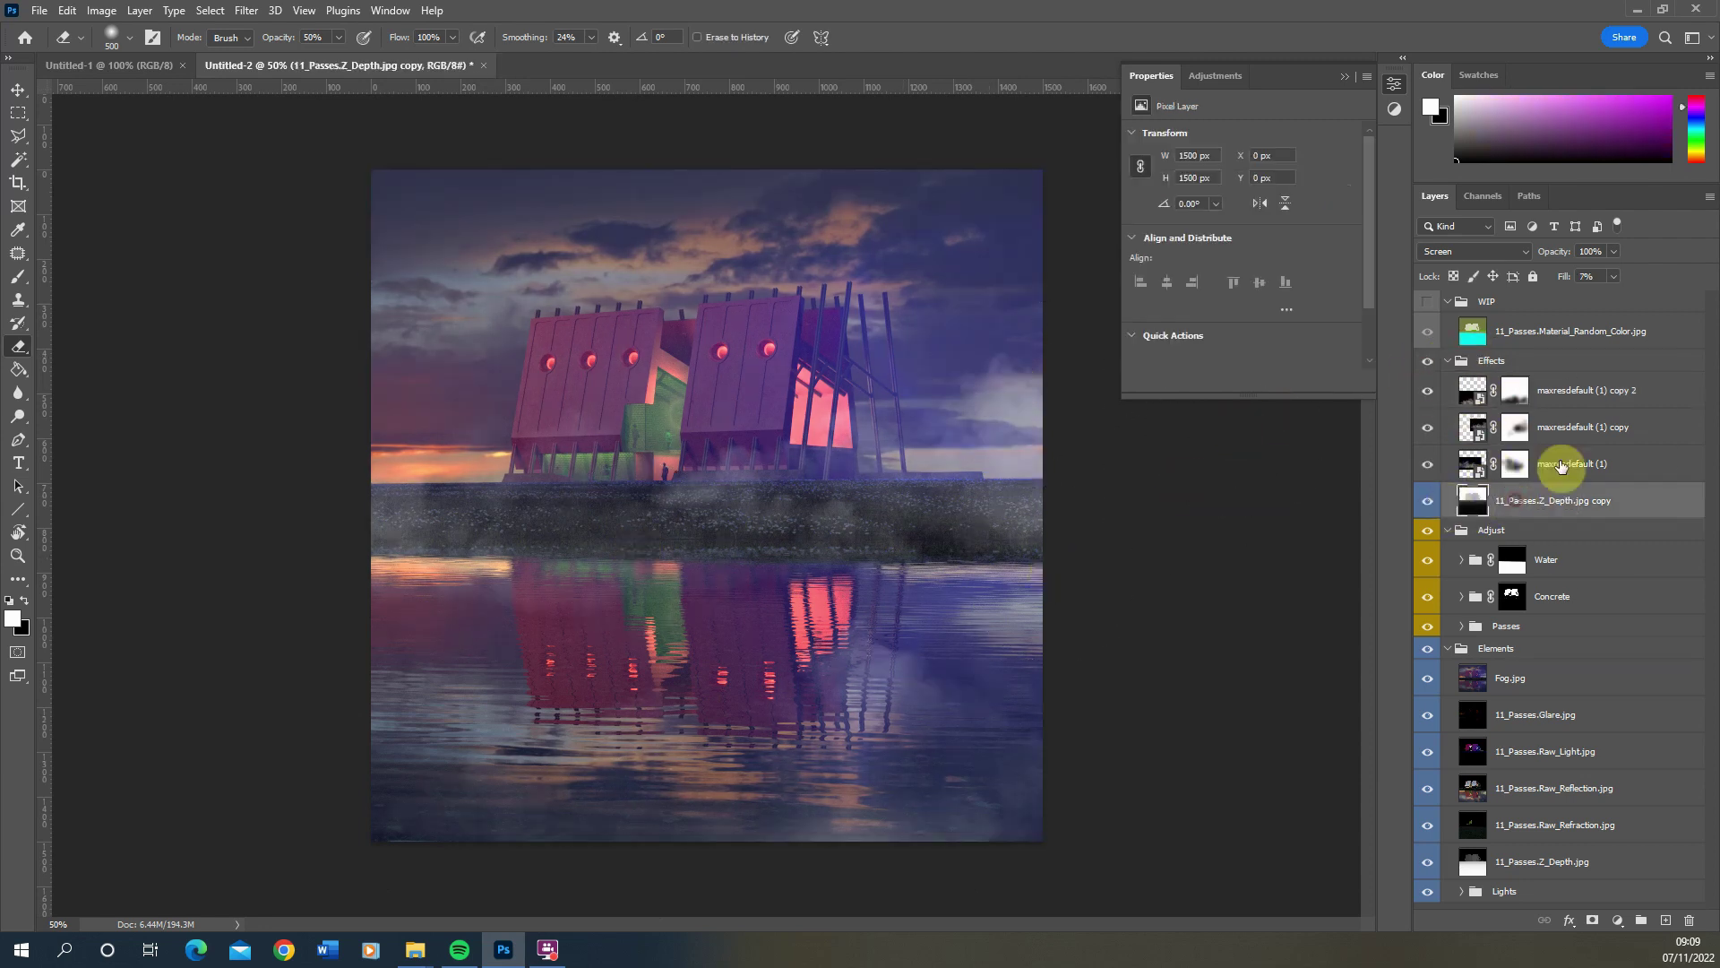
{"action": "left_click_drag", "start_coordinate": [1612, 295], "coordinate": [1610, 296]}
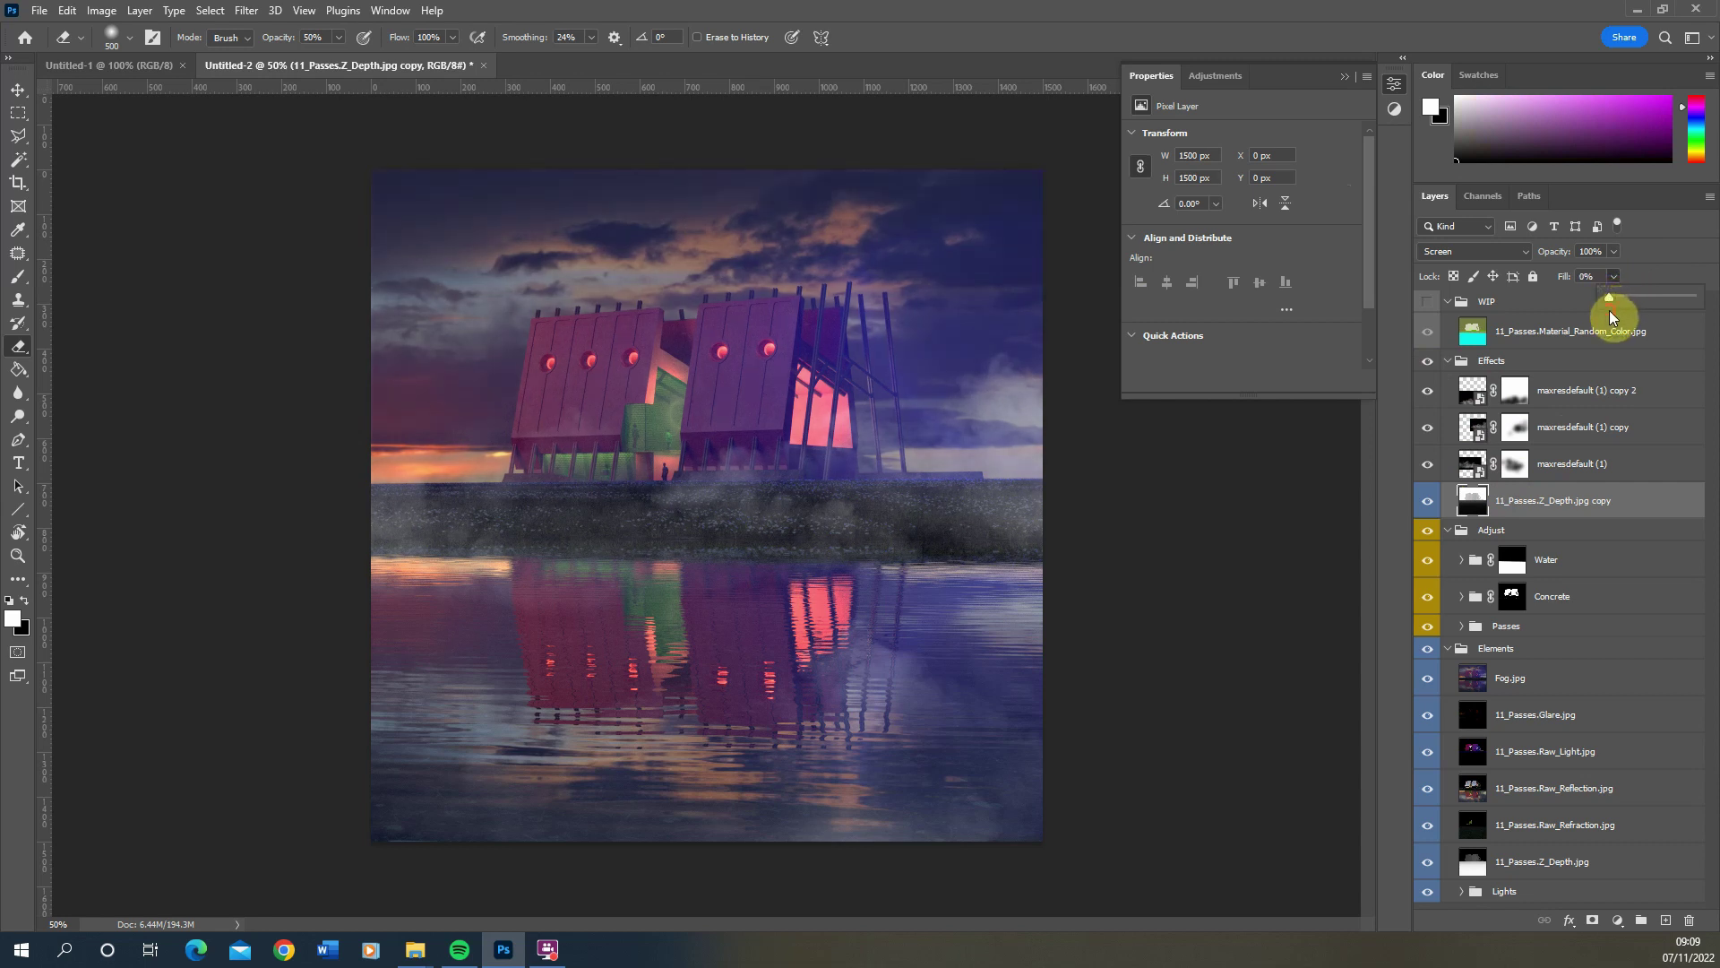
{"action": "left_click", "coordinate": [1609, 308]}
{"action": "left_click", "coordinate": [1556, 501]}
{"action": "left_click_drag", "start_coordinate": [1621, 298], "coordinate": [1614, 304]}
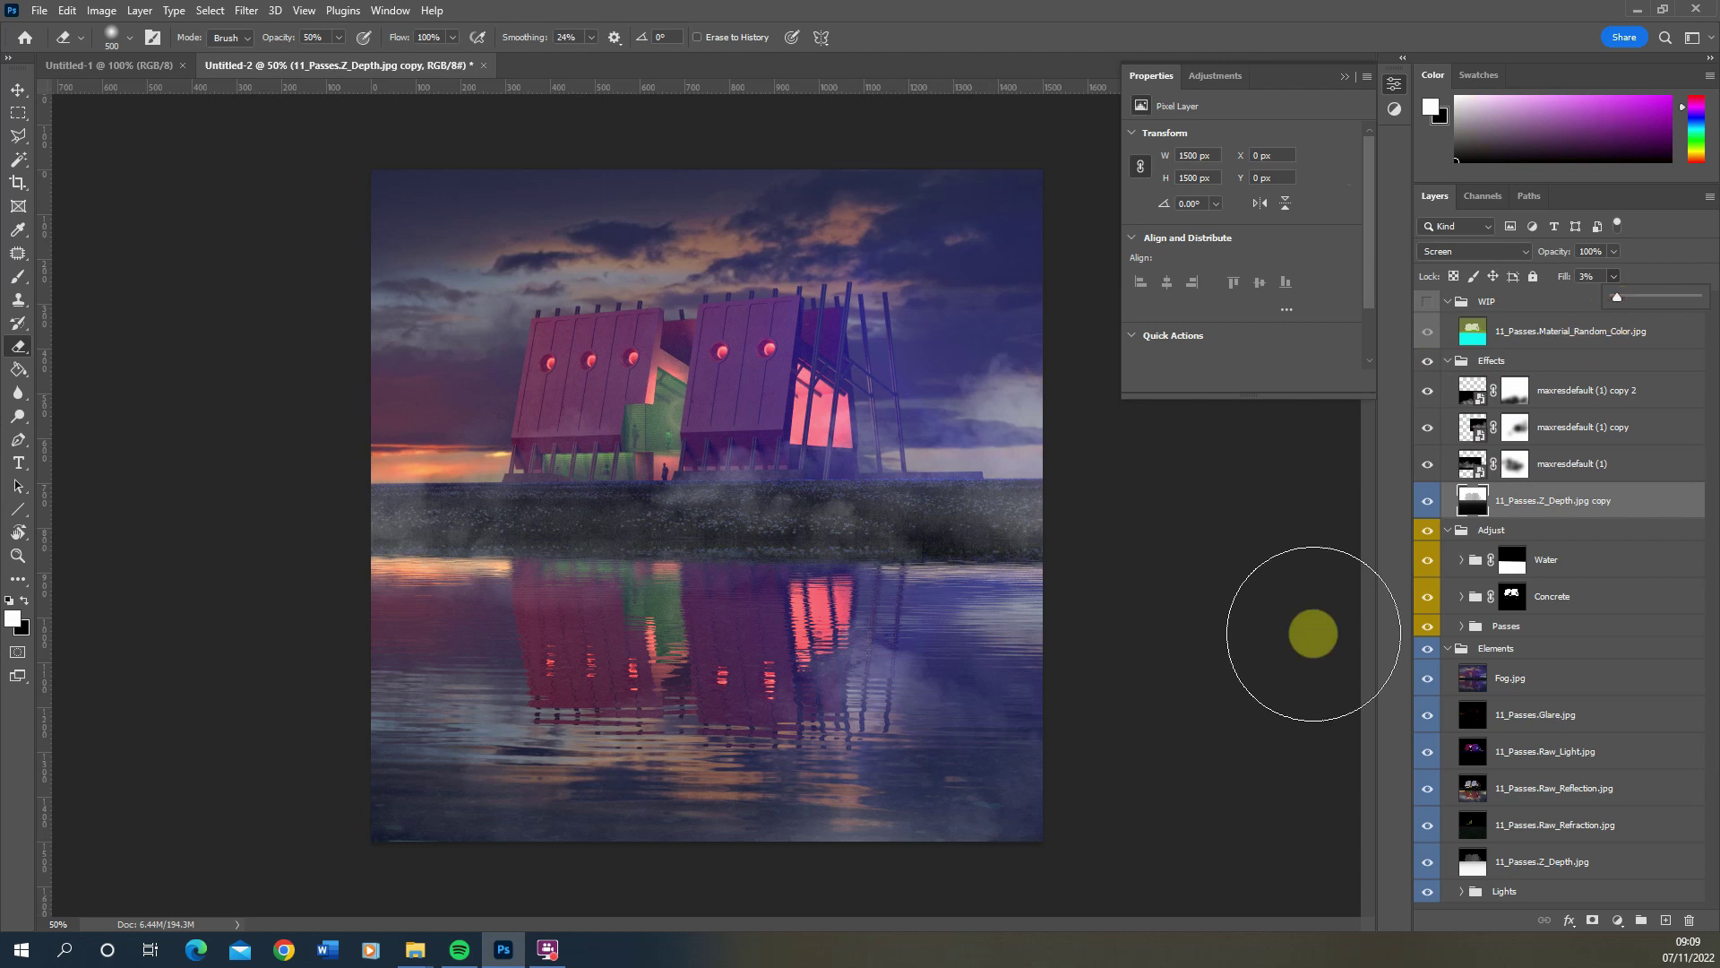
{"action": "left_click", "coordinate": [1429, 503]}
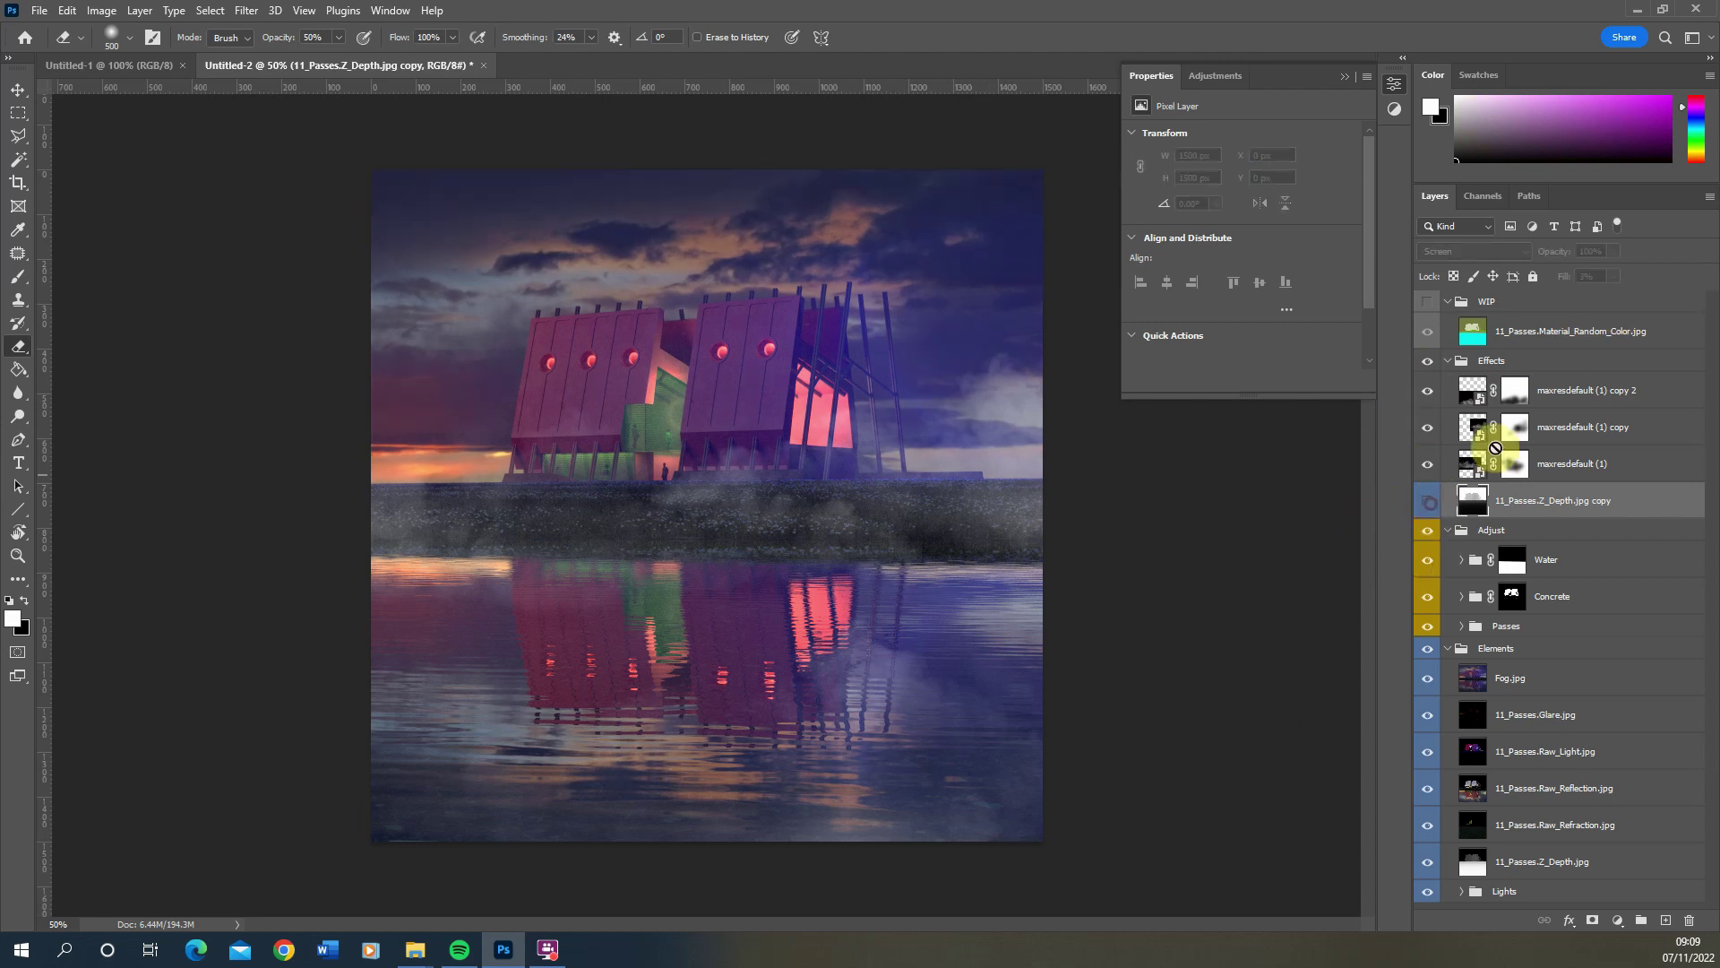
Colour-code the Effects group orange and leave the 11_Passes.Z_Depth.jpg copy layer hidden
{"action": "left_click", "coordinate": [1512, 359]}
{"action": "right_click", "coordinate": [1542, 358]}
{"action": "left_click", "coordinate": [1393, 845]}
{"action": "left_click", "coordinate": [1429, 504]}
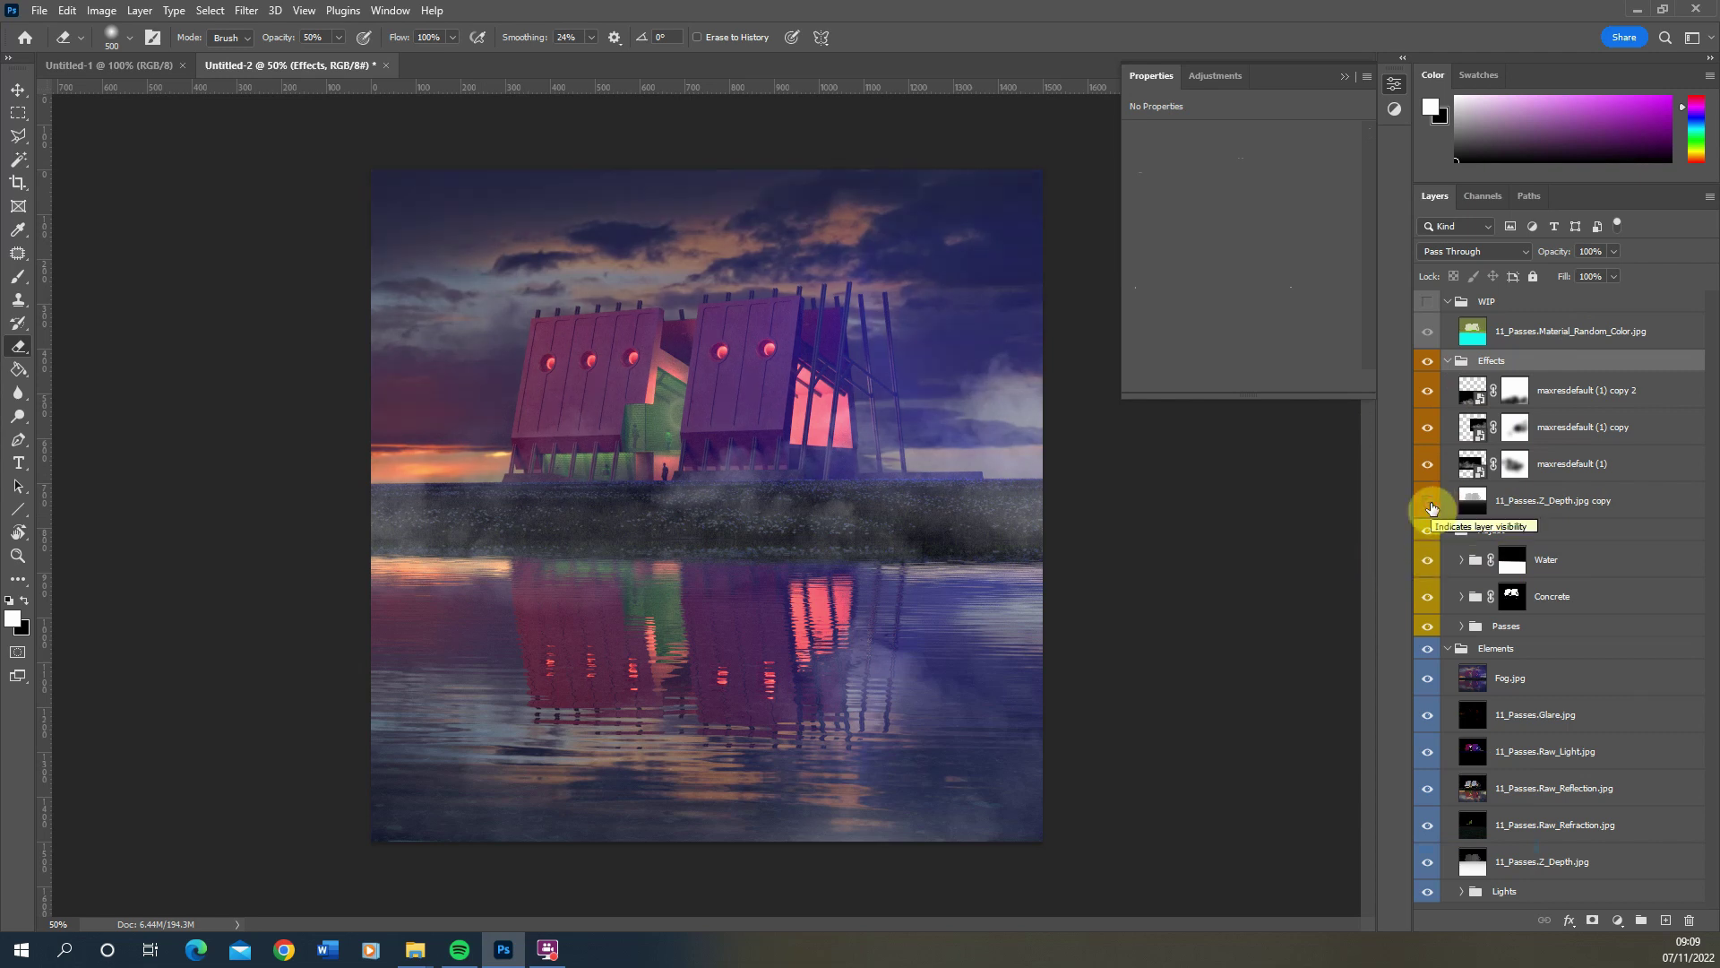
Place the dark 2_Gray texture from the Concrete folder above maxresdefault (1) copy 2 and enlarge it to cover the canvas
{"action": "left_click", "coordinate": [1582, 397]}
{"action": "key", "text": "alt+Tab"}
{"action": "scroll", "coordinate": [722, 403], "scroll_direction": "up", "scroll_amount": 3}
{"action": "left_click", "coordinate": [645, 245]}
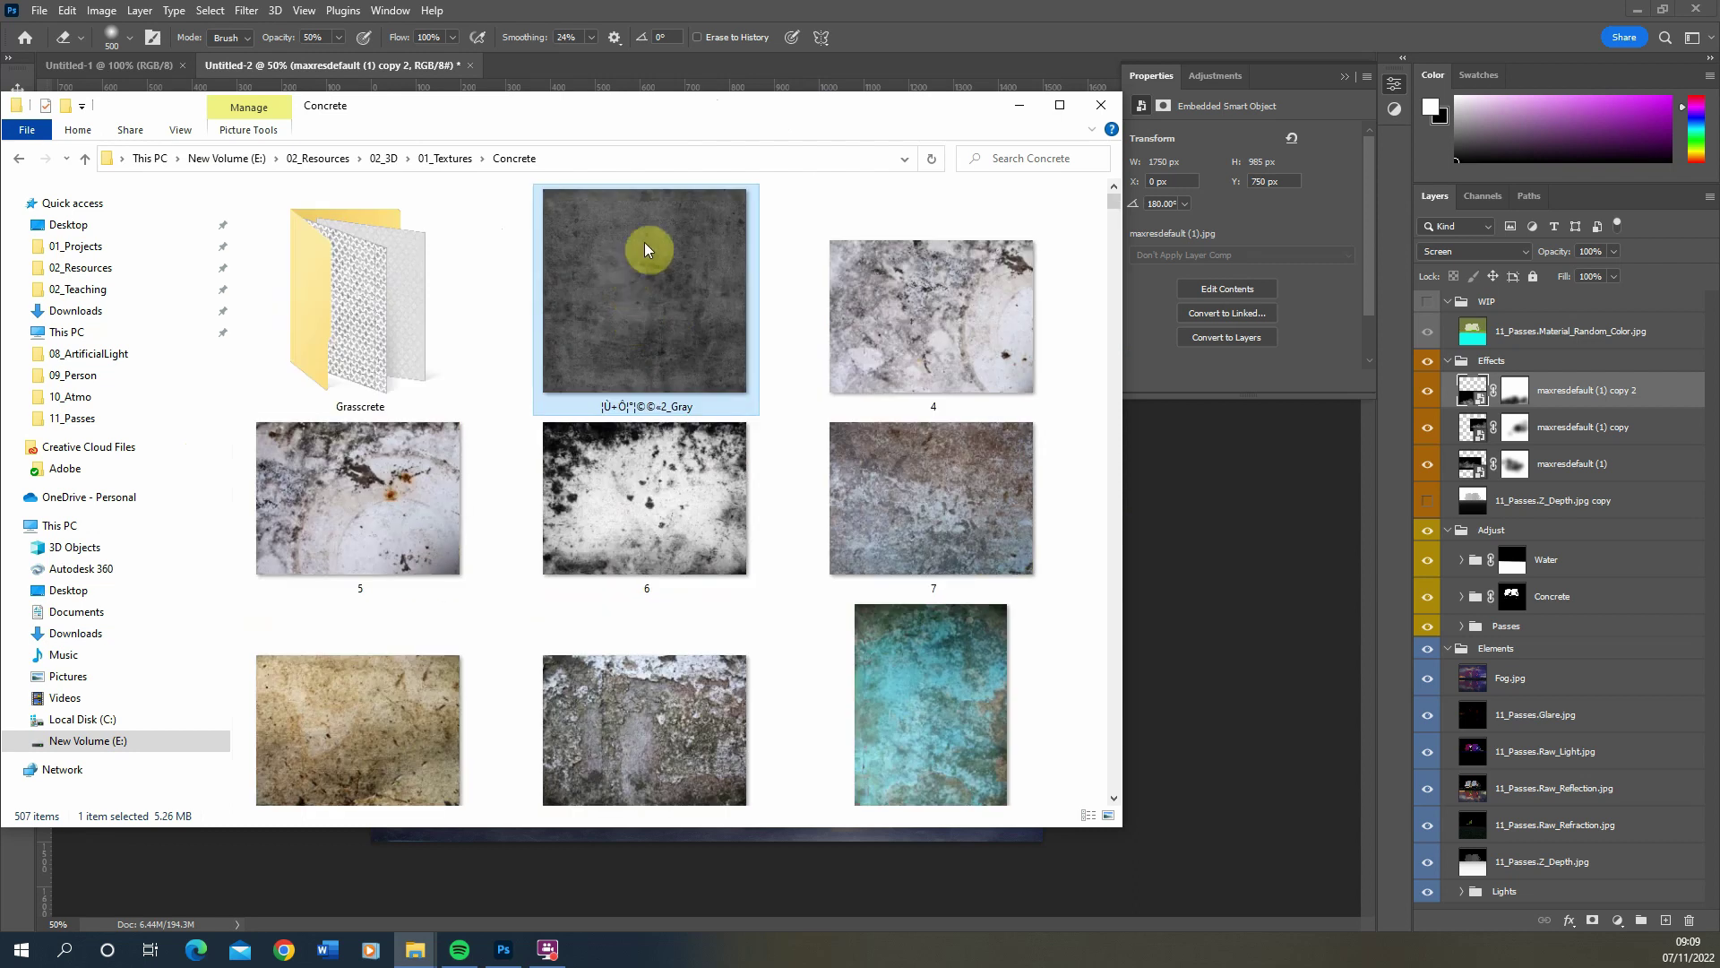
{"action": "left_click_drag", "start_coordinate": [683, 103], "coordinate": [364, 178]}
{"action": "left_click_drag", "start_coordinate": [326, 357], "coordinate": [1008, 392]}
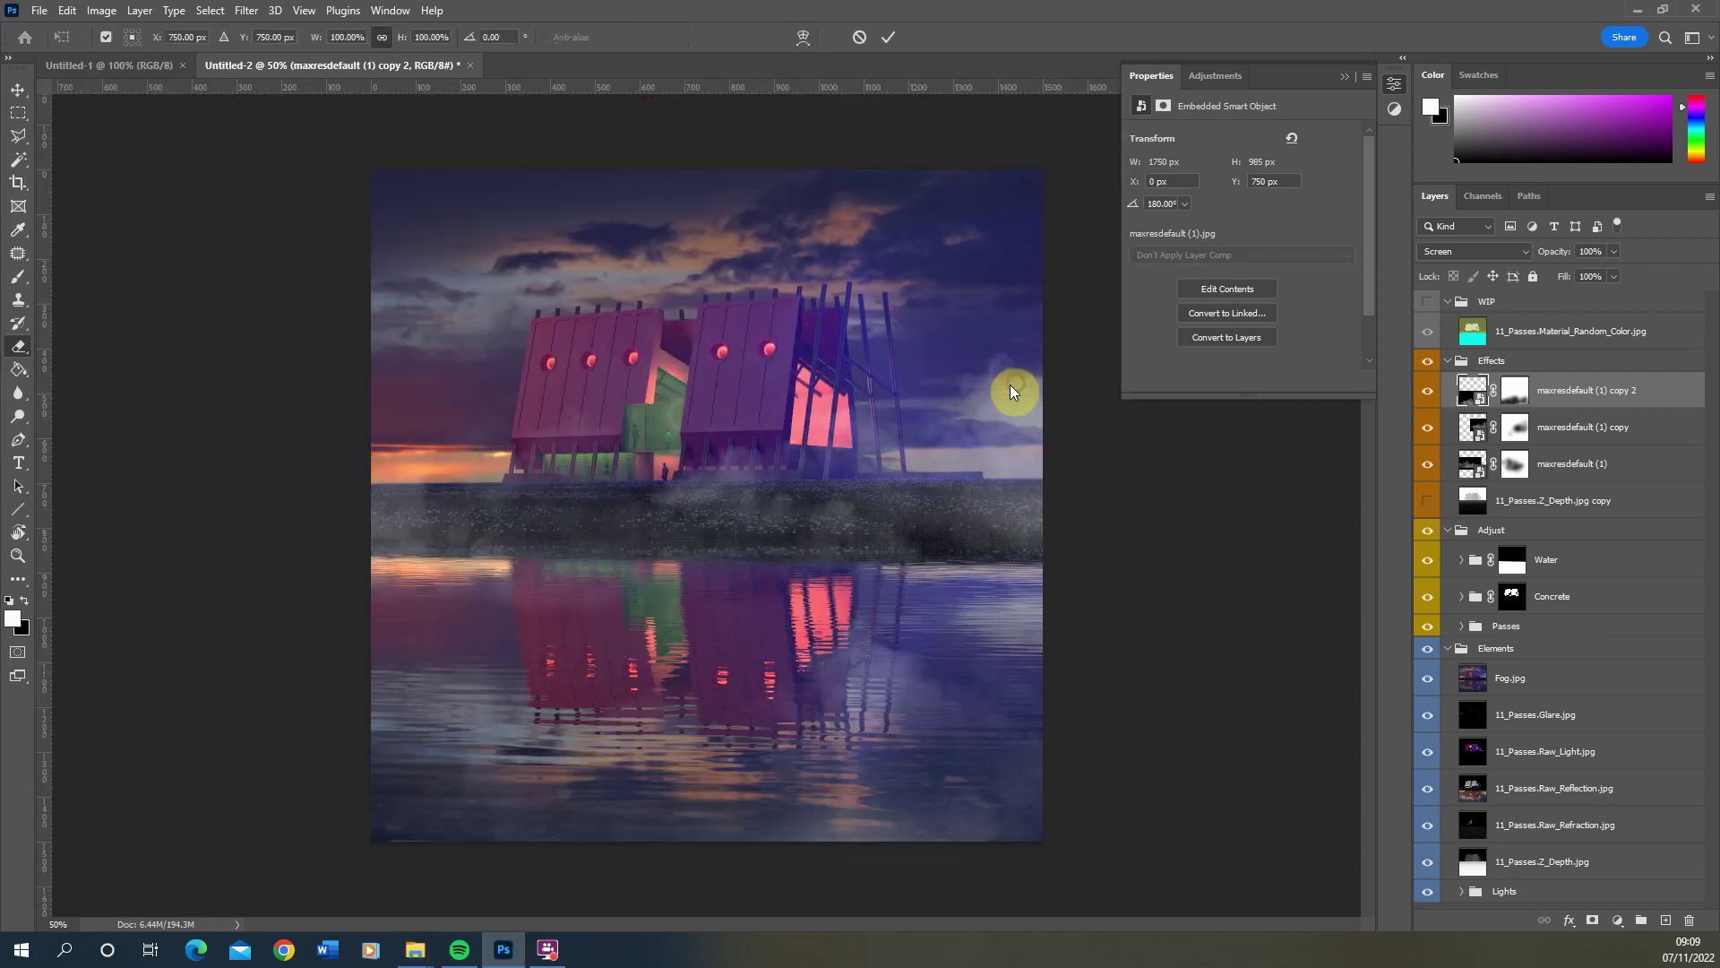
{"action": "left_click_drag", "start_coordinate": [749, 499], "coordinate": [1067, 499]}
{"action": "key", "text": "Return"}
Blend the 2_Gray texture layer with Soft Light and reduce its fill to 9%
{"action": "left_click", "coordinate": [1475, 252]}
{"action": "left_click", "coordinate": [1462, 512]}
{"action": "left_click", "coordinate": [1615, 277]}
{"action": "left_click", "coordinate": [1528, 300]}
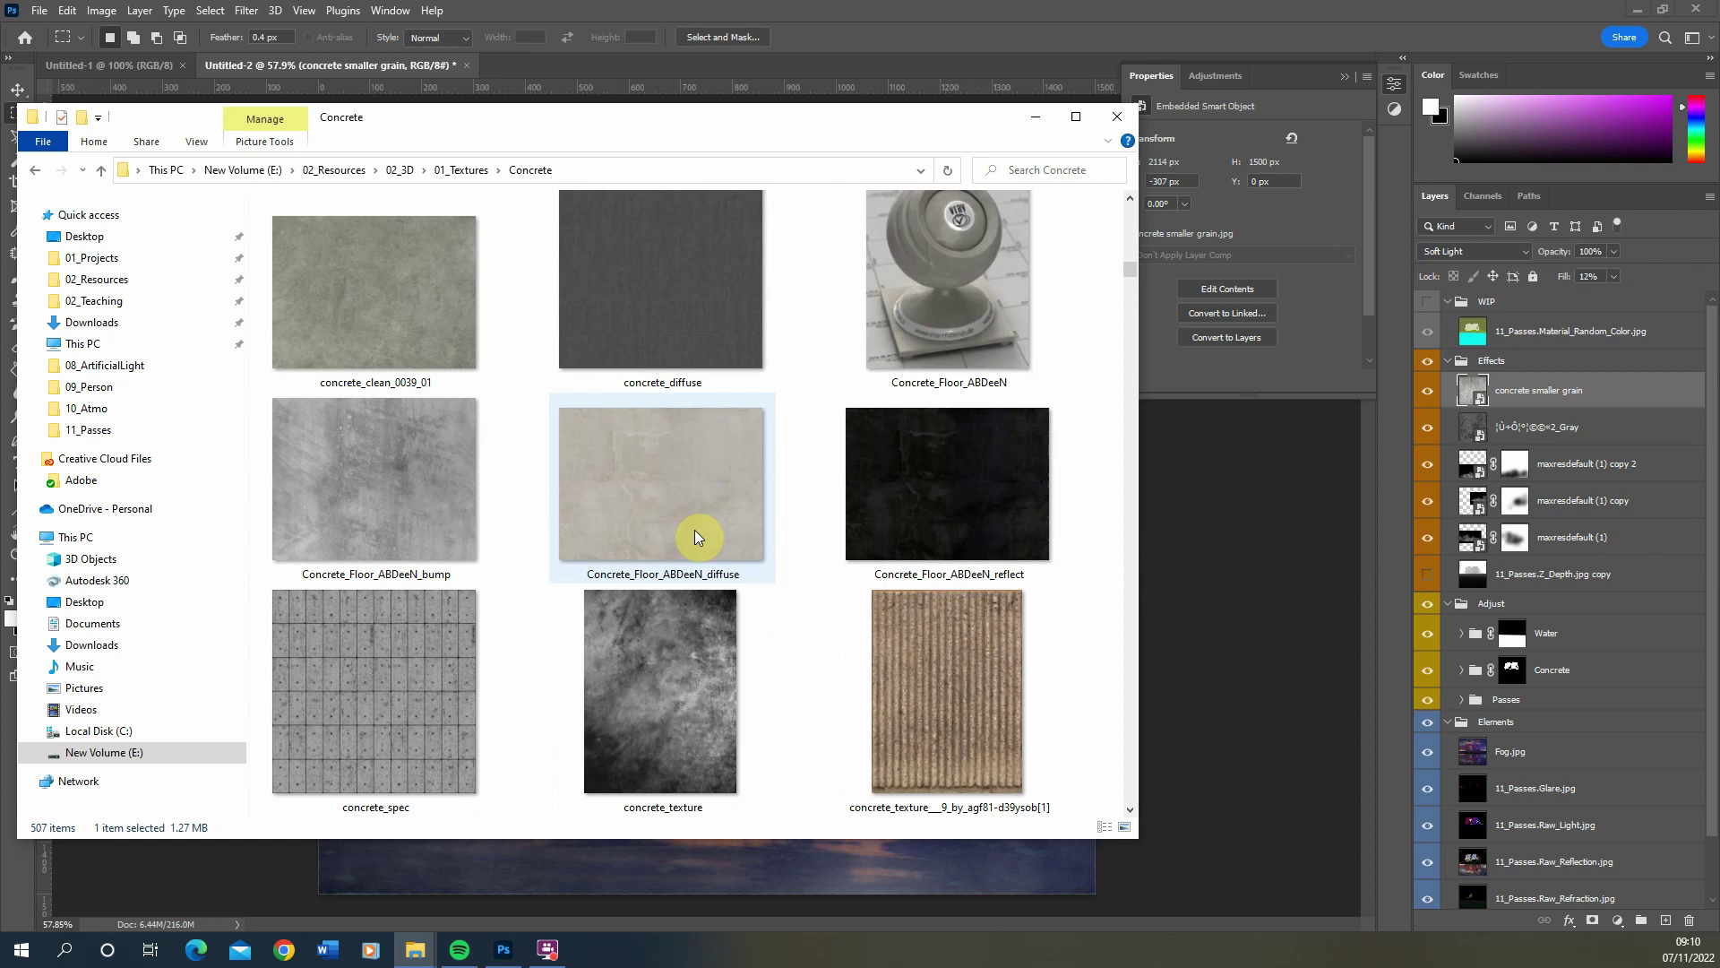
Place concrete_texture from the Concrete folder above the concrete smaller grain layer, scaled to cover the canvas
{"action": "scroll", "coordinate": [703, 549], "scroll_direction": "down", "scroll_amount": 3}
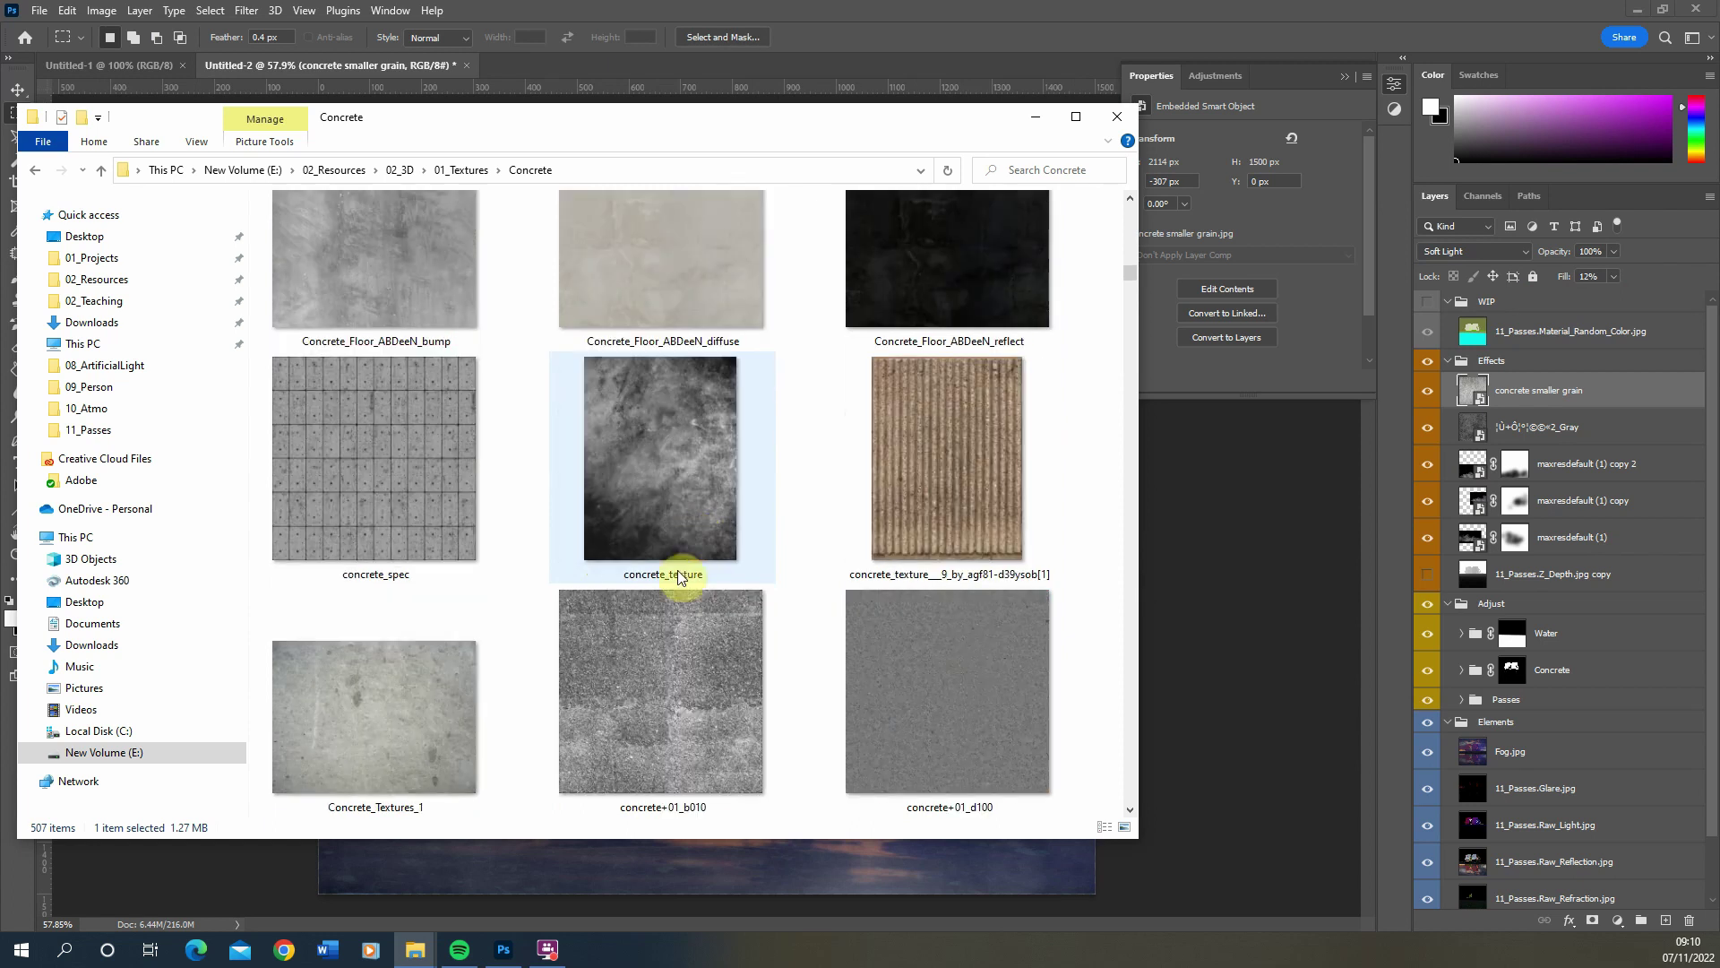
{"action": "left_click_drag", "start_coordinate": [664, 422], "coordinate": [1104, 503]}
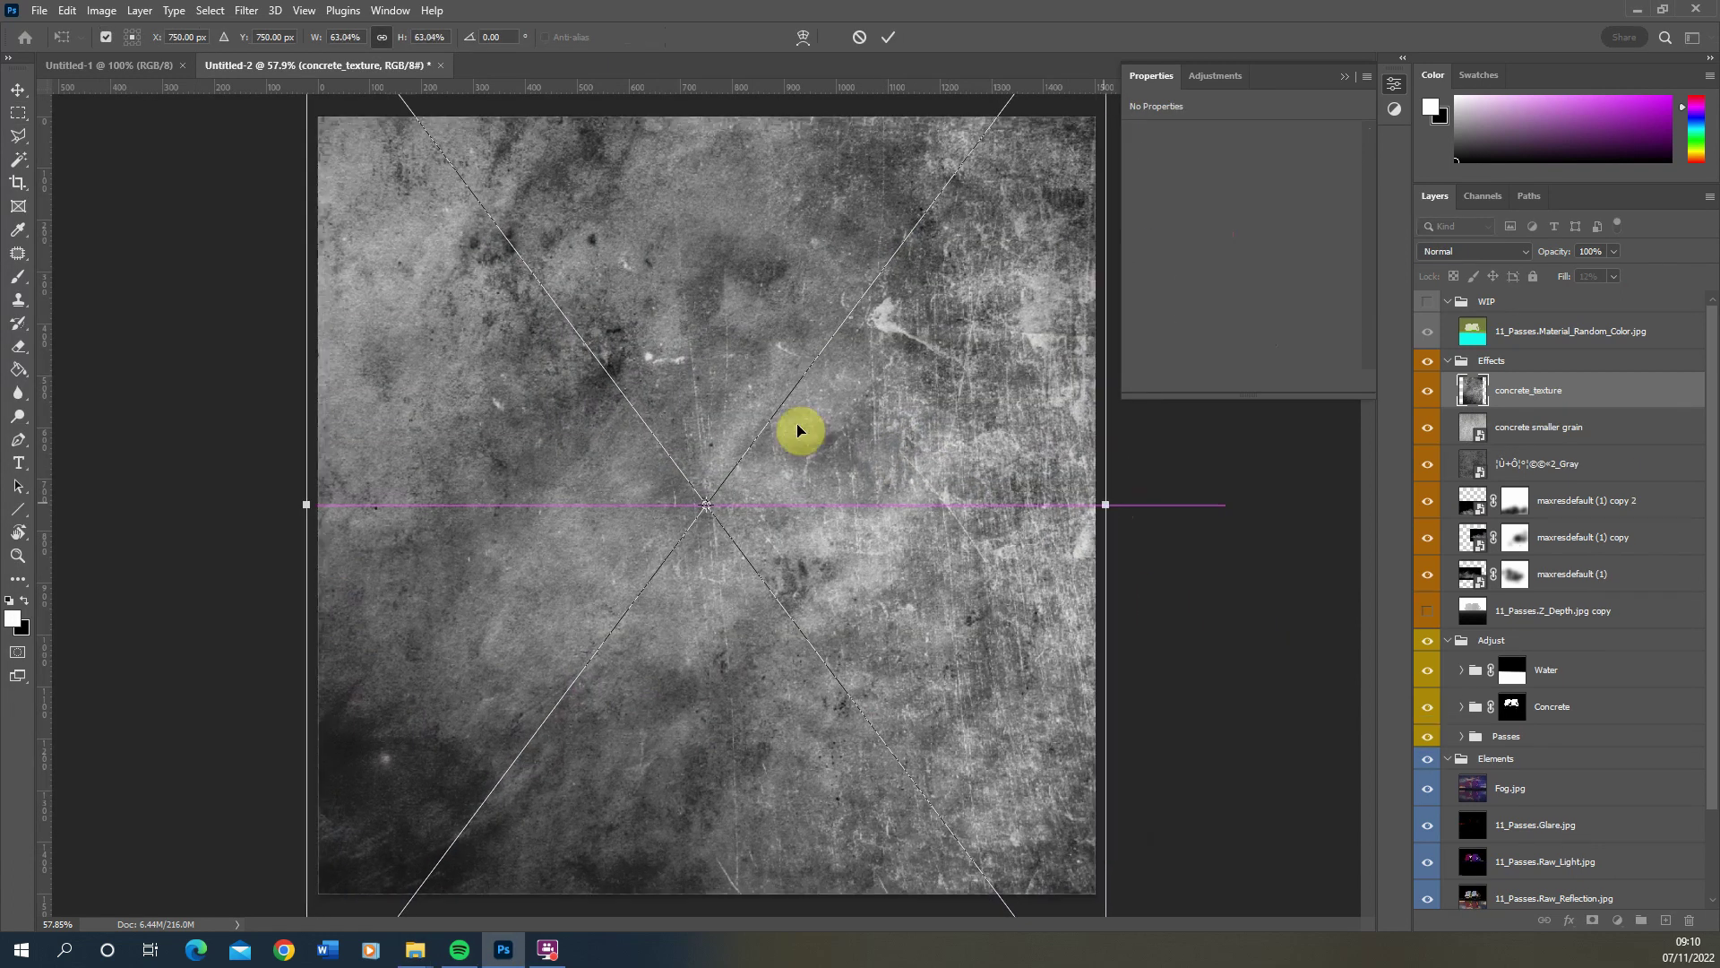
{"action": "left_click", "coordinate": [17, 112]}
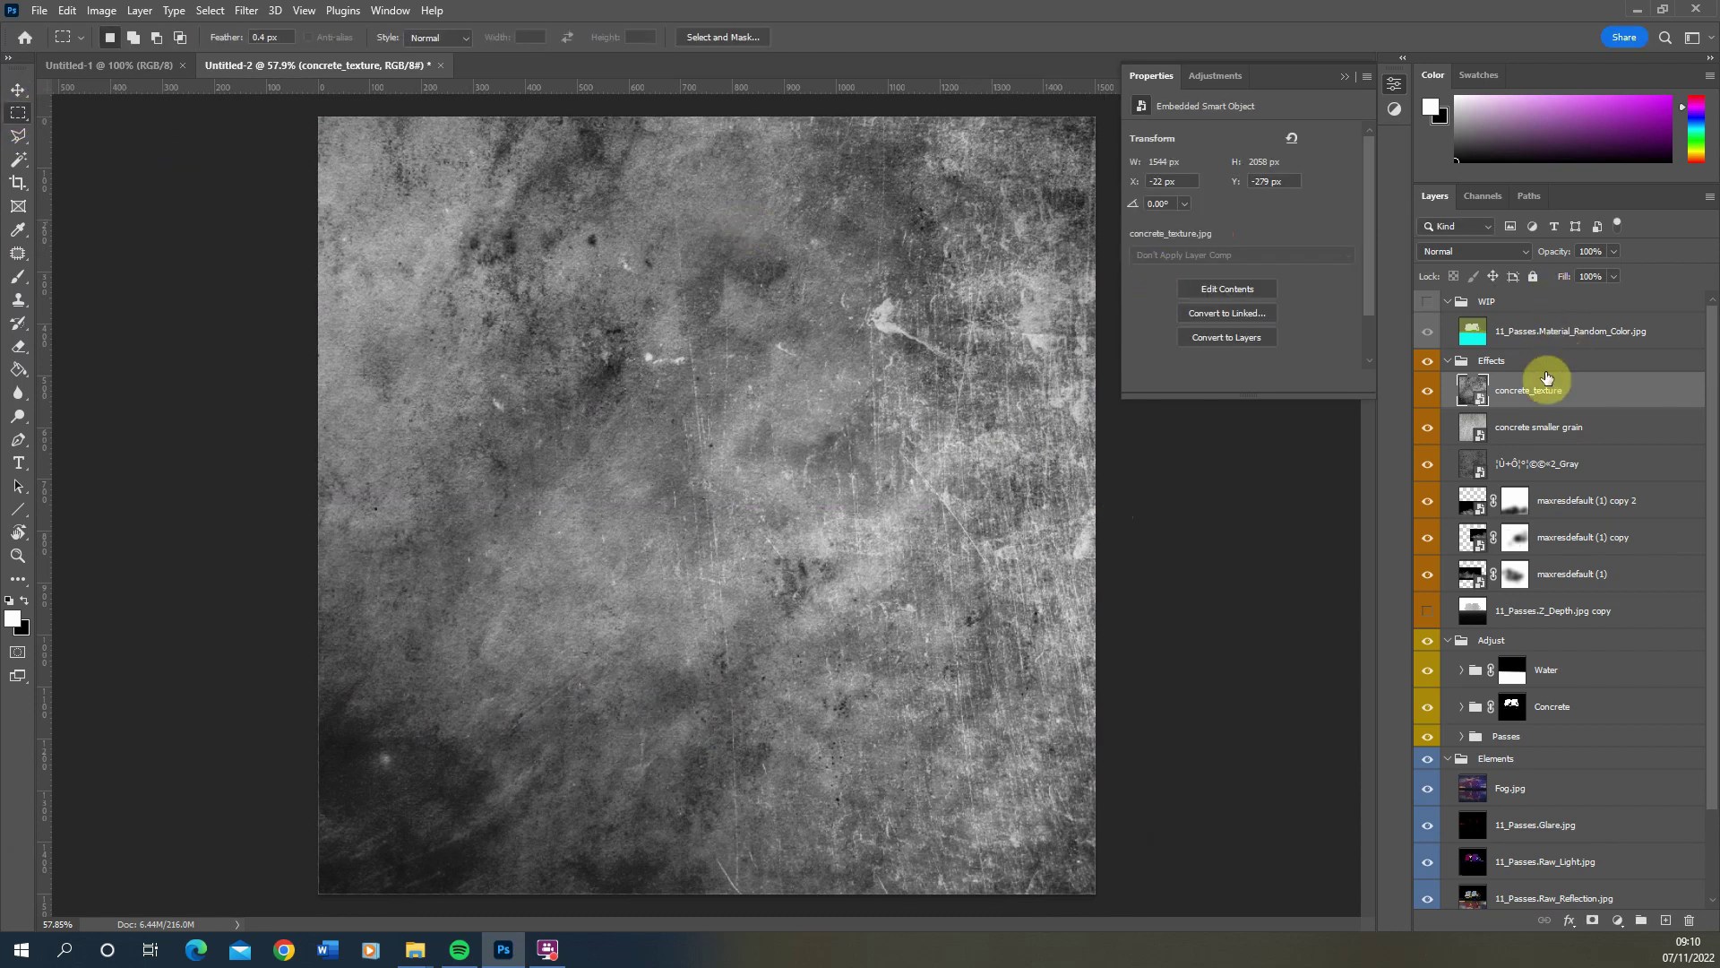
Set the concrete_texture layer to Soft Light and reduce its fill to 24%
{"action": "left_click", "coordinate": [1480, 251]}
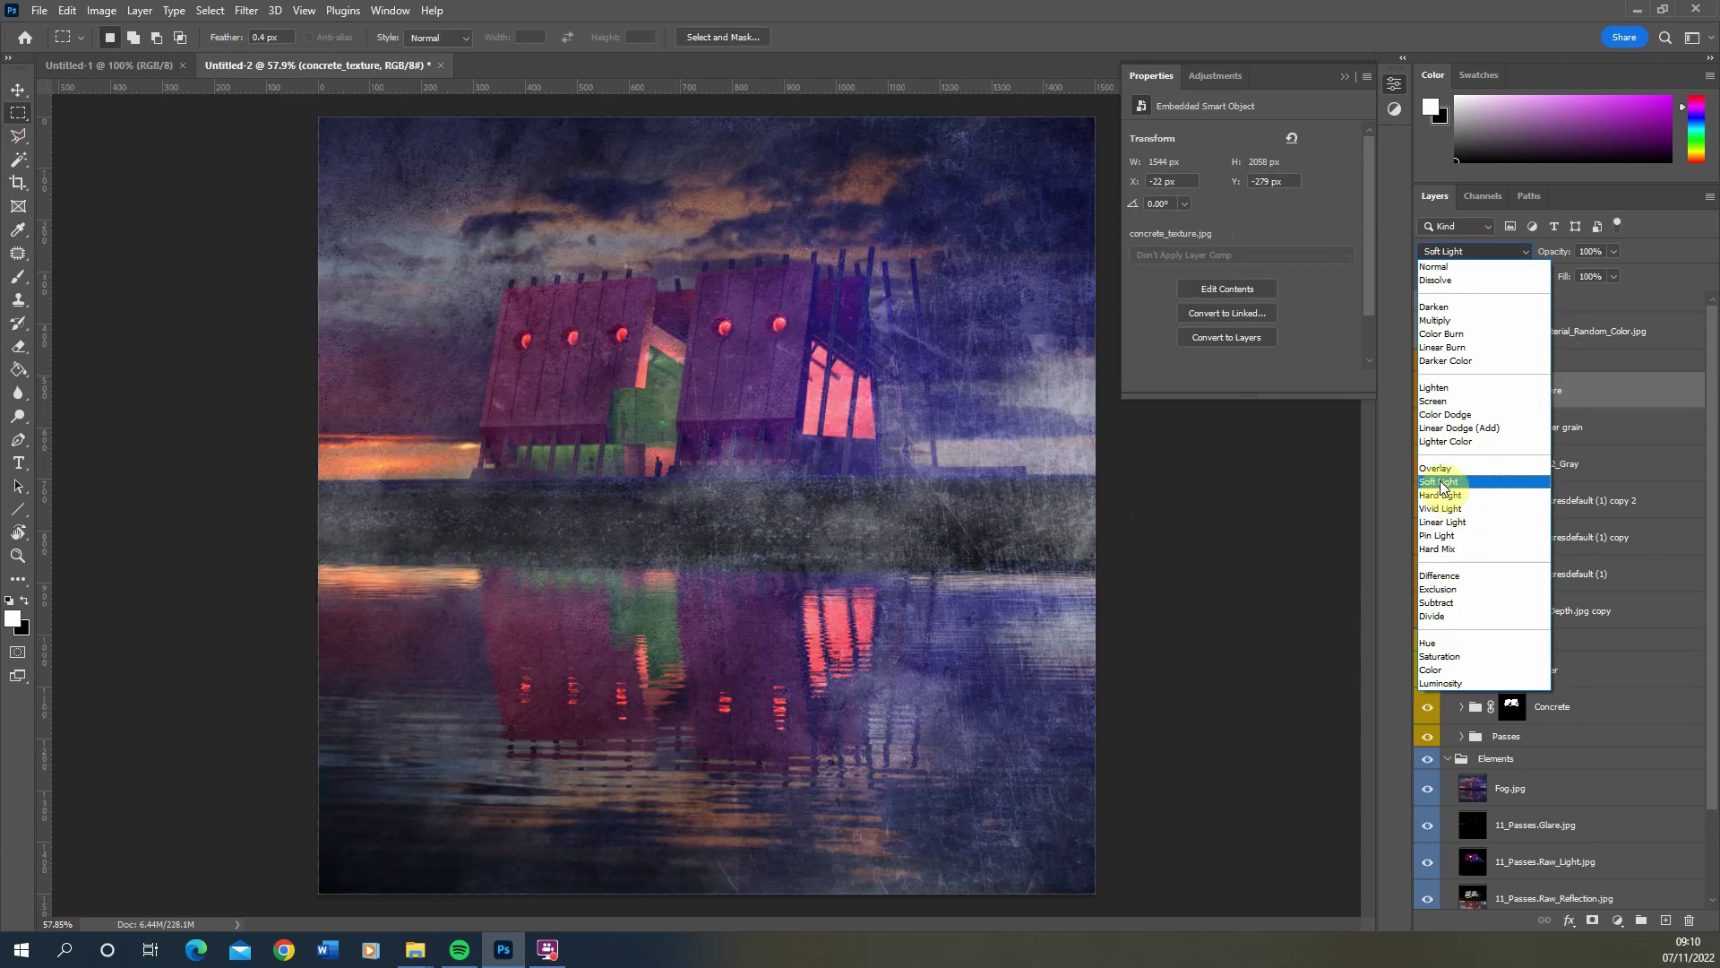
{"action": "left_click", "coordinate": [1442, 483]}
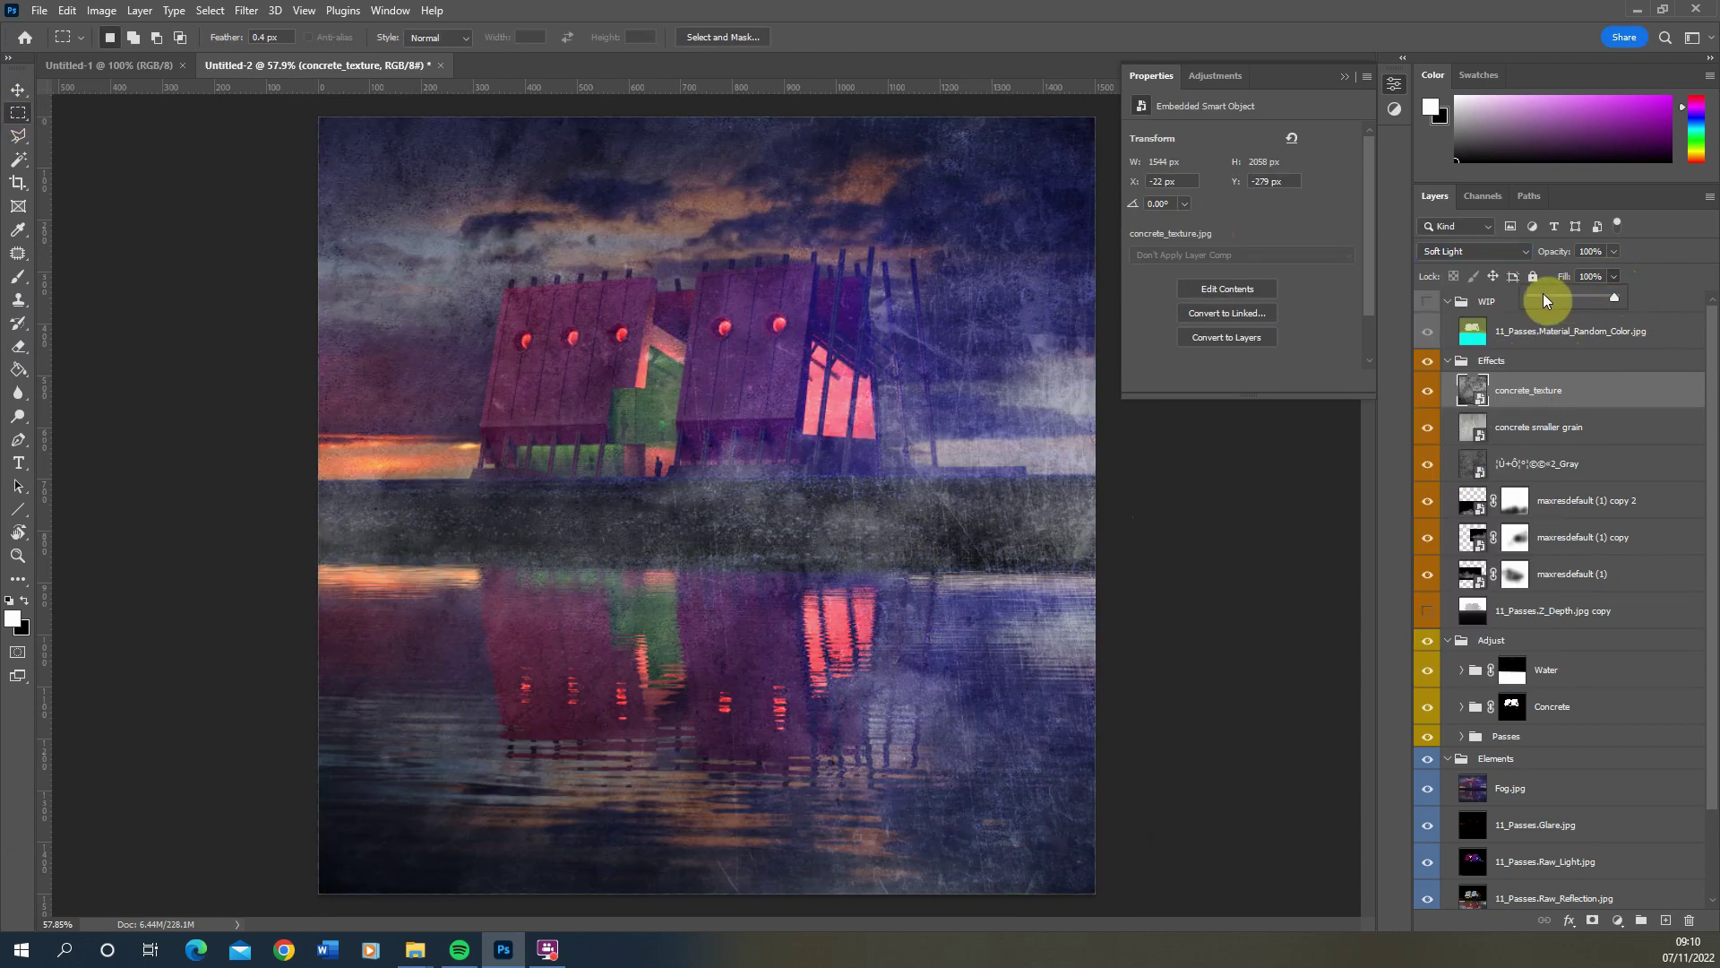
{"action": "left_click", "coordinate": [1542, 296]}
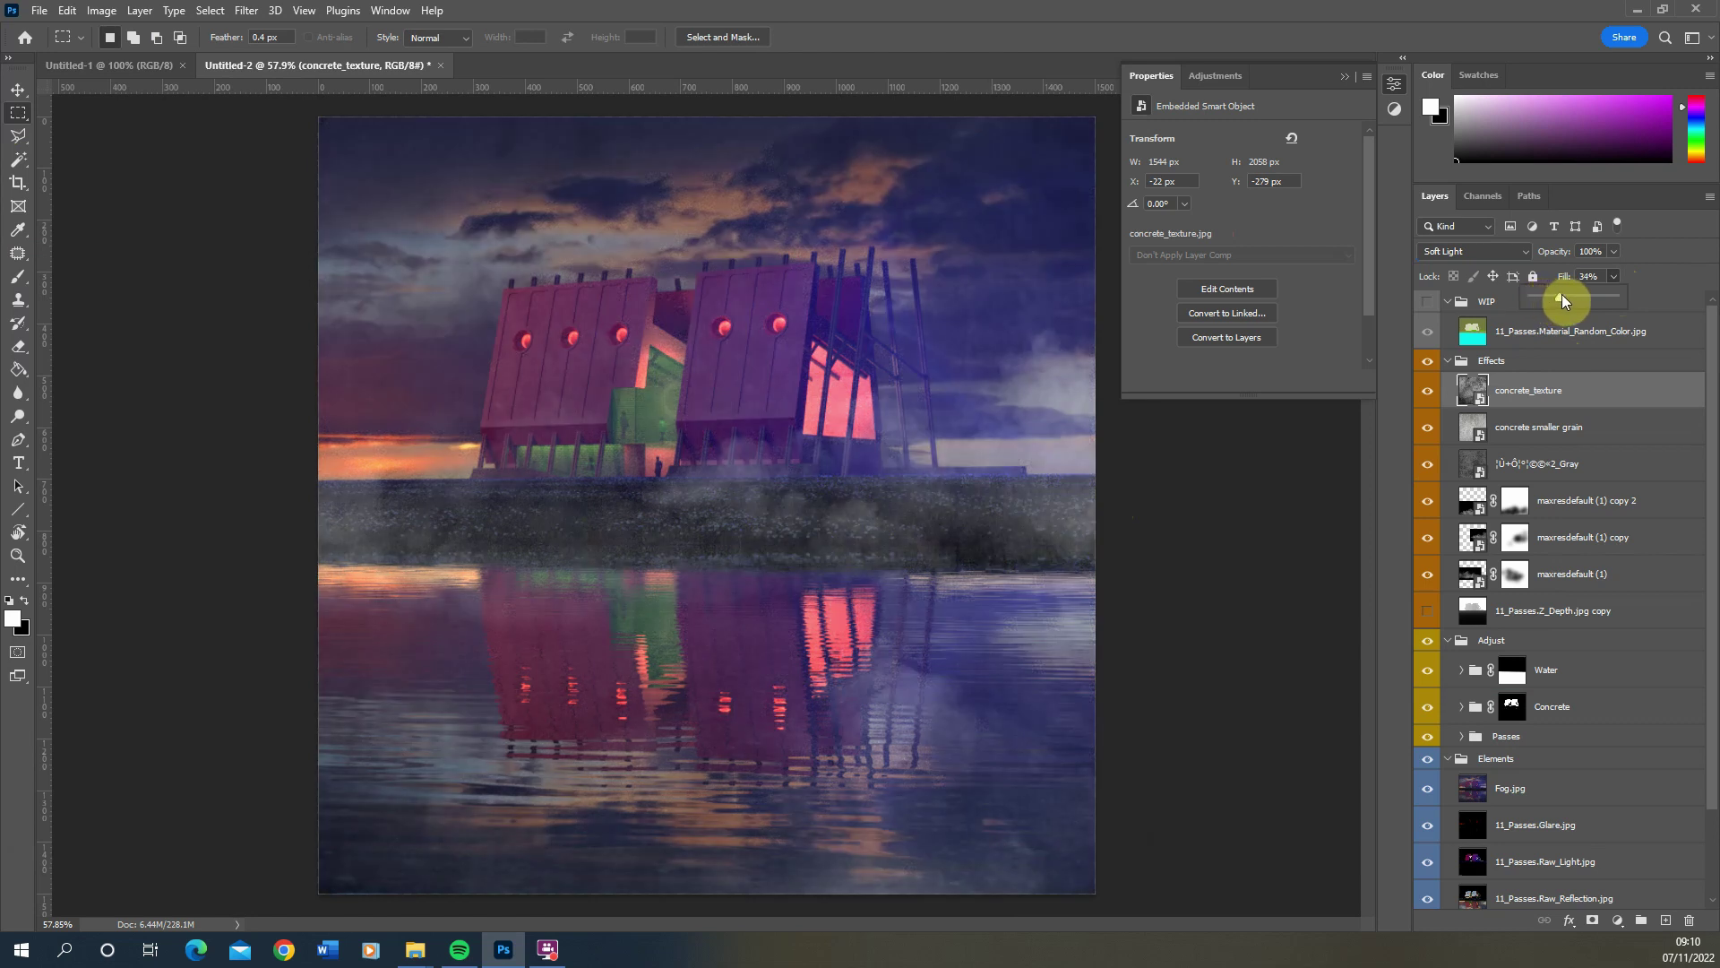
{"action": "scroll", "coordinate": [422, 538], "scroll_direction": "down", "scroll_amount": 1}
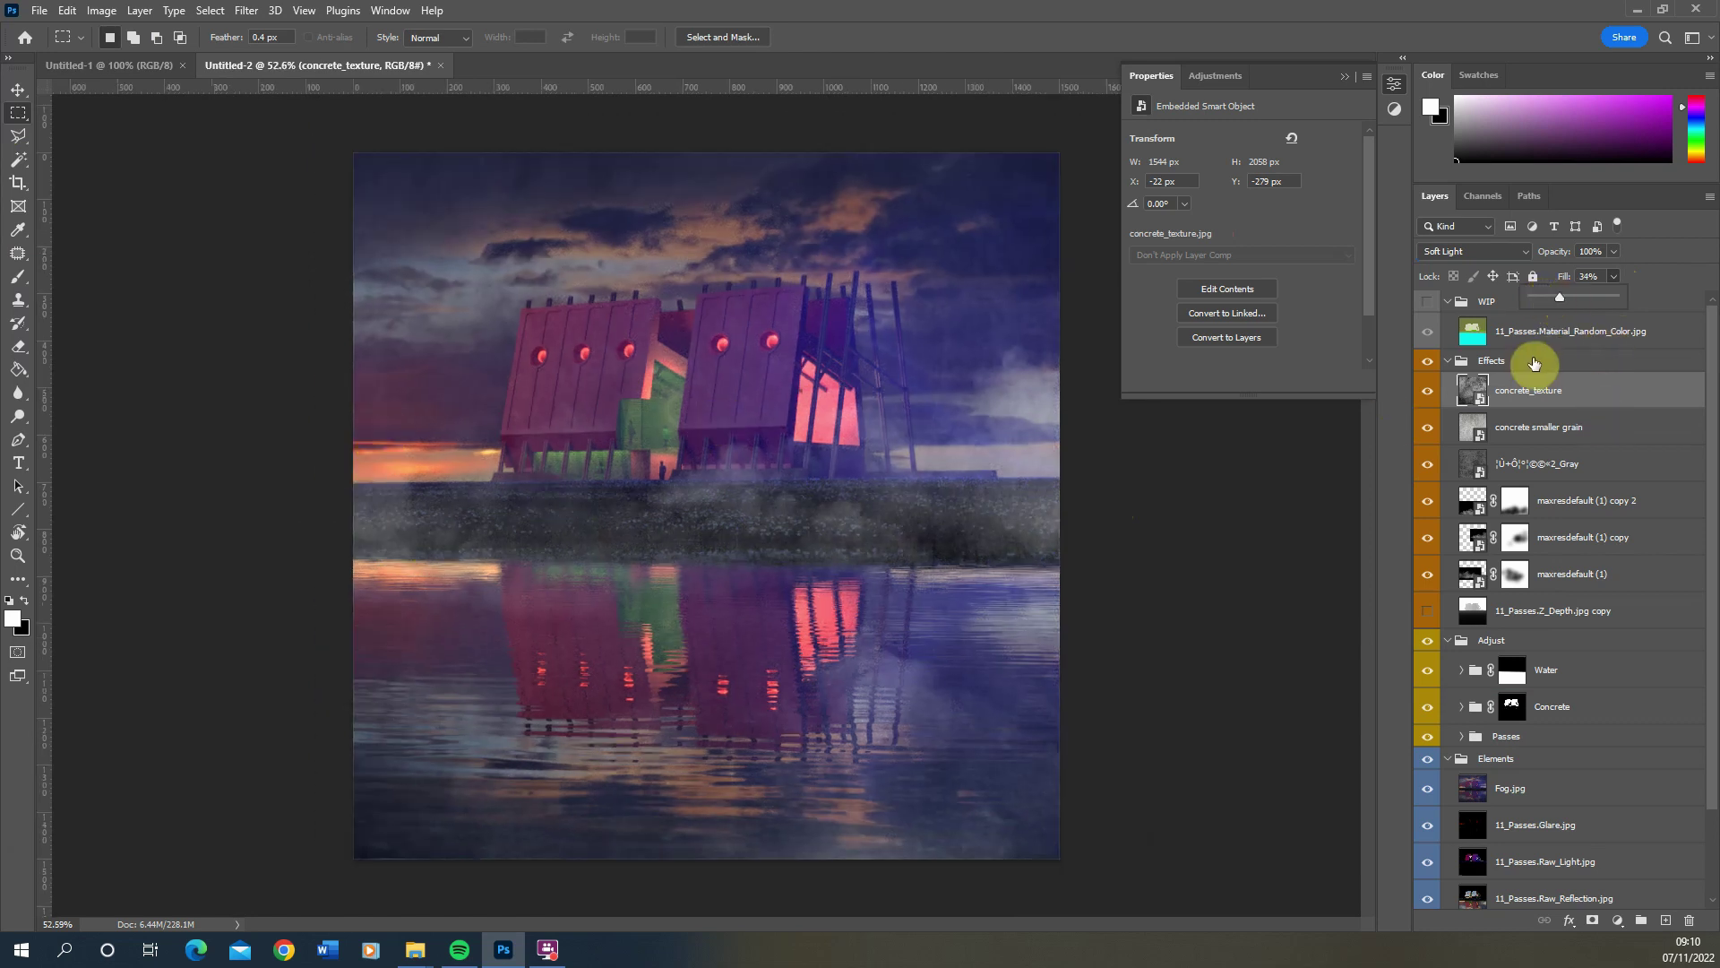
{"action": "left_click", "coordinate": [1552, 296]}
Compare the image with the Effects group hidden and shown, and inspect the textured result close up
{"action": "left_click", "coordinate": [1426, 364]}
{"action": "left_click", "coordinate": [1426, 366]}
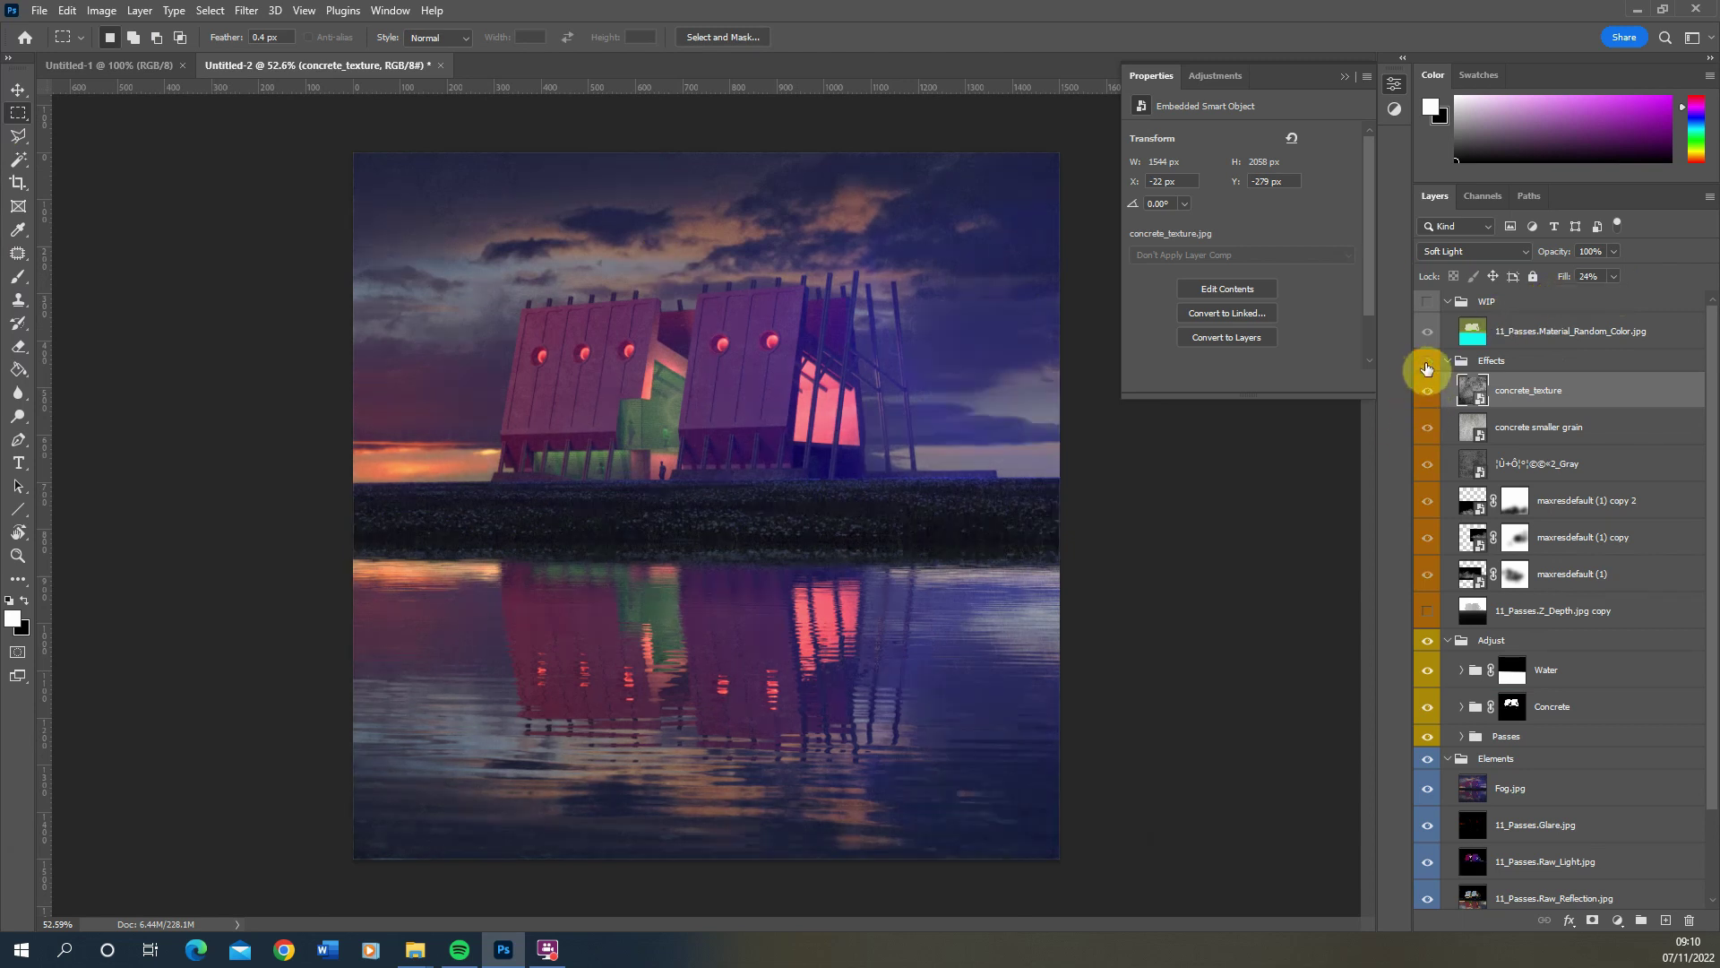
{"action": "left_click", "coordinate": [1426, 366]}
{"action": "left_click", "coordinate": [1426, 366]}
{"action": "left_click", "coordinate": [1427, 366]}
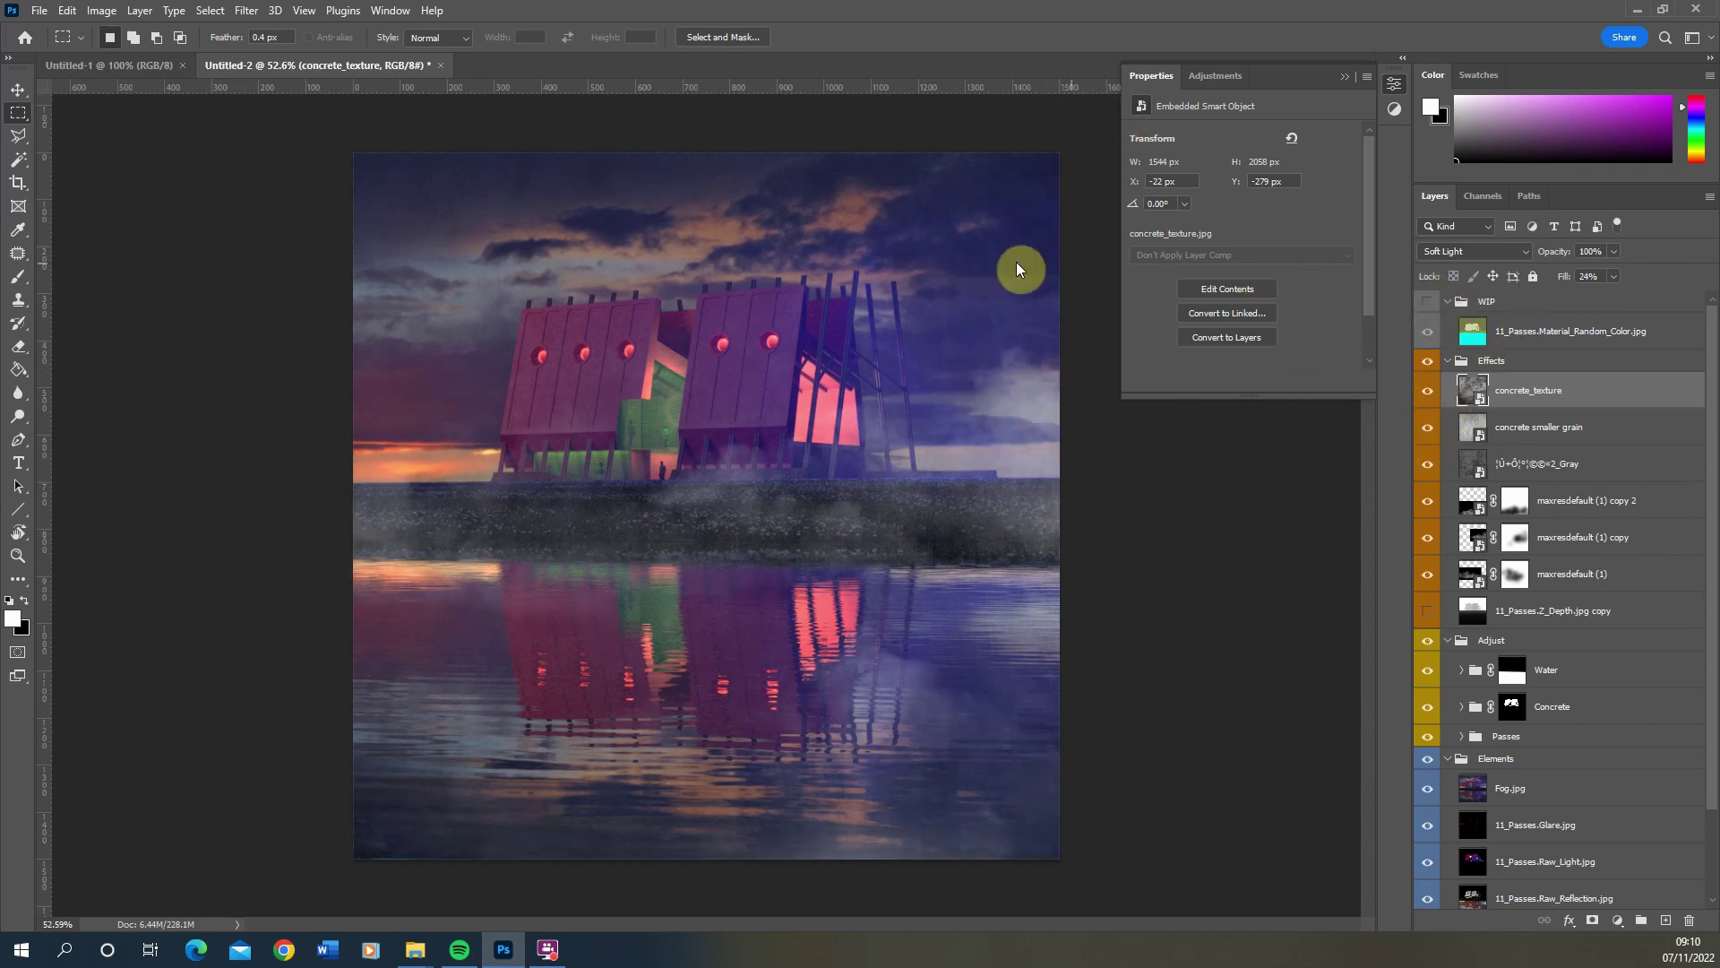
{"action": "scroll", "coordinate": [640, 291], "scroll_direction": "down", "scroll_amount": 1}
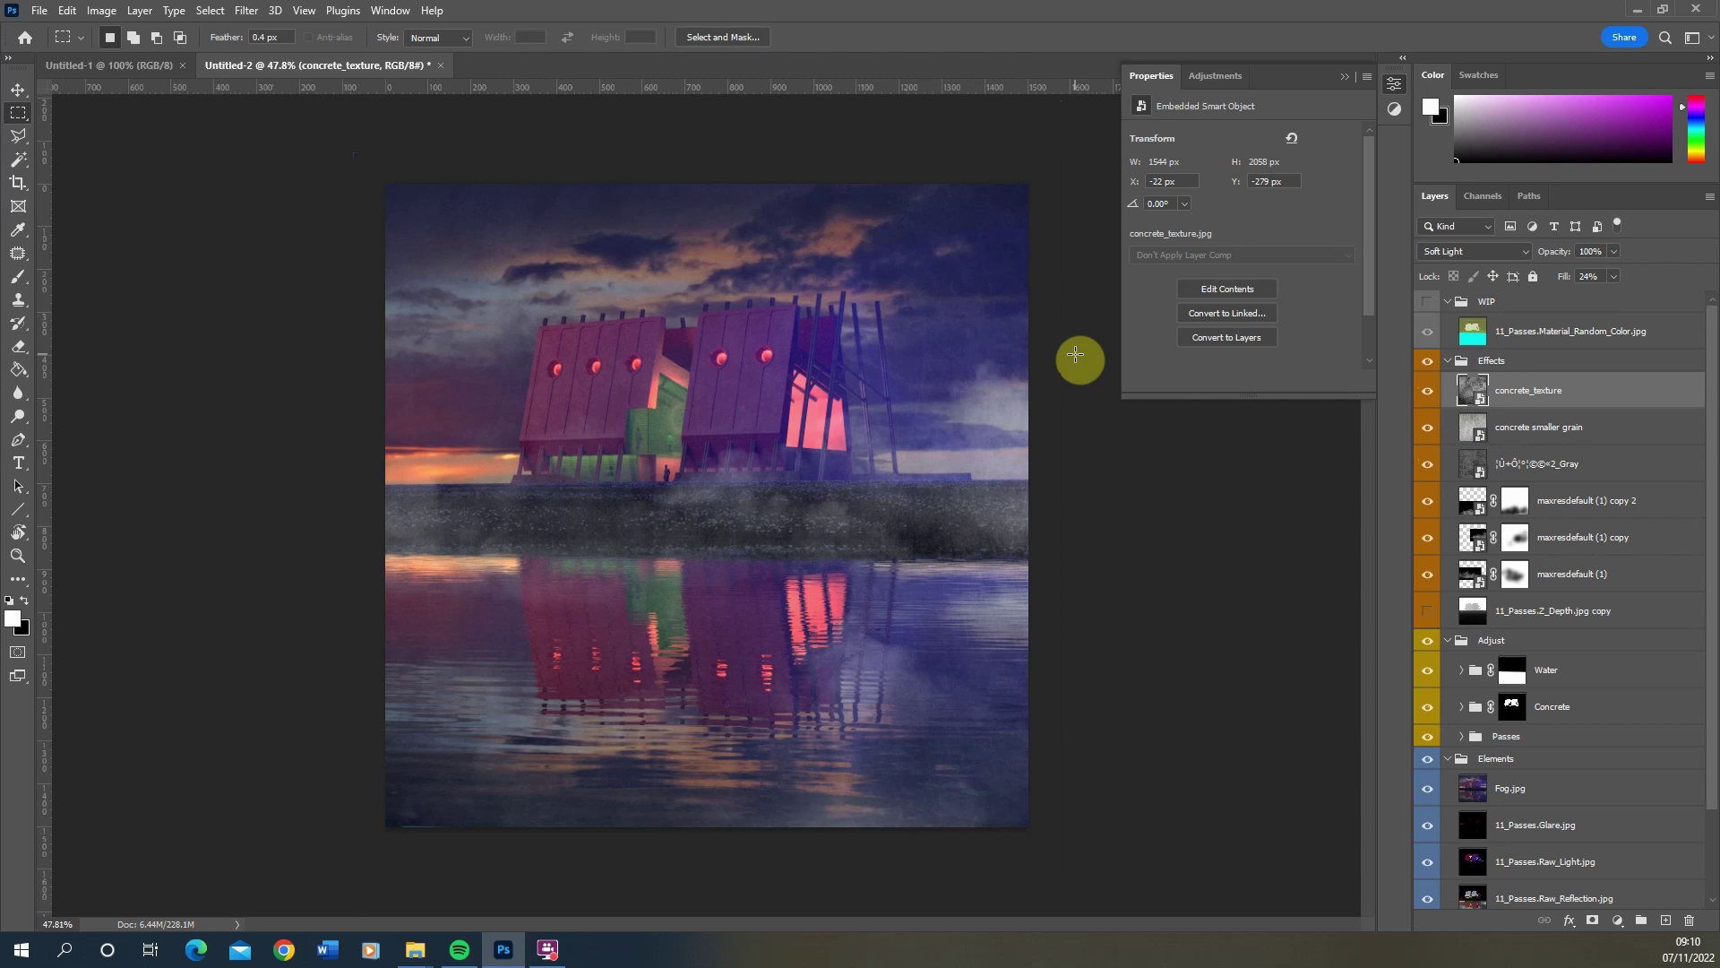
{"action": "scroll", "coordinate": [780, 390], "scroll_direction": "up", "scroll_amount": 1}
{"action": "scroll", "coordinate": [985, 390], "scroll_direction": "up", "scroll_amount": 1}
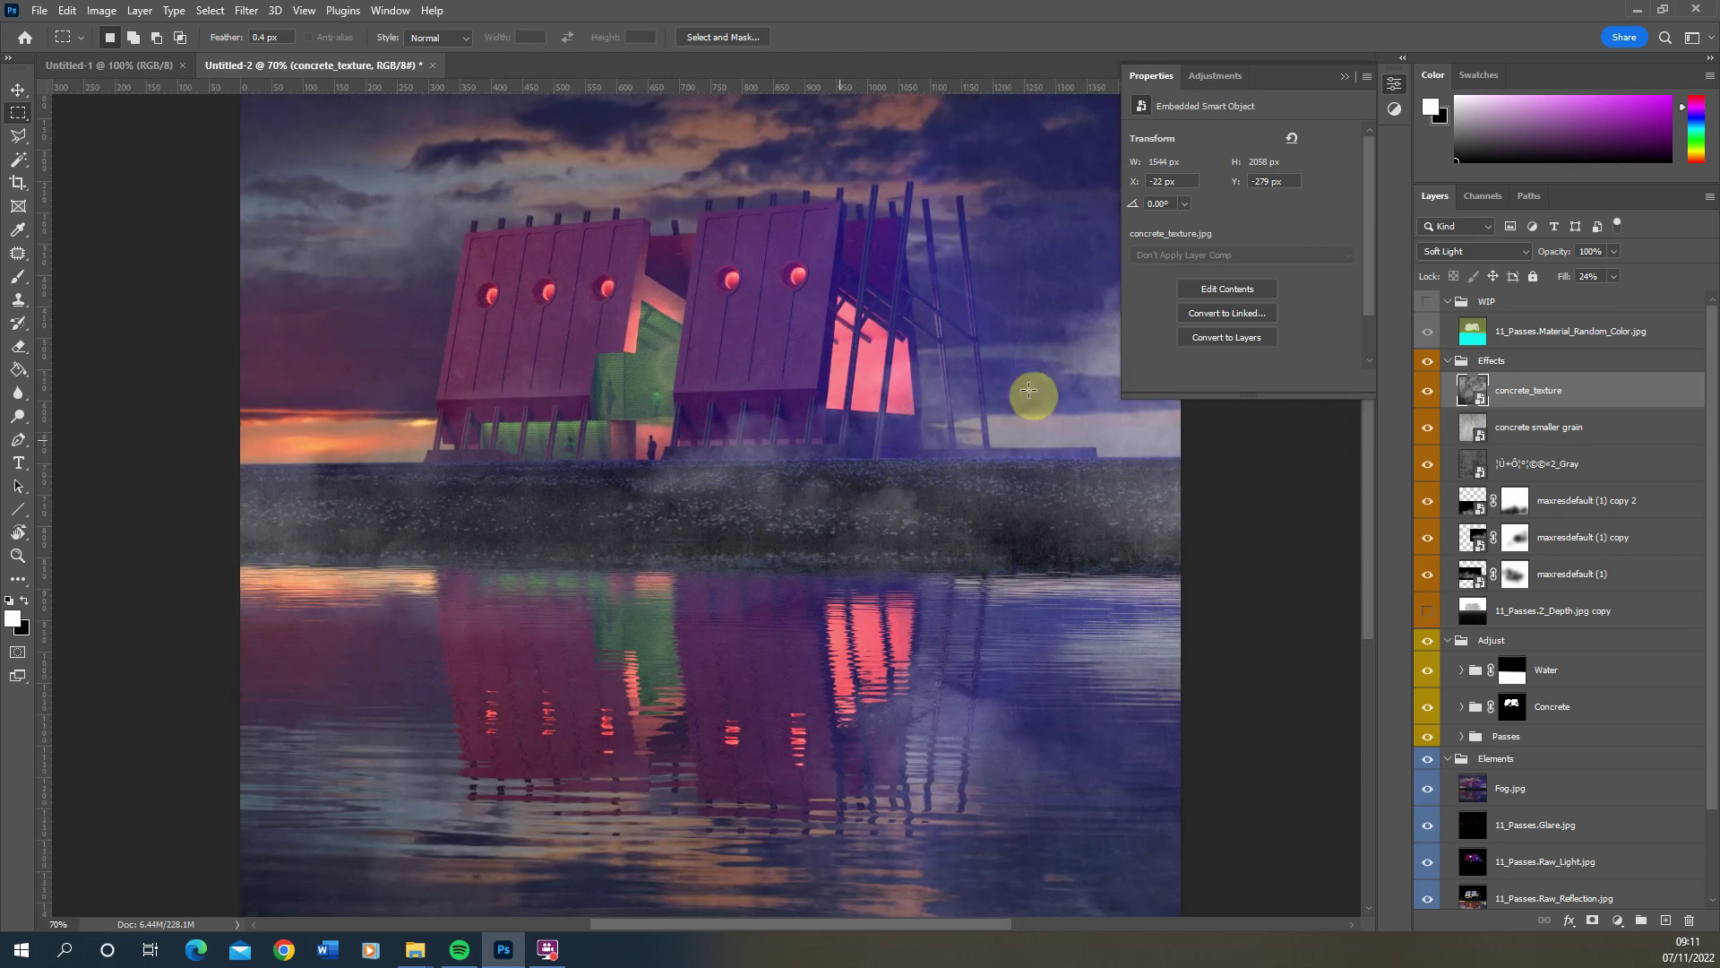
{"action": "scroll", "coordinate": [650, 631], "scroll_direction": "down", "scroll_amount": 1}
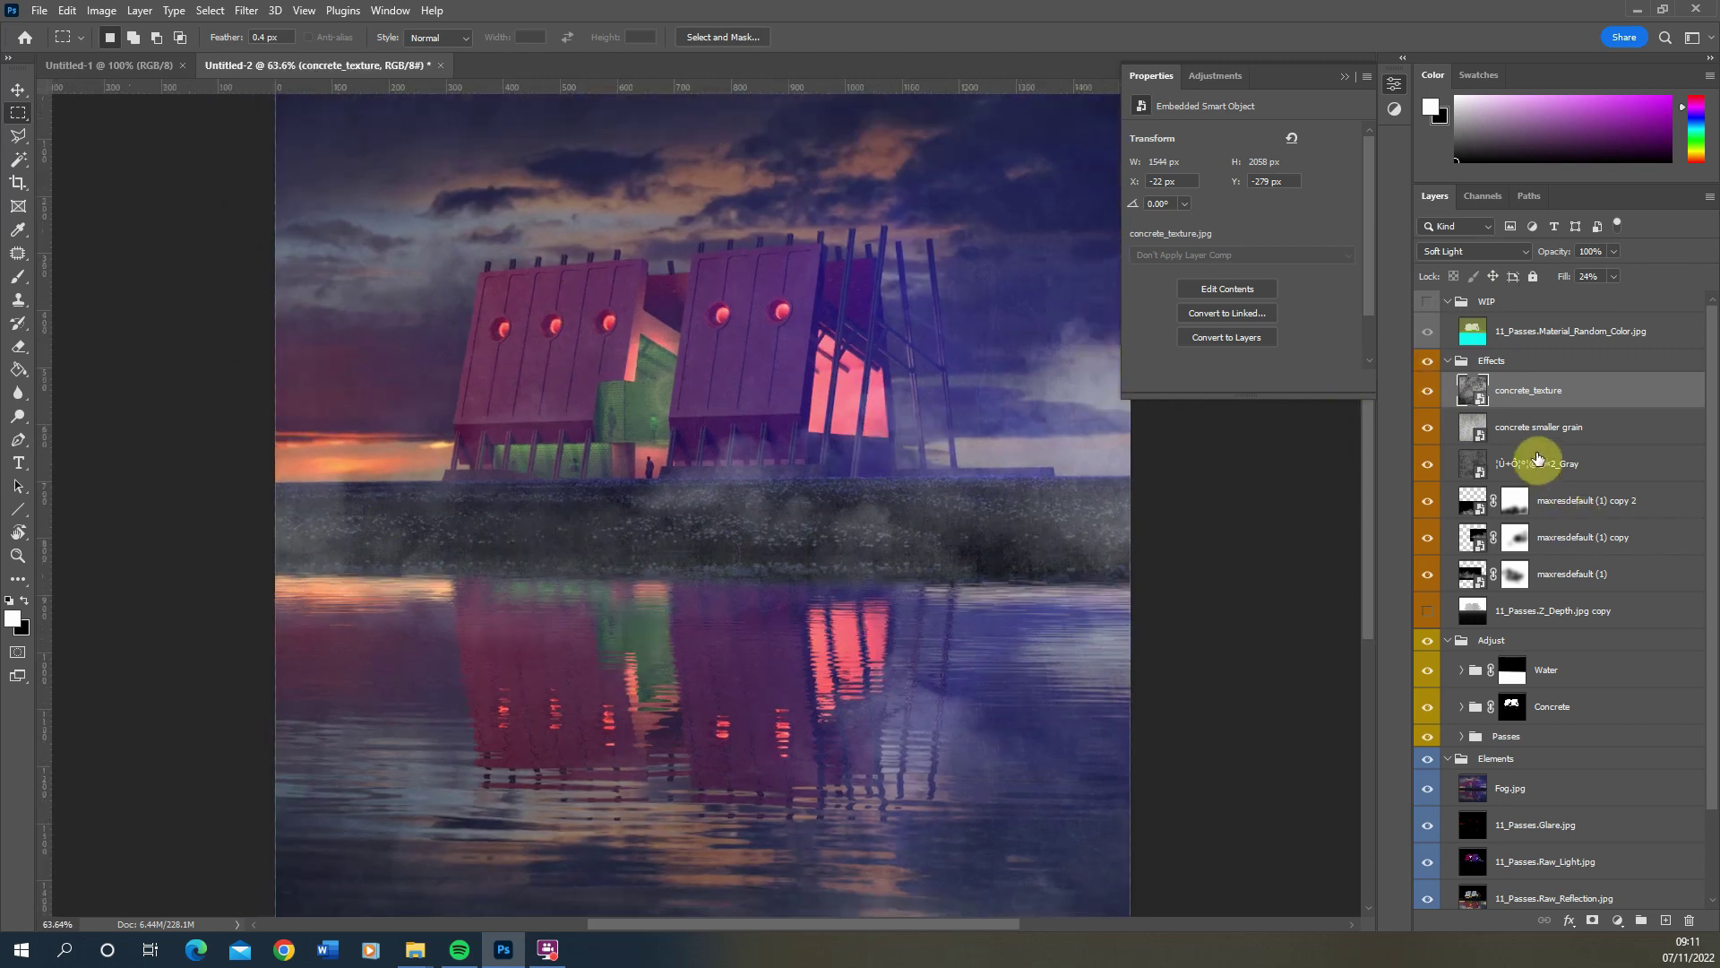
Review the blend mode and fill of the three concrete texture layers in the Effects group
{"action": "left_click", "coordinate": [1538, 468]}
{"action": "left_click", "coordinate": [1514, 430]}
{"action": "left_click", "coordinate": [1525, 393]}
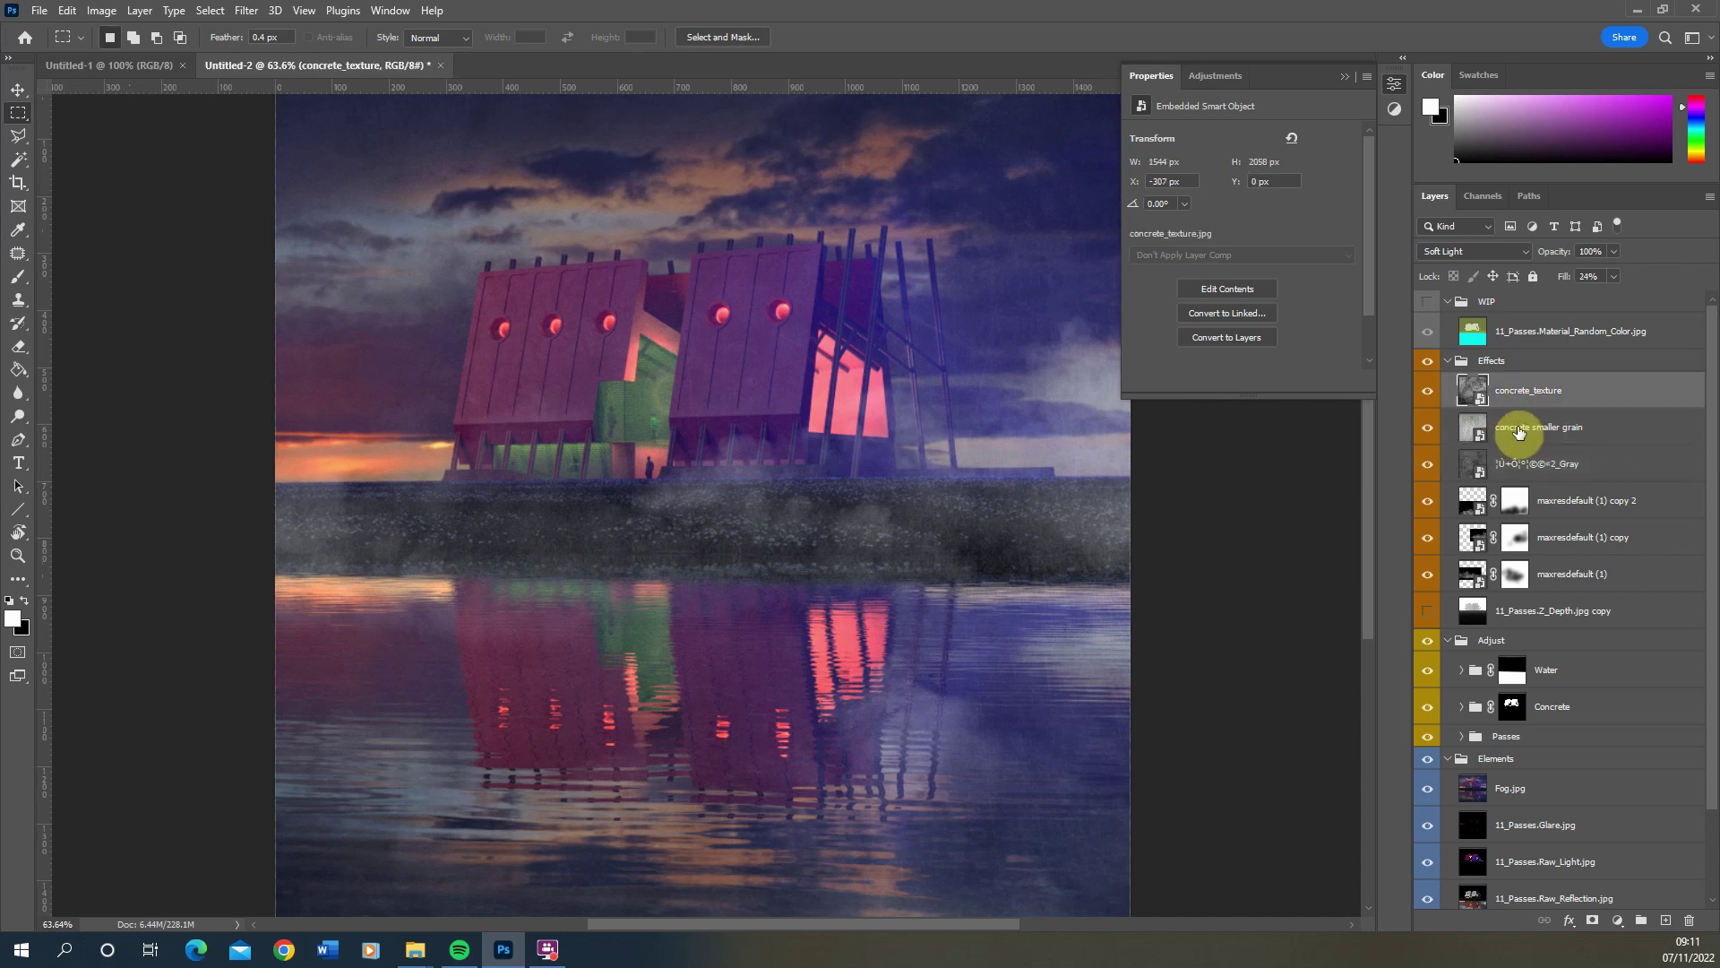
{"action": "left_click", "coordinate": [1519, 432]}
{"action": "left_click", "coordinate": [1512, 467]}
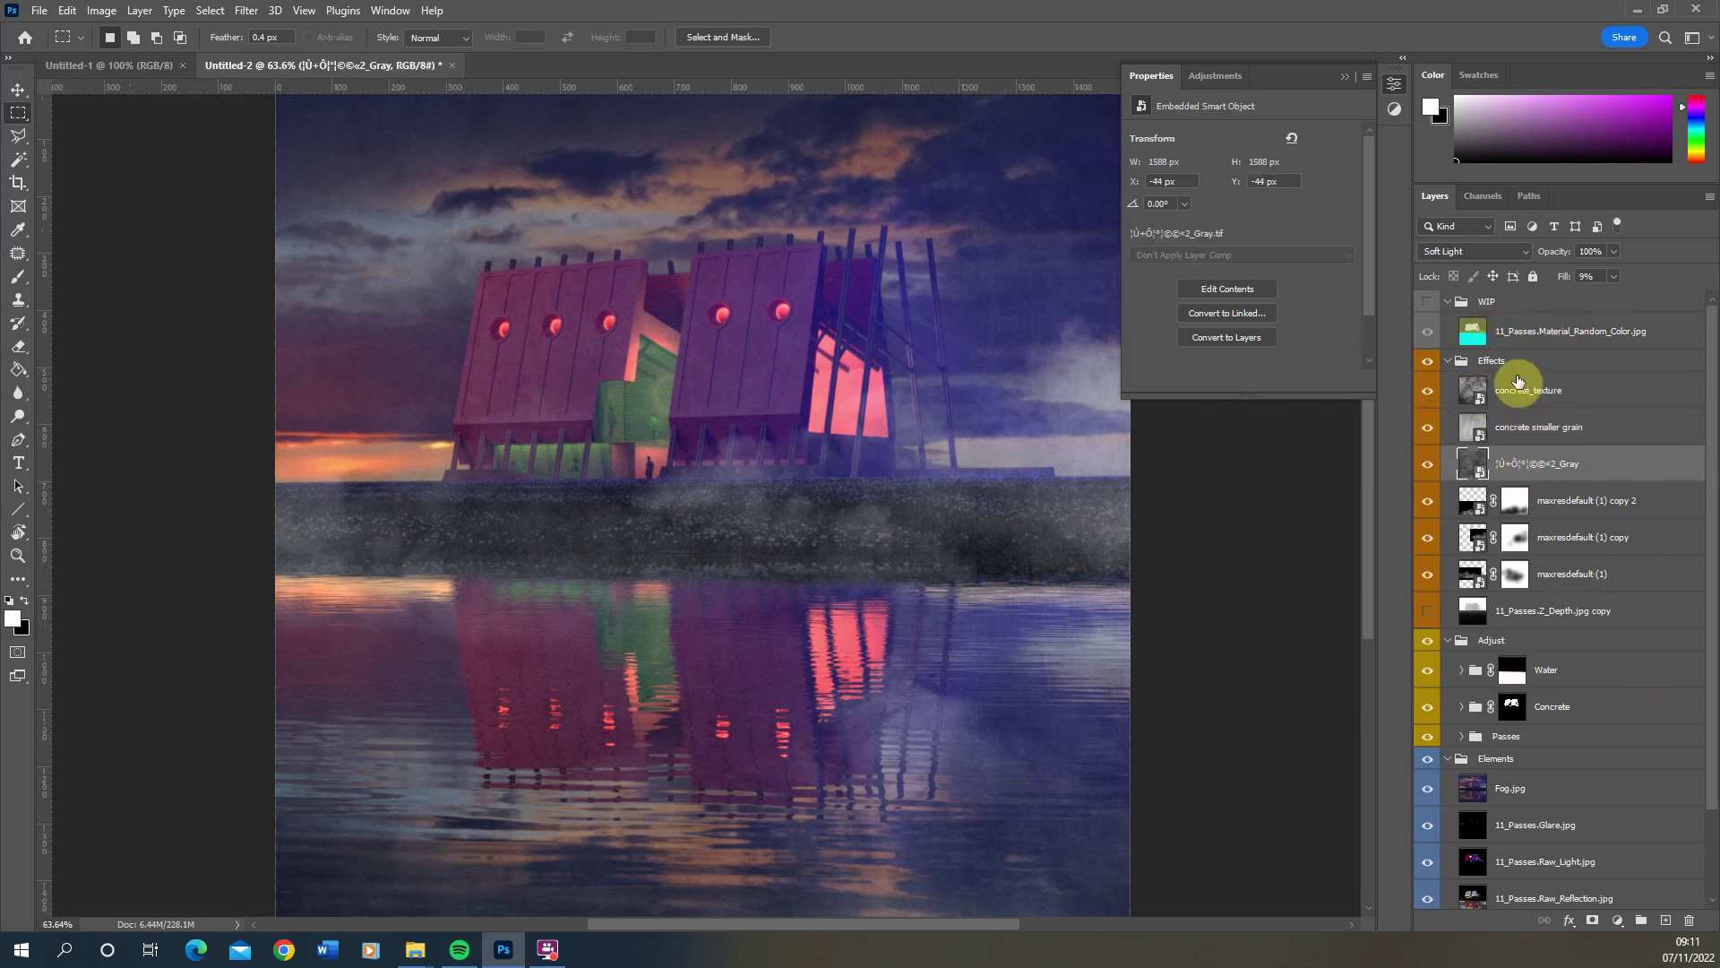
Collapse the Effects, Adjust and Elements groups
{"action": "left_click", "coordinate": [1449, 362]}
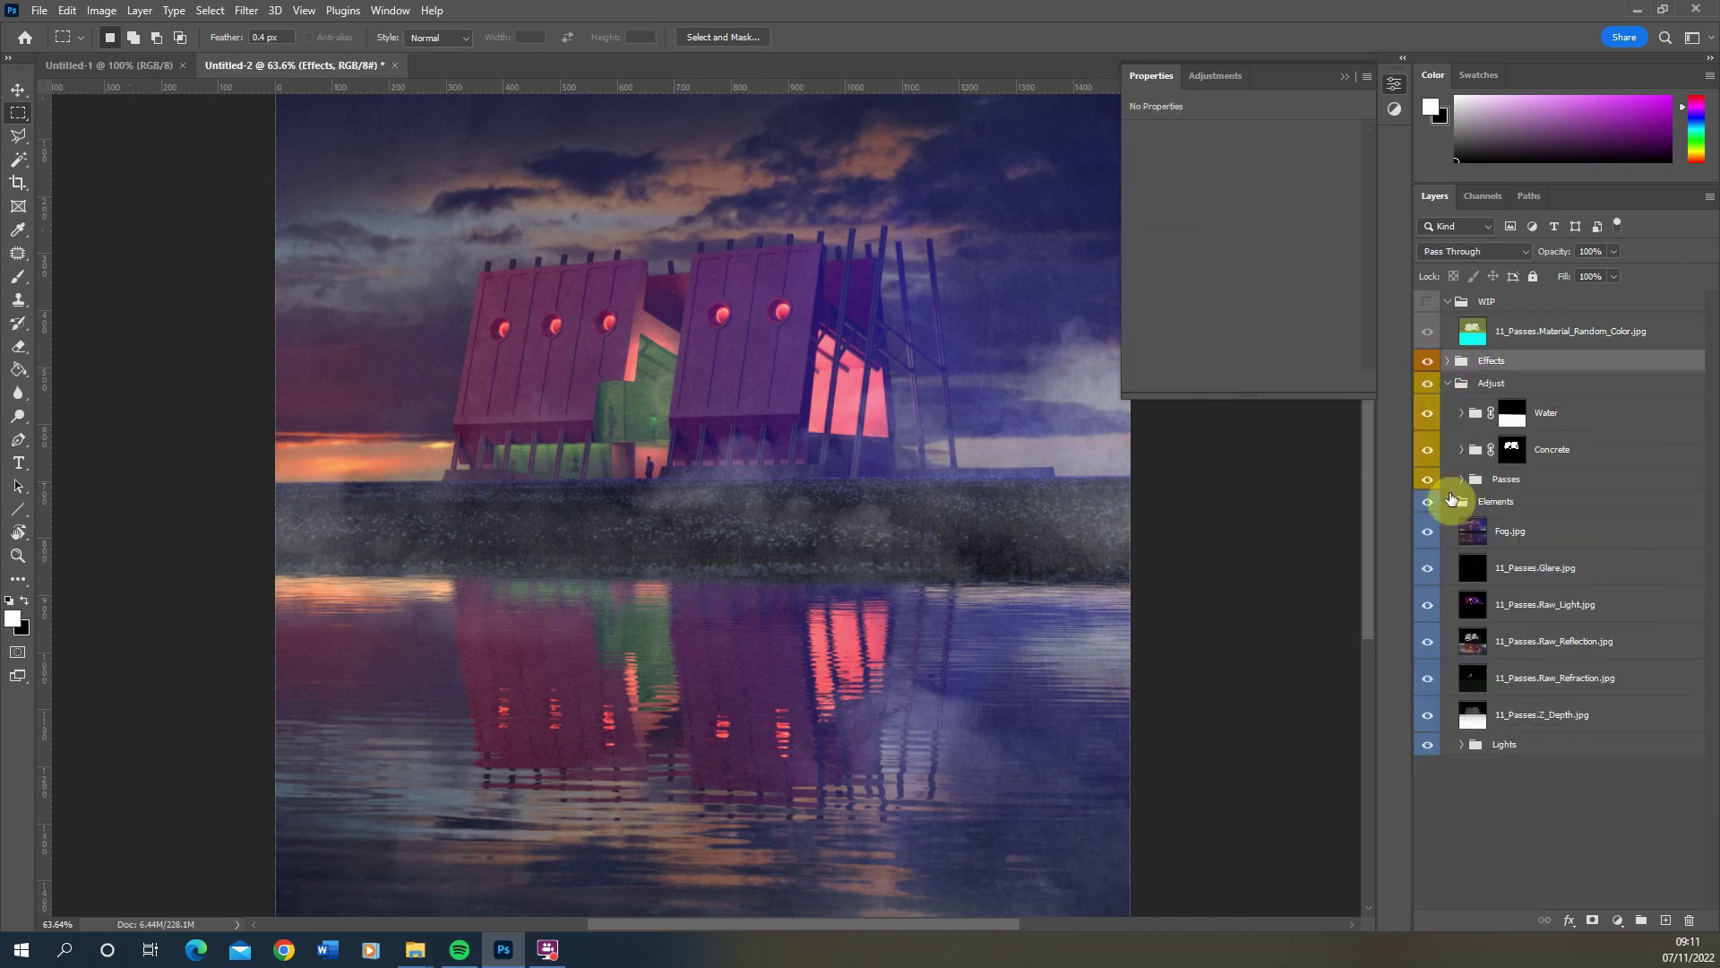
{"action": "left_click", "coordinate": [1454, 387]}
{"action": "left_click", "coordinate": [1448, 383]}
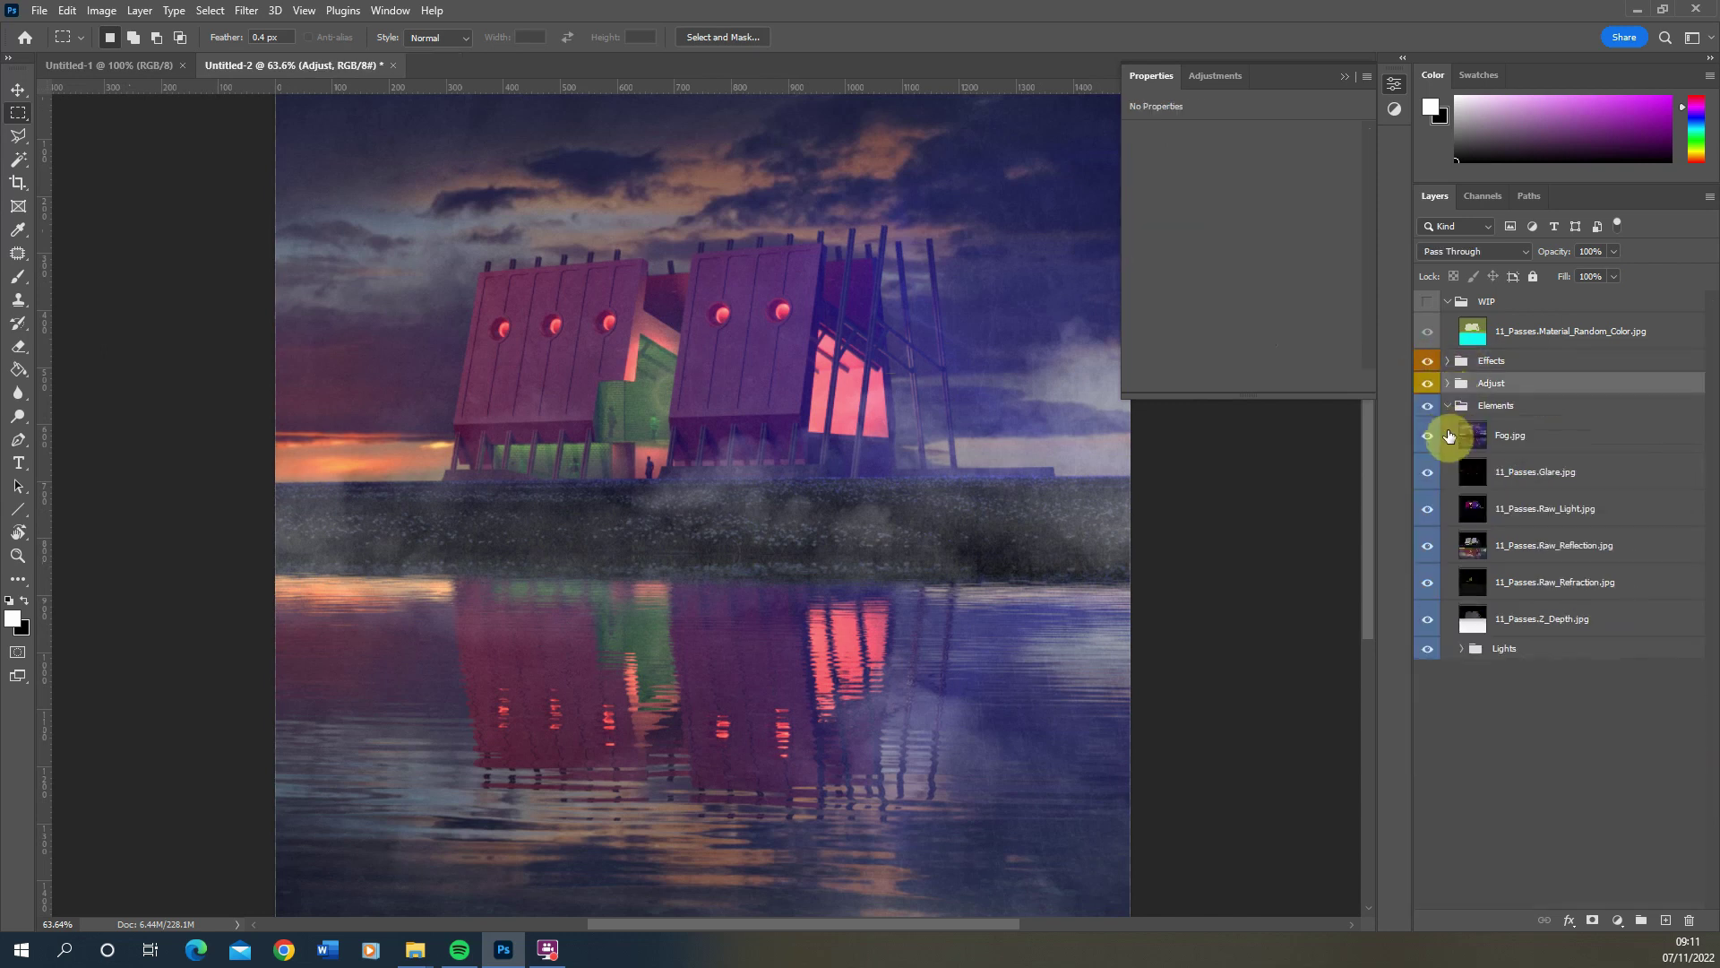
{"action": "left_click", "coordinate": [1448, 407]}
Create a group named Final above Effects and colour-code it violet
{"action": "left_click", "coordinate": [1489, 361]}
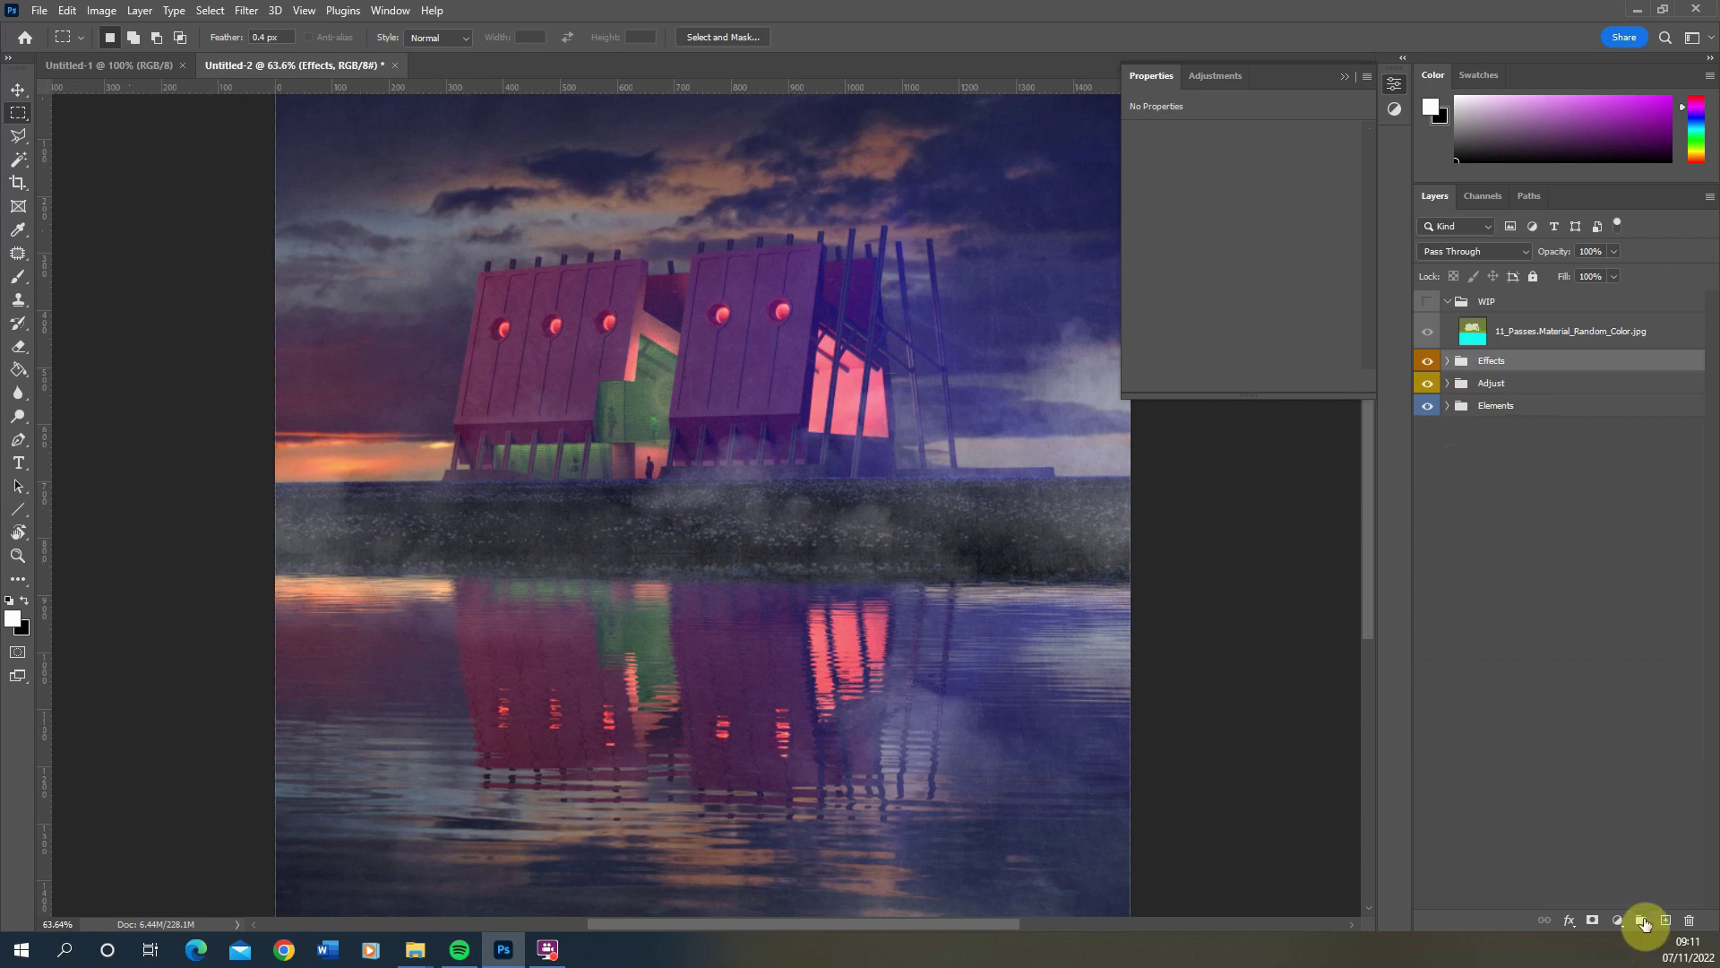
{"action": "left_click", "coordinate": [1644, 923]}
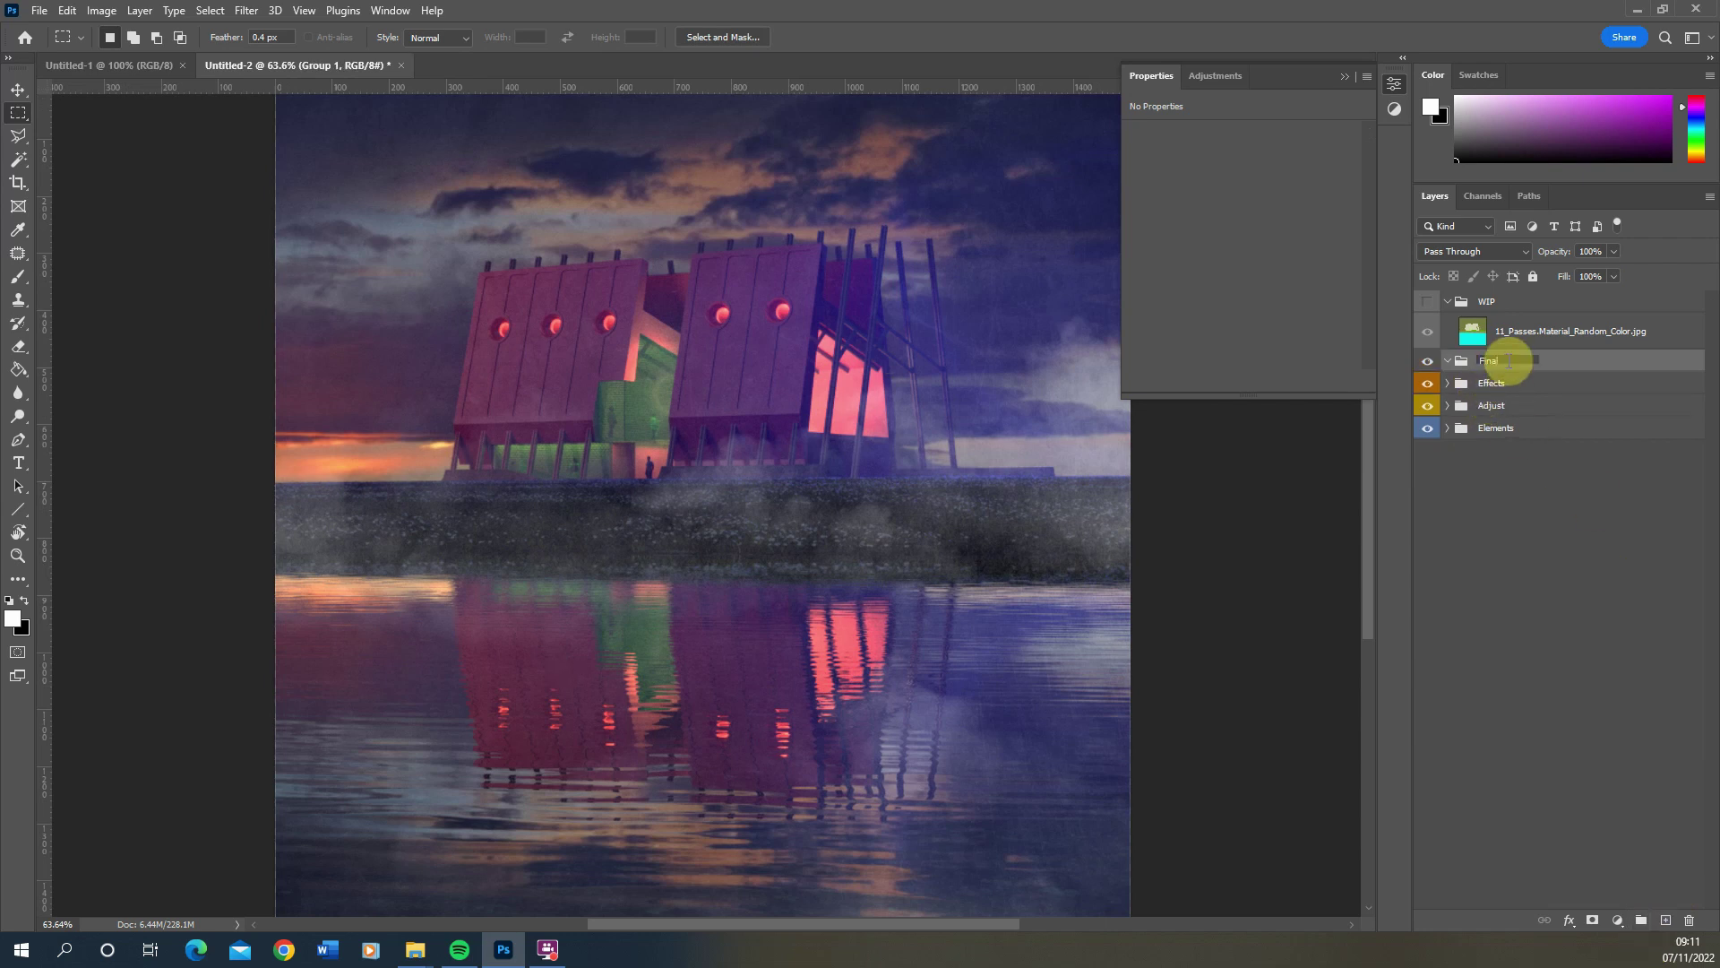
{"action": "key", "text": "Return"}
{"action": "right_click", "coordinate": [1585, 365]}
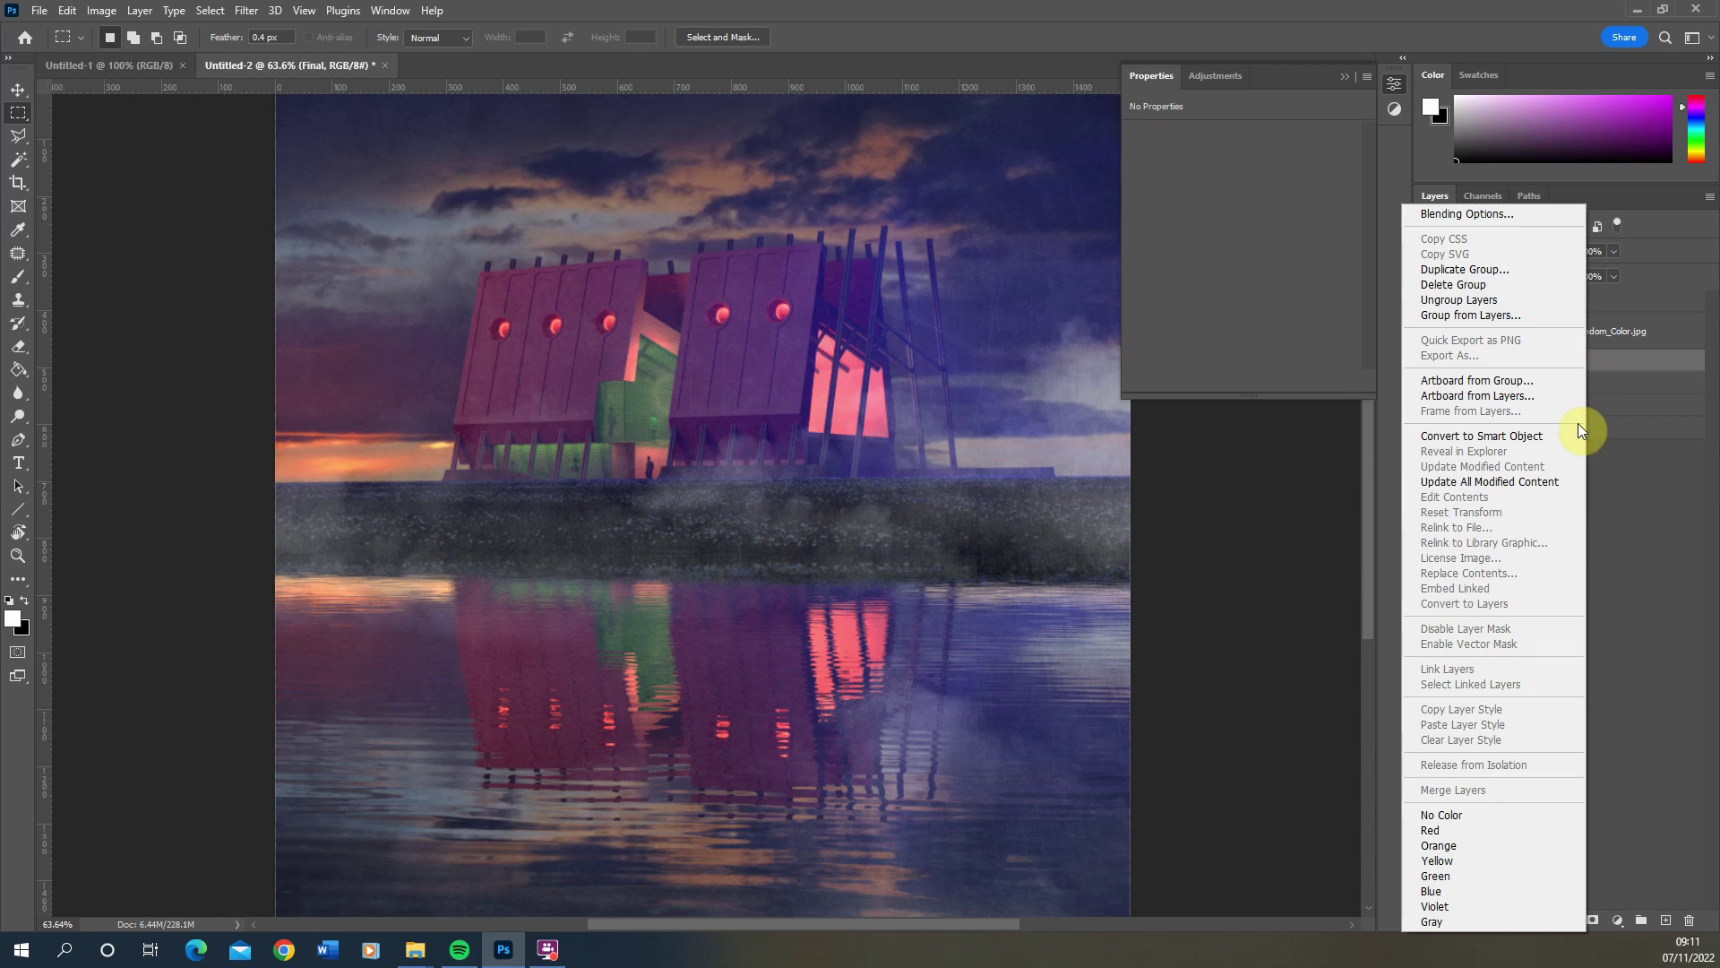
{"action": "left_click", "coordinate": [1455, 909]}
Select the entire canvas, copy the merged image, and paste it as a new layer in the Final group
{"action": "scroll", "coordinate": [672, 503], "scroll_direction": "down", "scroll_amount": 3}
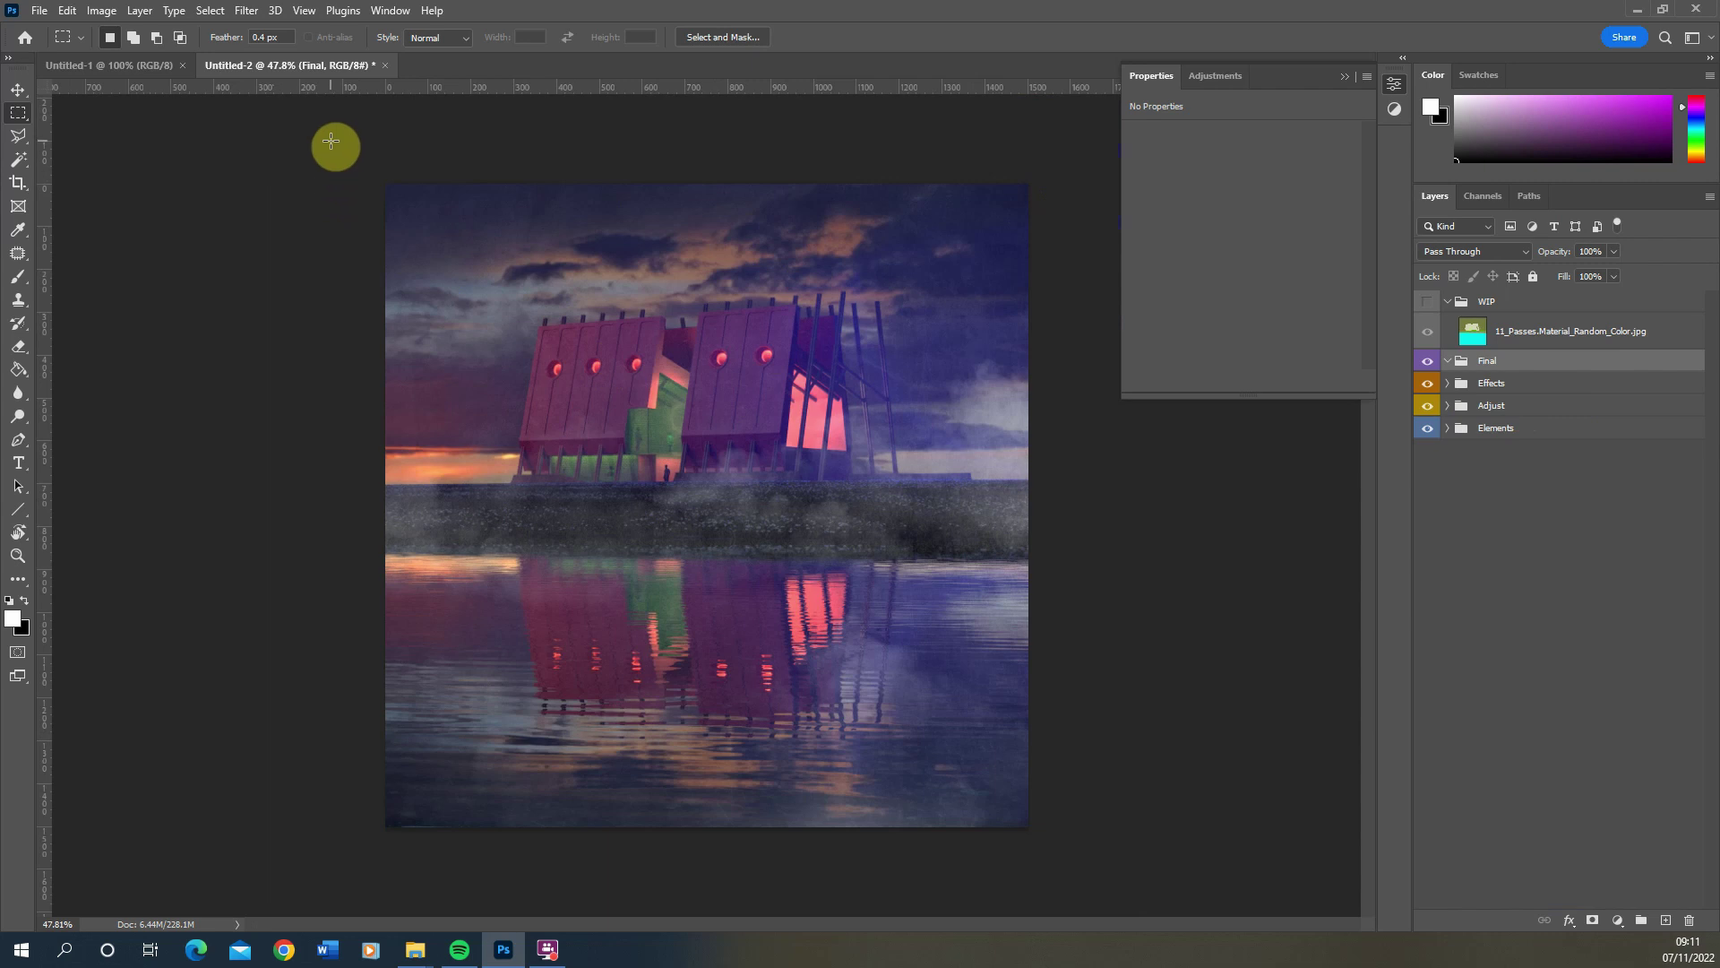
{"action": "left_click_drag", "start_coordinate": [336, 146], "coordinate": [1303, 961]}
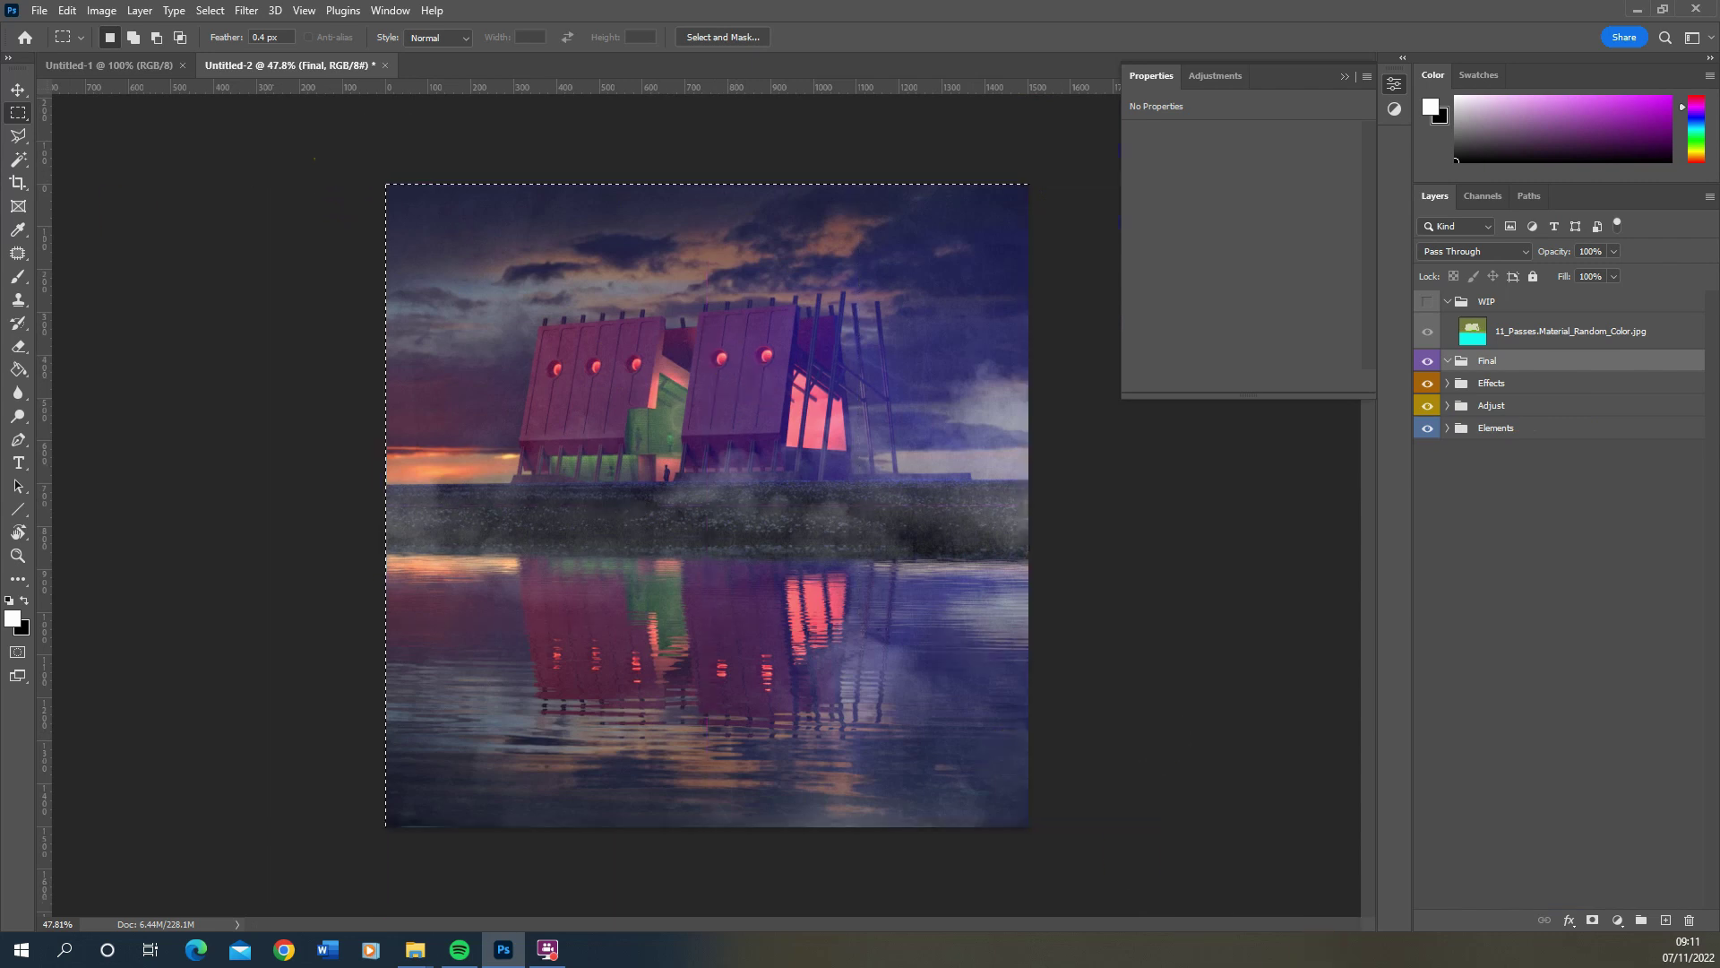
{"action": "left_click", "coordinate": [67, 10]}
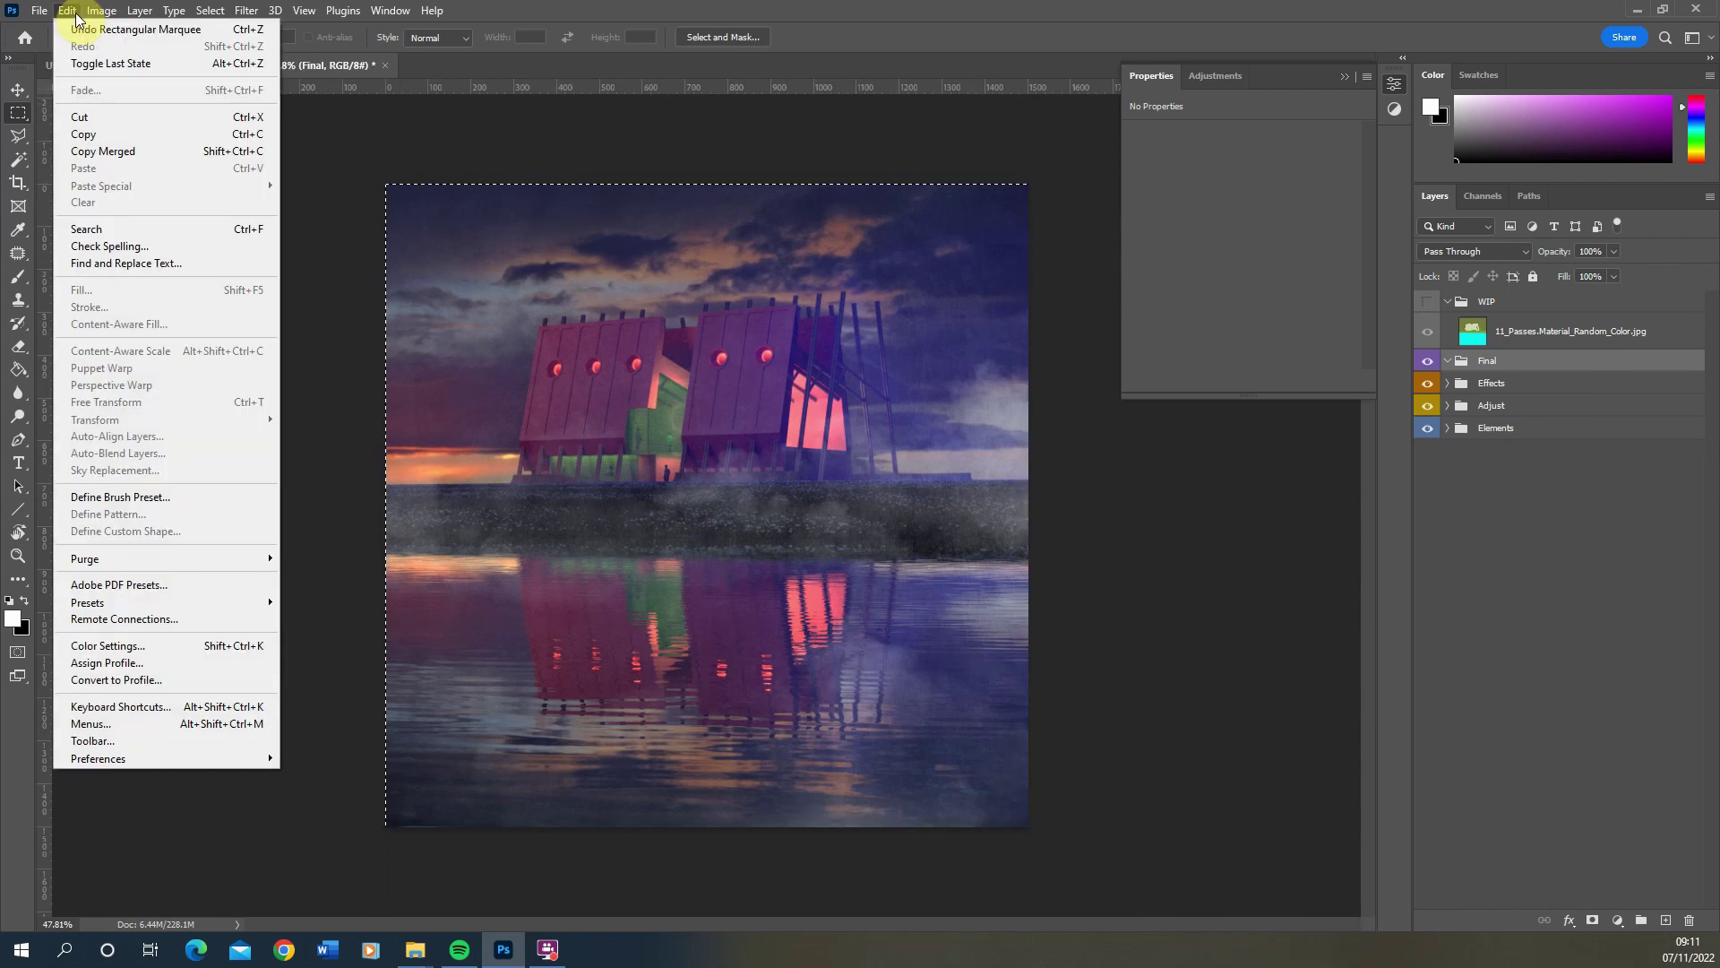
{"action": "left_click", "coordinate": [145, 152]}
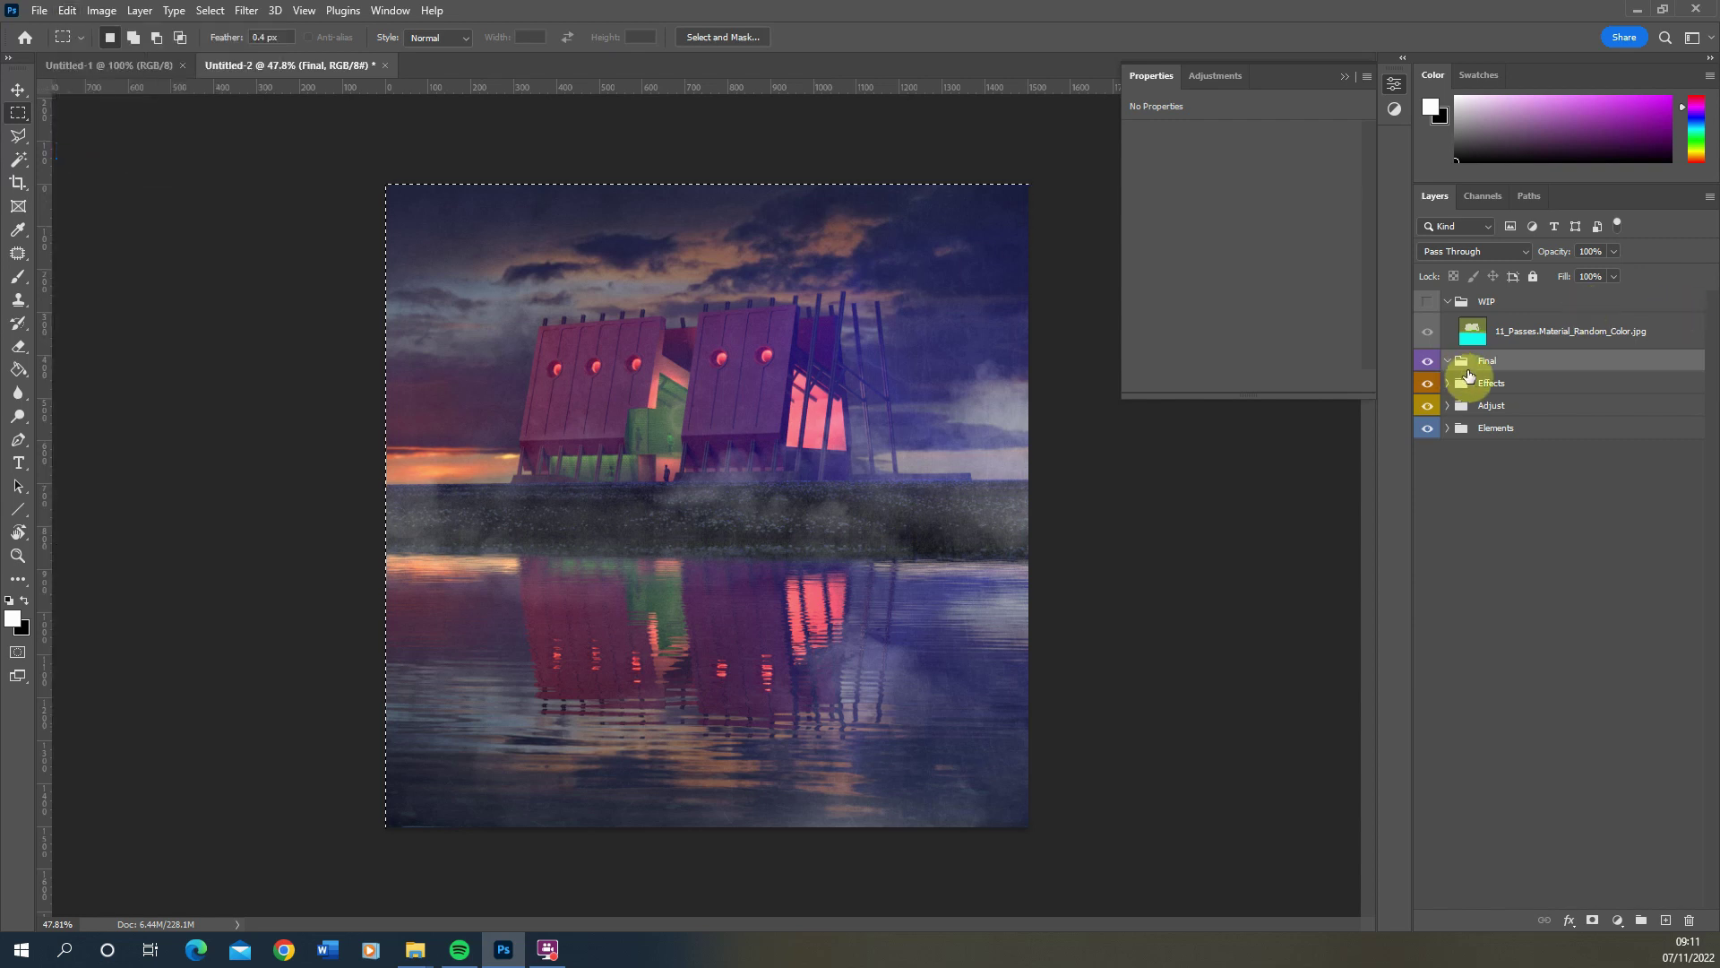
{"action": "left_click", "coordinate": [67, 10]}
{"action": "left_click", "coordinate": [98, 168]}
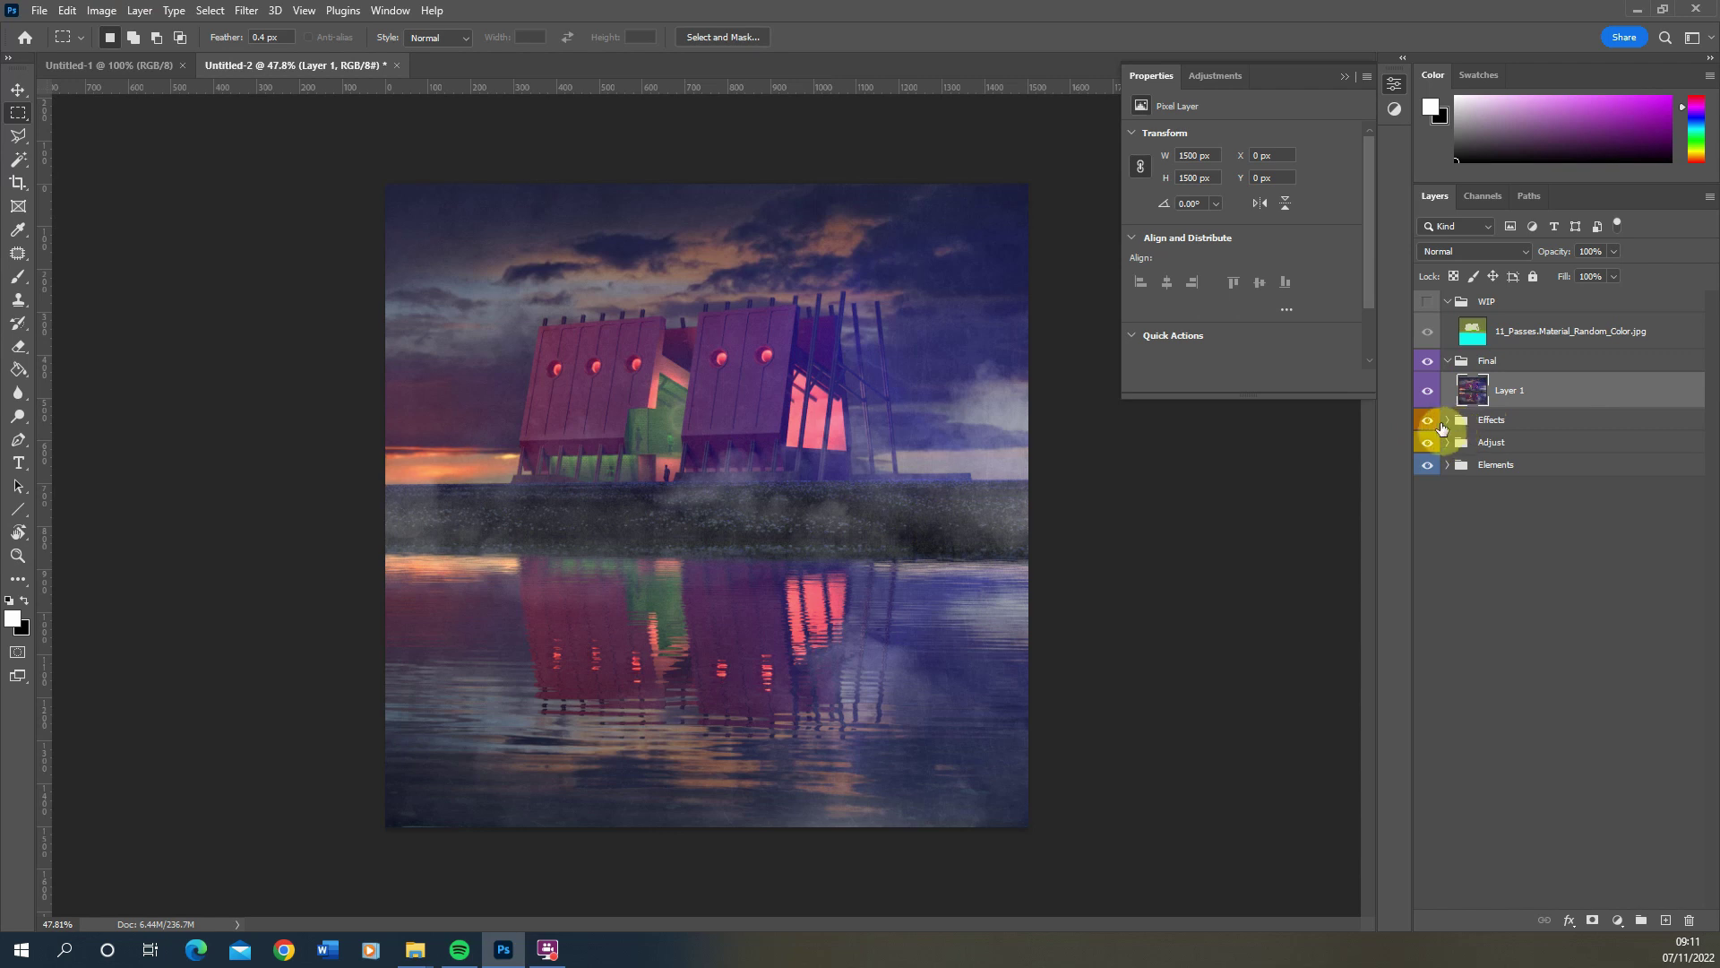
{"action": "left_click", "coordinate": [1445, 427]}
{"action": "left_click", "coordinate": [1447, 421]}
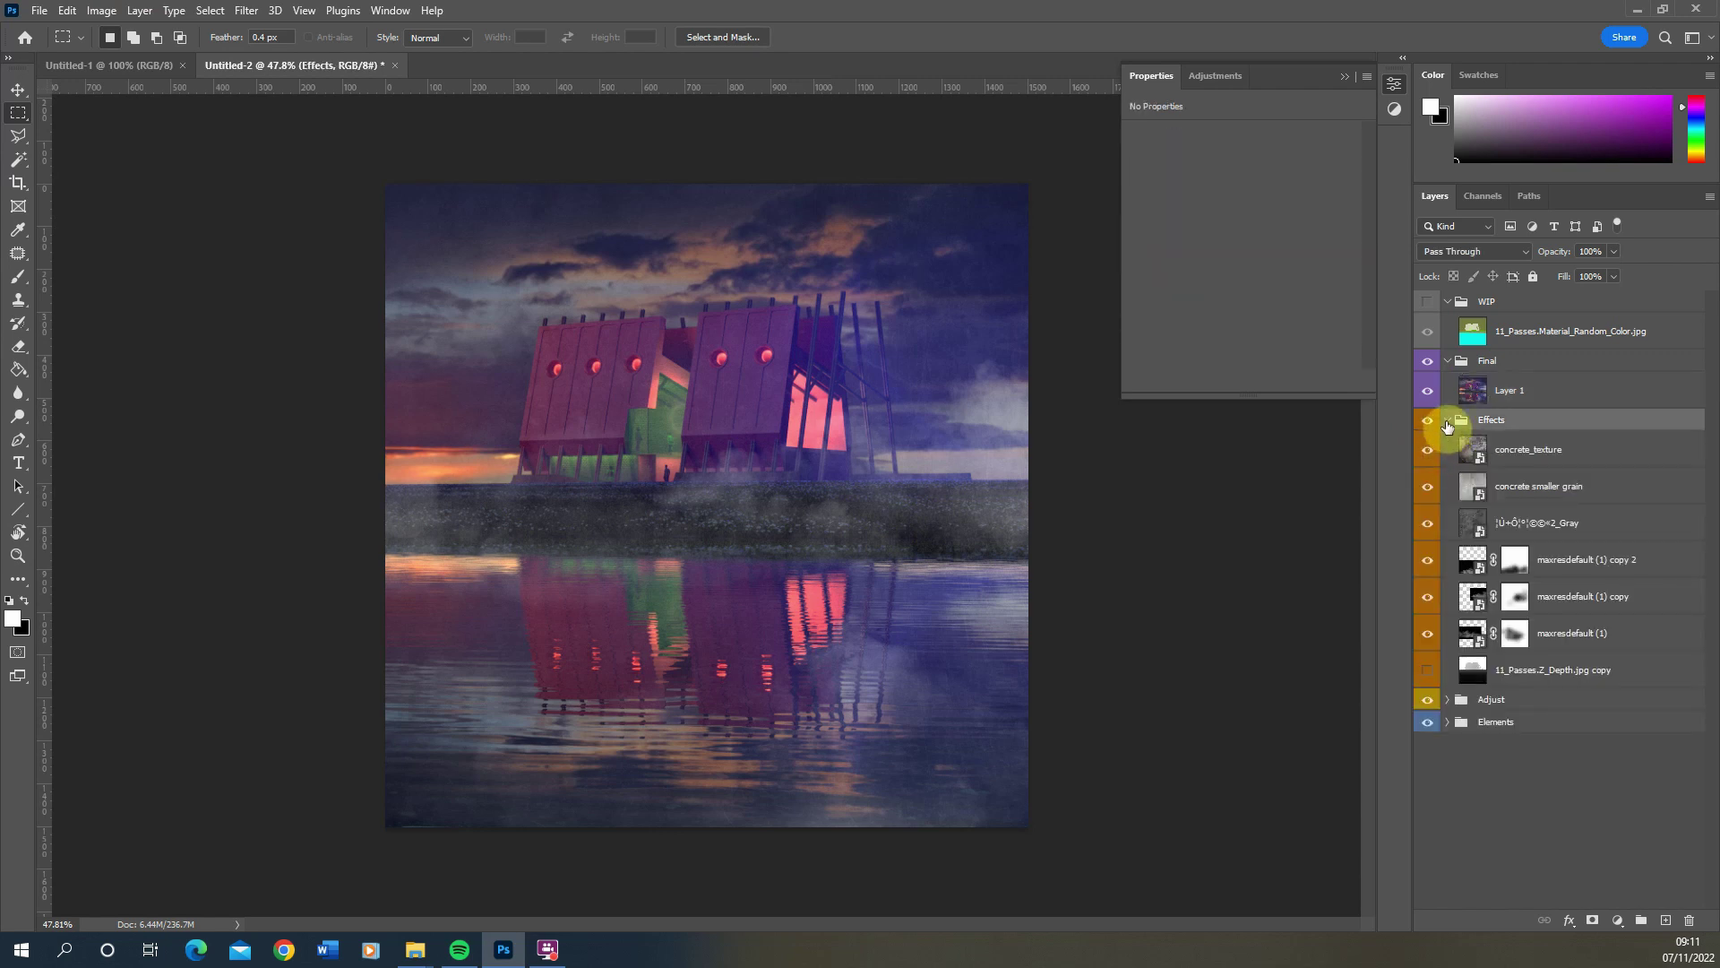
{"action": "left_click", "coordinate": [1447, 421]}
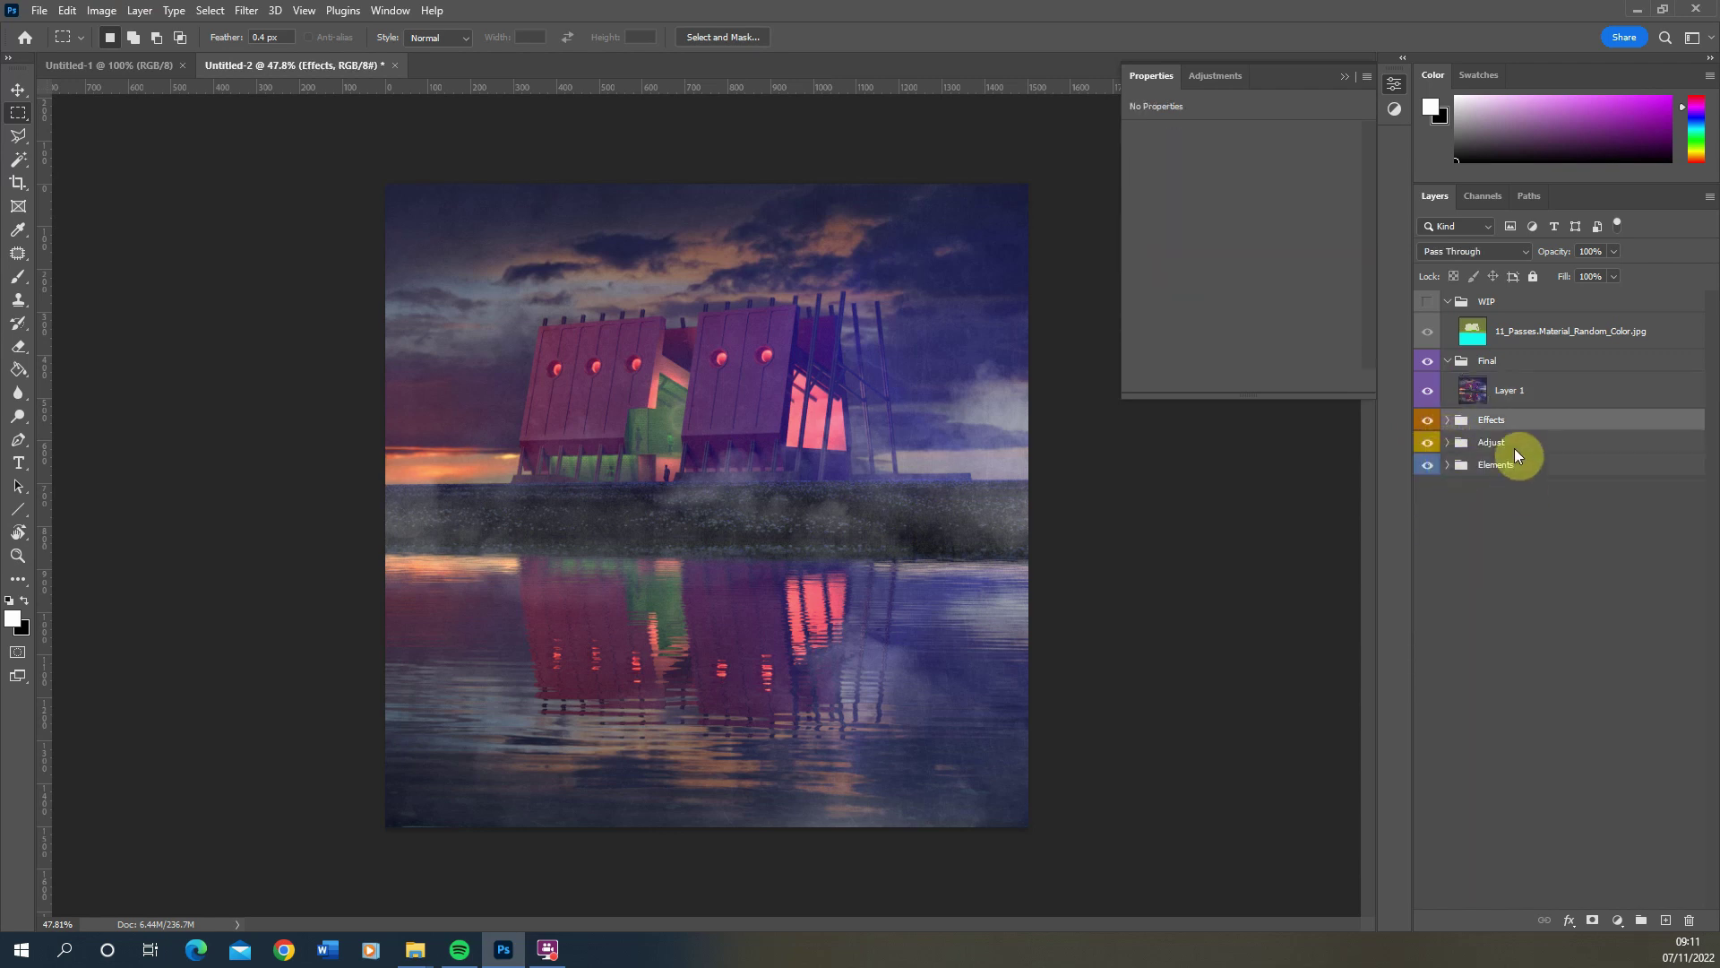
Apply a Gaussian Blur with a radius of 15.3 pixels to the merged layer in the Final group
{"action": "left_click", "coordinate": [1534, 395]}
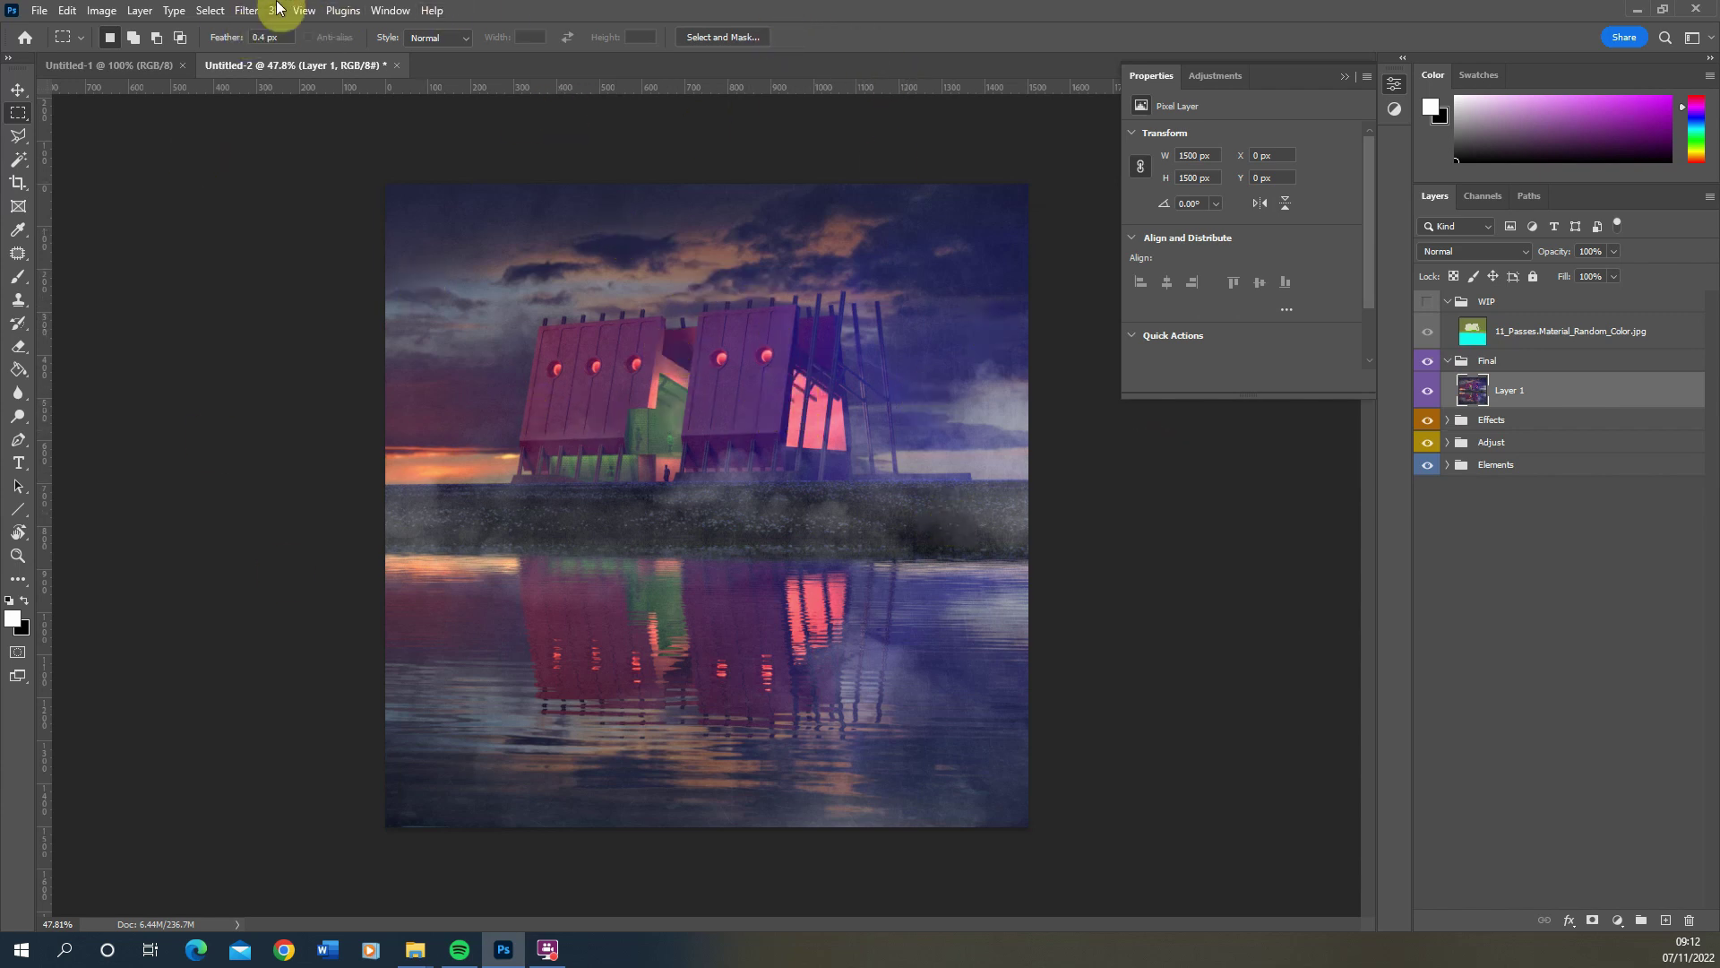
{"action": "left_click", "coordinate": [250, 12]}
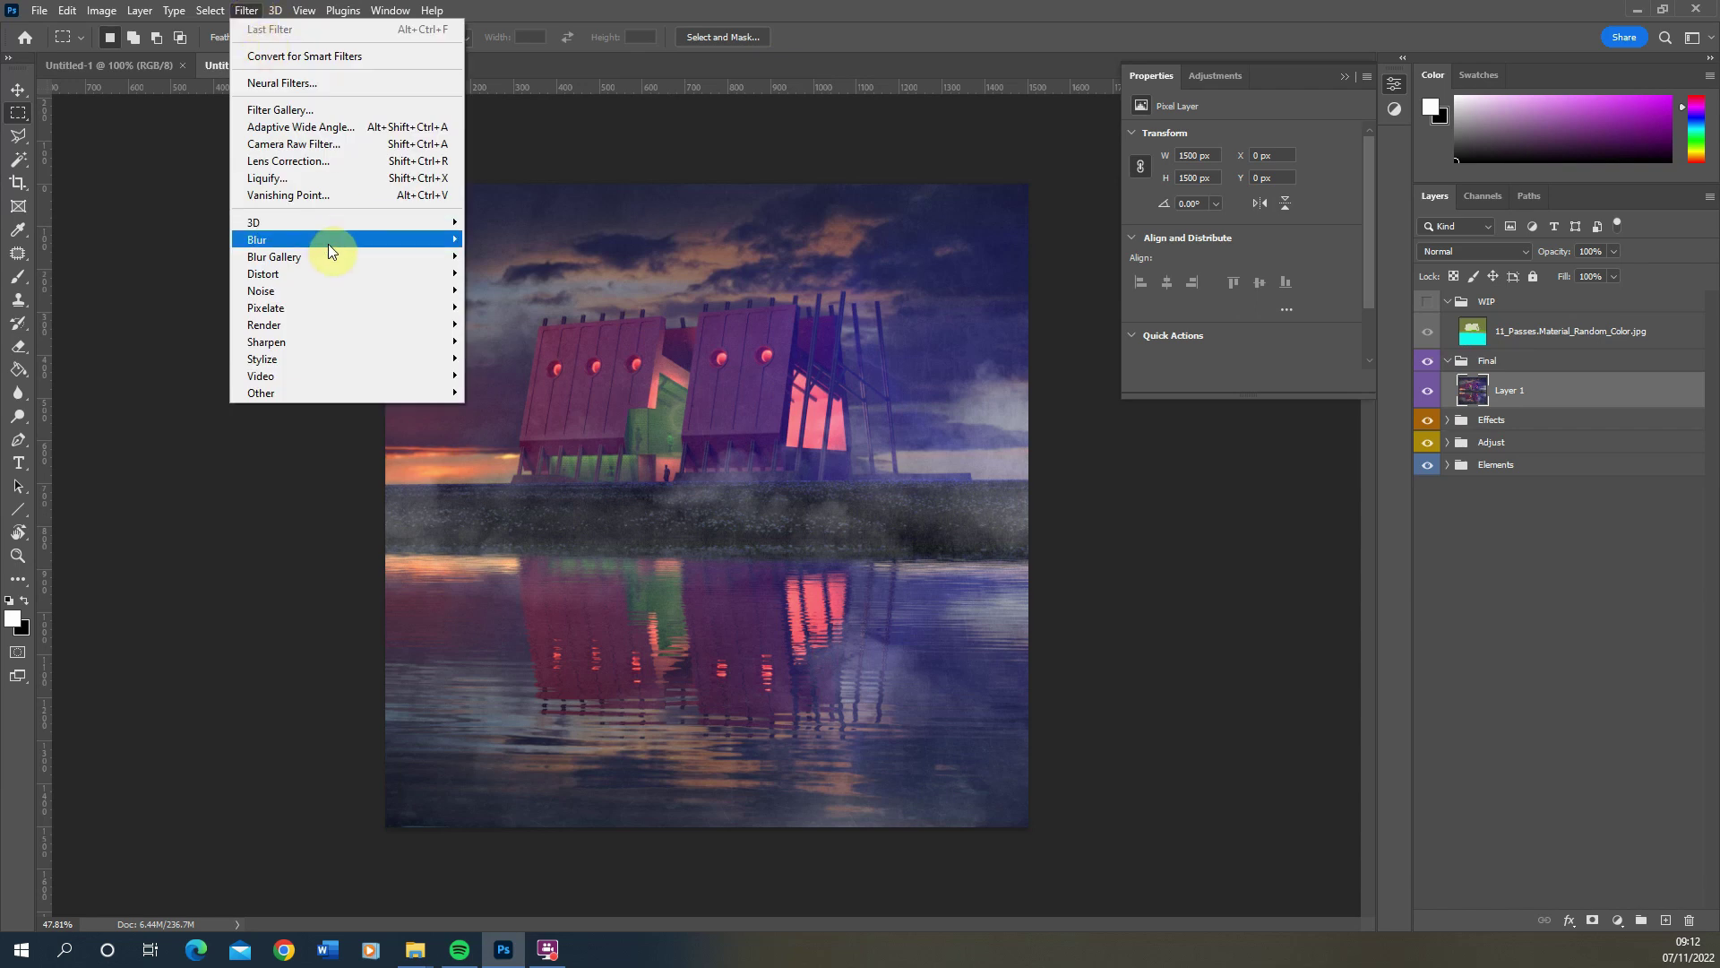
{"action": "mouse_move", "coordinate": [327, 243]}
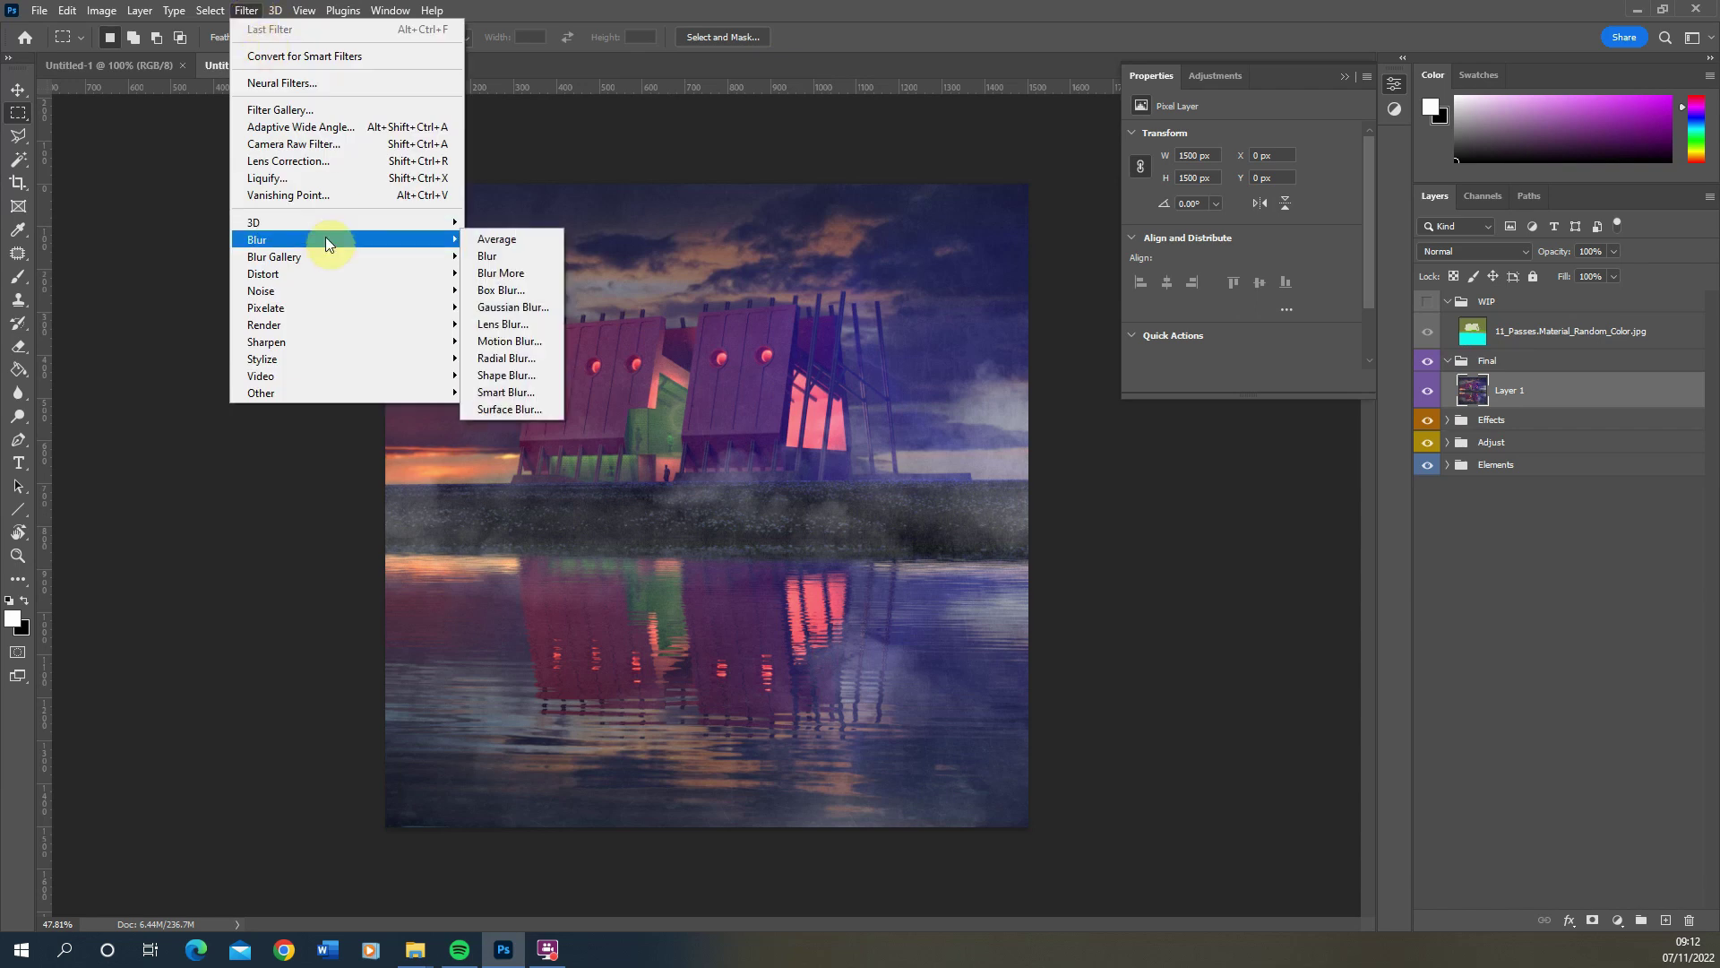
{"action": "left_click", "coordinate": [507, 308]}
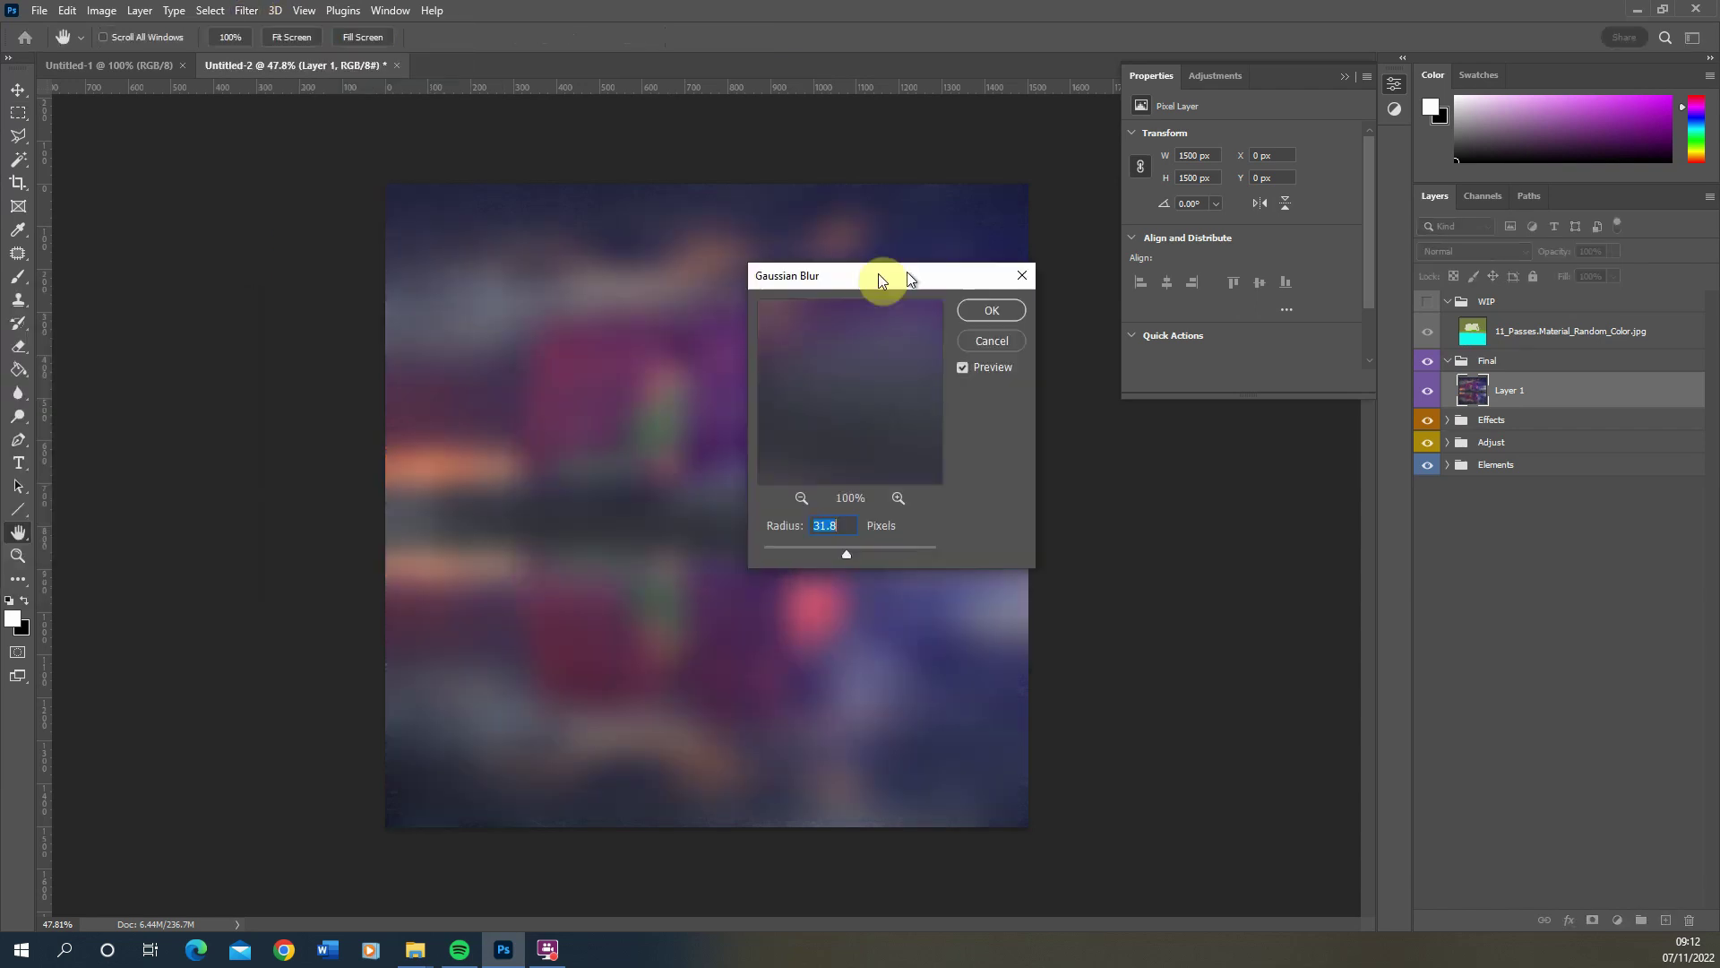
{"action": "mouse_move", "coordinate": [823, 562]}
{"action": "left_mouse_down"}
{"action": "mouse_move", "coordinate": [808, 566]}
{"action": "mouse_move", "coordinate": [829, 568]}
{"action": "left_mouse_up"}
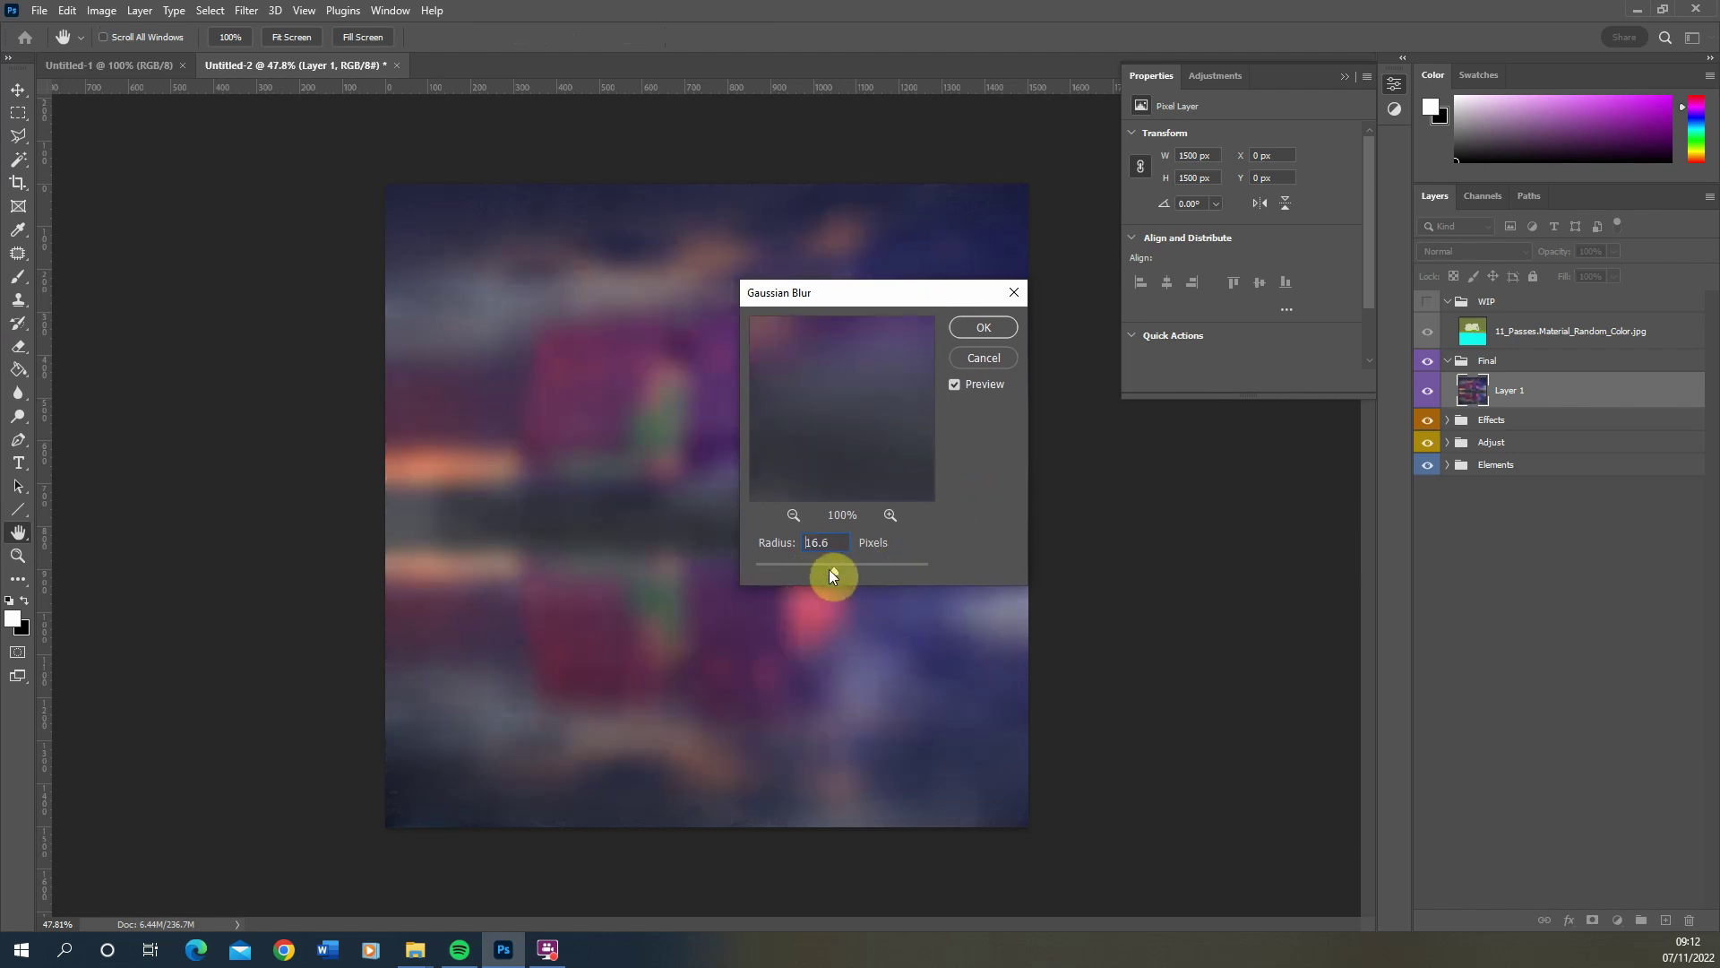
{"action": "left_click_drag", "start_coordinate": [800, 291], "coordinate": [911, 285]}
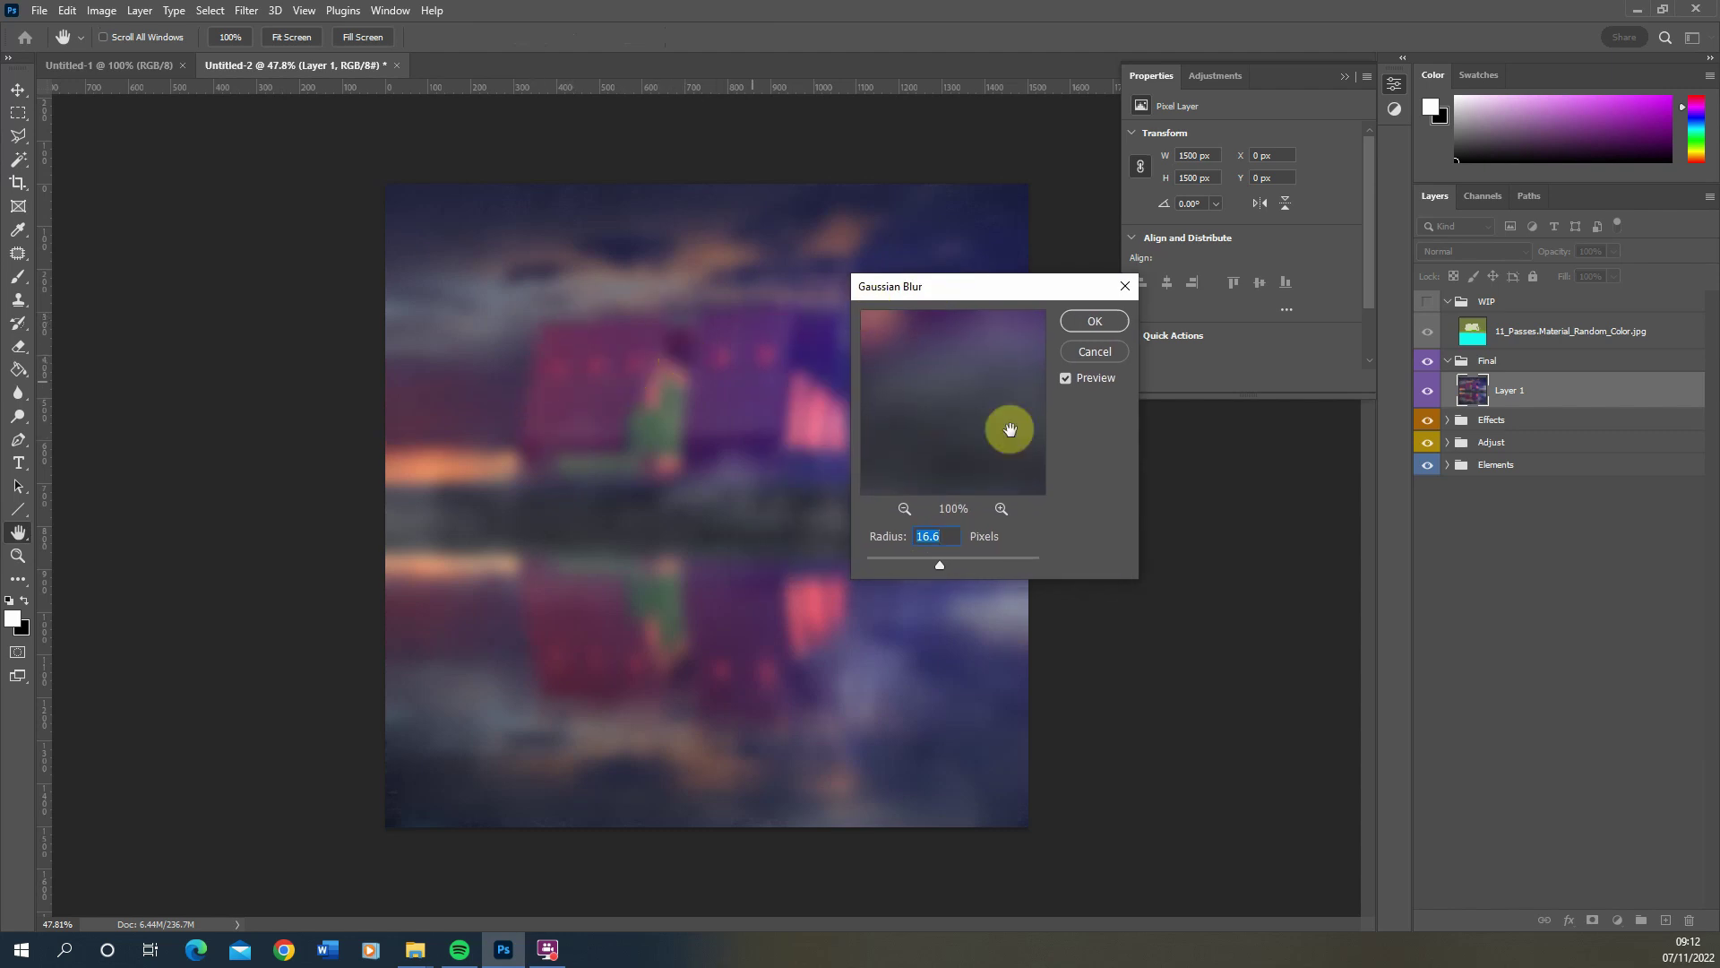
{"action": "left_click", "coordinate": [939, 570]}
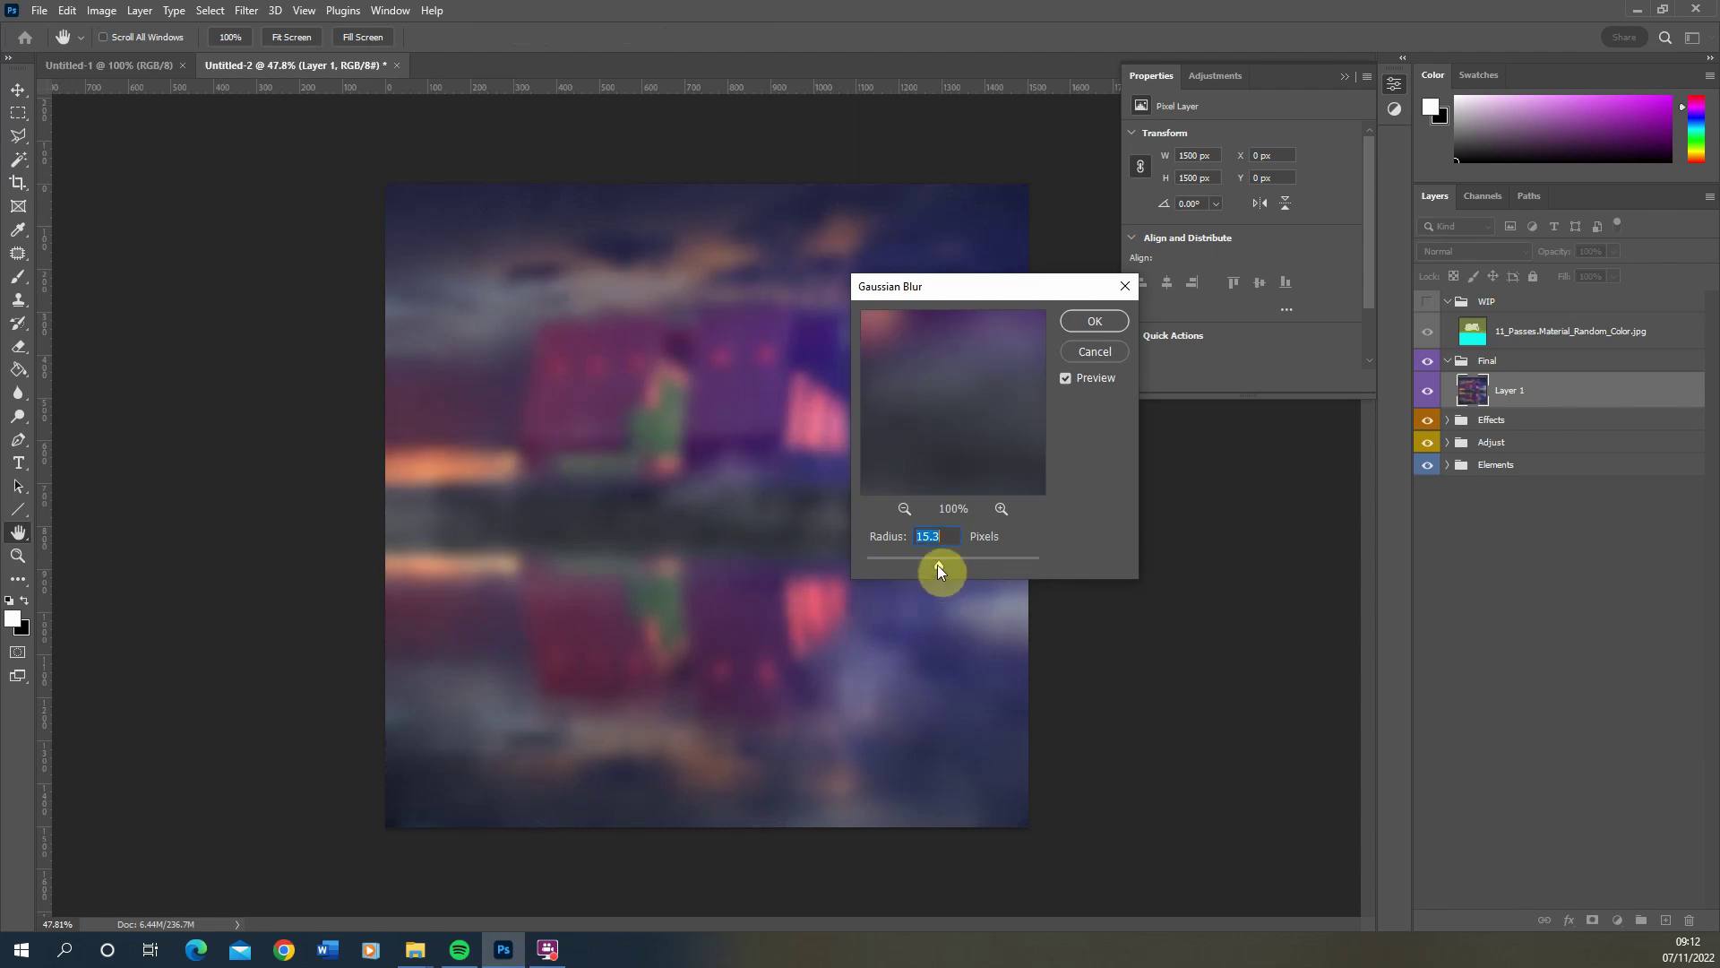
{"action": "left_click", "coordinate": [1094, 321]}
{"action": "key", "text": "m"}
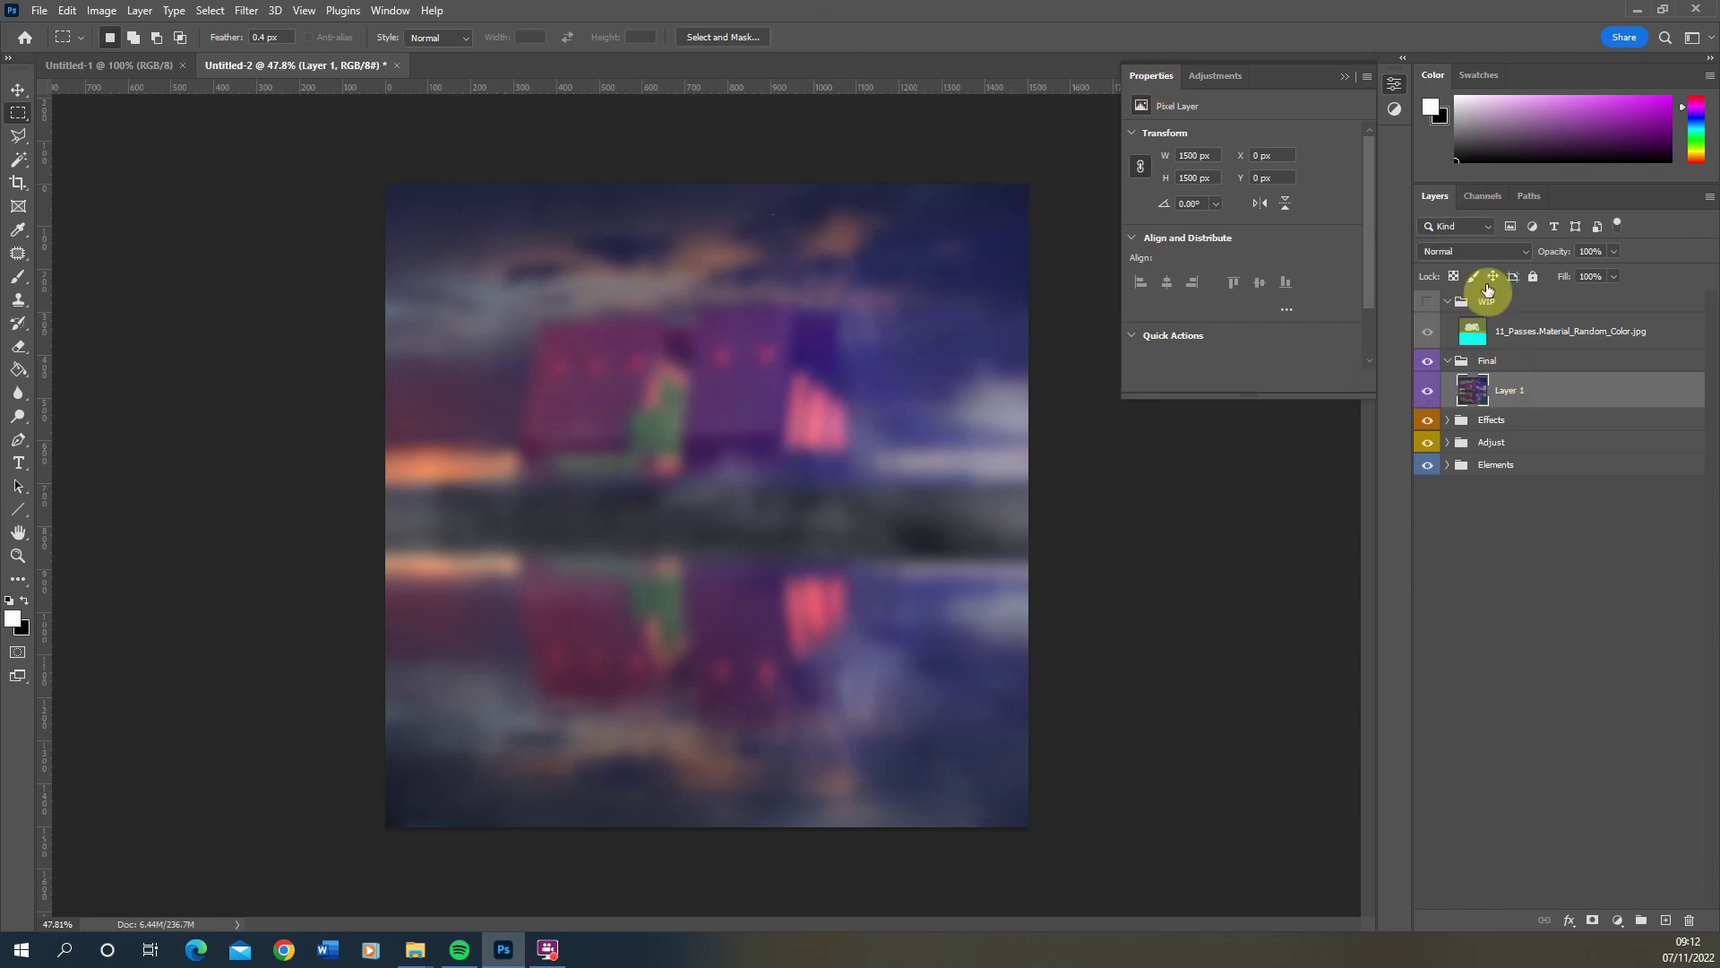
Set the blurred layer's blend mode to Screen and add a layer mask inverted to black
{"action": "left_click", "coordinate": [1451, 249]}
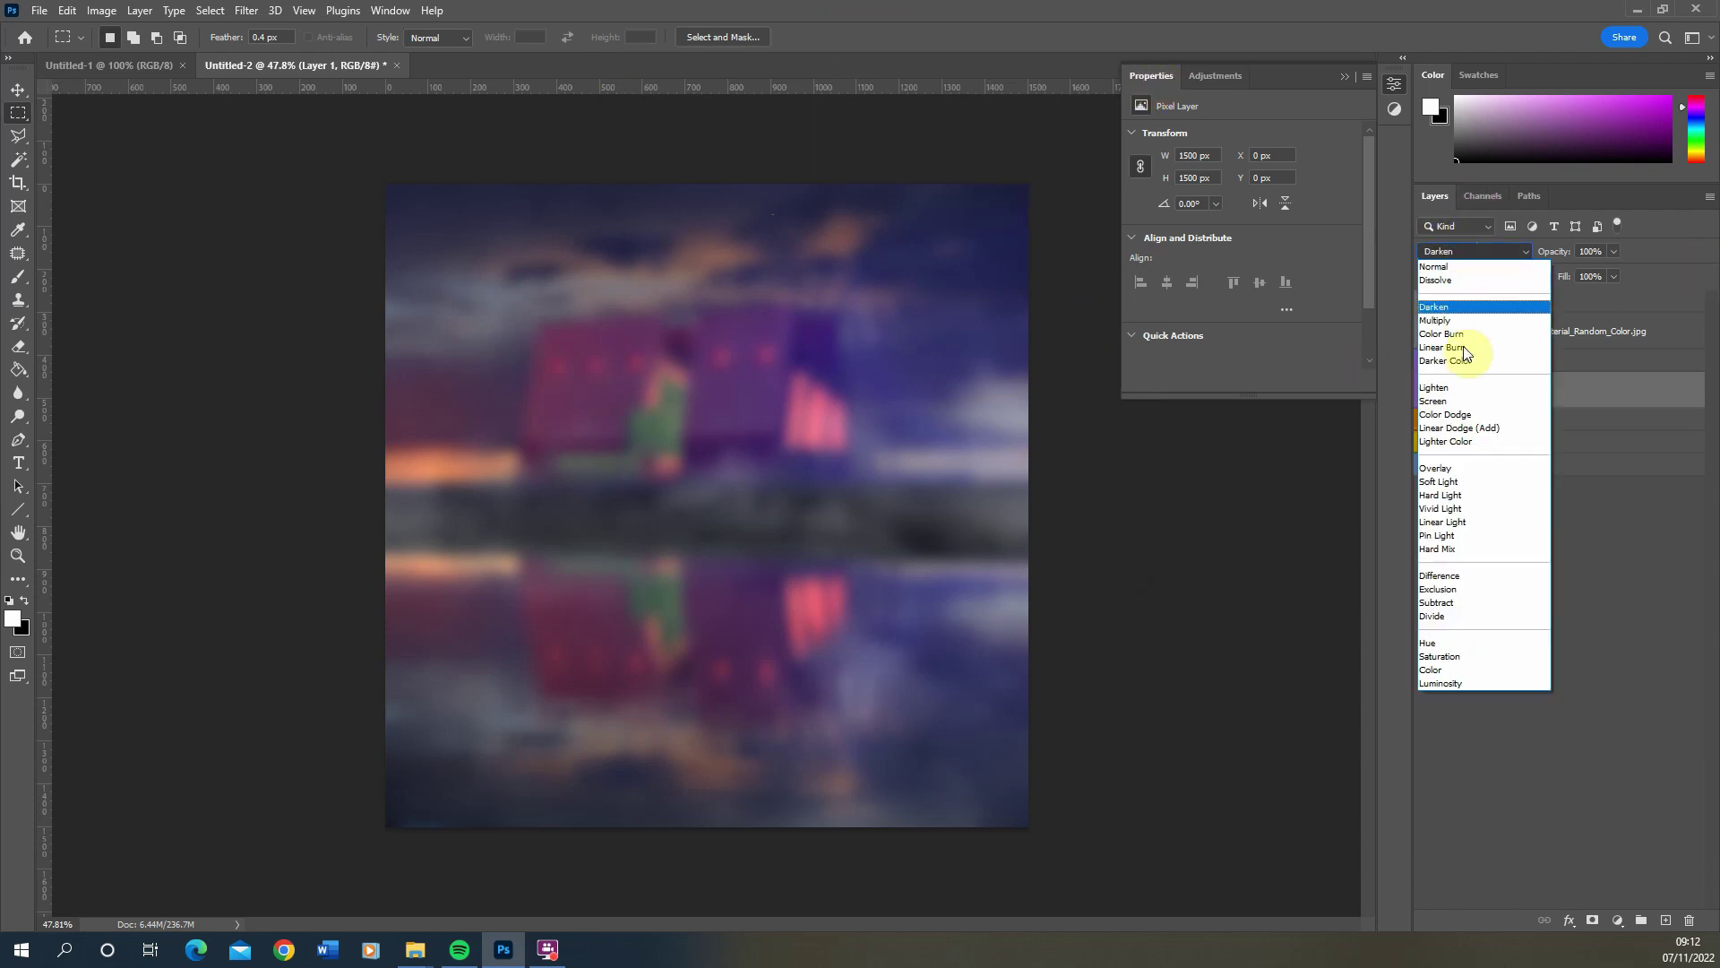
{"action": "left_click", "coordinate": [1453, 400]}
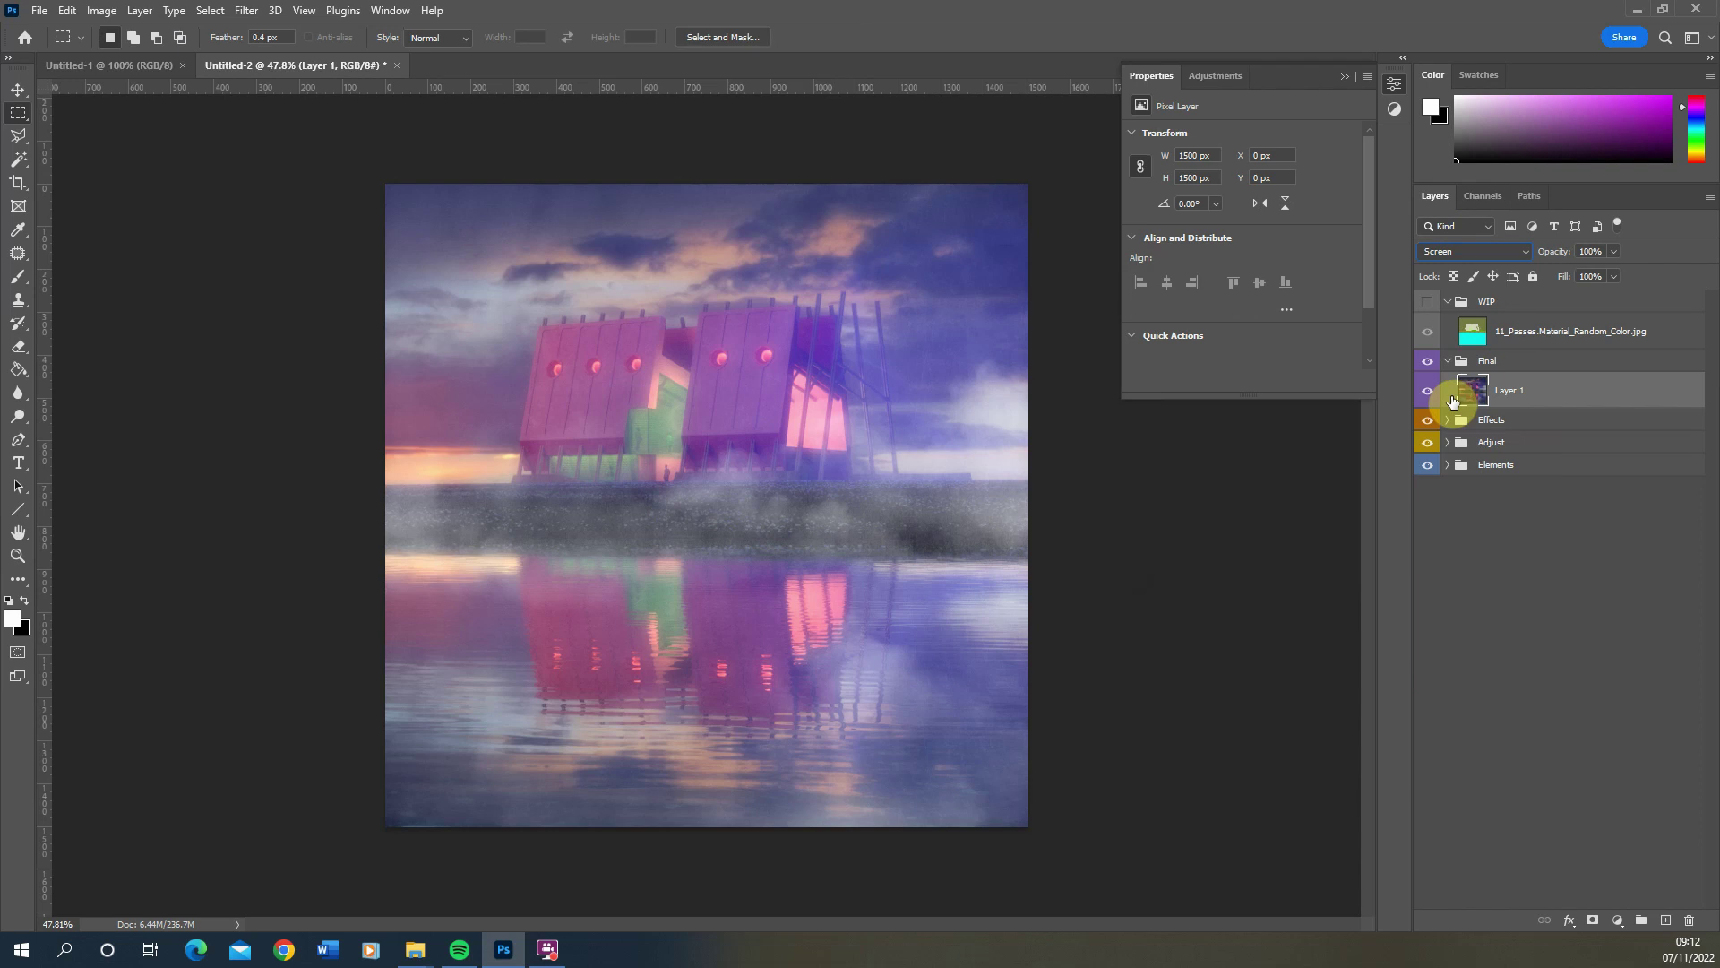
{"action": "left_click", "coordinate": [1594, 920]}
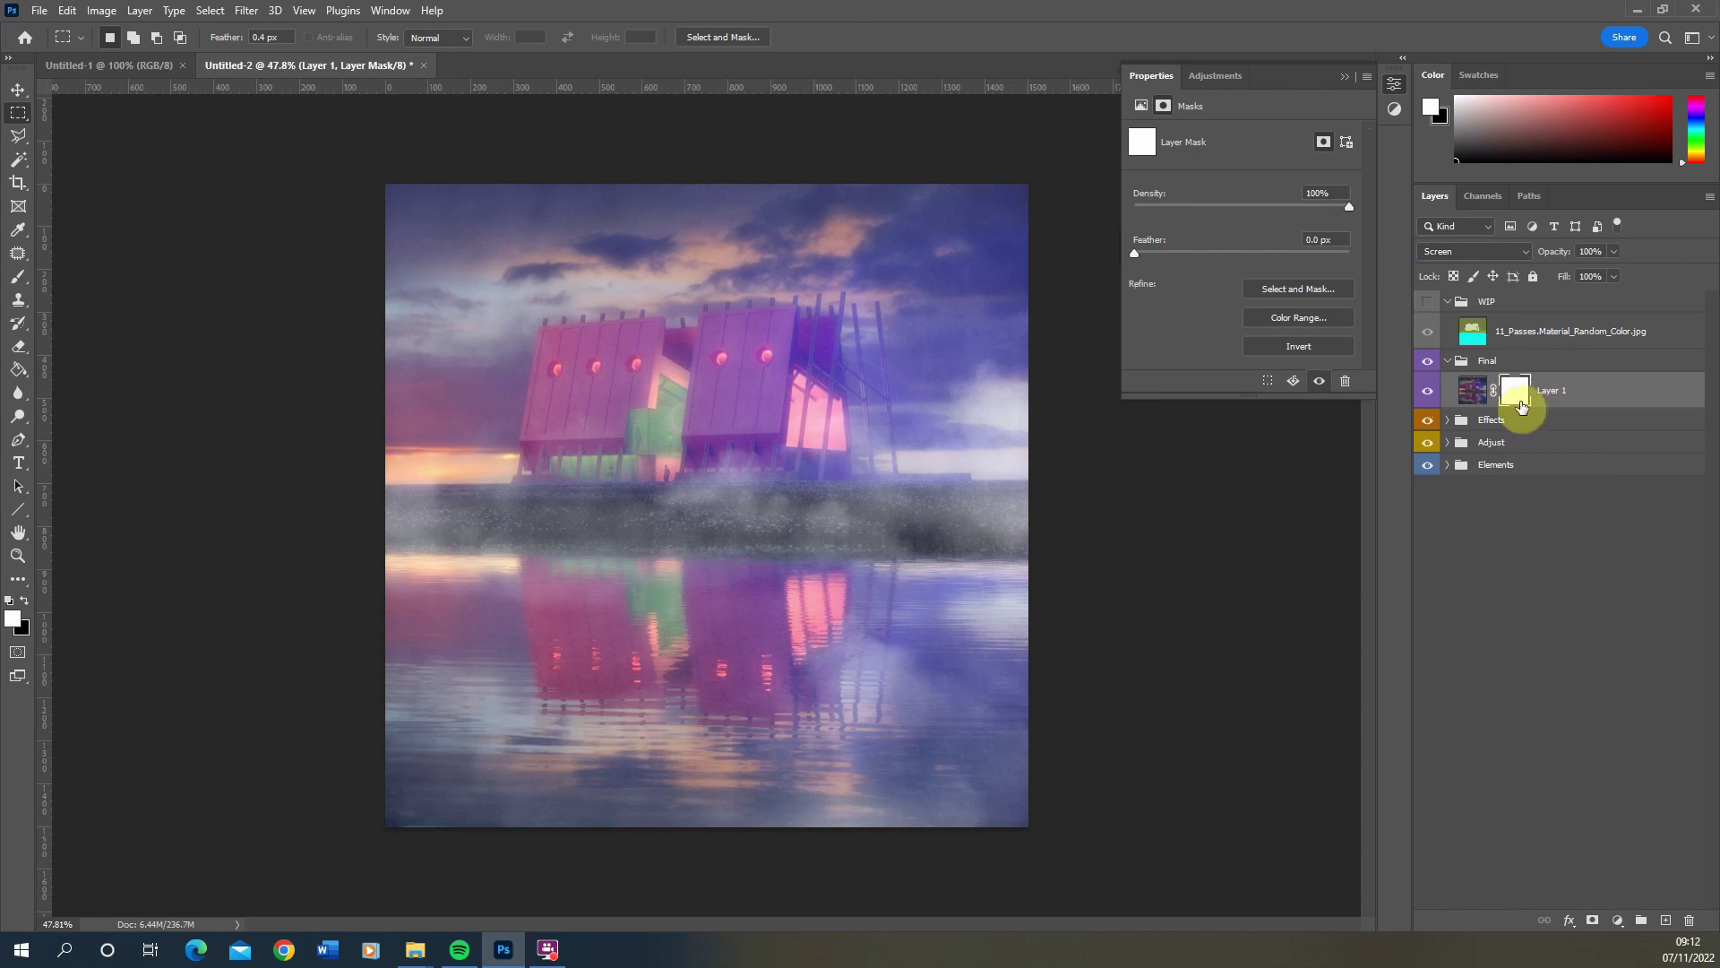
{"action": "key", "text": "ctrl+i"}
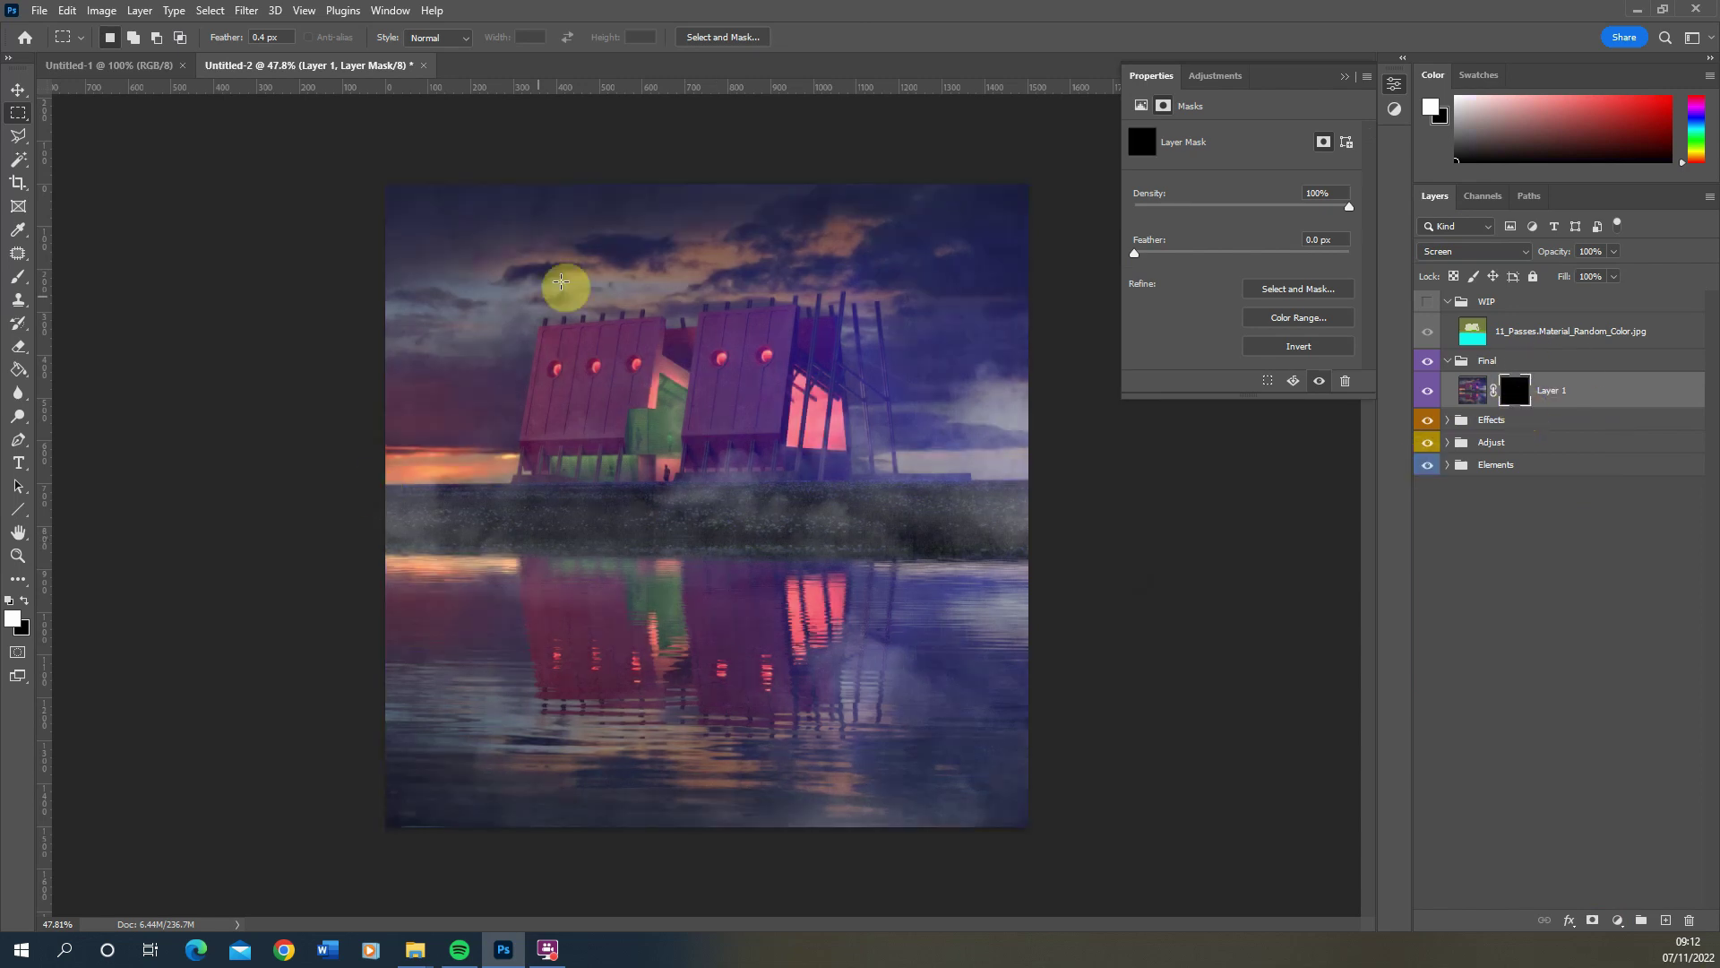
Reveal the glow softly on the layer mask over the building, sky and water reflection with the Eraser at 20% opacity
{"action": "left_click", "coordinate": [16, 344]}
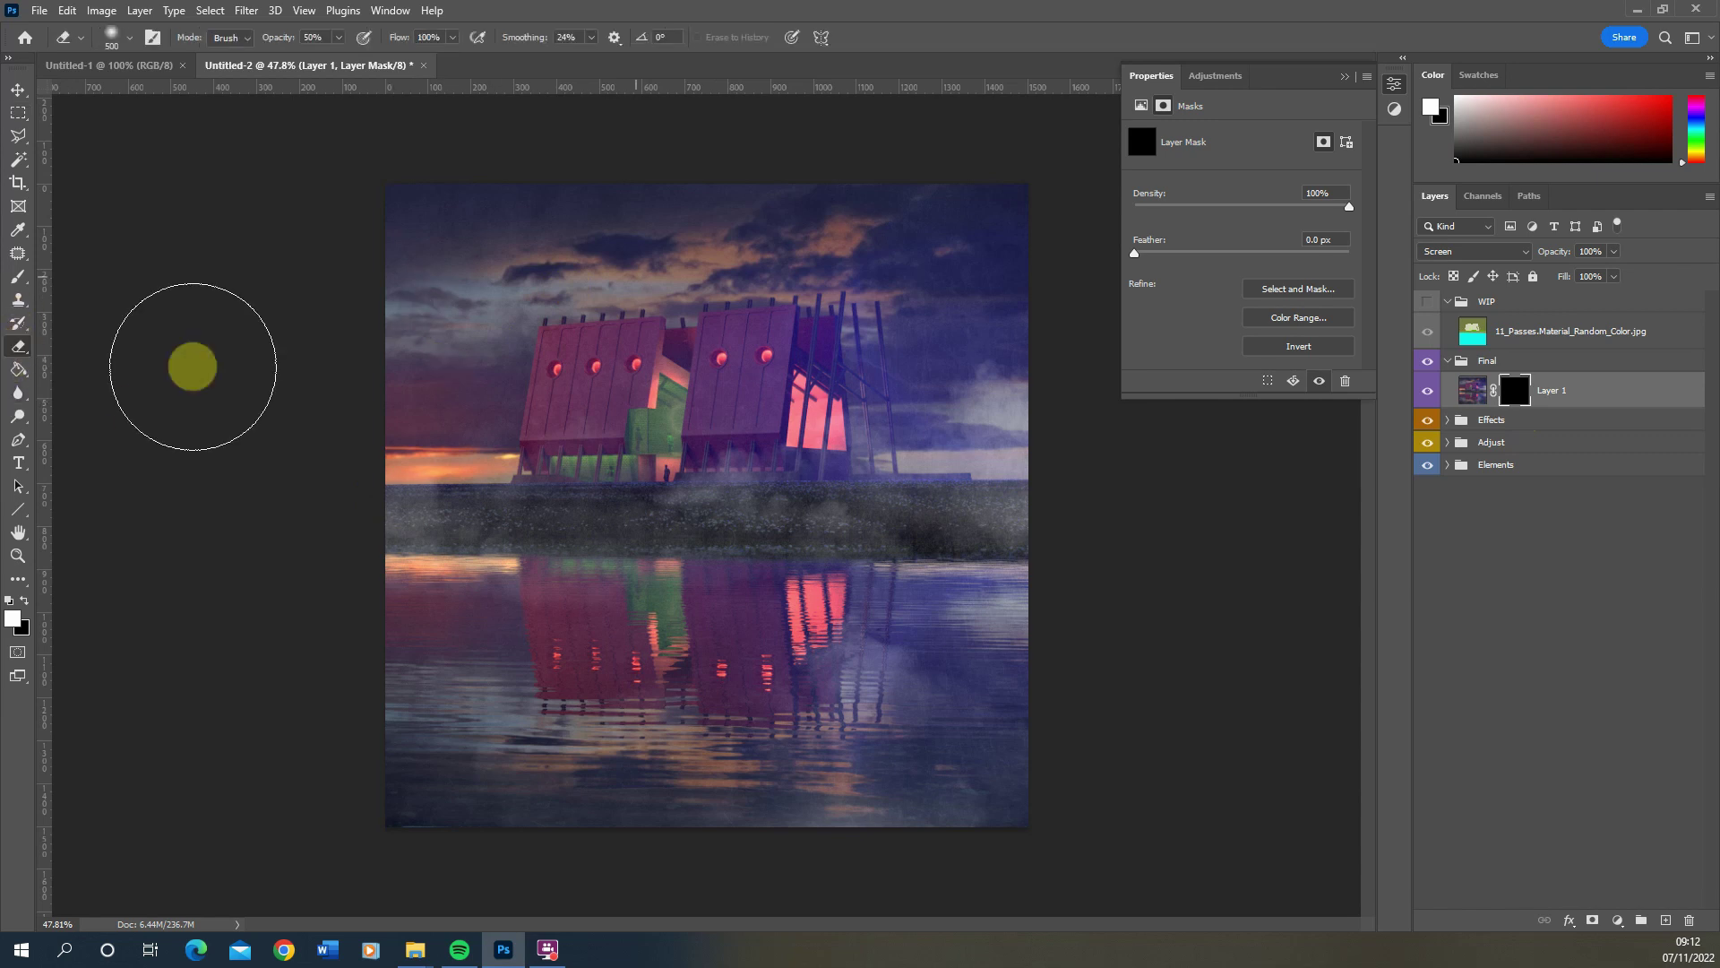
{"action": "key", "text": "1"}
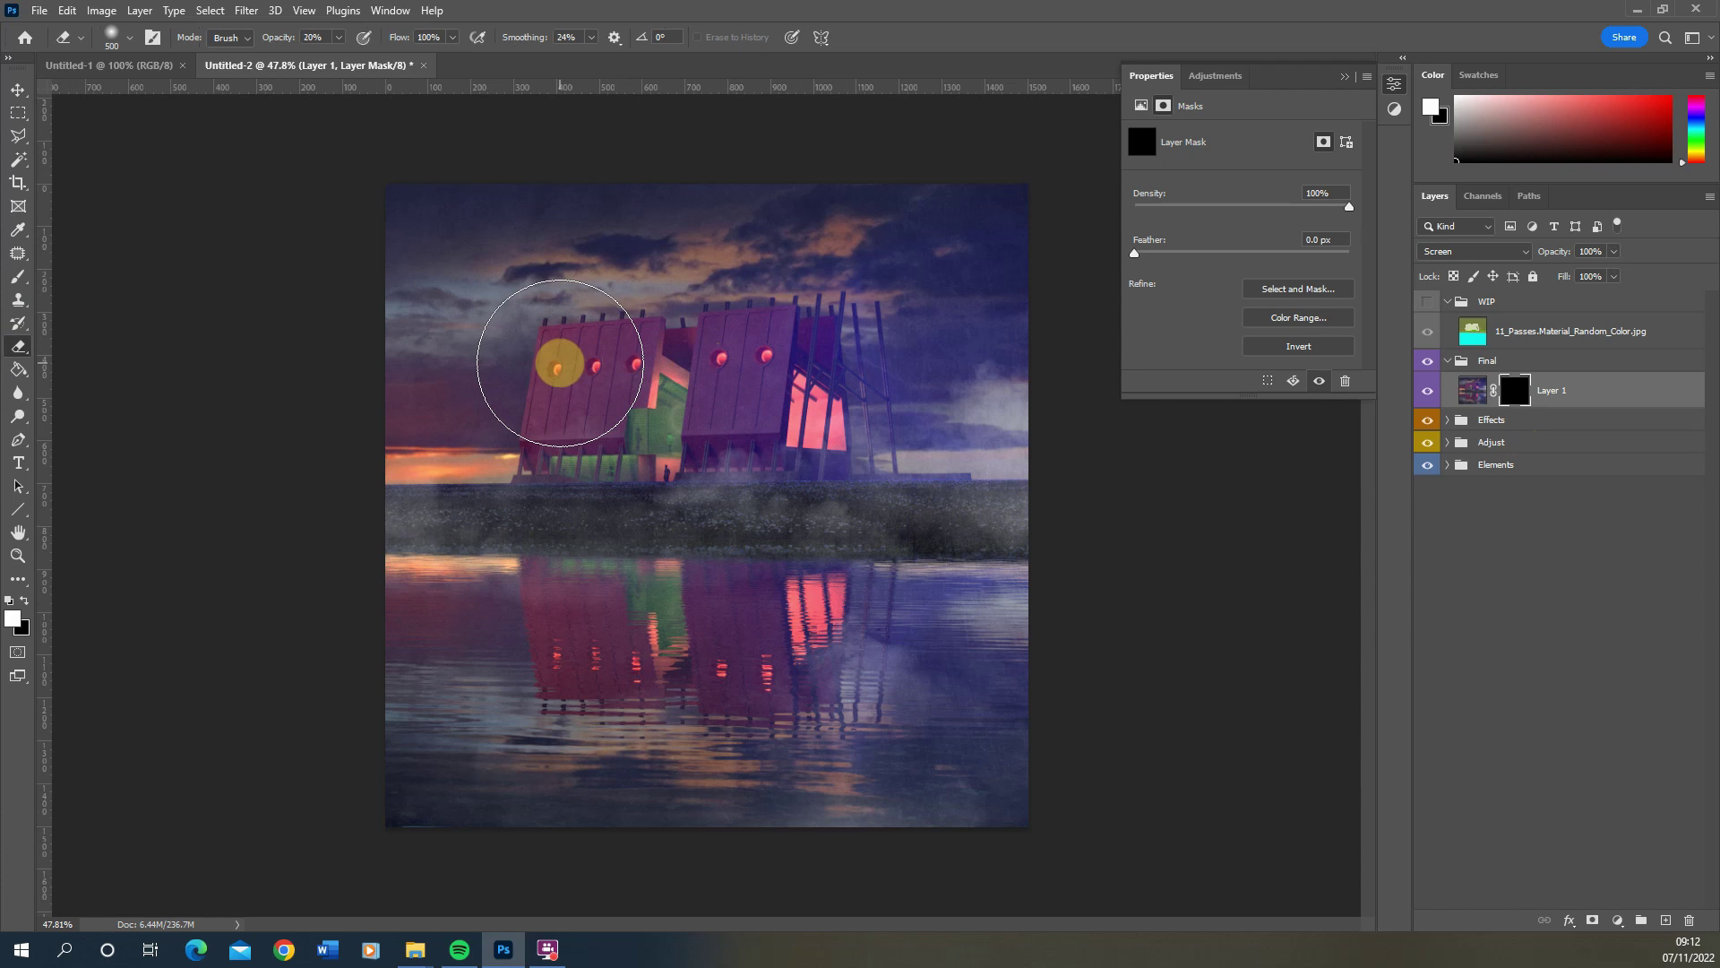
{"action": "mouse_move", "coordinate": [560, 362]}
{"action": "left_mouse_down"}
{"action": "mouse_move", "coordinate": [707, 348]}
{"action": "mouse_move", "coordinate": [789, 368]}
{"action": "mouse_move", "coordinate": [785, 349]}
{"action": "mouse_move", "coordinate": [729, 342]}
{"action": "left_mouse_up"}
{"action": "mouse_move", "coordinate": [369, 249]}
{"action": "left_mouse_down"}
{"action": "mouse_move", "coordinate": [473, 296]}
{"action": "mouse_move", "coordinate": [338, 231]}
{"action": "mouse_move", "coordinate": [353, 295]}
{"action": "left_mouse_up"}
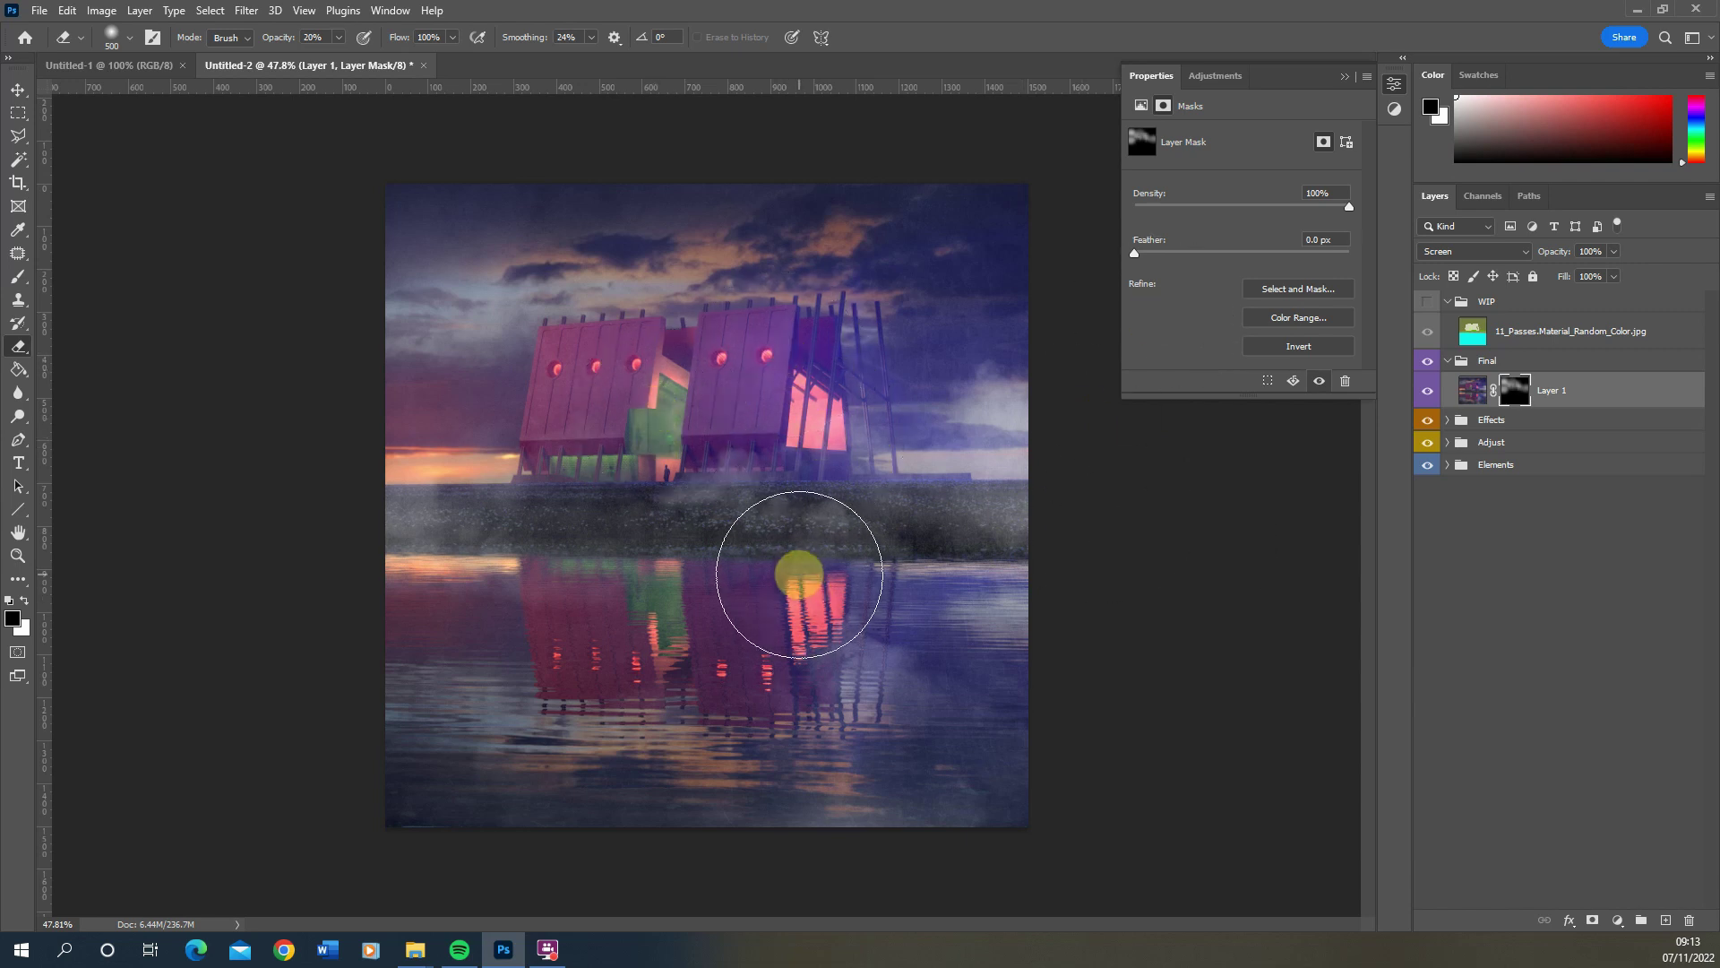
{"action": "mouse_move", "coordinate": [799, 574]}
{"action": "left_mouse_down"}
{"action": "mouse_move", "coordinate": [841, 612]}
{"action": "mouse_move", "coordinate": [323, 587]}
{"action": "left_mouse_up"}
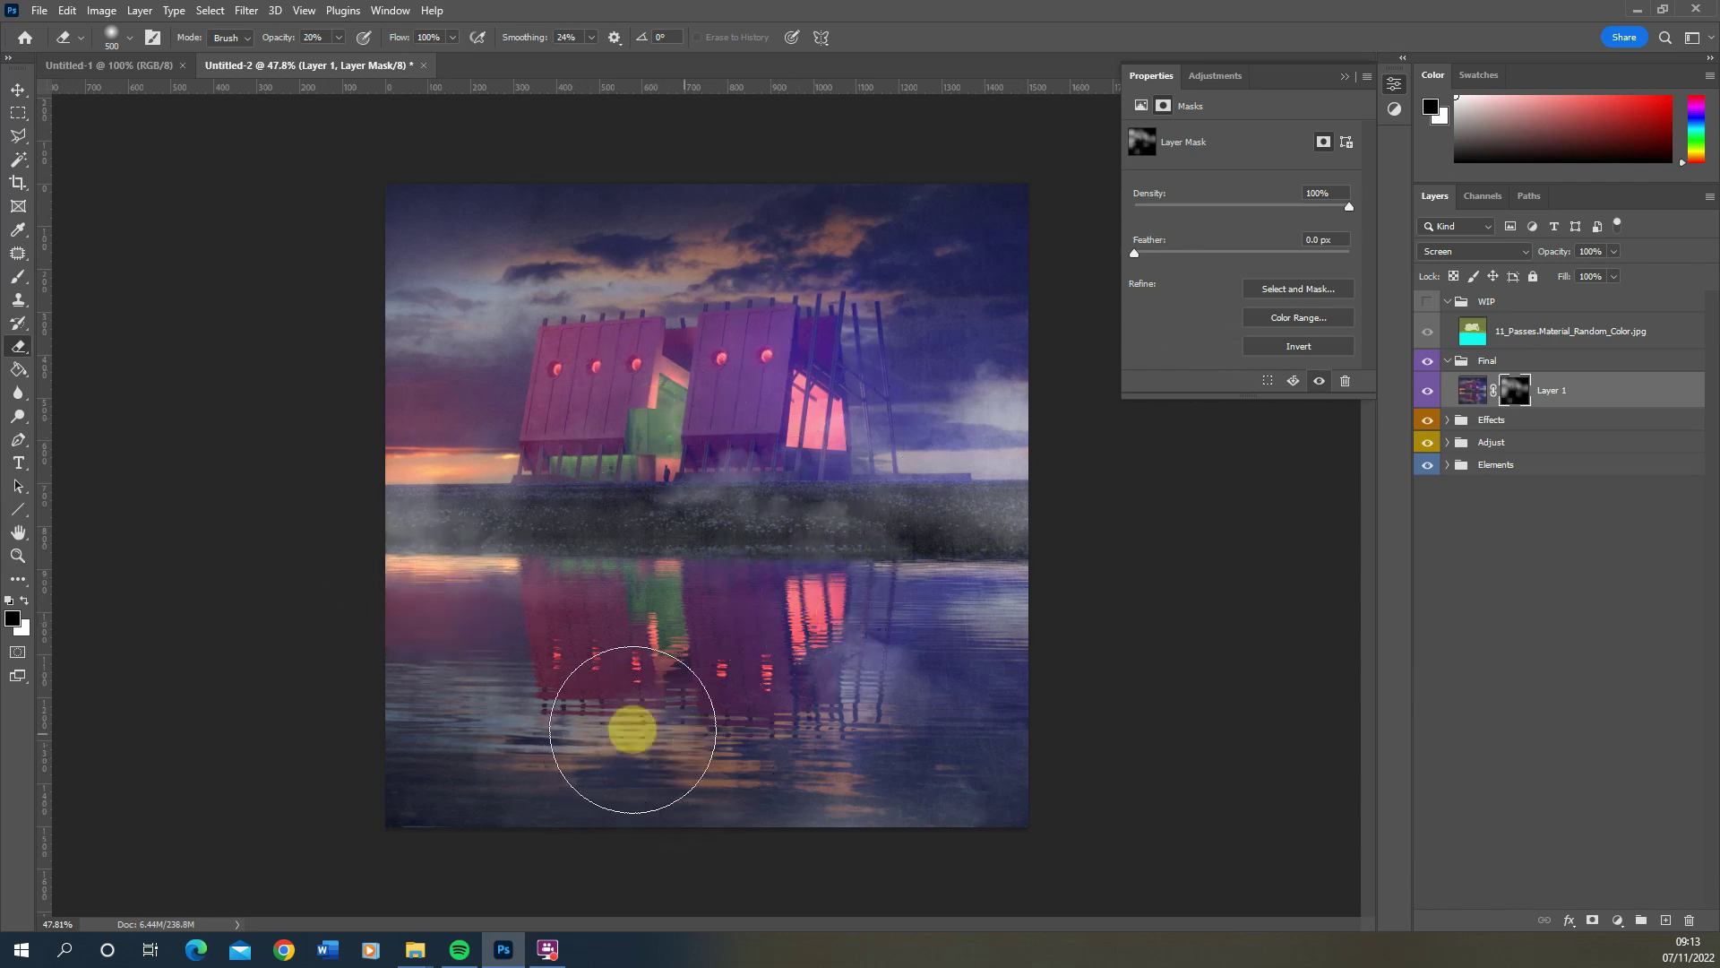
Reduce the blurred layer's fill to 63% and compare the image with the layer hidden and shown
{"action": "left_click", "coordinate": [1432, 394]}
{"action": "left_click", "coordinate": [1430, 392]}
{"action": "left_click", "coordinate": [1430, 392]}
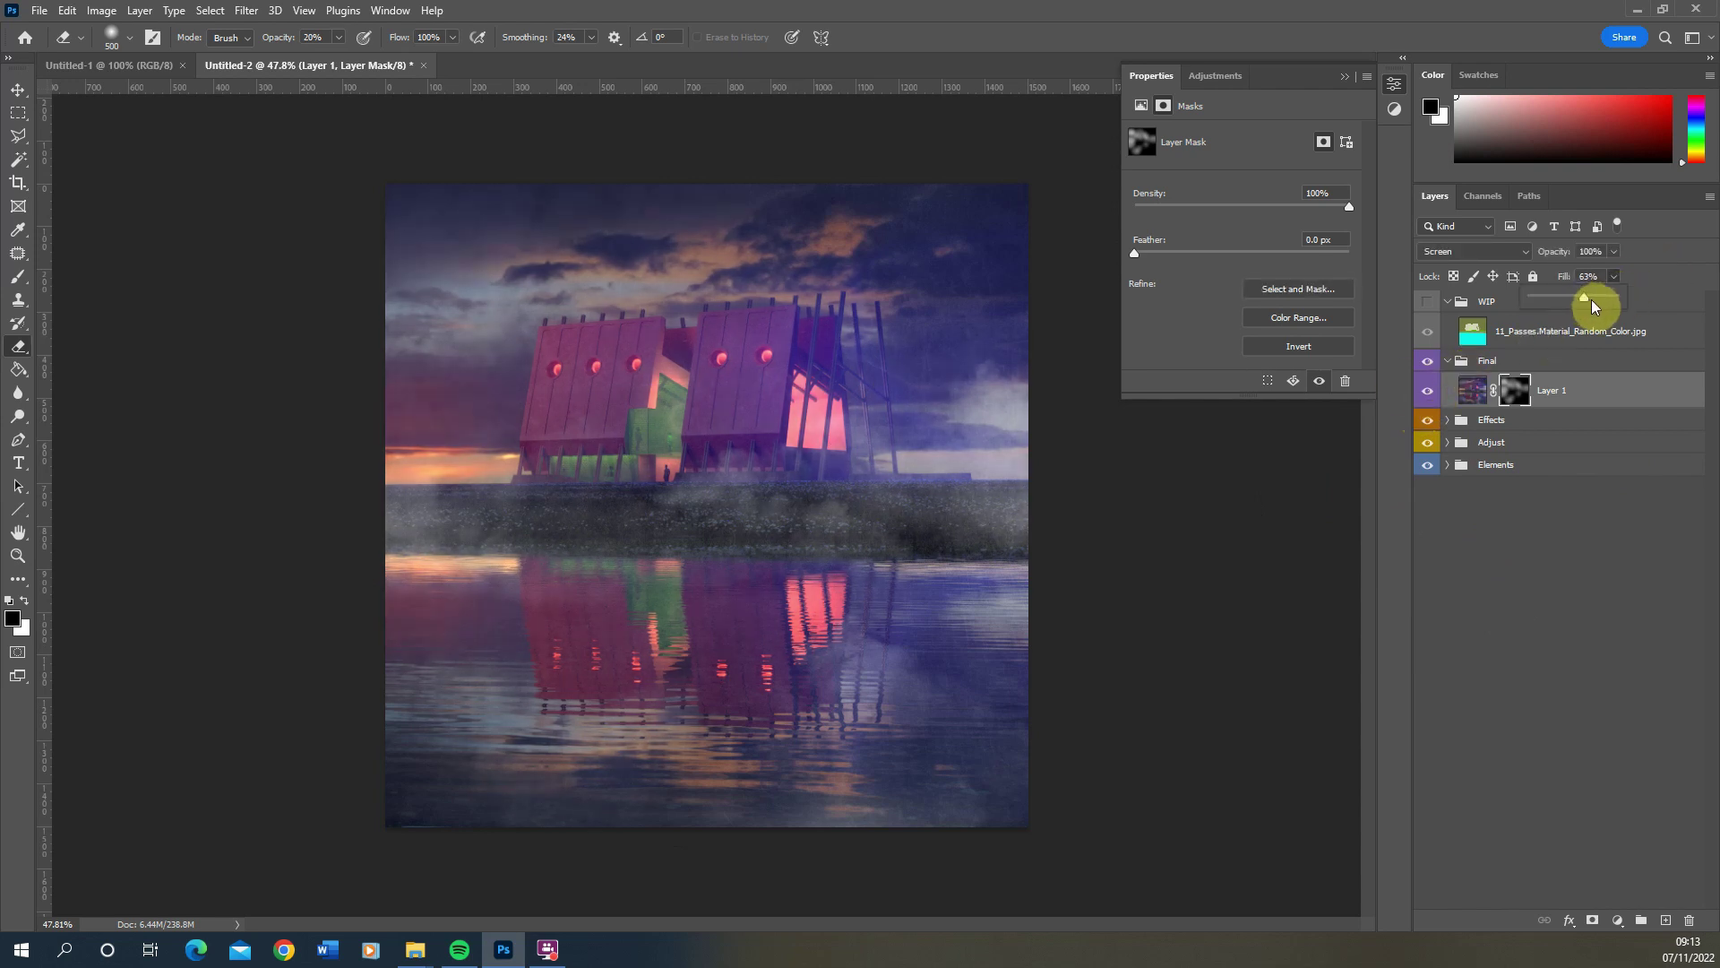
{"action": "left_click", "coordinate": [1428, 391]}
{"action": "left_click", "coordinate": [1429, 392]}
{"action": "left_click", "coordinate": [1337, 66]}
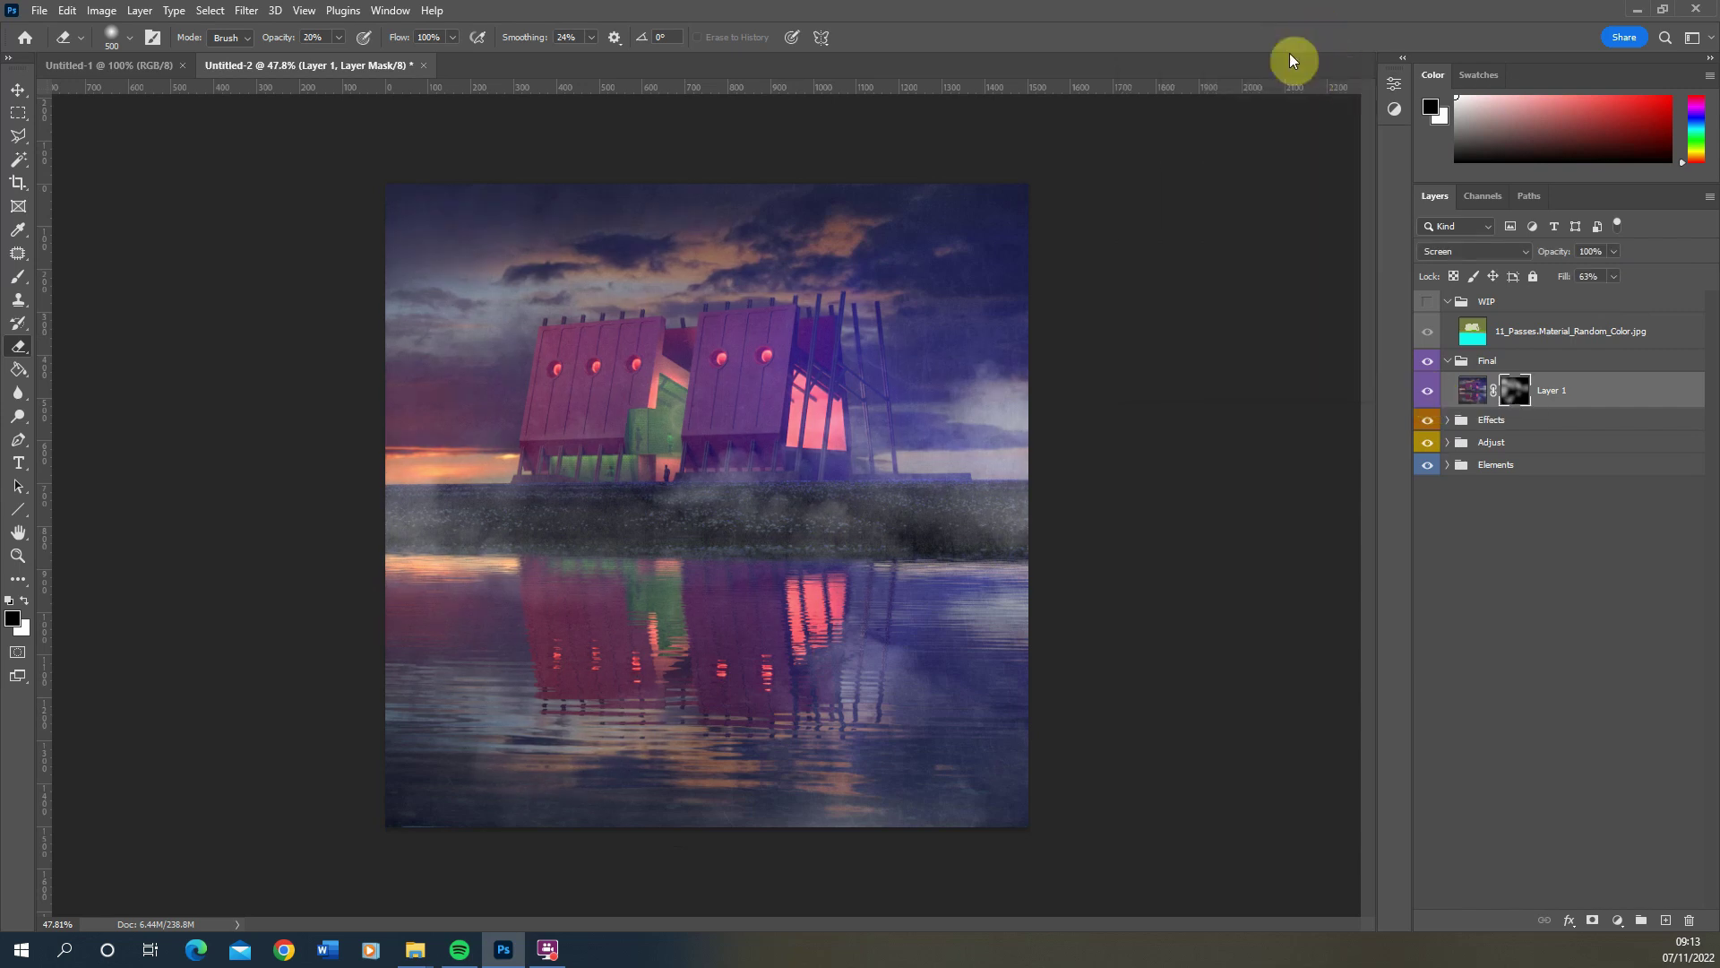
Add a Levels adjustment with input black 17 and white 234, and place it below the blurred layer in the Final group
{"action": "left_click", "coordinate": [1618, 920]}
{"action": "left_click", "coordinate": [1622, 679]}
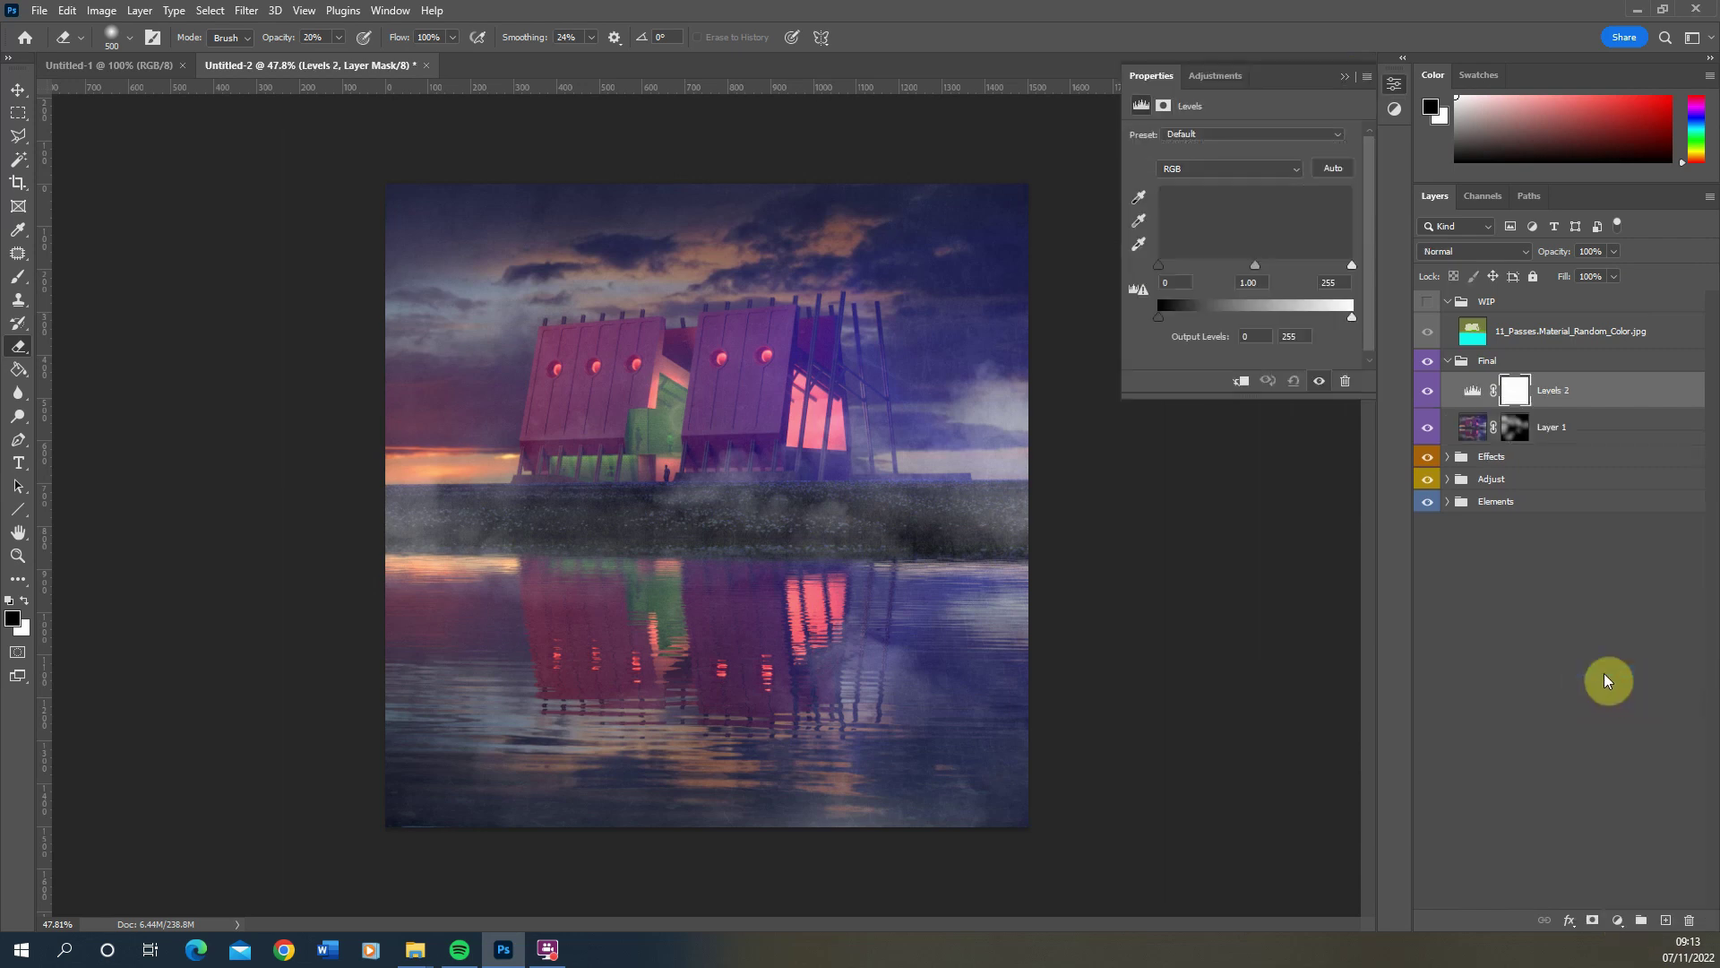
{"action": "left_click_drag", "start_coordinate": [1160, 266], "coordinate": [1170, 266]}
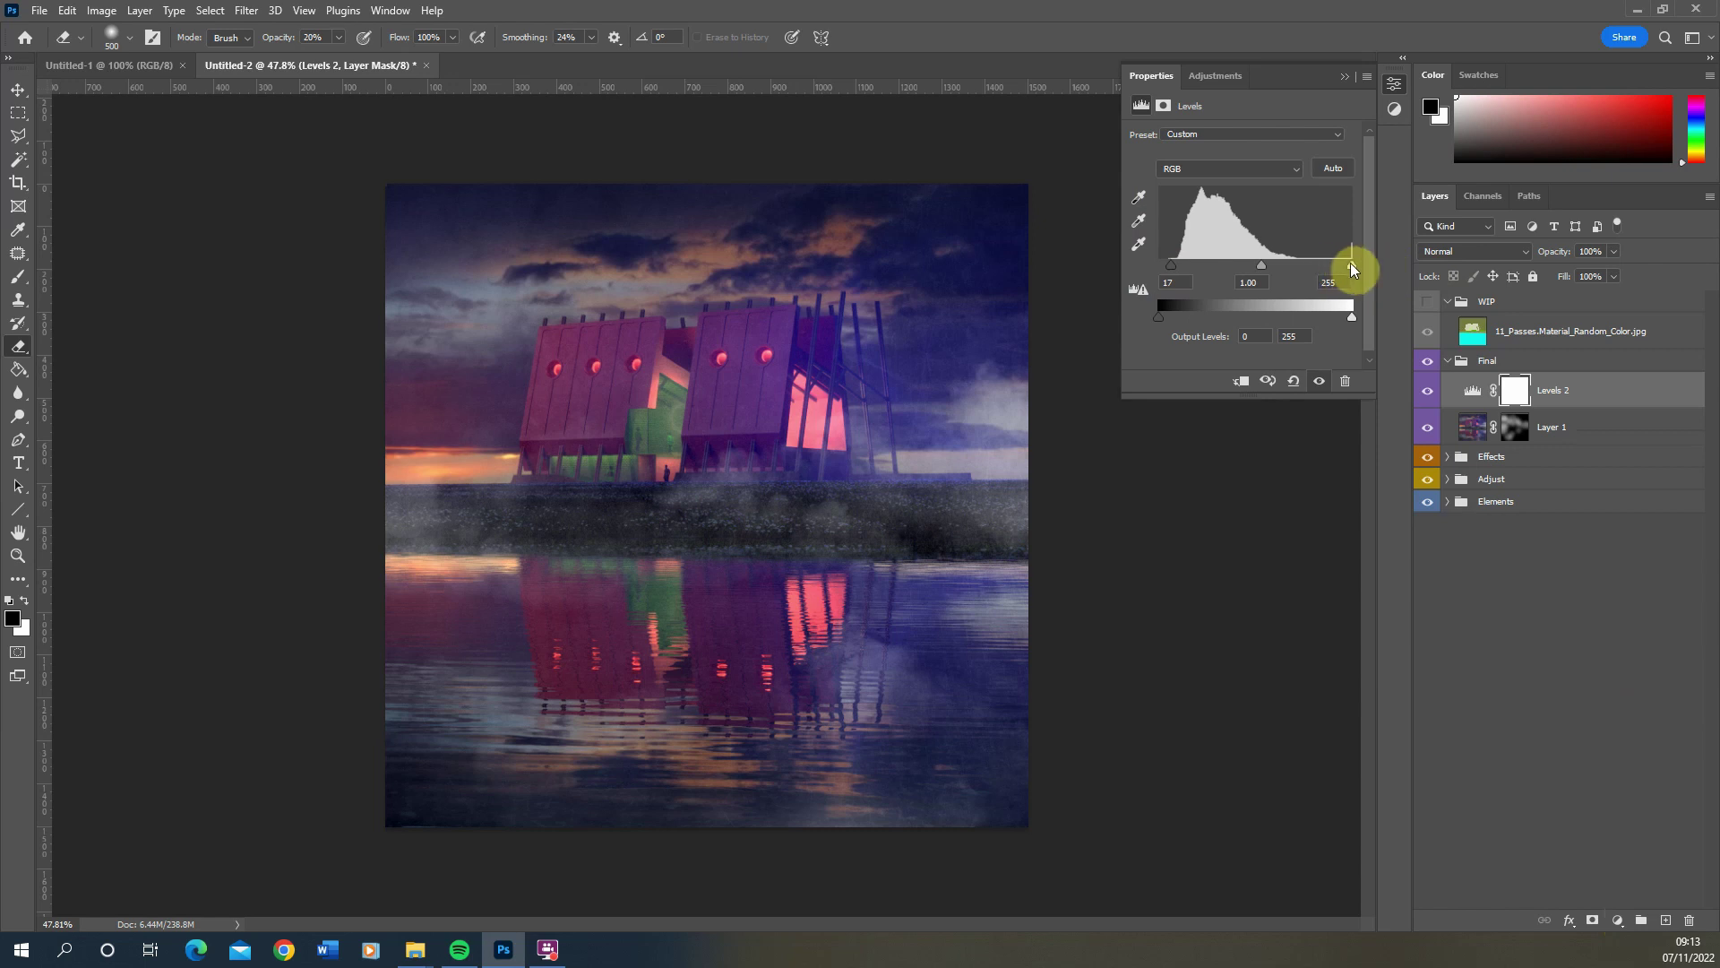
{"action": "left_click_drag", "start_coordinate": [1351, 265], "coordinate": [1336, 267]}
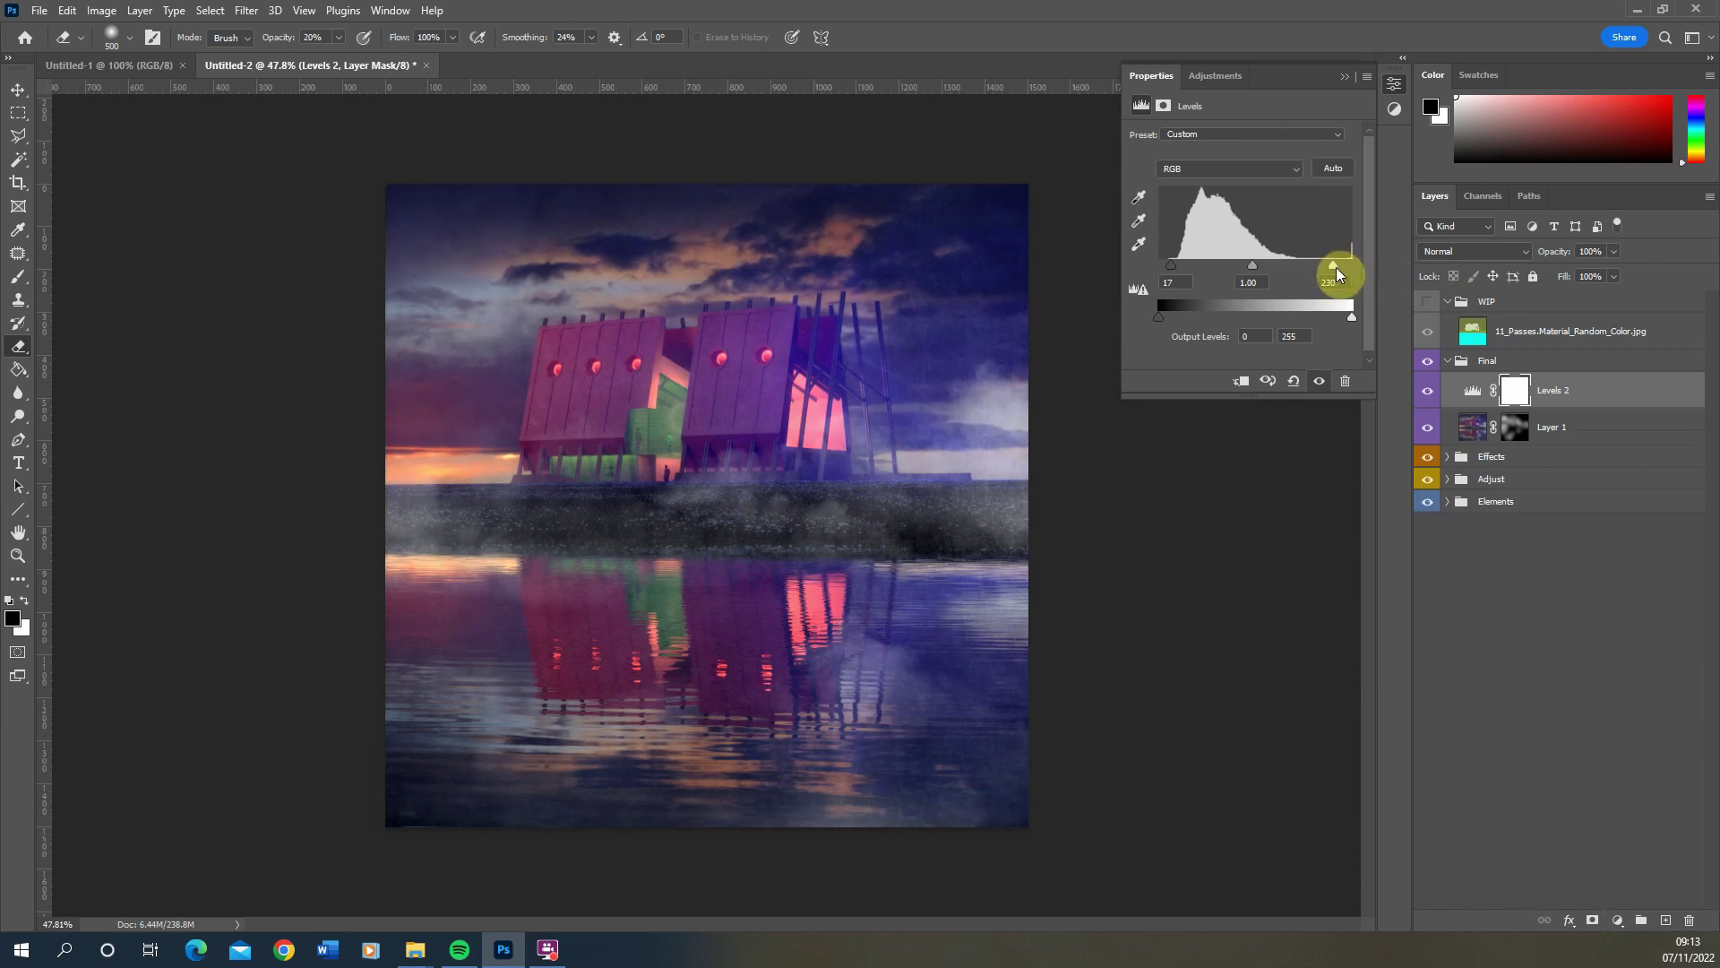
{"action": "left_click_drag", "start_coordinate": [1594, 392], "coordinate": [1598, 432]}
Set the Levels black input to 13 and compare the image with the blurred layer and the adjustment hidden and shown
{"action": "left_click", "coordinate": [1429, 394]}
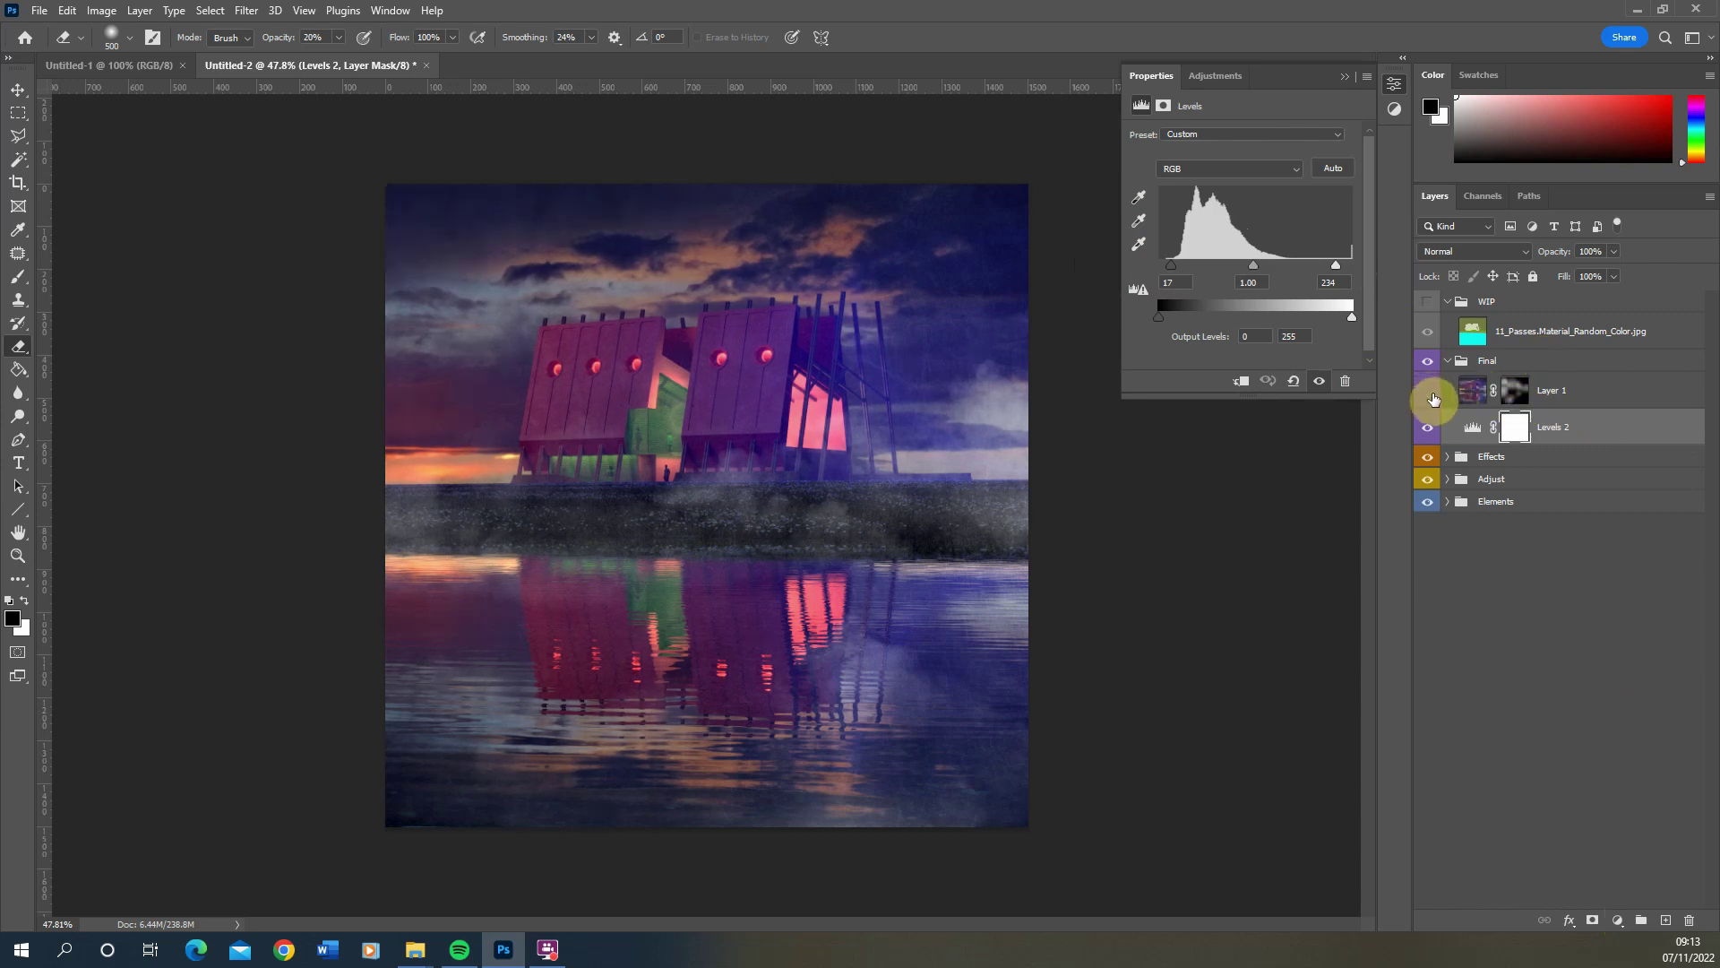
{"action": "left_click", "coordinate": [1429, 394]}
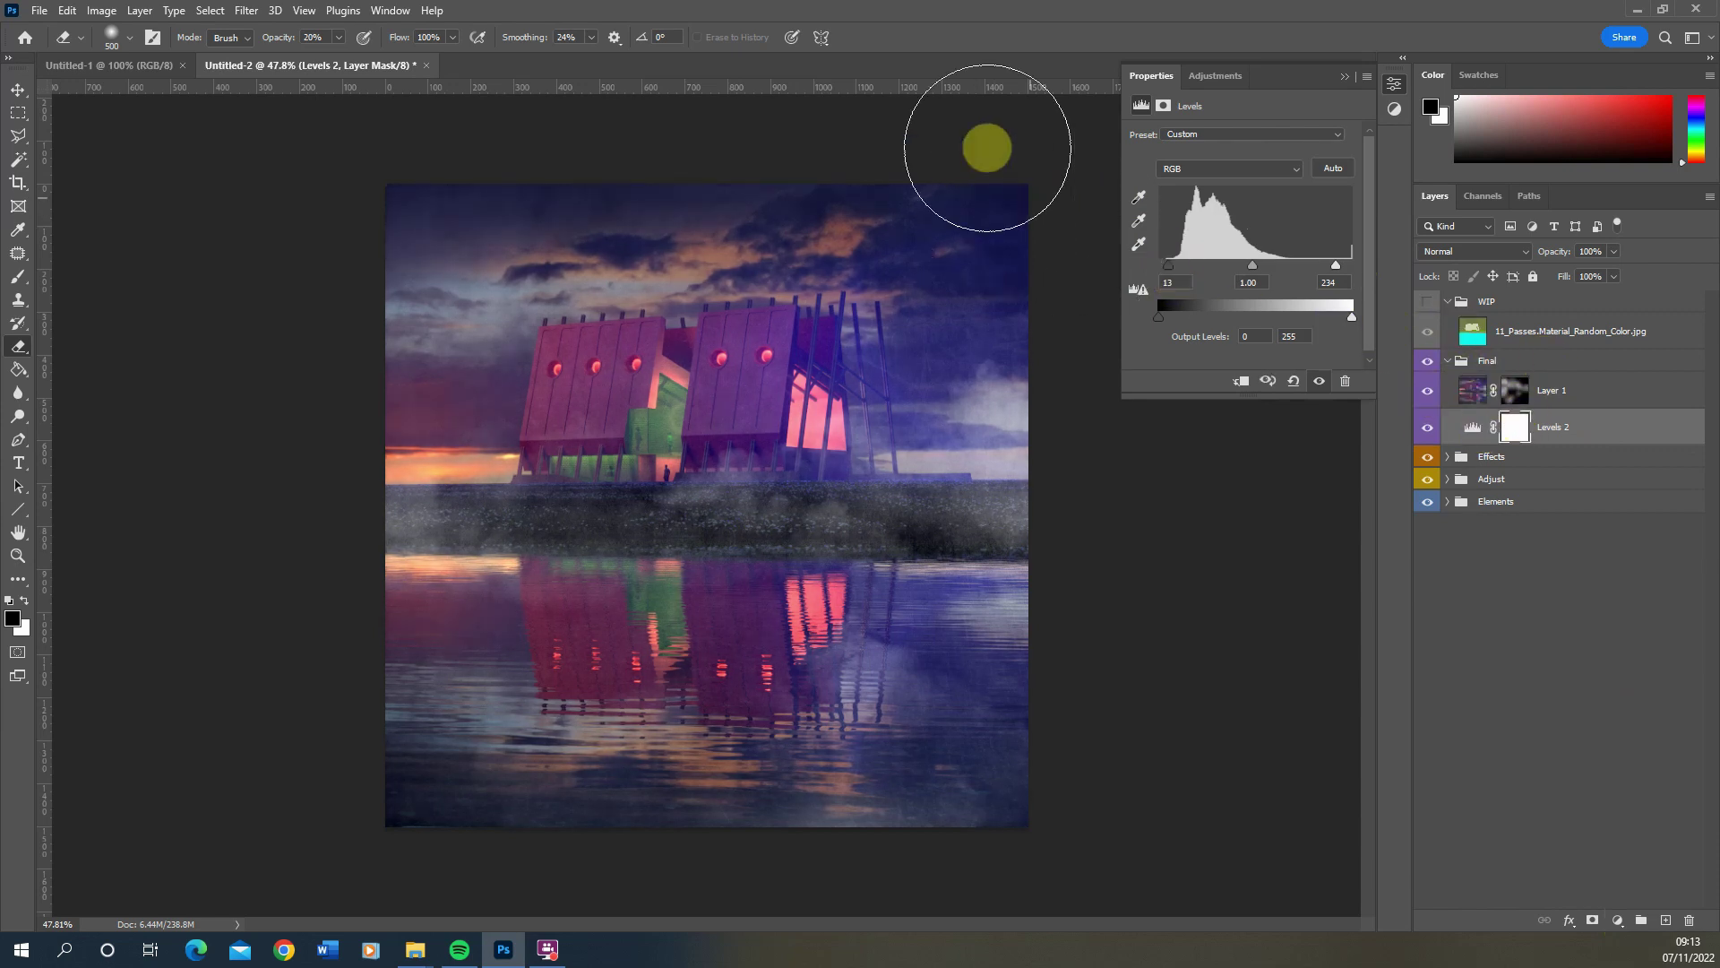
{"action": "left_click", "coordinate": [1431, 432]}
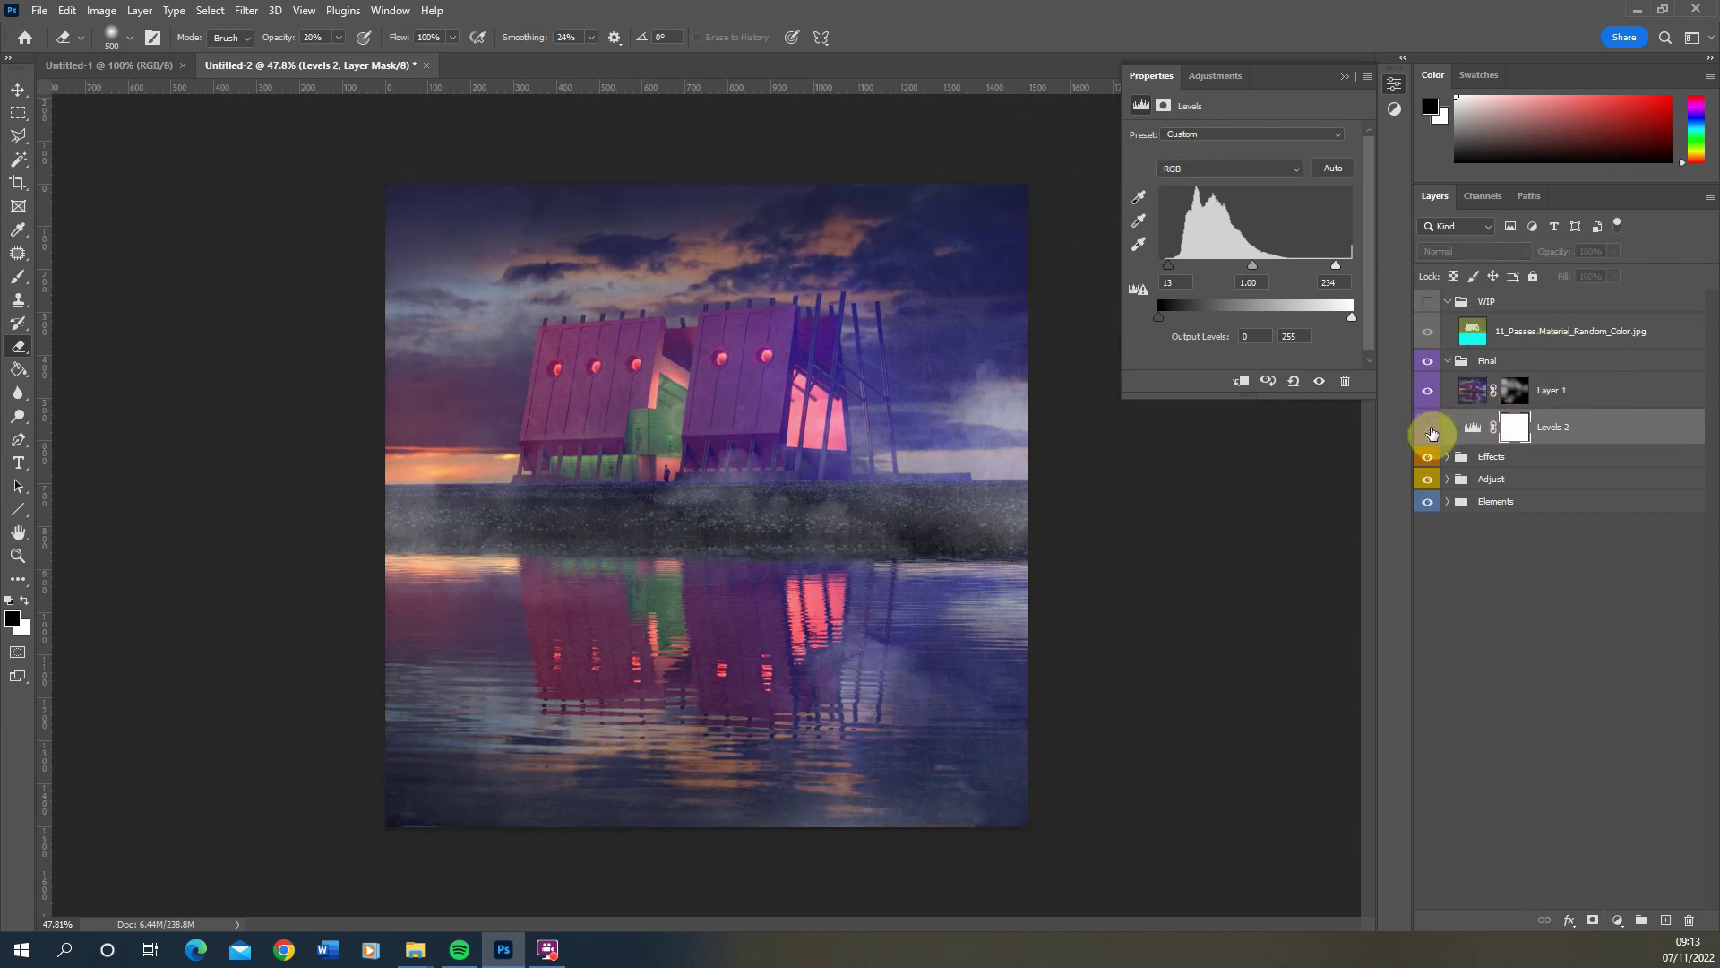
{"action": "left_click", "coordinate": [1431, 432]}
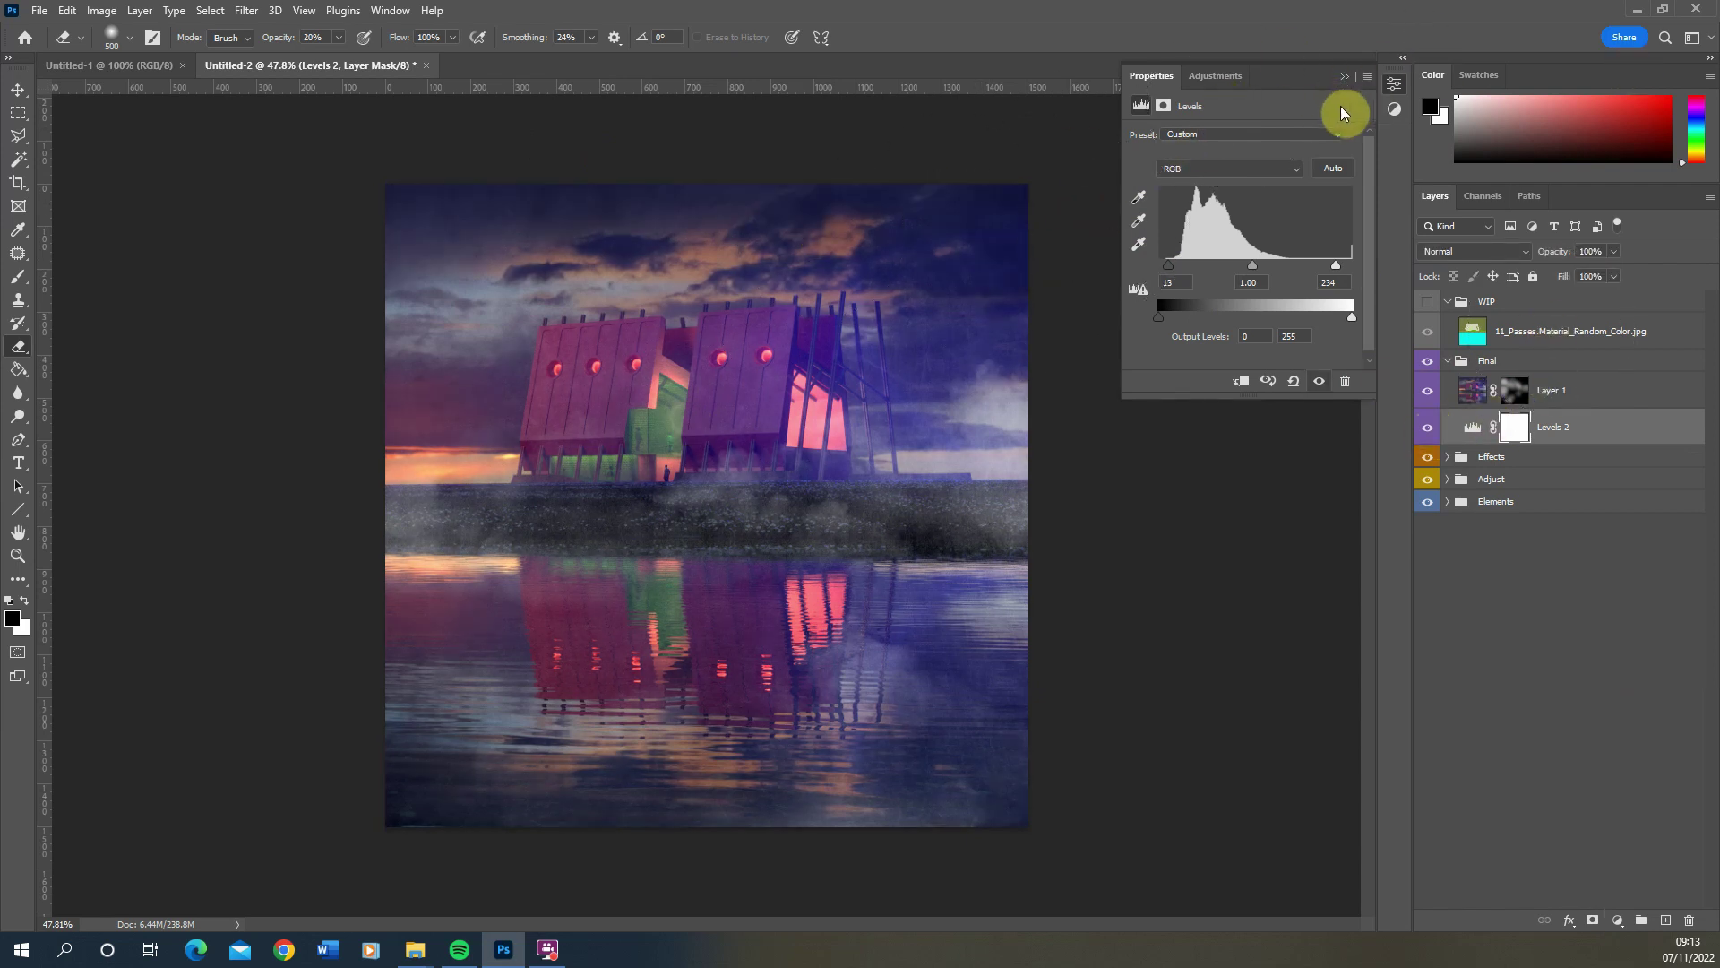
{"action": "left_click", "coordinate": [1345, 76]}
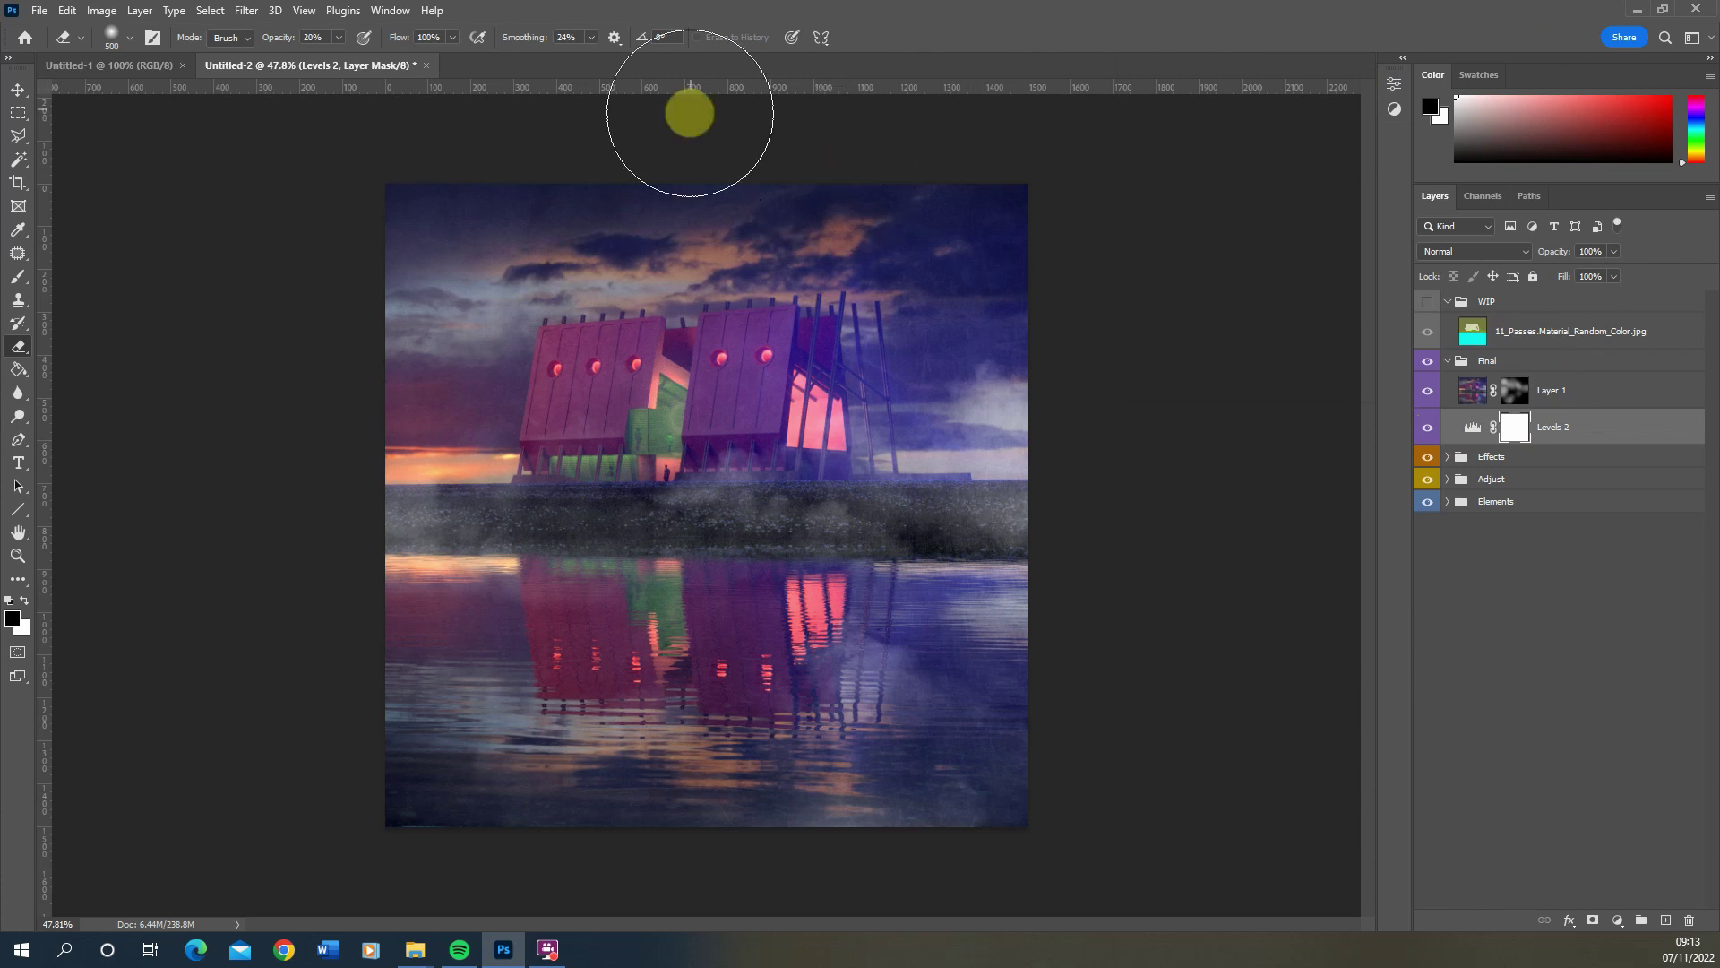
Select the entire canvas, copy the merged result, and paste it as a new layer above the blurred layer in Final
{"action": "left_click", "coordinate": [1564, 397]}
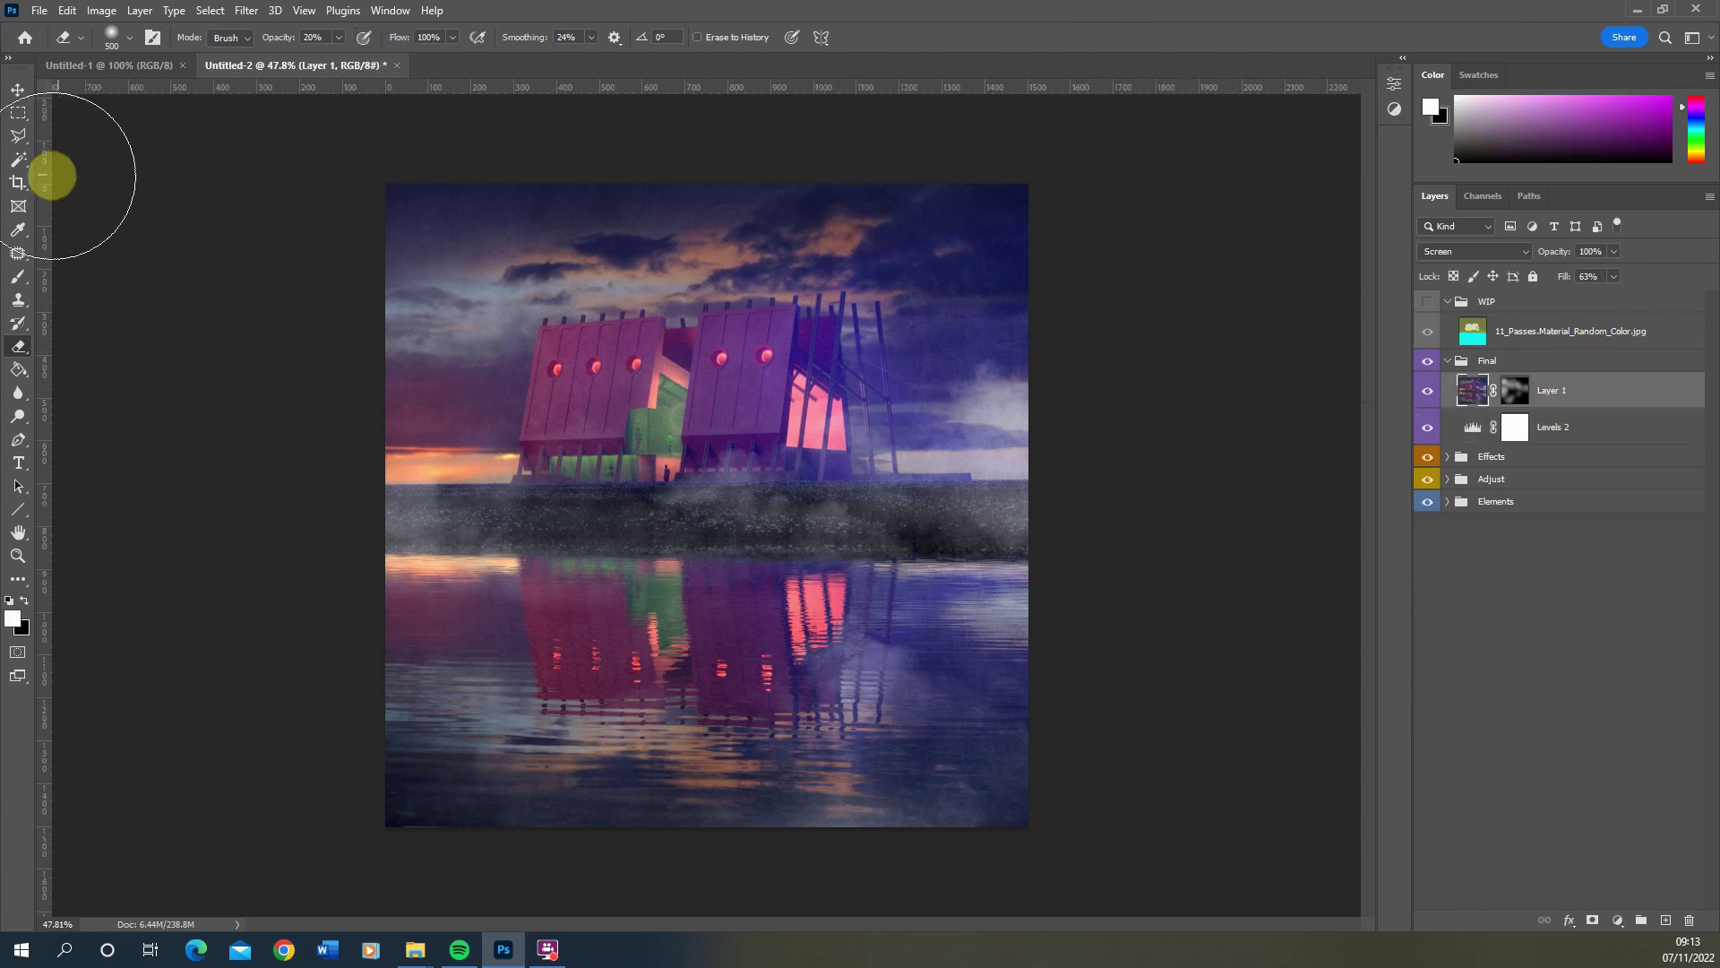
{"action": "left_click", "coordinate": [18, 112]}
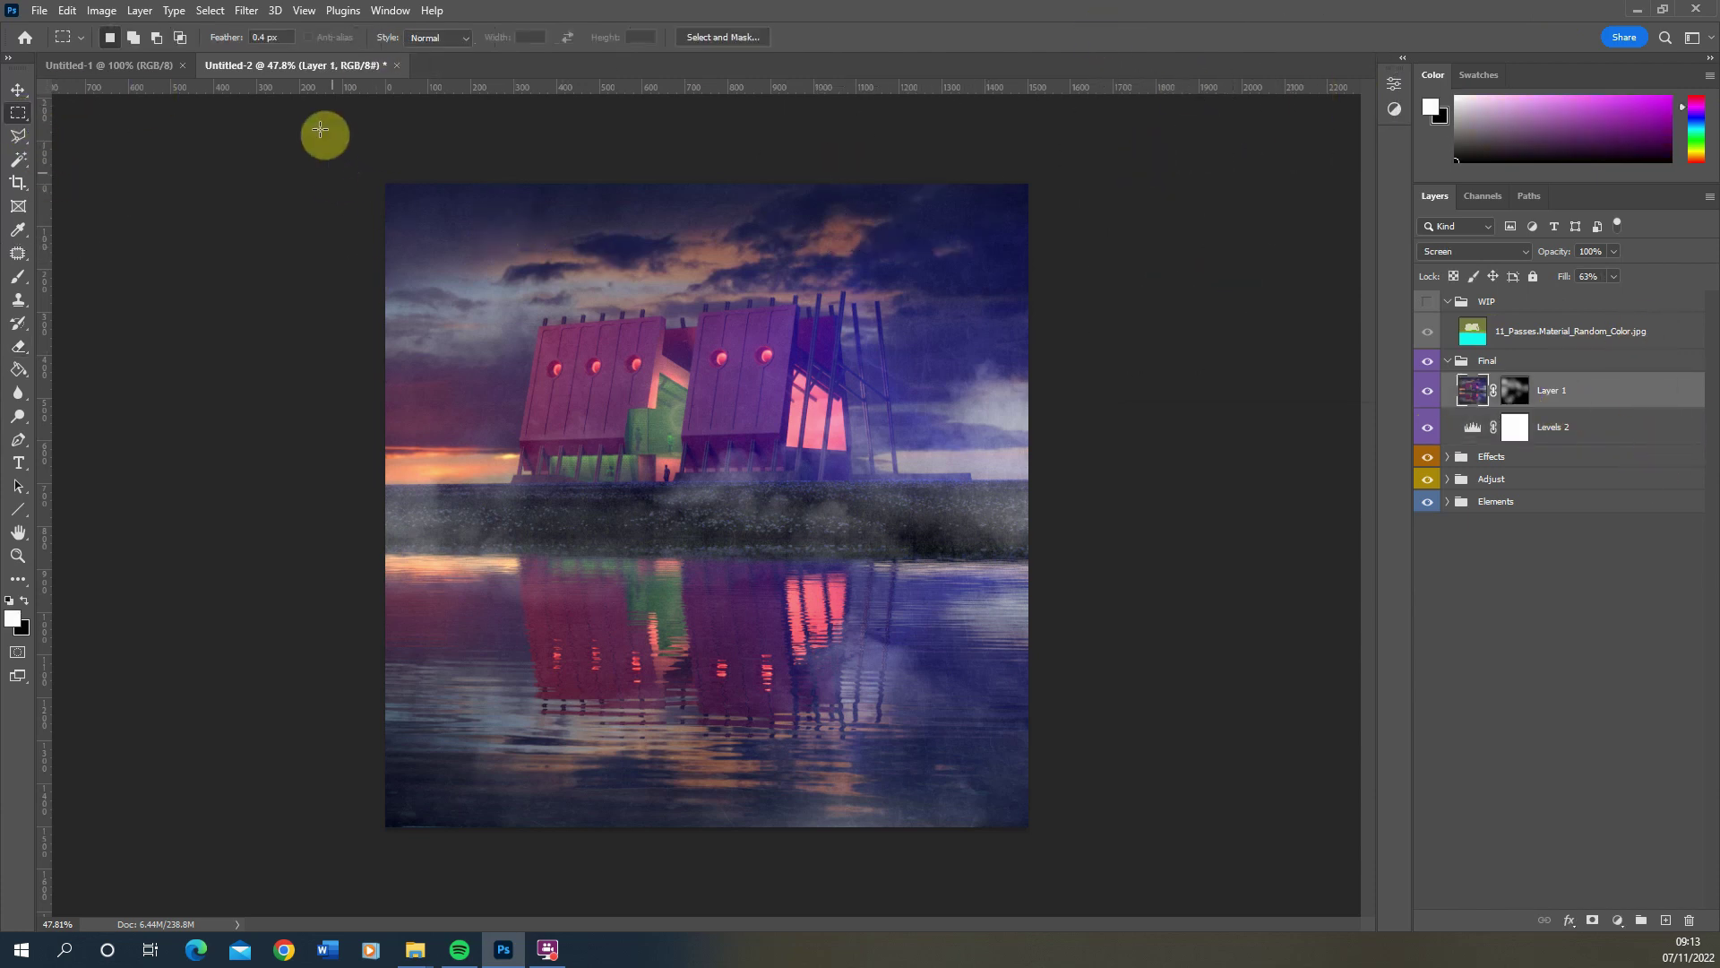
{"action": "left_click_drag", "start_coordinate": [323, 135], "coordinate": [1363, 954]}
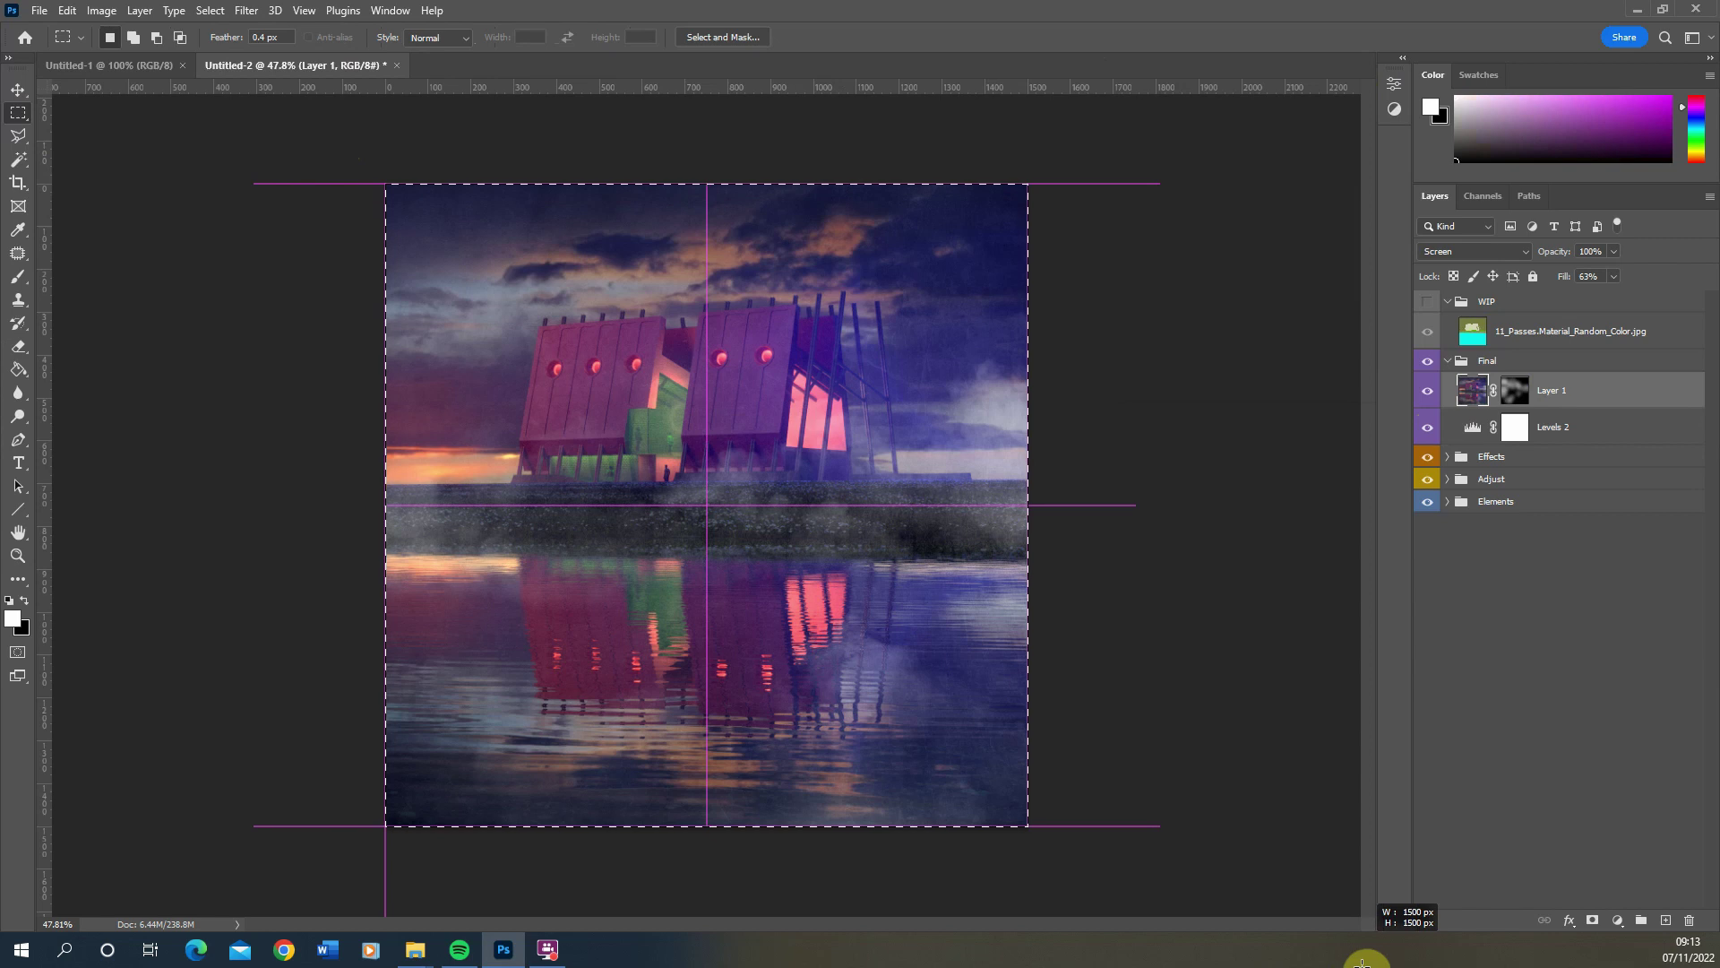
{"action": "left_click", "coordinate": [70, 11]}
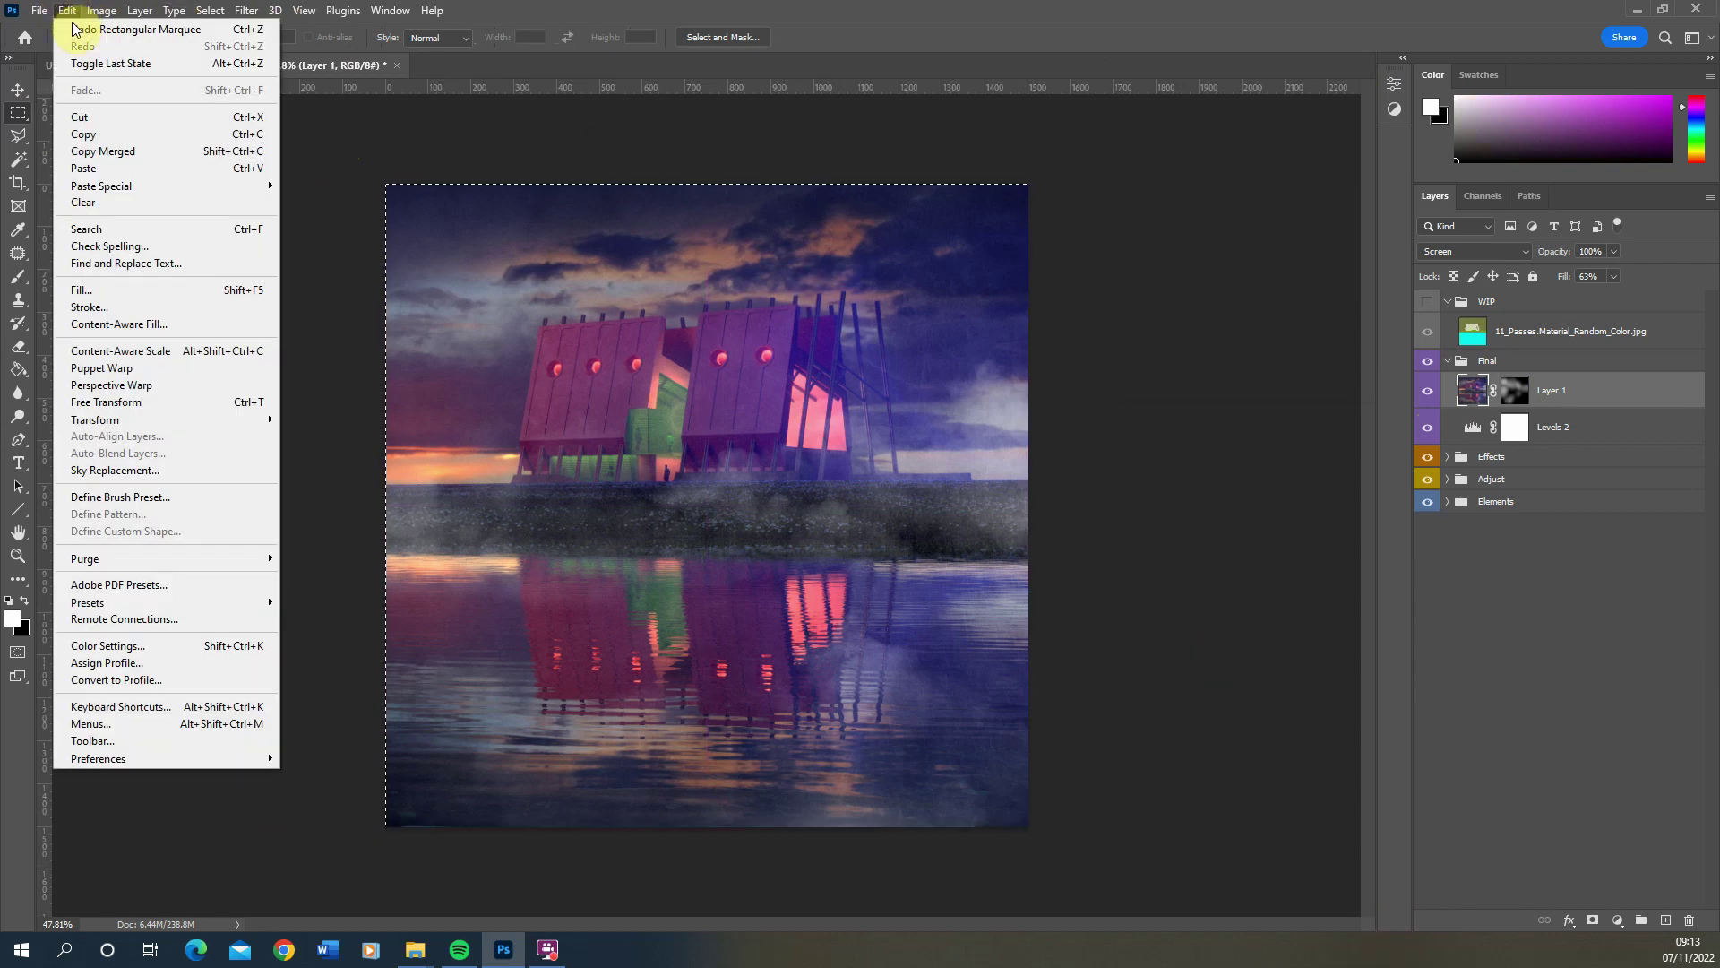
{"action": "left_click", "coordinate": [146, 159]}
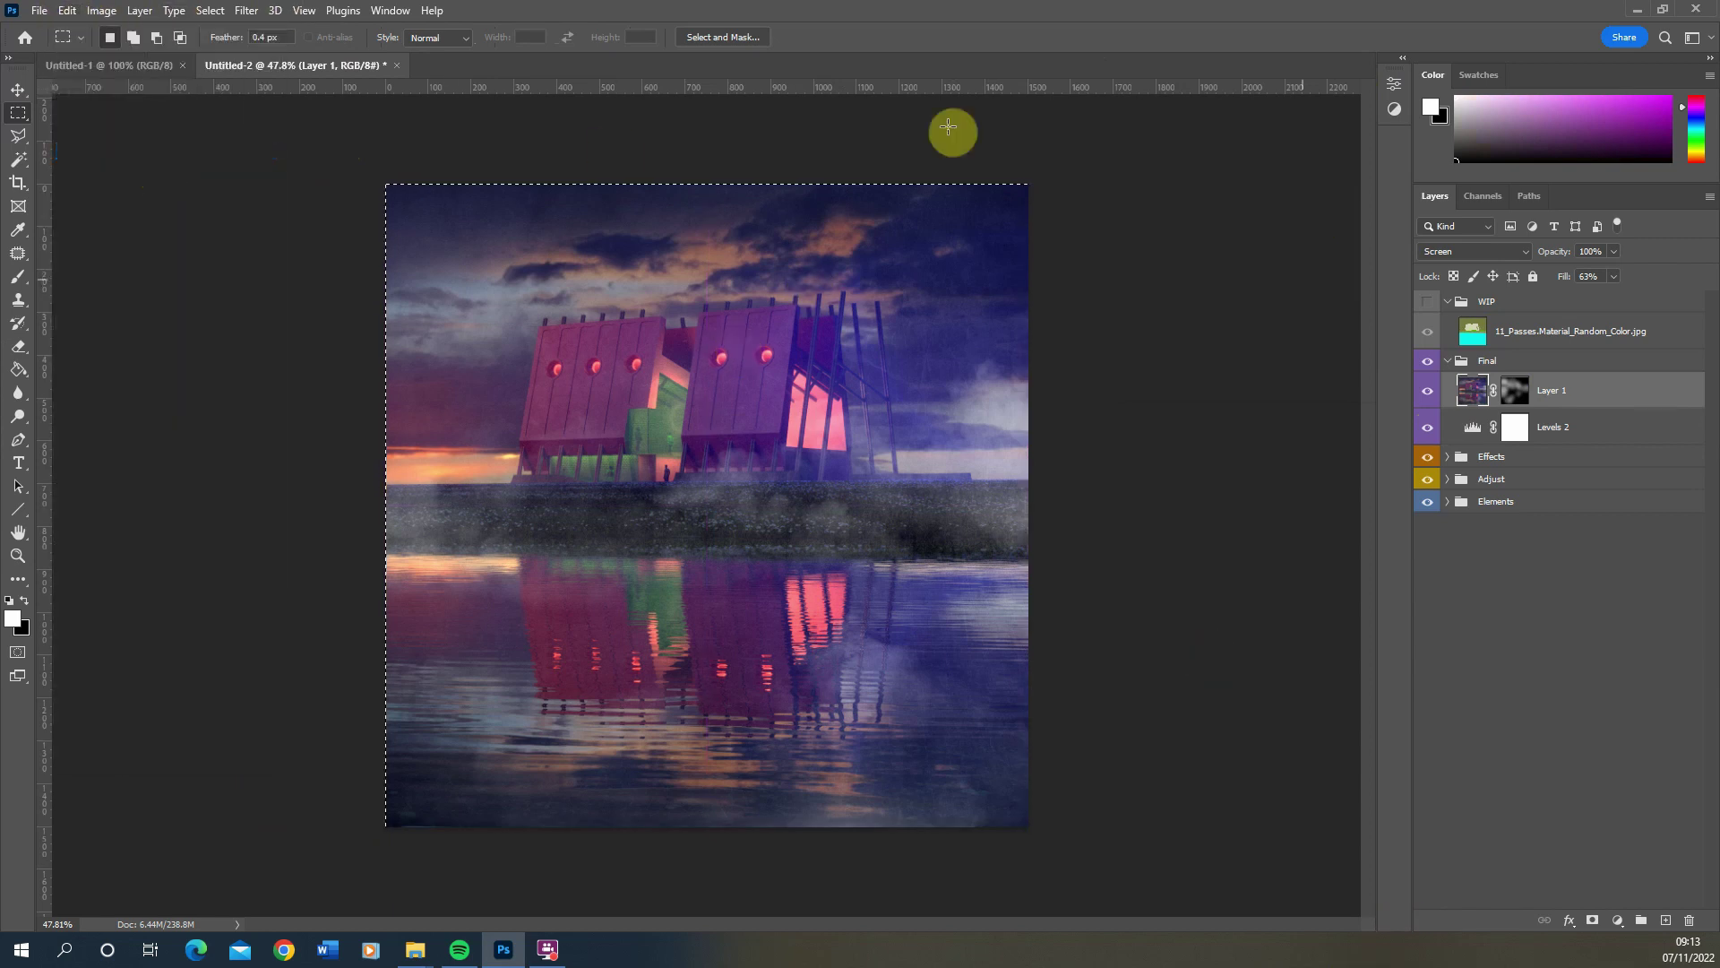
{"action": "key", "text": "ctrl+v"}
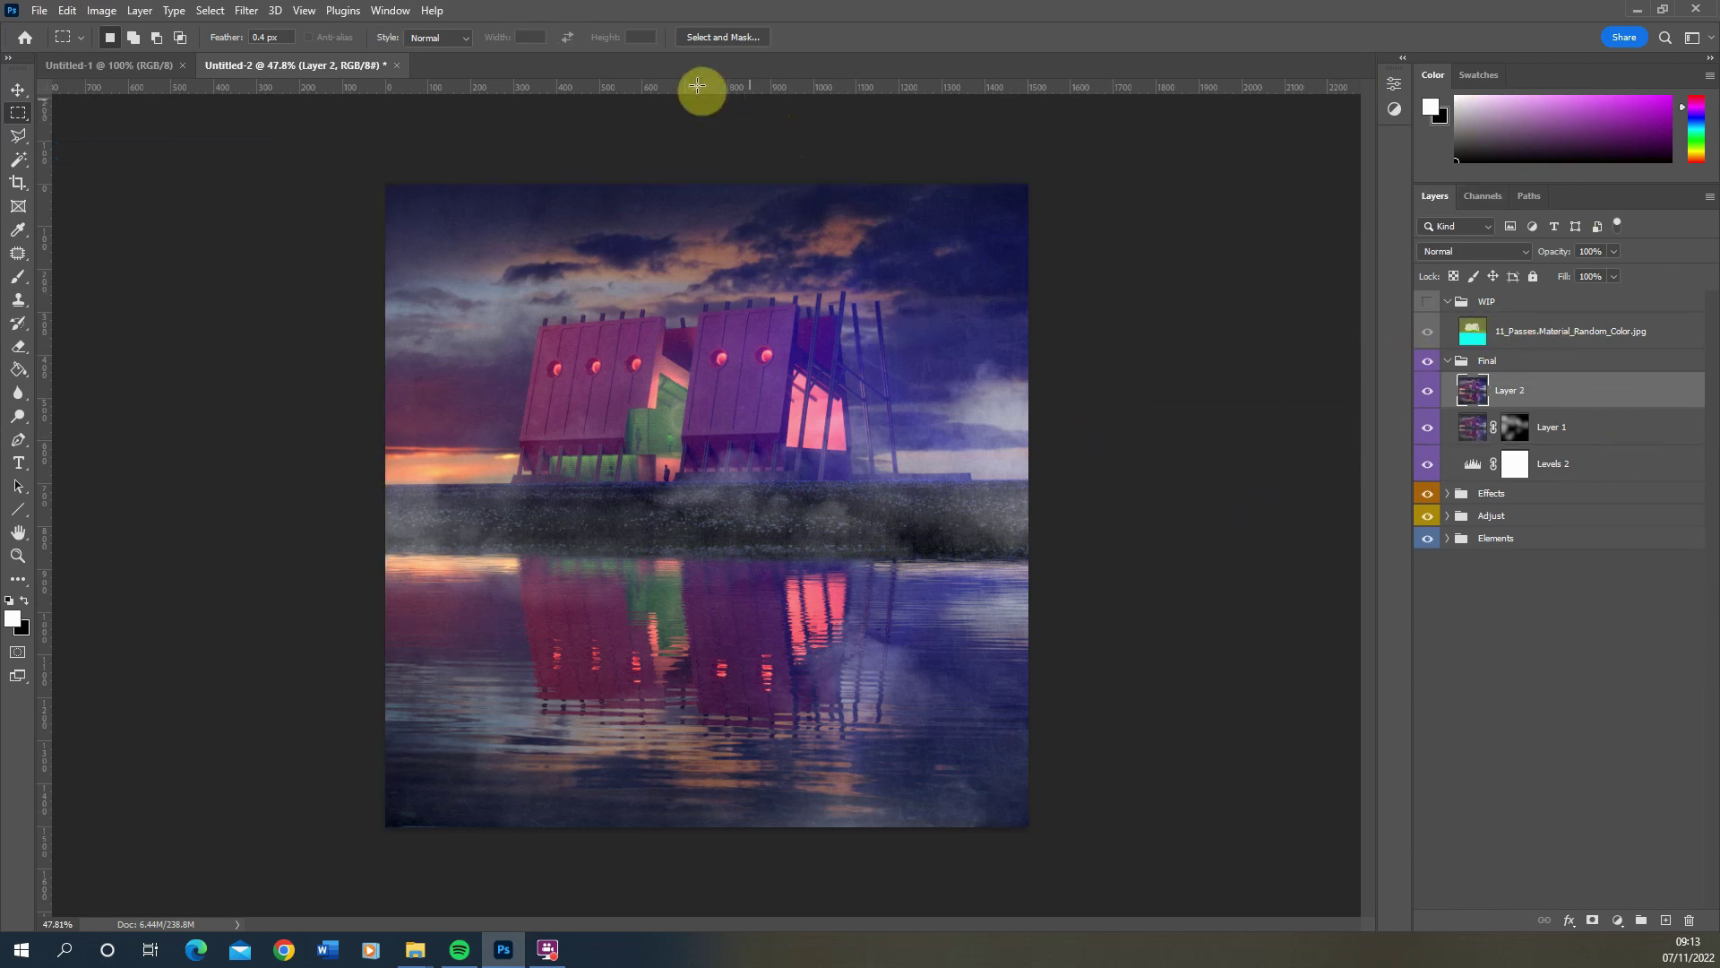
Apply an Oil Paint filter to the merged copy with stylization 1.1 and cleanliness, scale and bristle detail 10.0, without lighting
{"action": "left_click", "coordinate": [250, 11]}
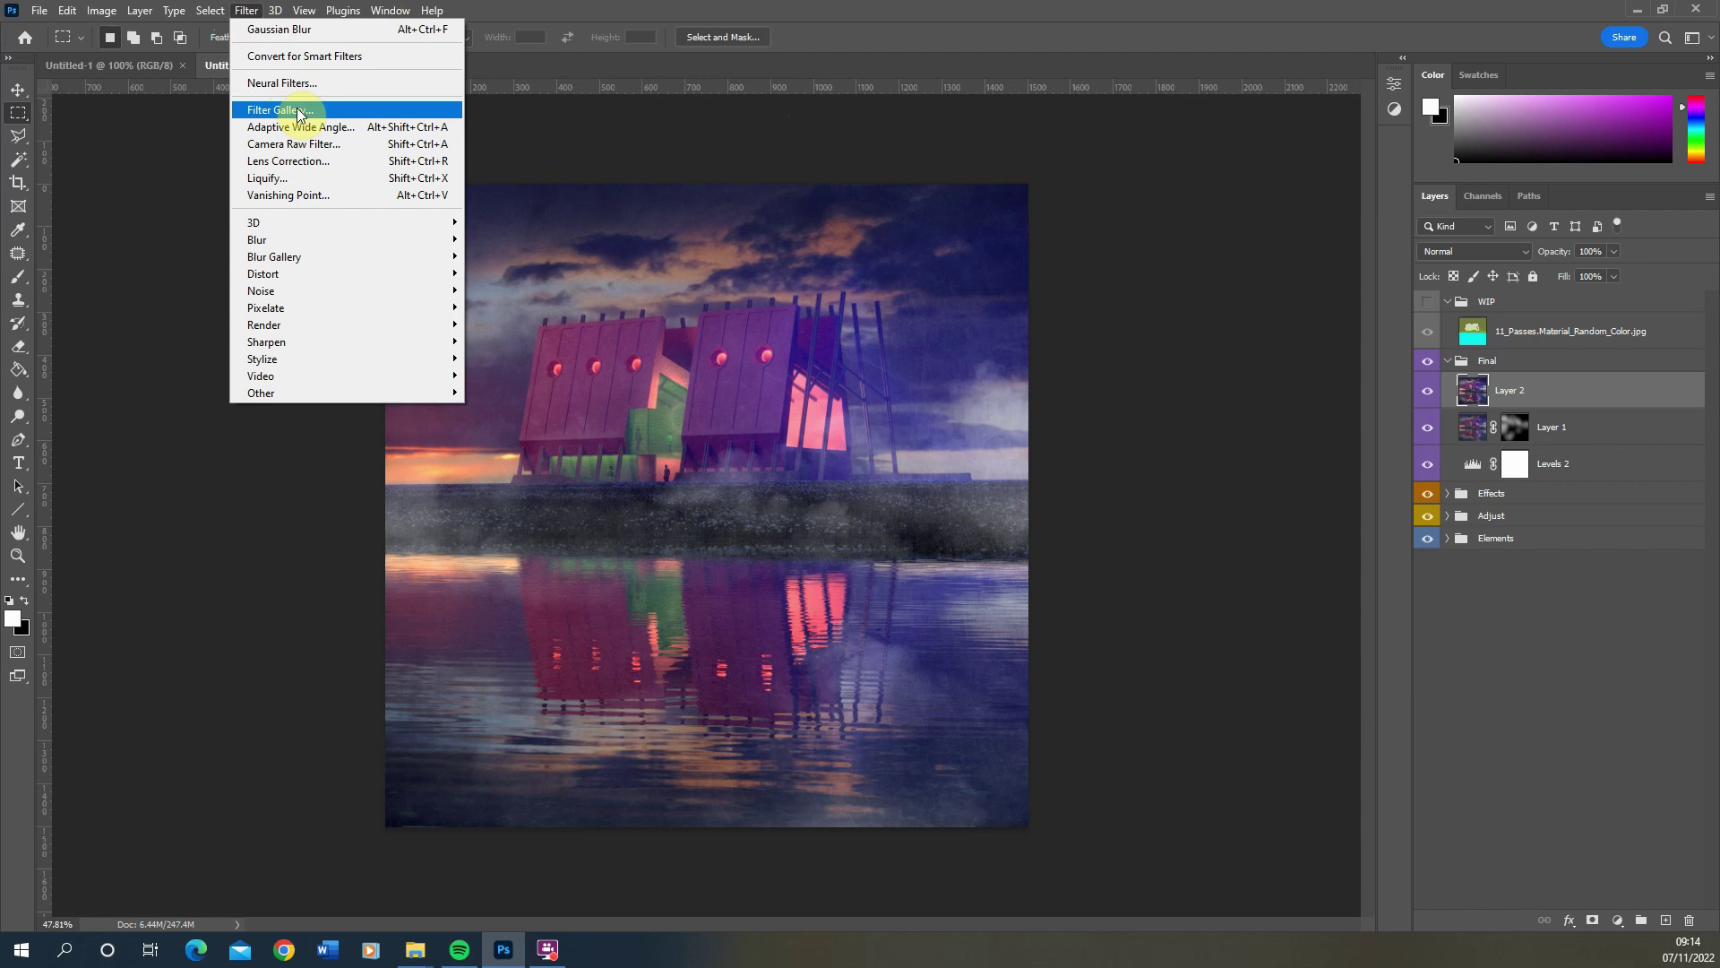
{"action": "mouse_move", "coordinate": [291, 360]}
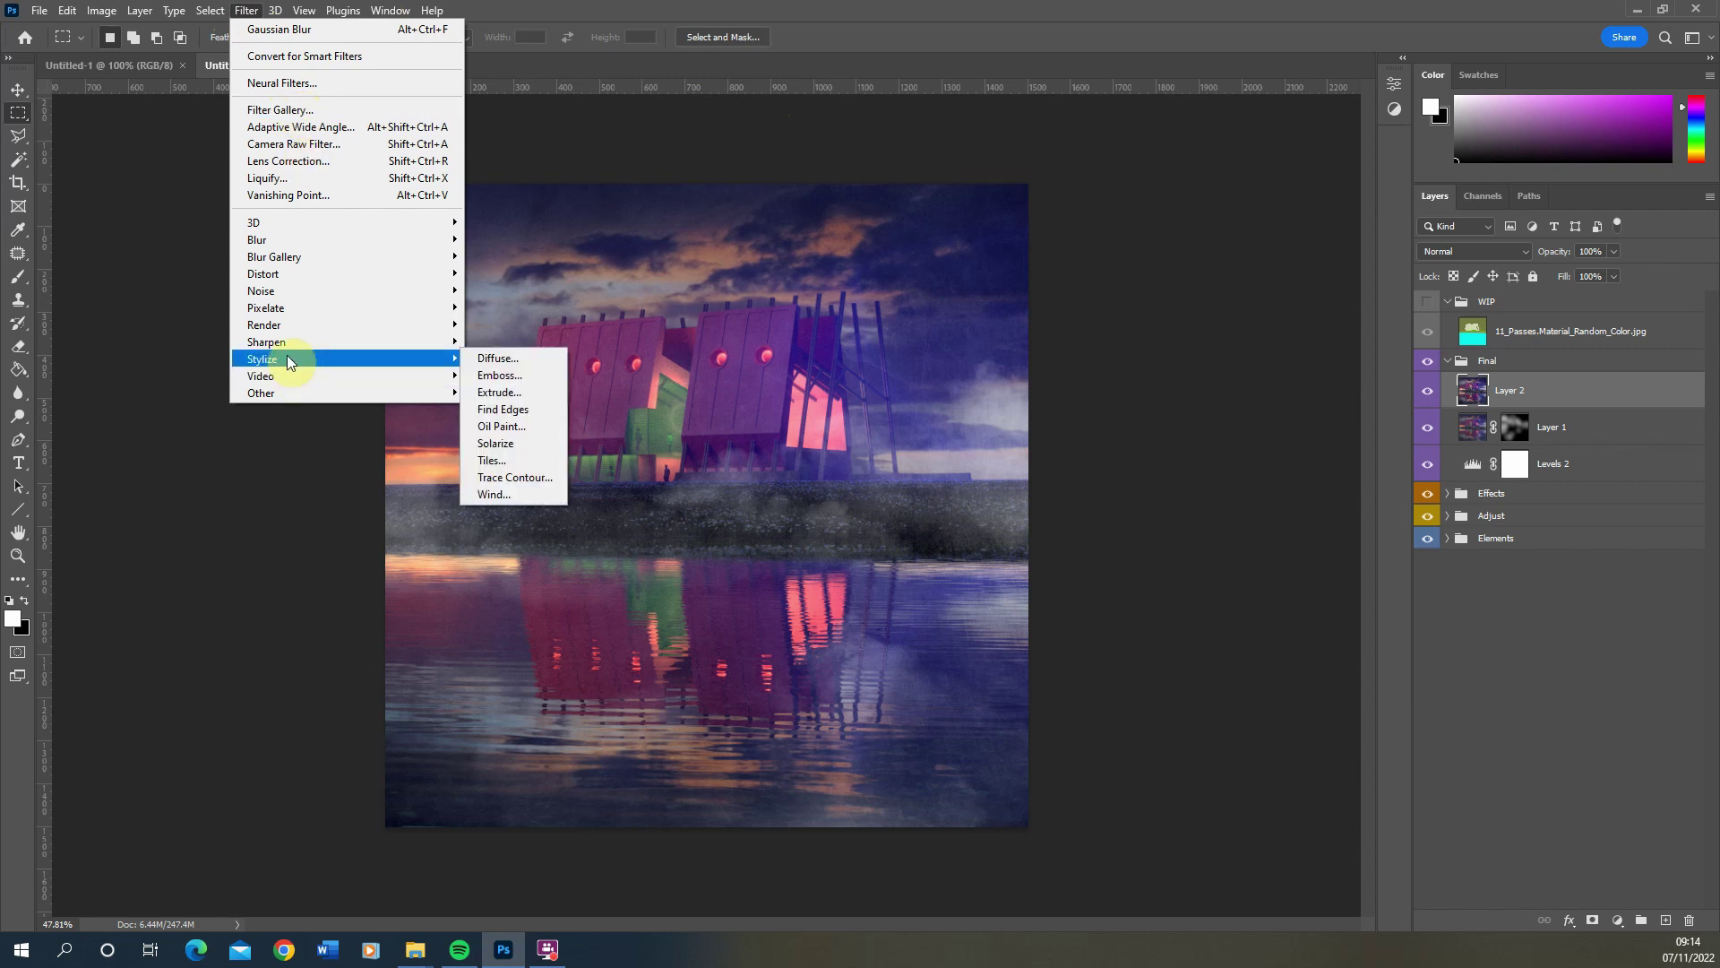
{"action": "left_click", "coordinate": [498, 426]}
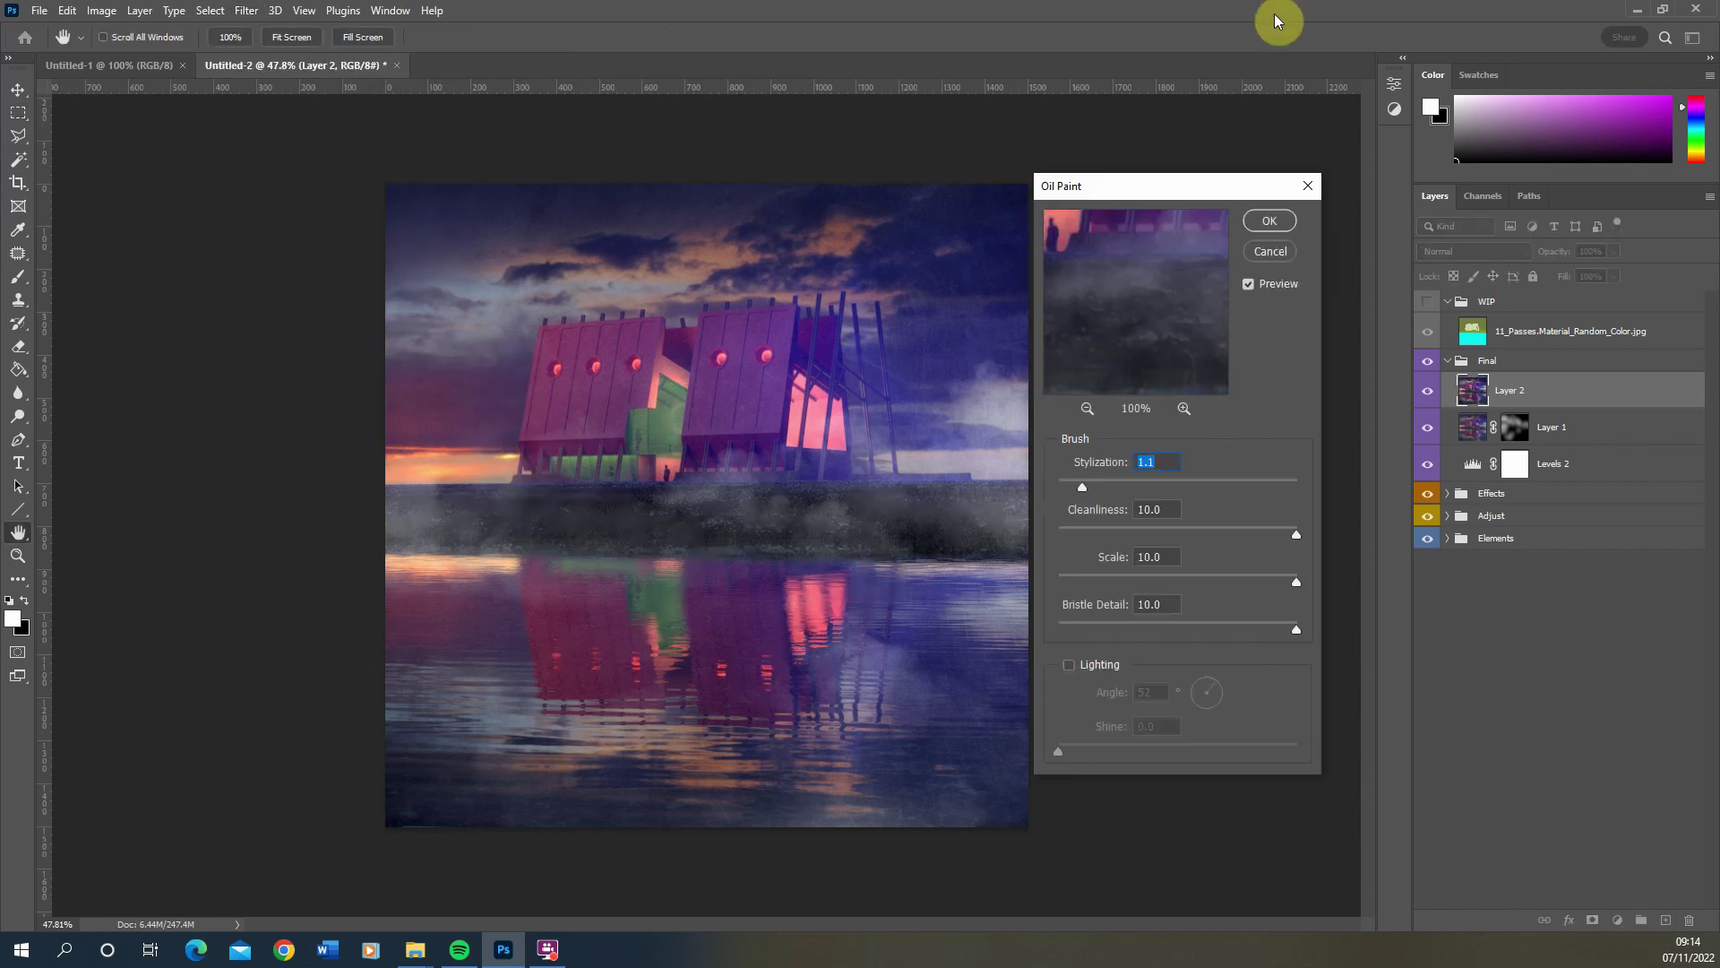
{"action": "left_click", "coordinate": [1269, 224]}
{"action": "mouse_move", "coordinate": [634, 367]}
{"action": "left_mouse_down"}
{"action": "mouse_move", "coordinate": [653, 338]}
{"action": "mouse_move", "coordinate": [696, 549]}
{"action": "mouse_move", "coordinate": [542, 457]}
{"action": "mouse_move", "coordinate": [714, 450]}
{"action": "left_mouse_up"}
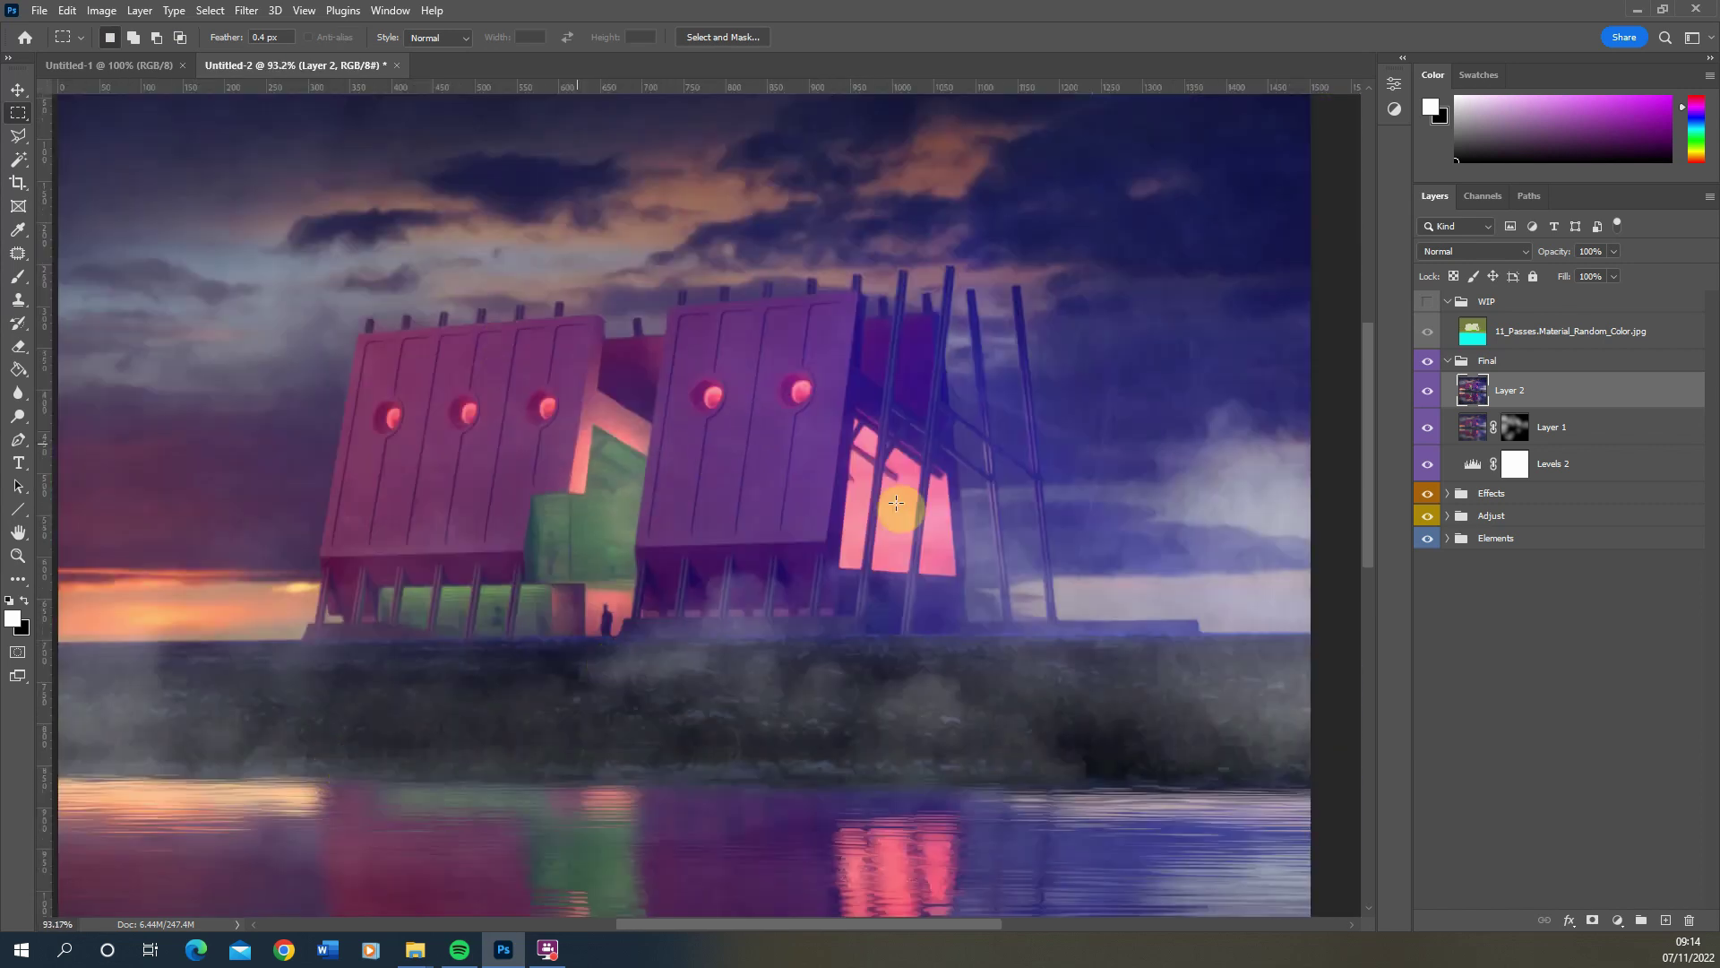
{"action": "scroll", "coordinate": [589, 482], "scroll_direction": "down", "scroll_amount": 1}
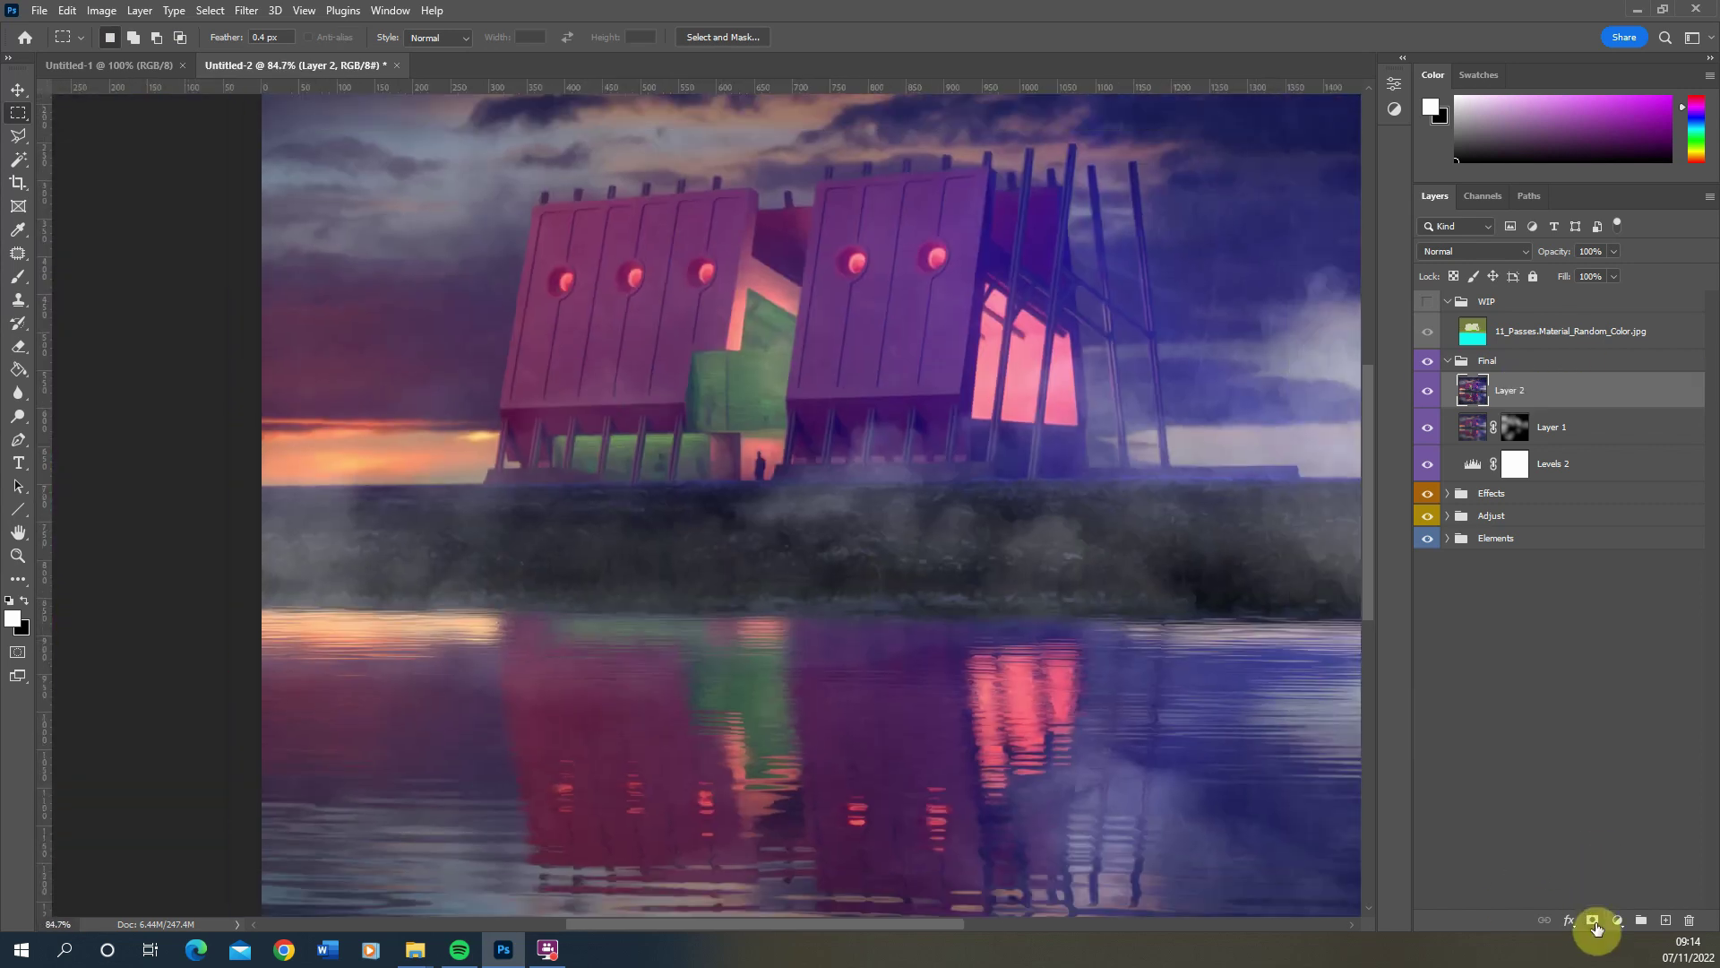
Add a mask to the oil-painted layer and erase it with a soft 250 px, 40% opacity eraser over the building and embankment
{"action": "left_click", "coordinate": [1596, 928]}
{"action": "key", "text": "e"}
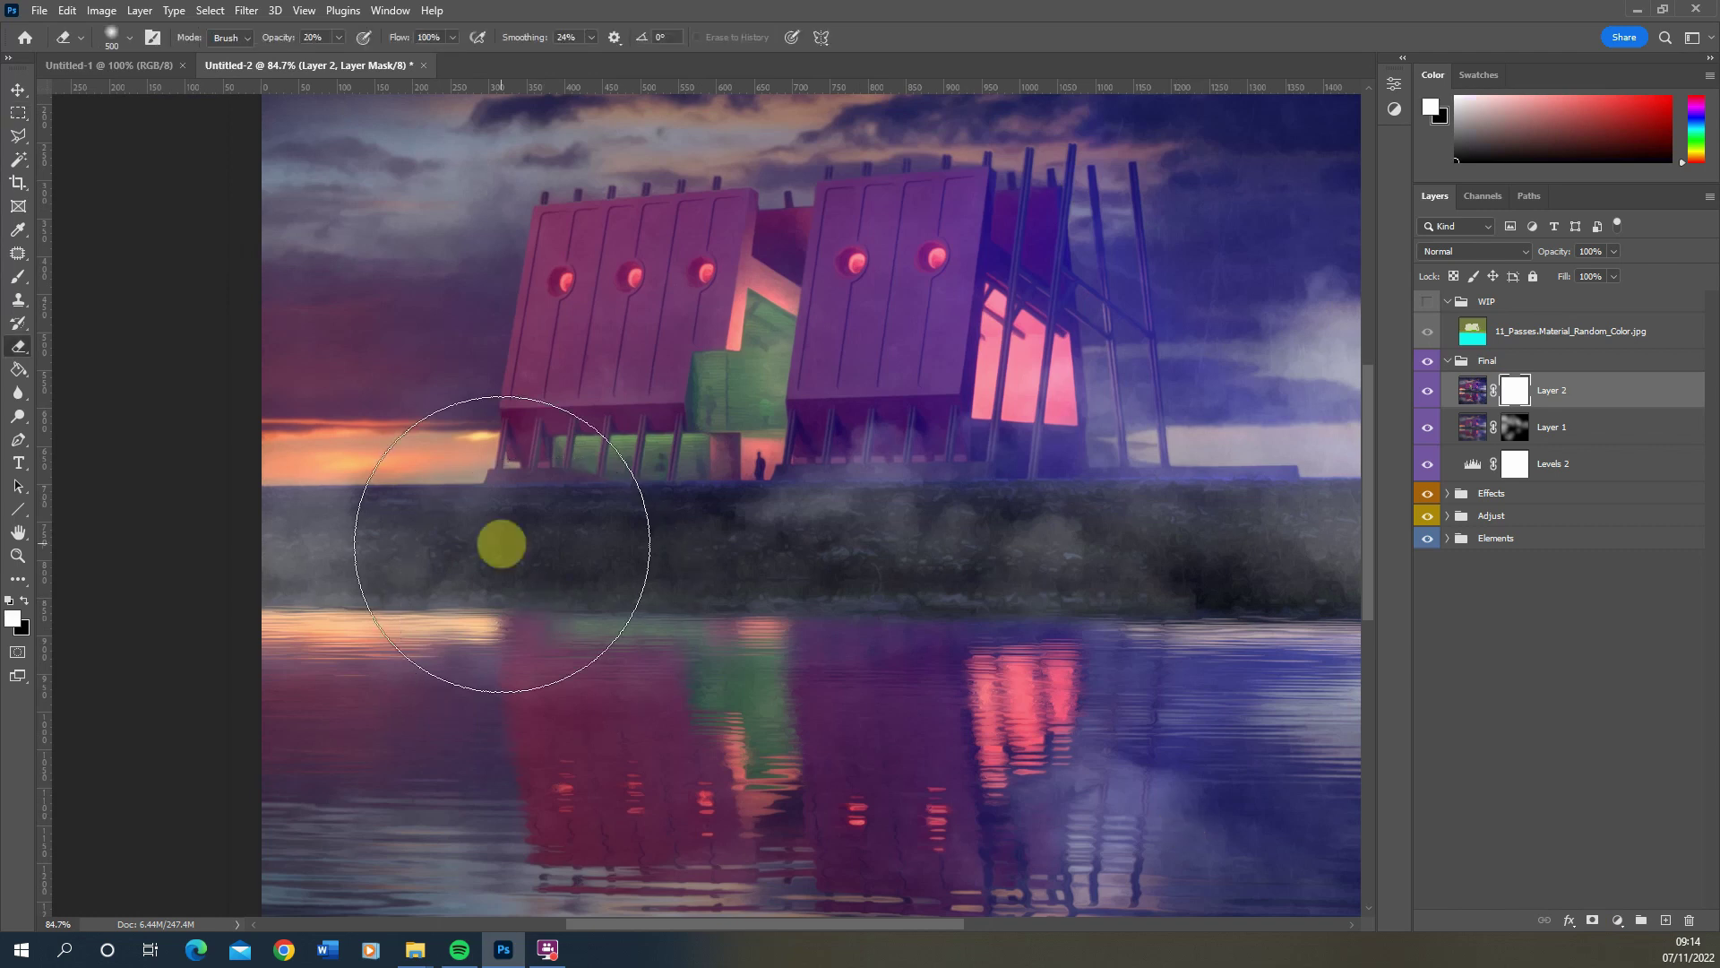
{"action": "key", "text": "bracketleft"}
{"action": "key", "text": "bracketleft"}
{"action": "key", "text": "bracketleft"}
{"action": "mouse_move", "coordinate": [700, 459]}
{"action": "left_mouse_down"}
{"action": "mouse_move", "coordinate": [1096, 443]}
{"action": "mouse_move", "coordinate": [631, 437]}
{"action": "mouse_move", "coordinate": [797, 481]}
{"action": "mouse_move", "coordinate": [755, 471]}
{"action": "mouse_move", "coordinate": [967, 438]}
{"action": "mouse_move", "coordinate": [642, 460]}
{"action": "mouse_move", "coordinate": [823, 455]}
{"action": "mouse_move", "coordinate": [757, 392]}
{"action": "mouse_move", "coordinate": [770, 374]}
{"action": "mouse_move", "coordinate": [768, 464]}
{"action": "mouse_move", "coordinate": [670, 279]}
{"action": "mouse_move", "coordinate": [772, 221]}
{"action": "mouse_move", "coordinate": [857, 392]}
{"action": "mouse_move", "coordinate": [999, 423]}
{"action": "mouse_move", "coordinate": [1074, 477]}
{"action": "mouse_move", "coordinate": [915, 481]}
{"action": "left_mouse_up"}
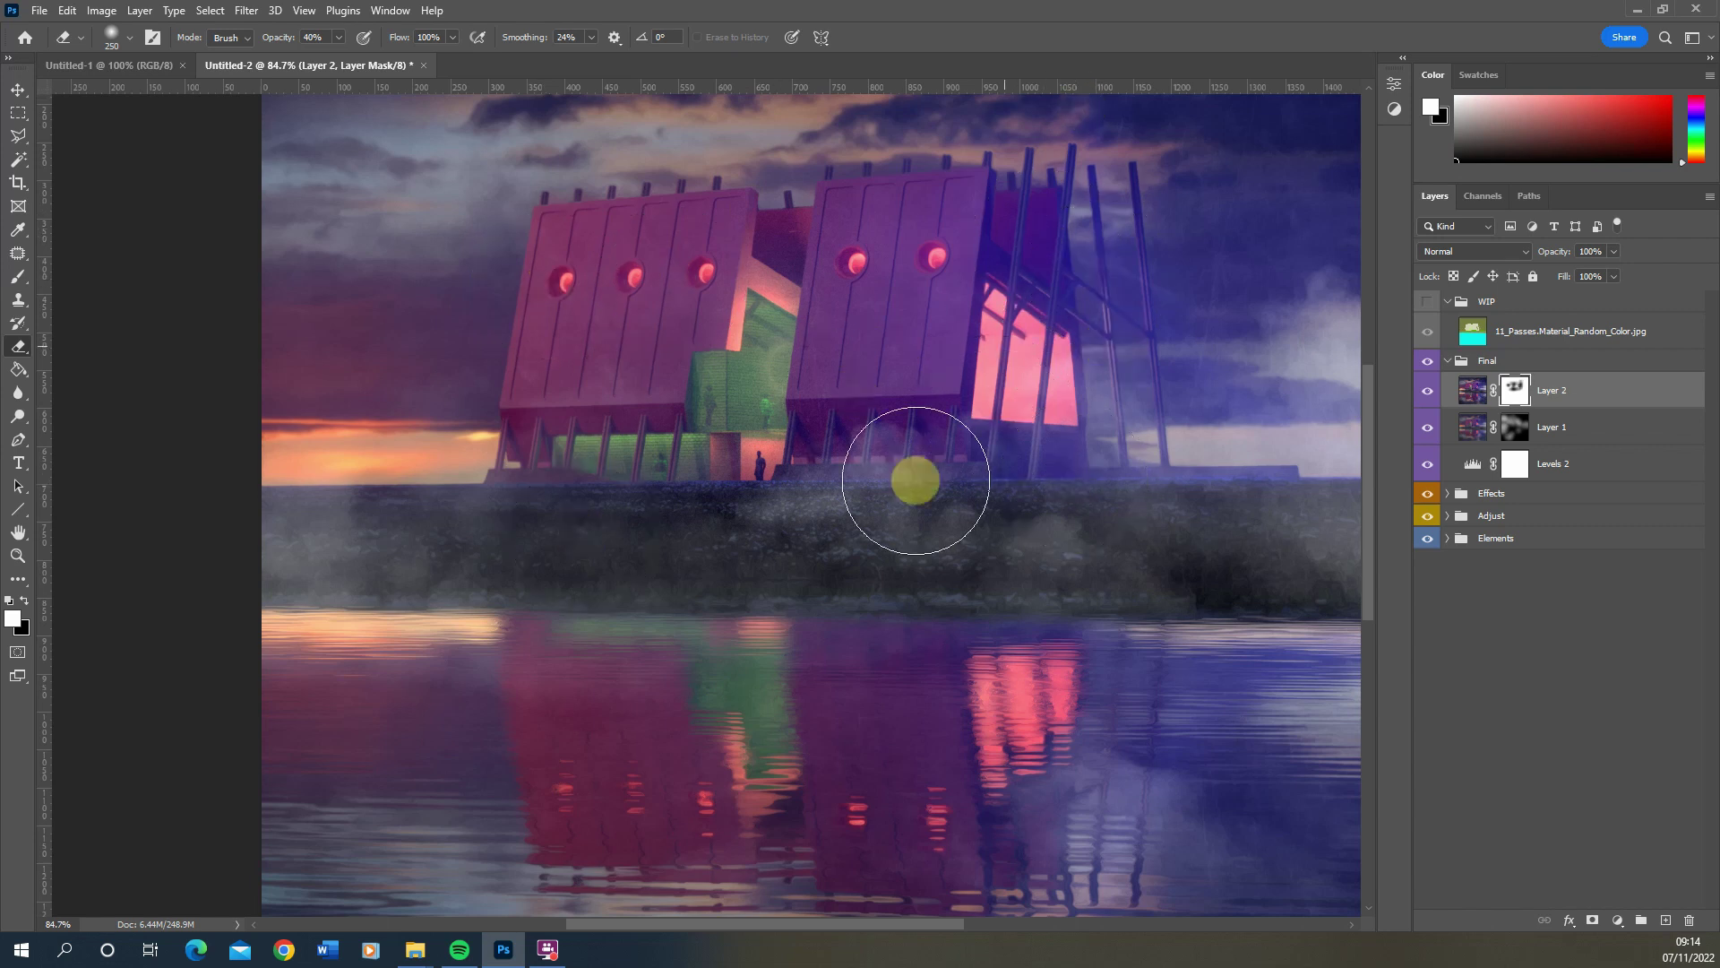
{"action": "scroll", "coordinate": [164, 508], "scroll_direction": "down", "scroll_amount": 3}
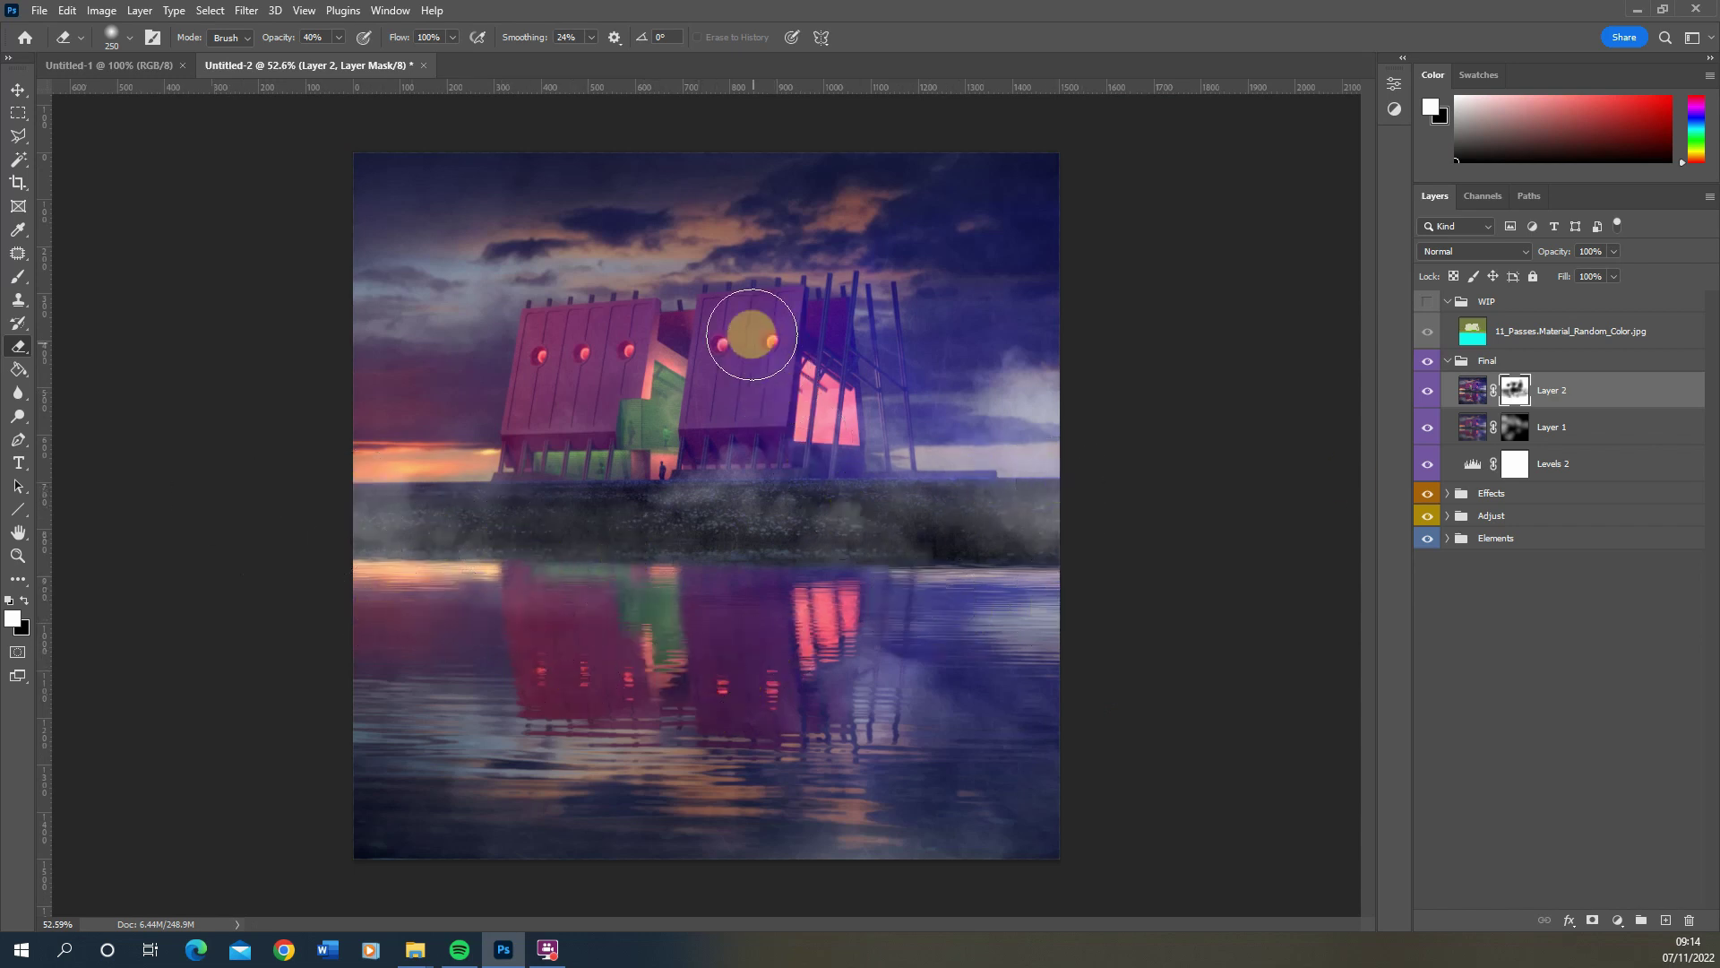
{"action": "scroll", "coordinate": [753, 336], "scroll_direction": "up", "scroll_amount": 3}
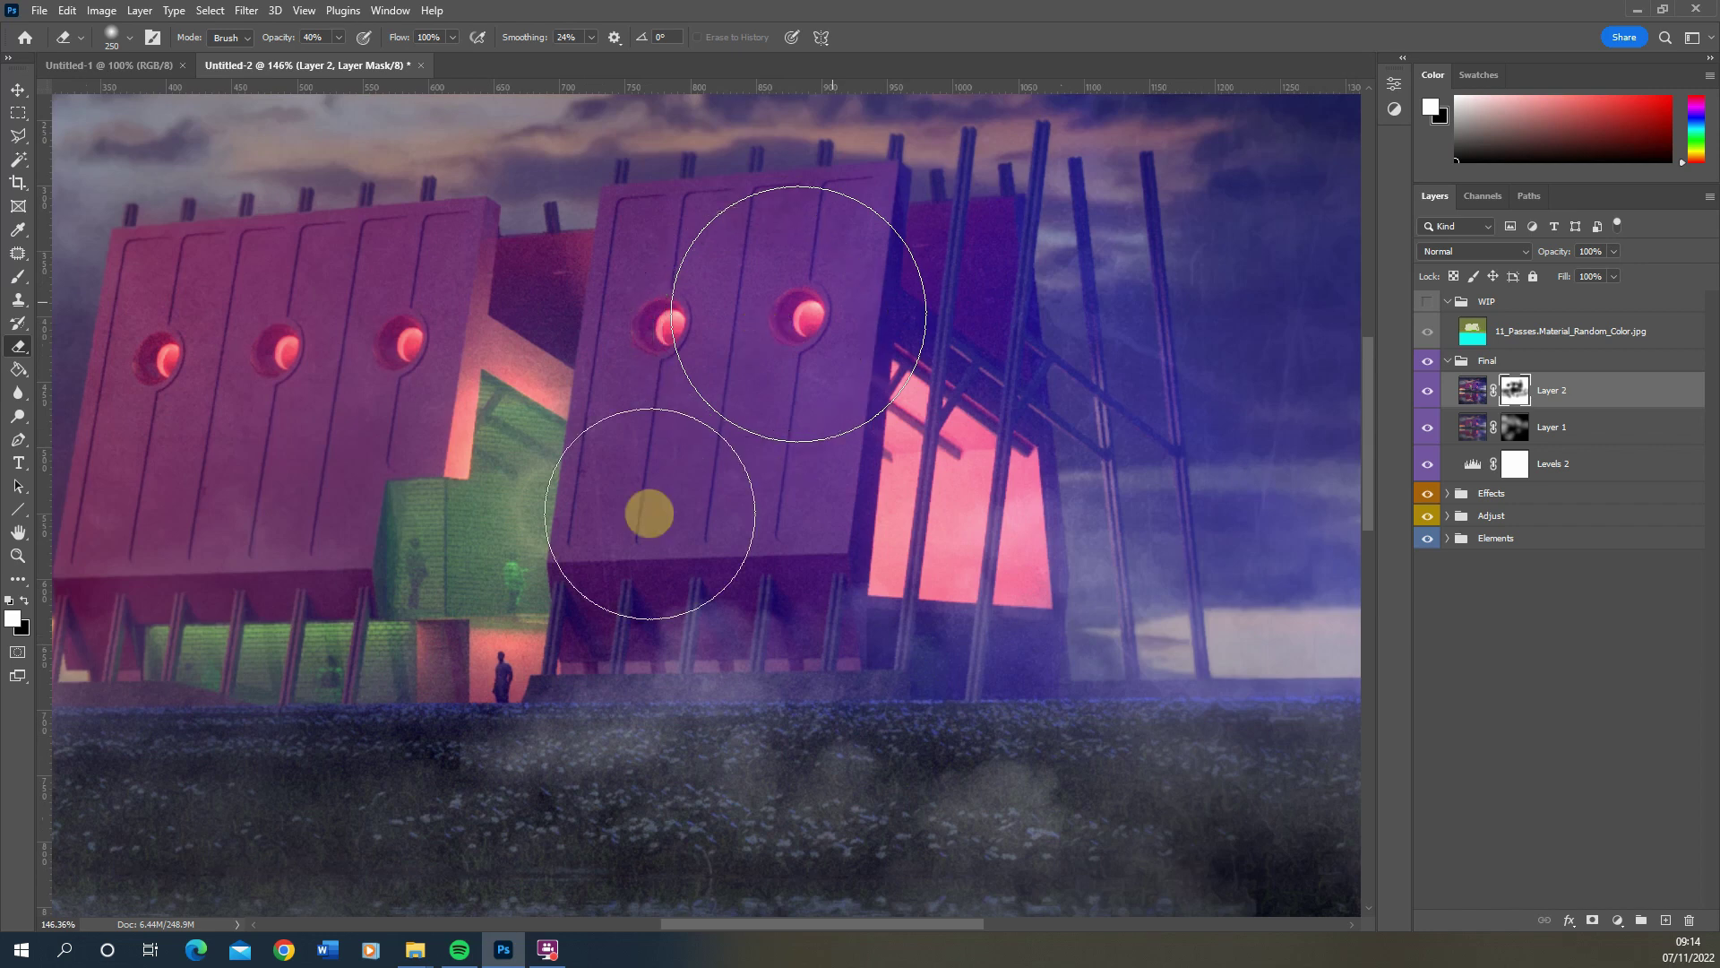
{"action": "scroll", "coordinate": [898, 641], "scroll_direction": "down", "scroll_amount": 3}
{"action": "scroll", "coordinate": [770, 659], "scroll_direction": "down", "scroll_amount": 1}
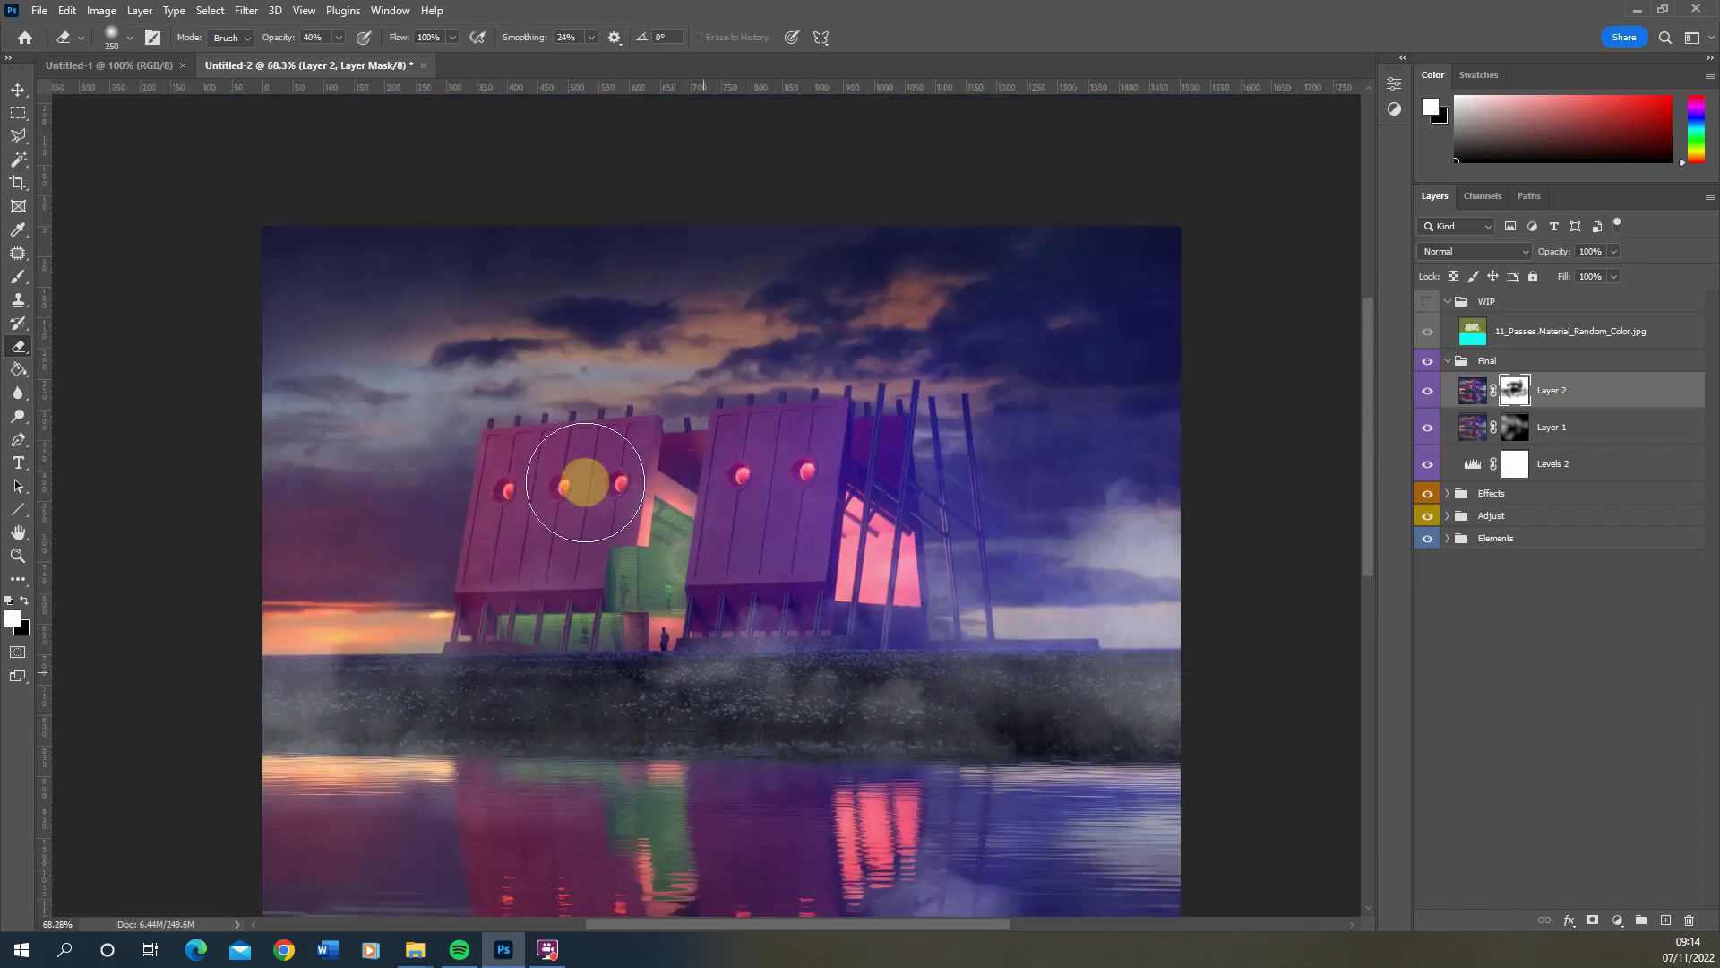
Examine the masked oil-paint effect across the building, embankment and sky, up close and in the full image
{"action": "scroll", "coordinate": [722, 518], "scroll_direction": "down", "scroll_amount": 1}
{"action": "scroll", "coordinate": [486, 543], "scroll_direction": "up", "scroll_amount": 1}
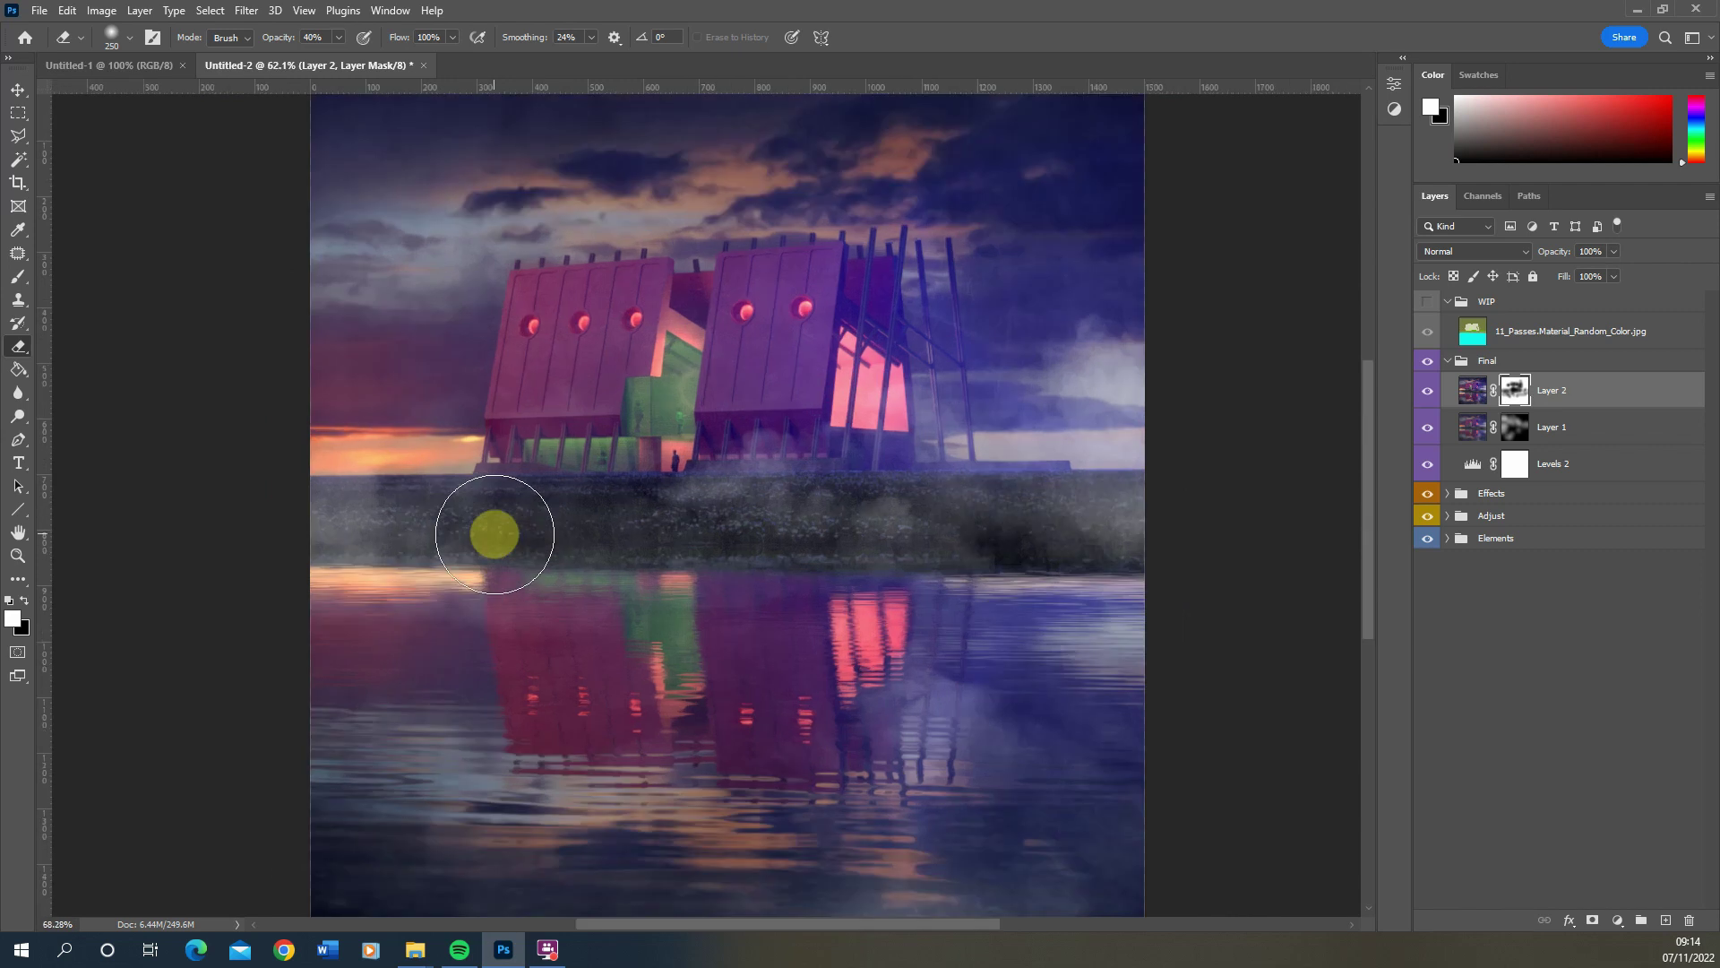
{"action": "scroll", "coordinate": [499, 525], "scroll_direction": "down", "scroll_amount": 1}
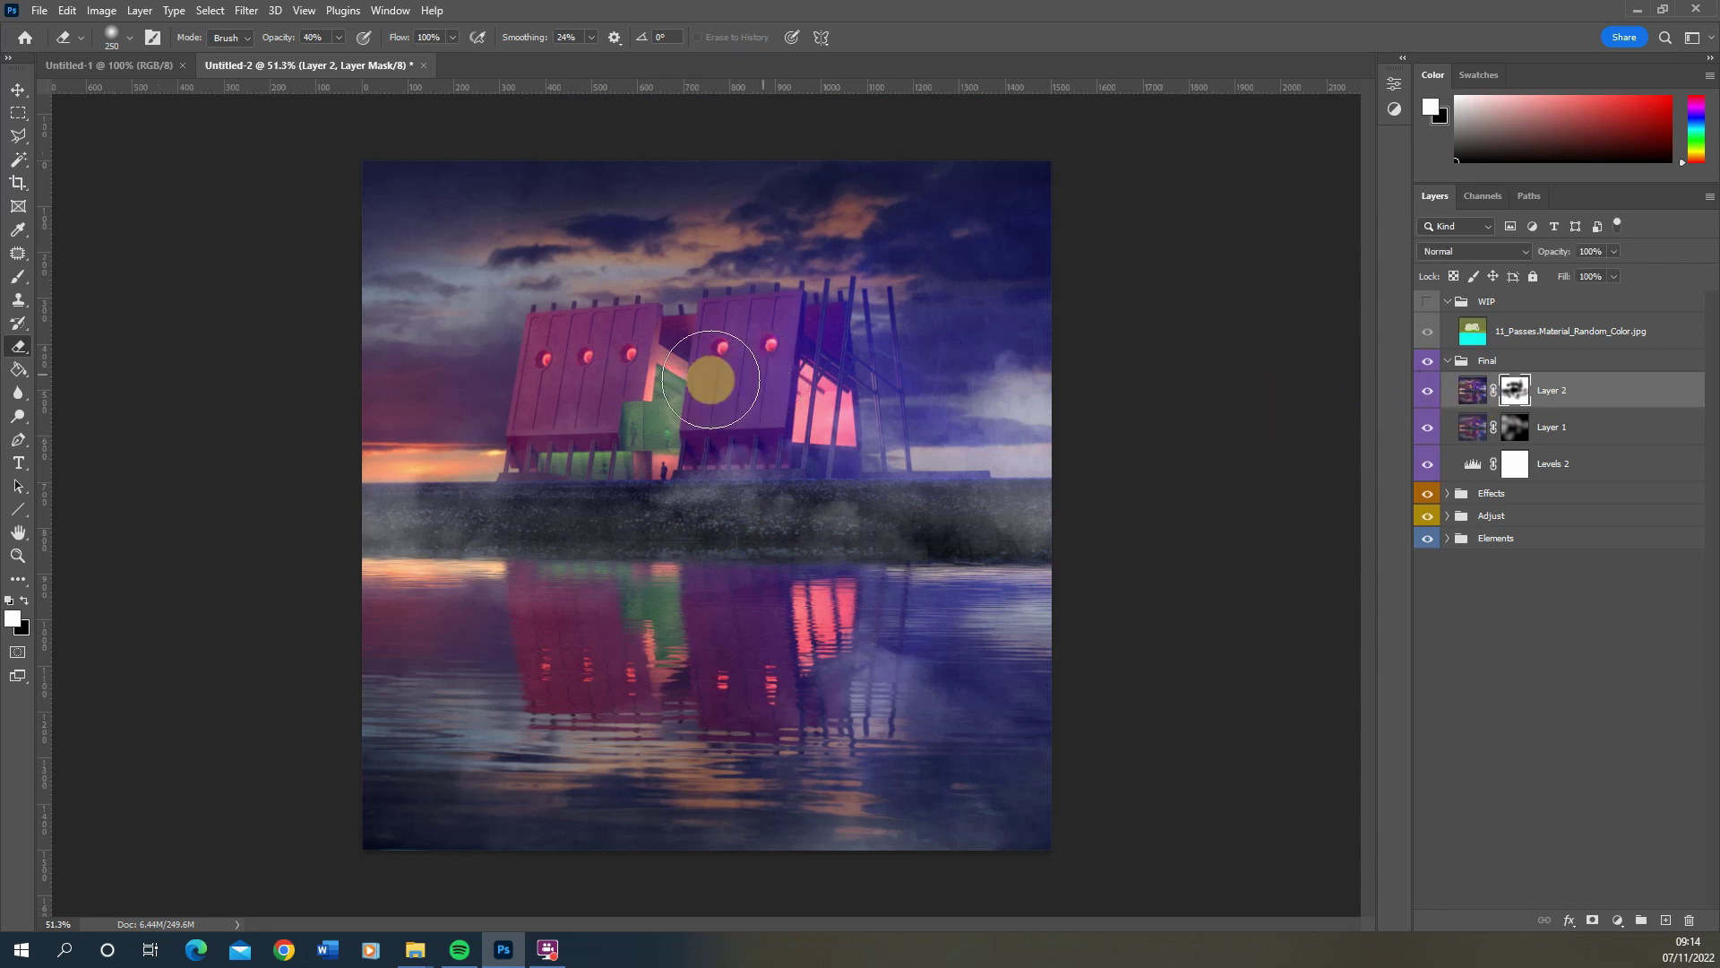
{"action": "scroll", "coordinate": [701, 435], "scroll_direction": "up", "scroll_amount": 3}
{"action": "scroll", "coordinate": [665, 475], "scroll_direction": "down", "scroll_amount": 2}
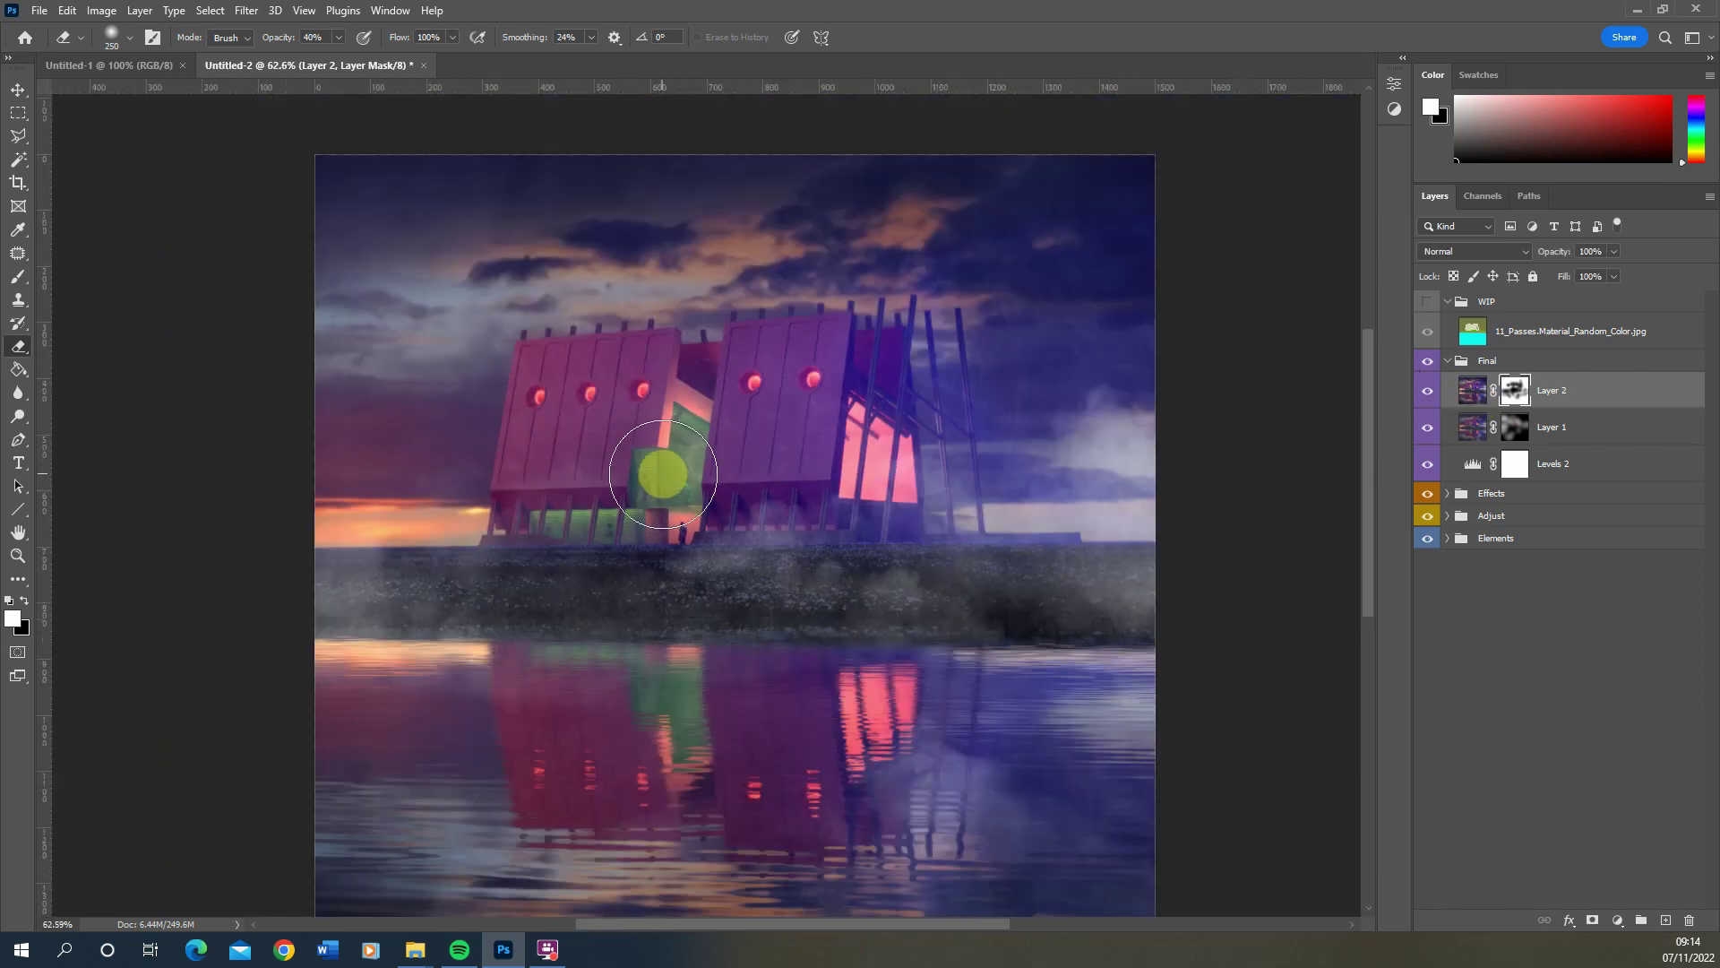
{"action": "key", "text": "bracketright"}
{"action": "key", "text": "bracketright"}
{"action": "key", "text": "bracketright"}
{"action": "scroll", "coordinate": [653, 518], "scroll_direction": "up", "scroll_amount": 3}
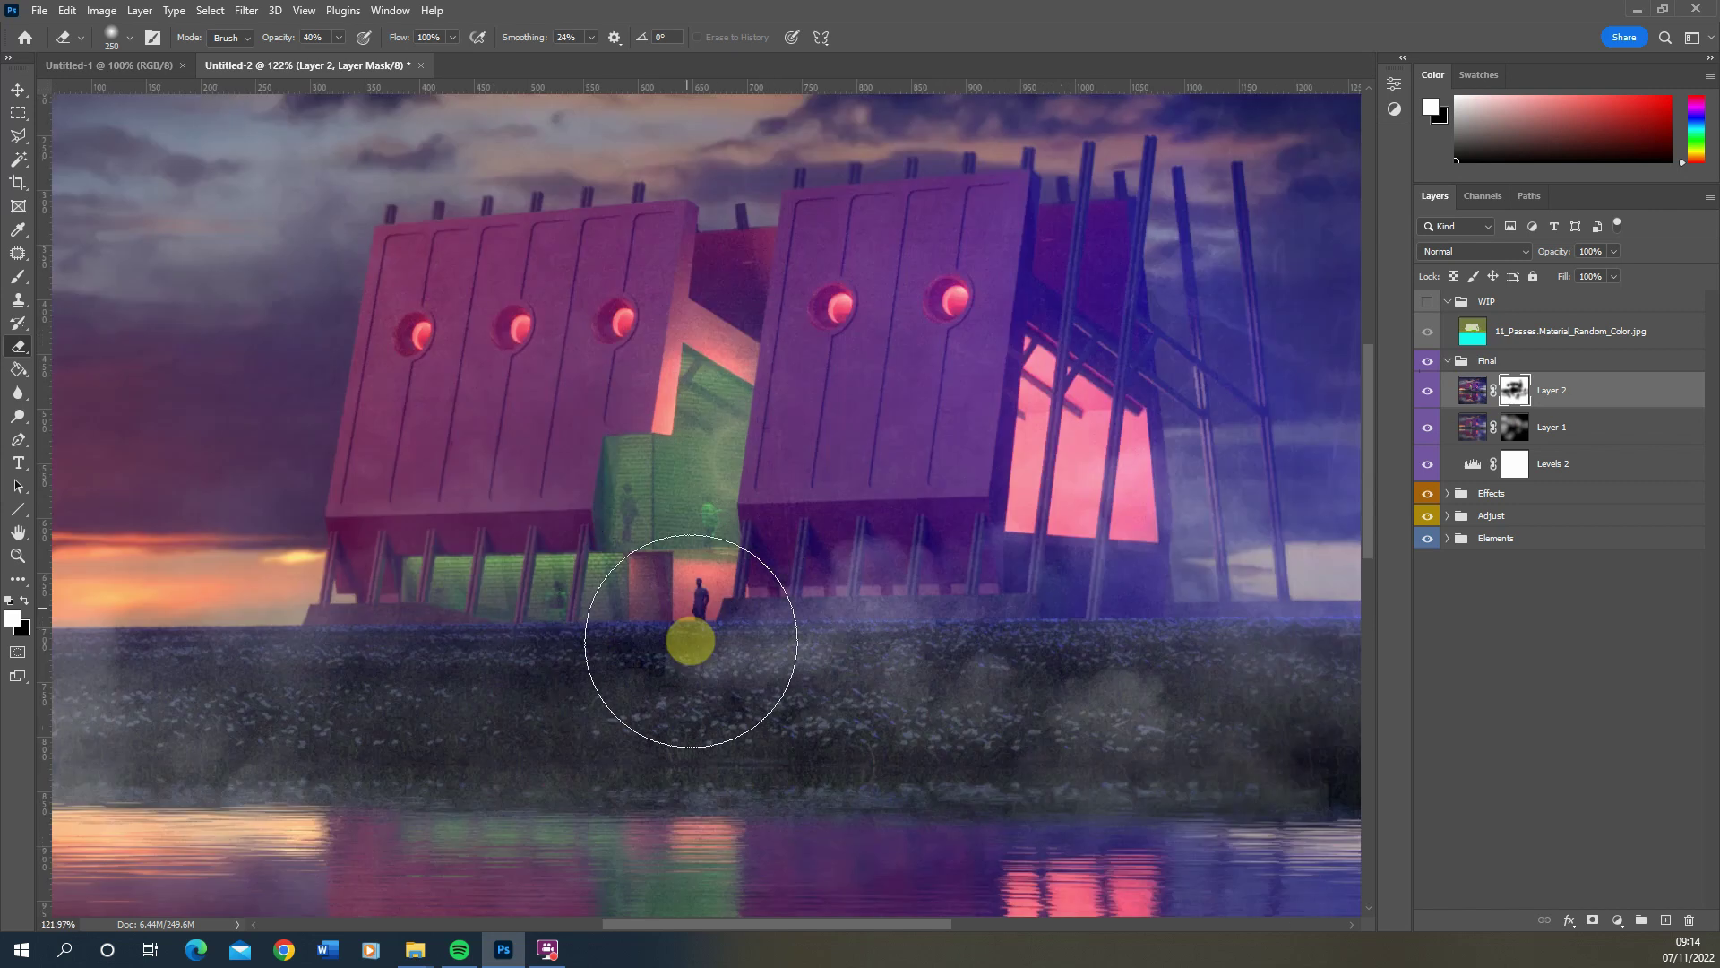
{"action": "key", "text": "bracketright"}
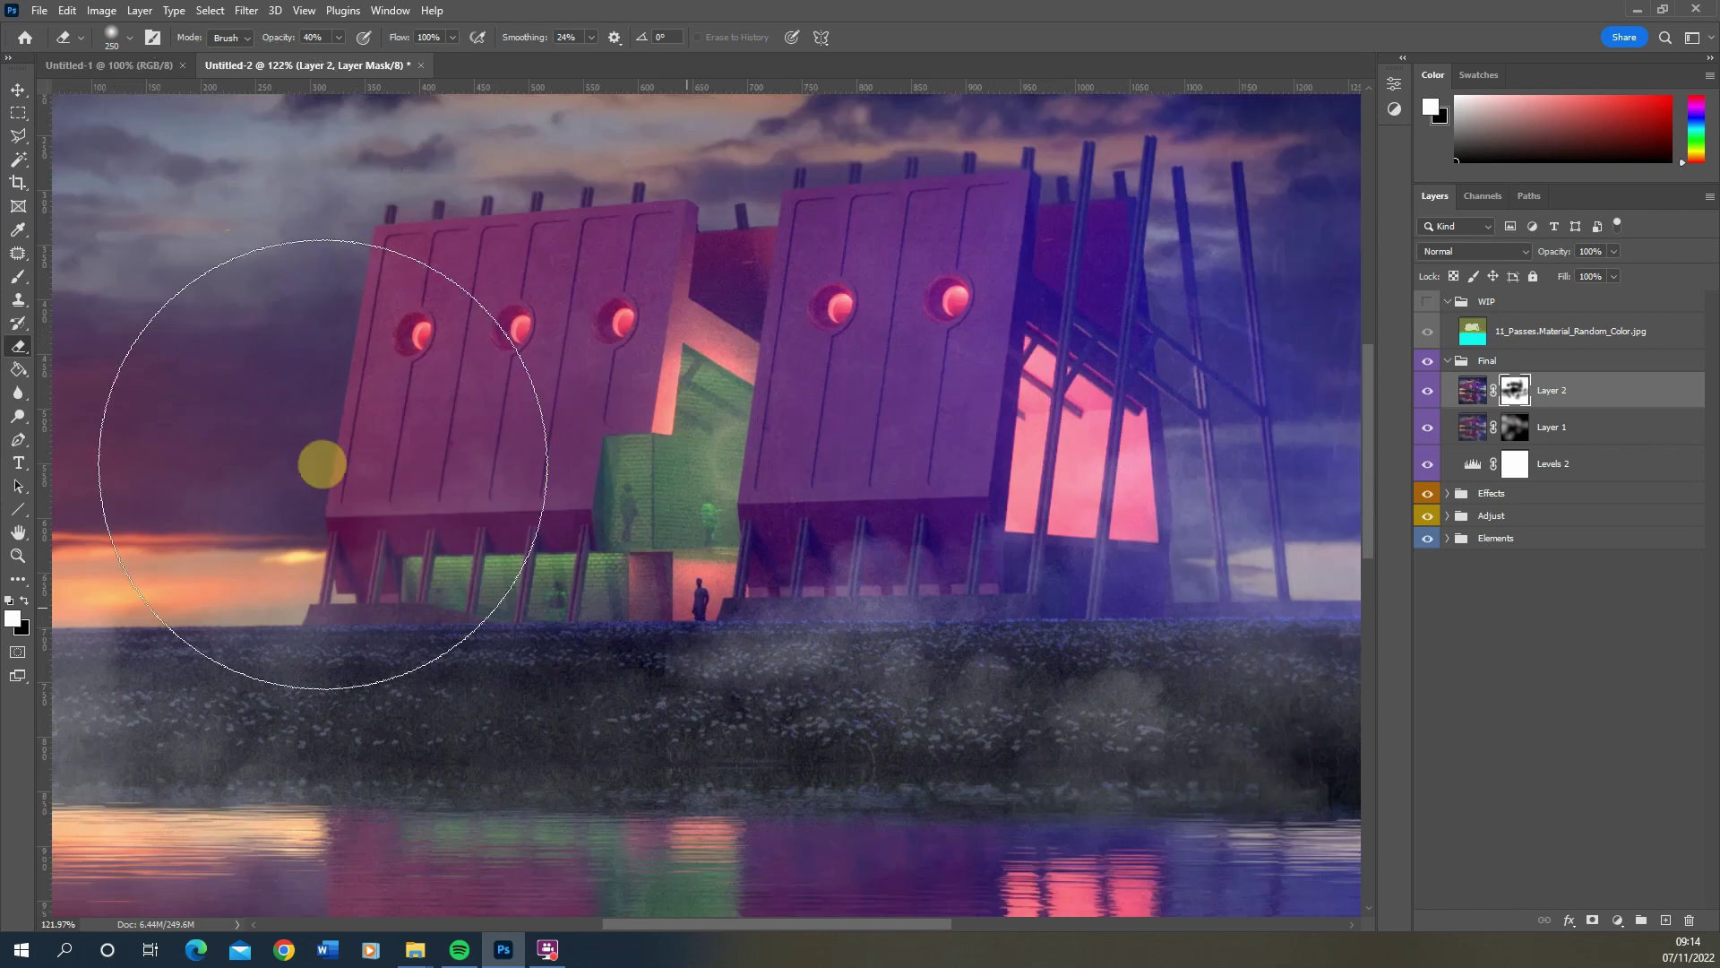
{"action": "key", "text": "bracketleft"}
{"action": "scroll", "coordinate": [1187, 345], "scroll_direction": "up", "scroll_amount": 4}
{"action": "key", "text": "bracketleft"}
{"action": "key", "text": "bracketleft"}
{"action": "key", "text": "bracketright"}
{"action": "key", "text": "bracketright"}
{"action": "key", "text": "bracketright"}
{"action": "key", "text": "bracketright"}
{"action": "key", "text": "bracketright"}
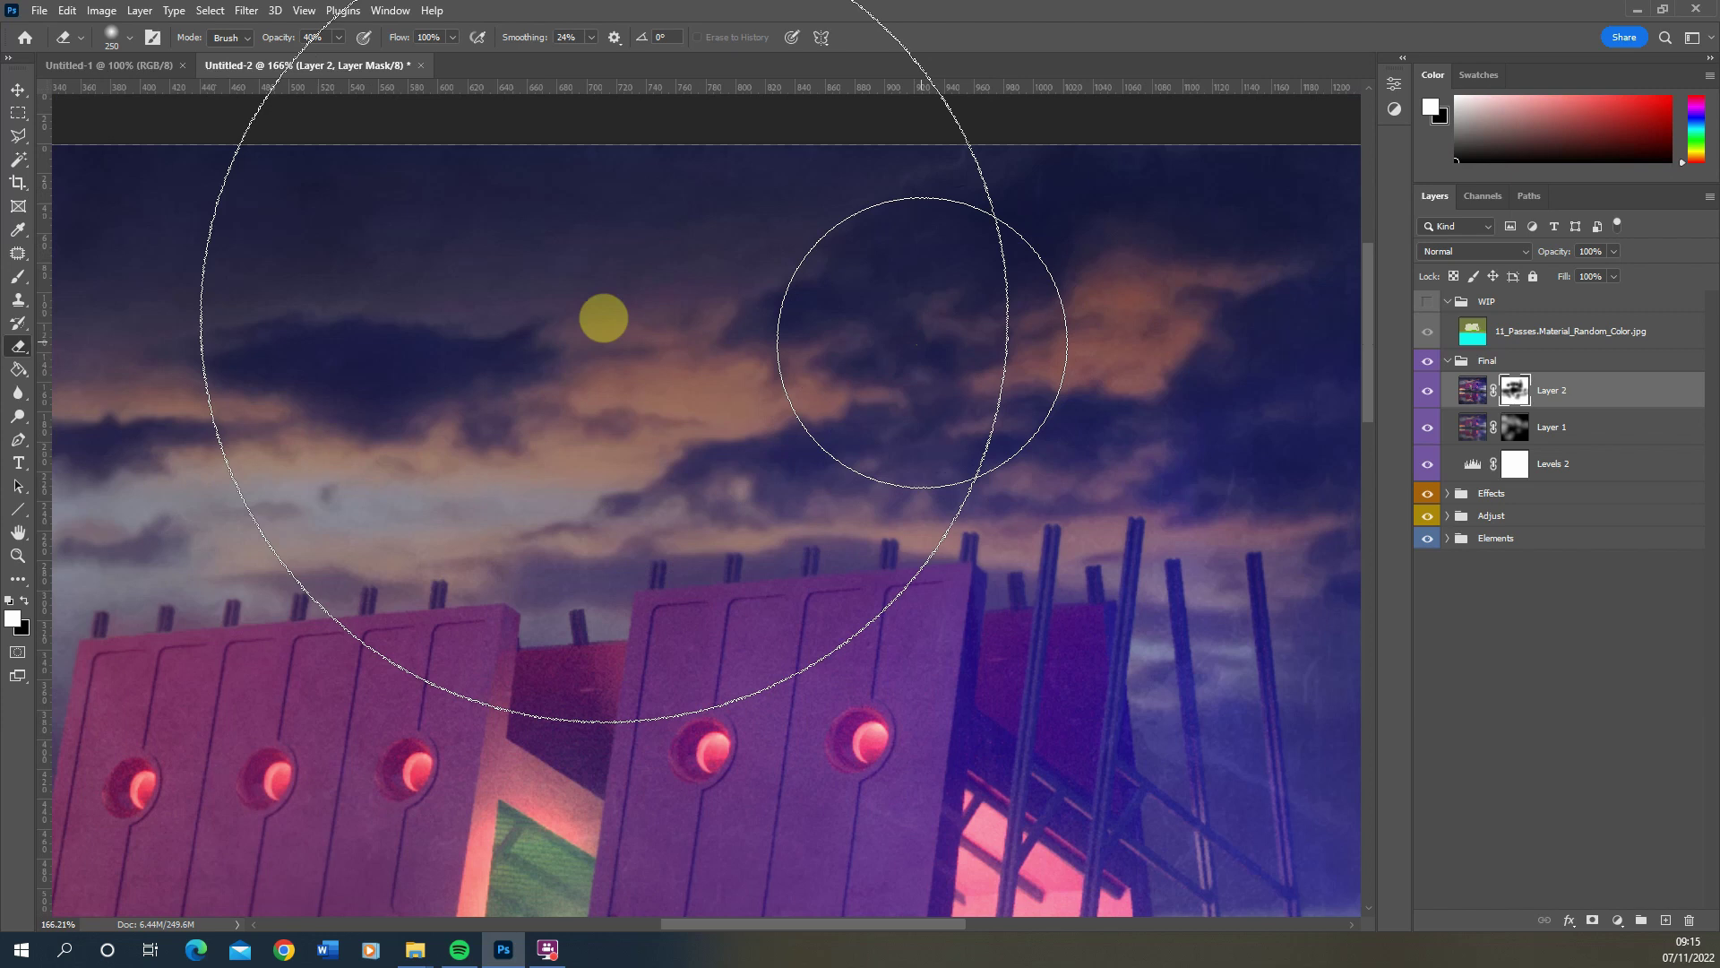
{"action": "key", "text": "ctrl+0"}
Select the entire canvas, copy the merged result, and paste it as a new layer above the oil-painted layer in Final
{"action": "left_click", "coordinate": [18, 112]}
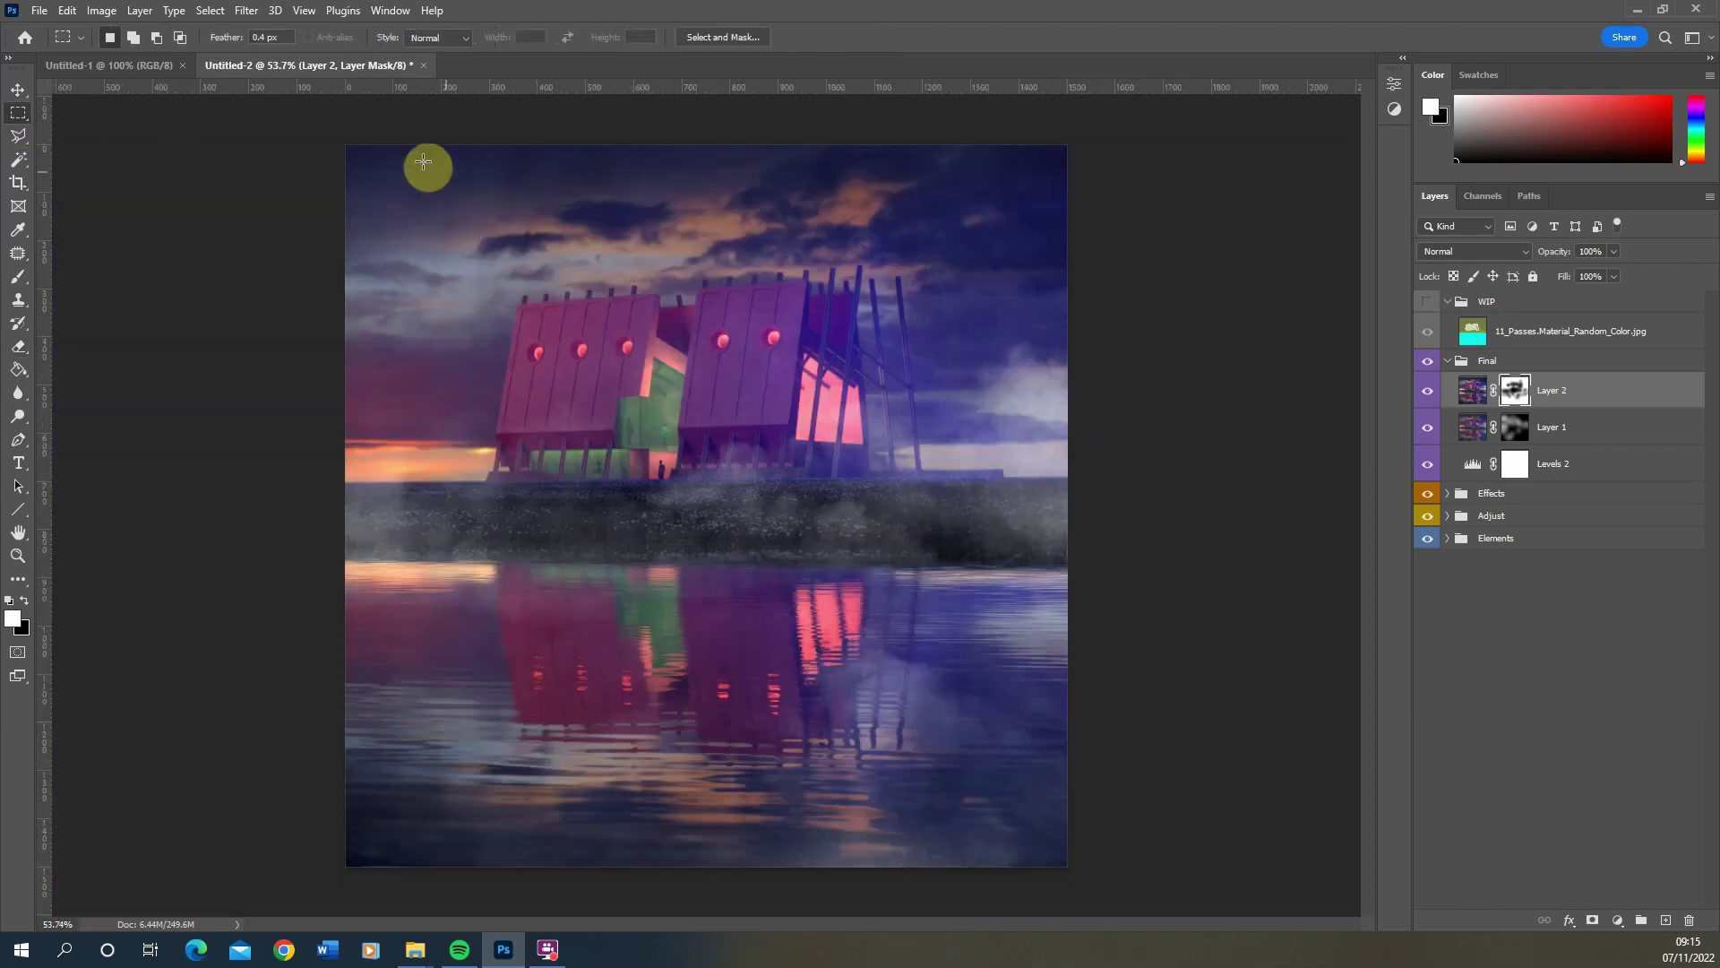
{"action": "left_click_drag", "start_coordinate": [339, 132], "coordinate": [1422, 961]}
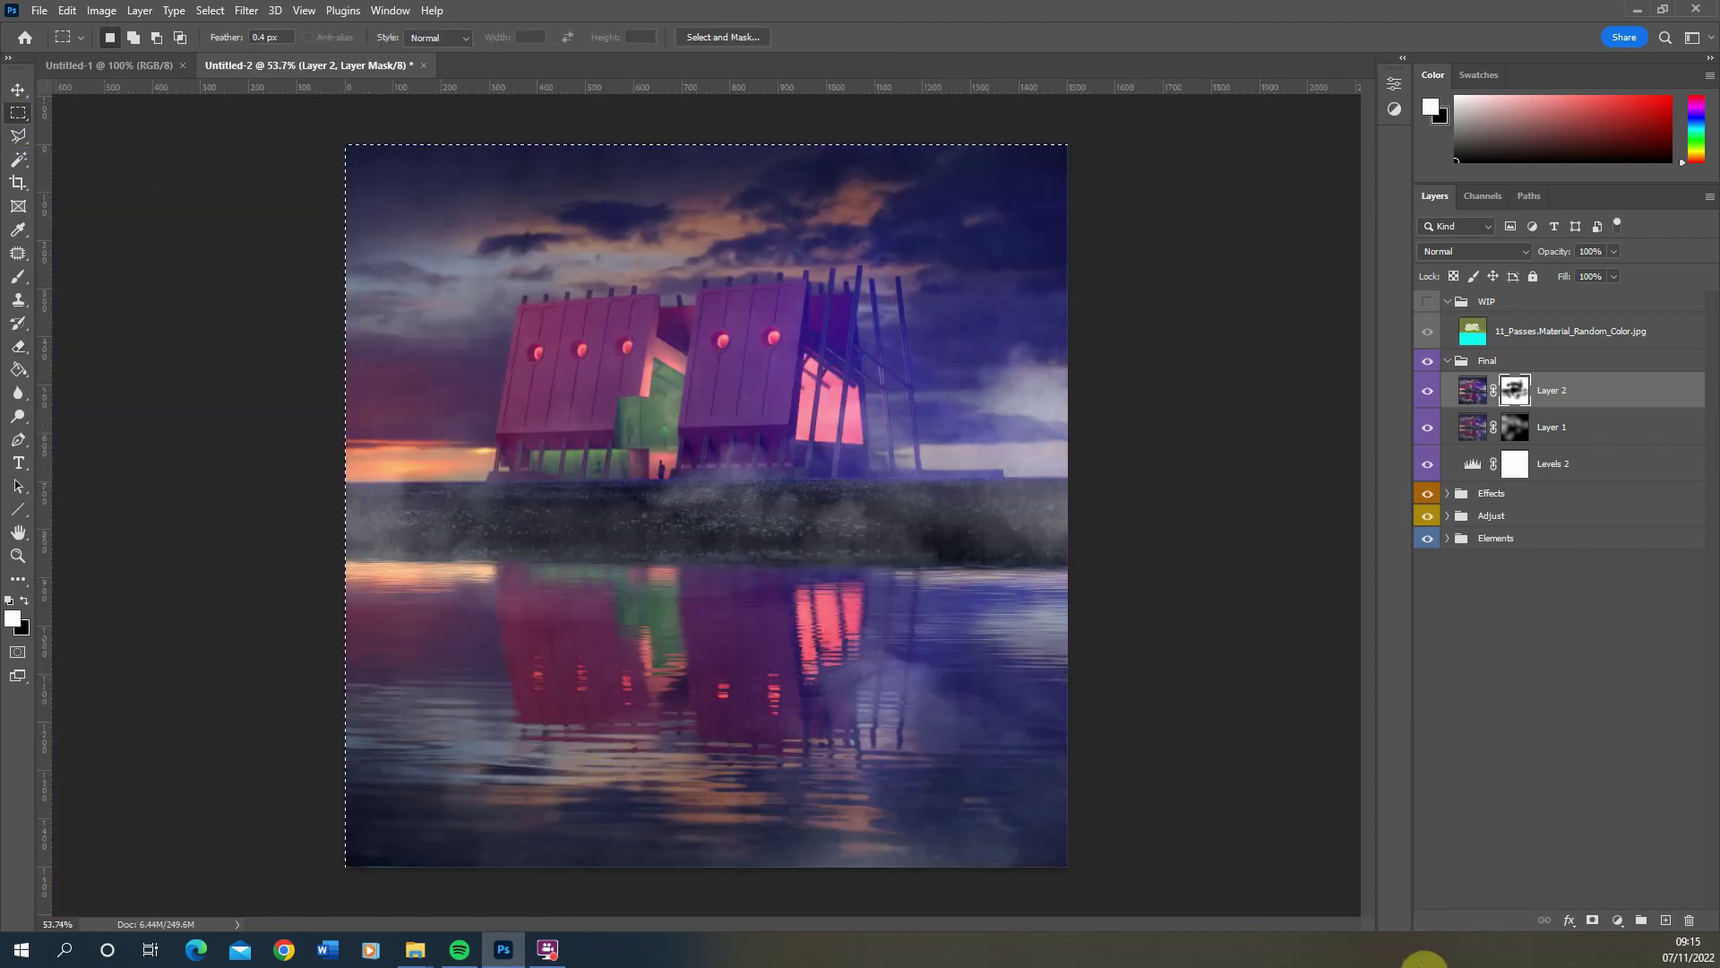
{"action": "left_click", "coordinate": [75, 10]}
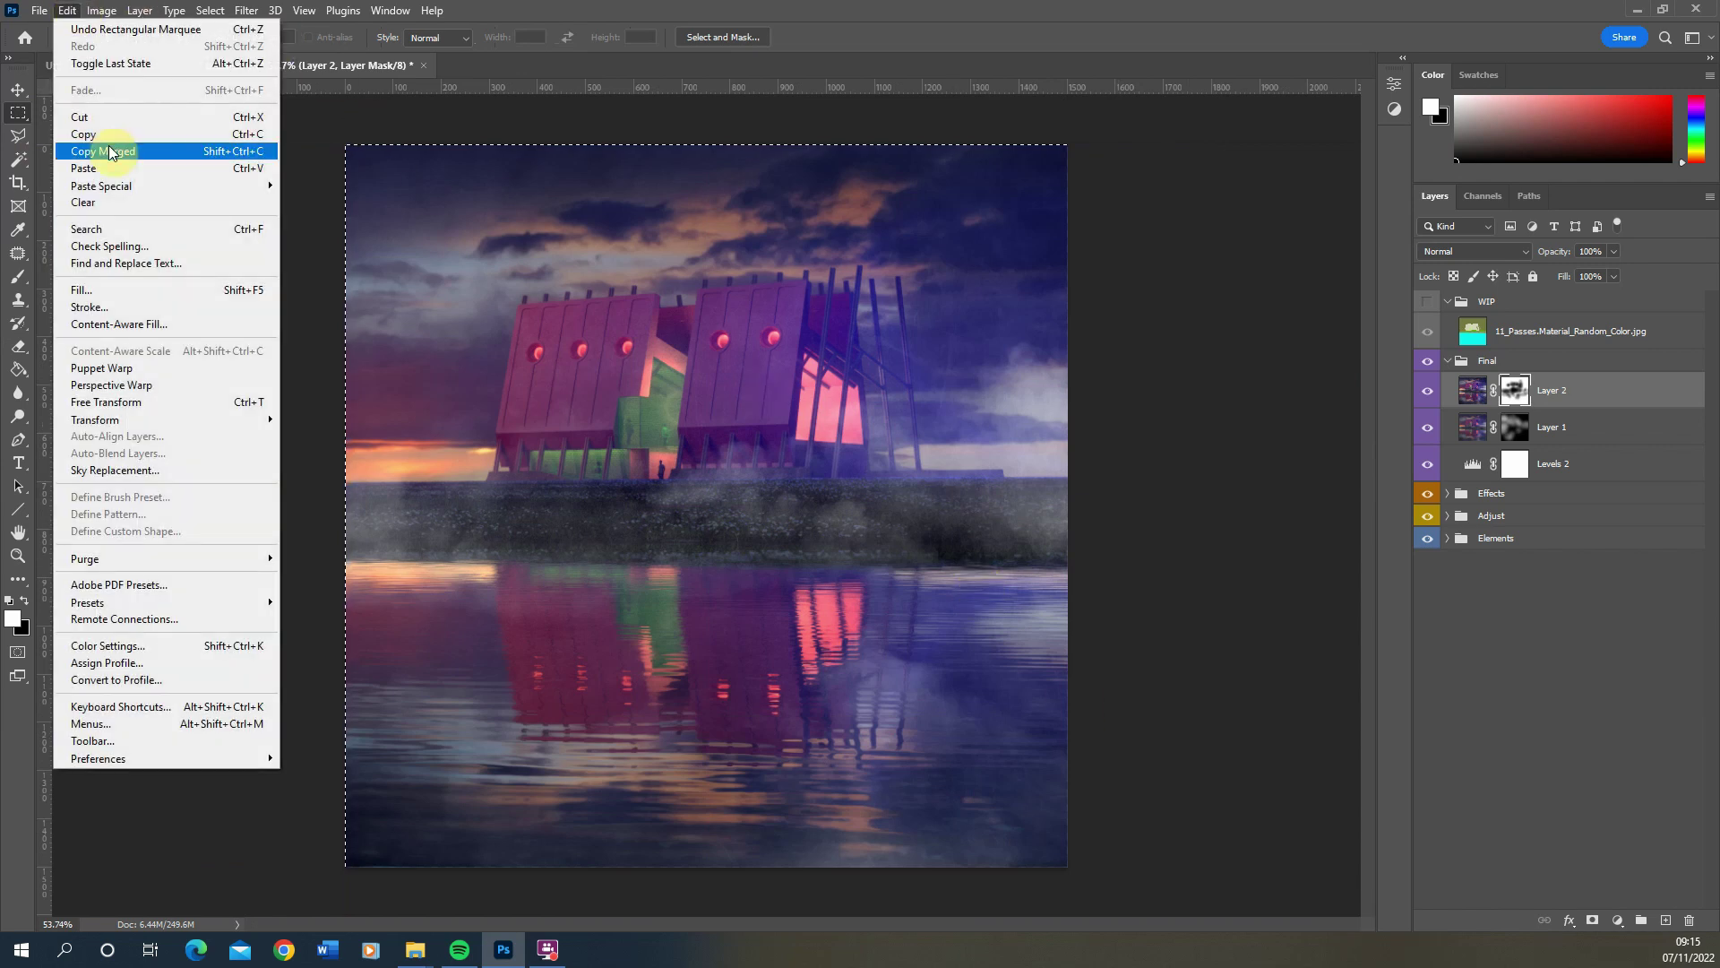
{"action": "left_click", "coordinate": [694, 7]}
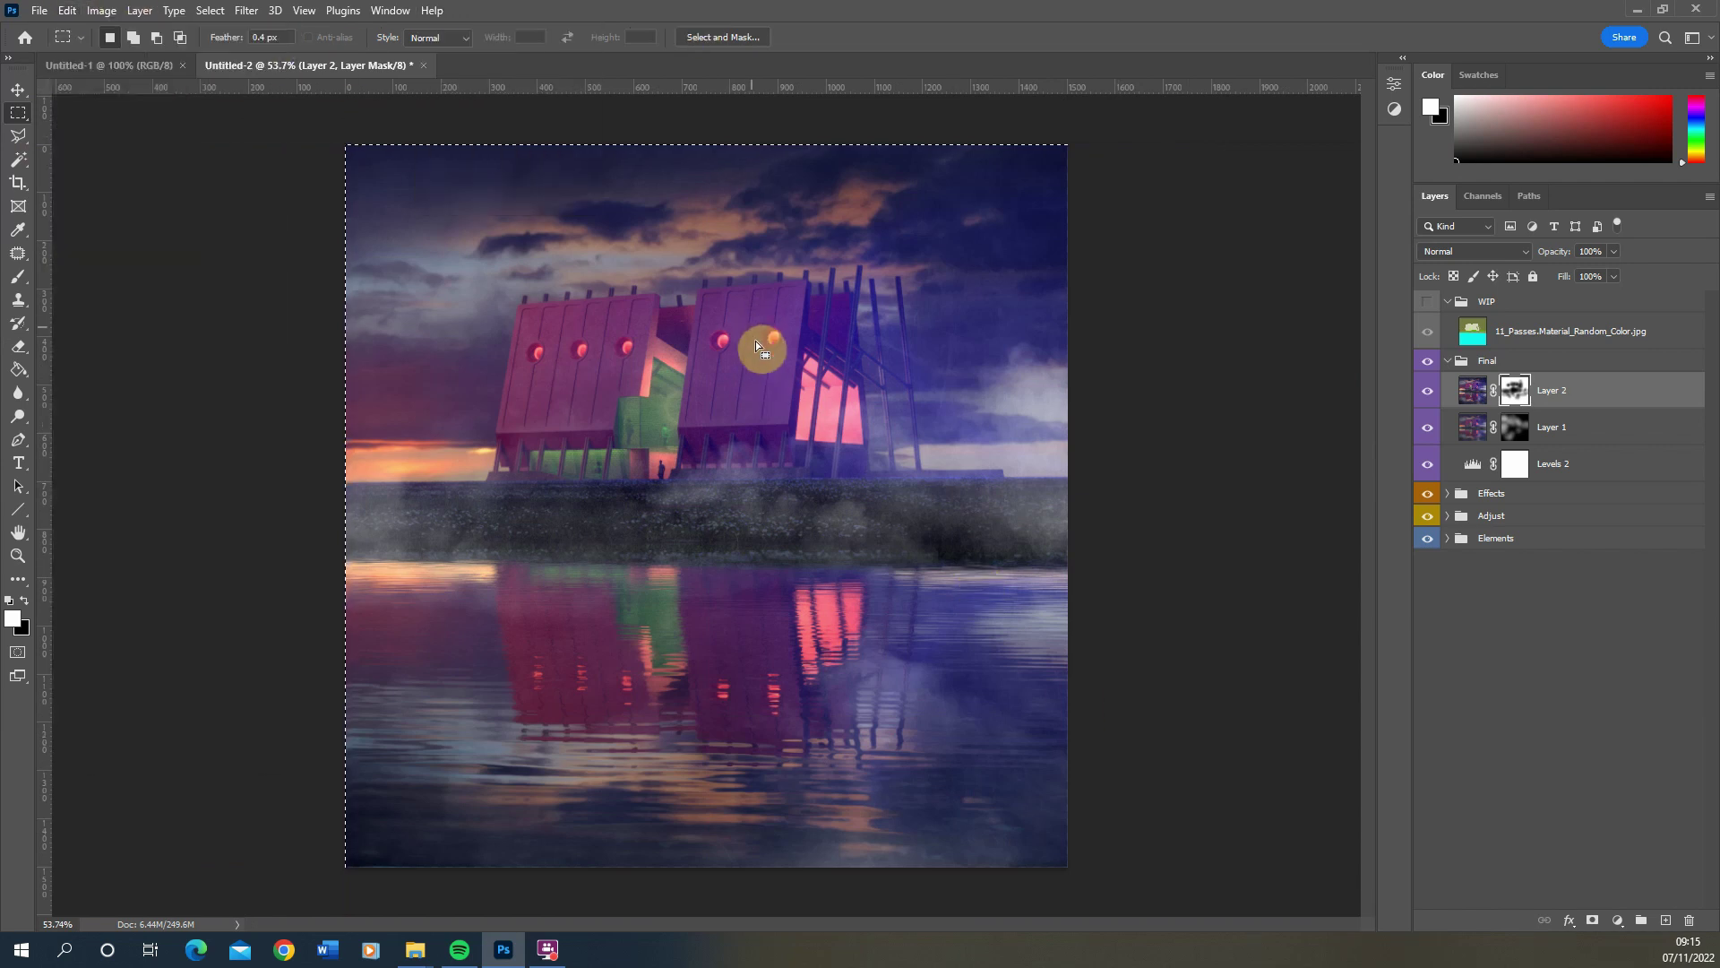
{"action": "key", "text": "ctrl+v"}
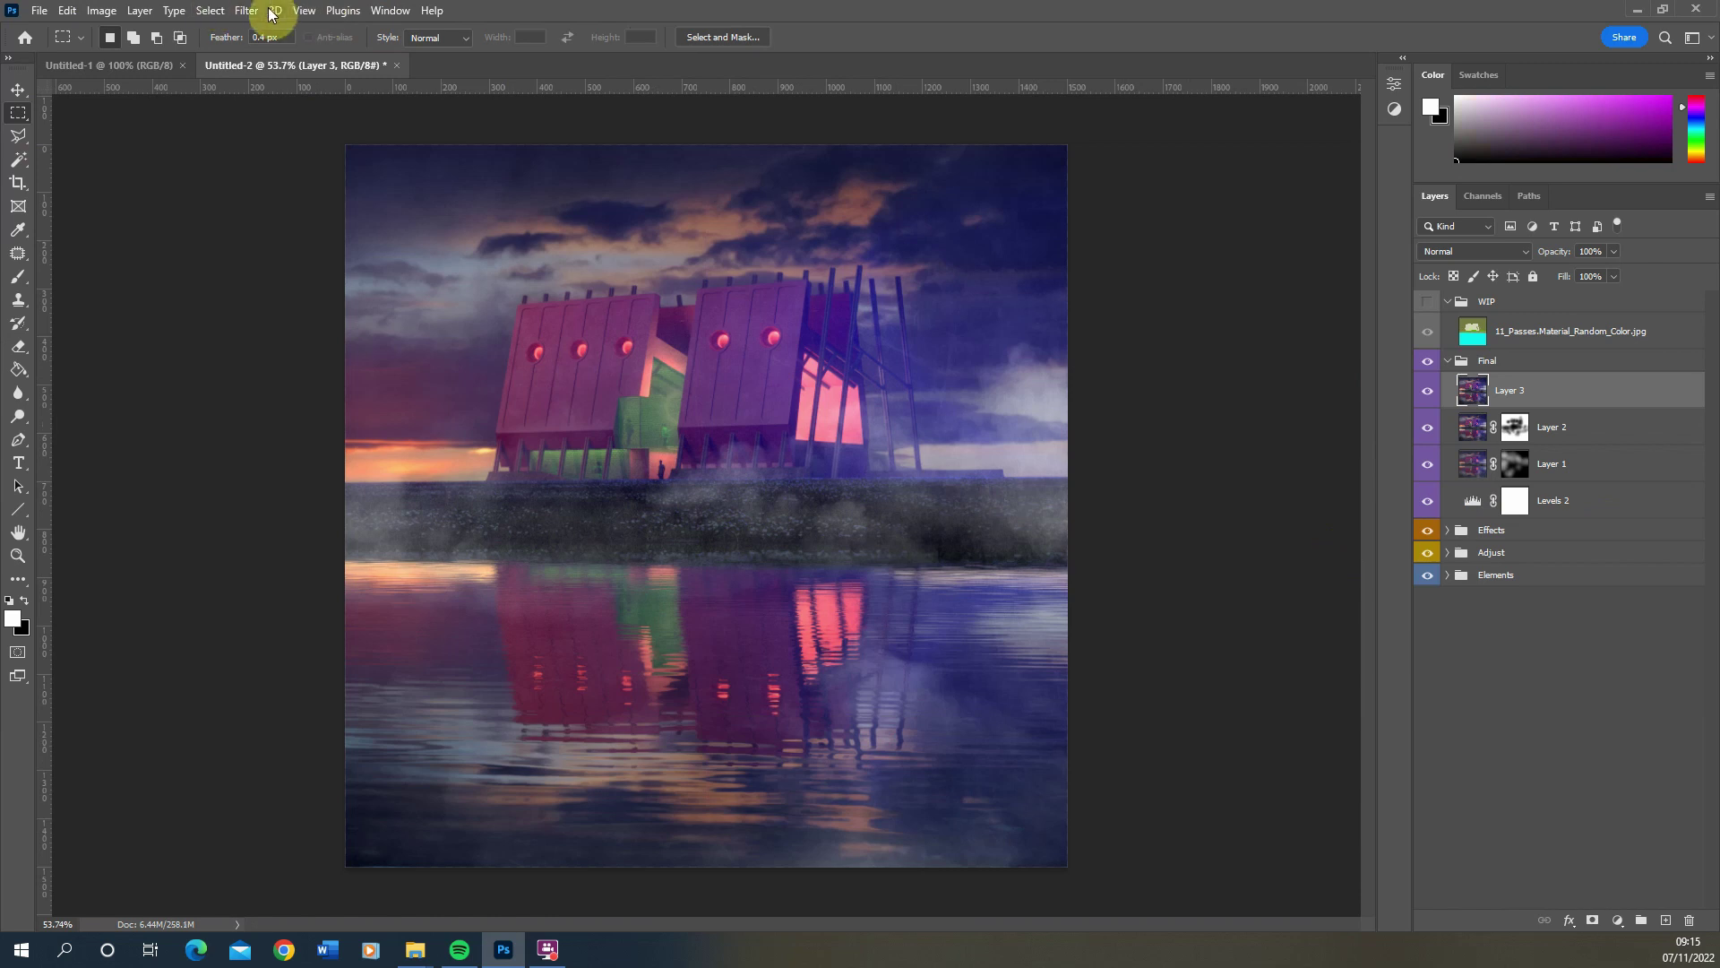
Add 22.04% monochromatic Gaussian noise to the newly pasted merged layer
{"action": "left_click", "coordinate": [260, 11]}
{"action": "mouse_move", "coordinate": [292, 288]}
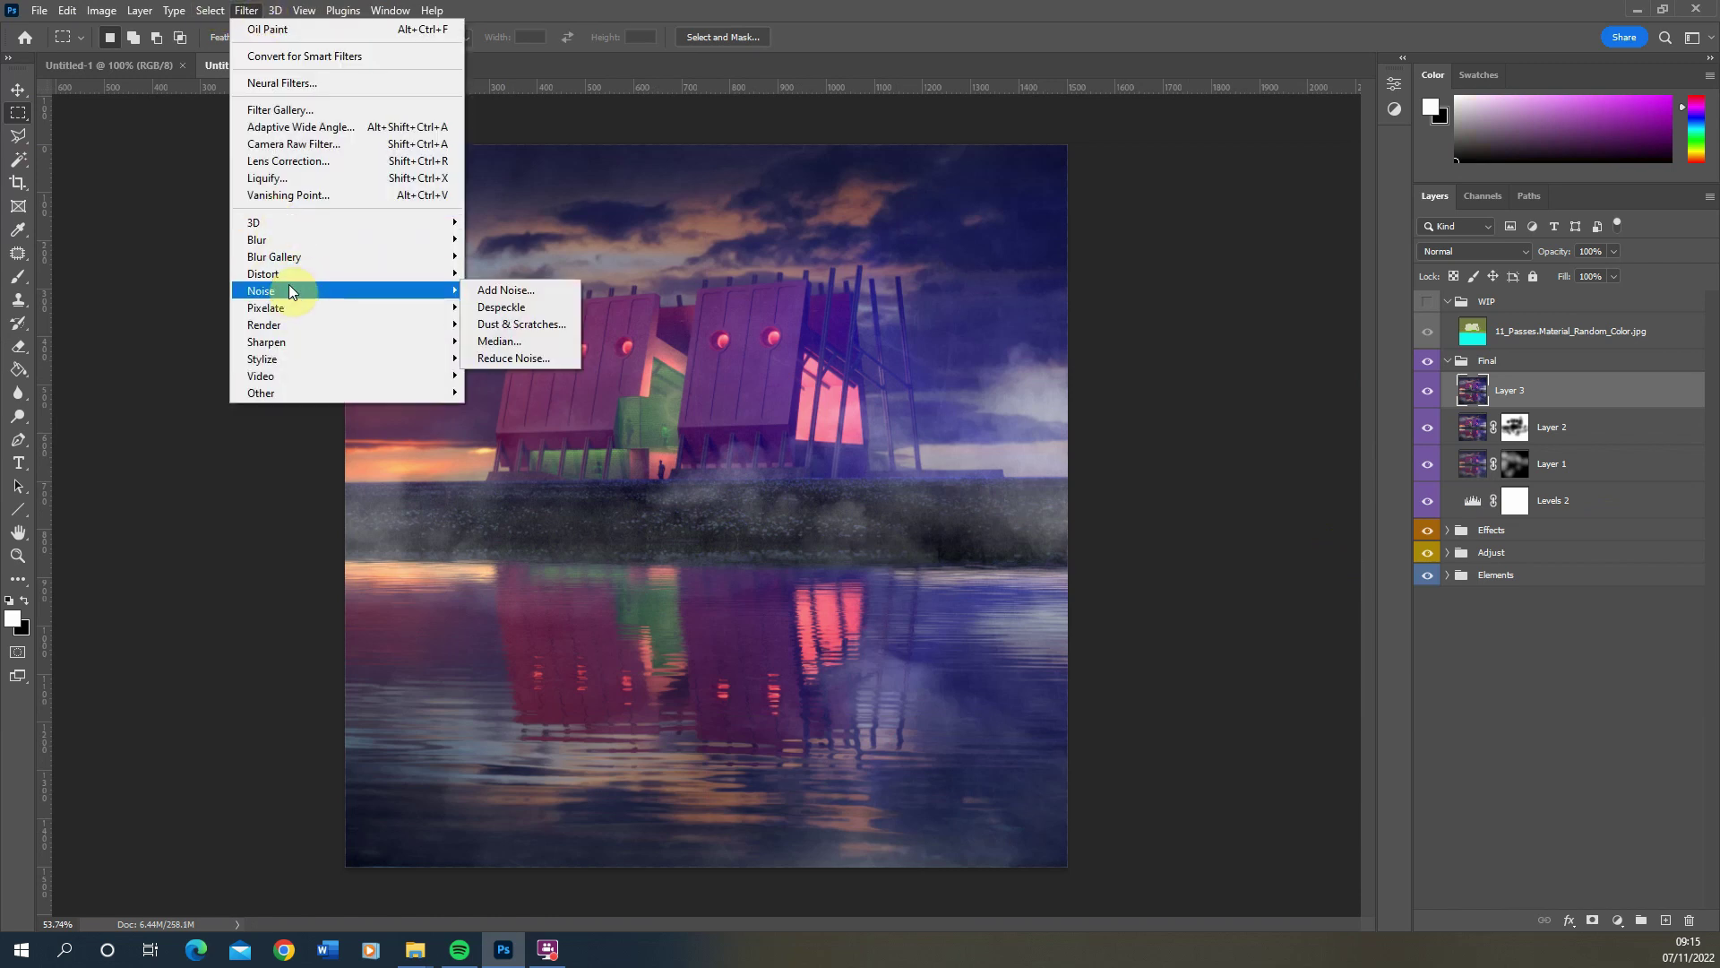
{"action": "left_click", "coordinate": [517, 293]}
{"action": "left_click_drag", "start_coordinate": [771, 435], "coordinate": [765, 438]}
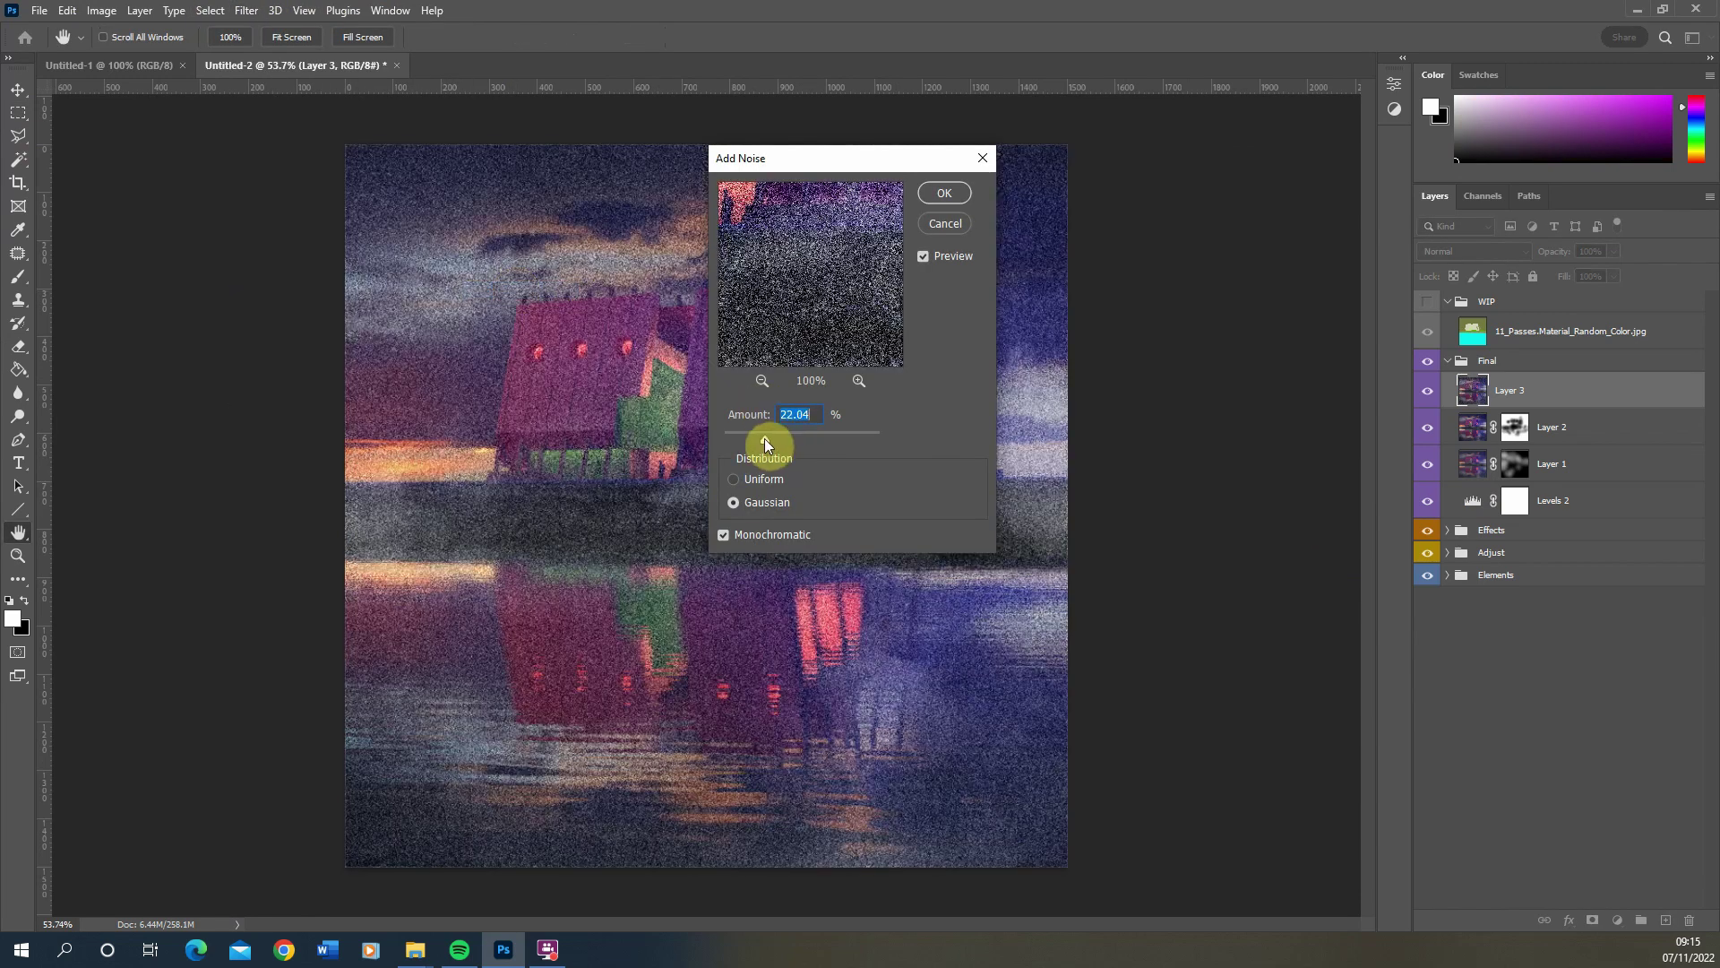
{"action": "left_click", "coordinate": [944, 190]}
Reduce the noise layer's fill to 7% and check the grain across the image
{"action": "scroll", "coordinate": [672, 331], "scroll_direction": "up", "scroll_amount": 8}
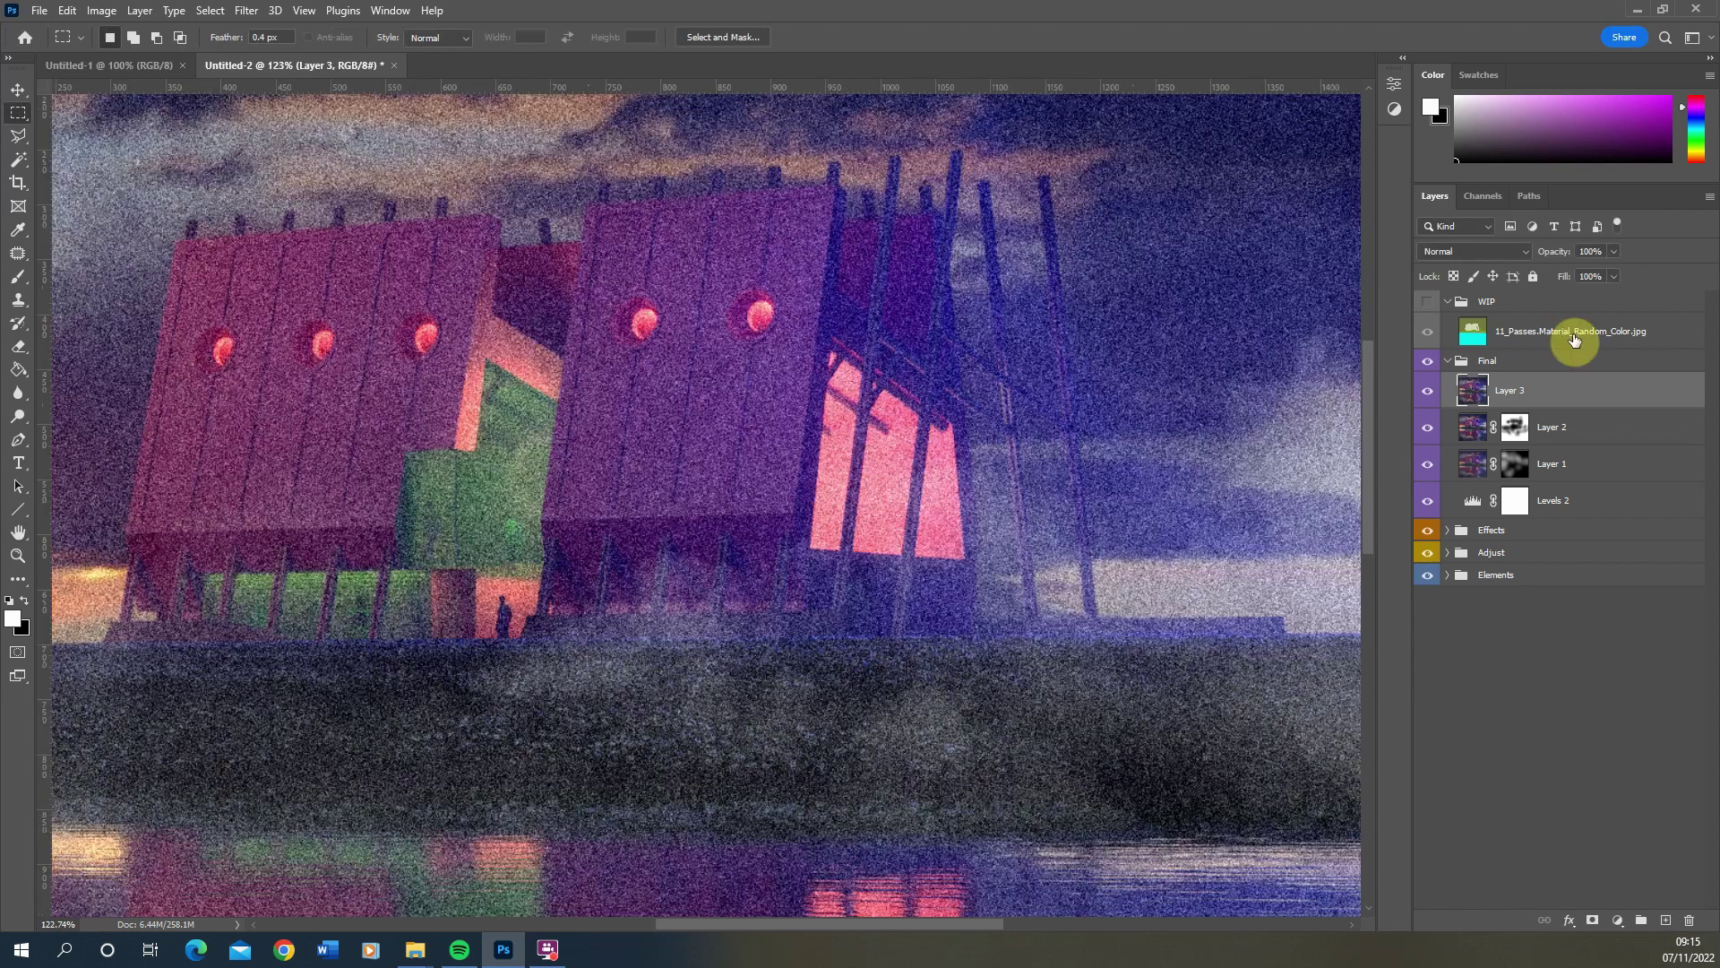
{"action": "left_click_drag", "start_coordinate": [1614, 276], "coordinate": [1552, 303]}
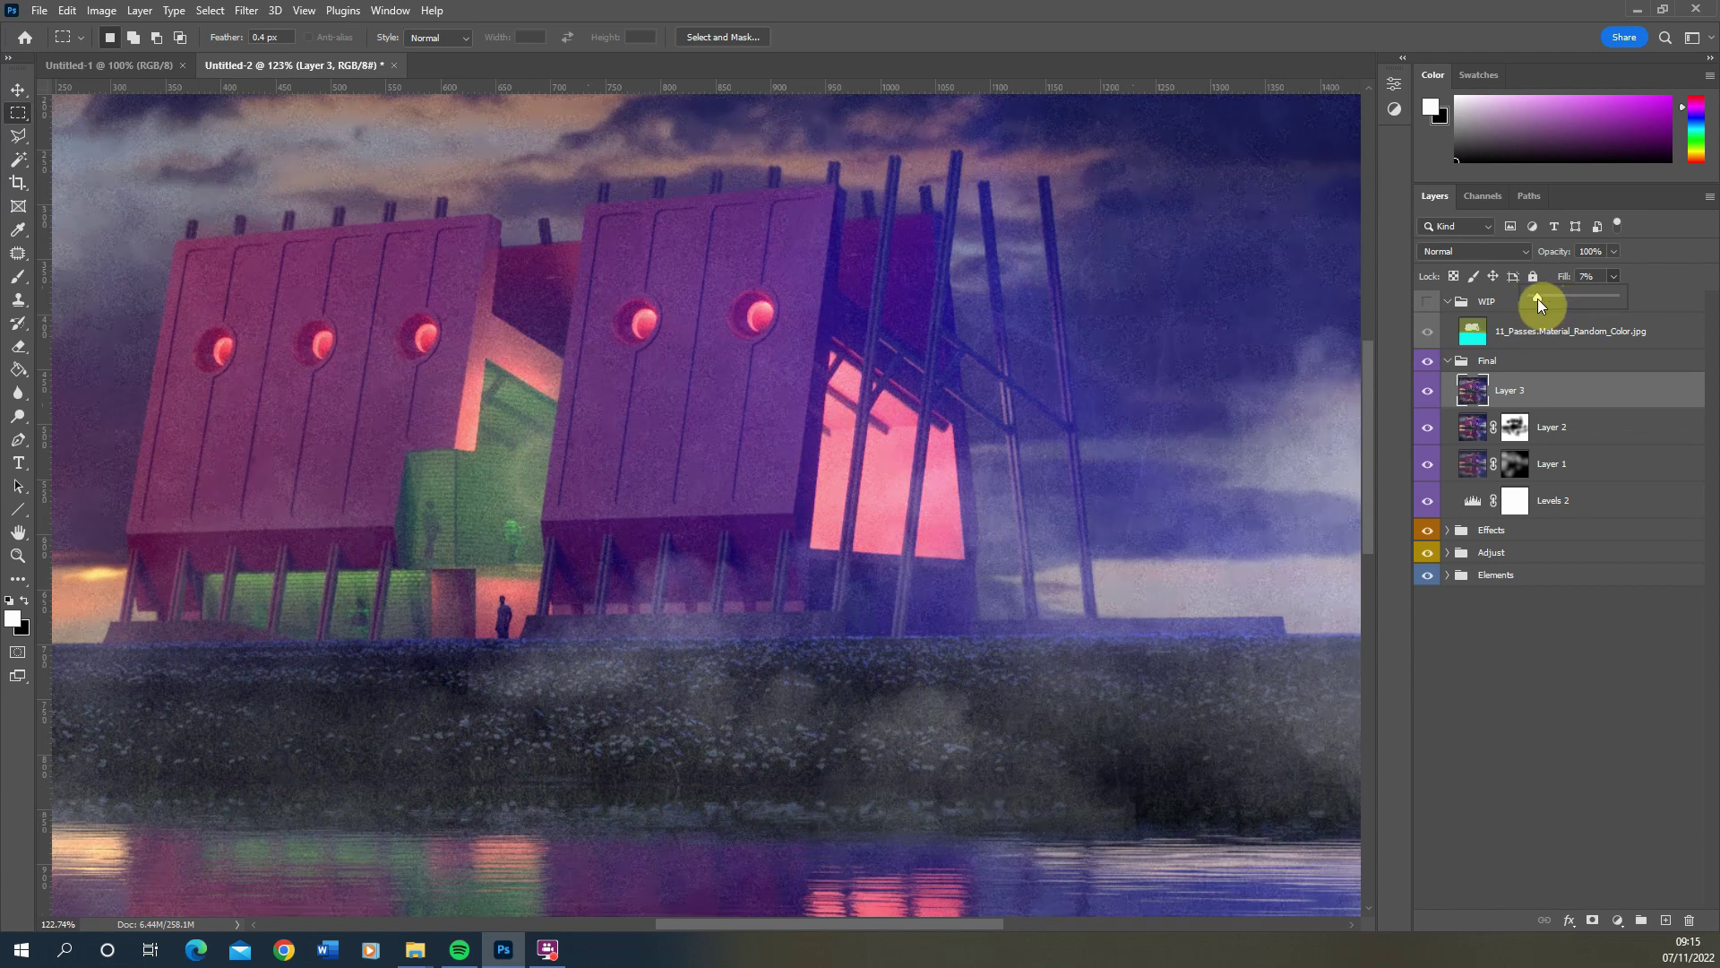
{"action": "scroll", "coordinate": [693, 456], "scroll_direction": "down", "scroll_amount": 5}
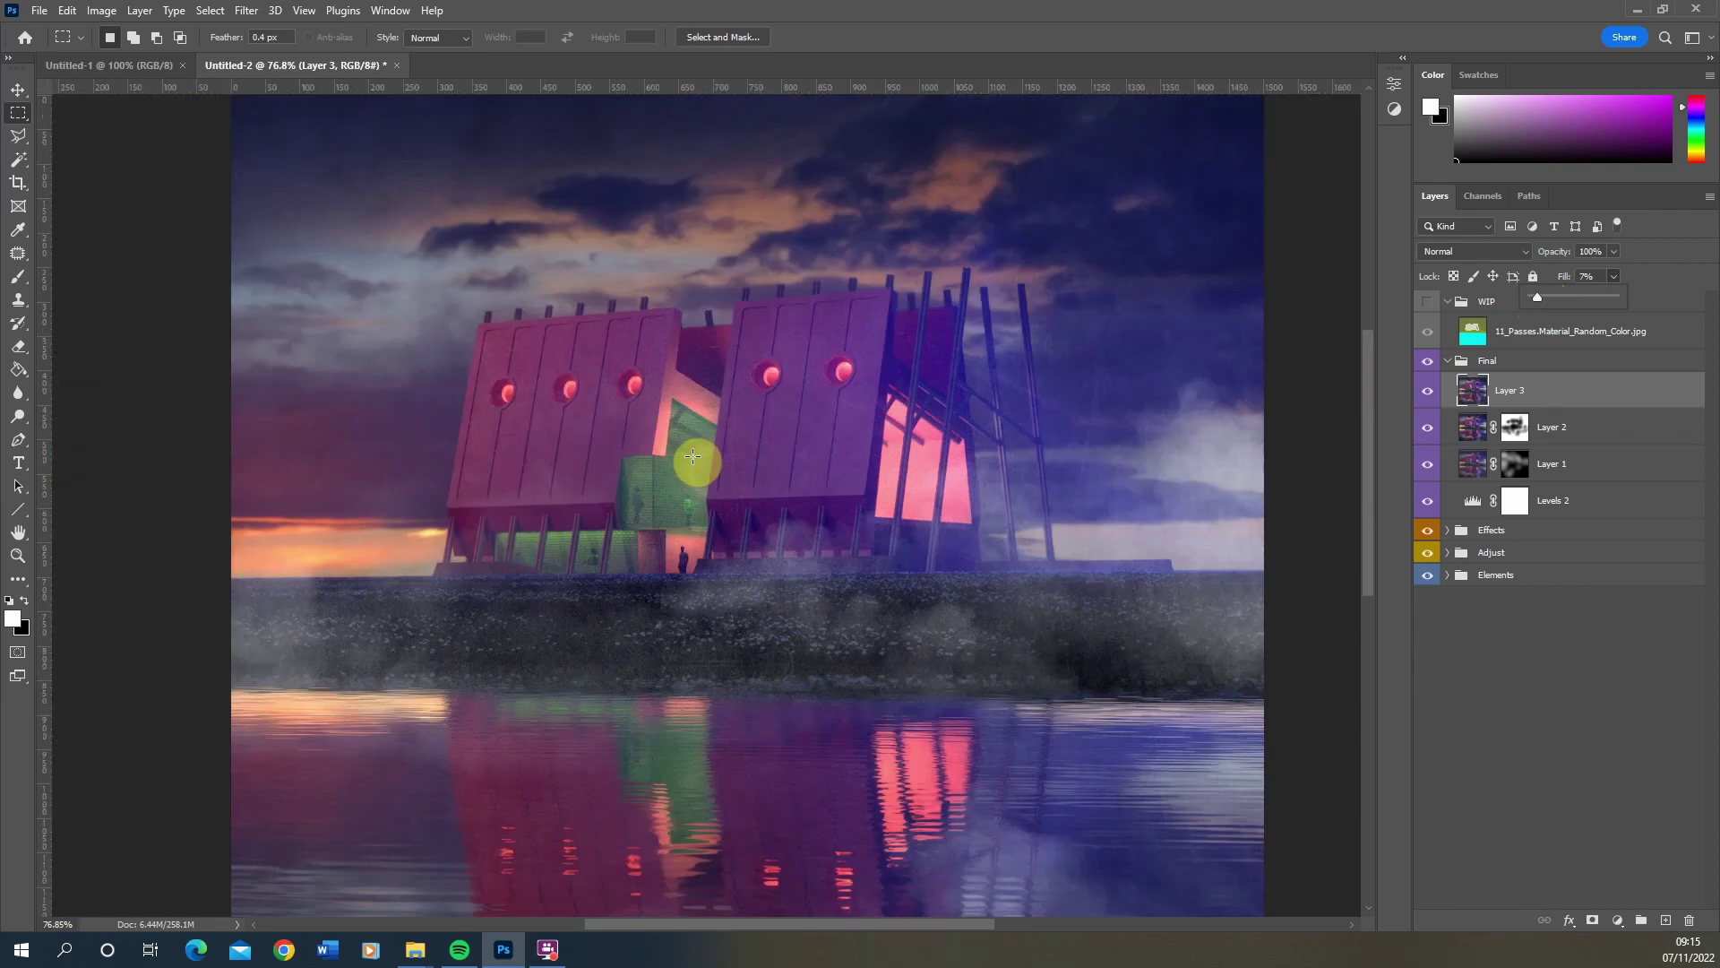
{"action": "scroll", "coordinate": [692, 457], "scroll_direction": "down", "scroll_amount": 1}
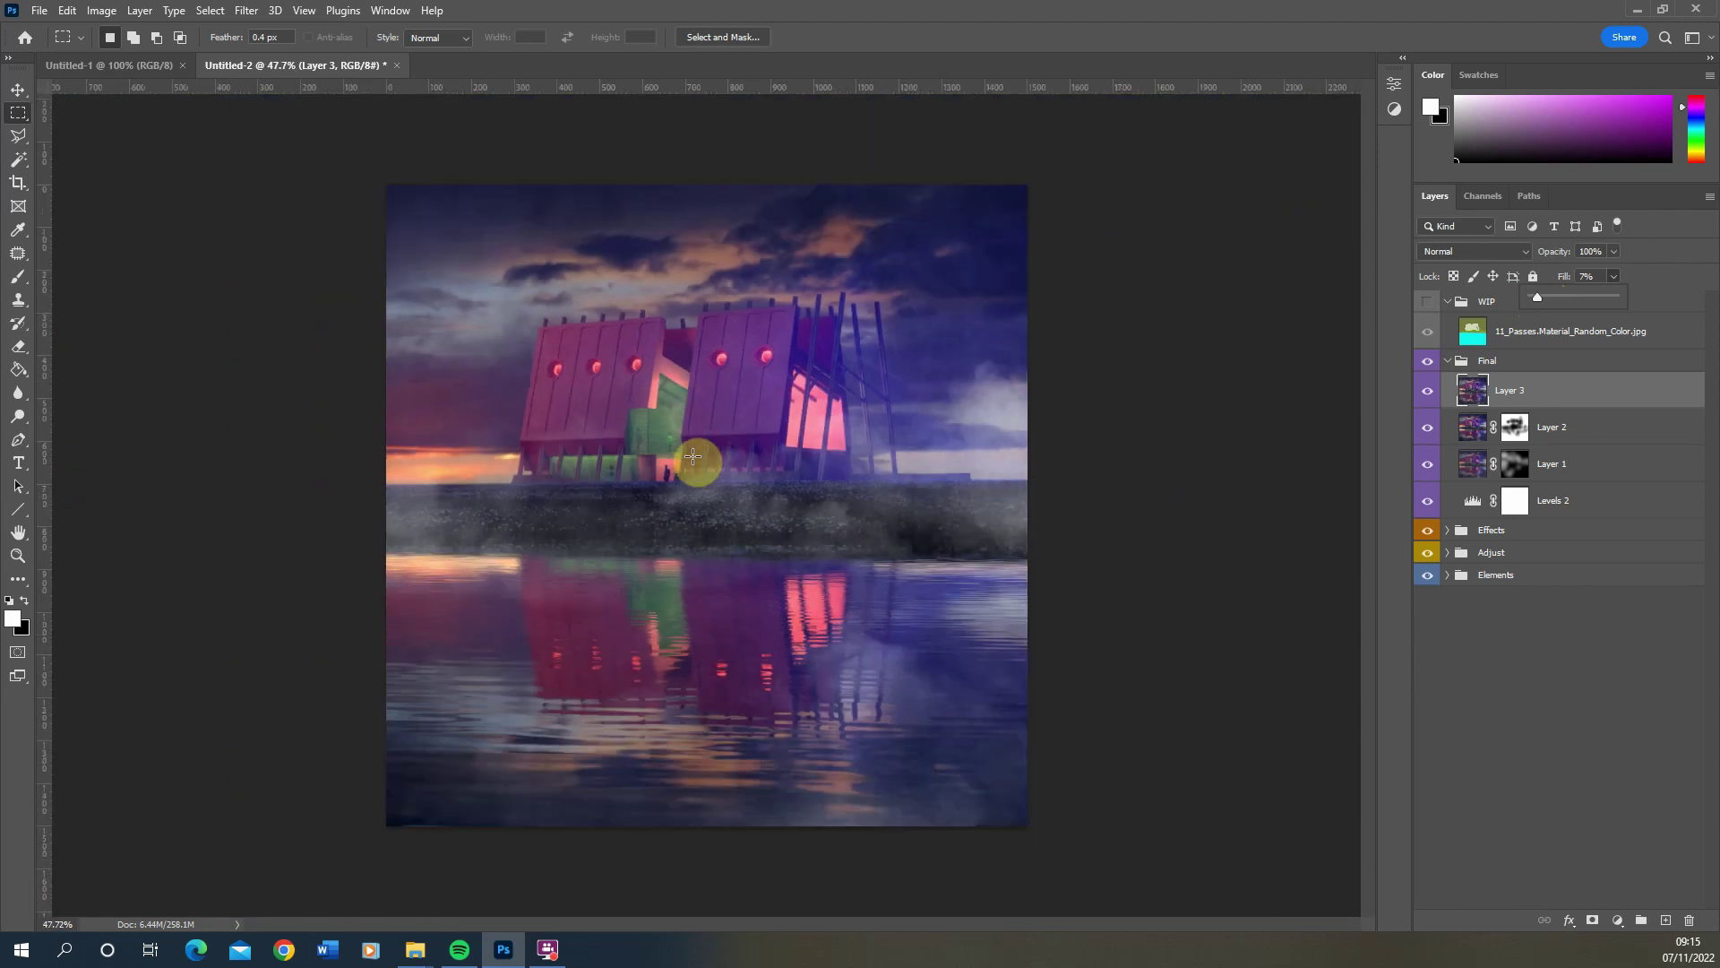
{"action": "scroll", "coordinate": [693, 457], "scroll_direction": "up", "scroll_amount": 2}
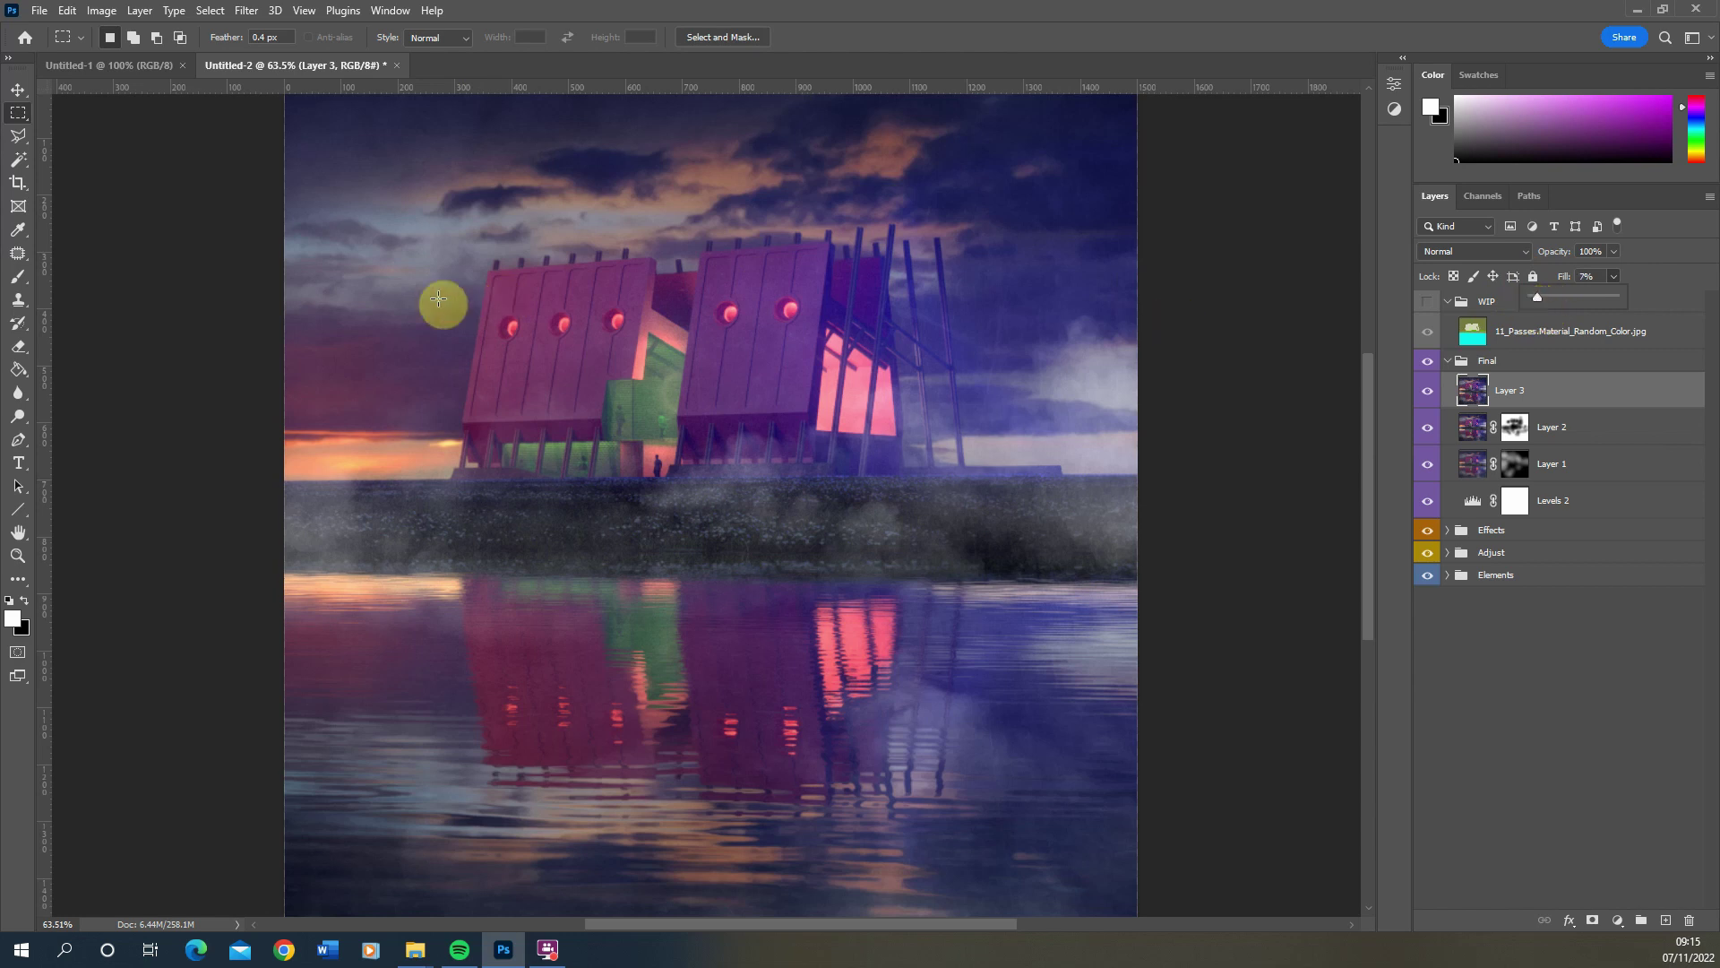
{"action": "scroll", "coordinate": [626, 307], "scroll_direction": "up", "scroll_amount": 1}
{"action": "scroll", "coordinate": [639, 443], "scroll_direction": "up", "scroll_amount": 3}
{"action": "scroll", "coordinate": [639, 439], "scroll_direction": "down", "scroll_amount": 3}
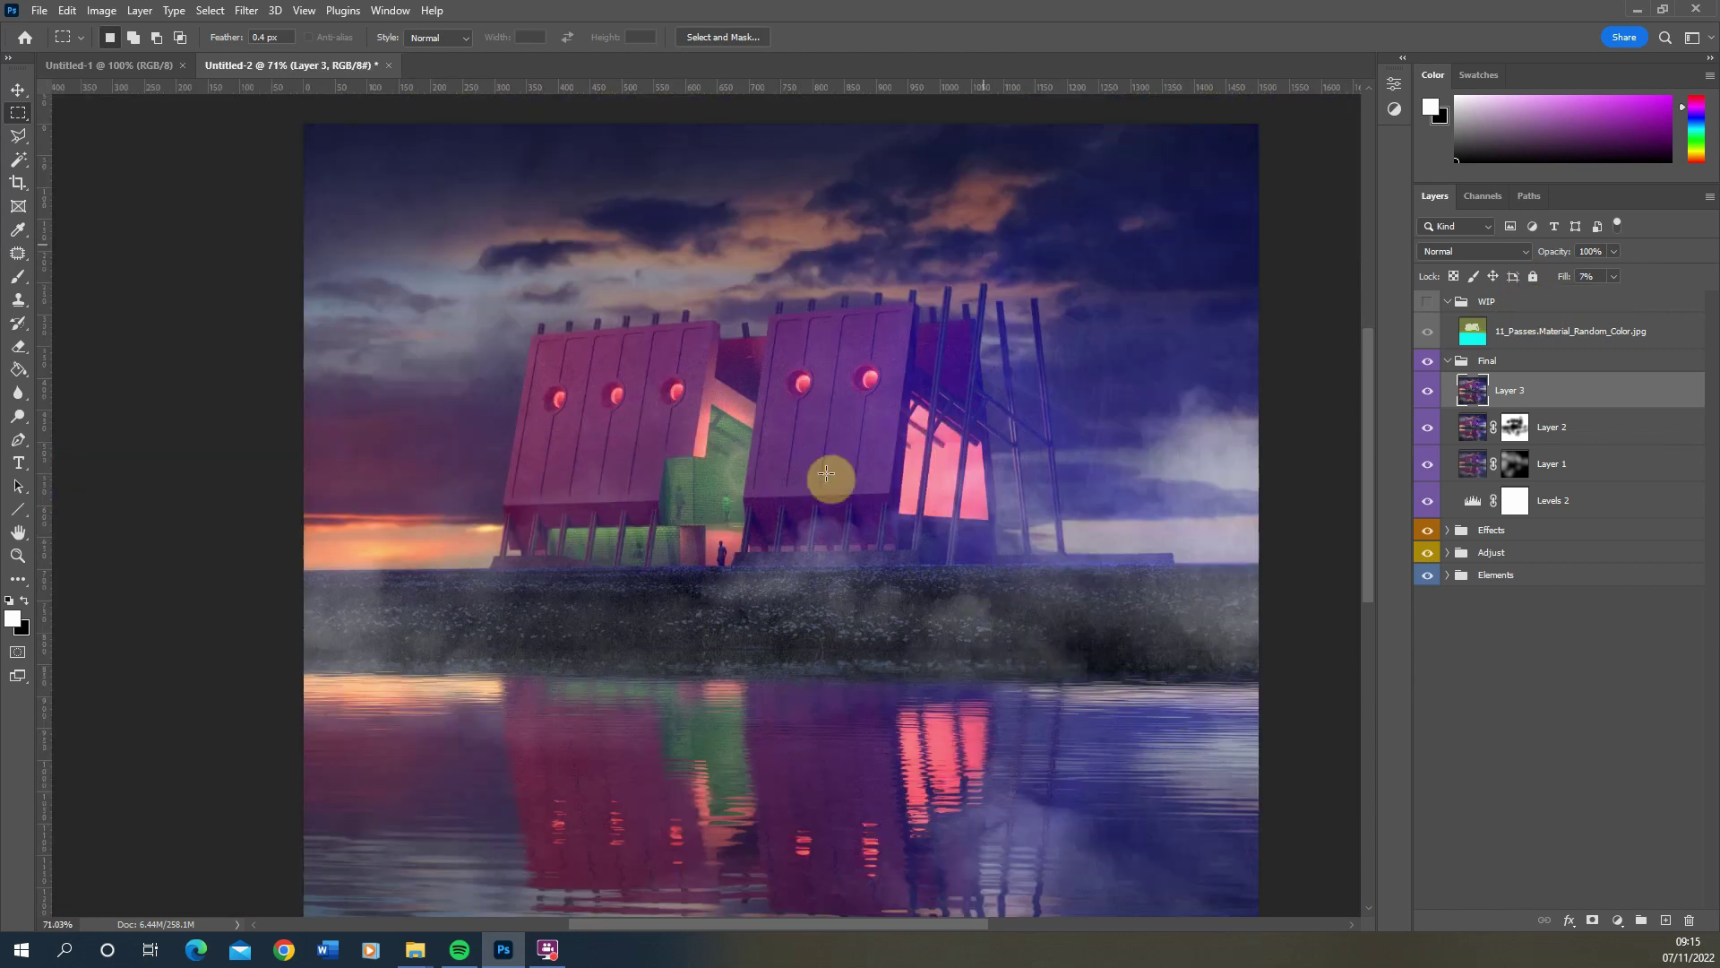
{"action": "scroll", "coordinate": [826, 476], "scroll_direction": "down", "scroll_amount": 1}
Copy the 11_Passes.Material_Random_Color.jpg layer from WIP to the top of the Final group, and hide and collapse WIP
{"action": "left_click", "coordinate": [1428, 301]}
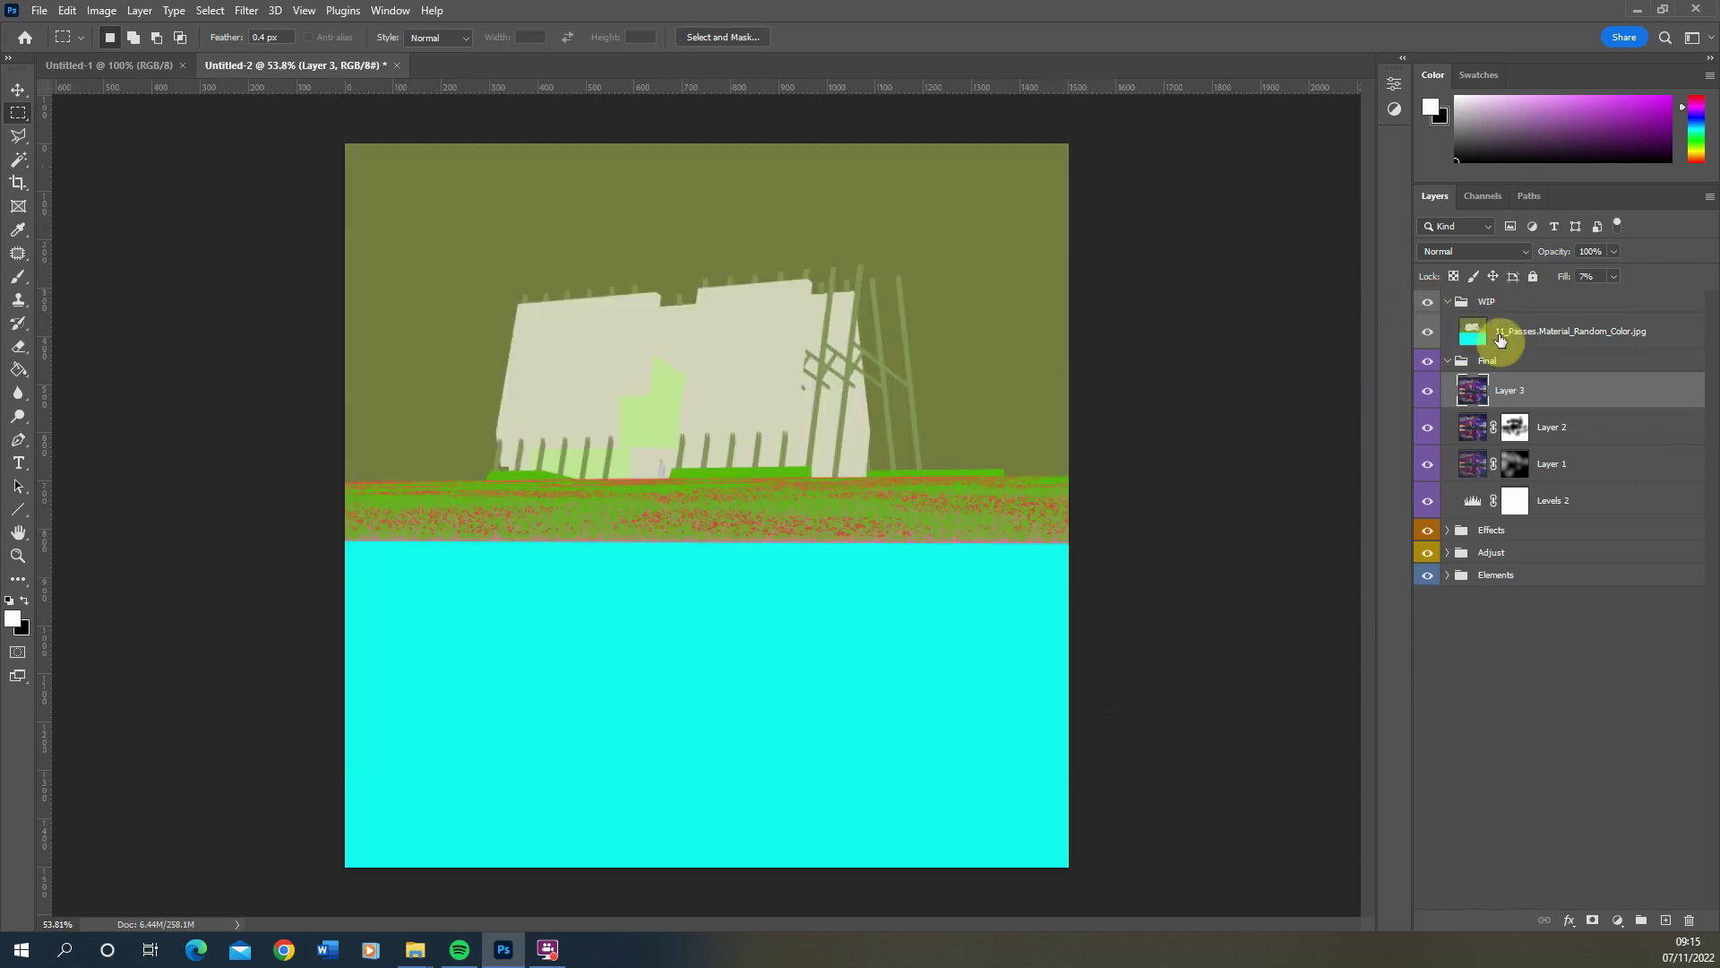
{"action": "left_click", "coordinate": [1638, 329]}
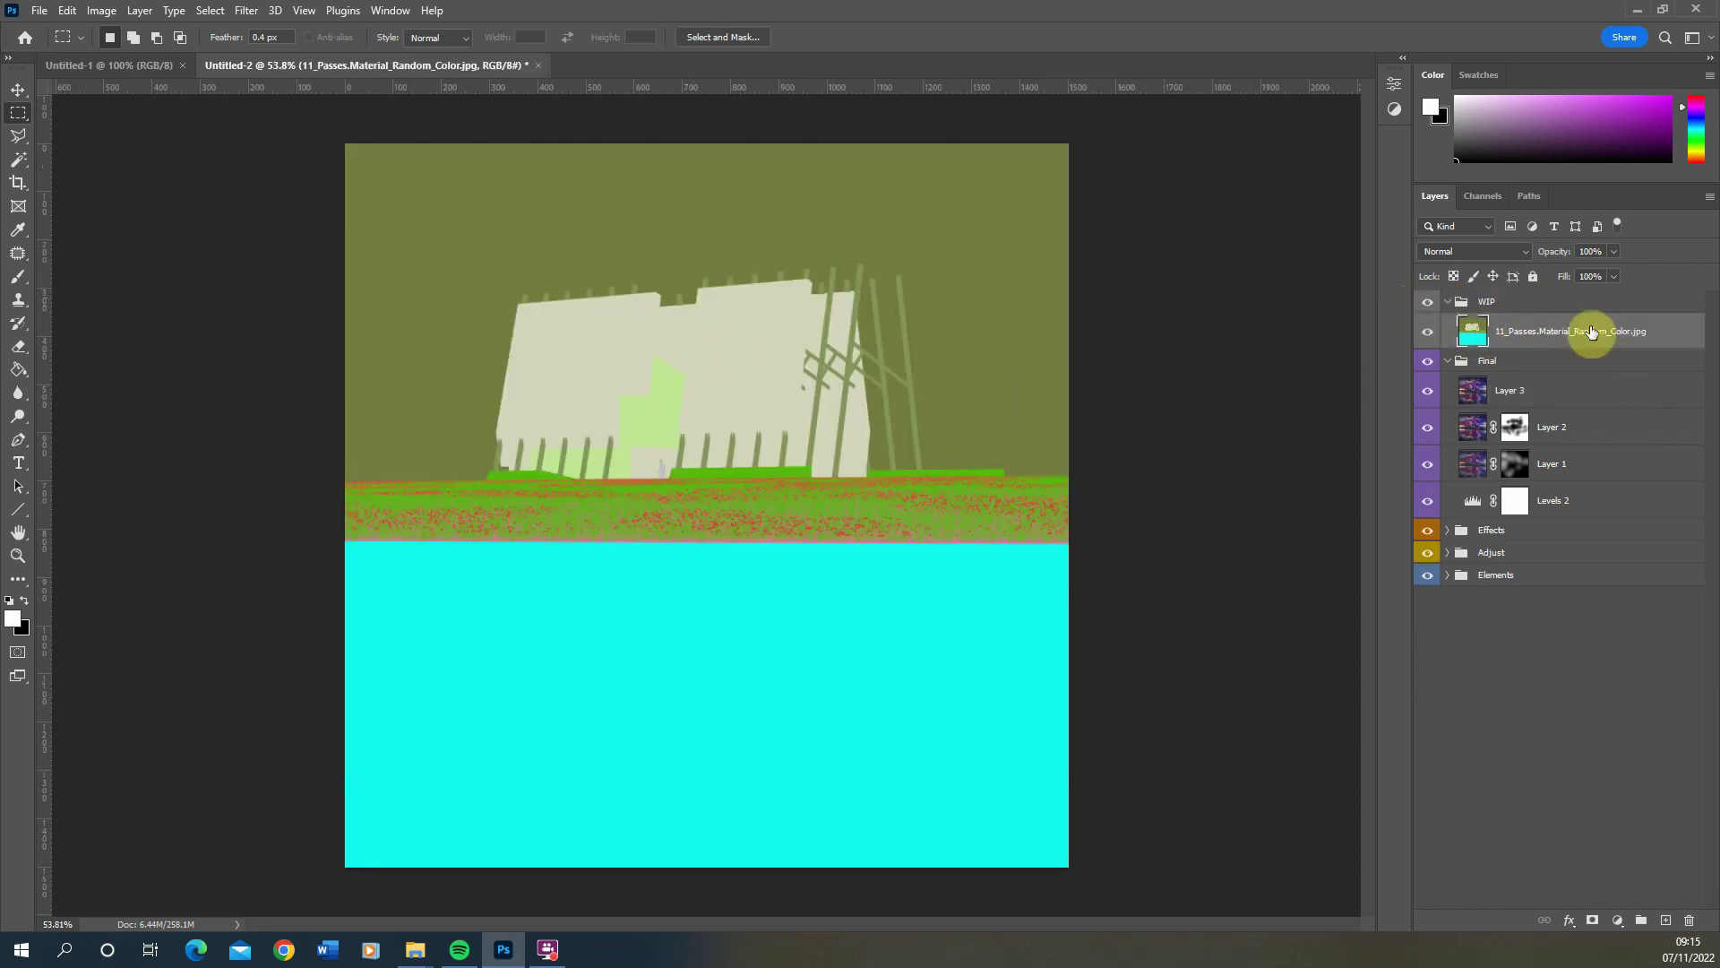
{"action": "left_click_drag", "start_coordinate": [1593, 338], "coordinate": [1534, 380]}
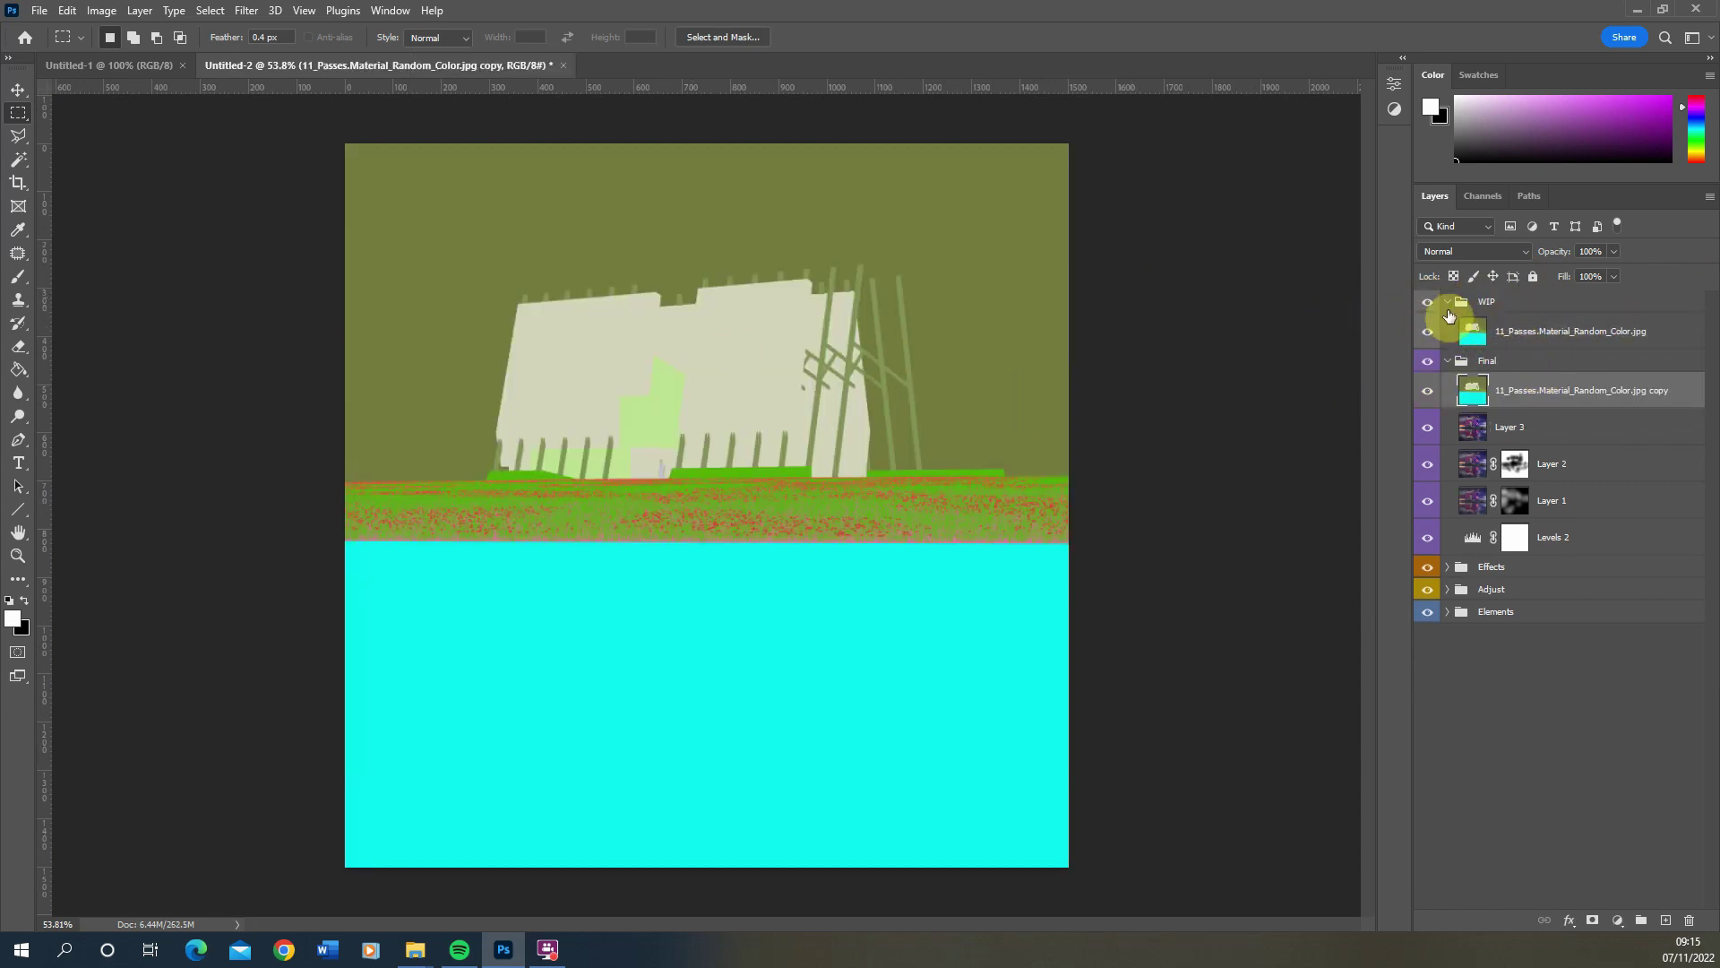
{"action": "left_click", "coordinate": [1428, 302]}
{"action": "left_click", "coordinate": [1448, 305]}
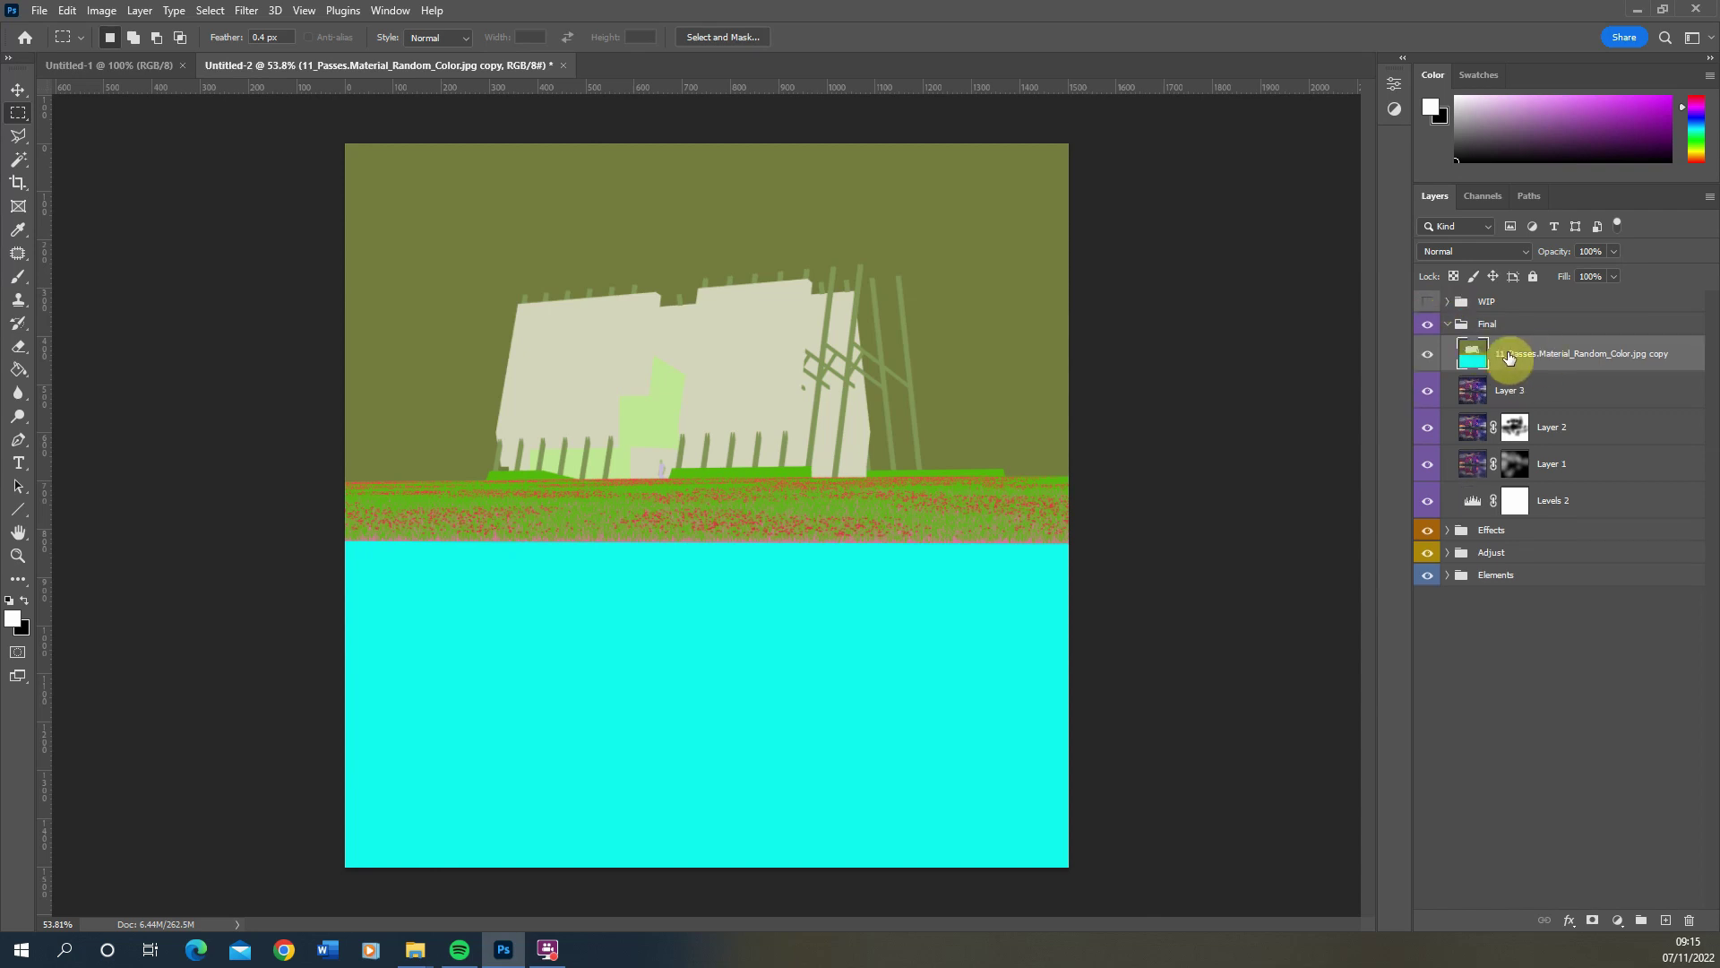
Apply the Find Edges filter to the Material_Random_Color copy in Final and inspect the resulting outlines of building and ground
{"action": "left_click", "coordinate": [250, 10]}
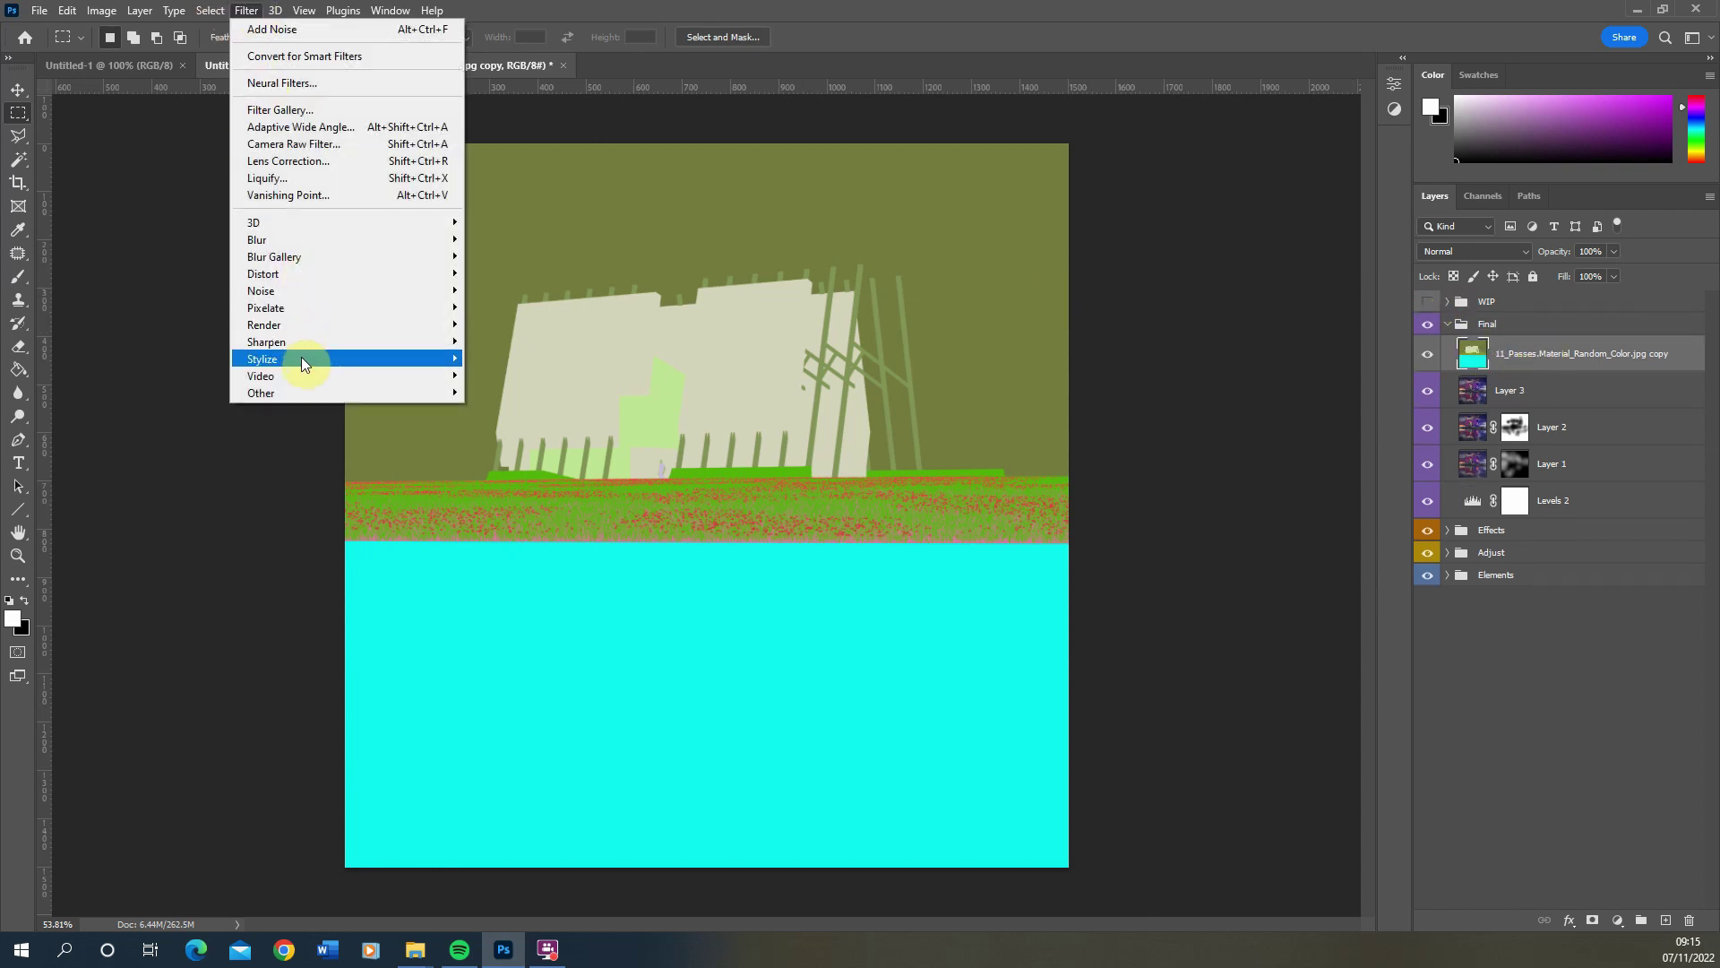
{"action": "mouse_move", "coordinate": [301, 358]}
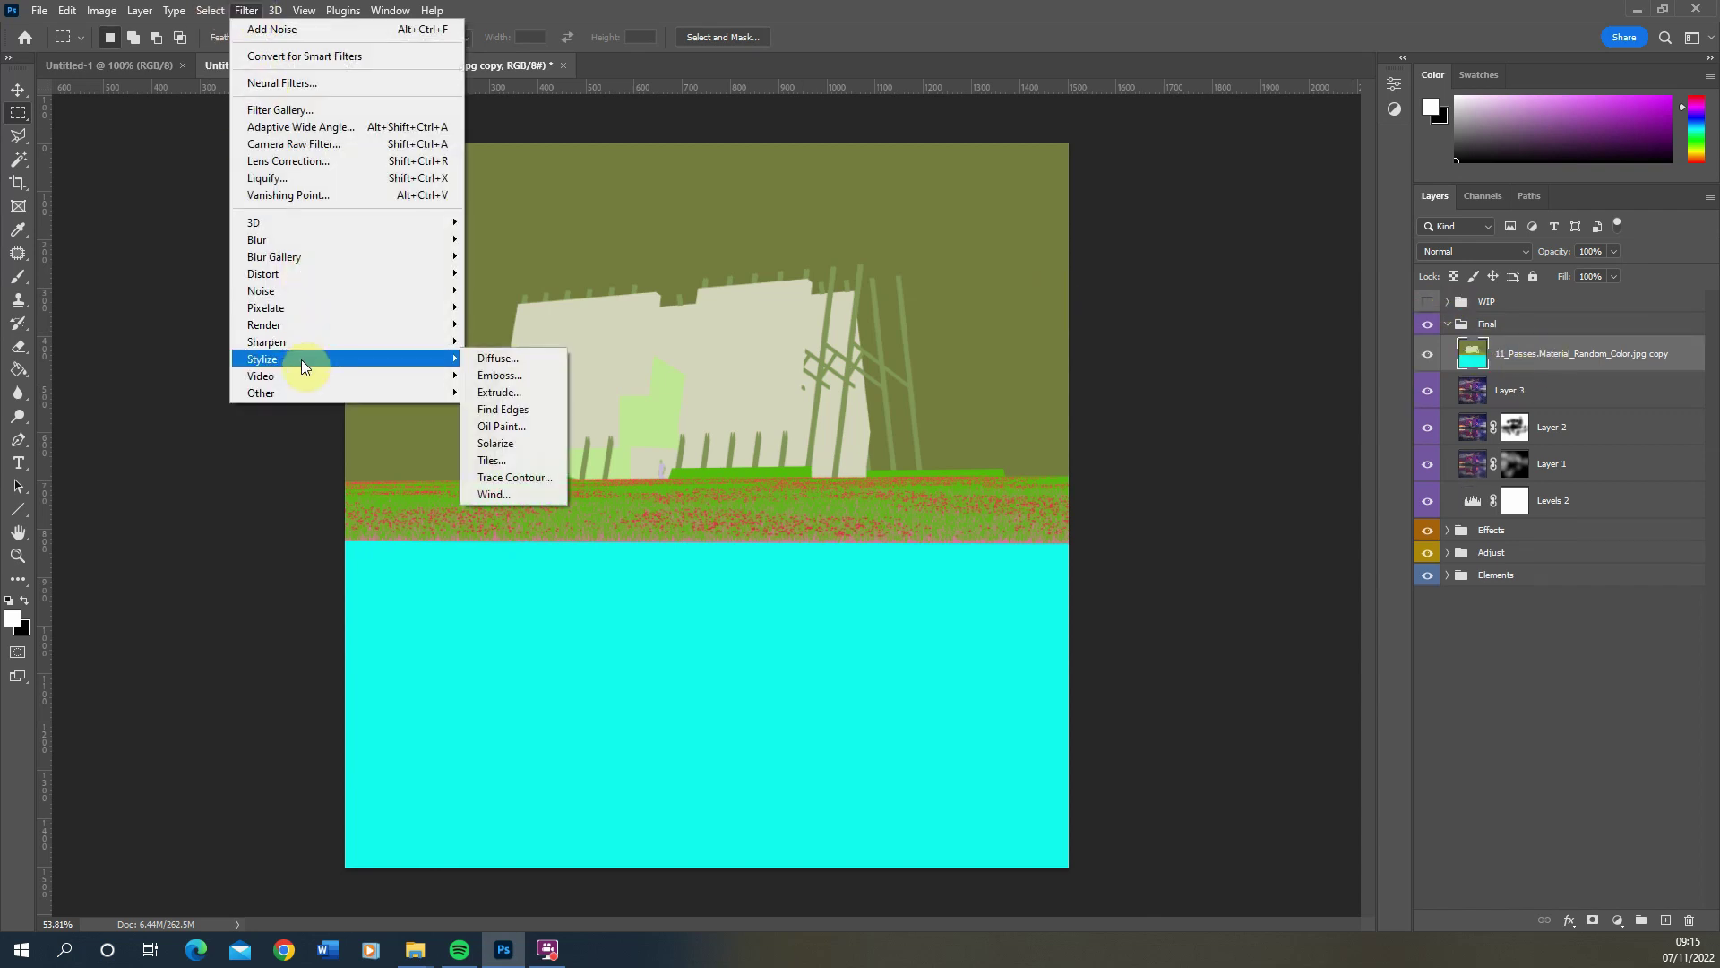
{"action": "left_click", "coordinate": [543, 410]}
{"action": "scroll", "coordinate": [691, 414], "scroll_direction": "up", "scroll_amount": 4}
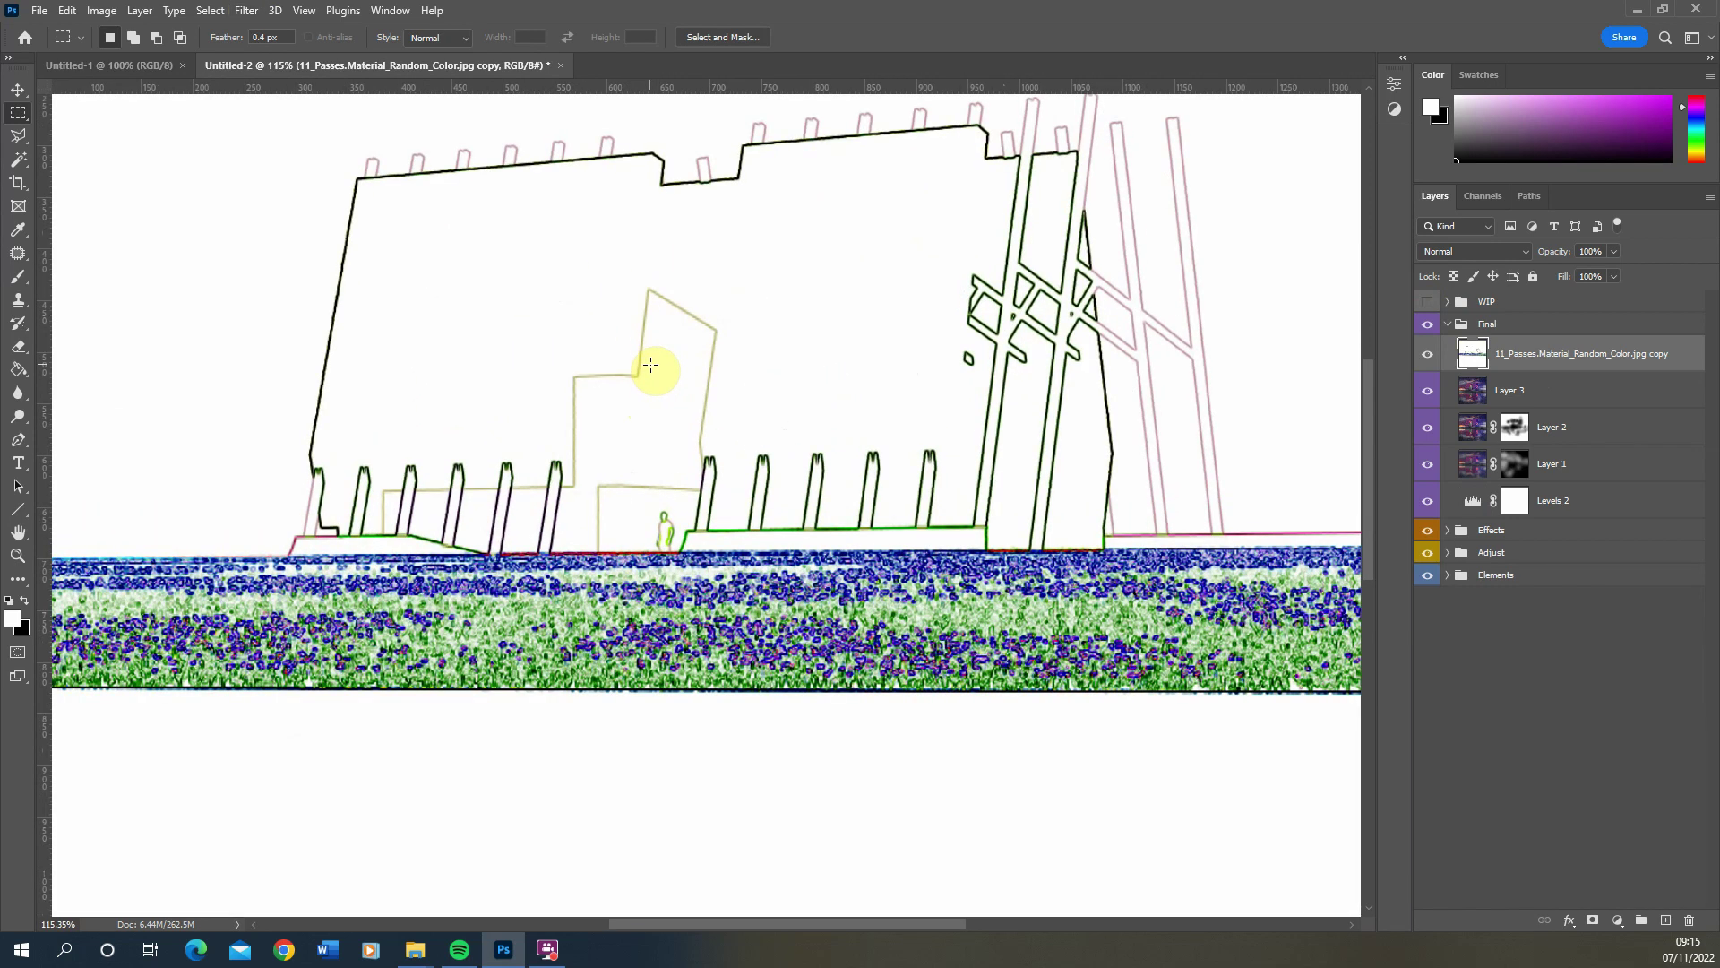
{"action": "scroll", "coordinate": [650, 362], "scroll_direction": "down", "scroll_amount": 2}
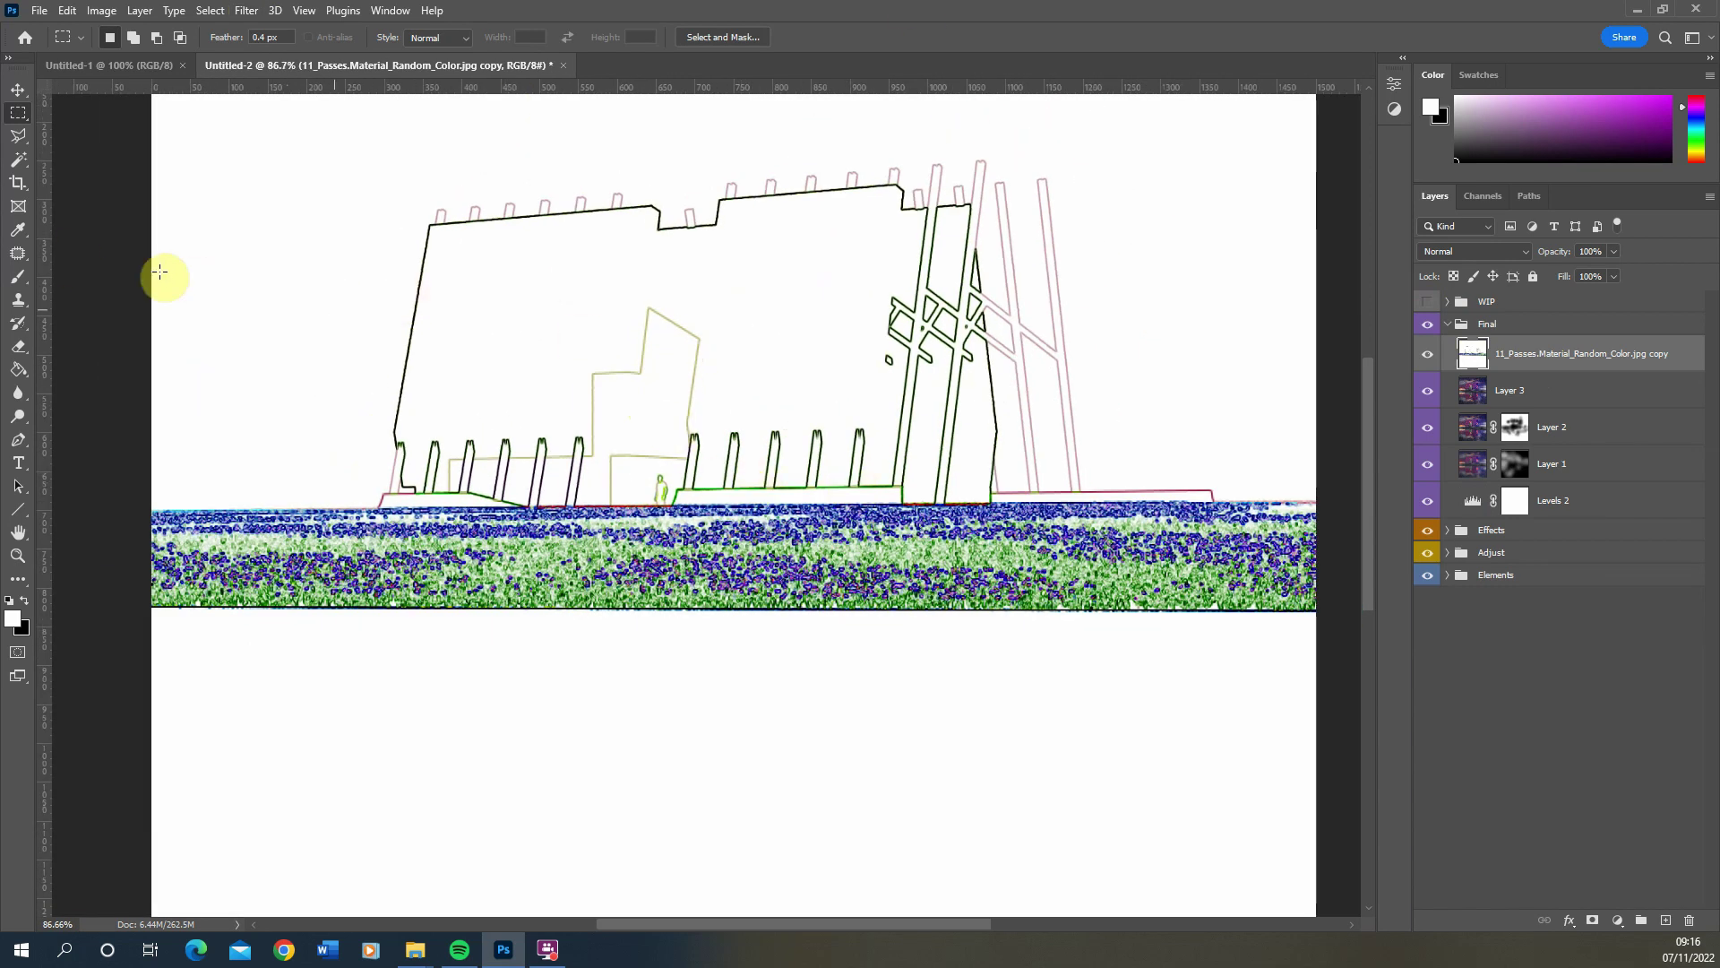
{"action": "scroll", "coordinate": [968, 603], "scroll_direction": "up", "scroll_amount": 5}
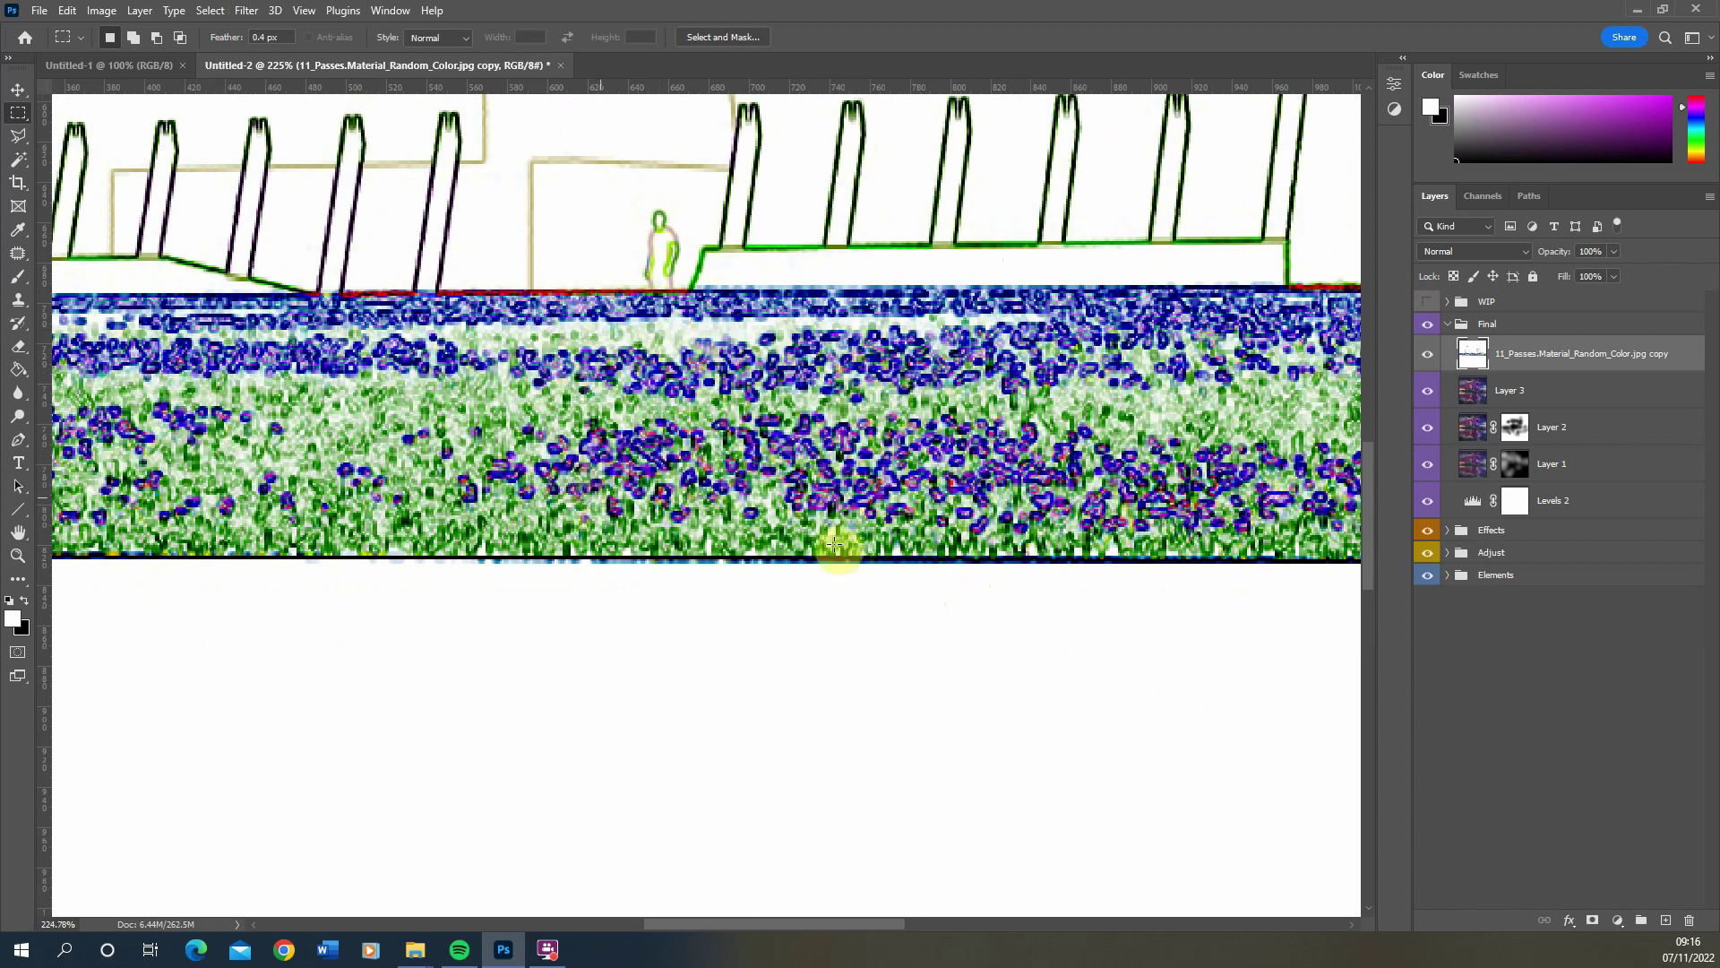
{"action": "scroll", "coordinate": [834, 544], "scroll_direction": "down", "scroll_amount": 3}
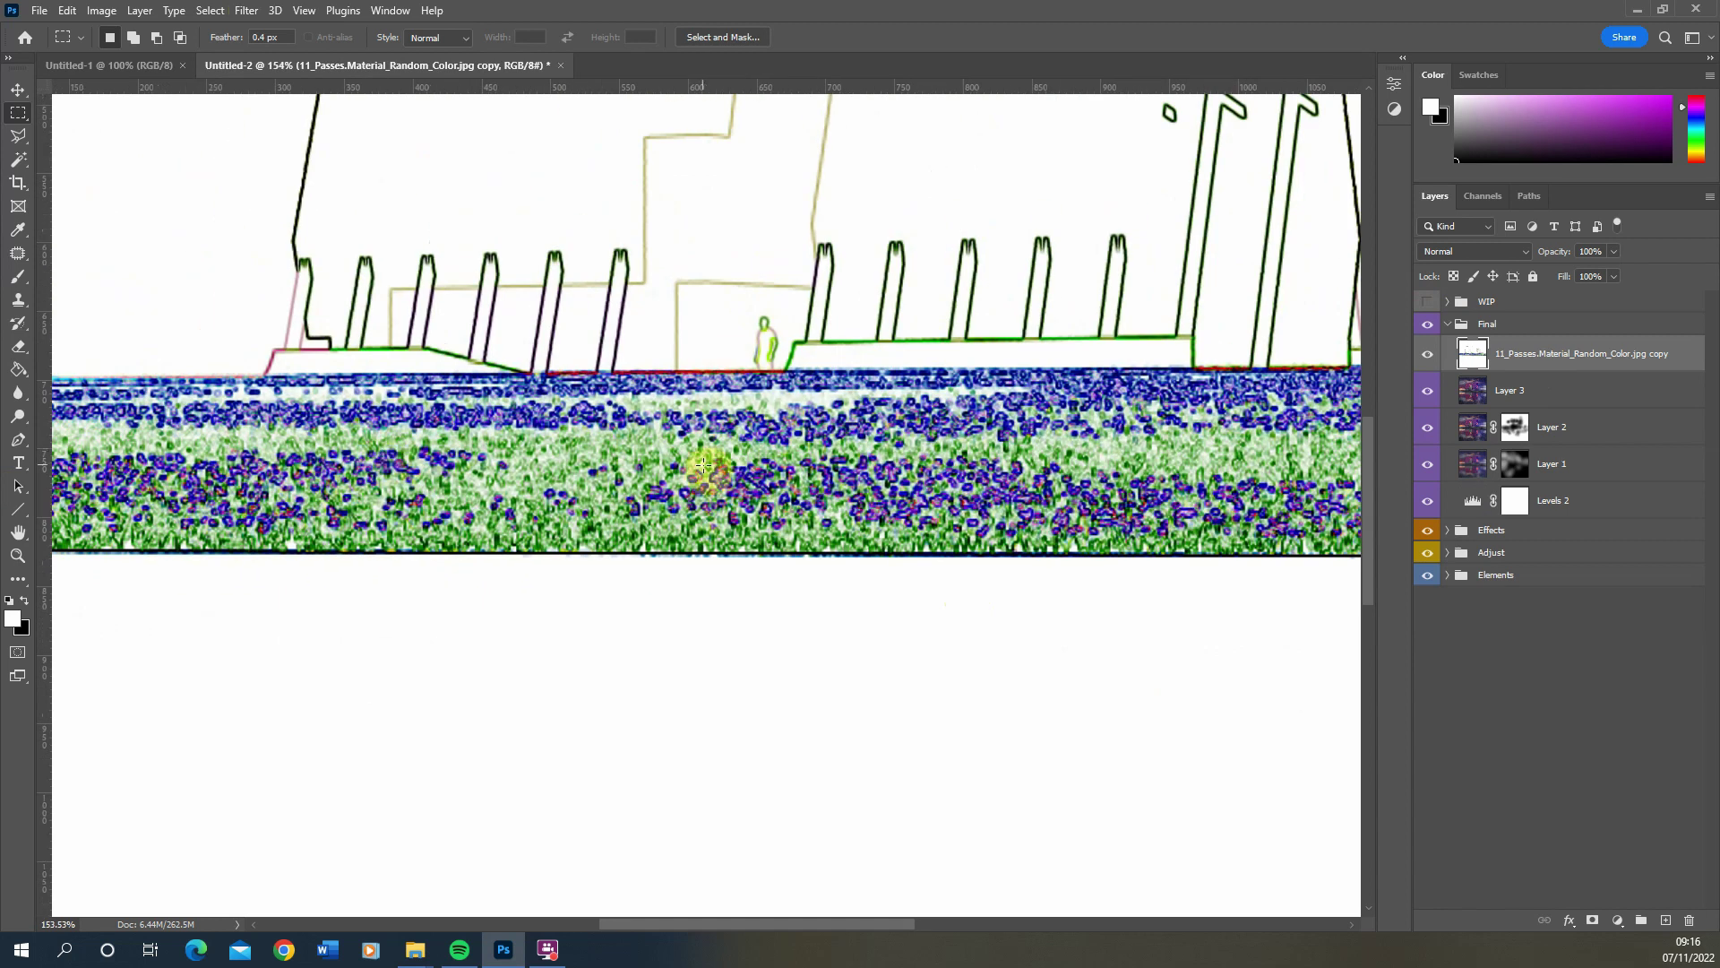
{"action": "scroll", "coordinate": [334, 676], "scroll_direction": "down", "scroll_amount": 4}
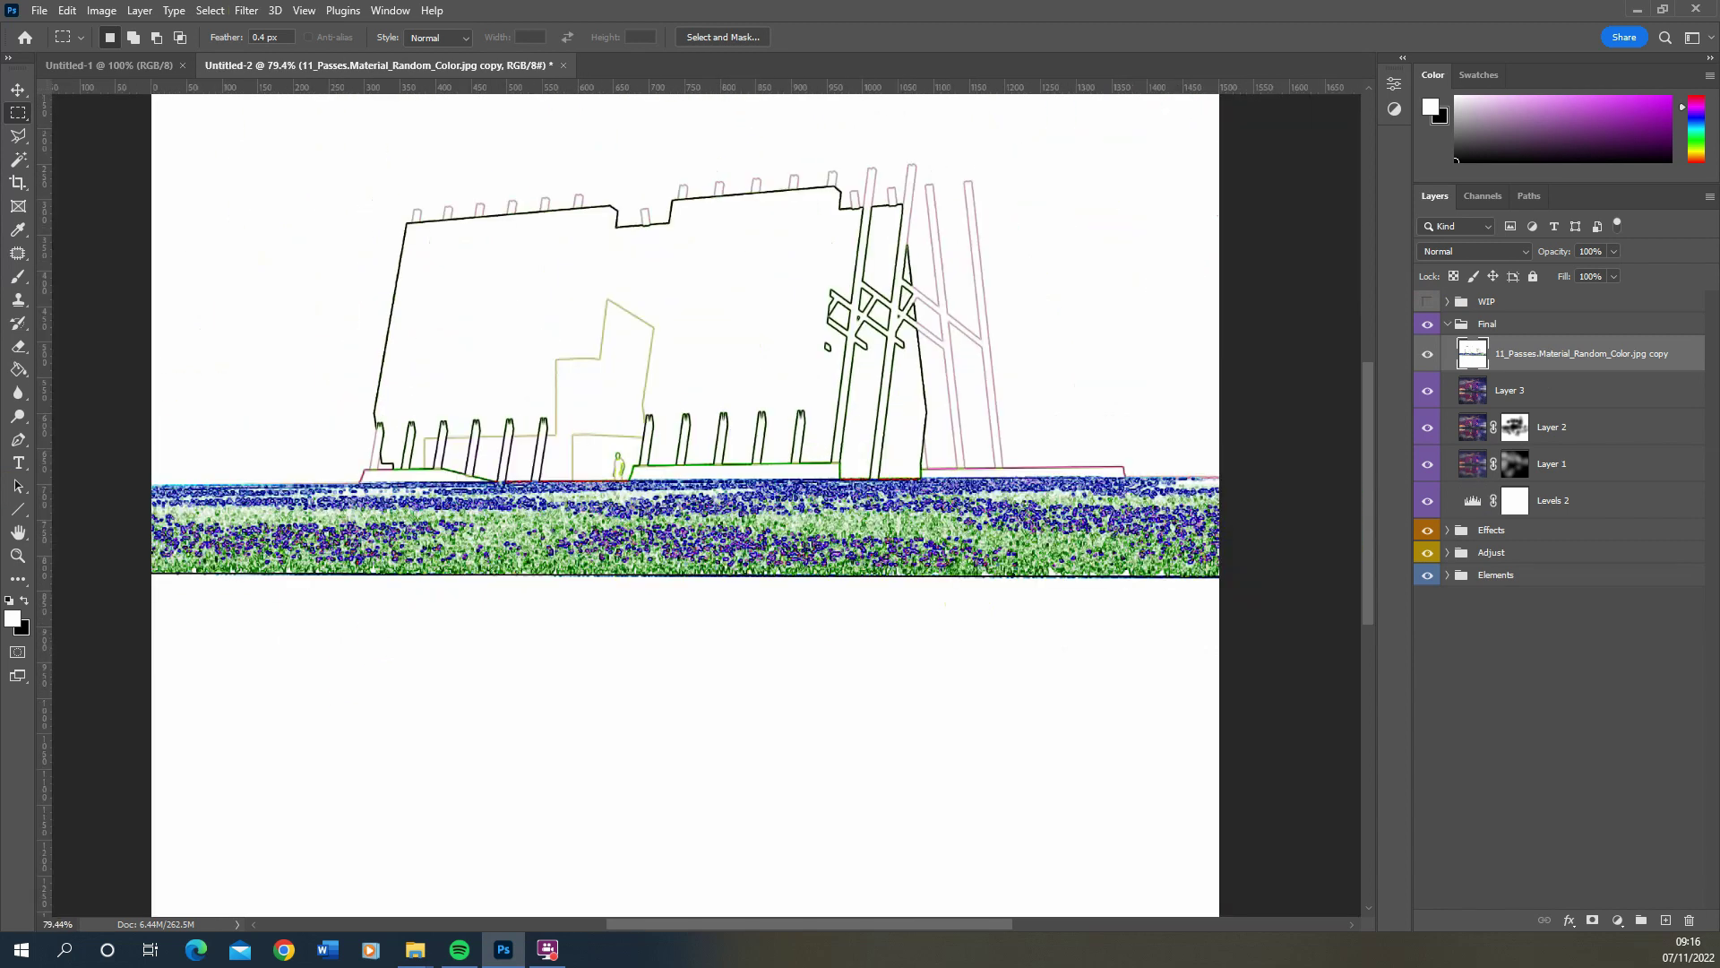
Add a Black & White adjustment layer above the edge layer and clip it to that layer
{"action": "left_click", "coordinate": [1617, 920]}
{"action": "left_click", "coordinate": [1613, 775]}
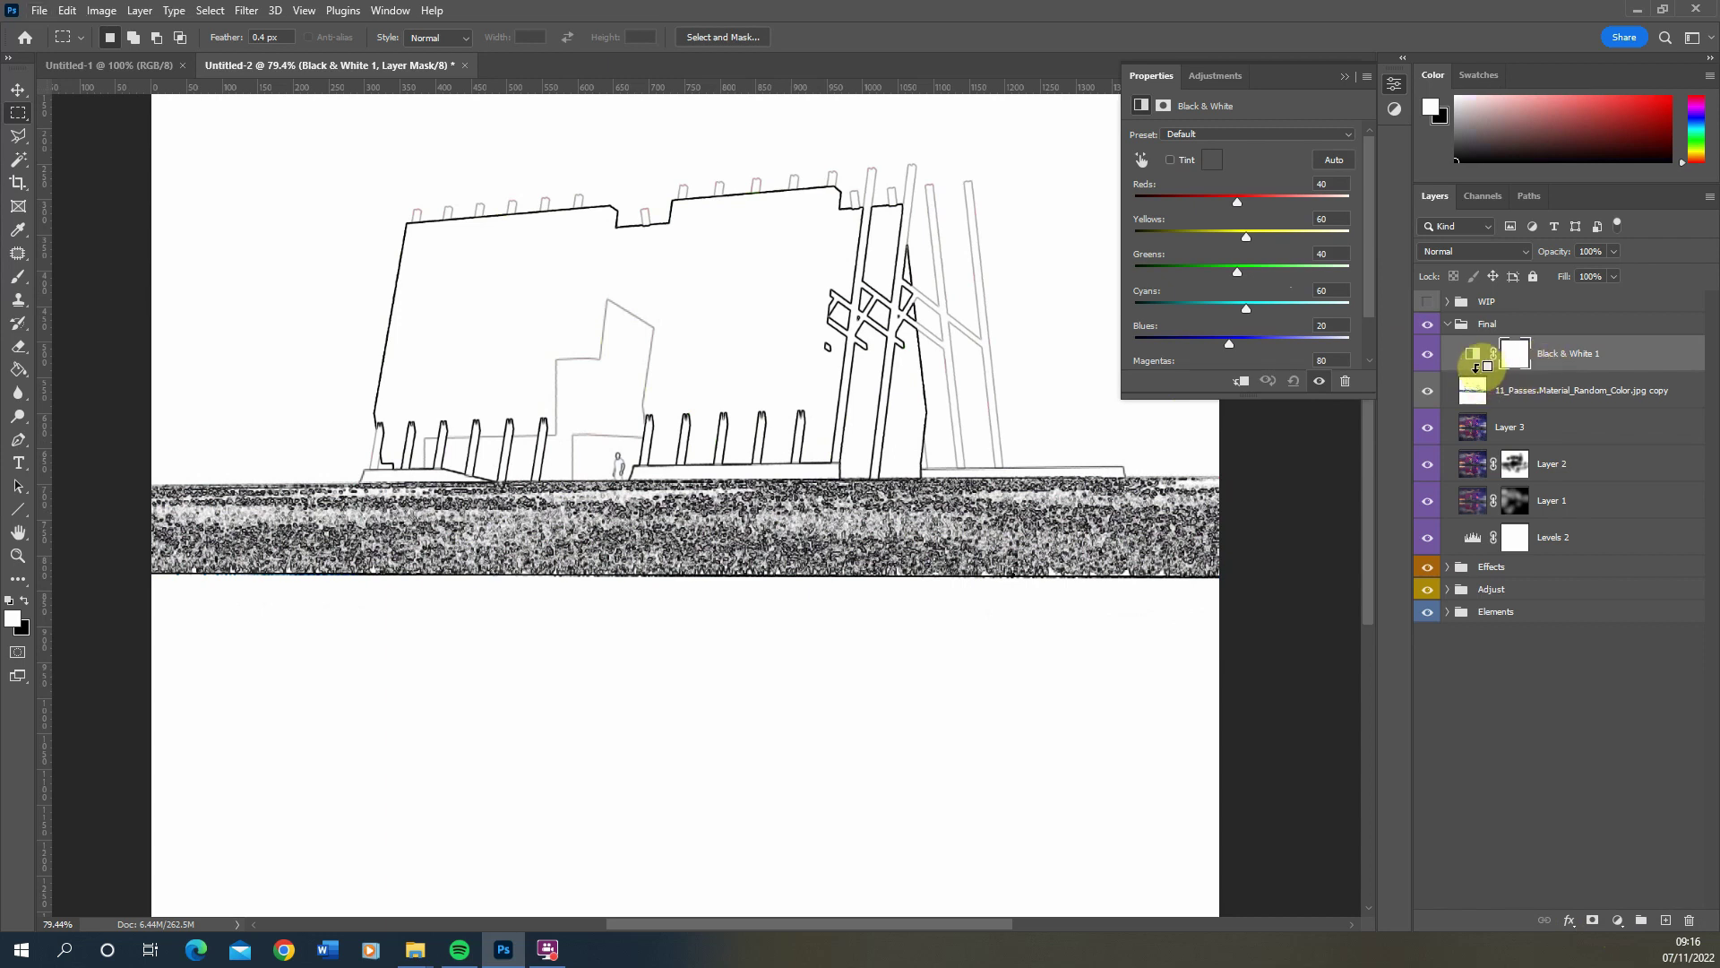
{"action": "left_click", "coordinate": [1479, 370], "text": "alt"}
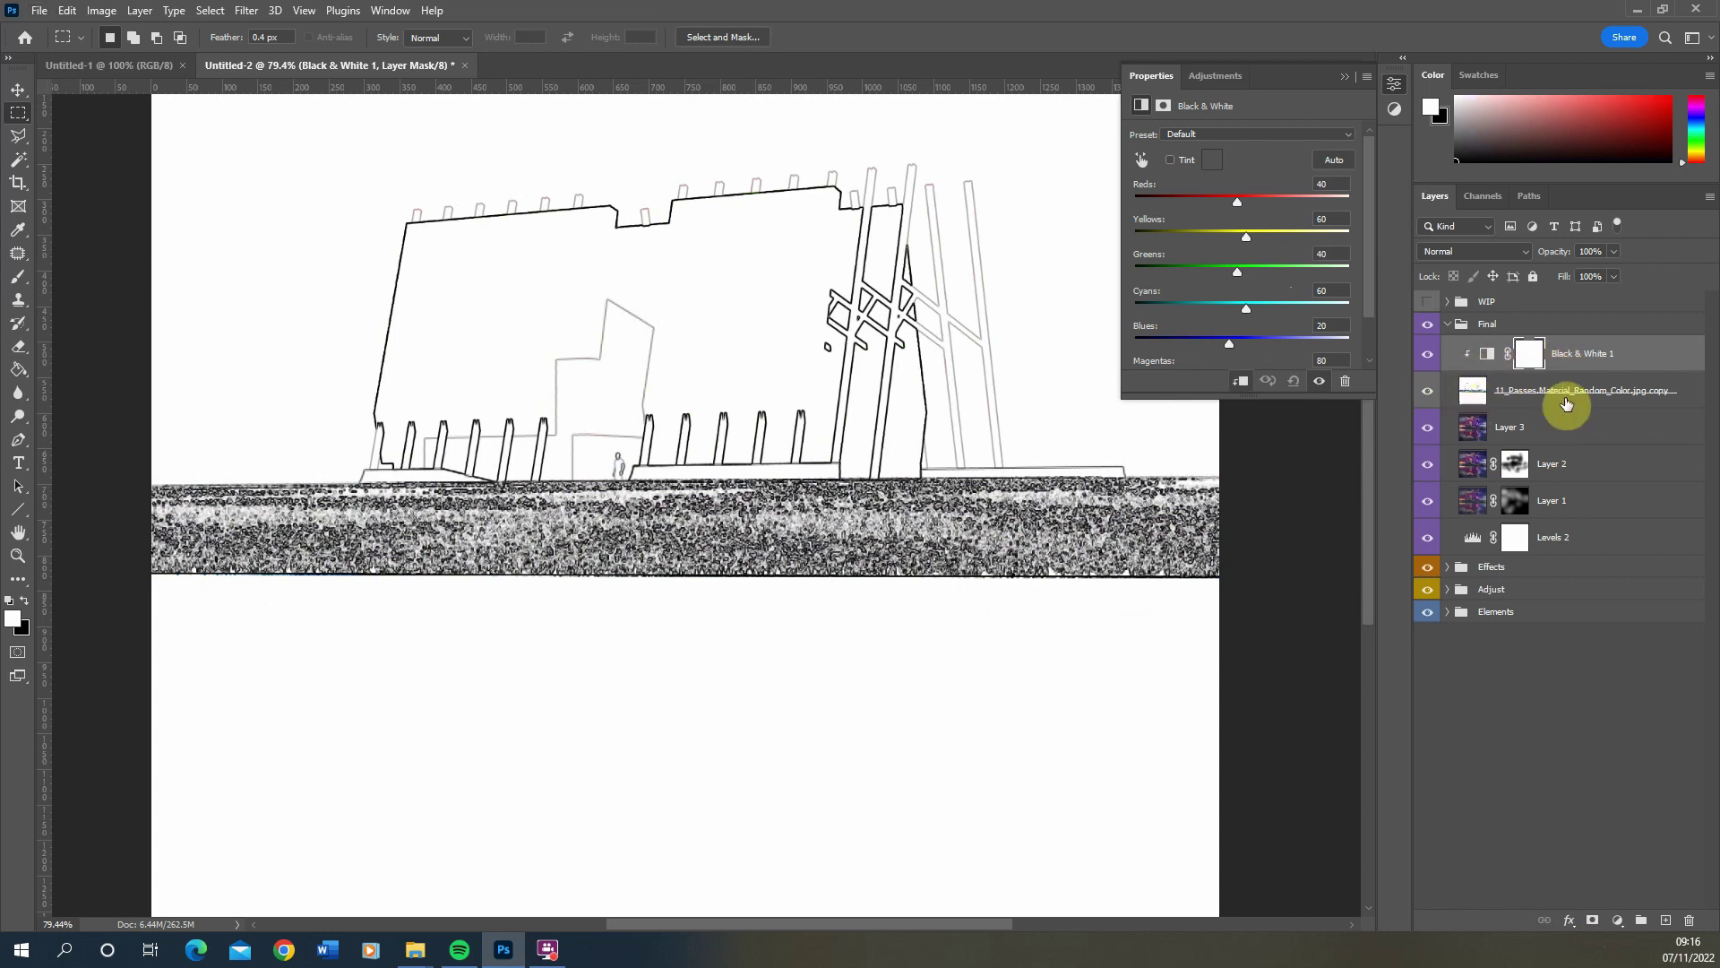
Invert the Material_Random_Color edge layer and set its blend mode to Screen
{"action": "left_click", "coordinate": [1472, 391]}
{"action": "scroll", "coordinate": [550, 512], "scroll_direction": "down", "scroll_amount": 5}
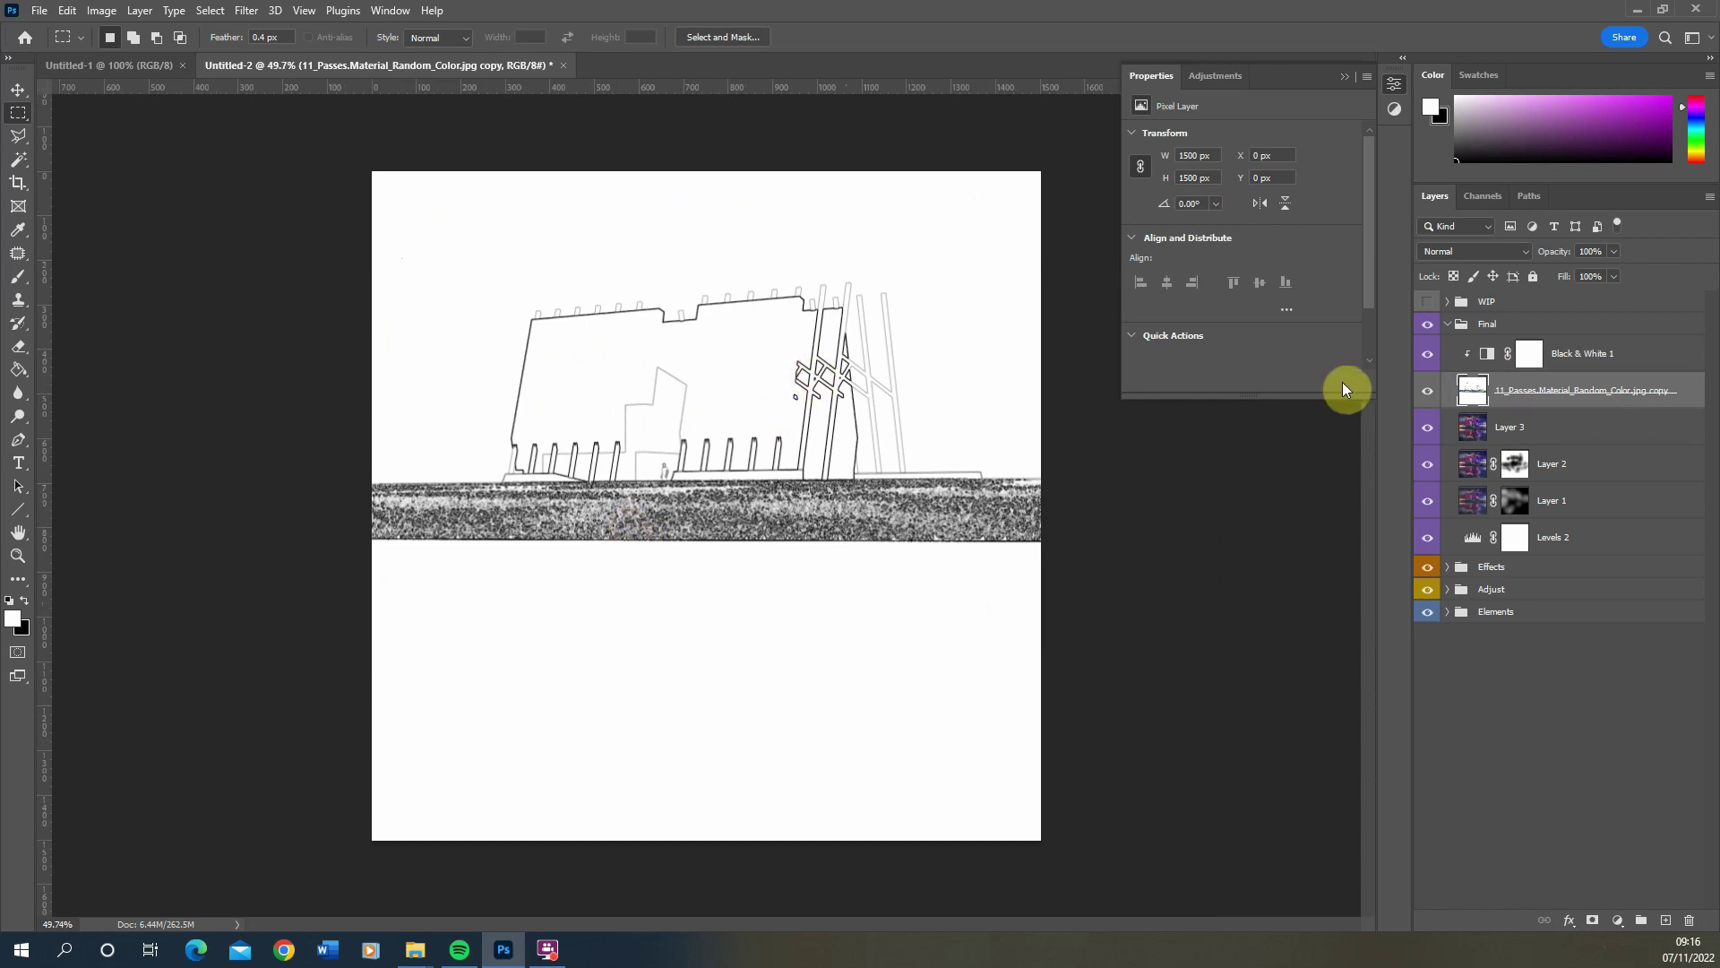
{"action": "key", "text": "ctrl+i"}
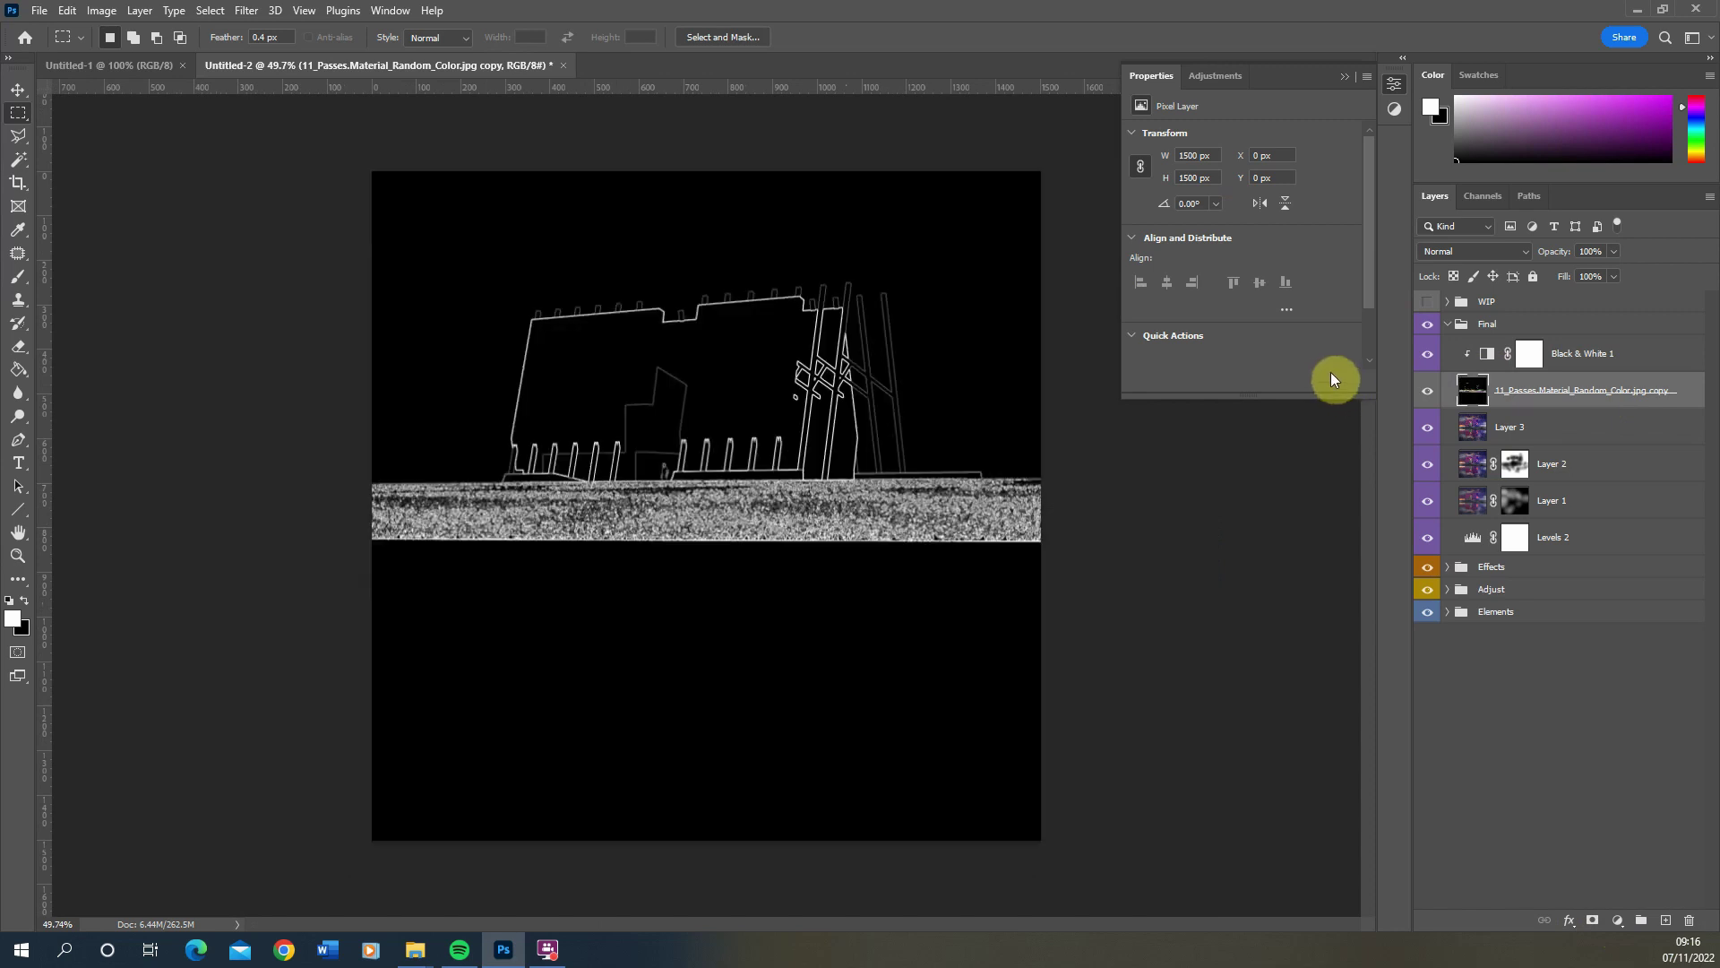
{"action": "left_click", "coordinate": [1459, 255]}
{"action": "left_click", "coordinate": [1461, 403]}
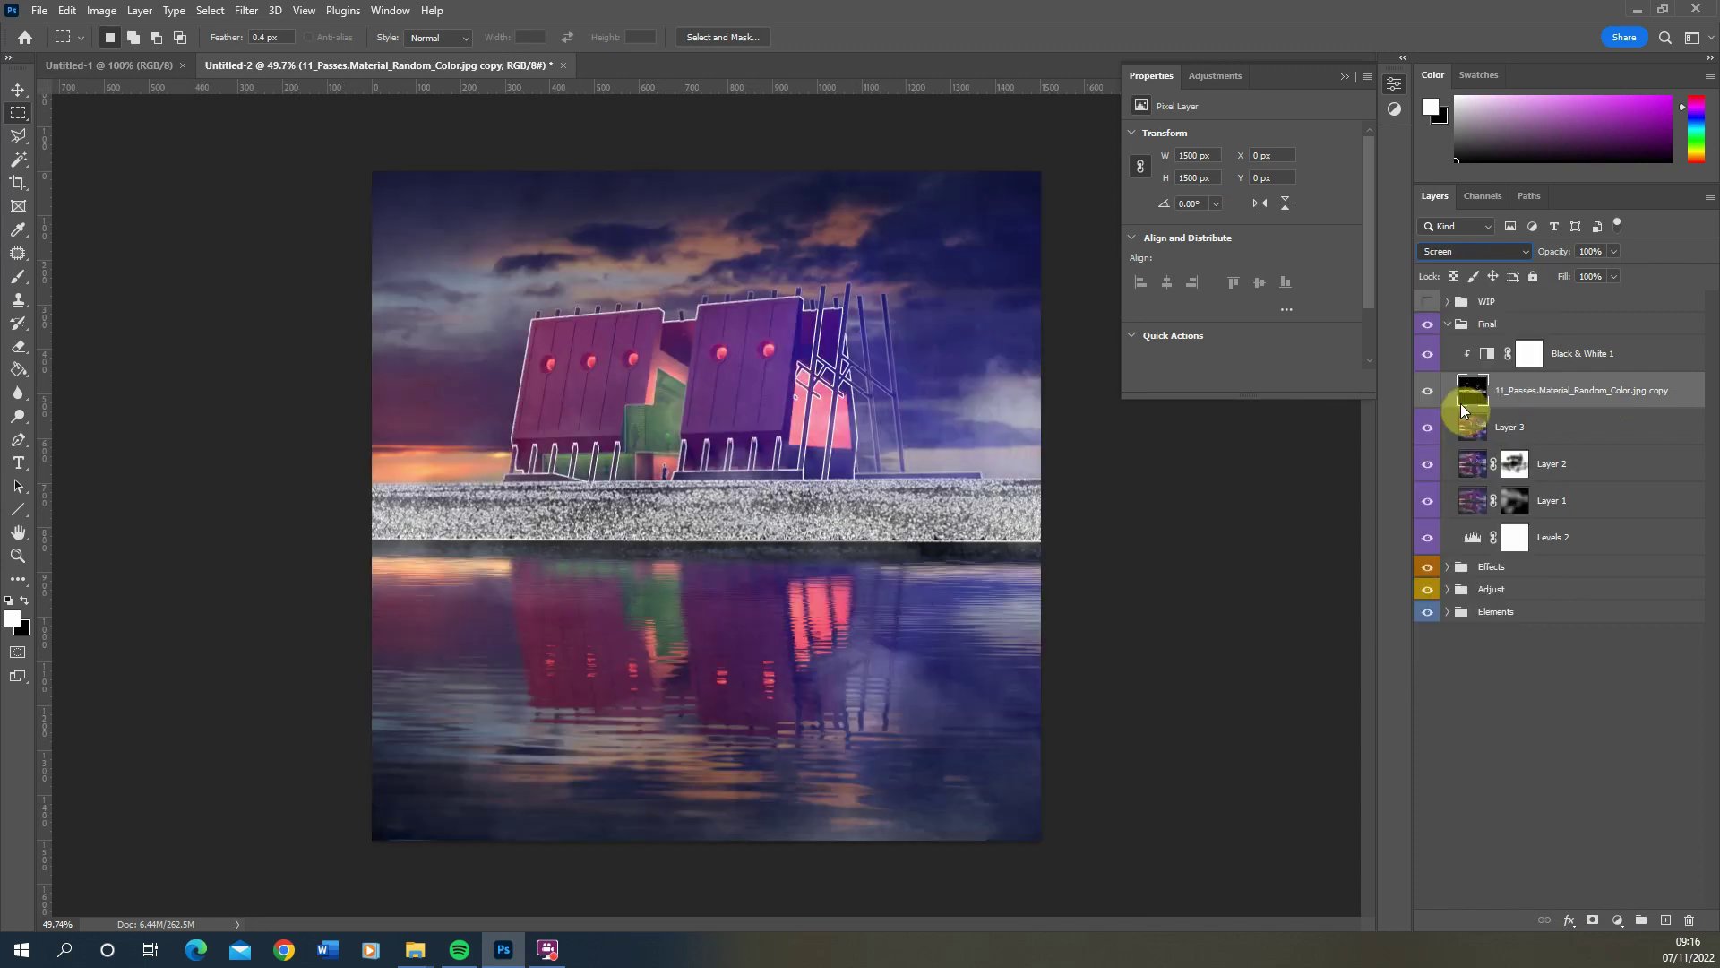
Reduce the edge layer's fill to 13% and compare the image with the layer hidden and shown
{"action": "scroll", "coordinate": [764, 349], "scroll_direction": "up", "scroll_amount": 2}
{"action": "scroll", "coordinate": [828, 341], "scroll_direction": "up", "scroll_amount": 2}
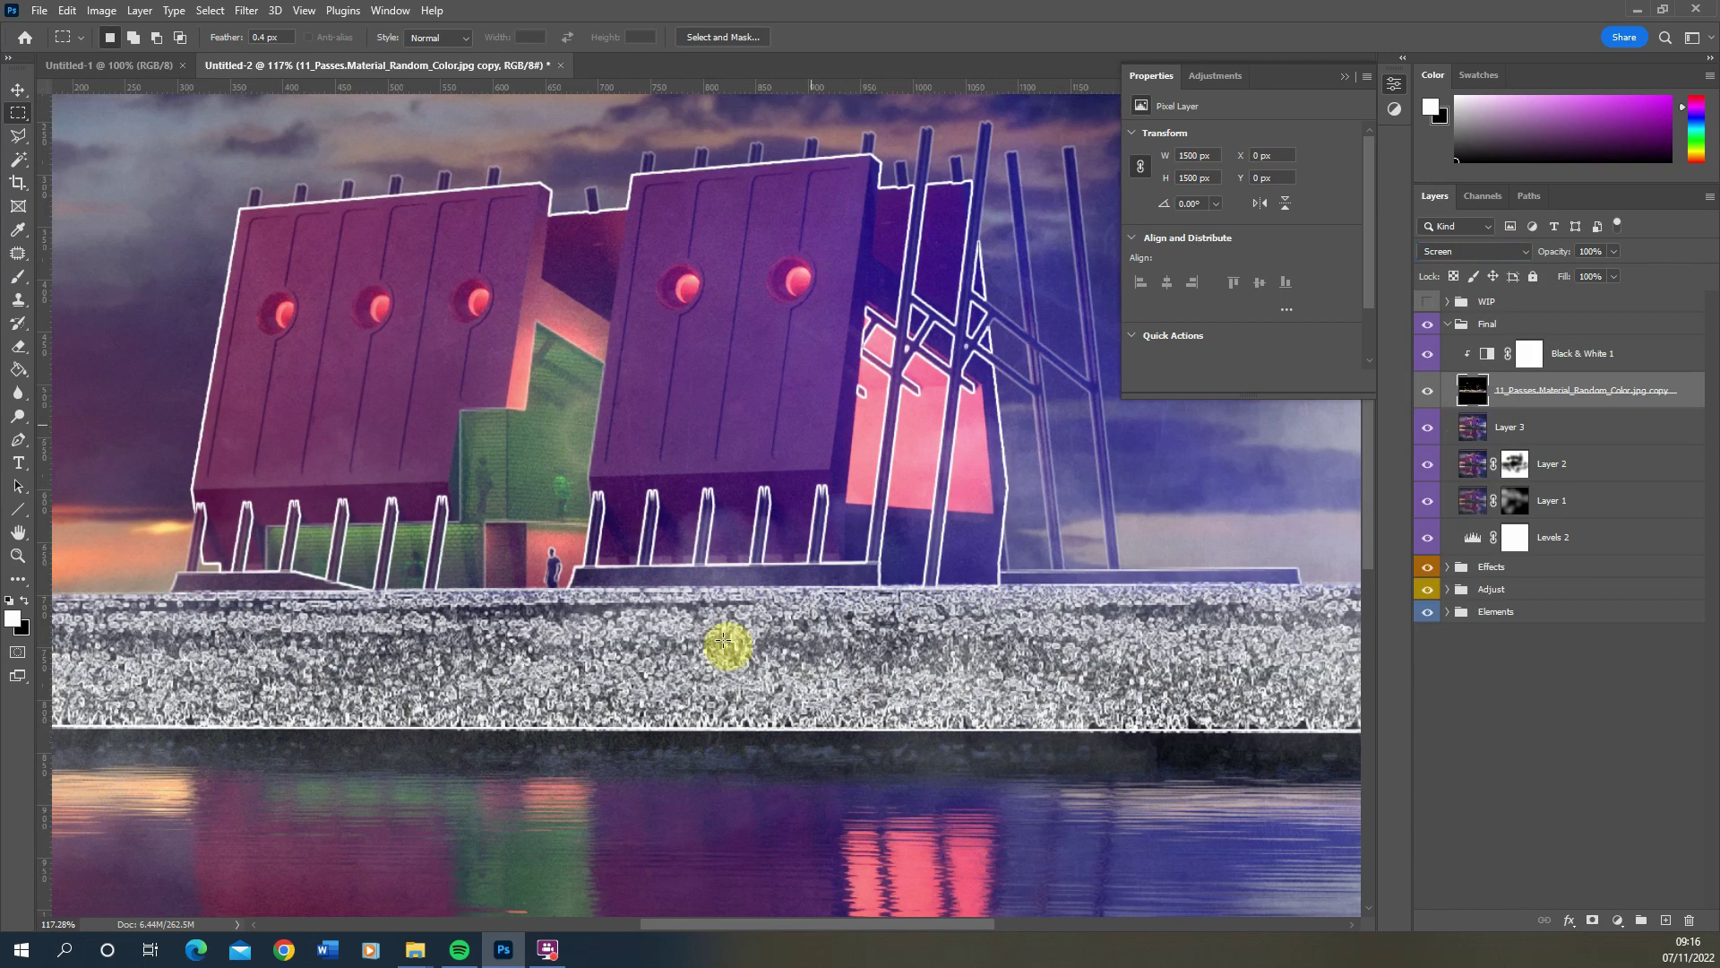
{"action": "scroll", "coordinate": [972, 345], "scroll_direction": "down", "scroll_amount": 4}
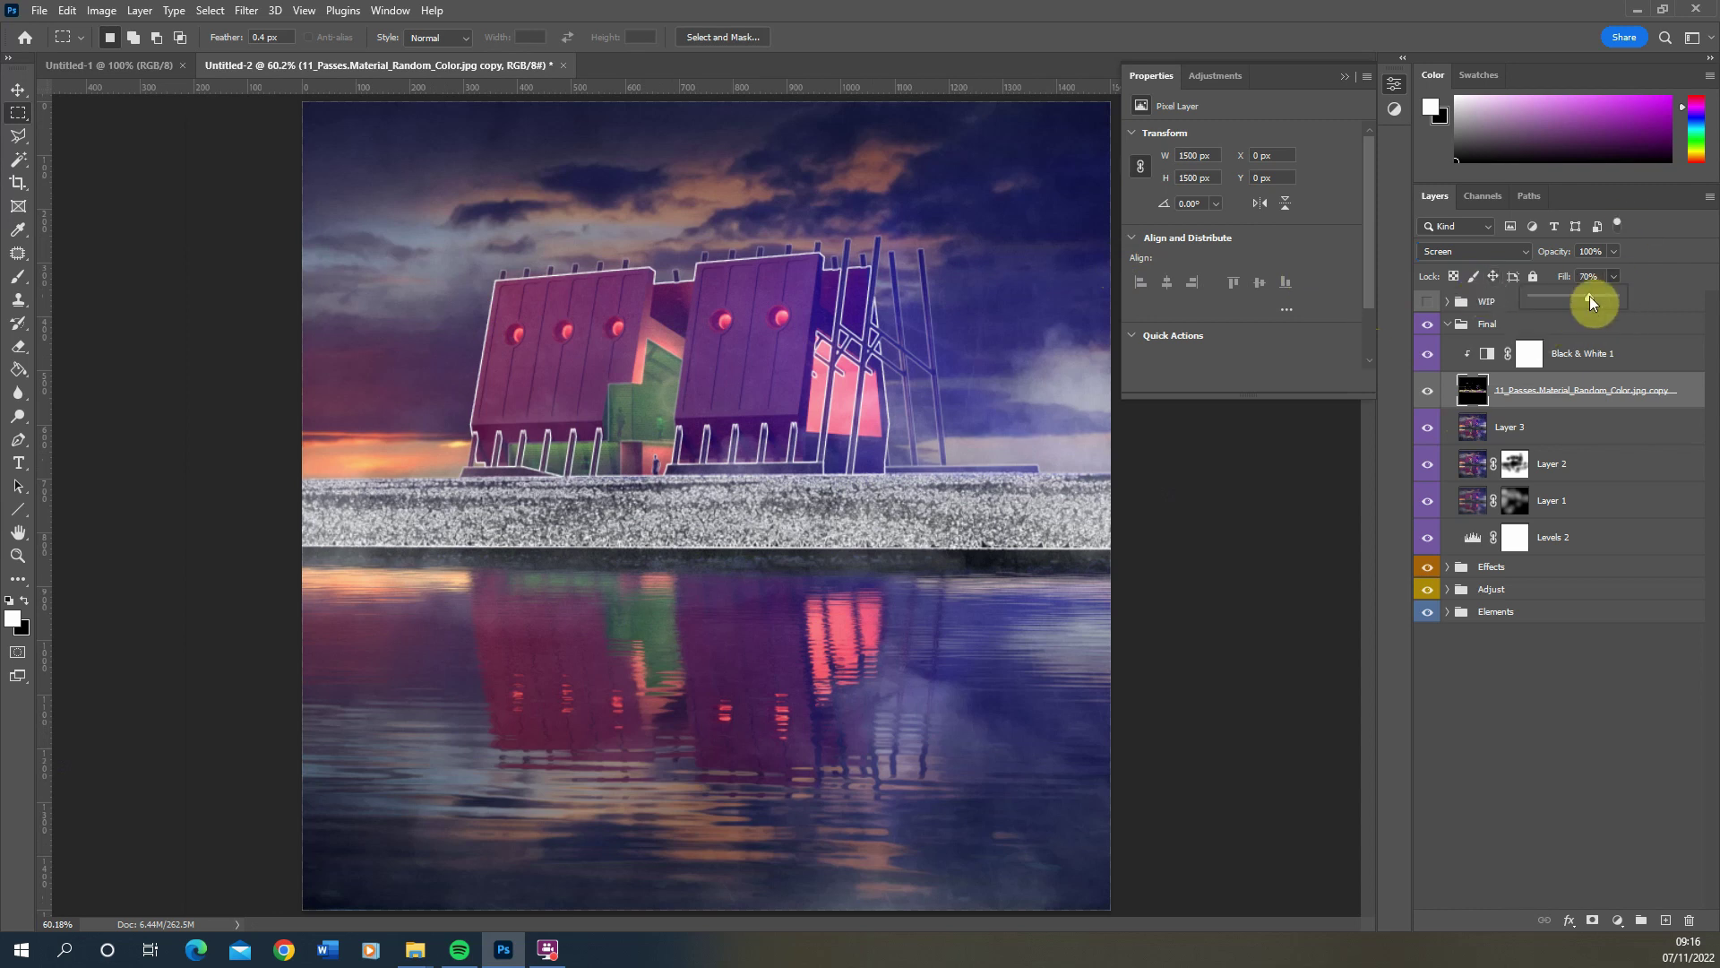
{"action": "left_click_drag", "start_coordinate": [1589, 299], "coordinate": [1569, 301]}
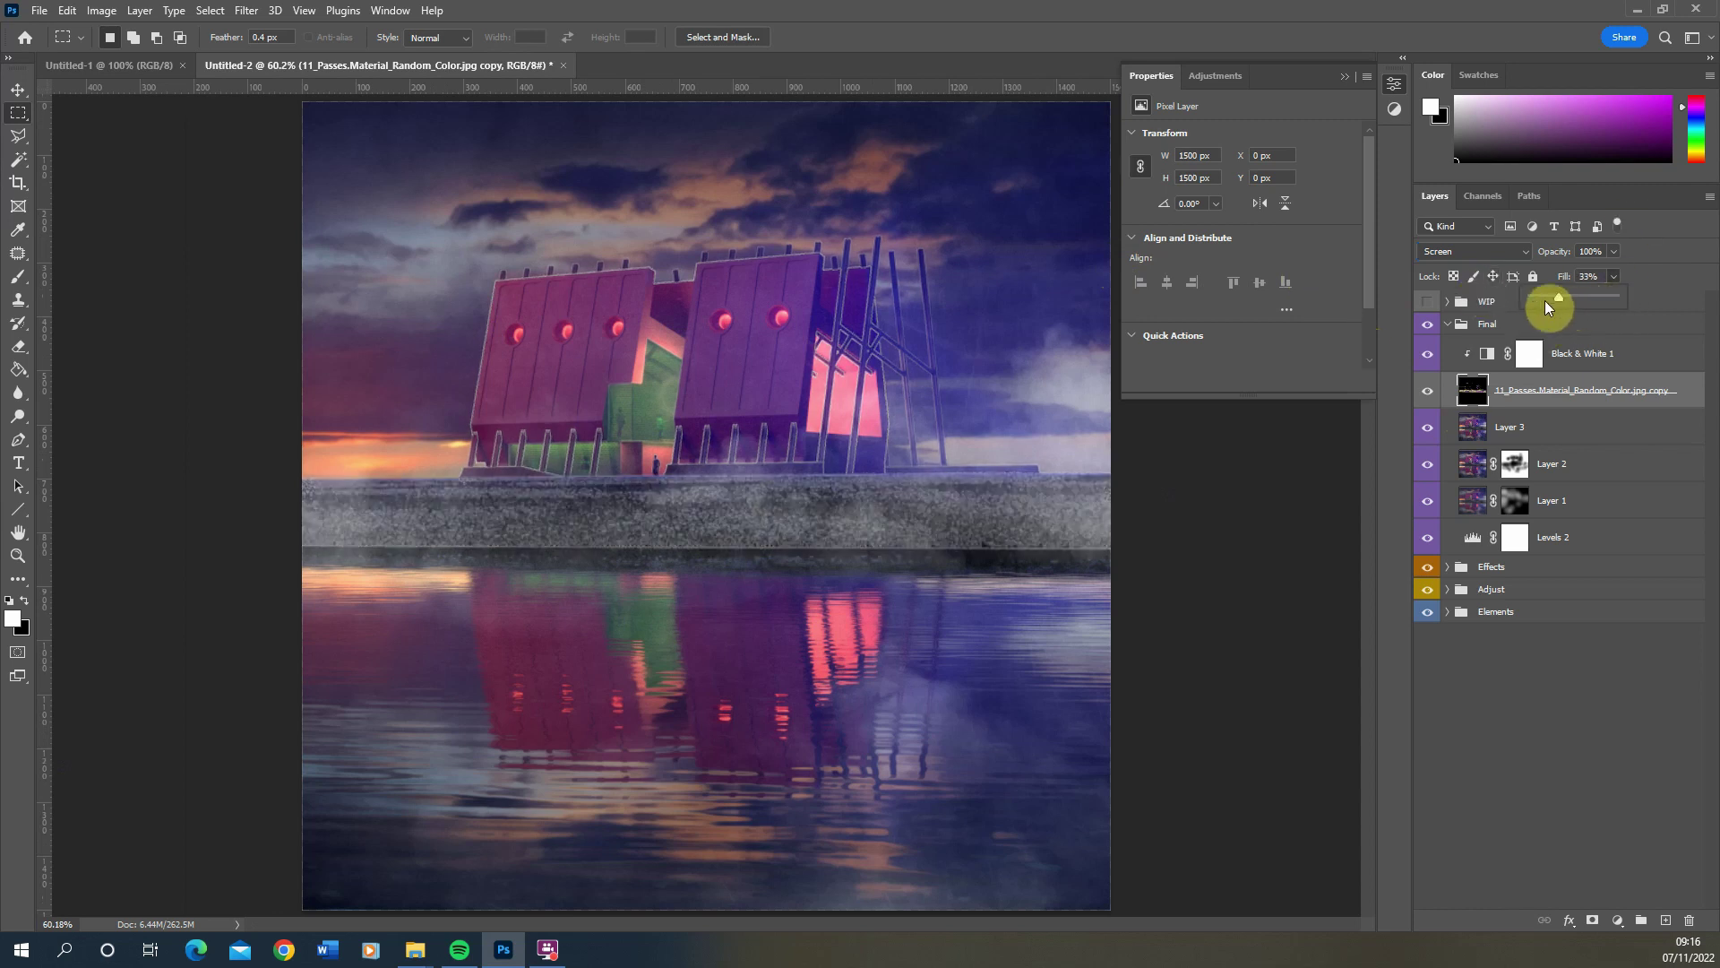
{"action": "mouse_move", "coordinate": [1566, 320]}
{"action": "left_mouse_down"}
{"action": "mouse_move", "coordinate": [1539, 299]}
{"action": "mouse_move", "coordinate": [1557, 296]}
{"action": "mouse_move", "coordinate": [1542, 303]}
{"action": "left_mouse_up"}
{"action": "scroll", "coordinate": [619, 365], "scroll_direction": "down", "scroll_amount": 2}
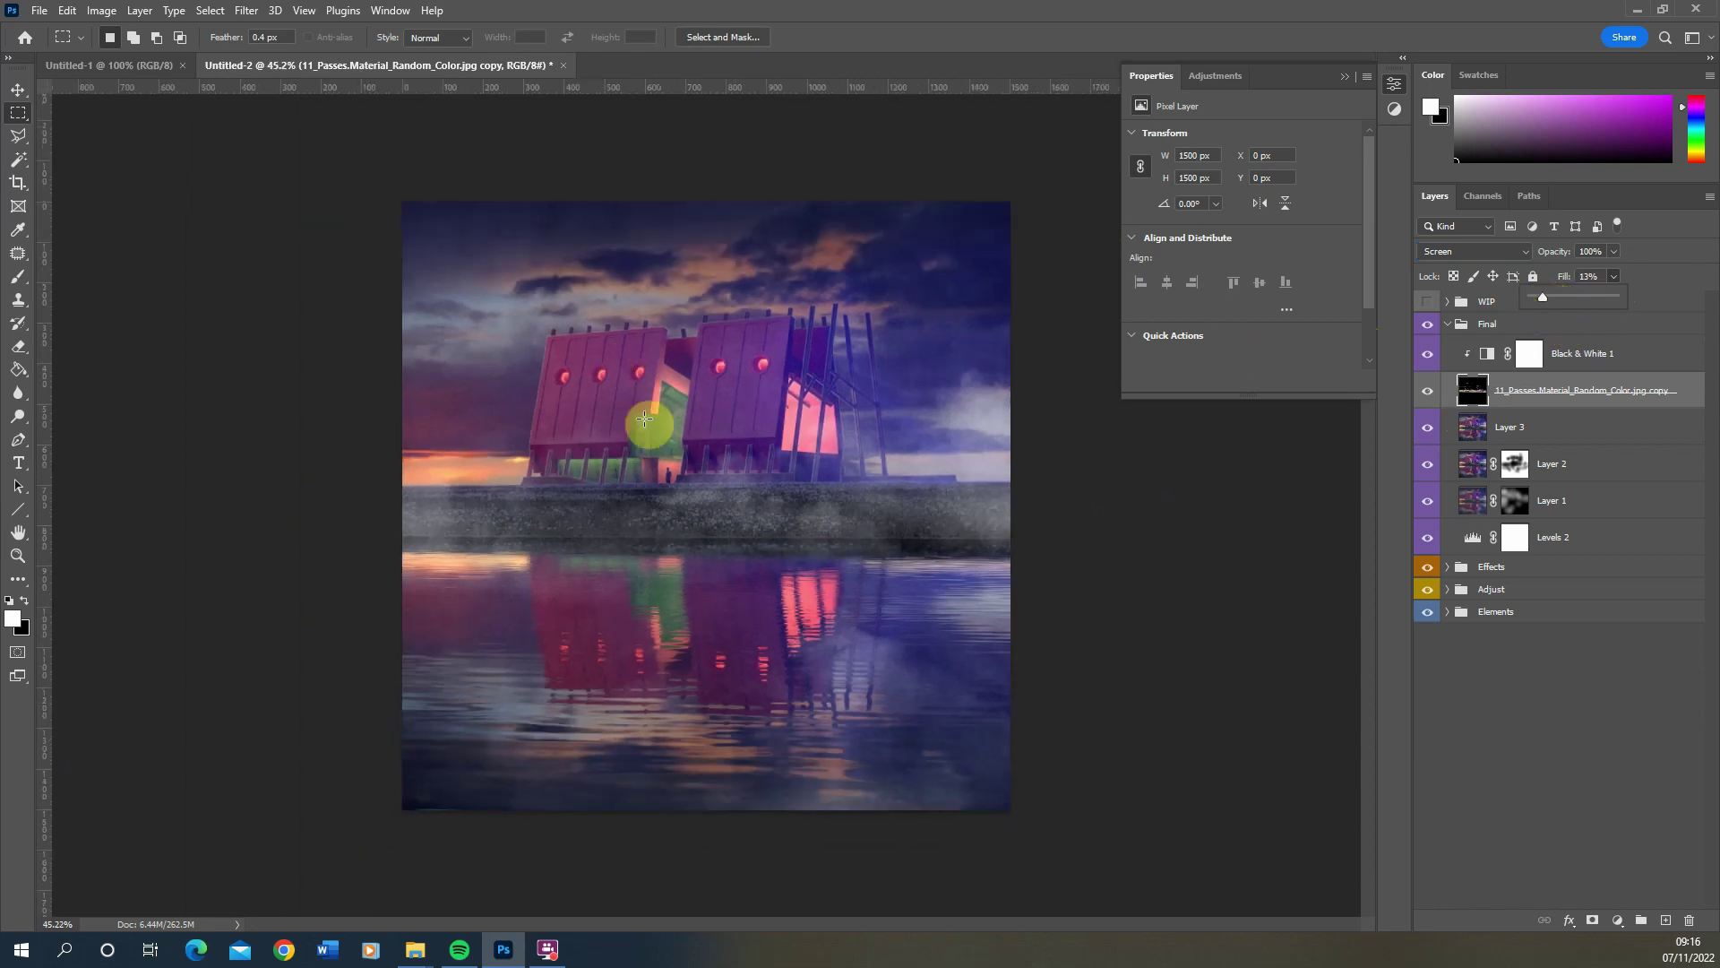
{"action": "left_click", "coordinate": [1430, 392]}
{"action": "left_click", "coordinate": [1430, 393]}
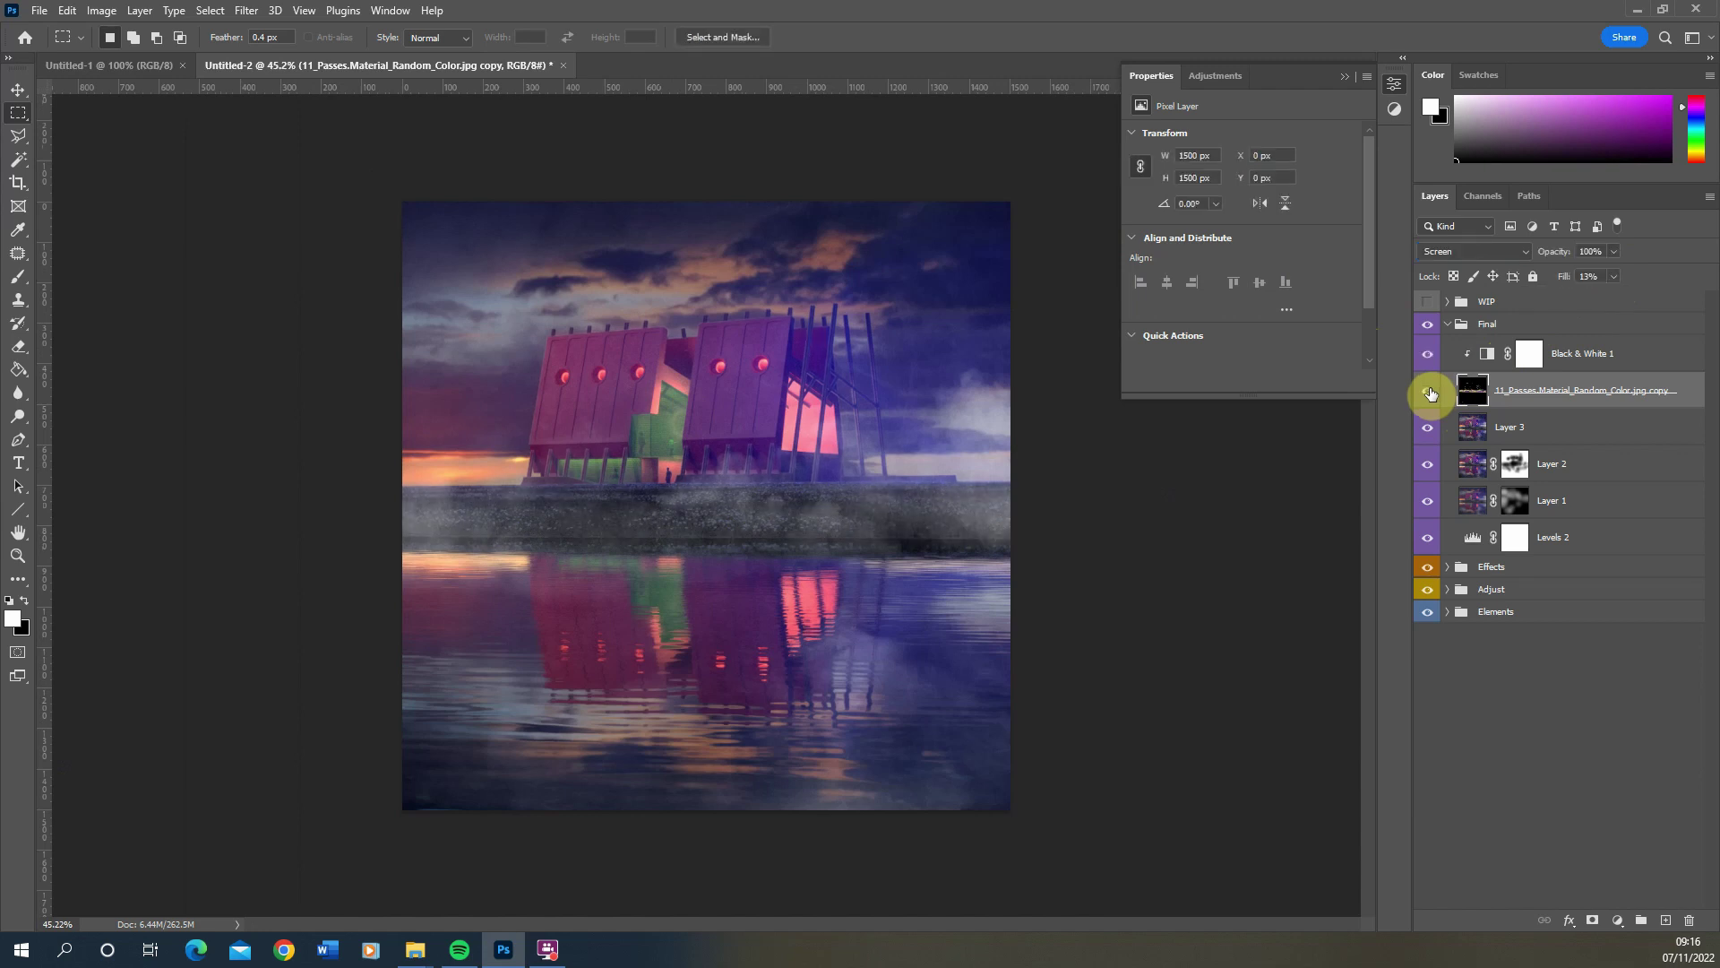
{"action": "left_click", "coordinate": [1429, 392]}
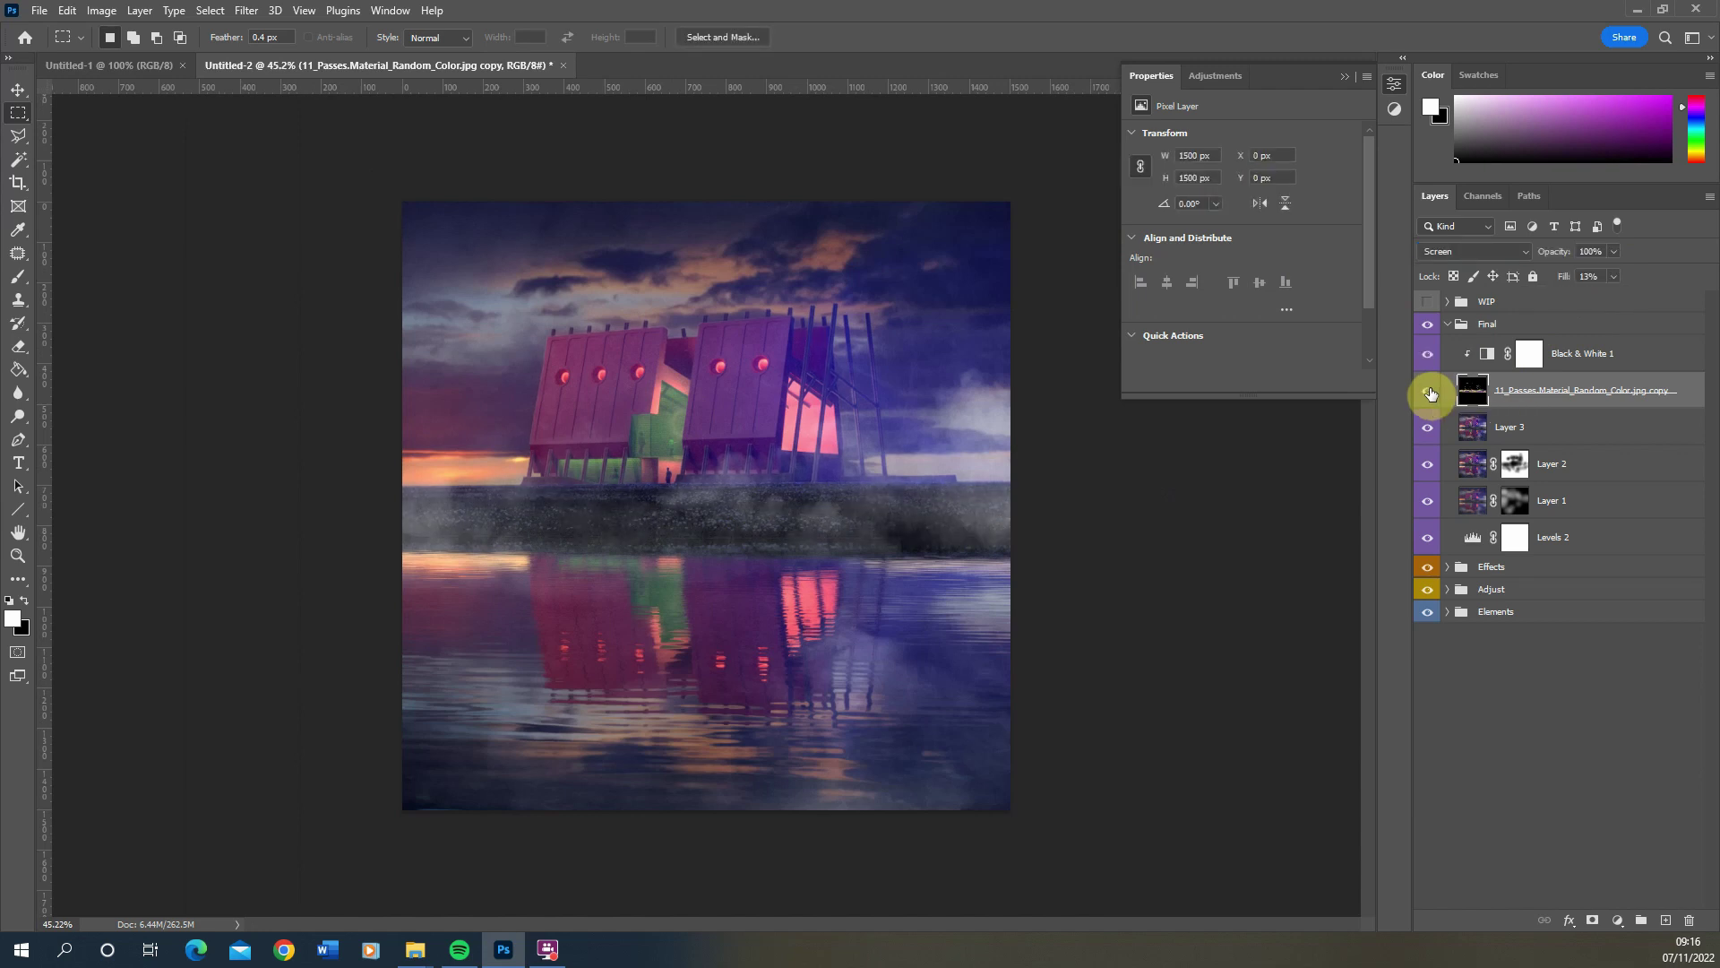
{"action": "left_click", "coordinate": [1429, 391]}
{"action": "scroll", "coordinate": [650, 428], "scroll_direction": "up", "scroll_amount": 3}
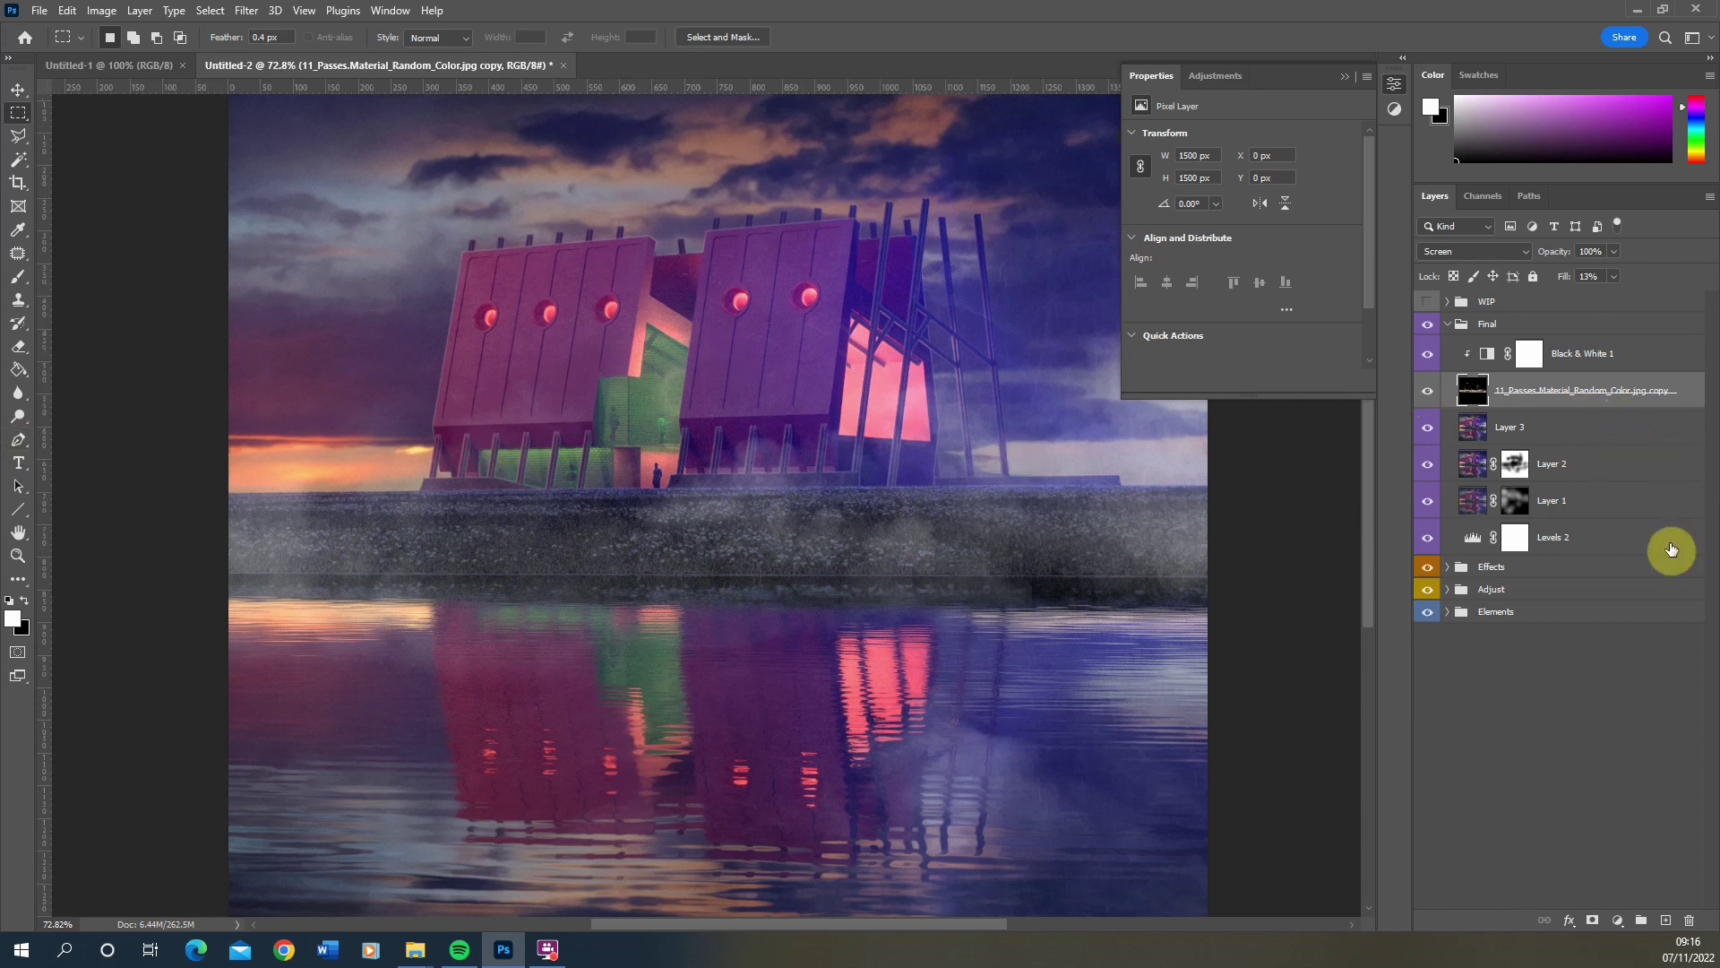
Mask the edge layer, erase its lines along the ground strip above the water at 40% eraser opacity, and lower its fill to 11%
{"action": "left_click", "coordinate": [1595, 923]}
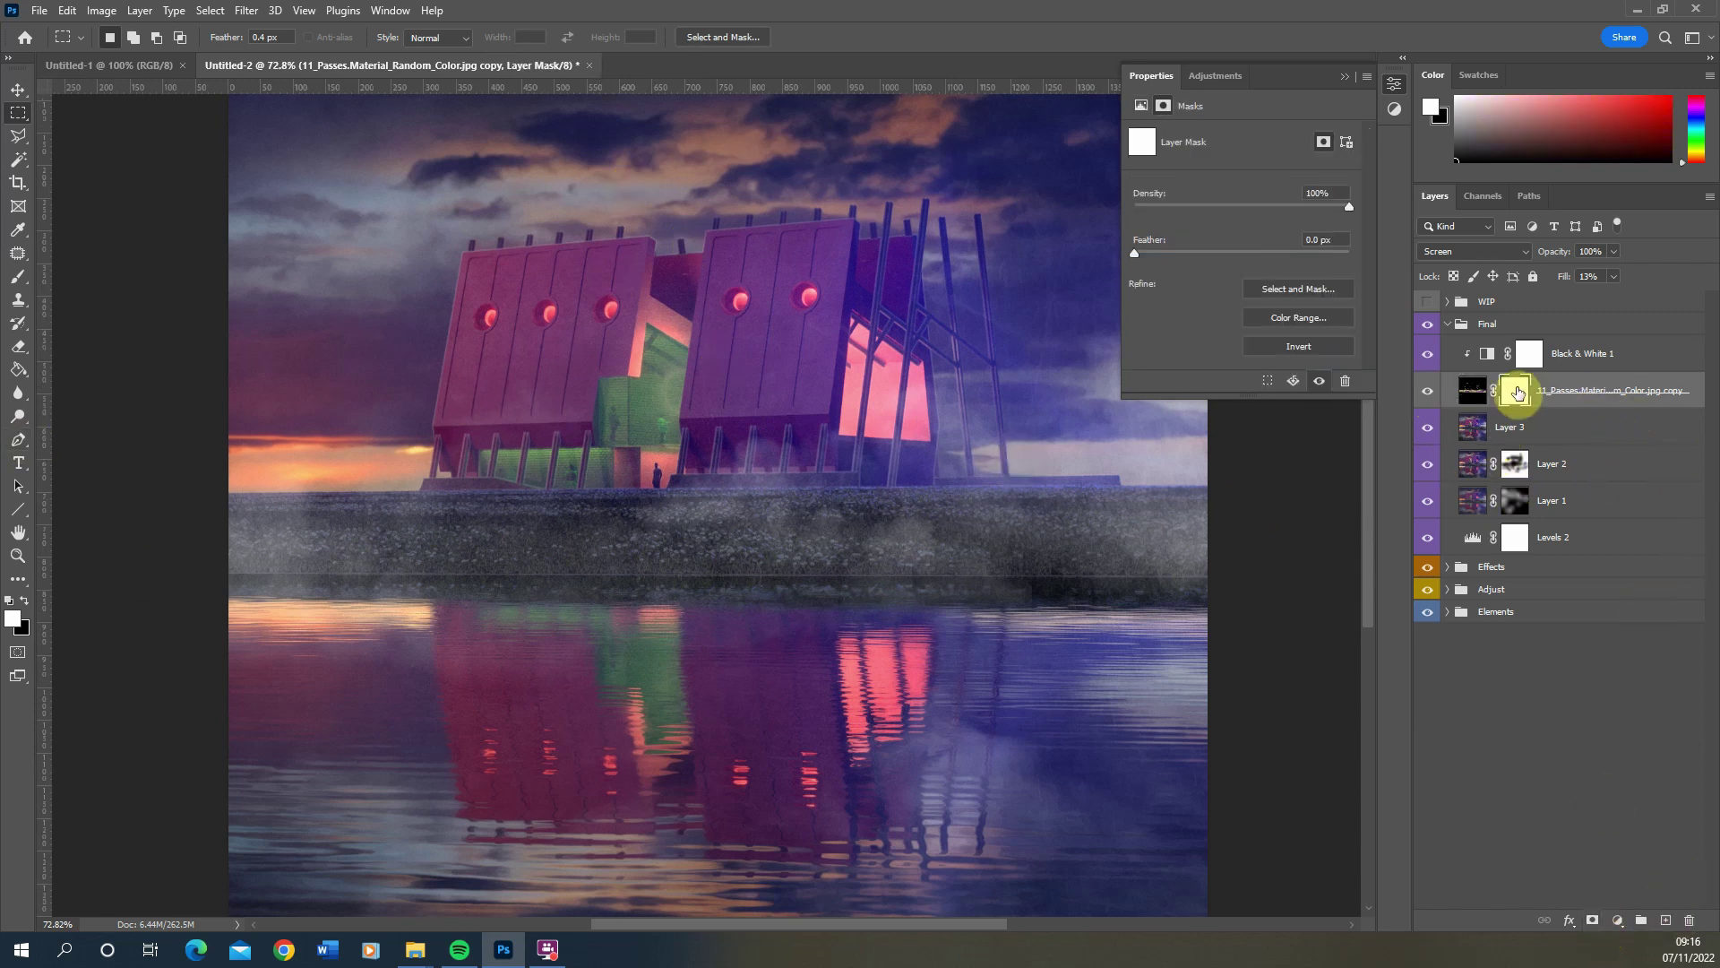
{"action": "left_click", "coordinate": [18, 346]}
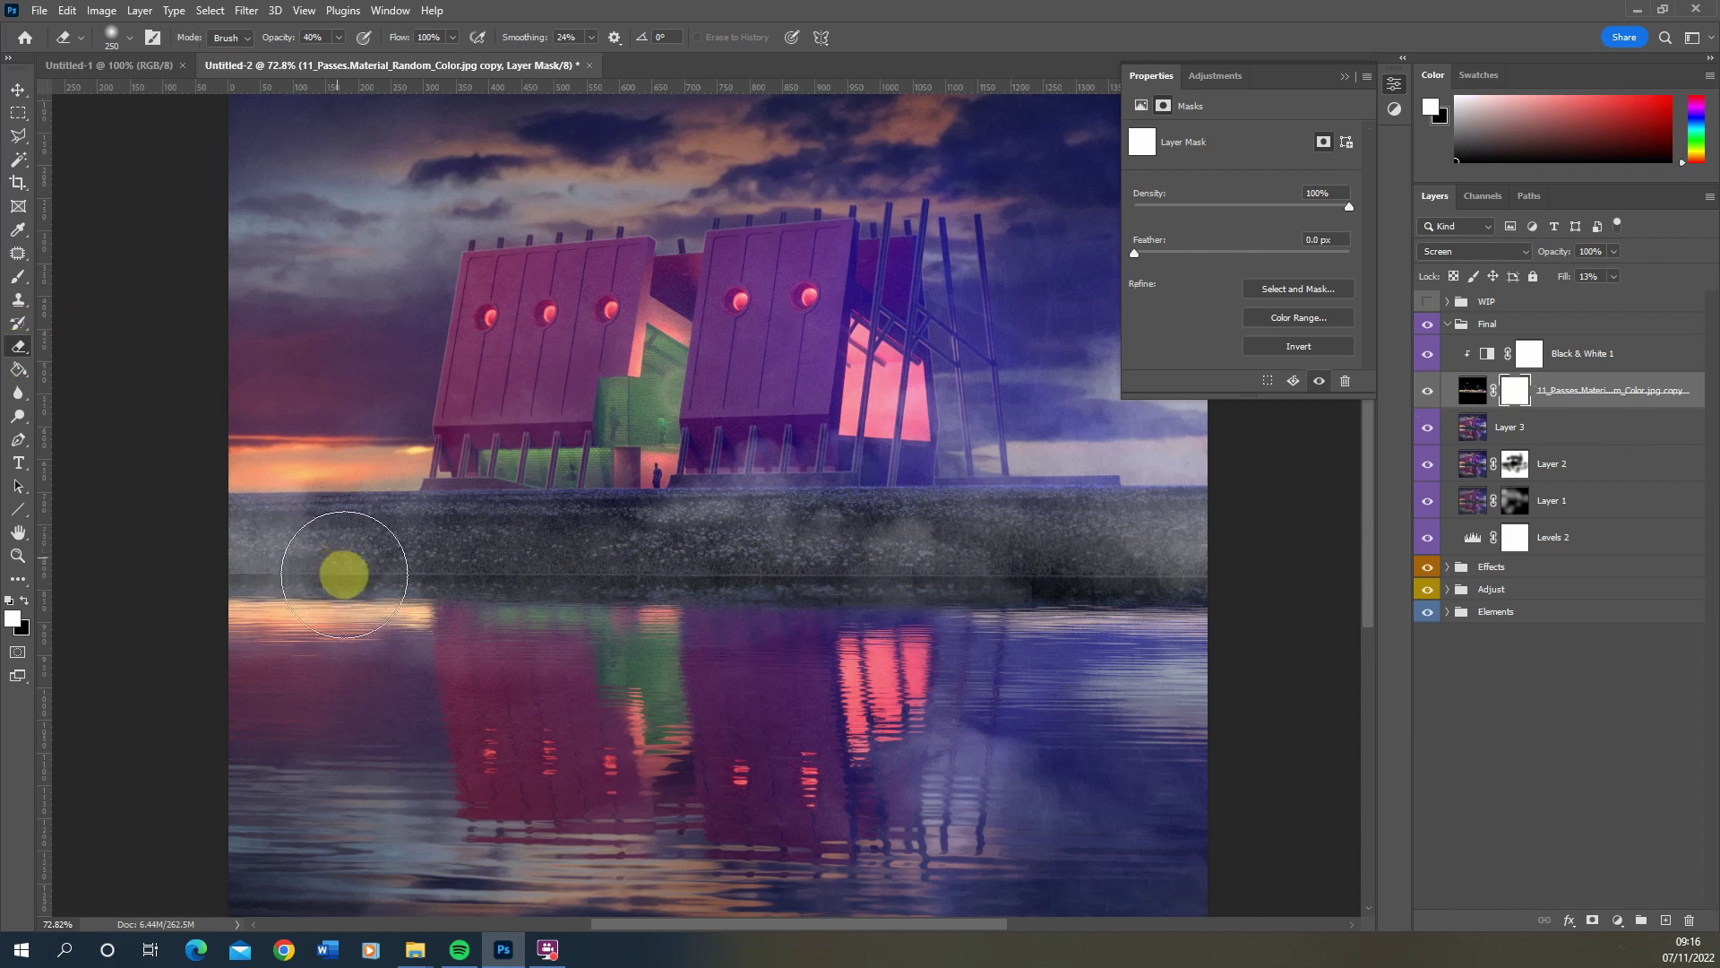
{"action": "mouse_move", "coordinate": [414, 571]}
{"action": "left_mouse_down"}
{"action": "mouse_move", "coordinate": [1110, 534]}
{"action": "mouse_move", "coordinate": [457, 588]}
{"action": "mouse_move", "coordinate": [192, 588]}
{"action": "mouse_move", "coordinate": [1298, 554]}
{"action": "mouse_move", "coordinate": [173, 592]}
{"action": "mouse_move", "coordinate": [1365, 580]}
{"action": "mouse_move", "coordinate": [221, 547]}
{"action": "mouse_move", "coordinate": [1255, 557]}
{"action": "mouse_move", "coordinate": [277, 622]}
{"action": "mouse_move", "coordinate": [380, 579]}
{"action": "mouse_move", "coordinate": [1091, 595]}
{"action": "mouse_move", "coordinate": [535, 648]}
{"action": "left_mouse_up"}
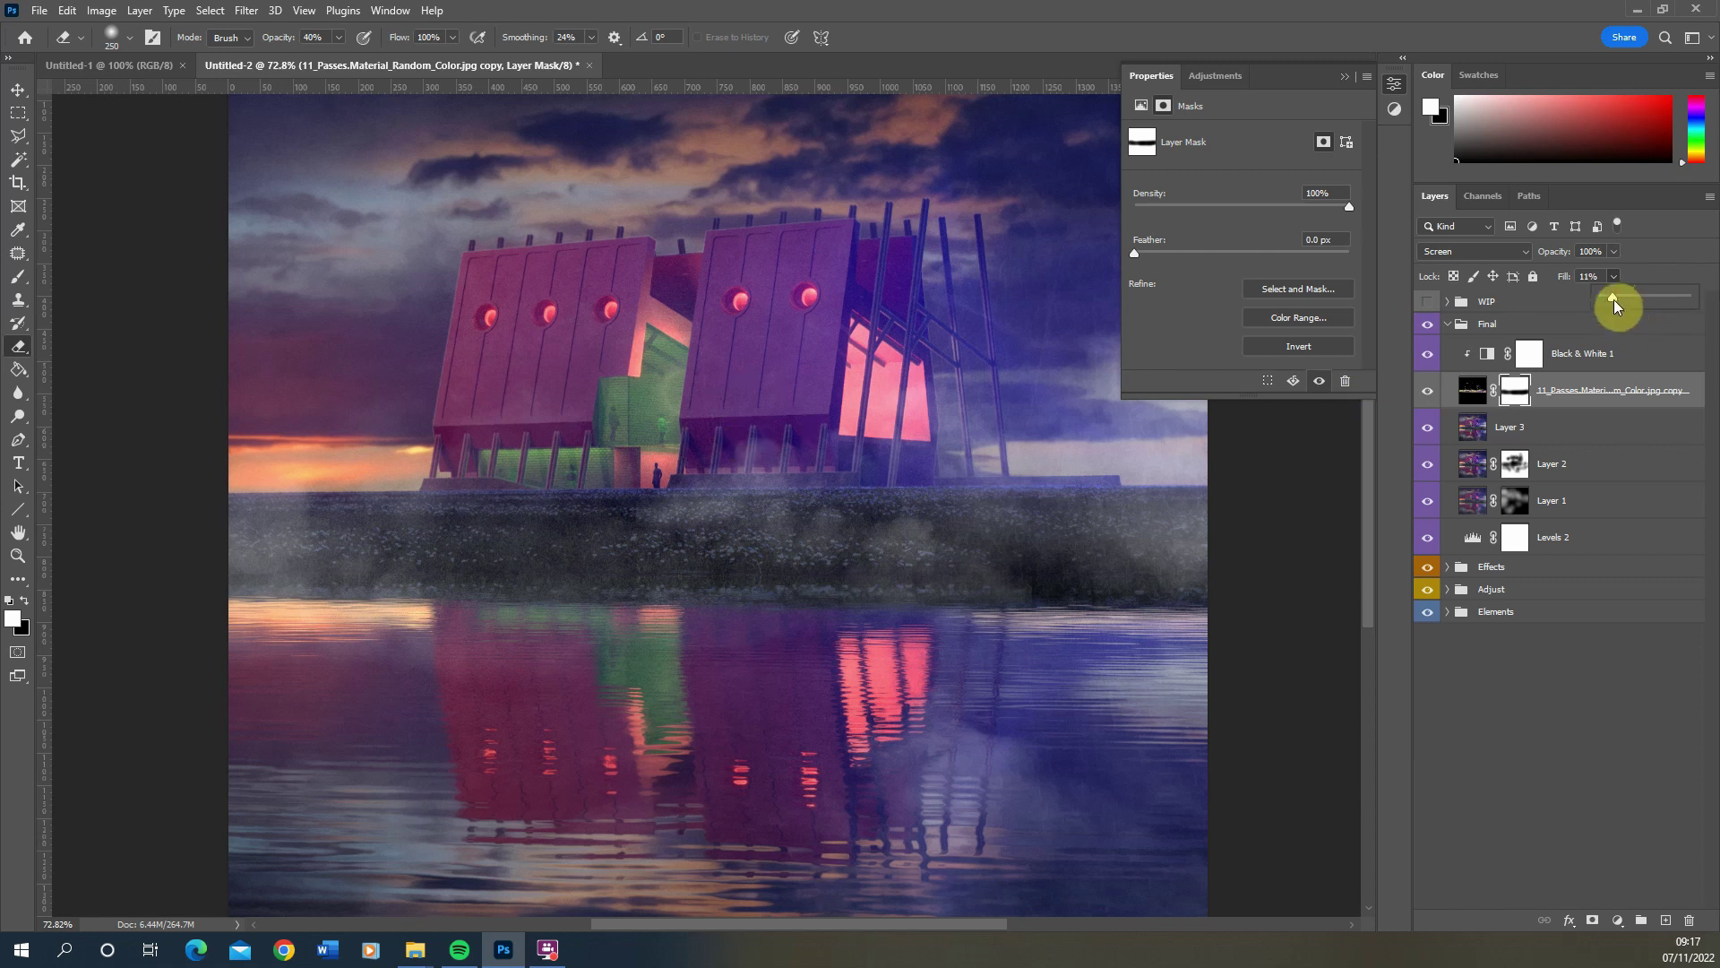
{"action": "scroll", "coordinate": [453, 438], "scroll_direction": "down", "scroll_amount": 1}
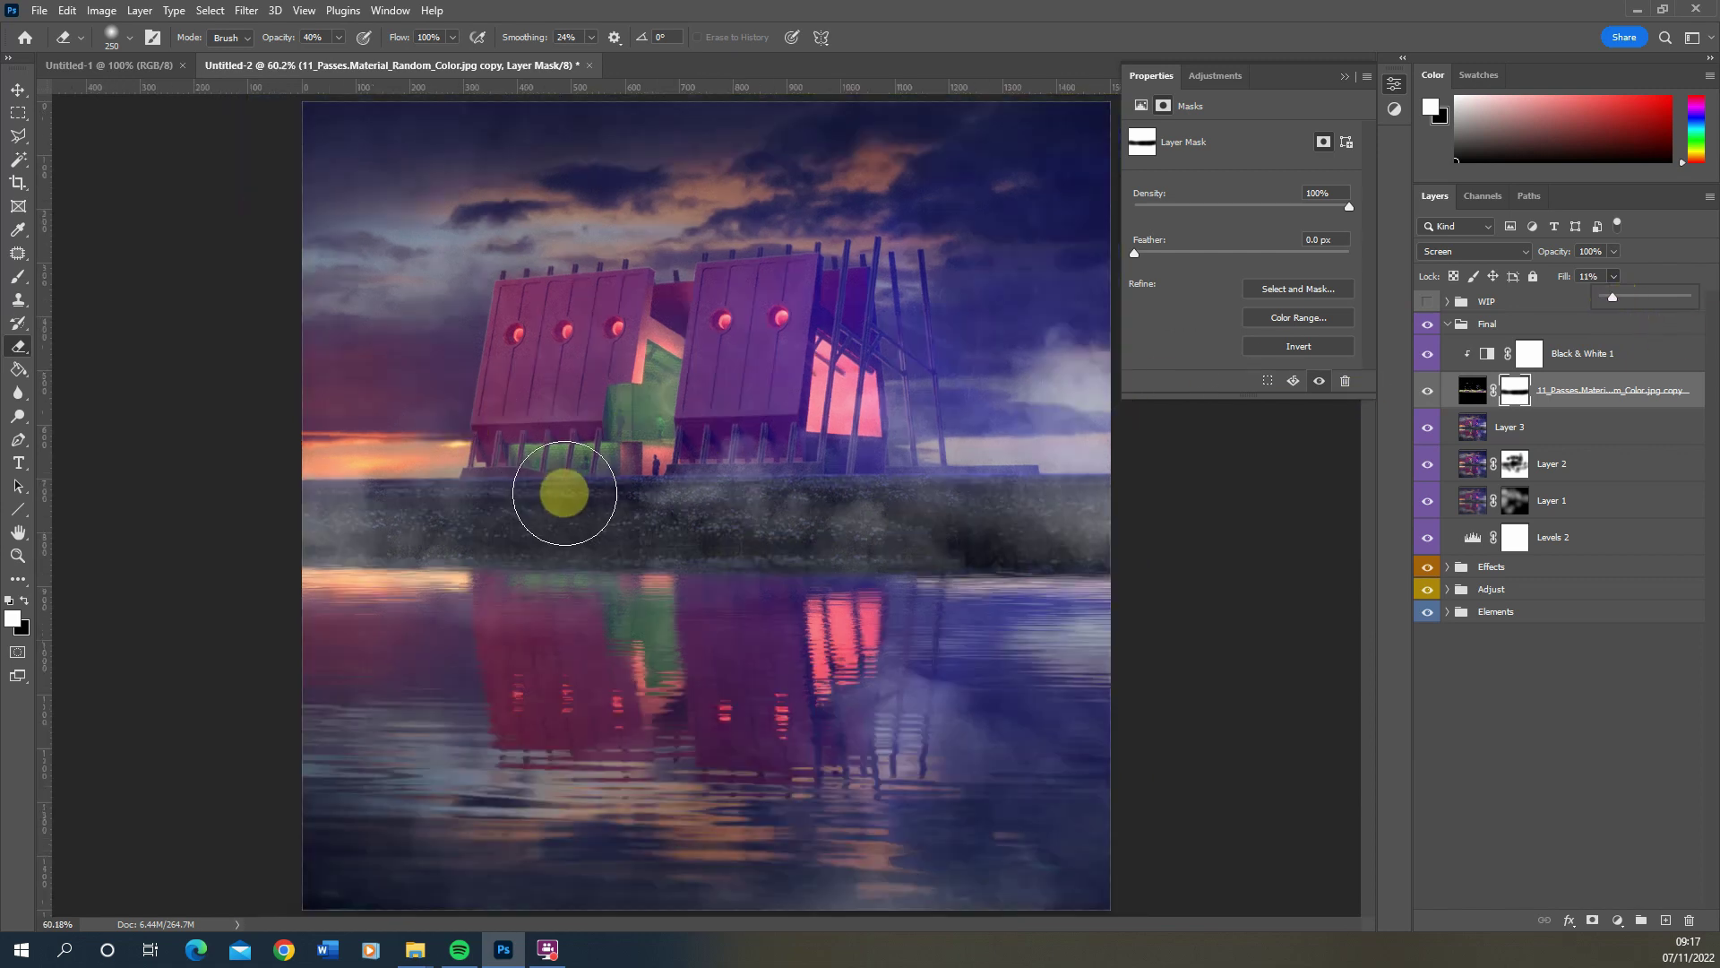
{"action": "scroll", "coordinate": [639, 438], "scroll_direction": "down", "scroll_amount": 1}
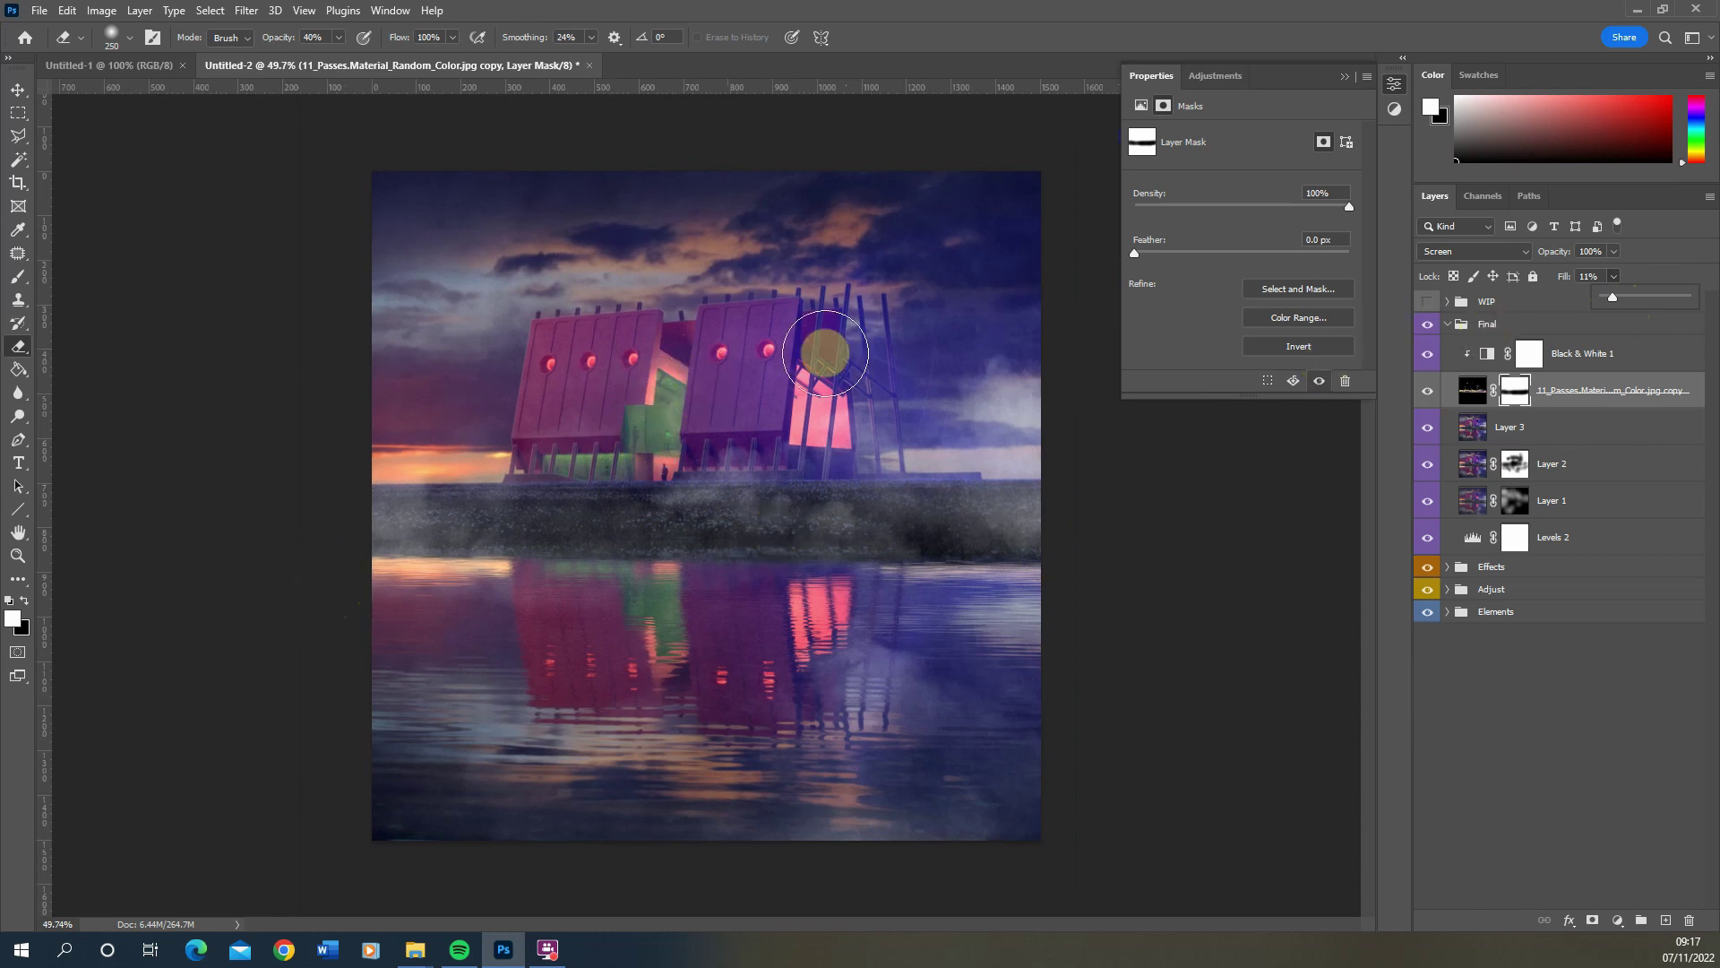
{"action": "left_click", "coordinate": [1343, 75]}
Add a Color Lookup adjustment layer above Black & White 1 at the top of the Final group
{"action": "left_click", "coordinate": [1602, 352]}
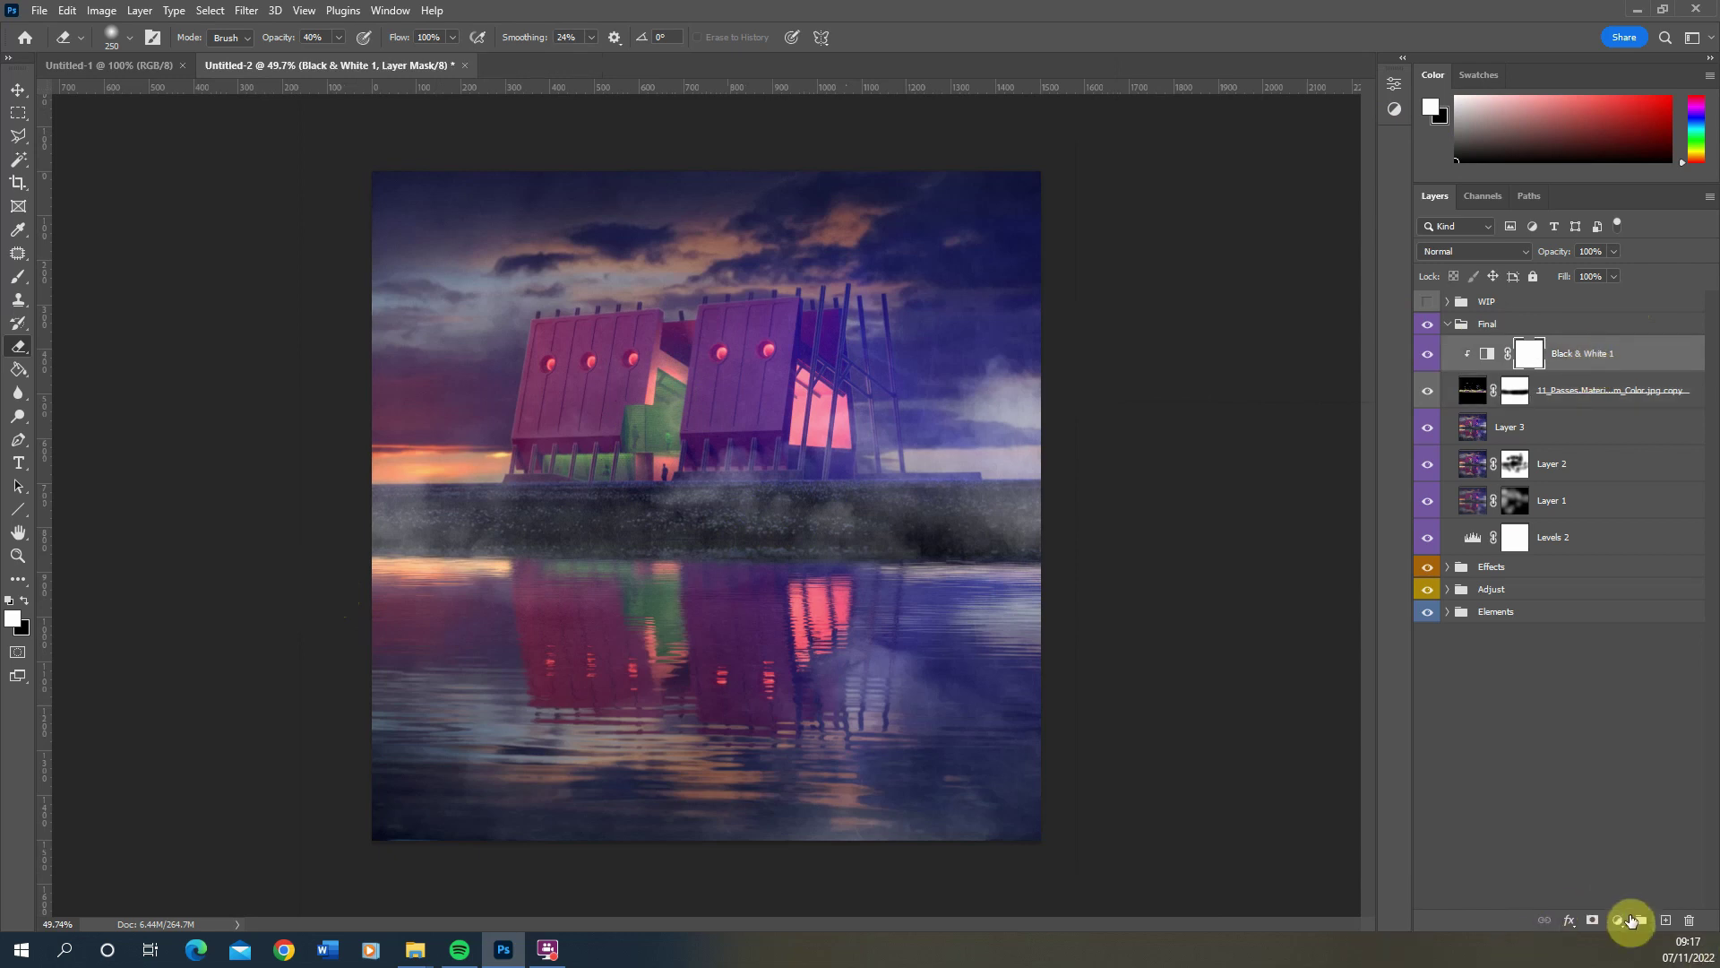
{"action": "left_click", "coordinate": [1623, 920]}
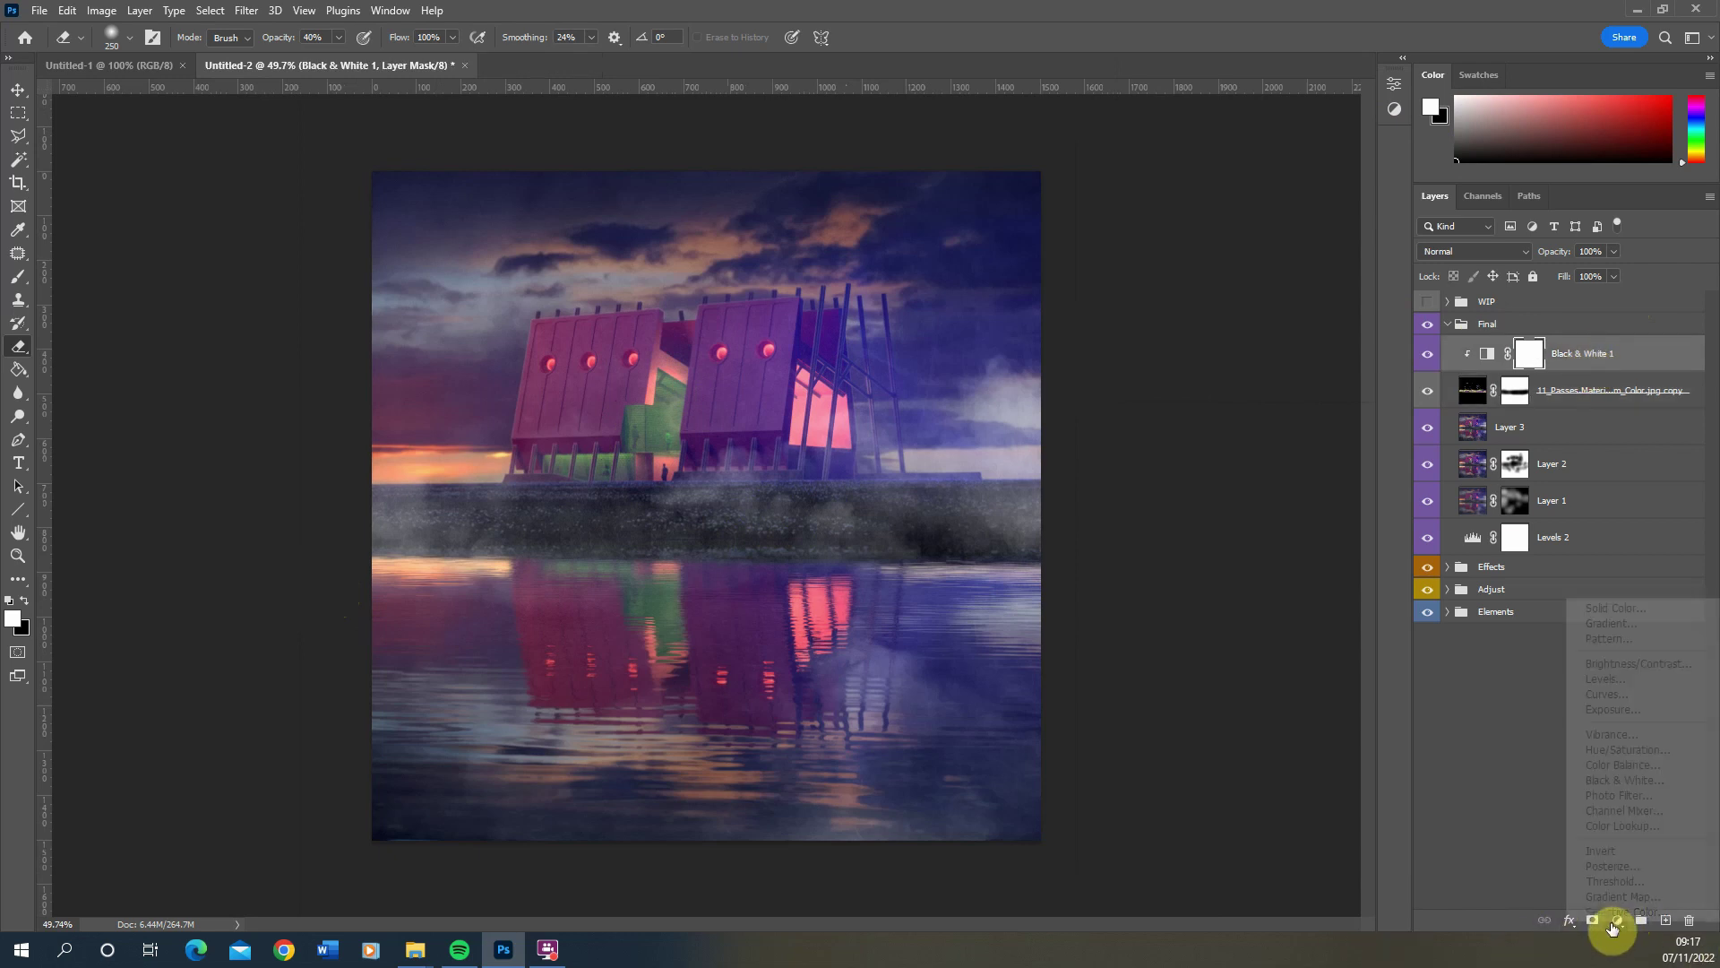
{"action": "left_click", "coordinate": [1627, 828]}
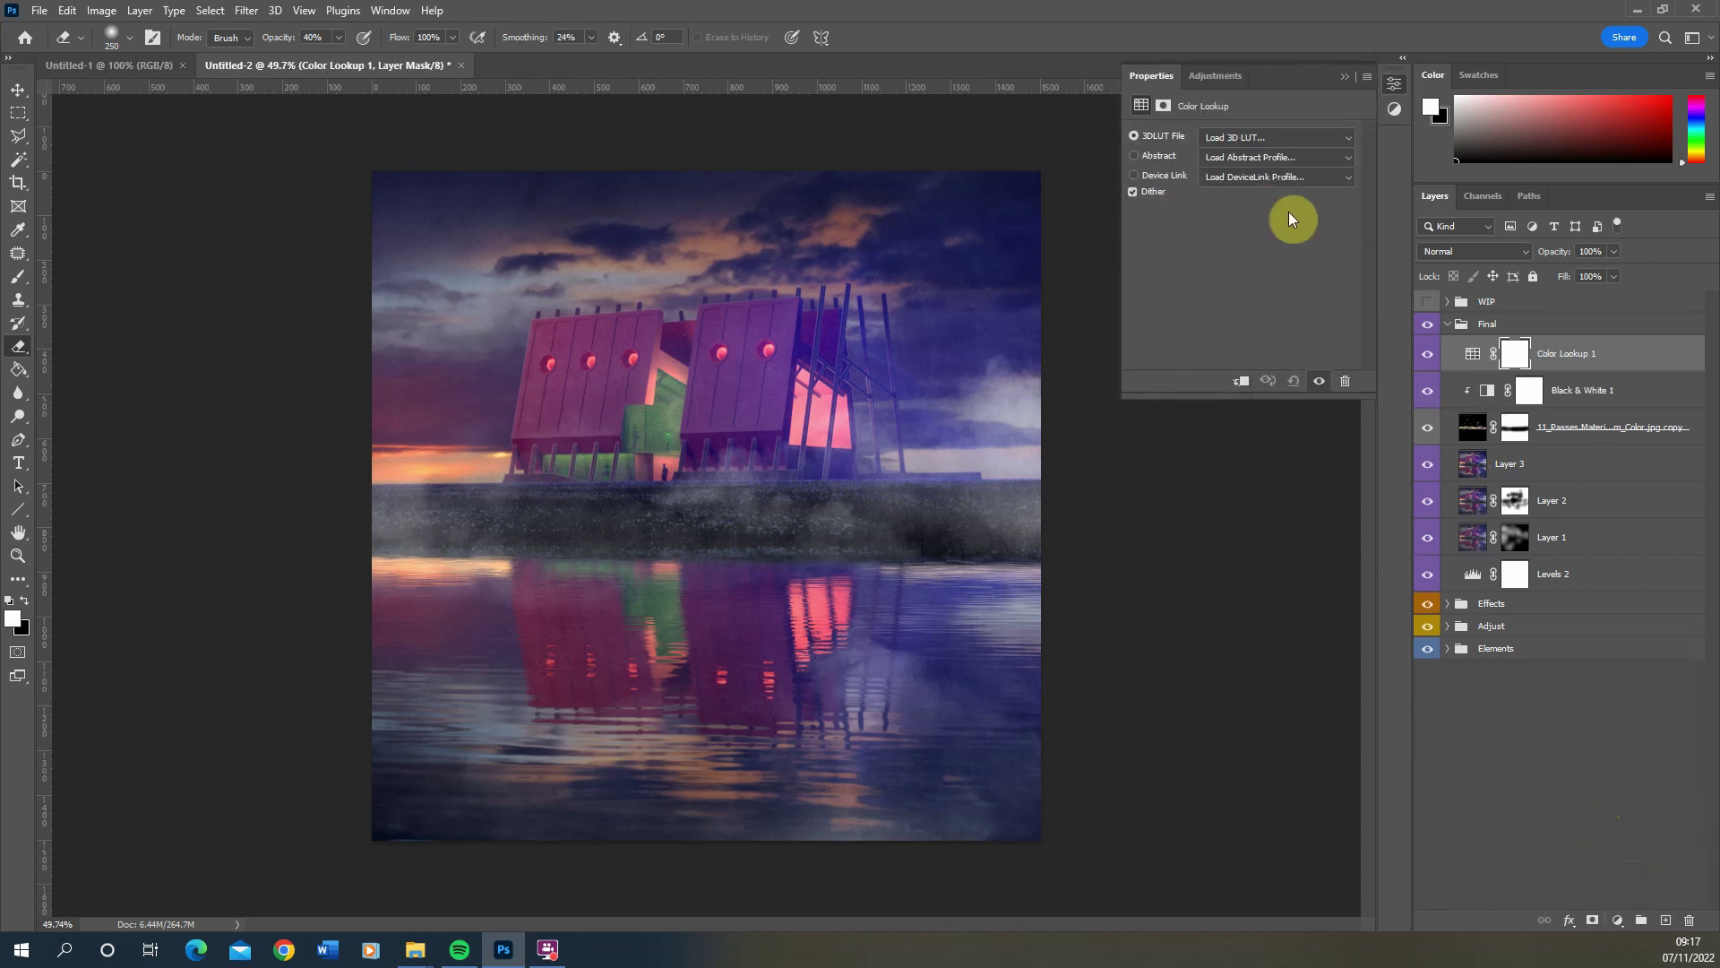
Try the Color Lookup 3DLUT presets one after another, from Crisp_Winter.look through filmstock_50.3dl to FuturisticBleak.3DL
{"action": "left_click", "coordinate": [1255, 135]}
{"action": "left_click", "coordinate": [1254, 275]}
{"action": "key", "text": "Down"}
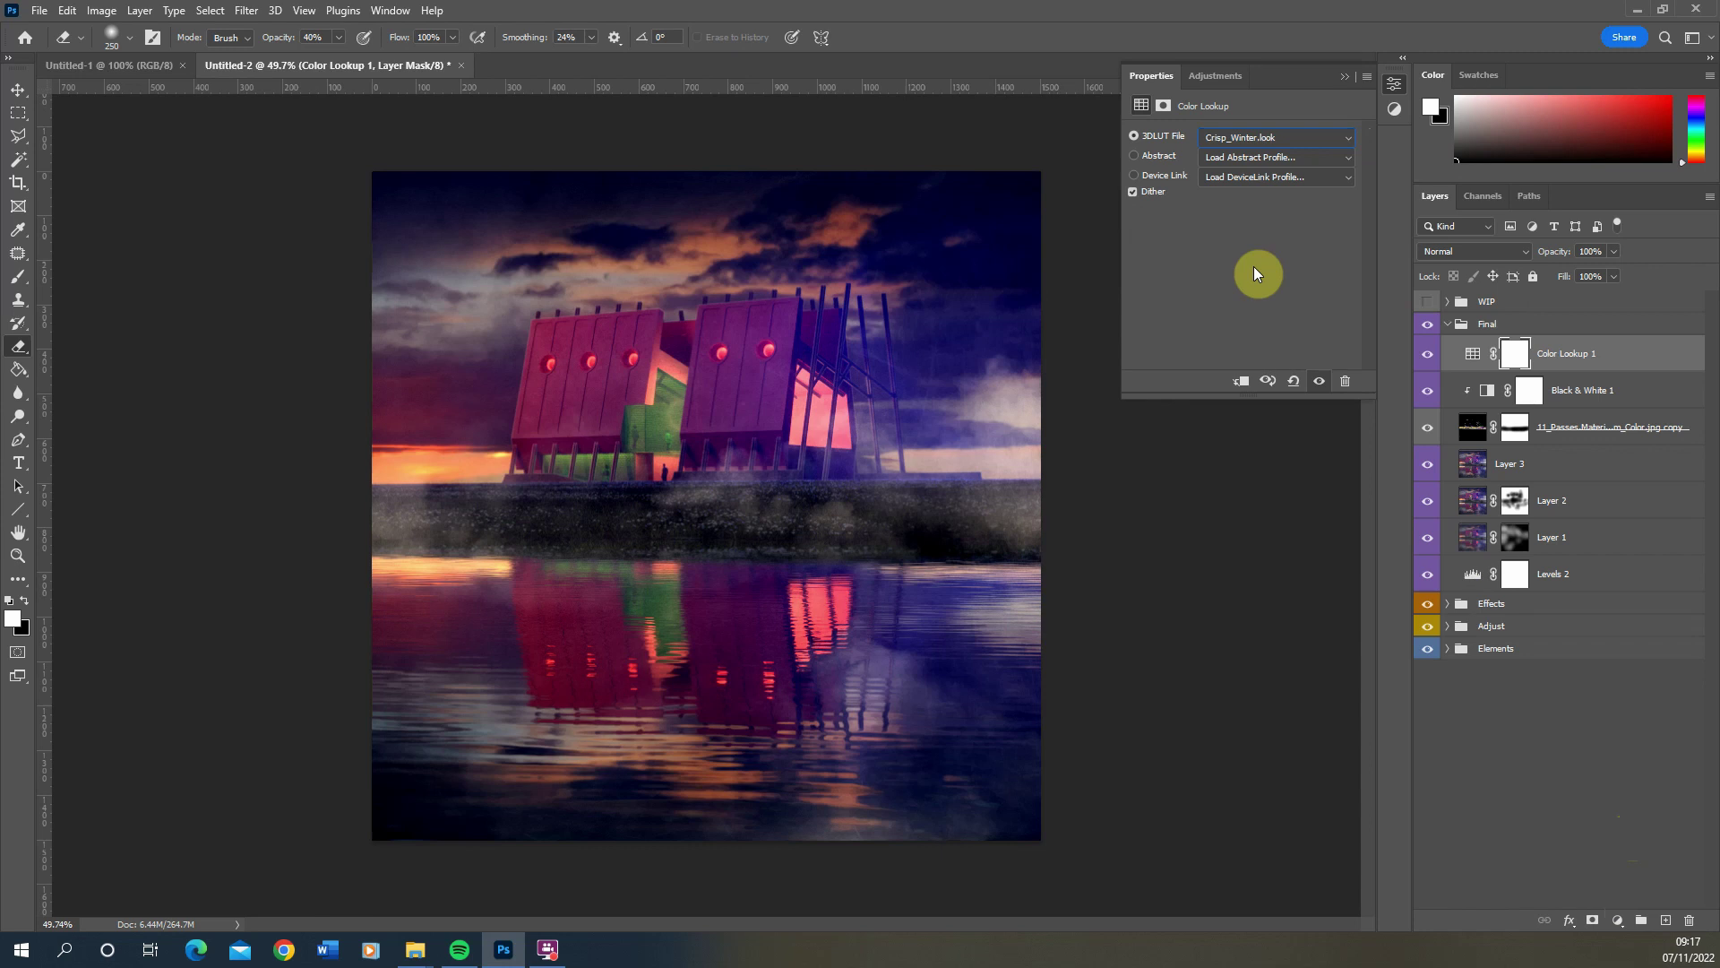
{"action": "key", "text": "Down"}
{"action": "key", "text": "Down"}
{"action": "key", "text": "Down"}
{"action": "key", "text": "Down"}
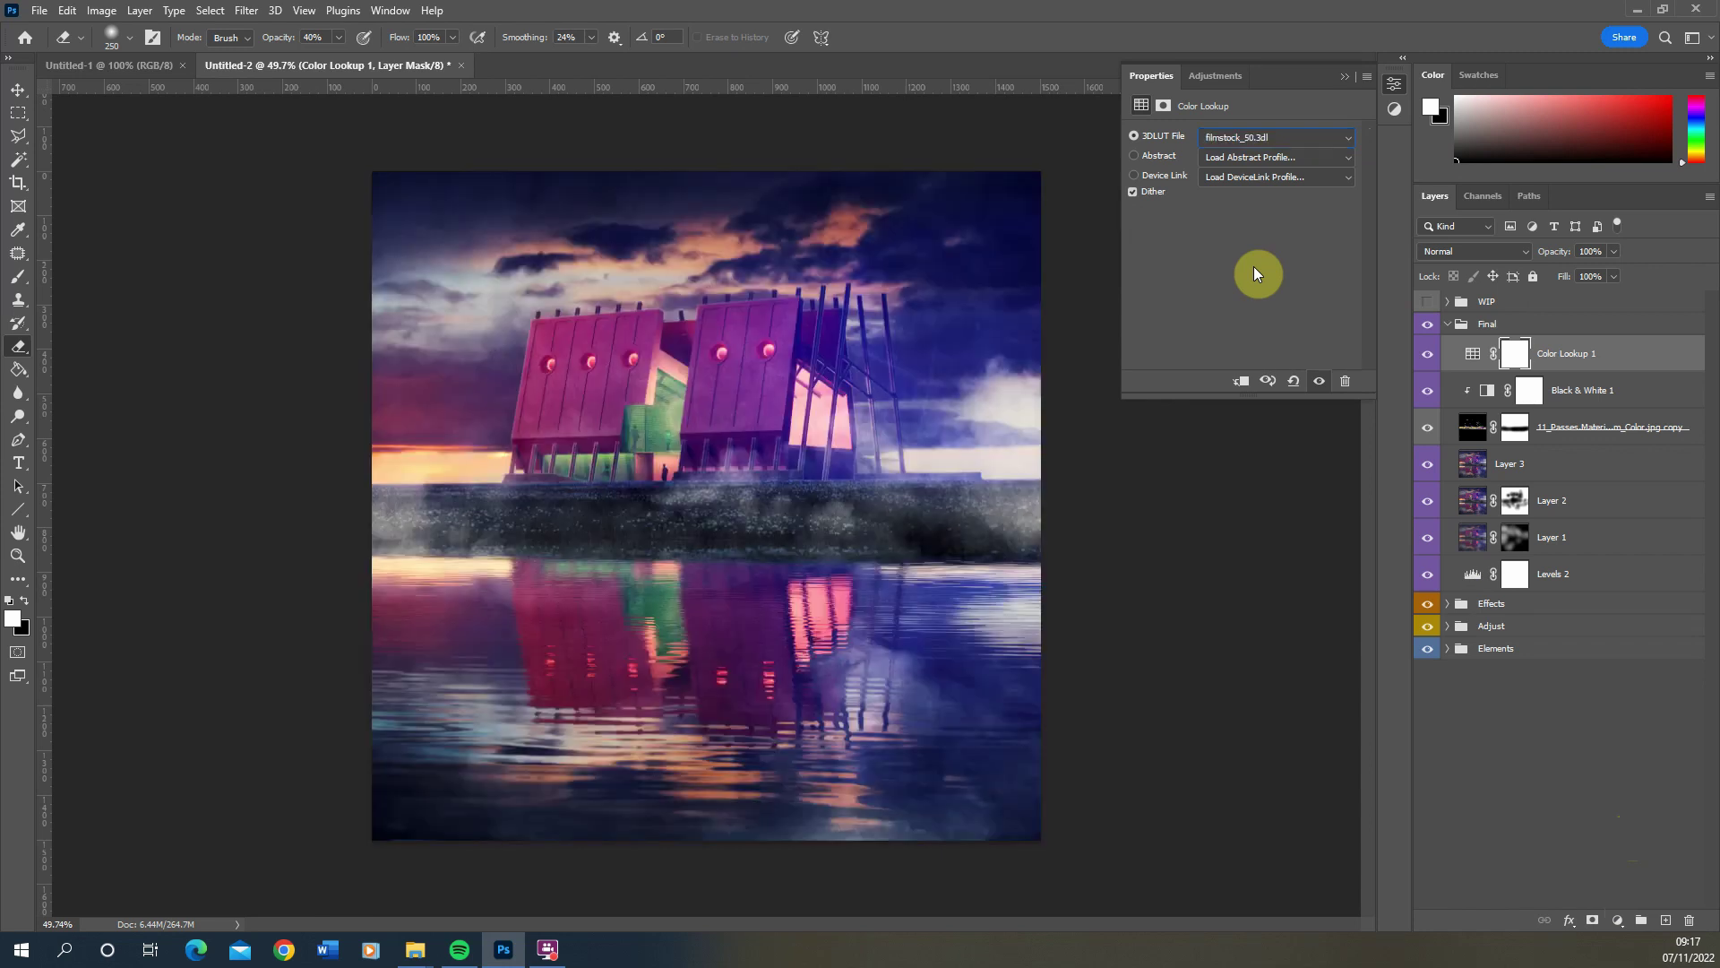
{"action": "key", "text": "Down"}
{"action": "key", "text": "Down"}
{"action": "key", "text": "Down"}
{"action": "key", "text": "Down"}
{"action": "key", "text": "Down"}
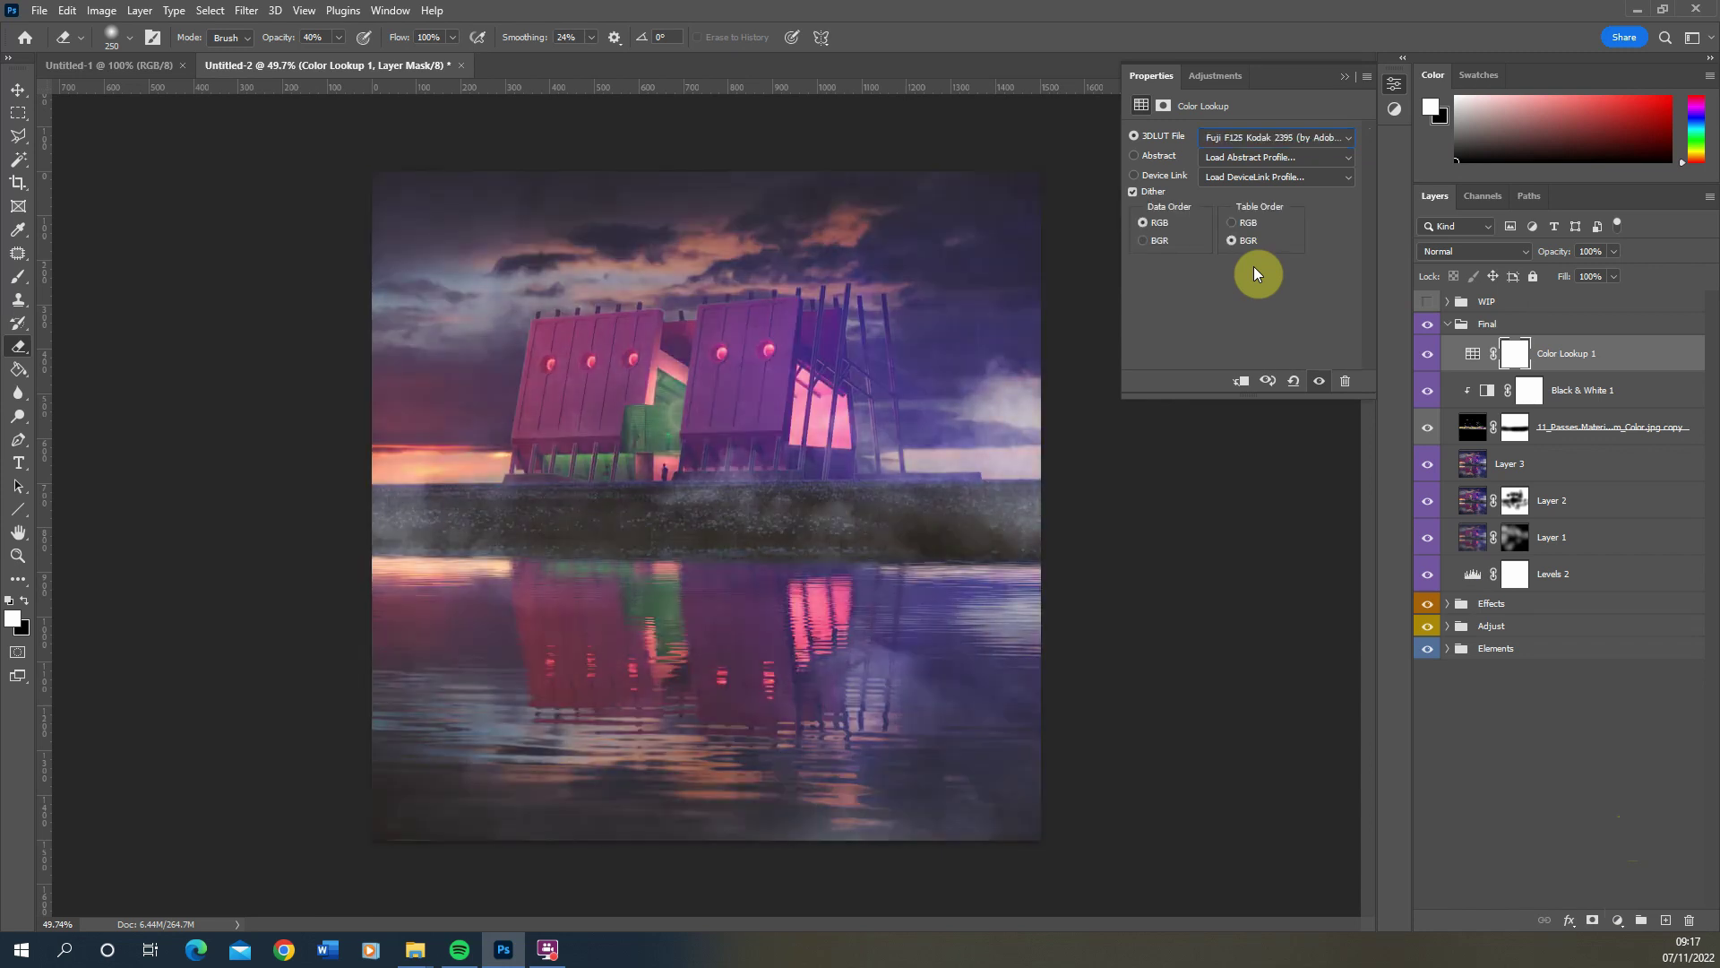
{"action": "key", "text": "Down"}
{"action": "key", "text": "Down"}
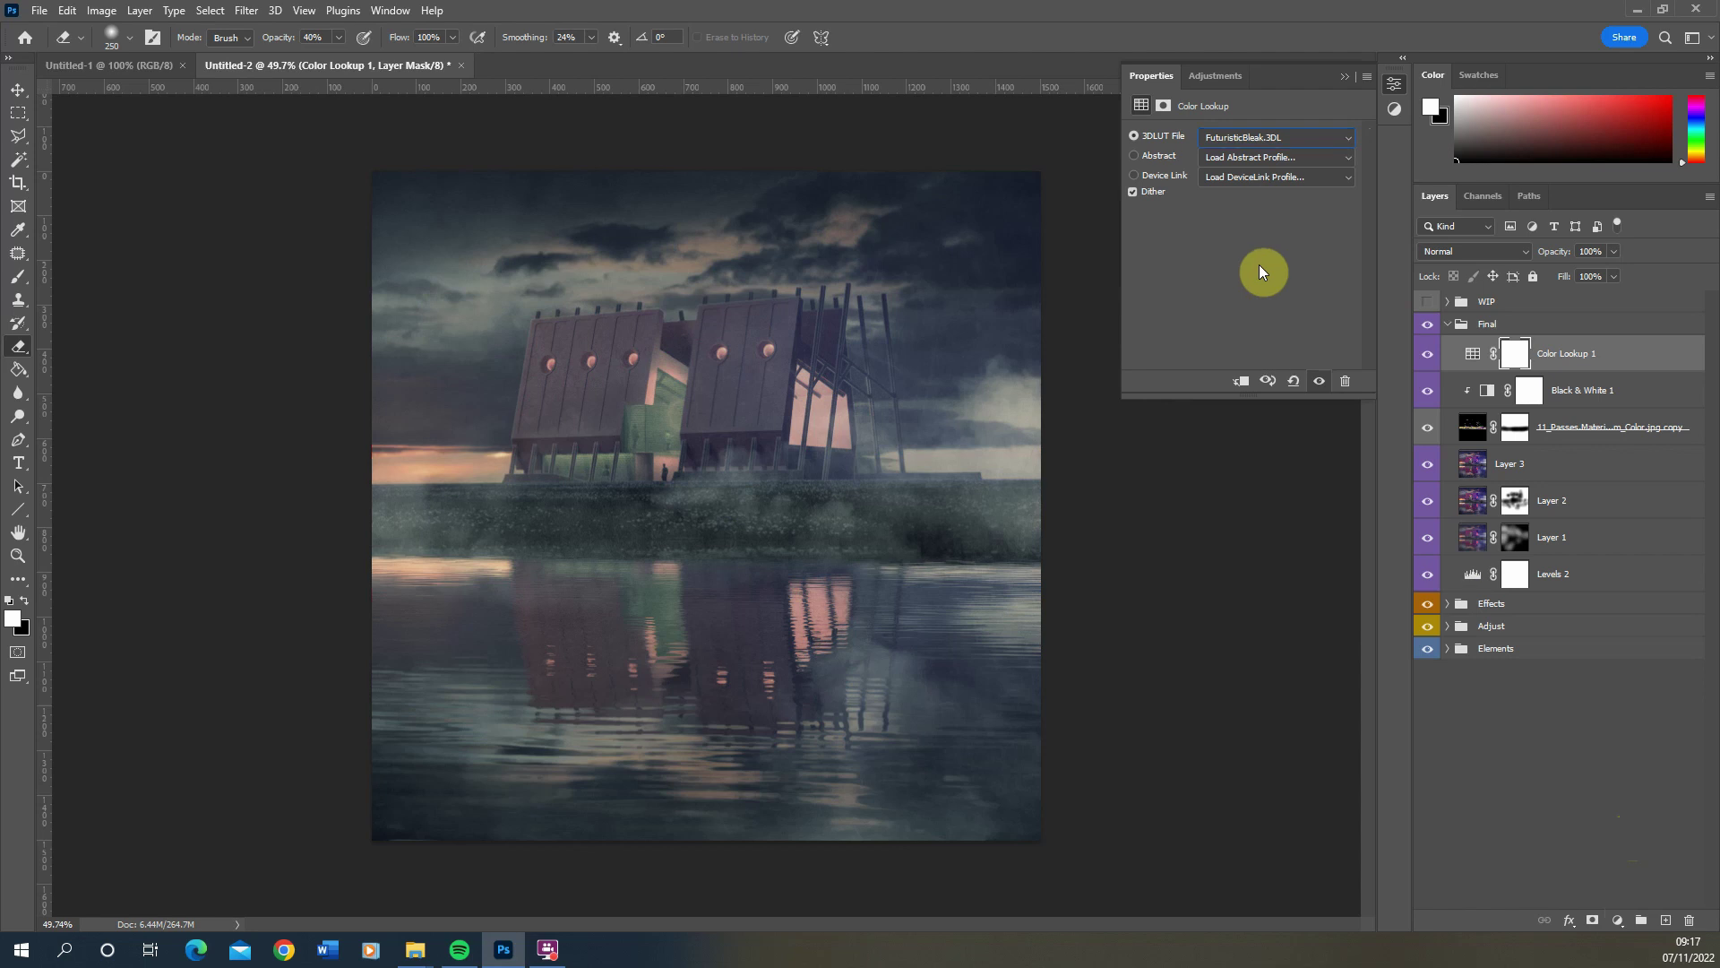
Try further Color Lookup 3DLUT presets, including Kodak 5218 Kodak 2395, Kodak 5218 Kodak 2383 and Soft_Warming.look
{"action": "left_click", "coordinate": [1229, 137]}
{"action": "left_click", "coordinate": [1295, 489]}
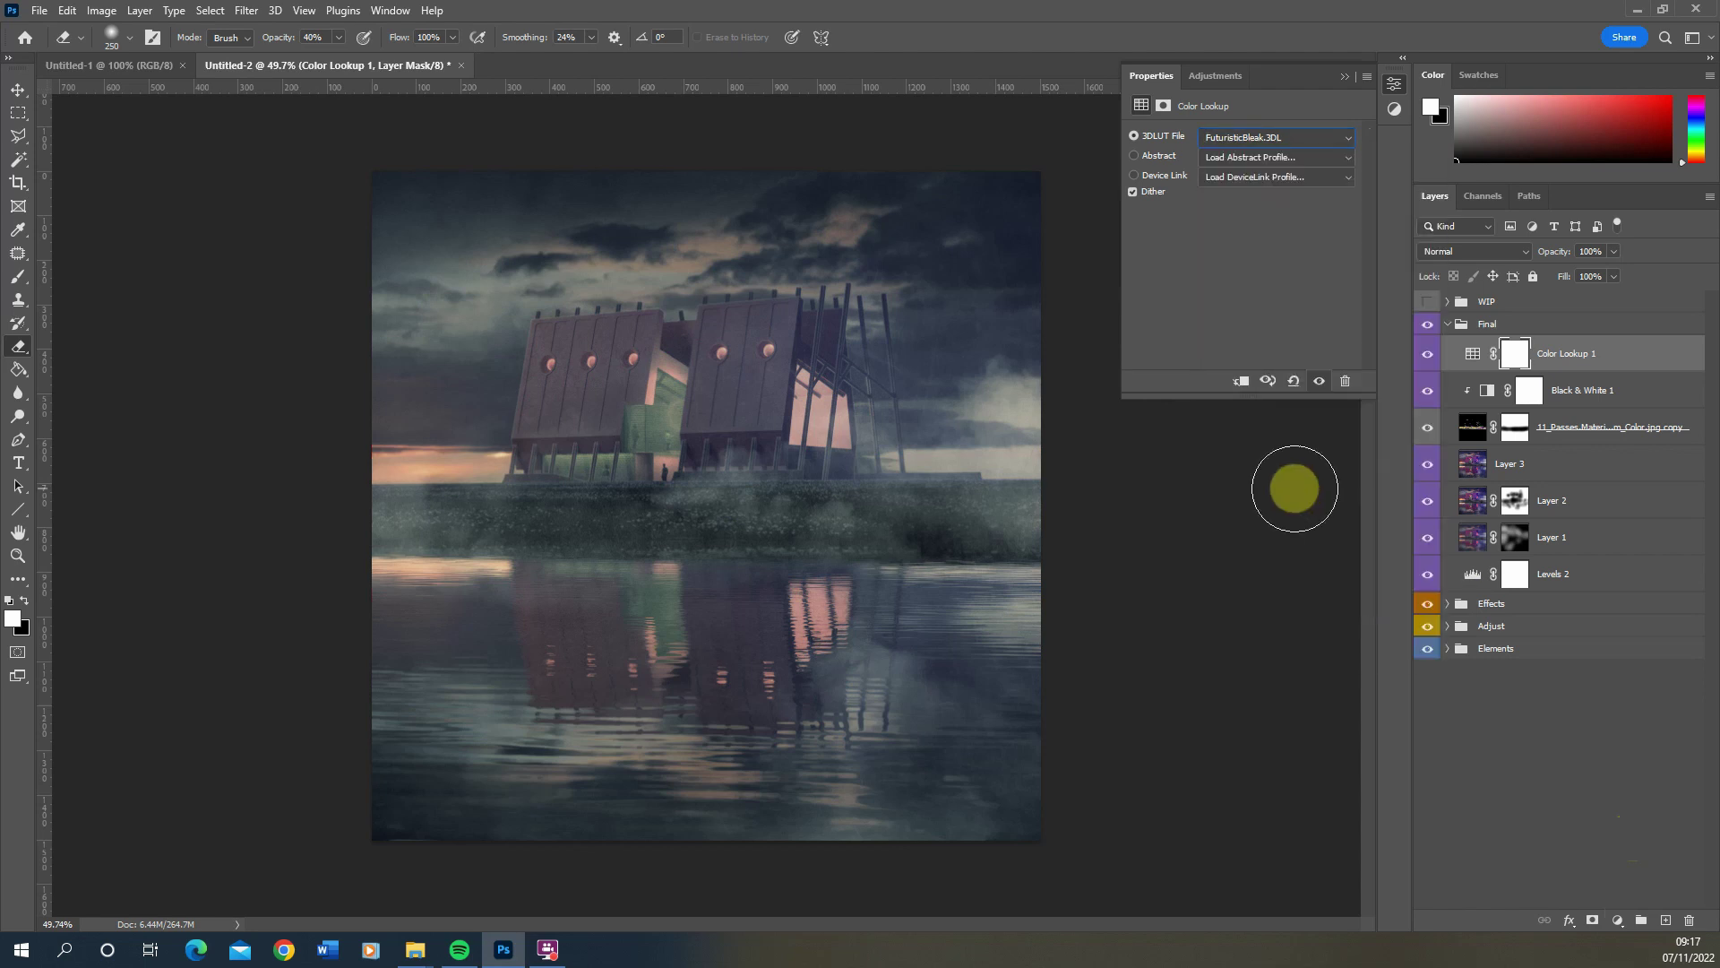
{"action": "key", "text": "Down"}
{"action": "key", "text": "Down"}
{"action": "key", "text": "Down"}
{"action": "key", "text": "Down"}
{"action": "key", "text": "Down"}
{"action": "key", "text": "Down"}
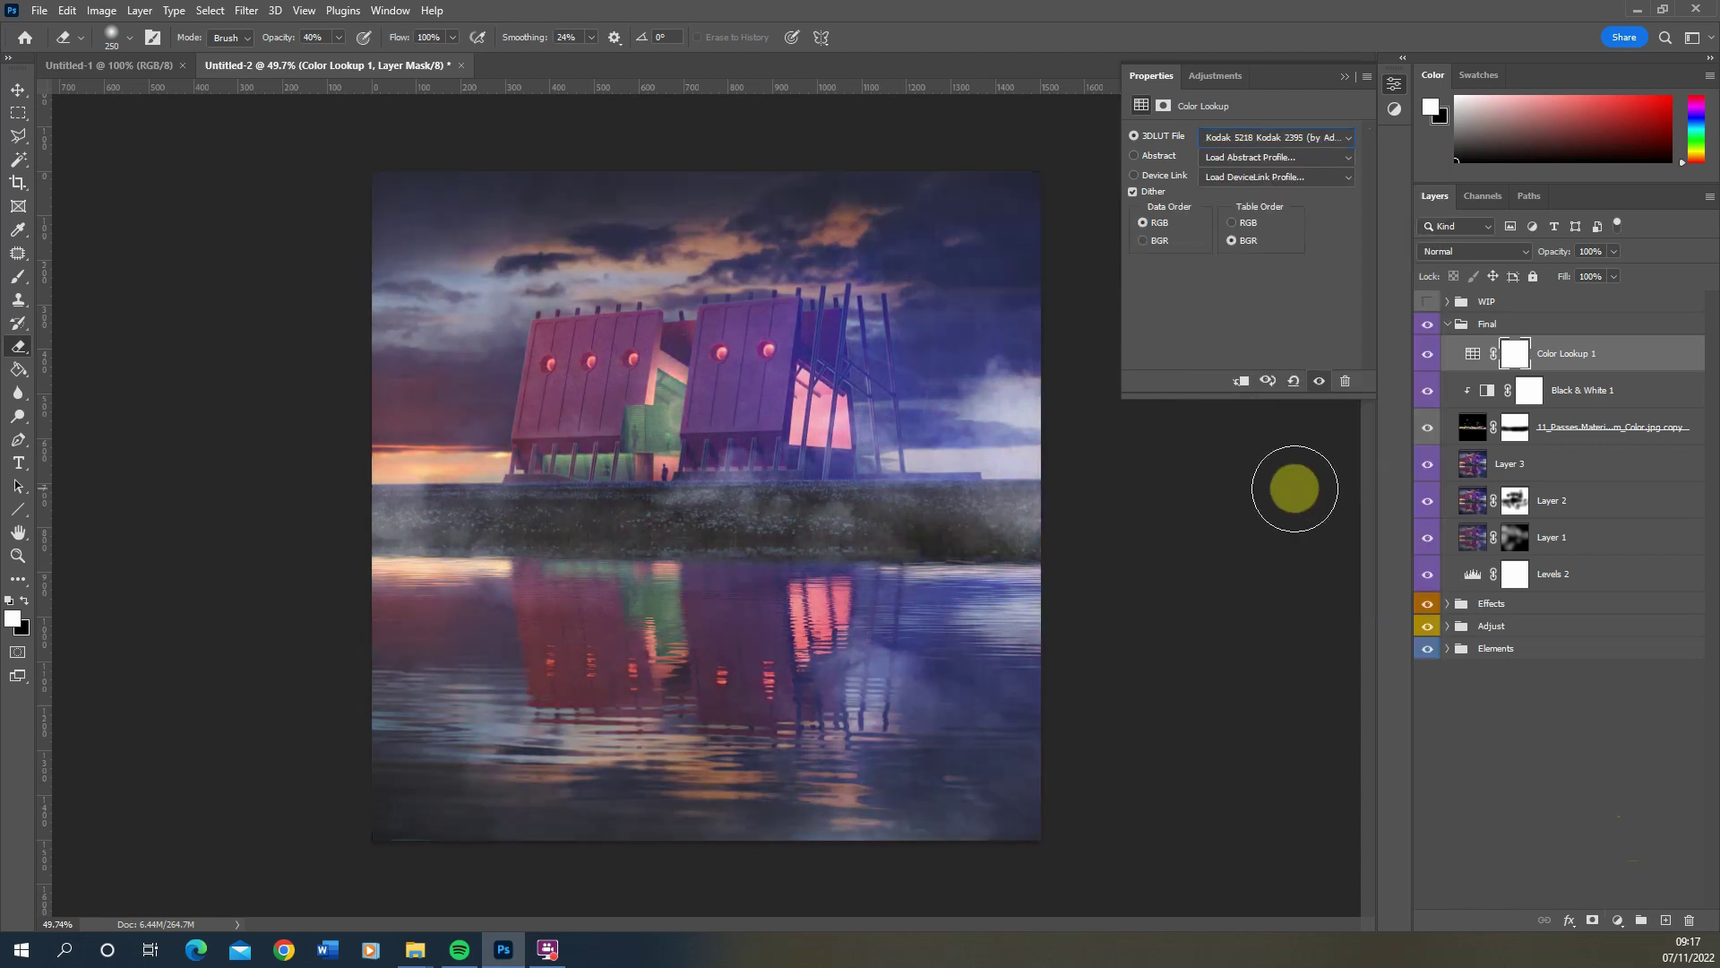
{"action": "key", "text": "Up"}
{"action": "key", "text": "Up"}
{"action": "key", "text": "Up"}
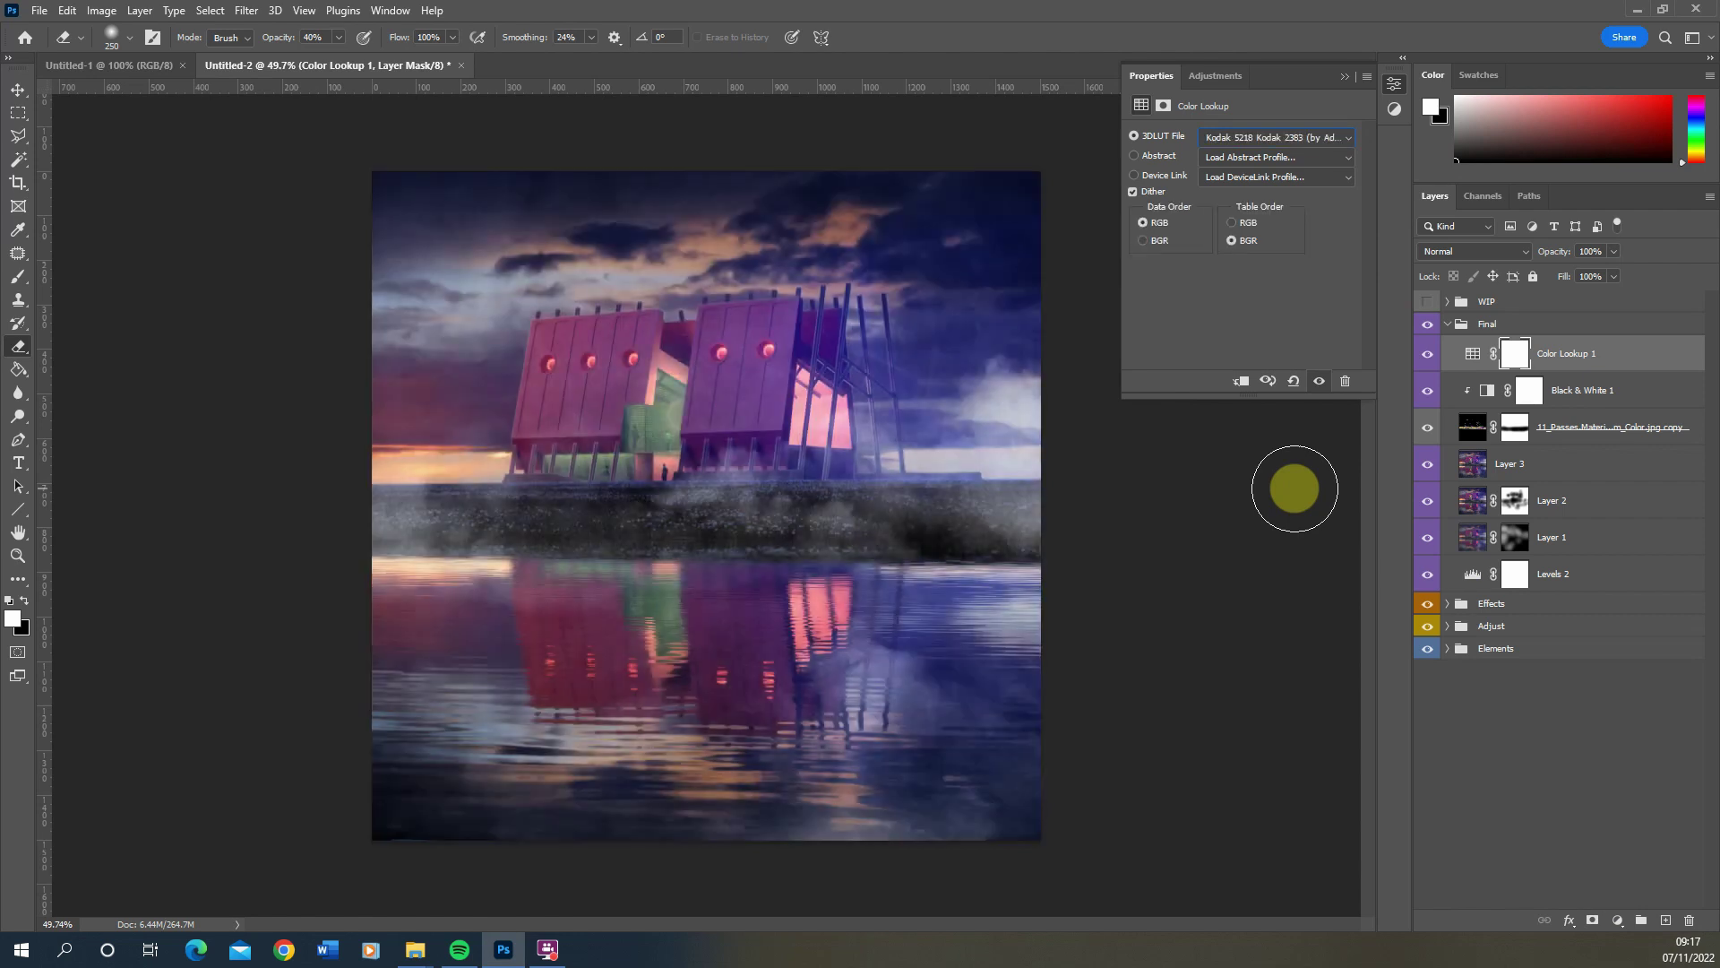
{"action": "key", "text": "Down"}
{"action": "key", "text": "Down"}
{"action": "key", "text": "Down"}
{"action": "key", "text": "Down"}
{"action": "key", "text": "Down"}
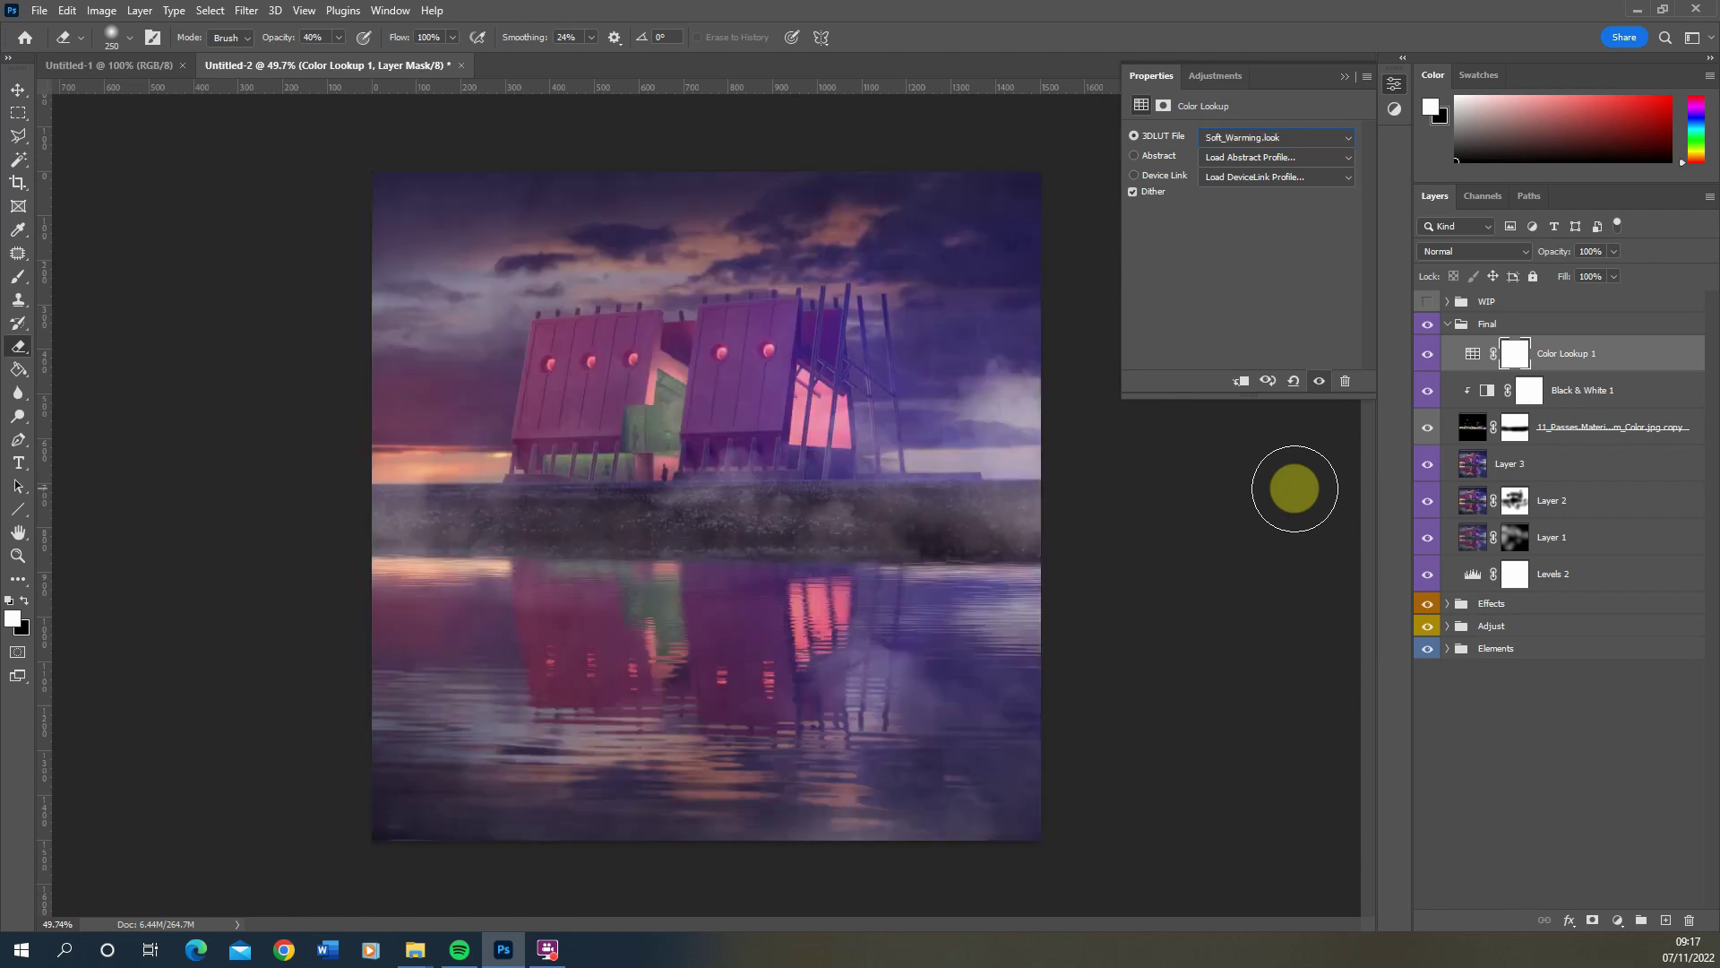
Compare the LateSunset.3DL and Kodak 5205 Fuji 3510 presets and settle on the Kodak 5218 Kodak 2383 3DLUT
{"action": "key", "text": "Up"}
{"action": "key", "text": "Up"}
{"action": "key", "text": "Up"}
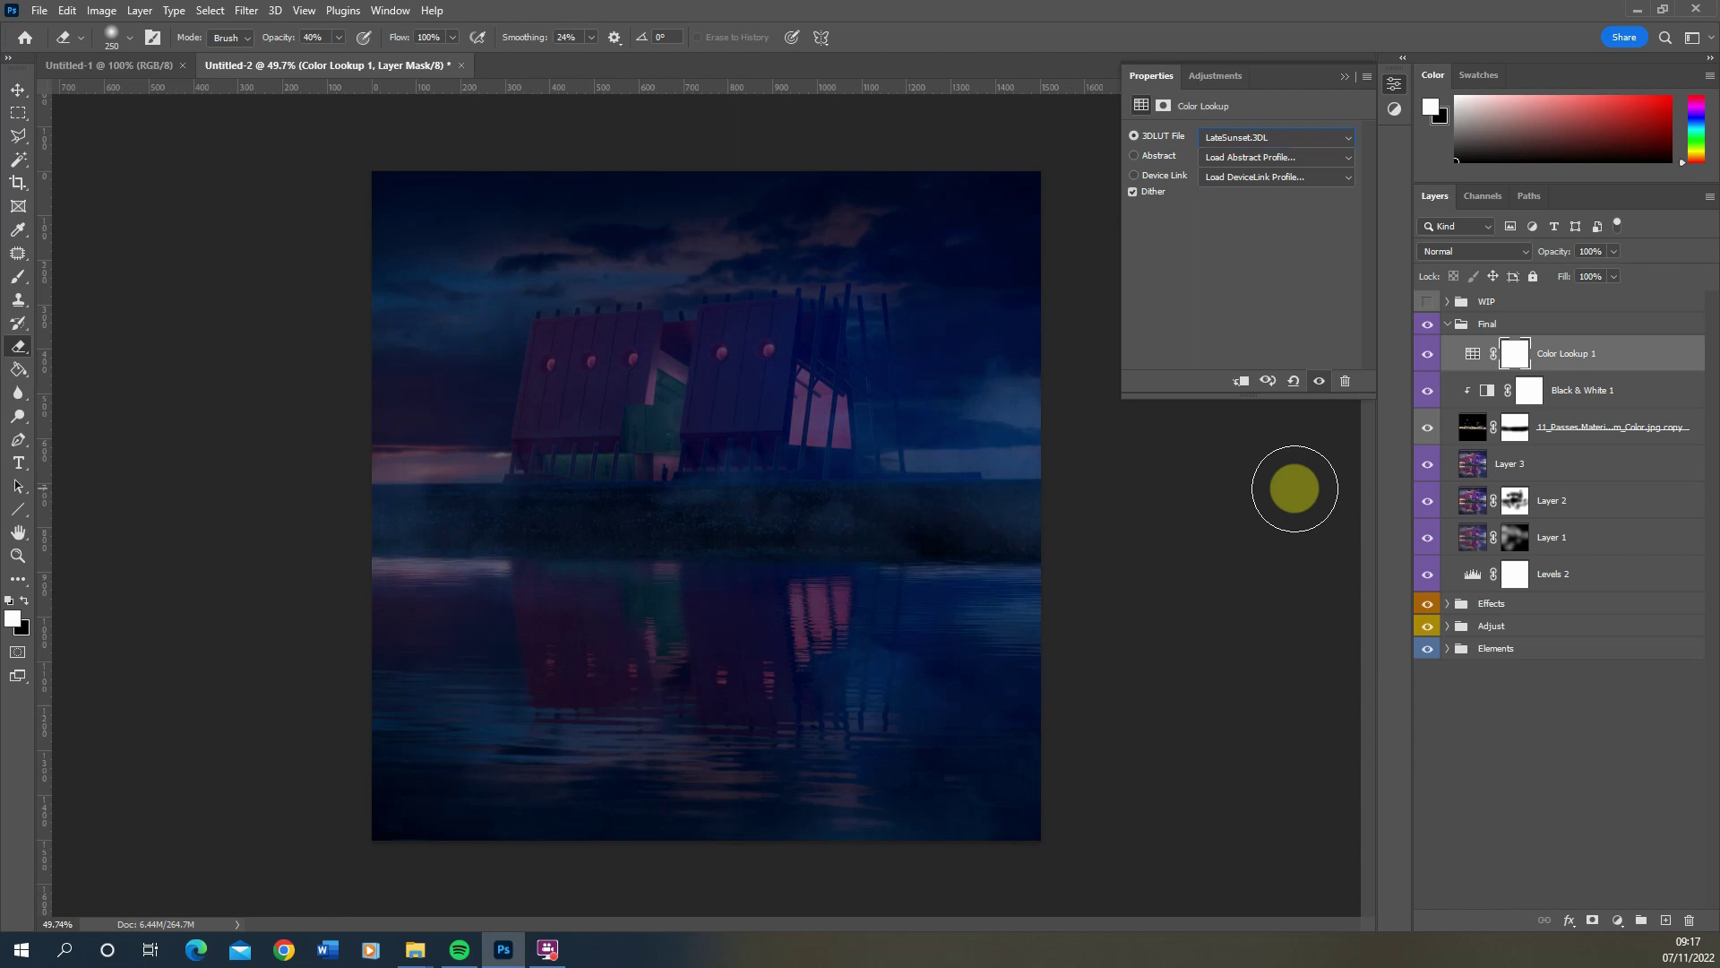
{"action": "key", "text": "Up"}
{"action": "key", "text": "Up"}
{"action": "key", "text": "Up"}
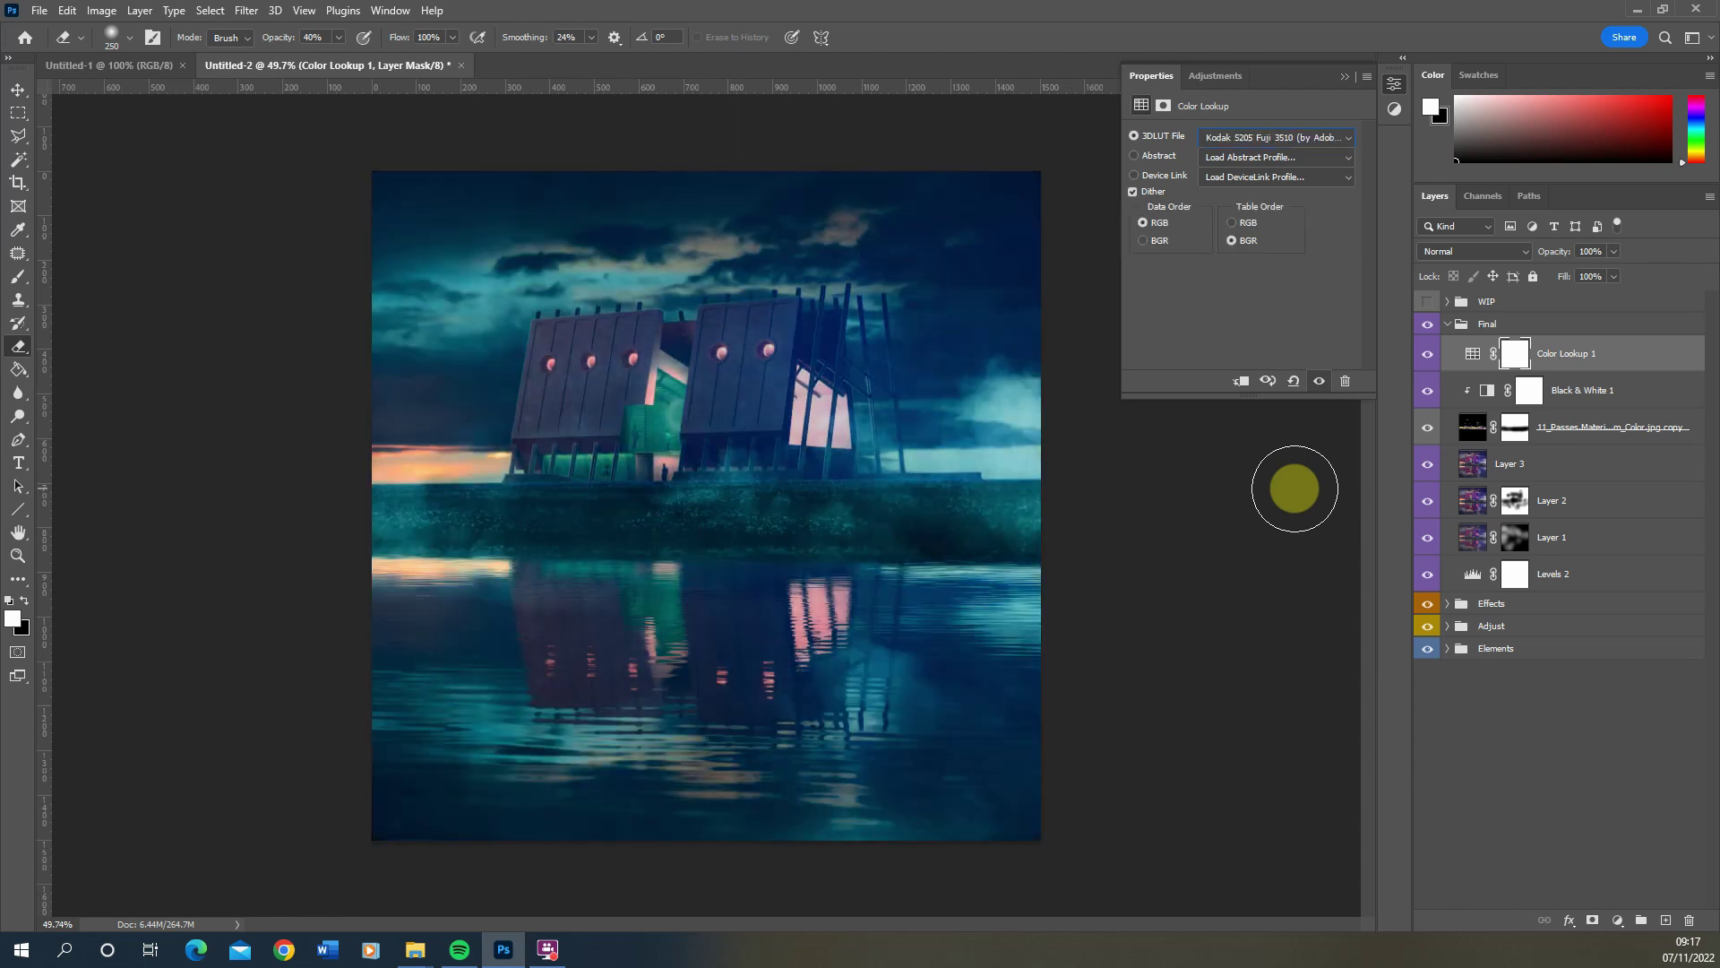
{"action": "key", "text": "Down"}
{"action": "key", "text": "Up"}
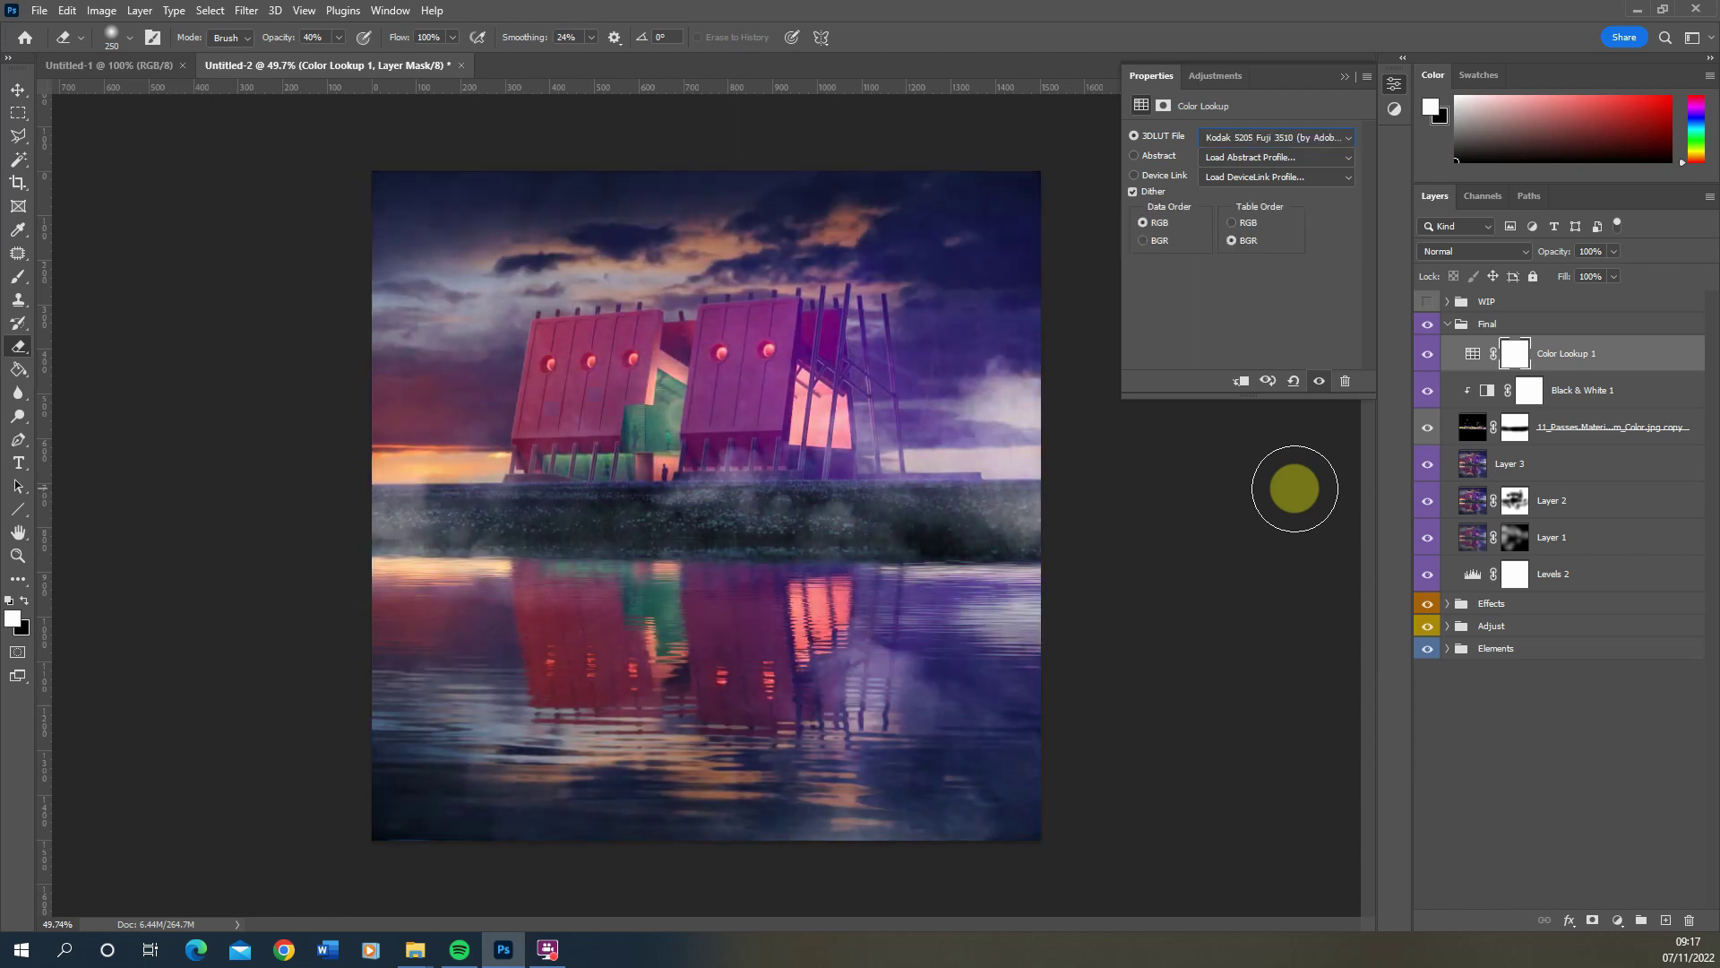
{"action": "key", "text": "Down"}
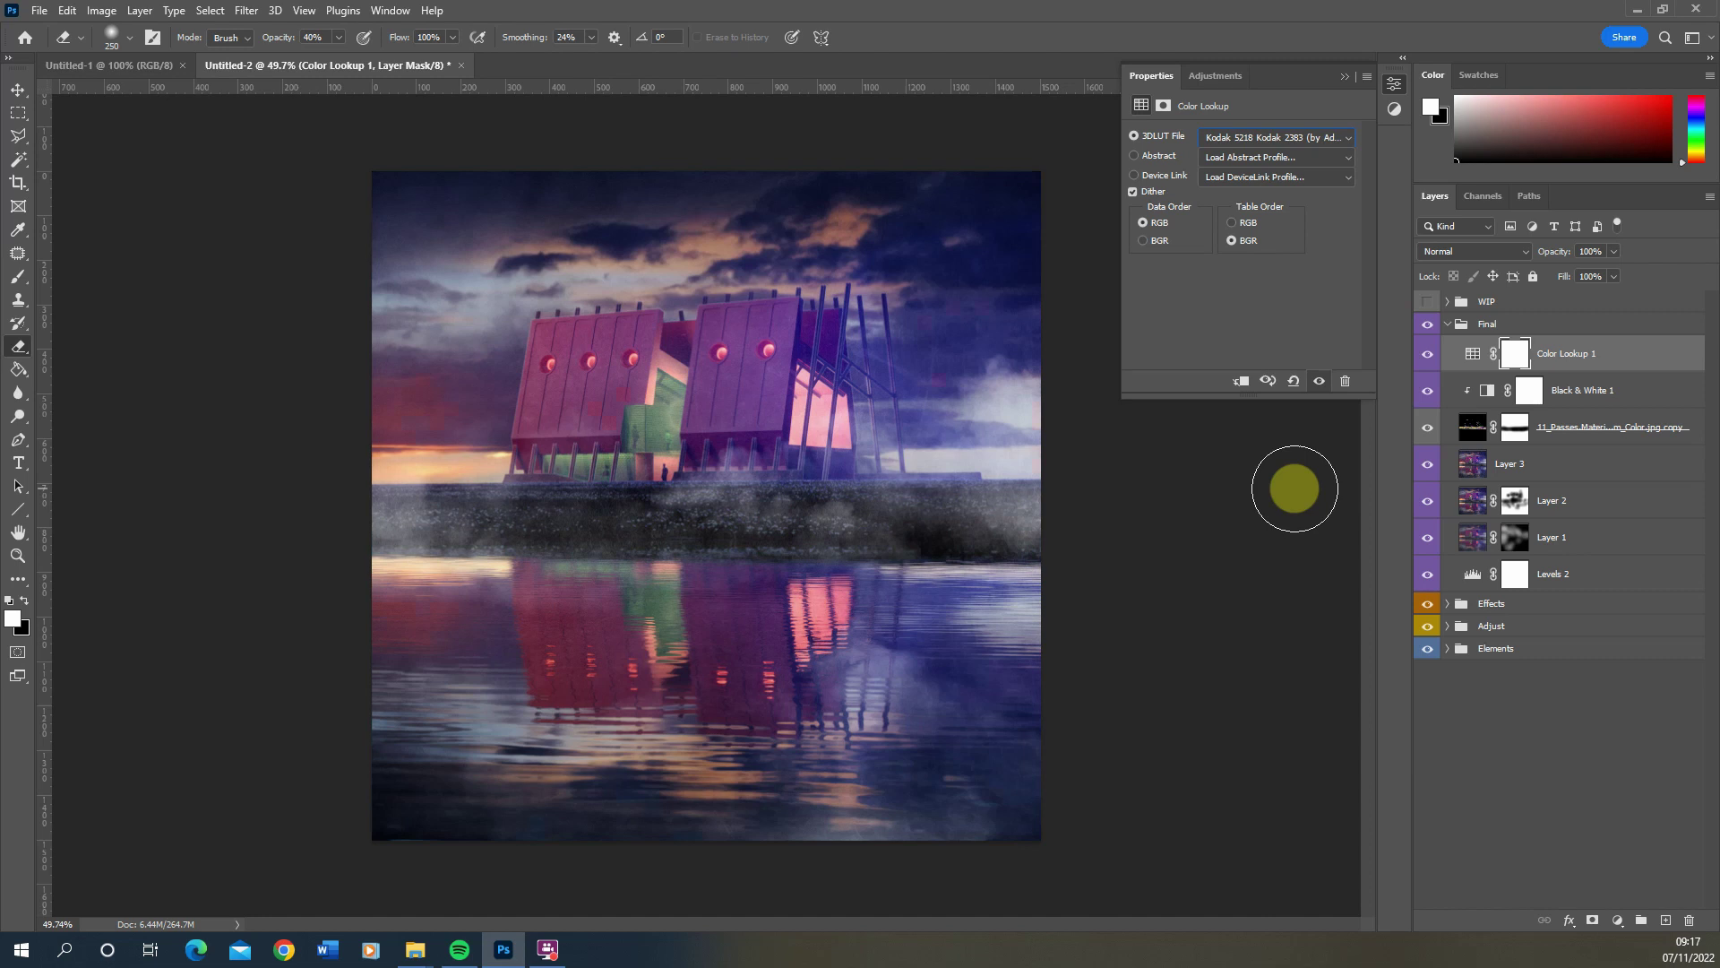
Lower the Color Lookup 1 layer's fill to 43% and collapse its properties
{"action": "left_click", "coordinate": [1614, 276]}
{"action": "left_click_drag", "start_coordinate": [1564, 299], "coordinate": [1547, 296]}
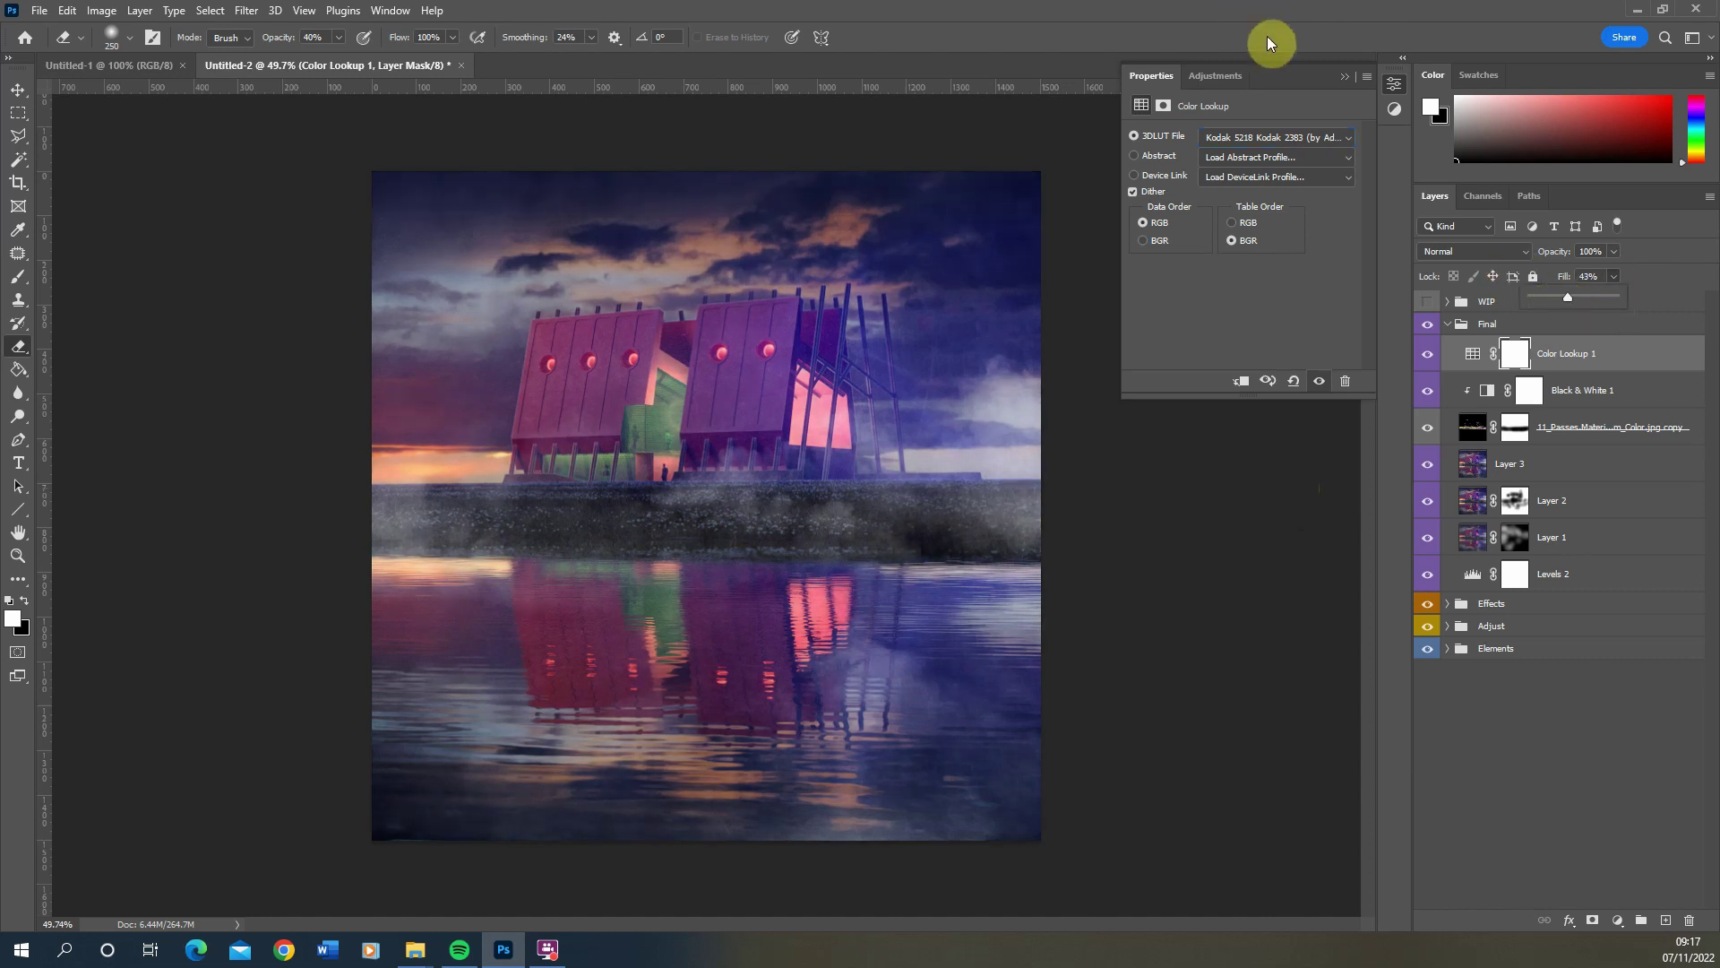
{"action": "left_click", "coordinate": [1341, 74]}
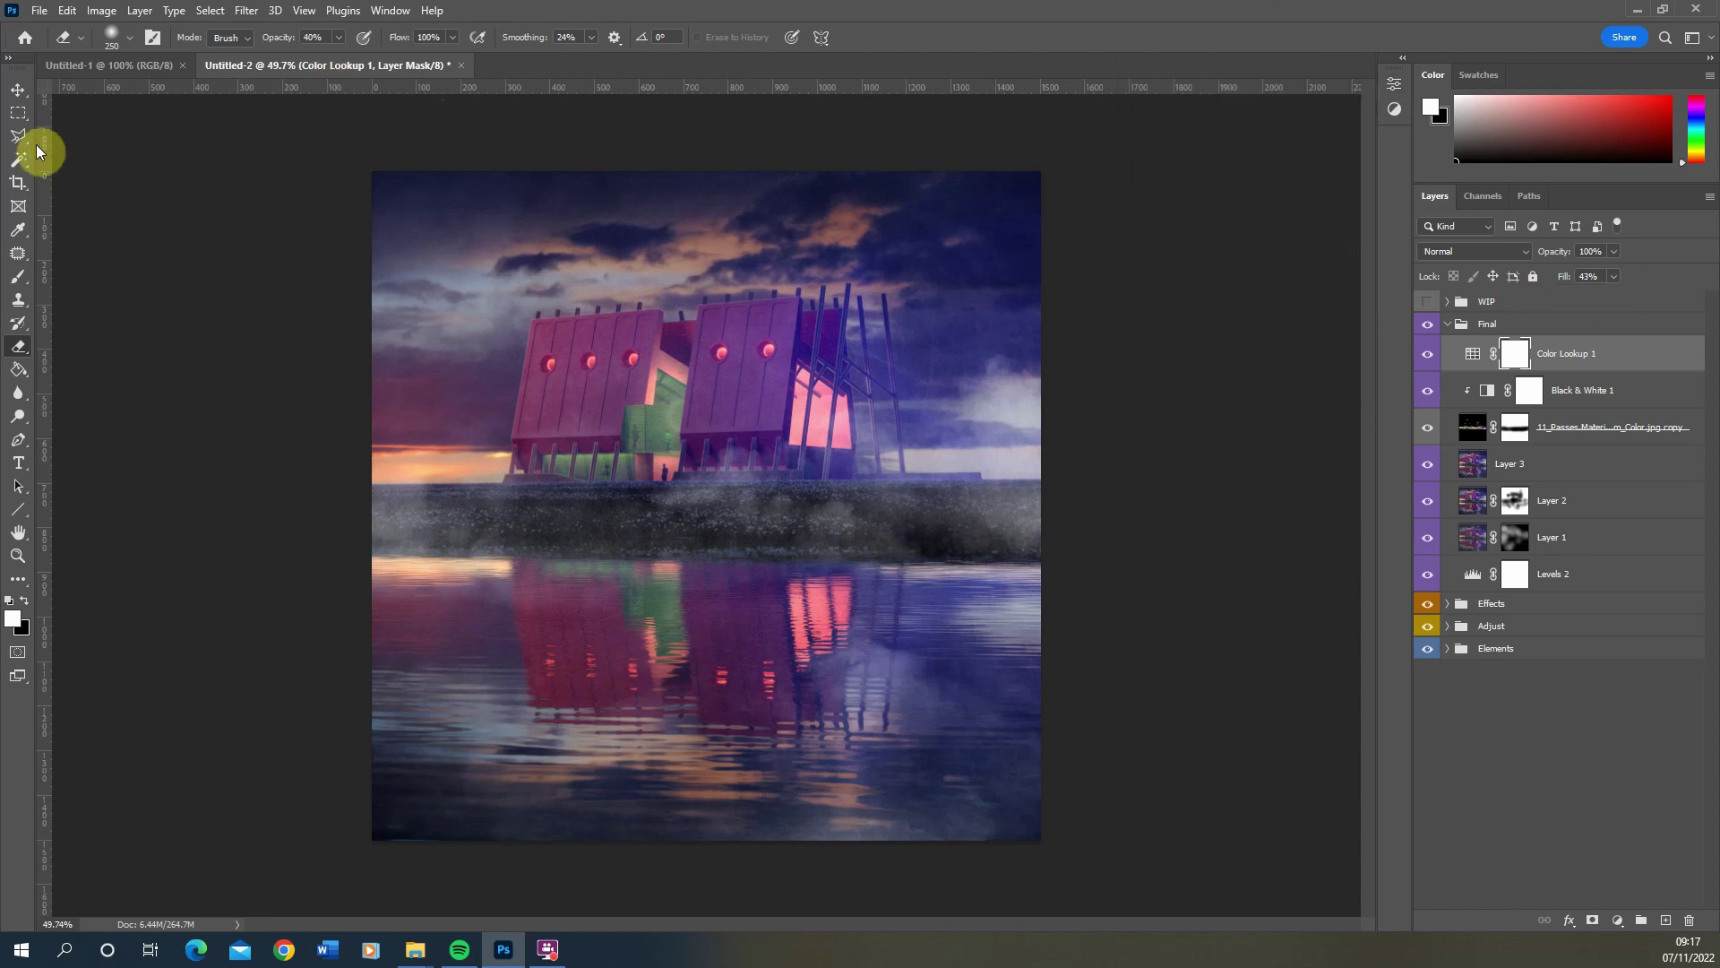
Select the whole canvas with the Rectangular Marquee and paste a merged copy as a new layer above Color Lookup 1
{"action": "left_click", "coordinate": [18, 114]}
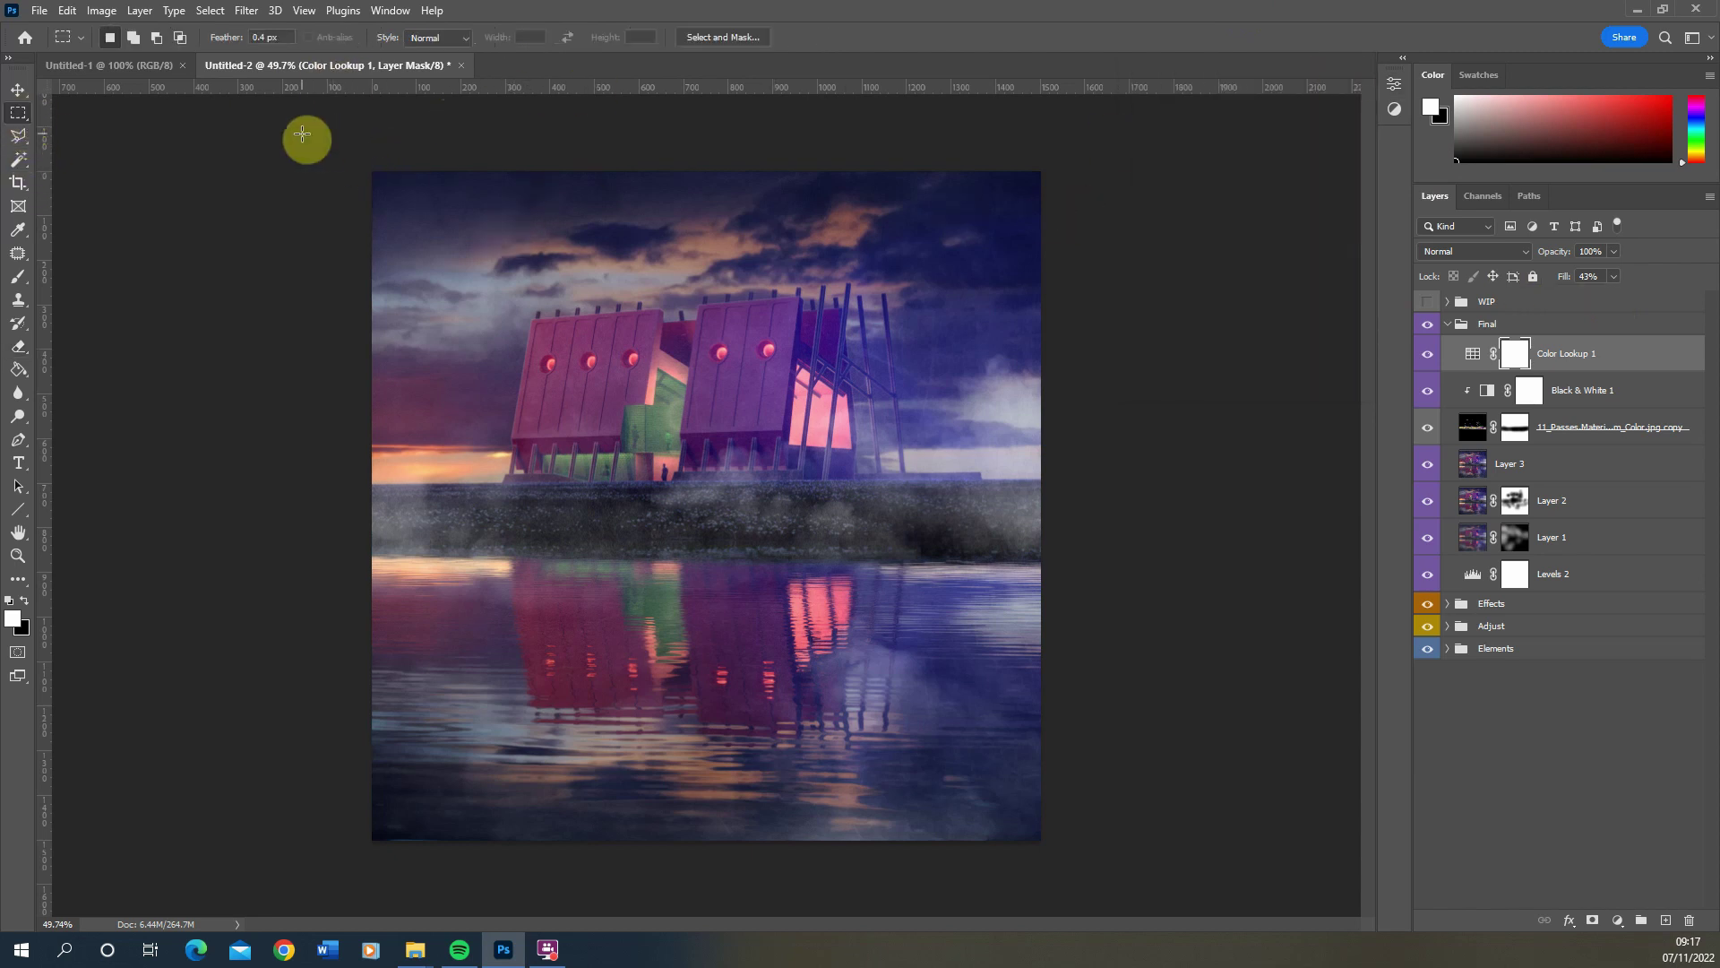
{"action": "left_click_drag", "start_coordinate": [304, 138], "coordinate": [1469, 963]}
{"action": "left_click", "coordinate": [67, 10]}
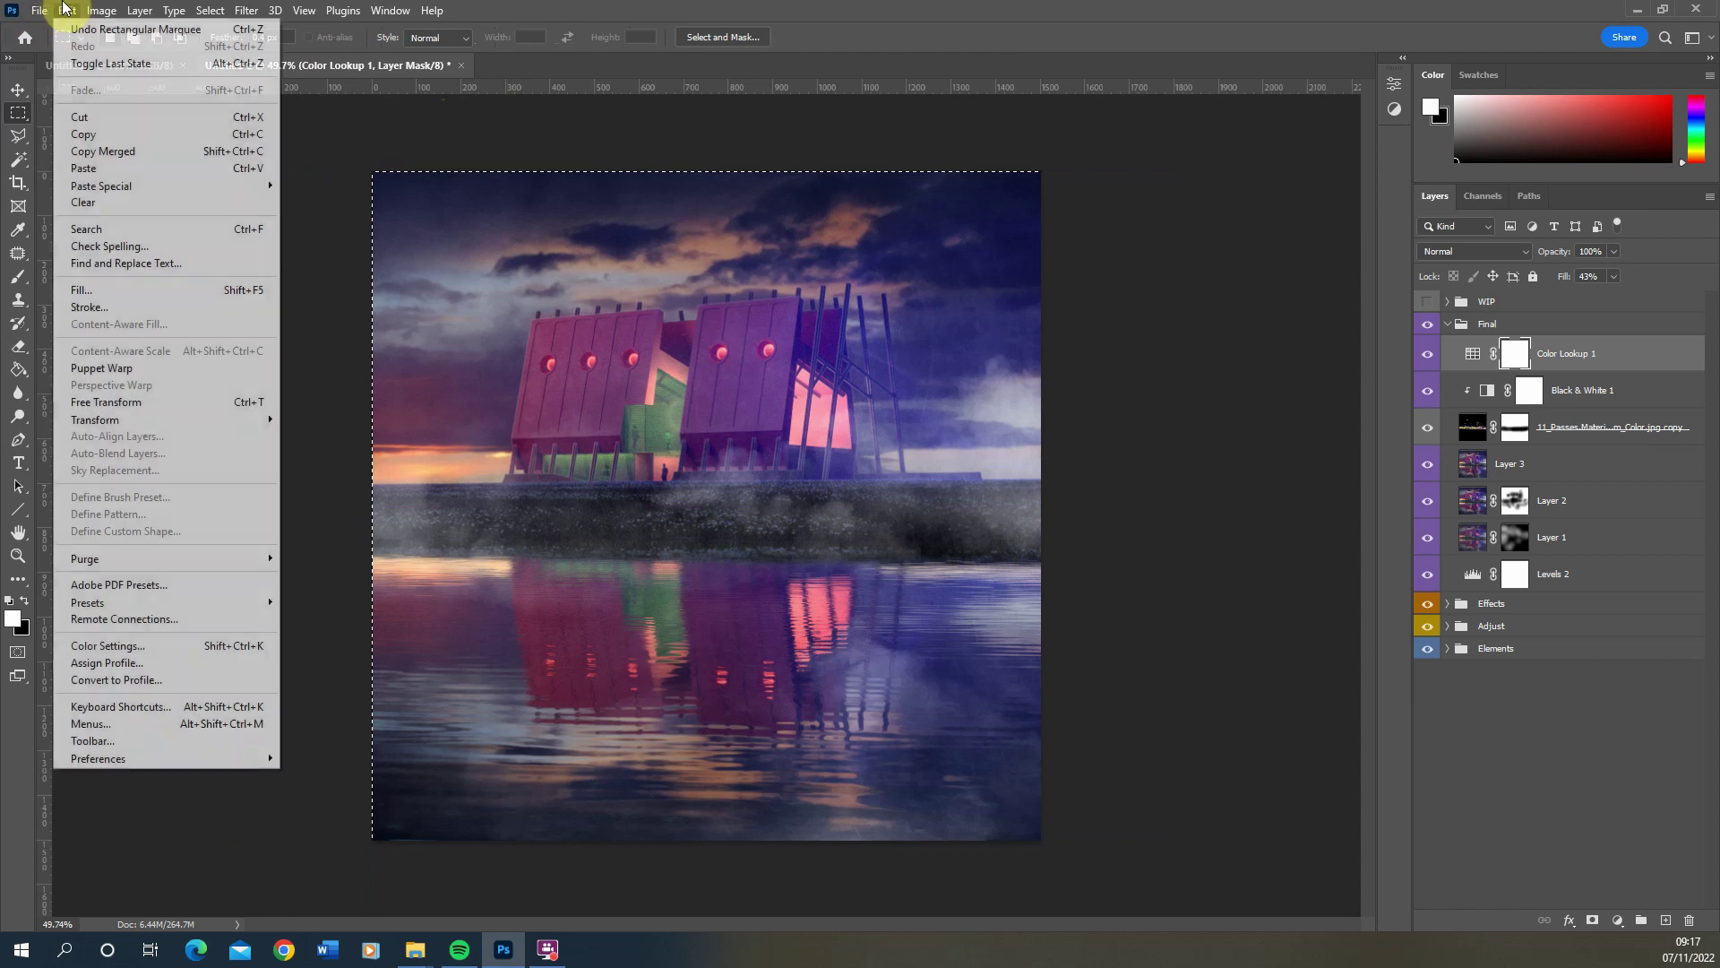
{"action": "left_click", "coordinate": [141, 172]}
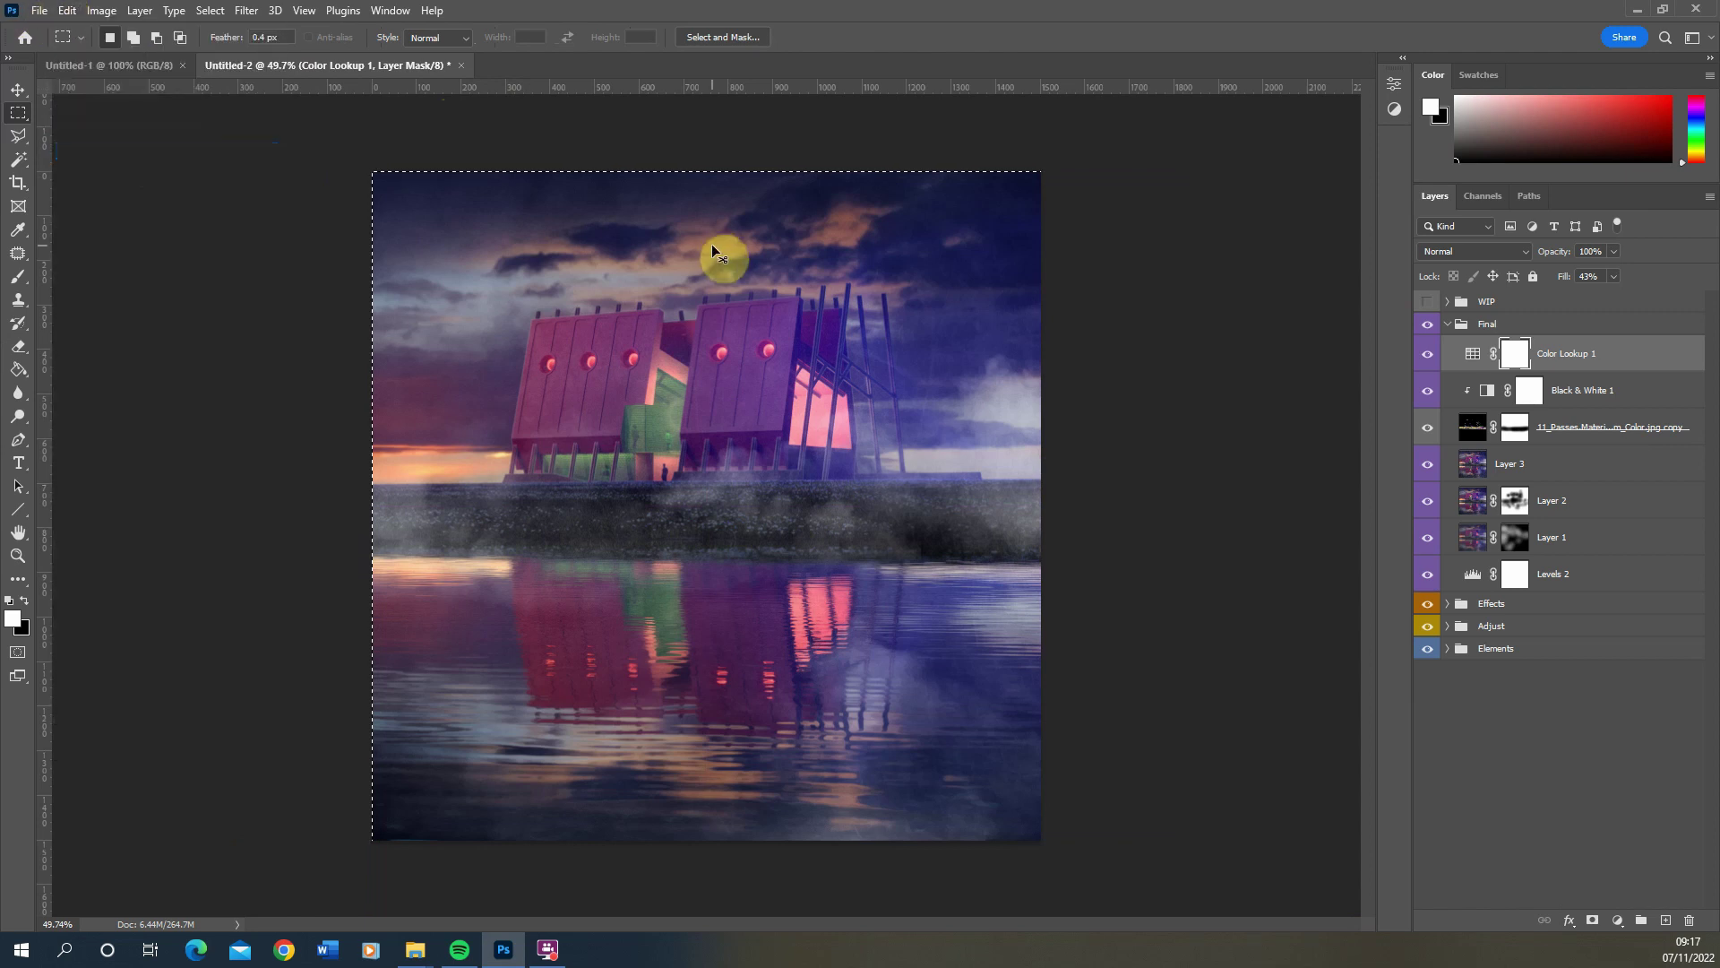
Start the Camera Raw Filter on the merged copy layer and set Temperature to +2 and Tint to +5
{"action": "left_click", "coordinate": [248, 11]}
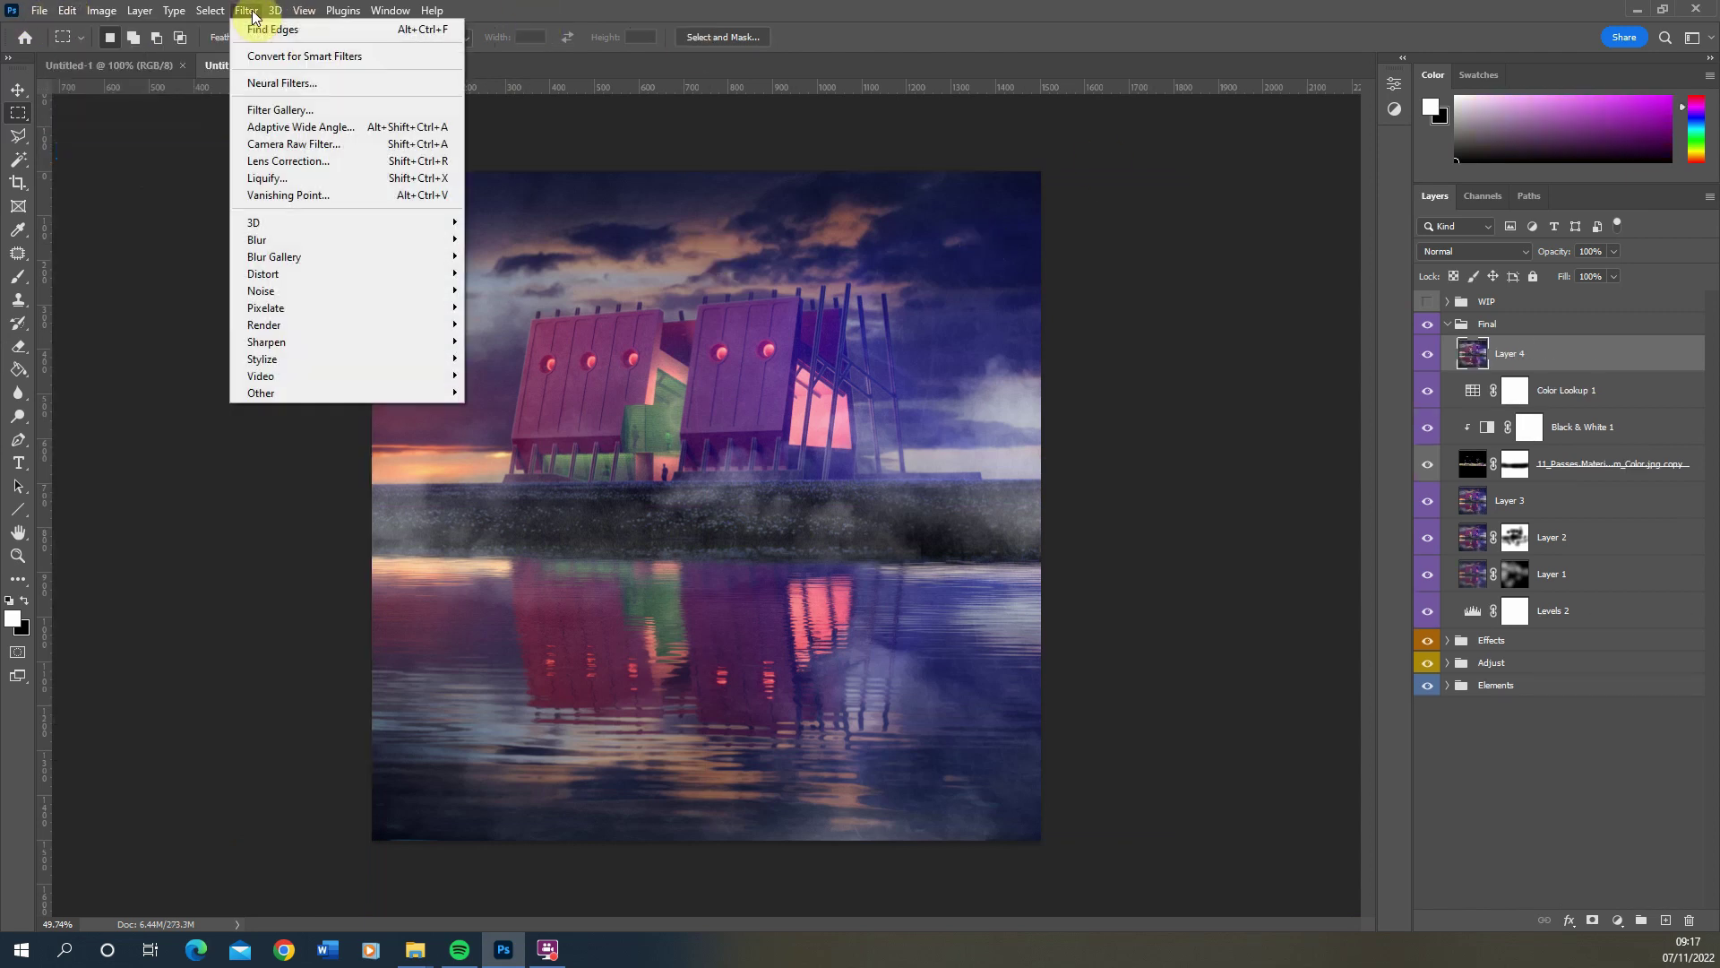
{"action": "left_click", "coordinate": [323, 145]}
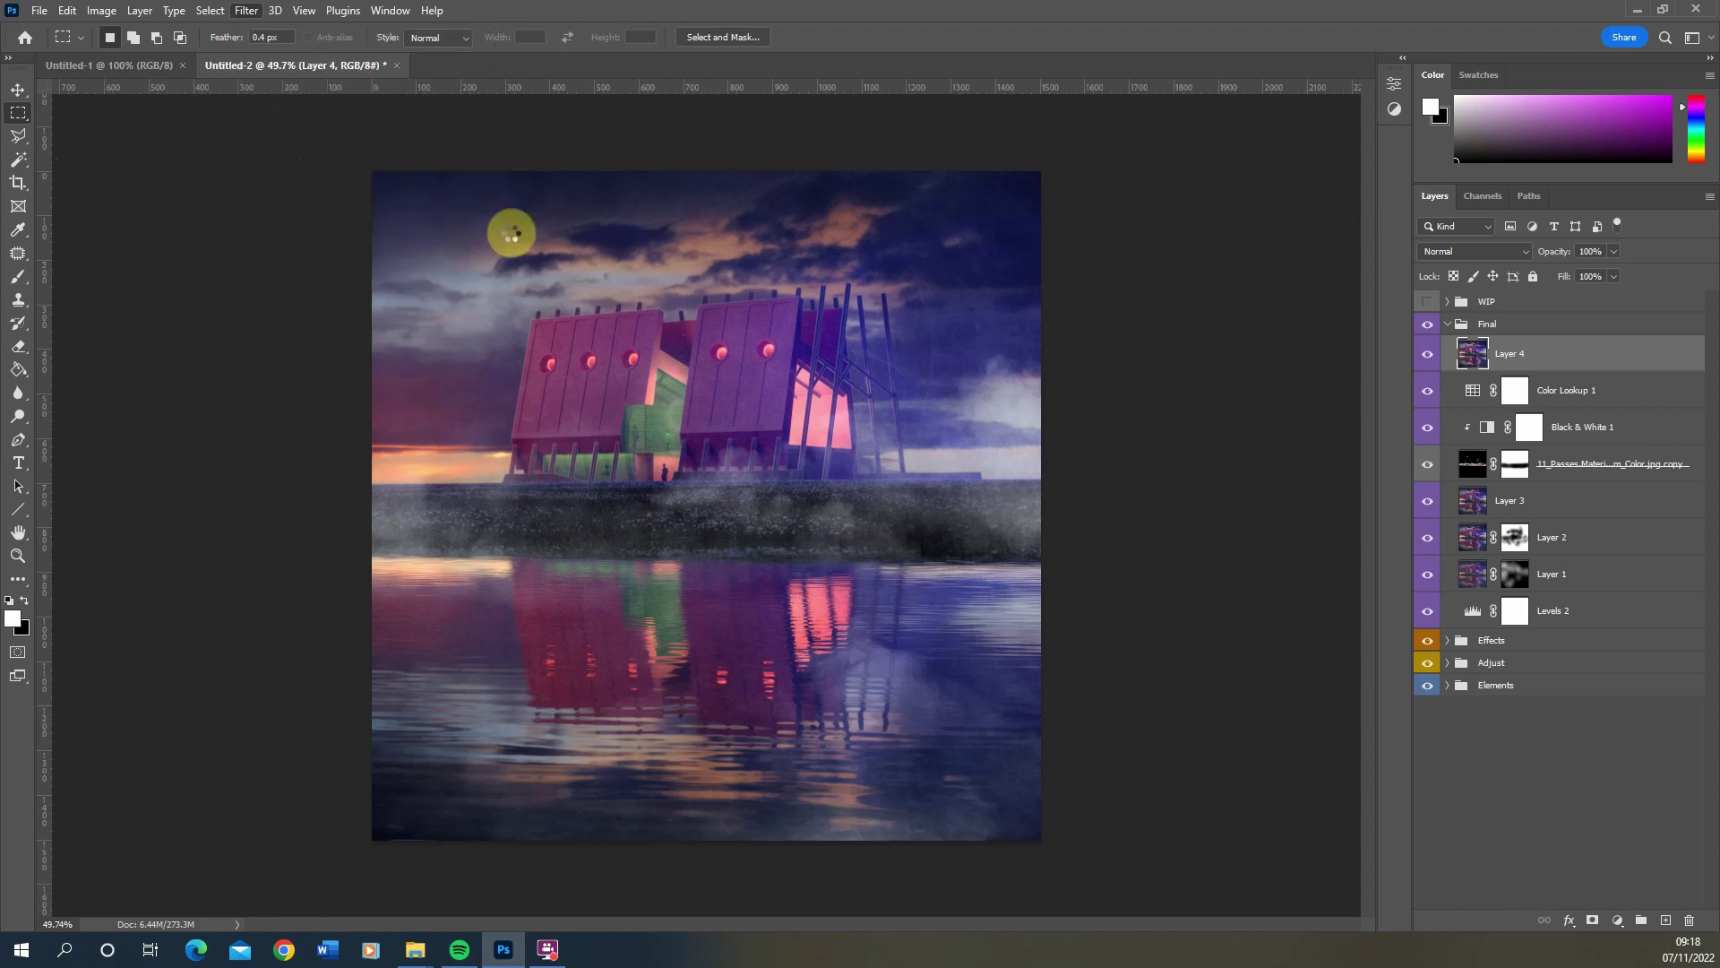
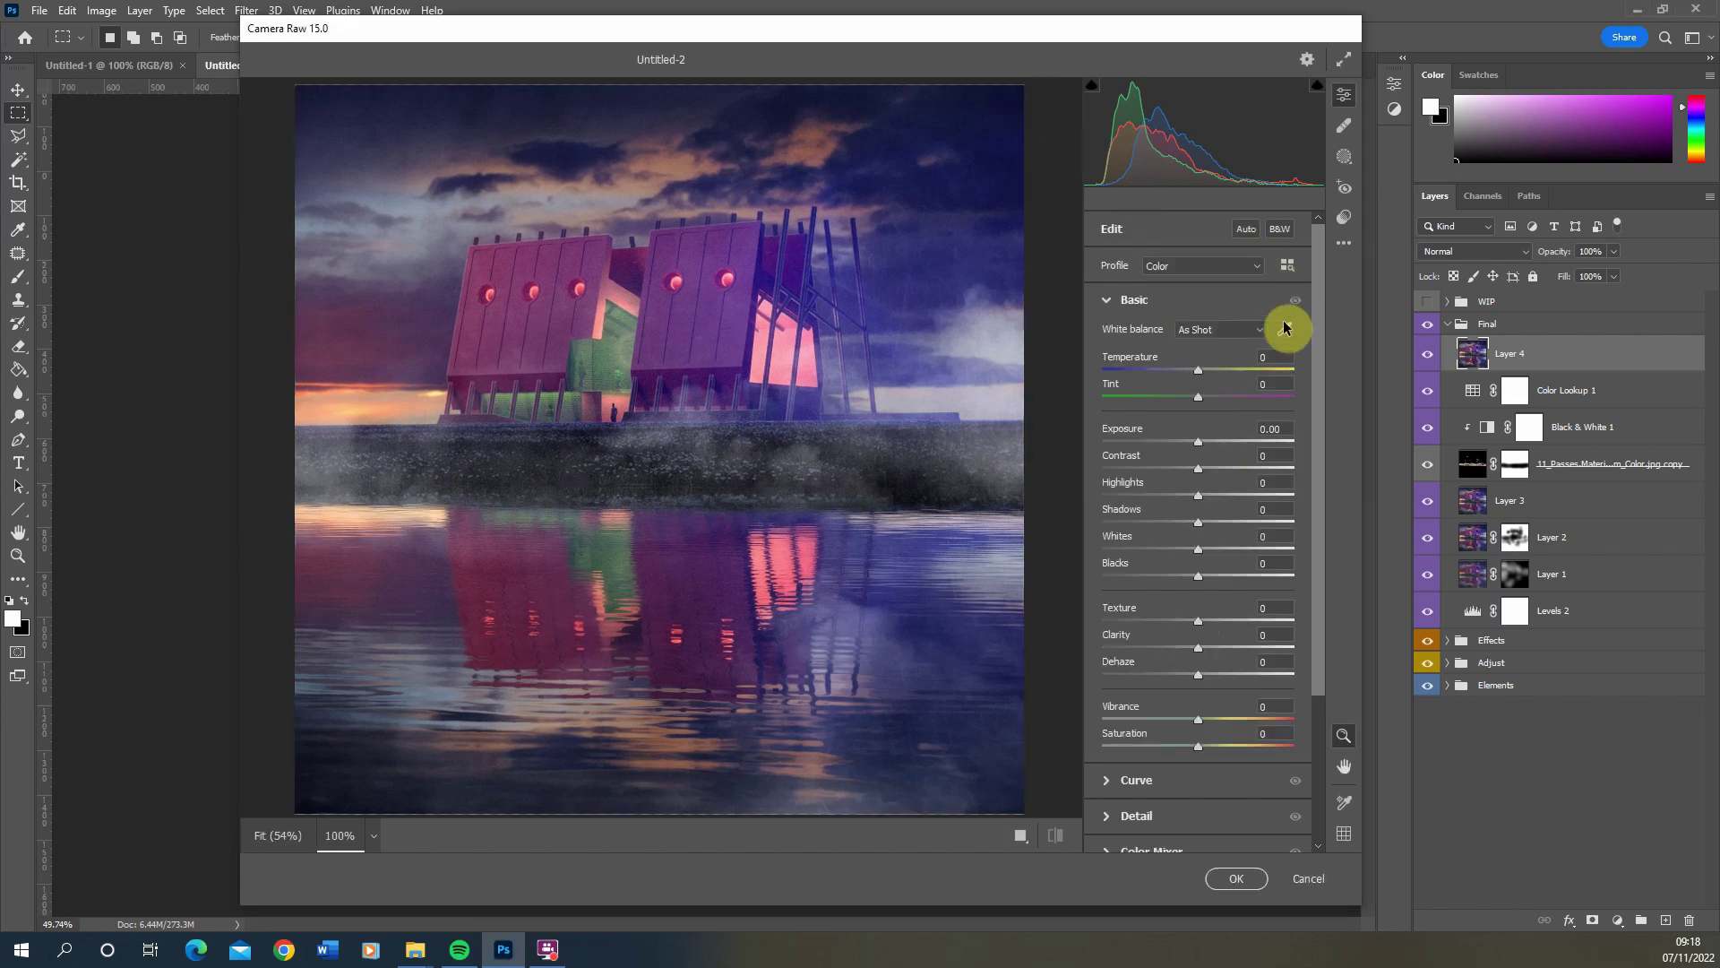
{"action": "left_click", "coordinate": [1003, 326]}
{"action": "scroll", "coordinate": [1003, 326], "scroll_direction": "down", "scroll_amount": 1}
{"action": "scroll", "coordinate": [851, 314], "scroll_direction": "down", "scroll_amount": 9}
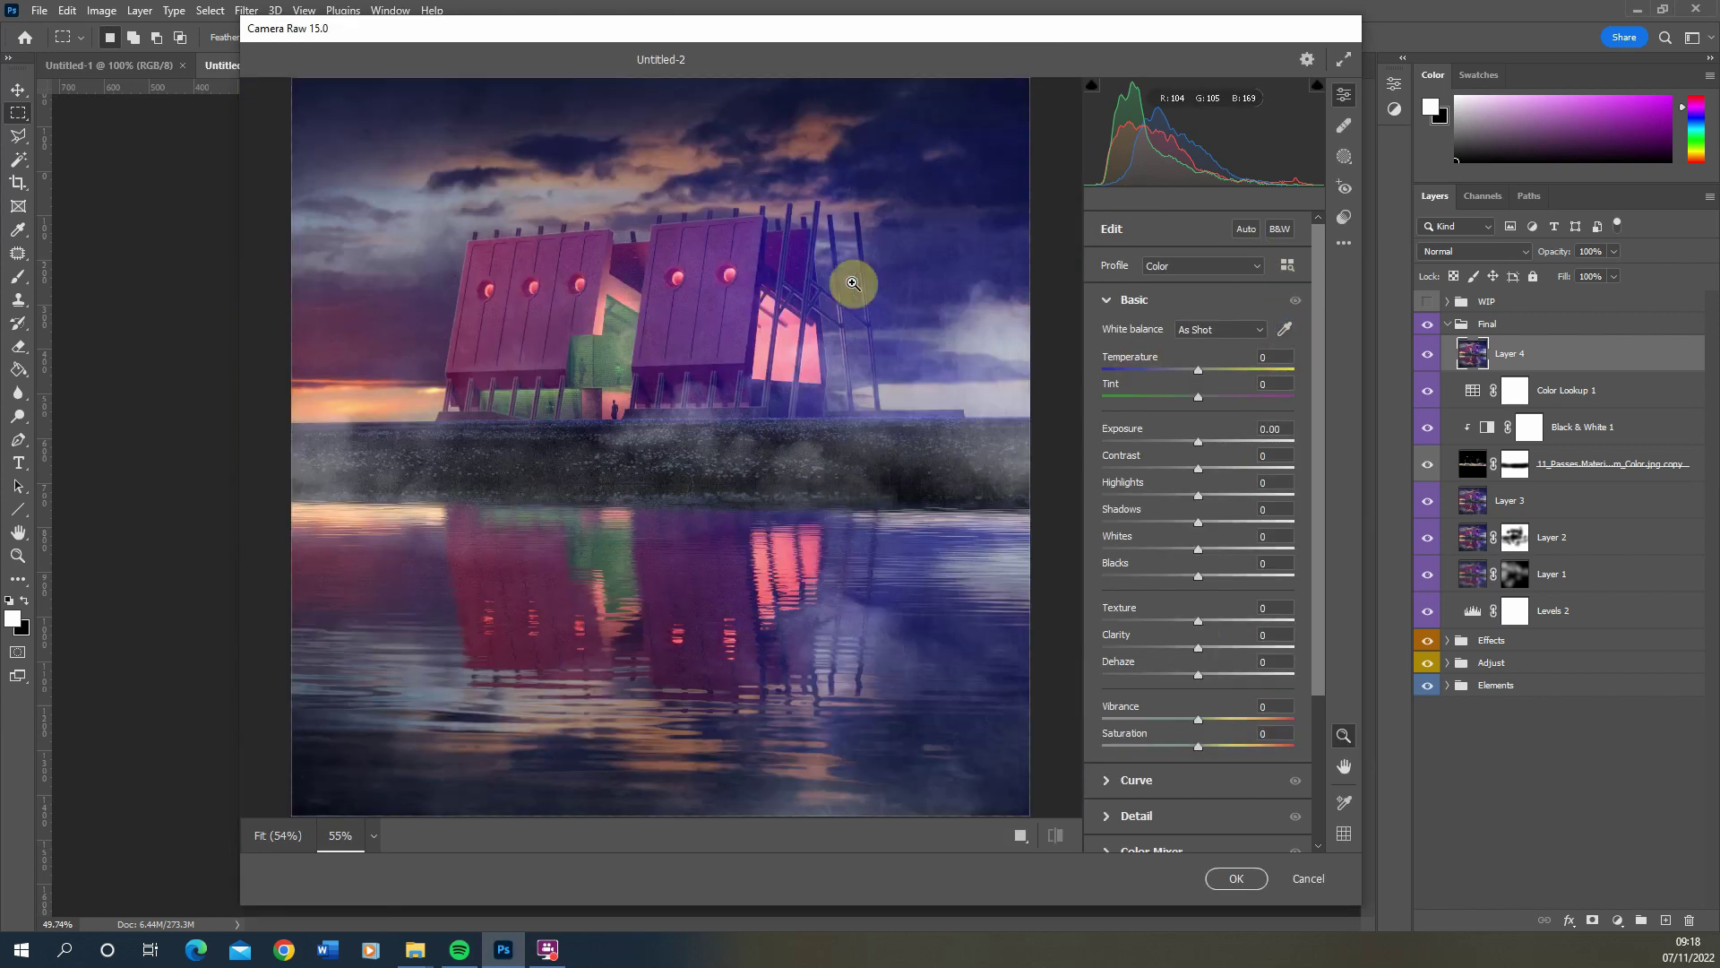
{"action": "left_click_drag", "start_coordinate": [1202, 373], "coordinate": [1200, 383]}
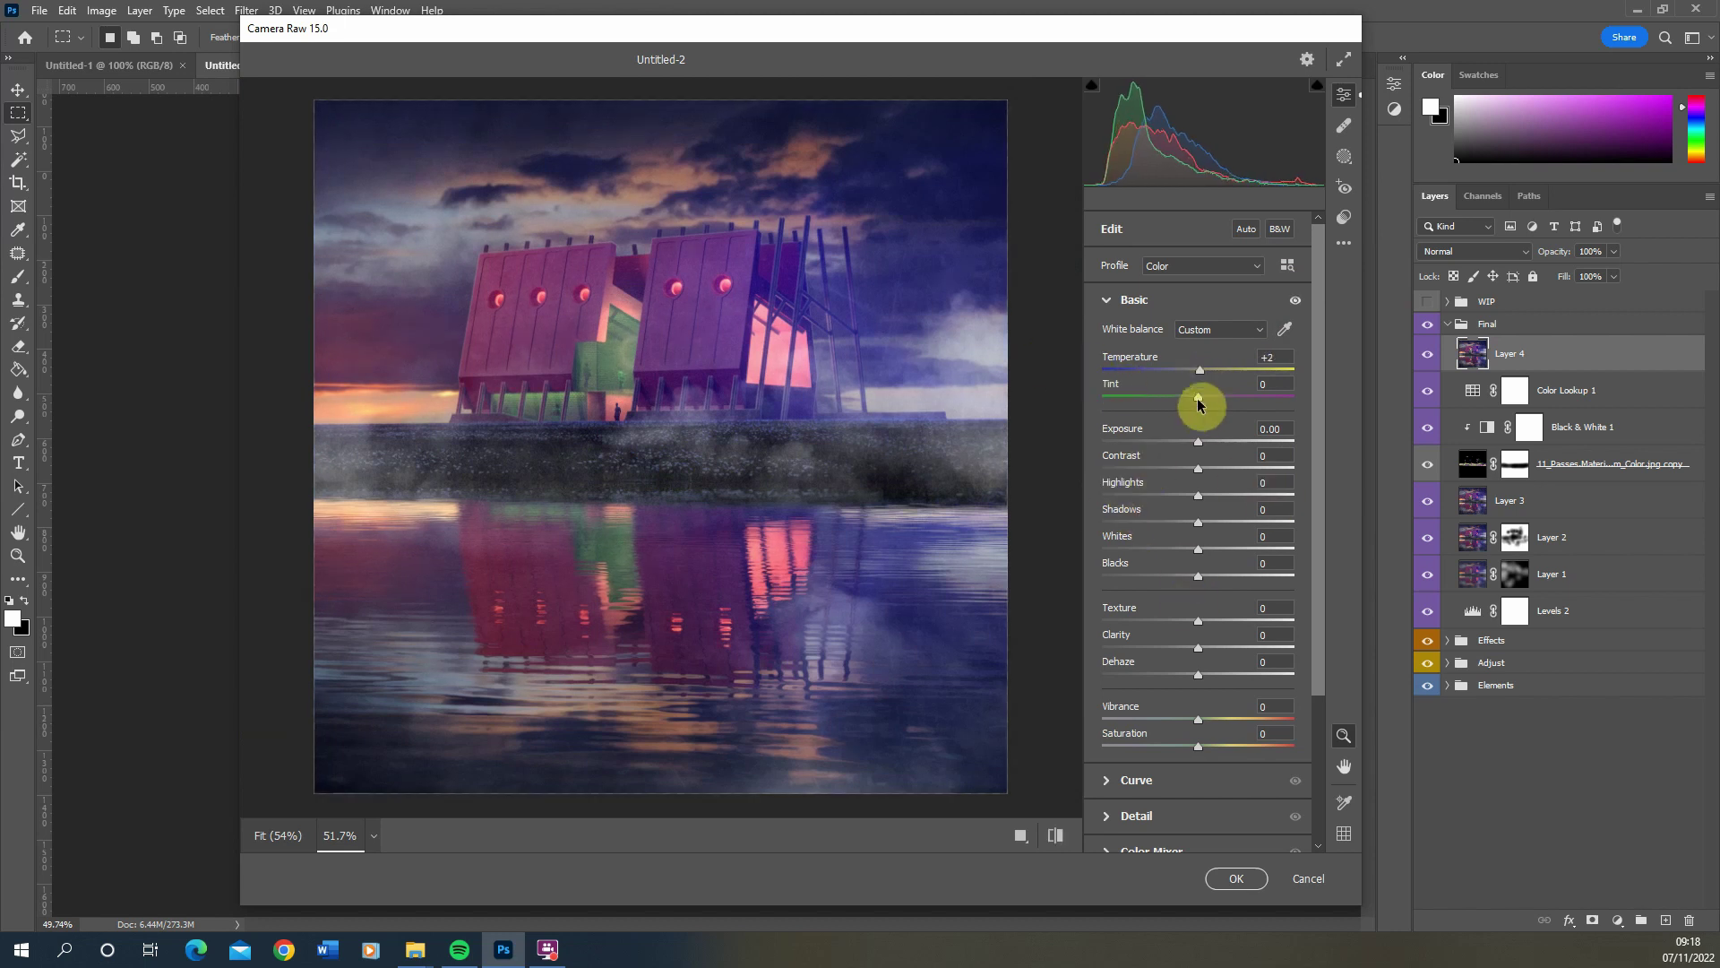
{"action": "mouse_move", "coordinate": [1199, 397]}
{"action": "left_mouse_down"}
{"action": "mouse_move", "coordinate": [1209, 407]}
{"action": "mouse_move", "coordinate": [1176, 417]}
{"action": "mouse_move", "coordinate": [1202, 425]}
{"action": "left_mouse_up"}
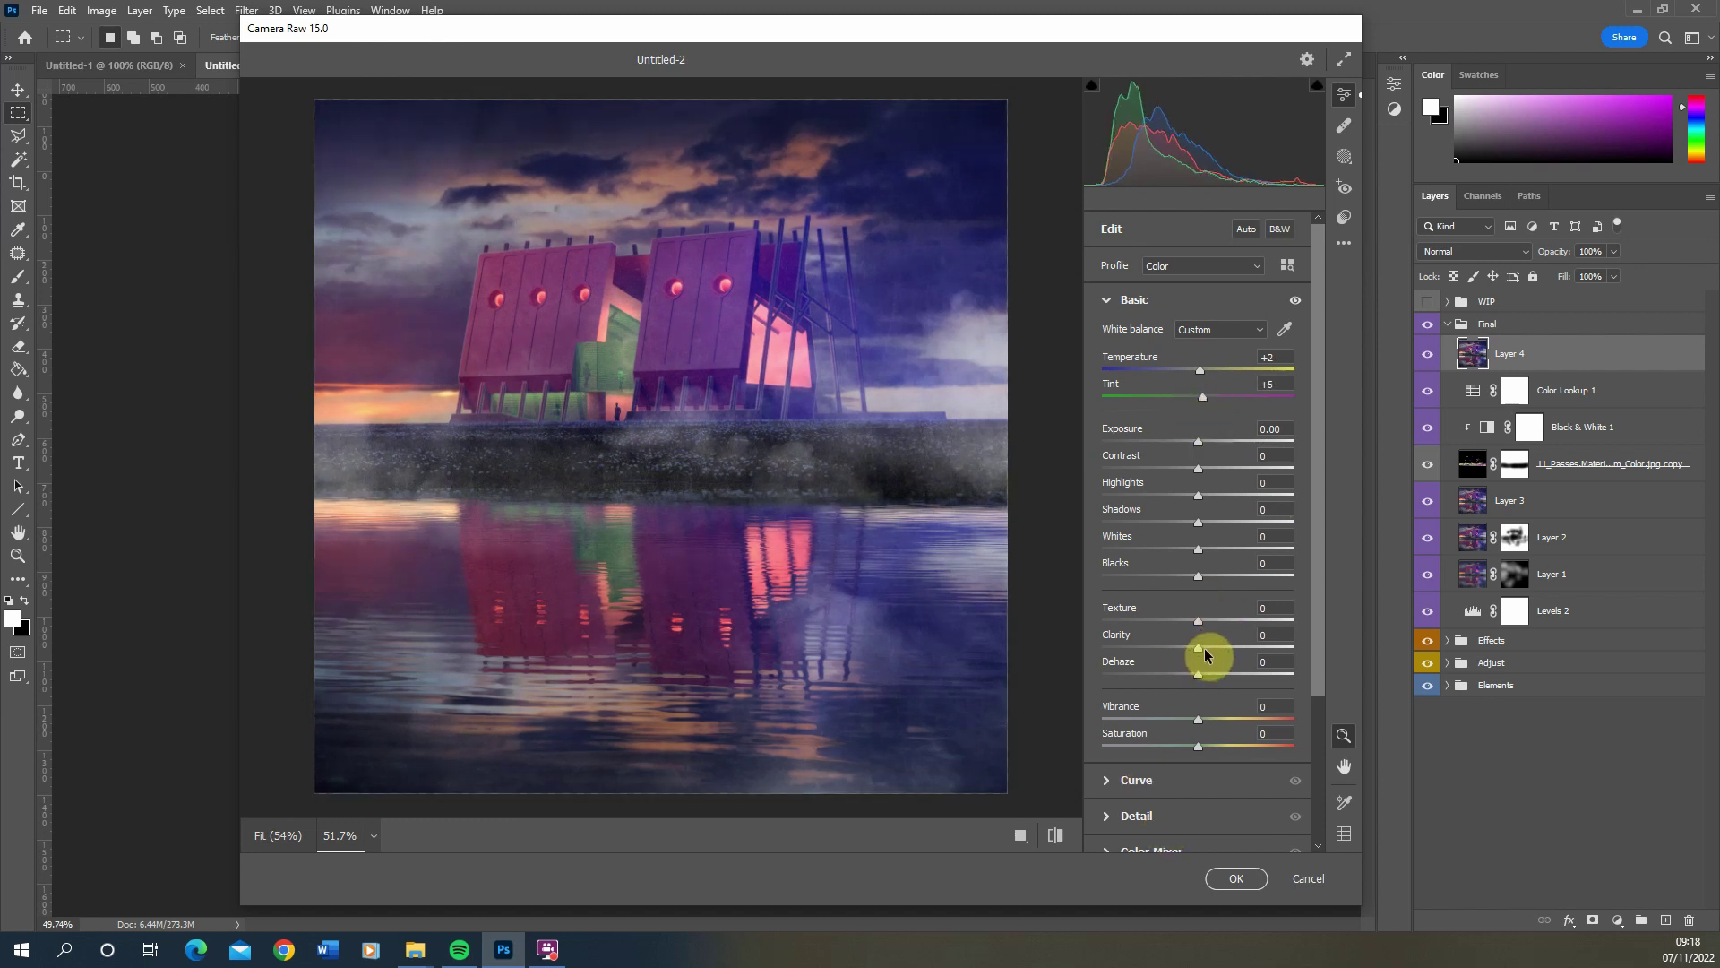
Set Texture to -6, Clarity to +10, Vibrance to +7, Saturation to -2 and Highlights to +12, and apply the Camera Raw filter
{"action": "mouse_move", "coordinate": [1201, 649]}
{"action": "left_mouse_down"}
{"action": "mouse_move", "coordinate": [1264, 660]}
{"action": "mouse_move", "coordinate": [1207, 661]}
{"action": "mouse_move", "coordinate": [1174, 623]}
{"action": "mouse_move", "coordinate": [1222, 626]}
{"action": "mouse_move", "coordinate": [1194, 638]}
{"action": "left_mouse_up"}
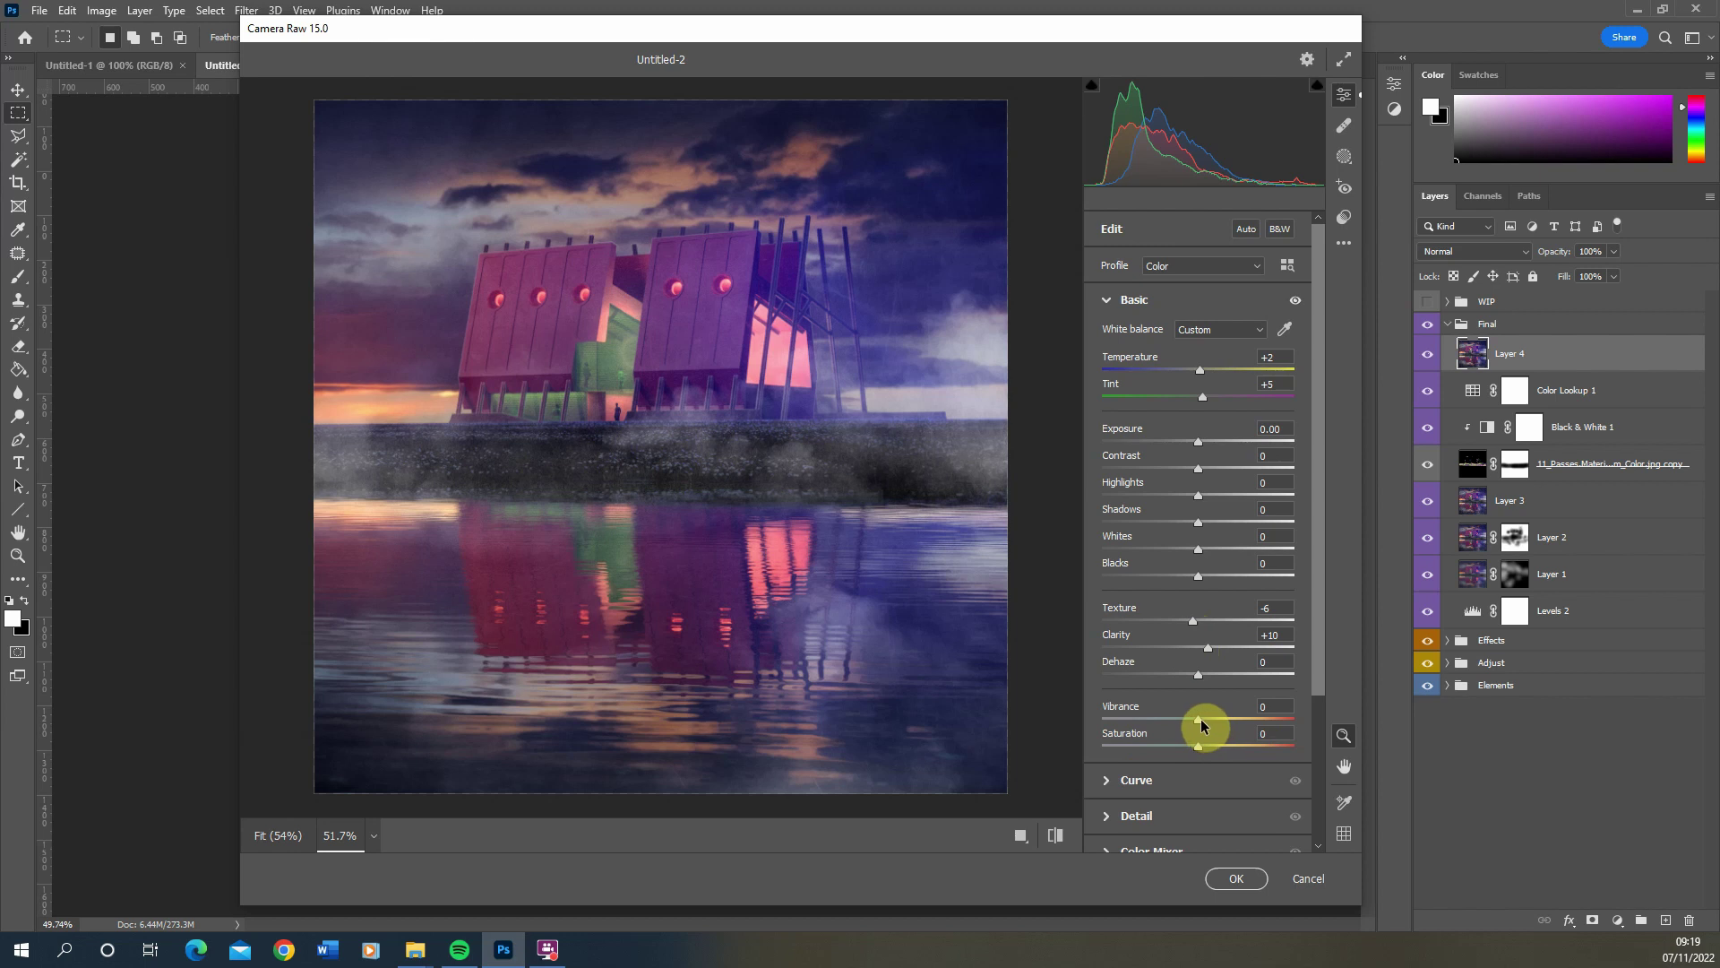
{"action": "mouse_move", "coordinate": [1202, 718]}
{"action": "left_mouse_down"}
{"action": "mouse_move", "coordinate": [1253, 719]}
{"action": "mouse_move", "coordinate": [1197, 753]}
{"action": "left_mouse_up"}
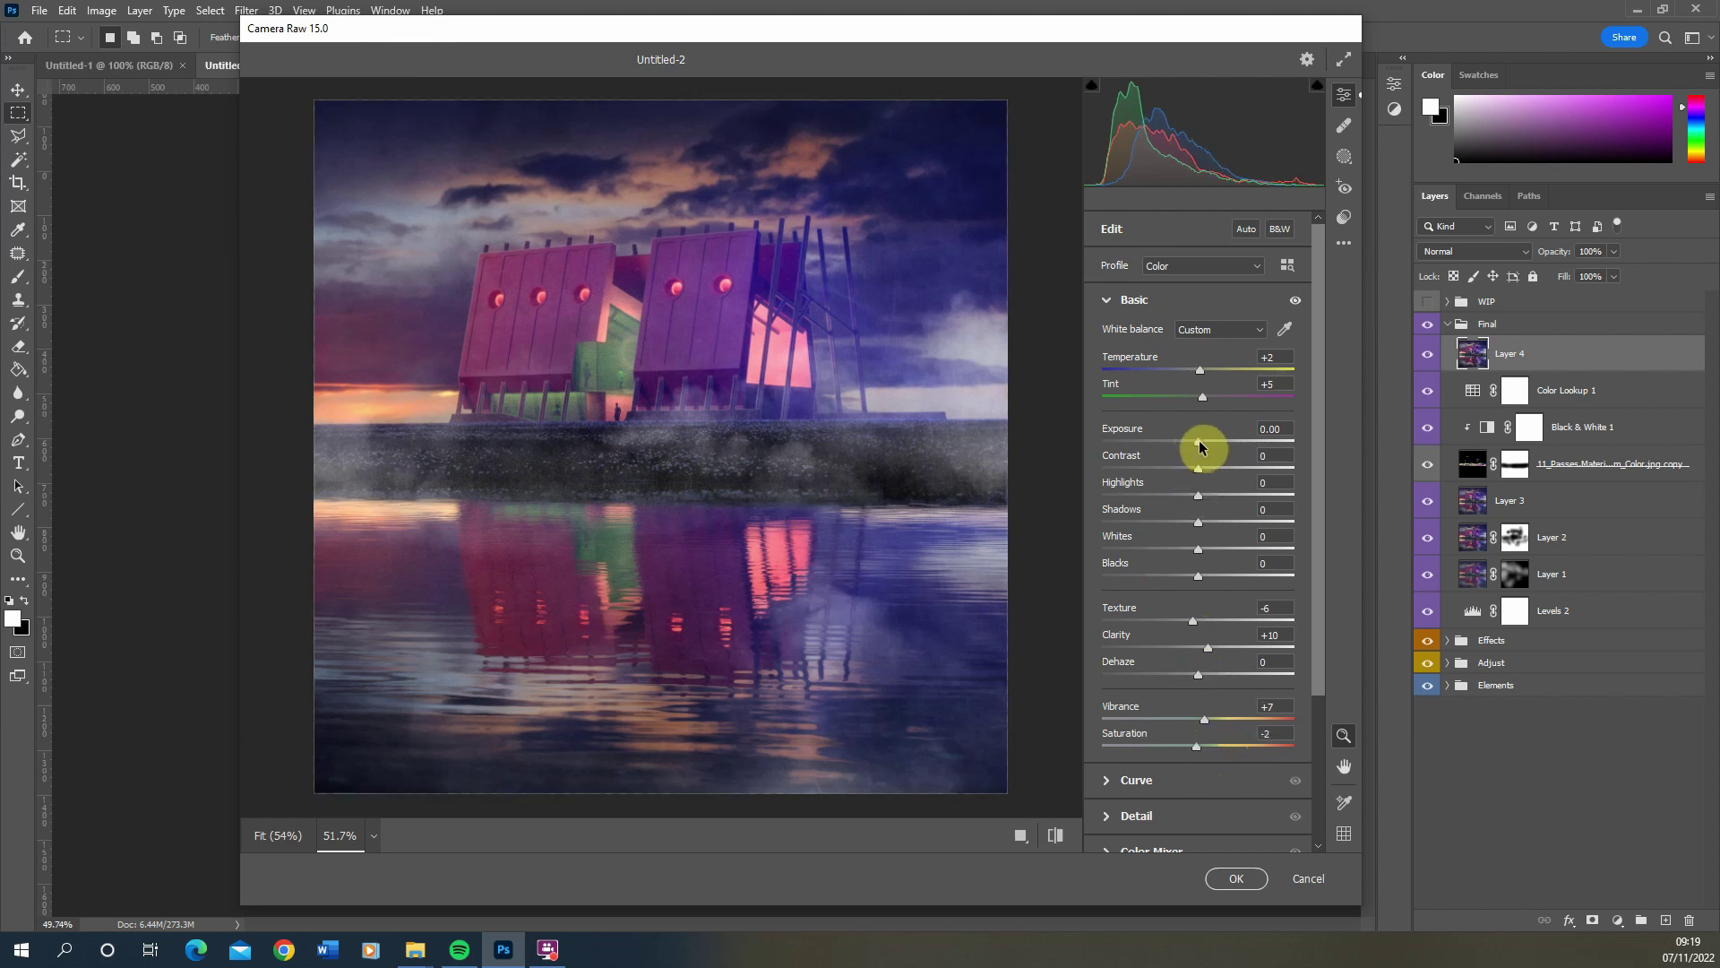
{"action": "left_click_drag", "start_coordinate": [1198, 497], "coordinate": [1210, 498]}
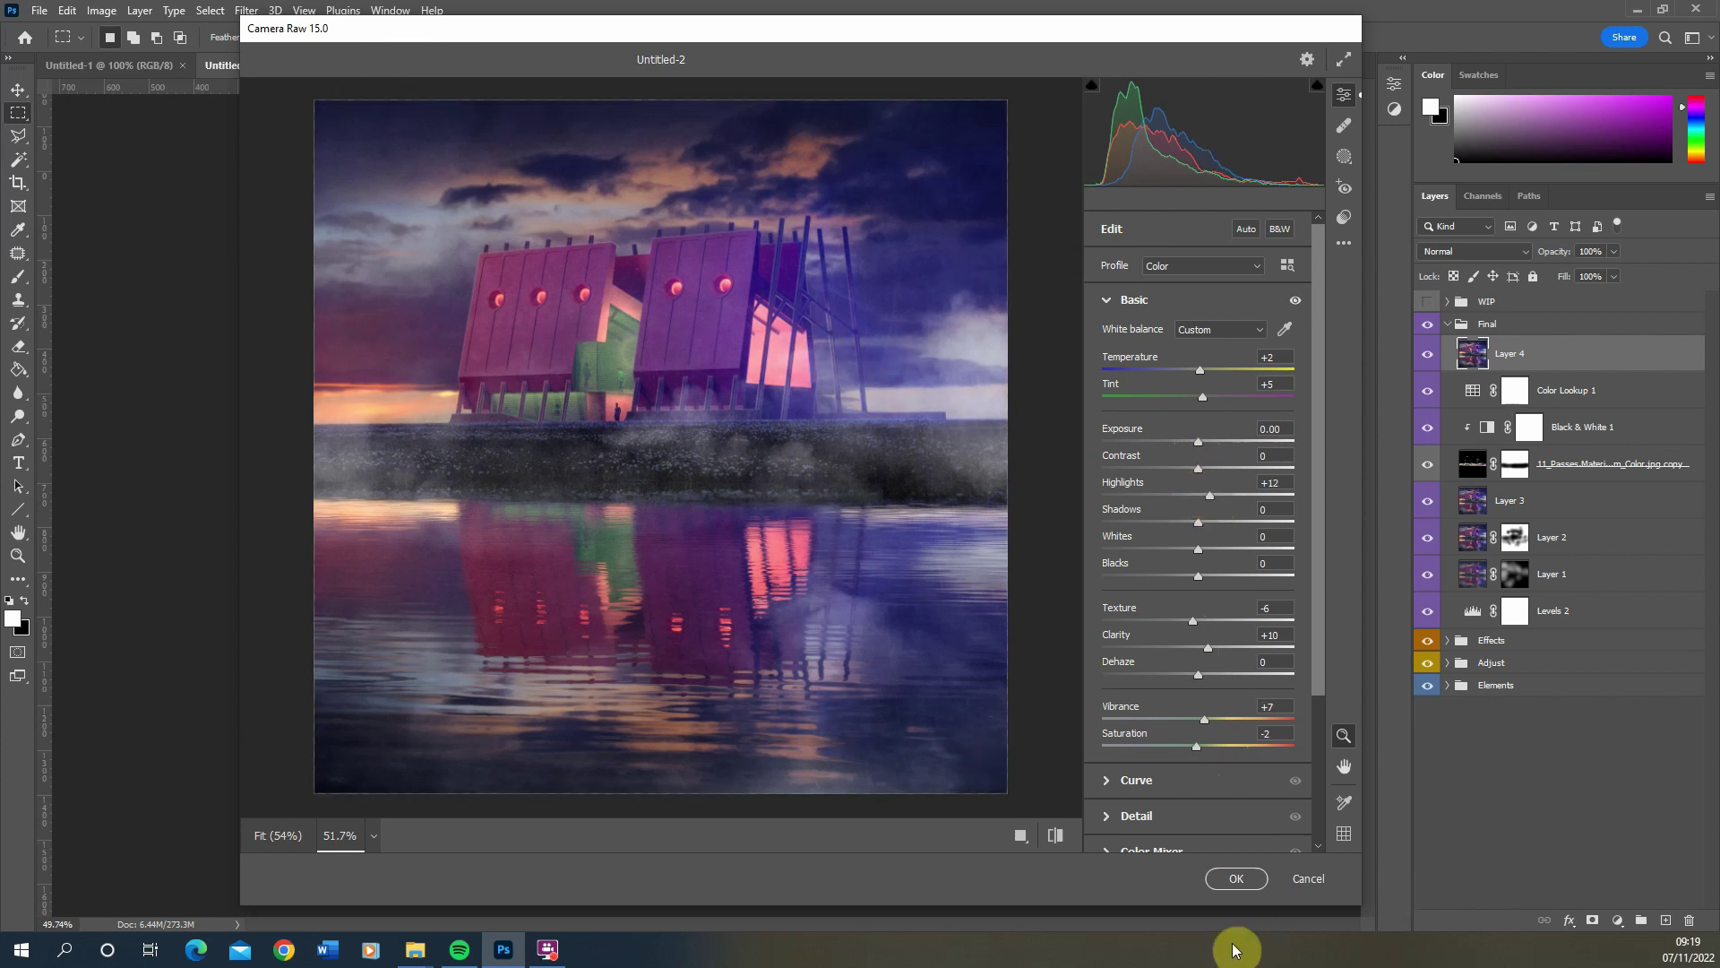
{"action": "left_click", "coordinate": [1233, 877]}
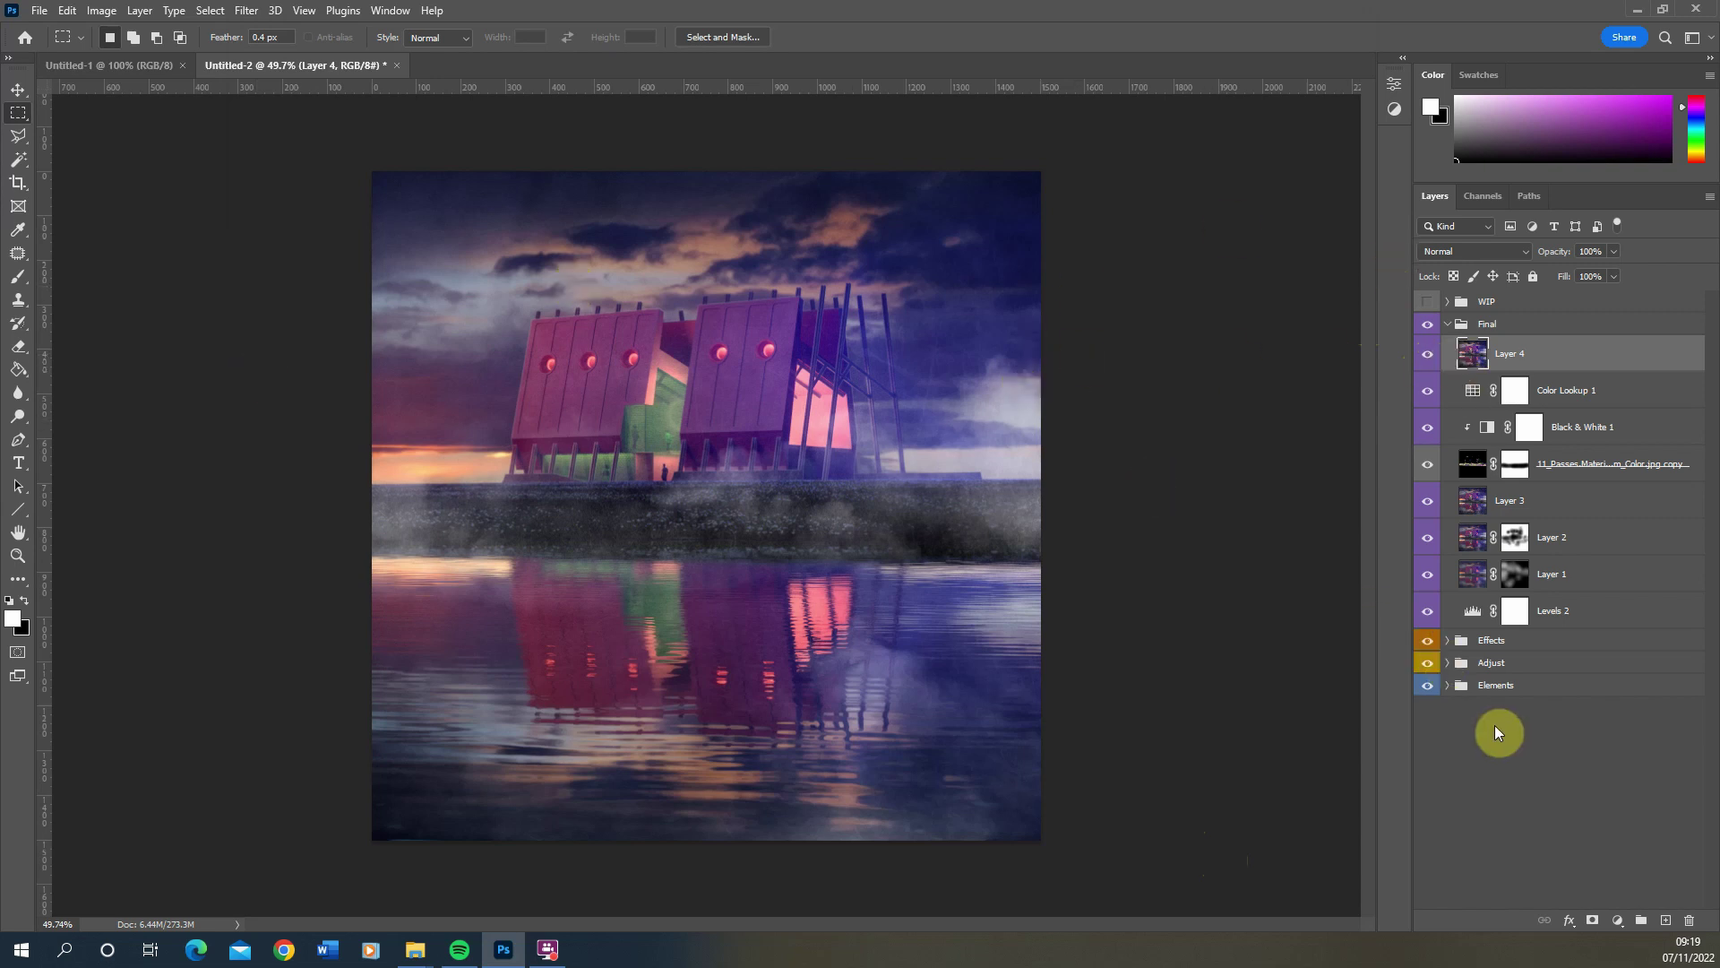
Expand the Elements group and compare the finished image with the Fog.jpg layer shown alone
{"action": "left_click", "coordinate": [1448, 685]}
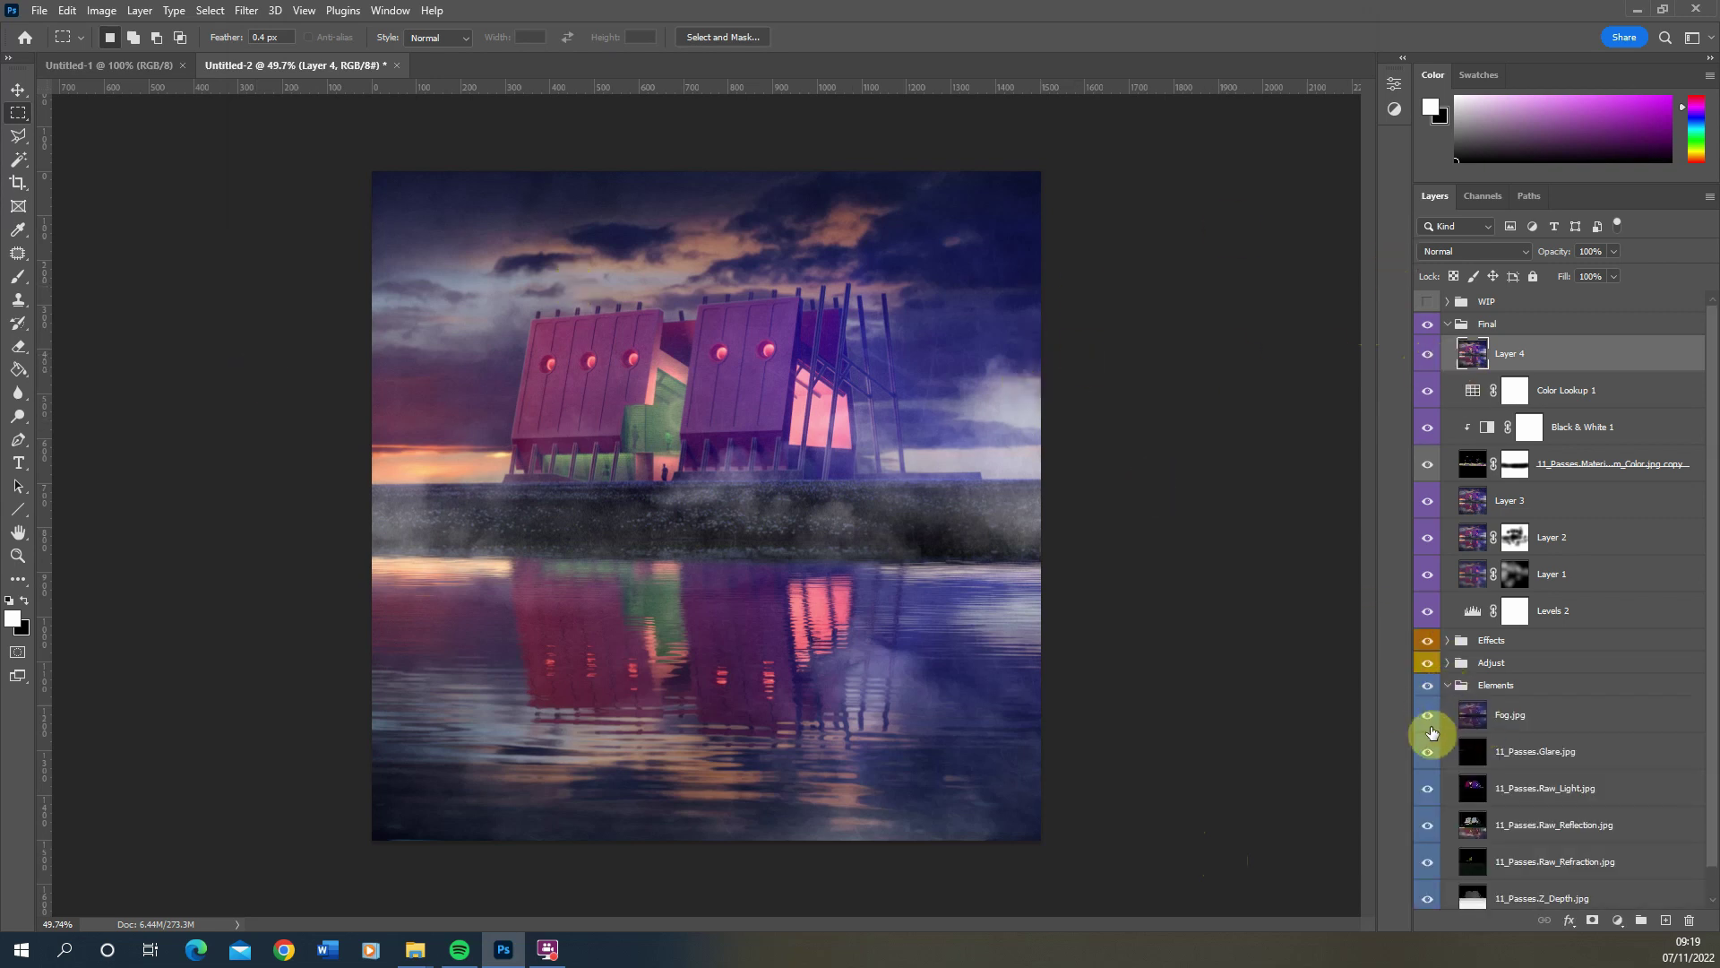
{"action": "left_click", "coordinate": [1478, 721]}
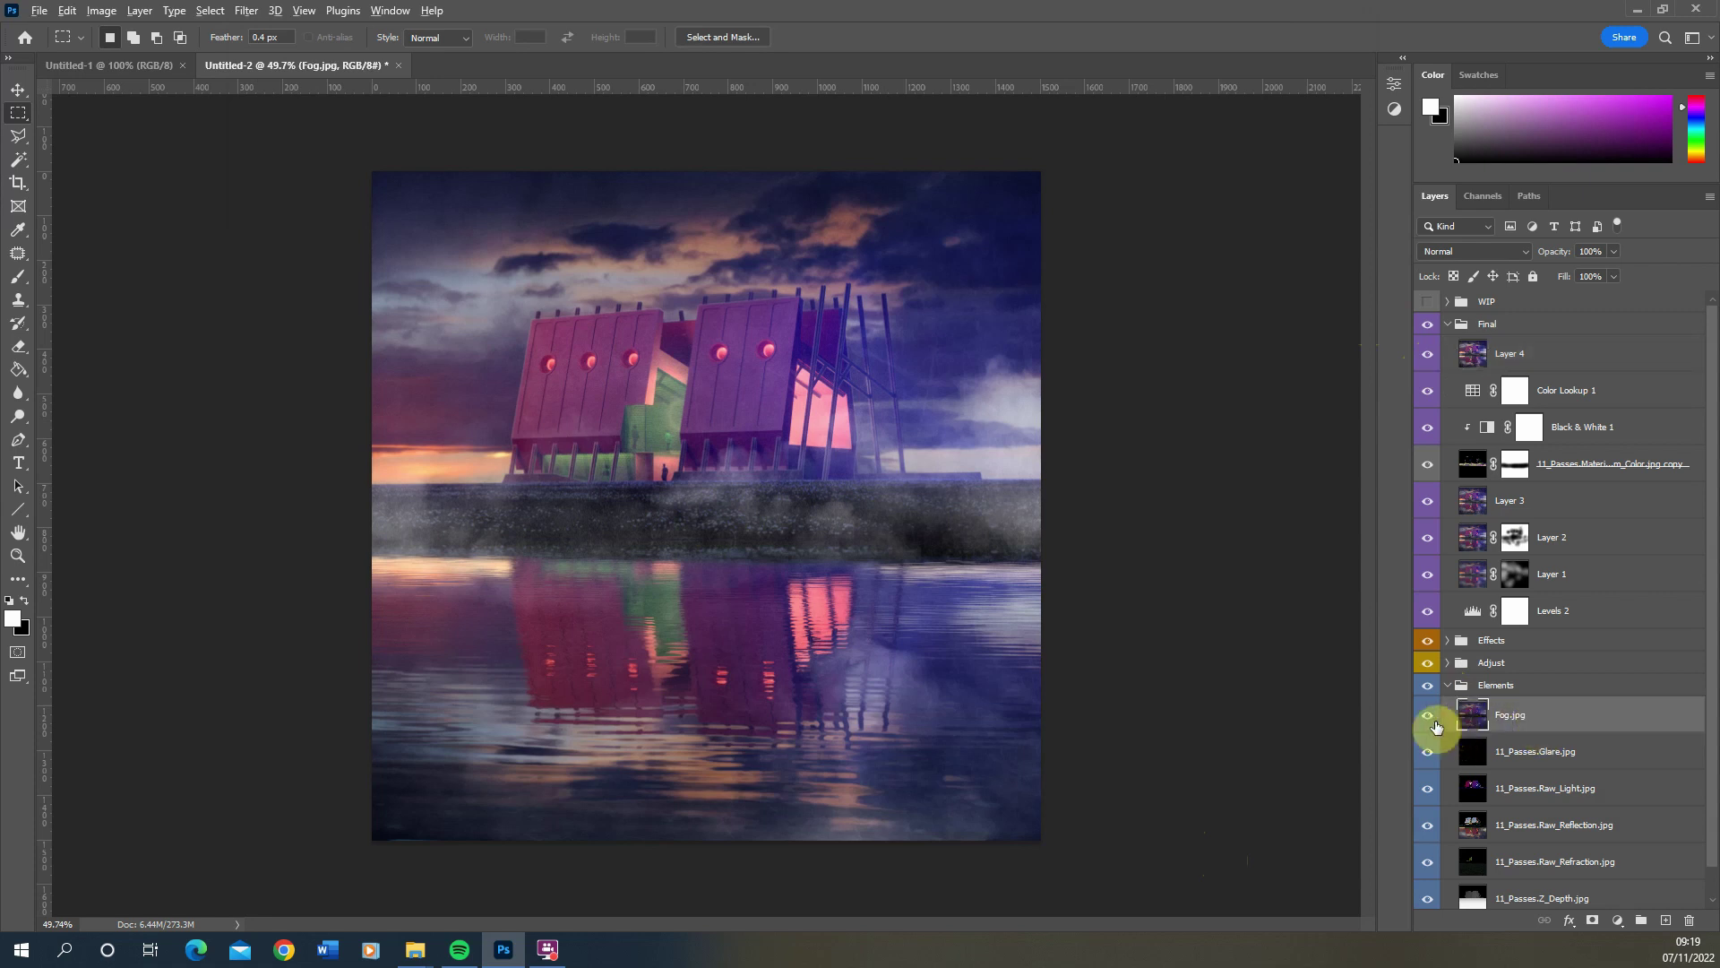
{"action": "left_click", "coordinate": [1434, 722], "text": "alt"}
{"action": "left_click", "coordinate": [1436, 725], "text": "alt"}
{"action": "left_click", "coordinate": [1436, 726], "text": "alt"}
{"action": "left_click", "coordinate": [1437, 725], "text": "alt"}
{"action": "left_click", "coordinate": [1434, 723]}
{"action": "left_click", "coordinate": [1434, 722]}
{"action": "left_click", "coordinate": [1434, 722]}
{"action": "left_click", "coordinate": [1434, 723]}
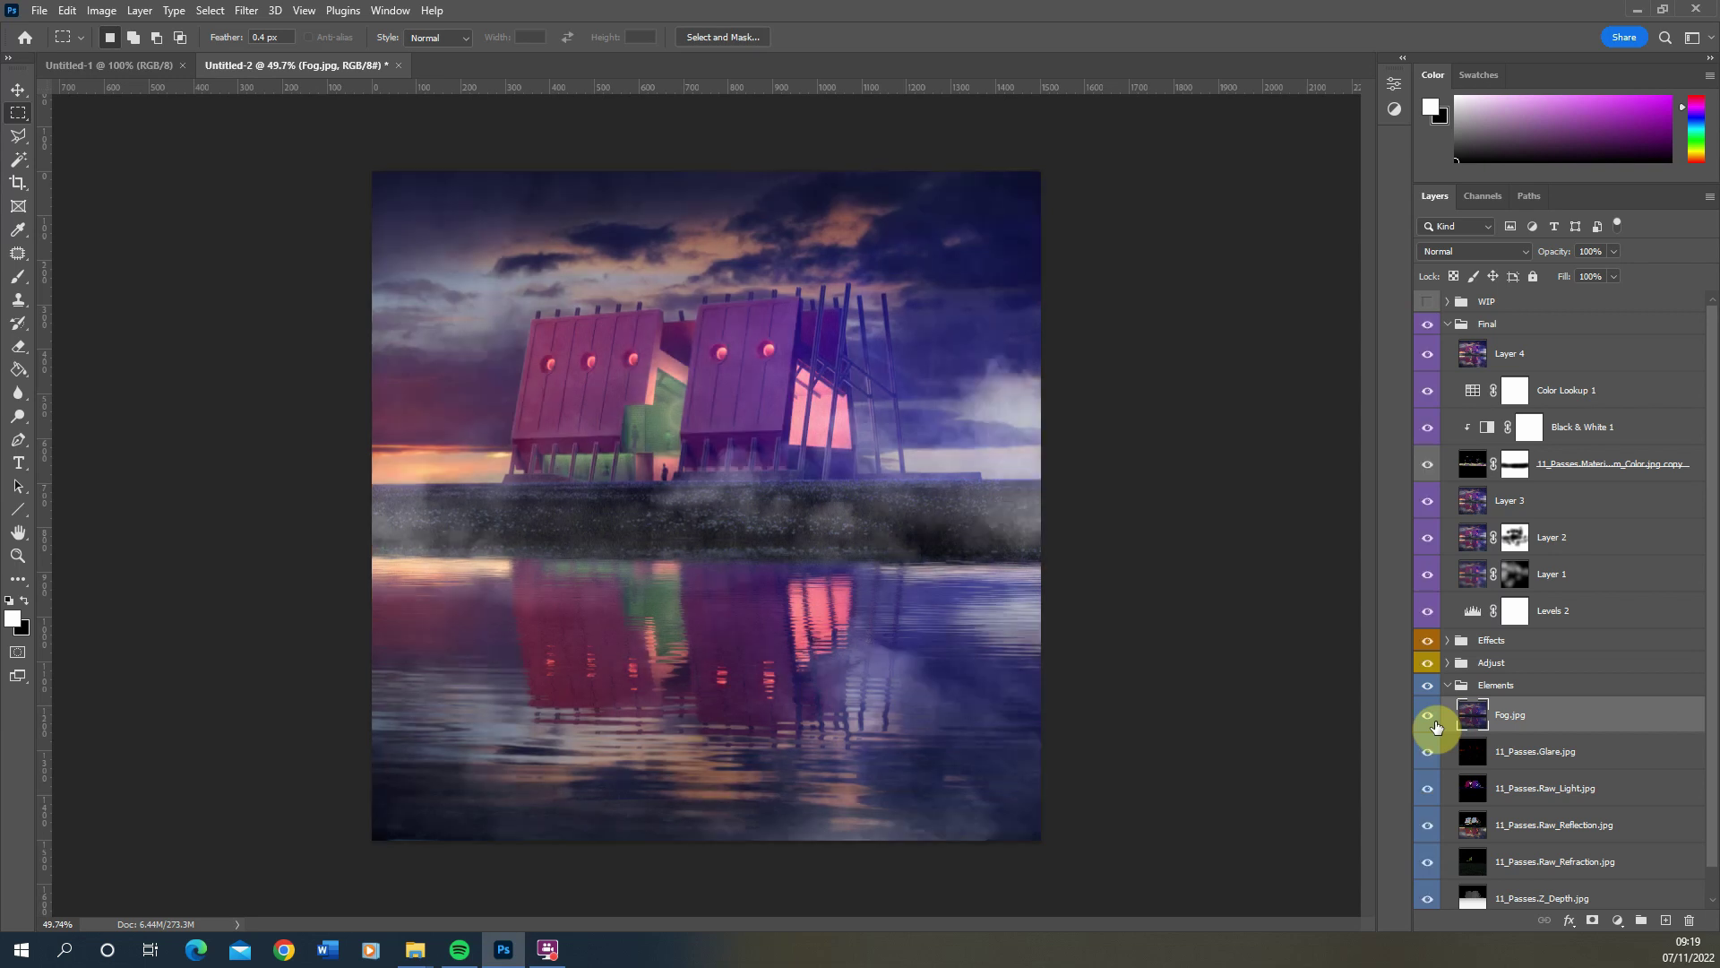